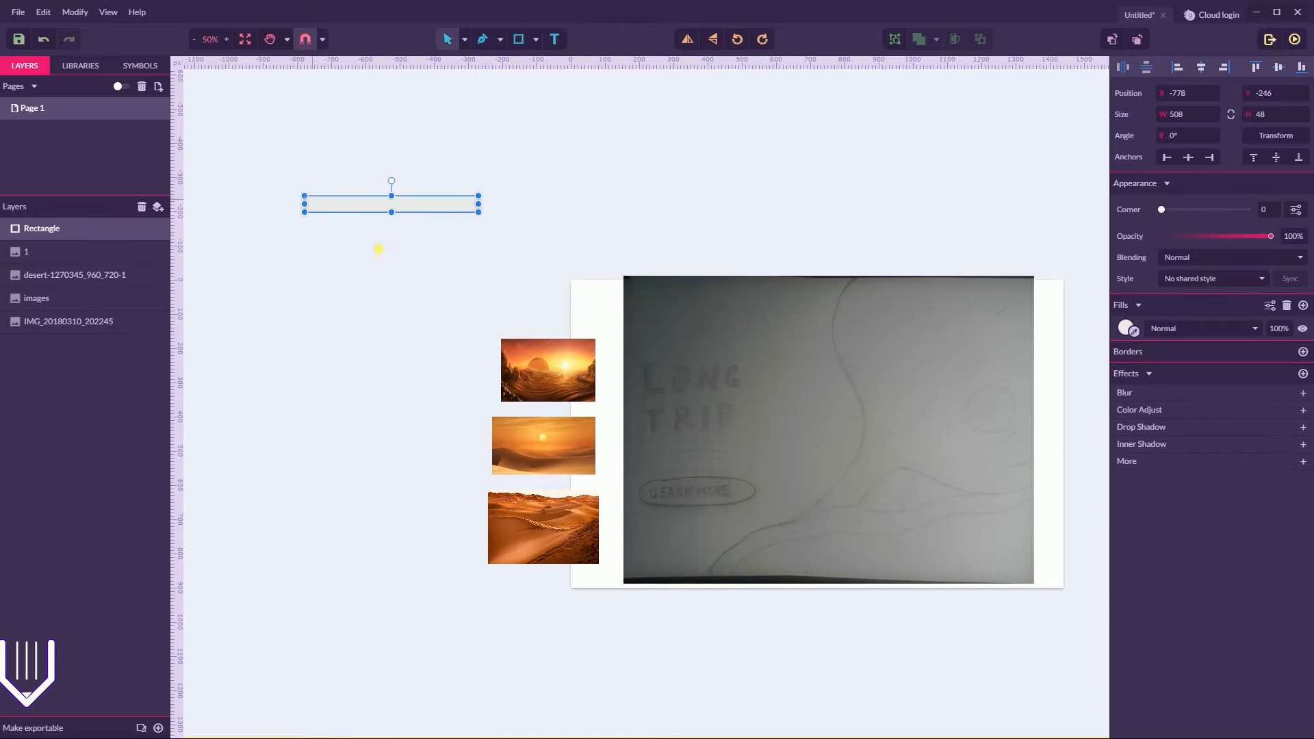
- Undo the last rectangle and resize the uppermost sunset image to about 300 × 200 px
{"action": "key", "text": "ctrl+z"}
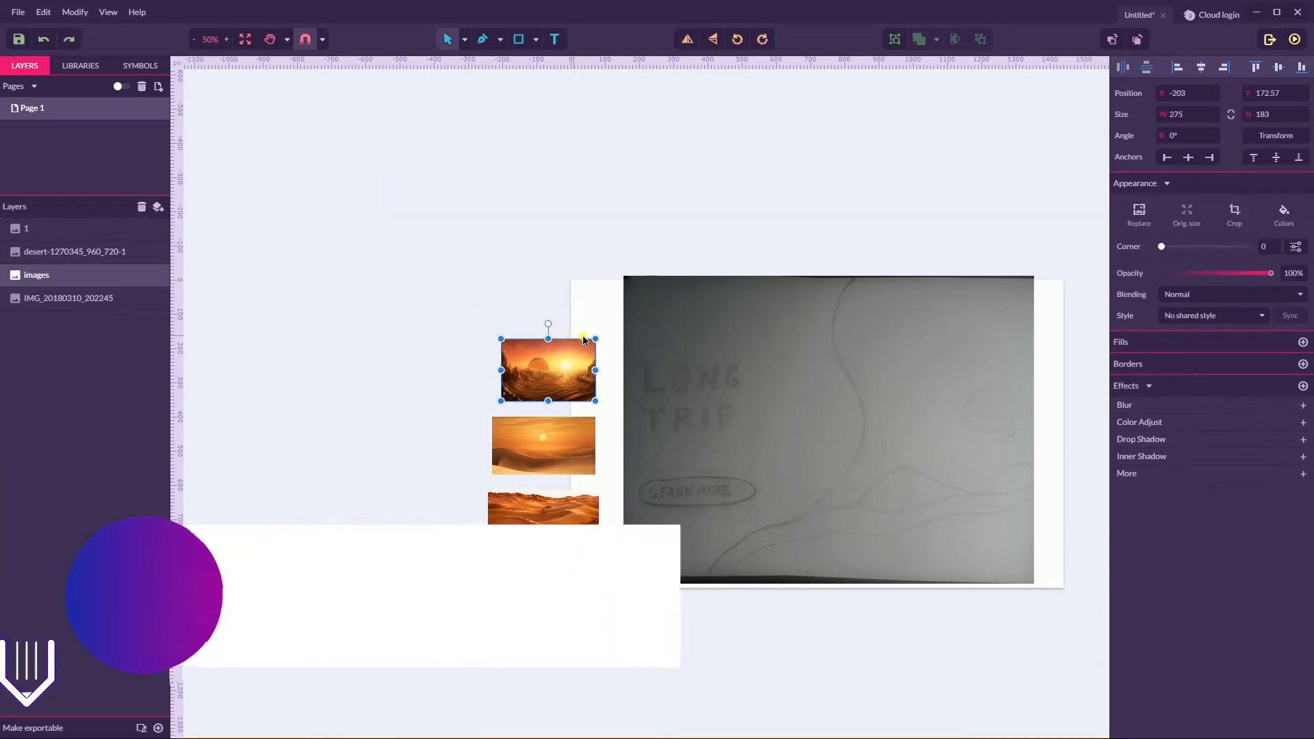
{"action": "left_click_drag", "start_coordinate": [600, 344], "coordinate": [569, 362]}
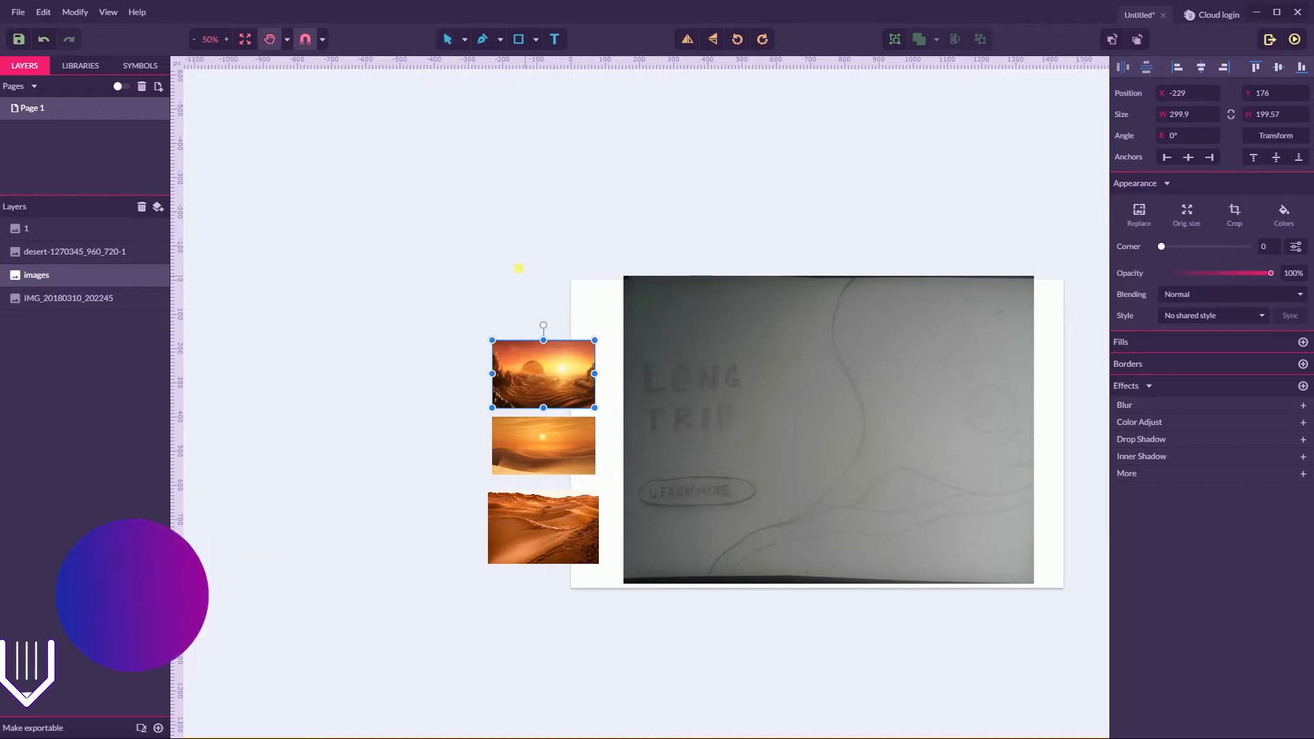
- Draw a square about 104 × 104 px above the three desert images
{"action": "left_click_drag", "start_coordinate": [525, 276], "coordinate": [402, 214]}
{"action": "left_click", "coordinate": [536, 39]}
{"action": "left_click", "coordinate": [541, 92]}
{"action": "left_click_drag", "start_coordinate": [378, 186], "coordinate": [413, 221]}
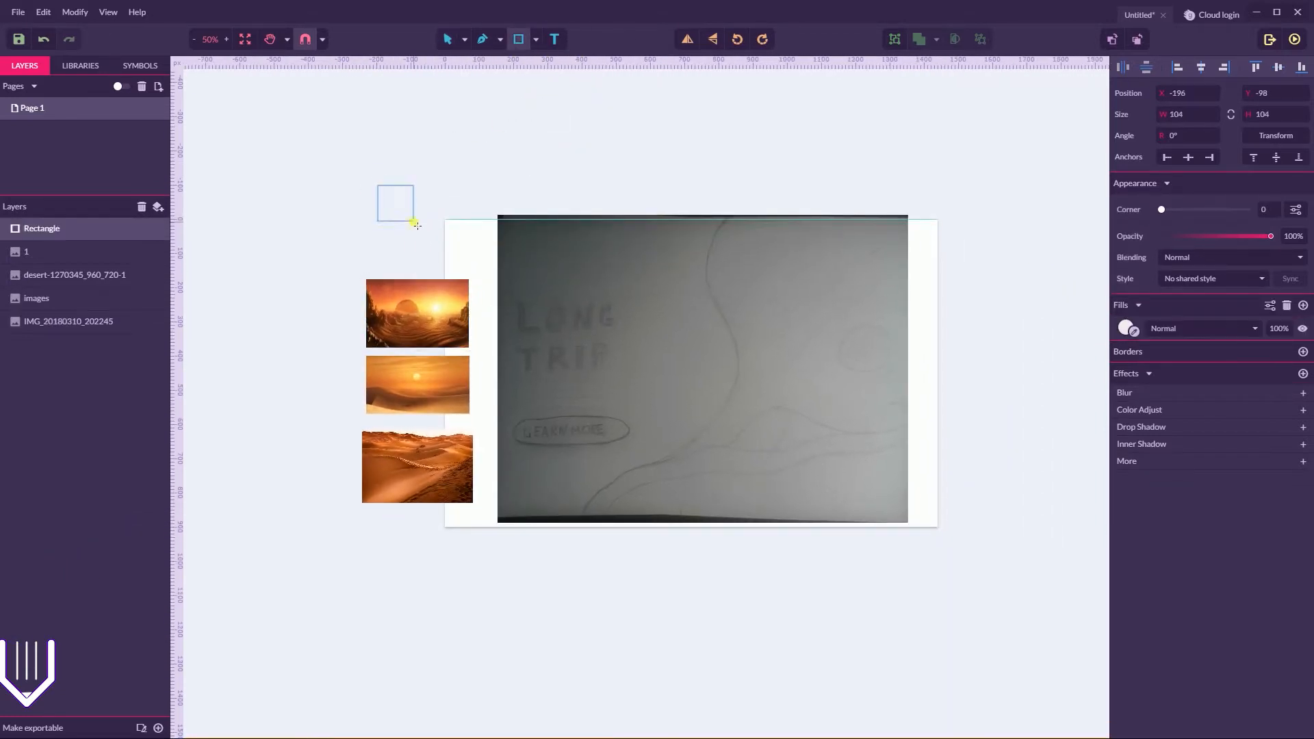
- Duplicate the square until a horizontal row of five squares stands above the images and the page
{"action": "left_click", "coordinate": [464, 39]}
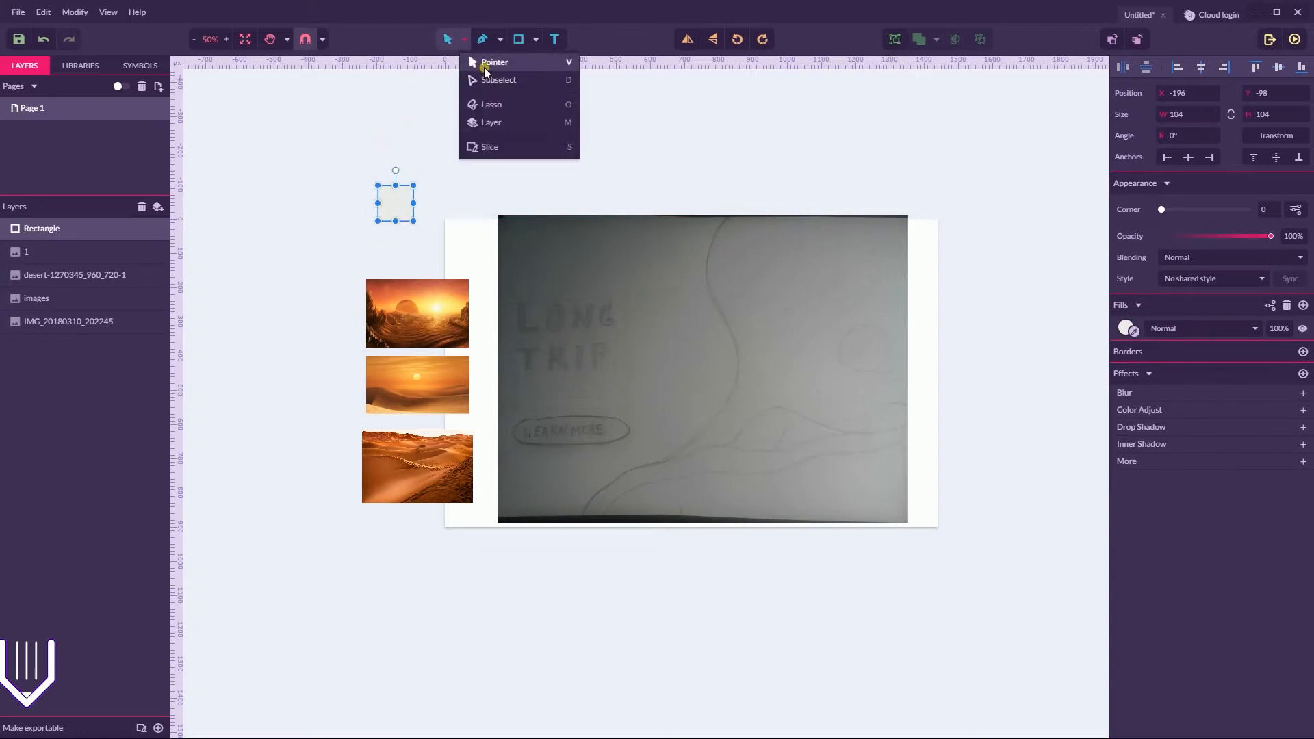
{"action": "left_click", "coordinate": [478, 65]}
{"action": "left_click_drag", "start_coordinate": [389, 200], "coordinate": [685, 207]}
{"action": "left_click", "coordinate": [596, 207], "text": "shift"}
{"action": "left_click", "coordinate": [524, 208], "text": "shift"}
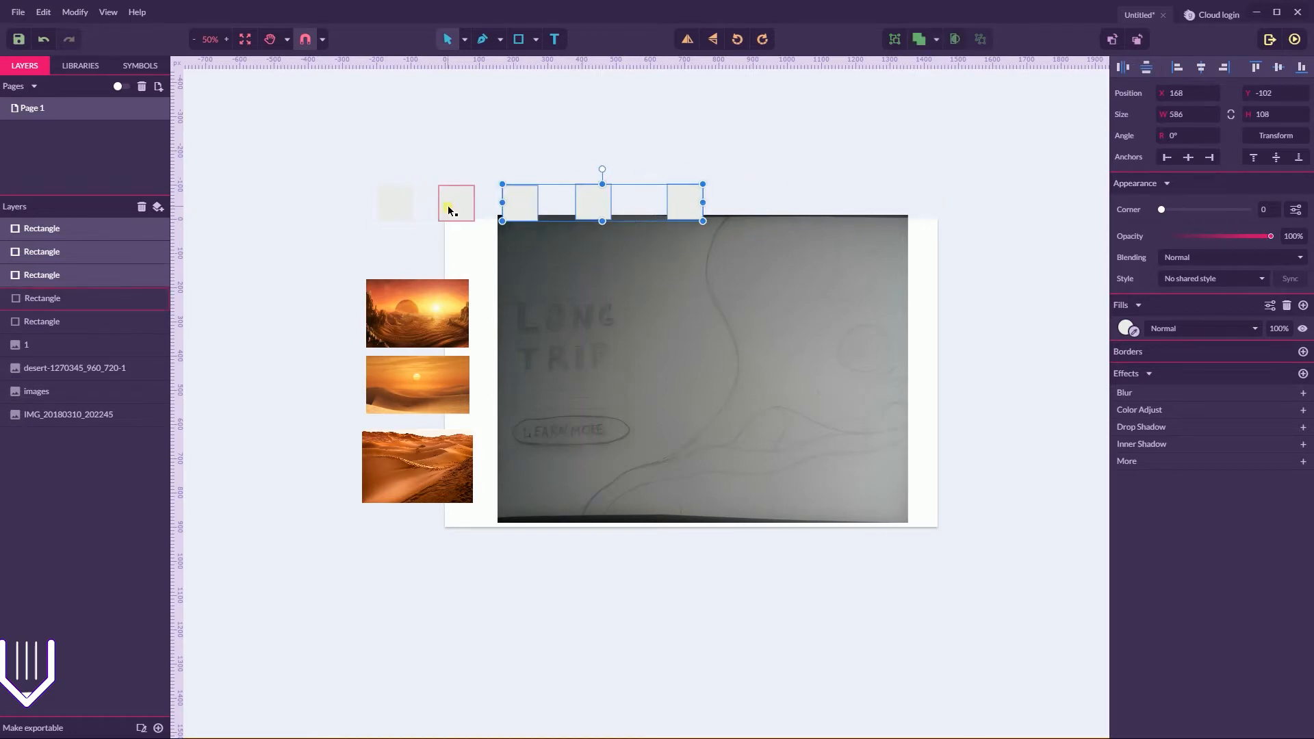
{"action": "left_click", "coordinate": [450, 208]}
{"action": "left_click", "coordinate": [393, 211]}
{"action": "left_click_drag", "start_coordinate": [719, 136], "coordinate": [348, 202]}
- Show the color options for the uppermost sunset image
{"action": "left_click", "coordinate": [417, 313]}
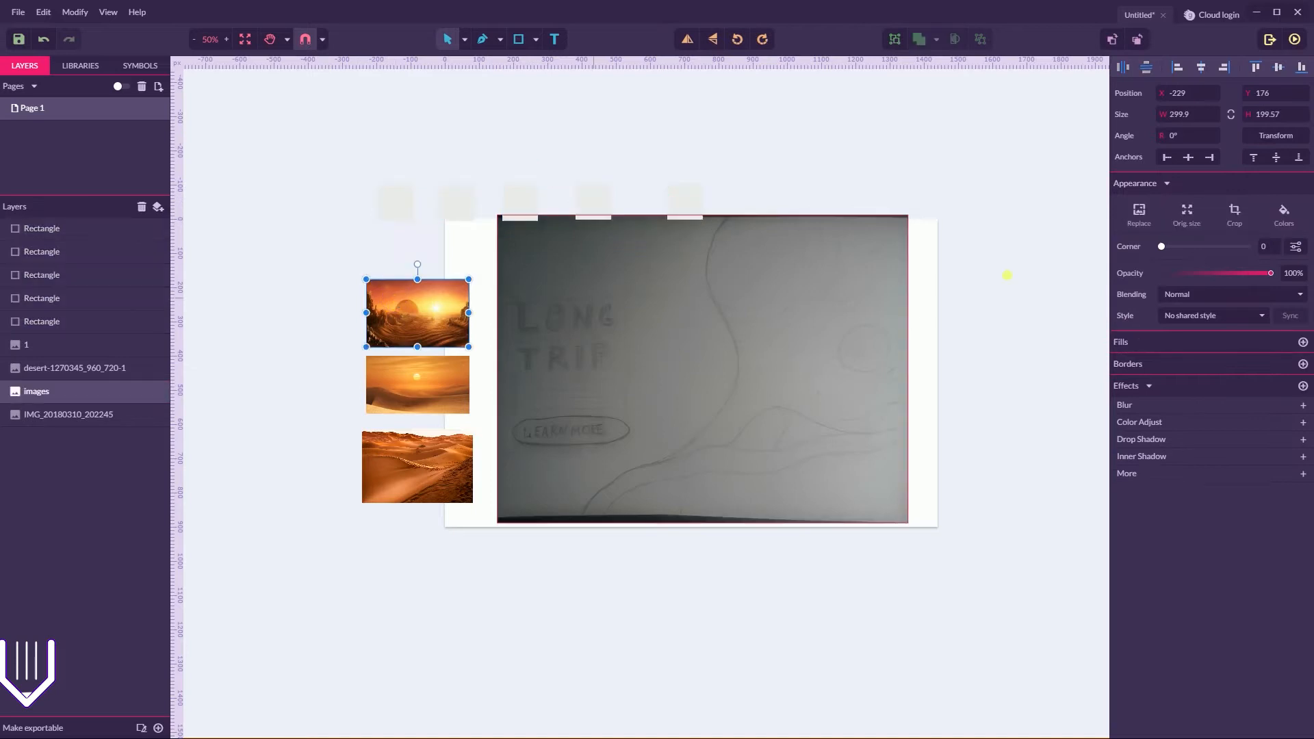
{"action": "left_click", "coordinate": [1283, 214]}
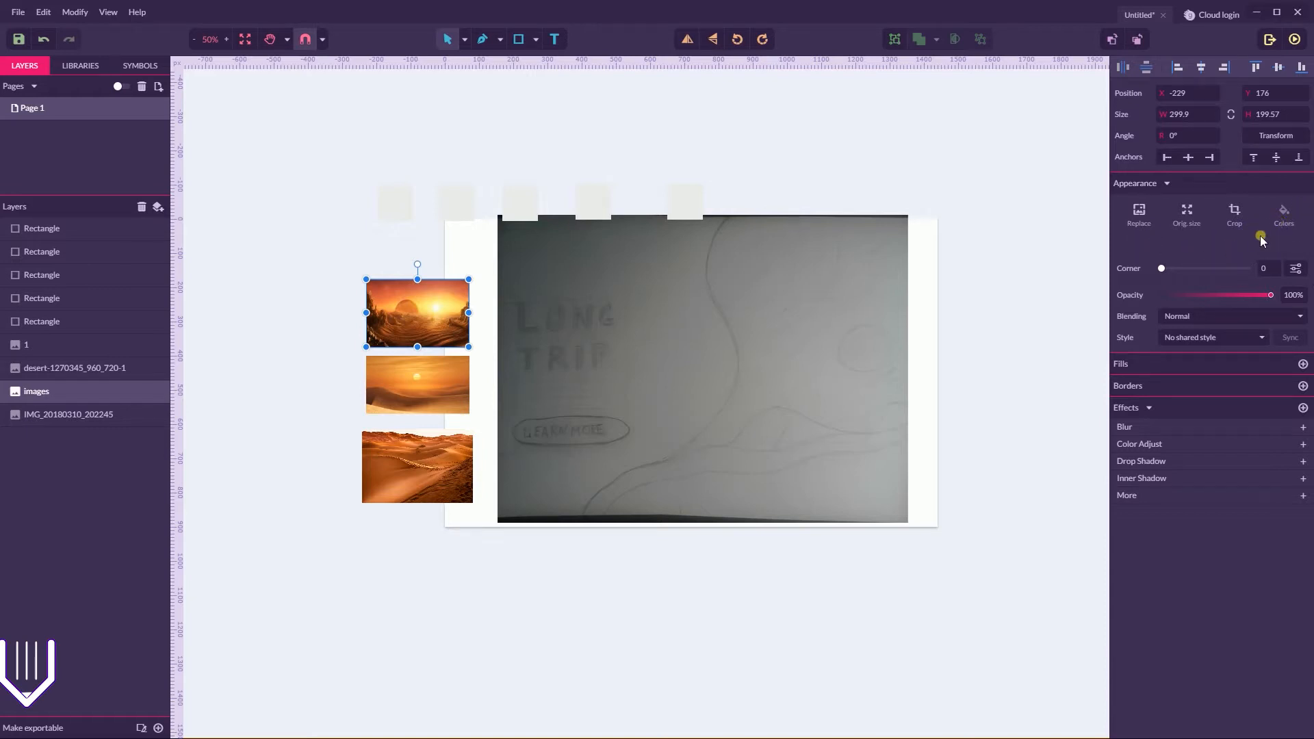
- Move the row of five squares up, clear of the page, with the first square at about X -230, Y -180
{"action": "left_click_drag", "start_coordinate": [742, 152], "coordinate": [376, 205]}
{"action": "left_click_drag", "start_coordinate": [463, 199], "coordinate": [449, 171]}
{"action": "left_click", "coordinate": [352, 152]}
- Fill the first square with a reddish brown sampled from the sky of the sunset image
{"action": "left_click", "coordinate": [367, 175]}
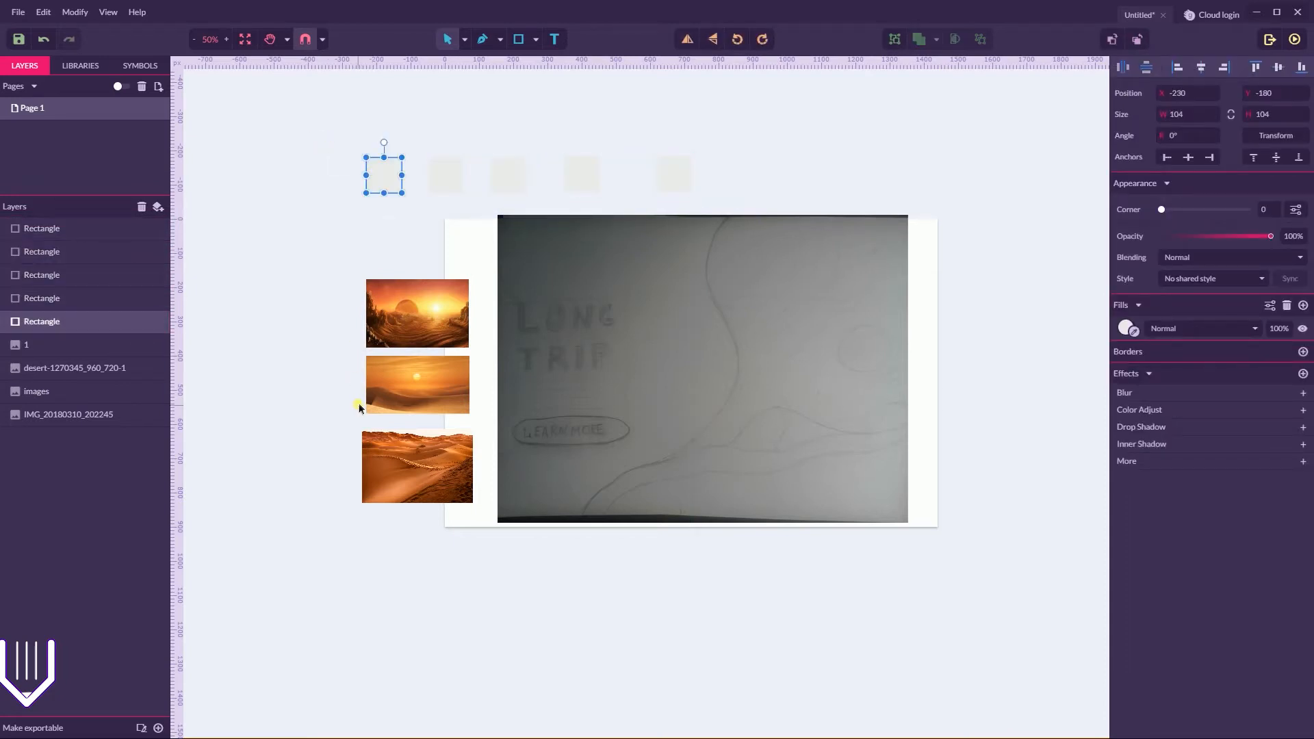
{"action": "left_click", "coordinate": [1134, 331]}
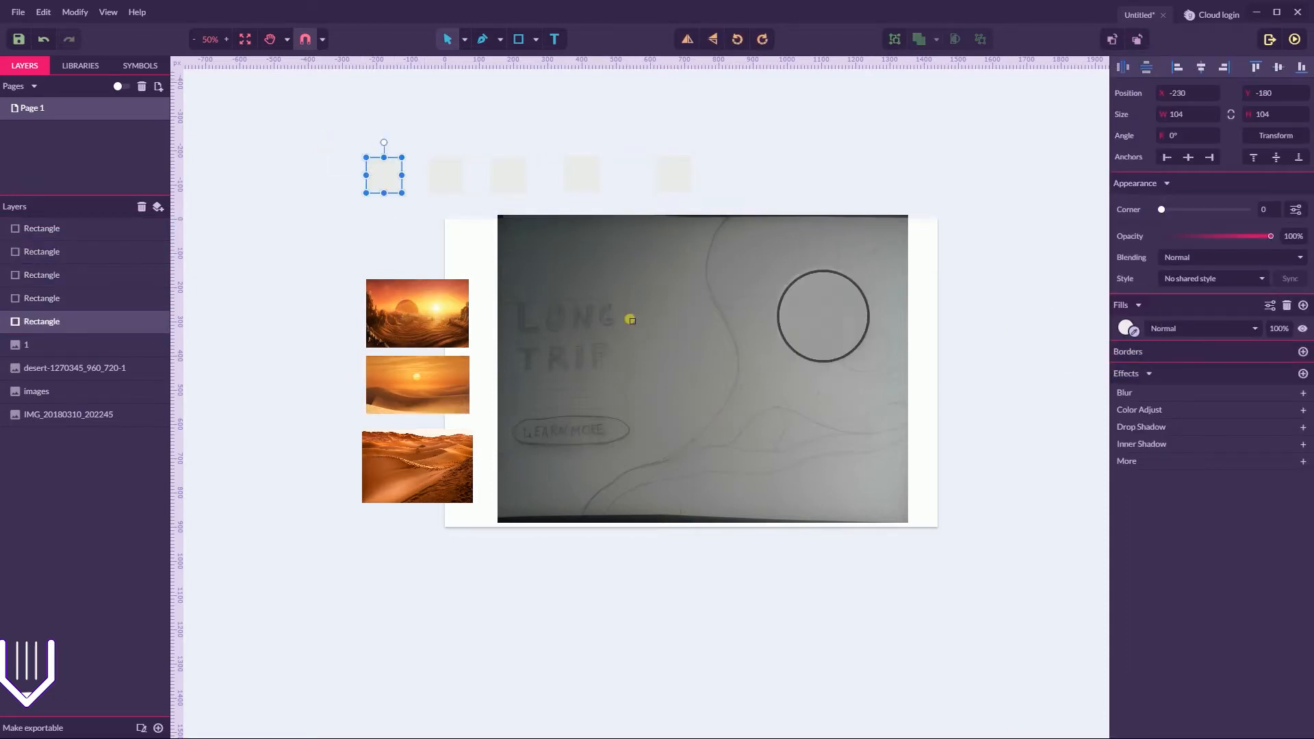
{"action": "left_click", "coordinate": [415, 283]}
{"action": "left_click", "coordinate": [432, 240]}
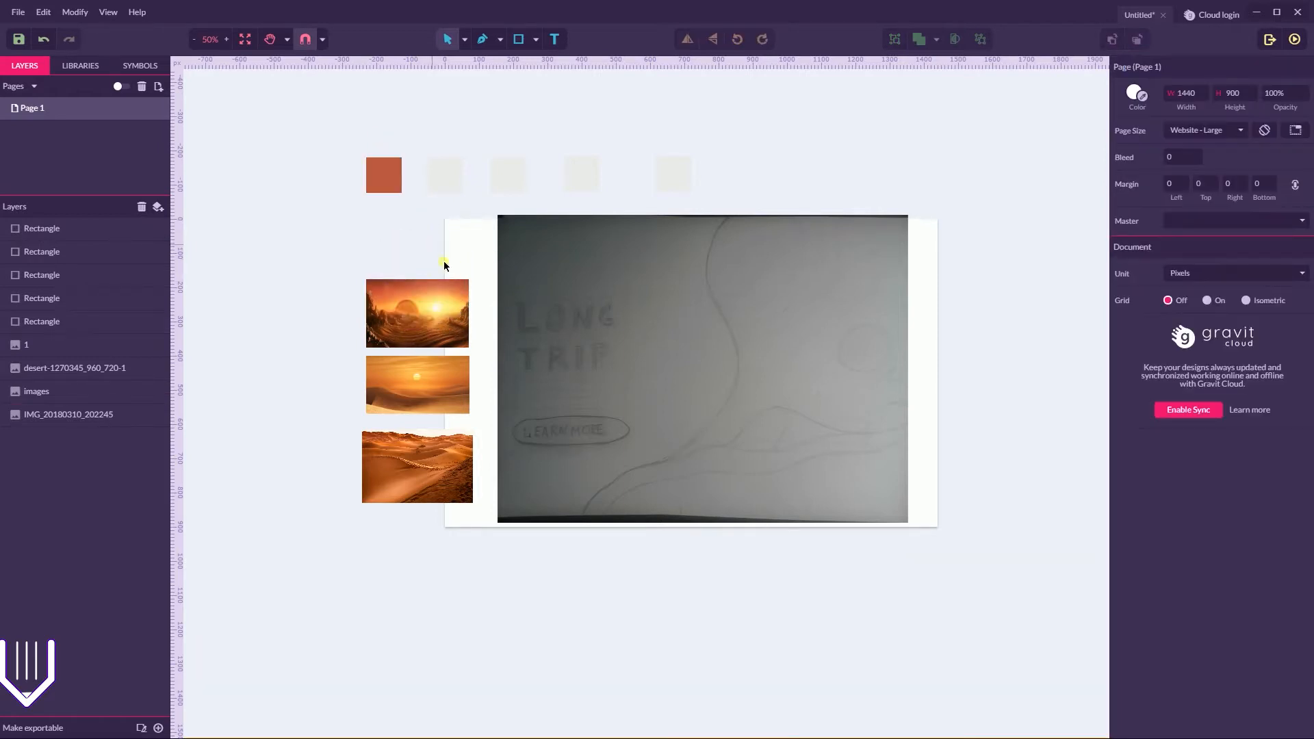
- Fill the second square with an orange sampled from the lower part of the bottommost dune image
{"action": "left_click", "coordinate": [417, 400]}
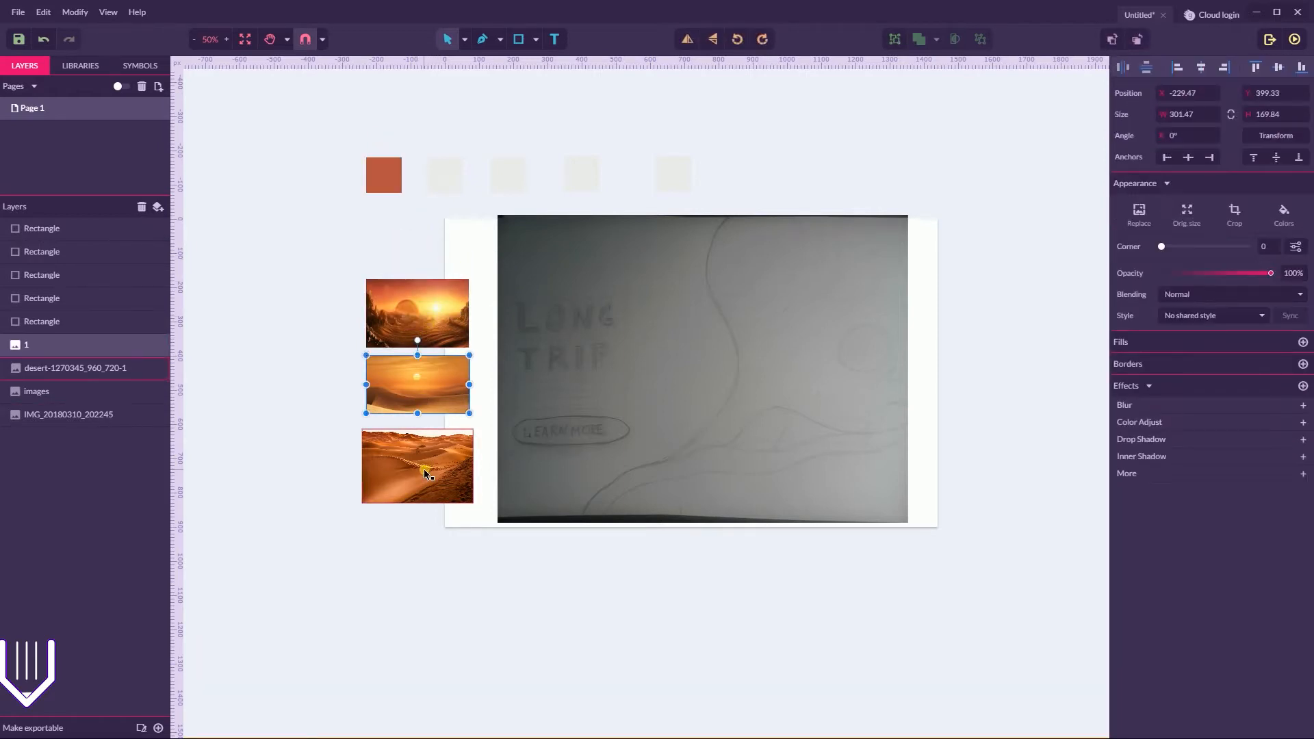
{"action": "left_click", "coordinate": [424, 472]}
{"action": "left_click", "coordinate": [438, 179]}
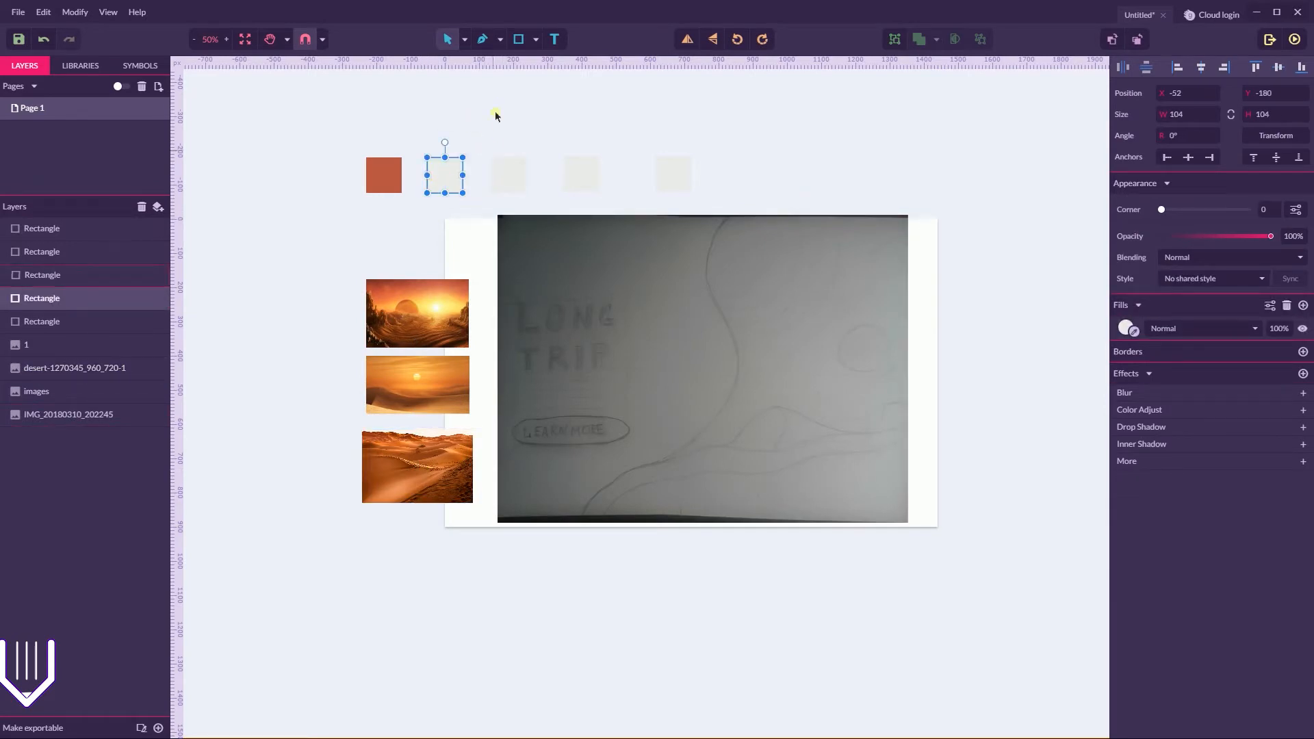
{"action": "left_click", "coordinate": [1134, 333]}
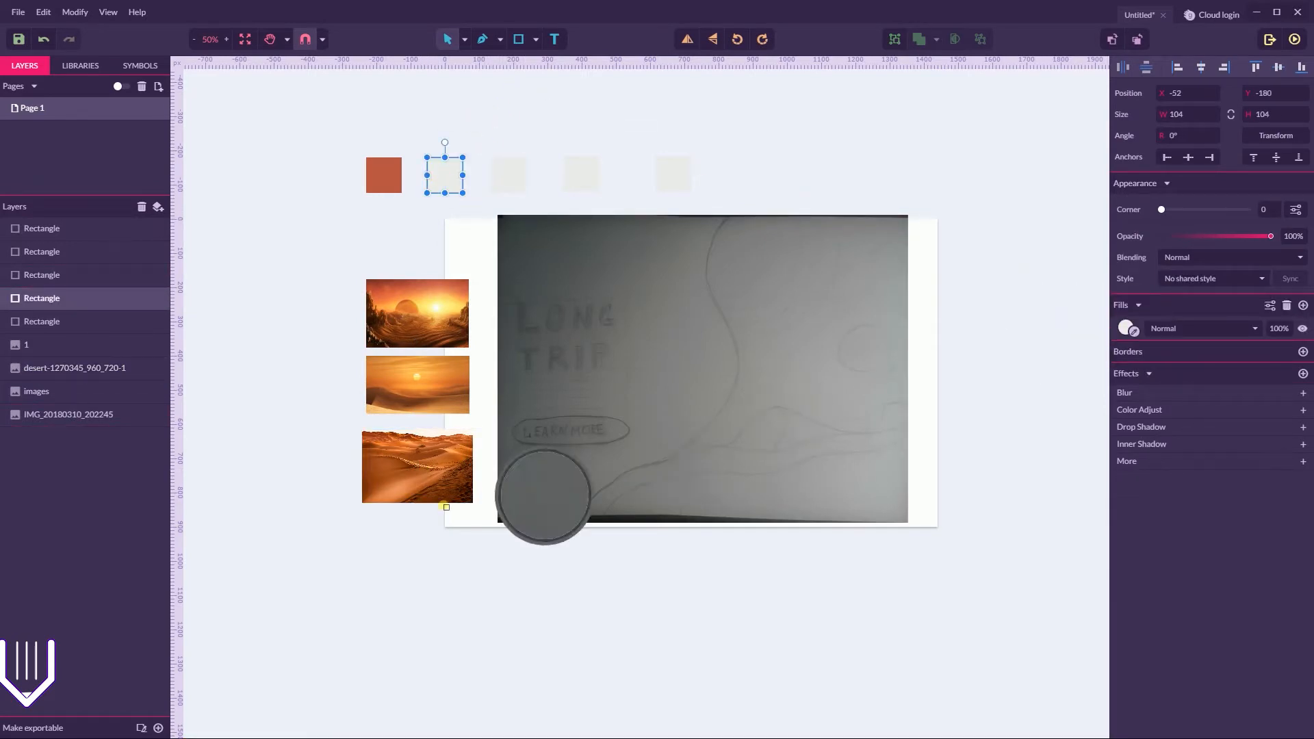
{"action": "left_click", "coordinate": [381, 493]}
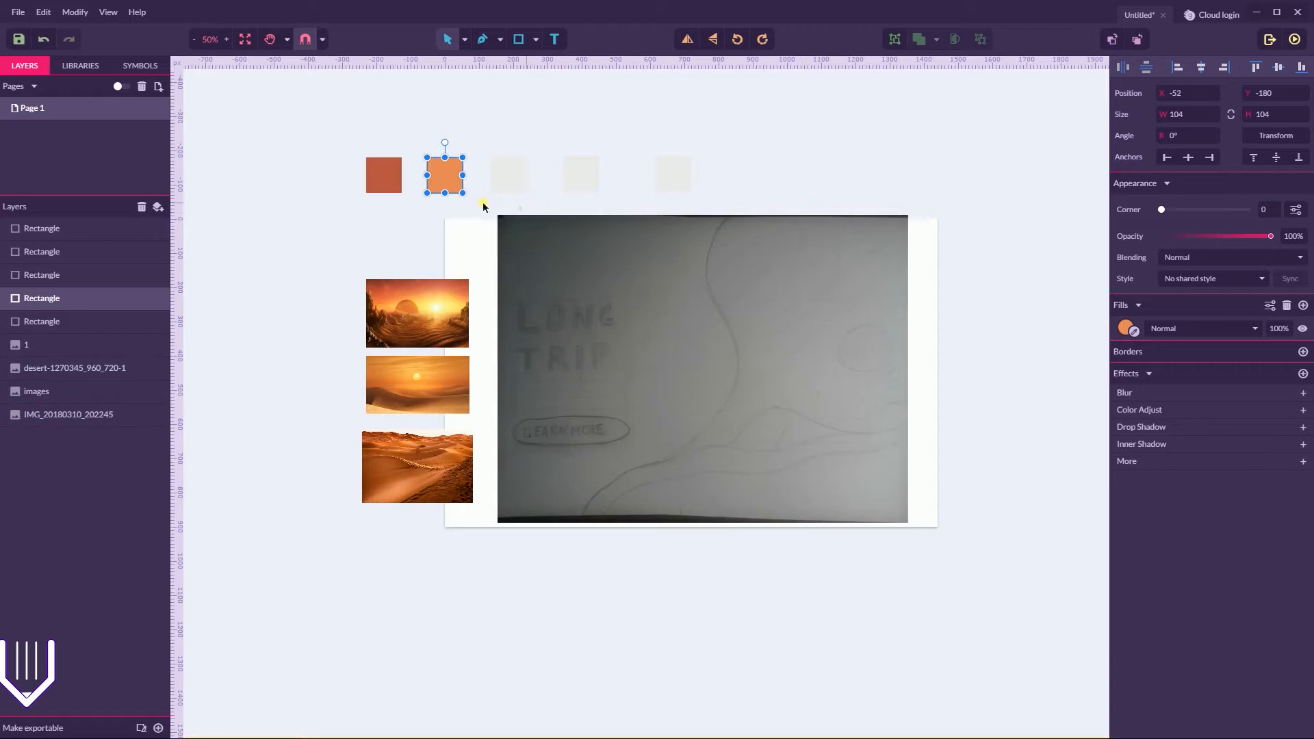
- Fill the third square with the pale yellow sampled from the sun in the middle desert image
{"action": "left_click", "coordinate": [500, 189]}
{"action": "left_click", "coordinate": [1136, 331]}
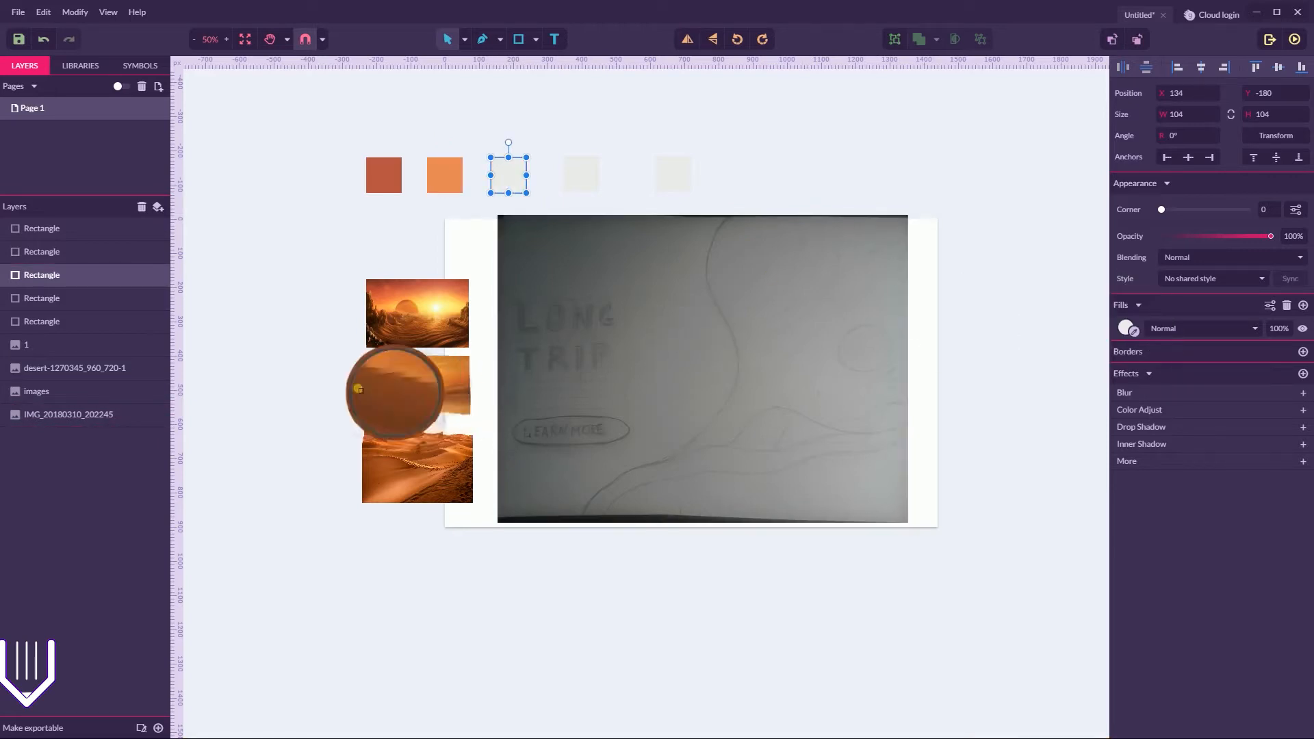
{"action": "left_click", "coordinate": [419, 378]}
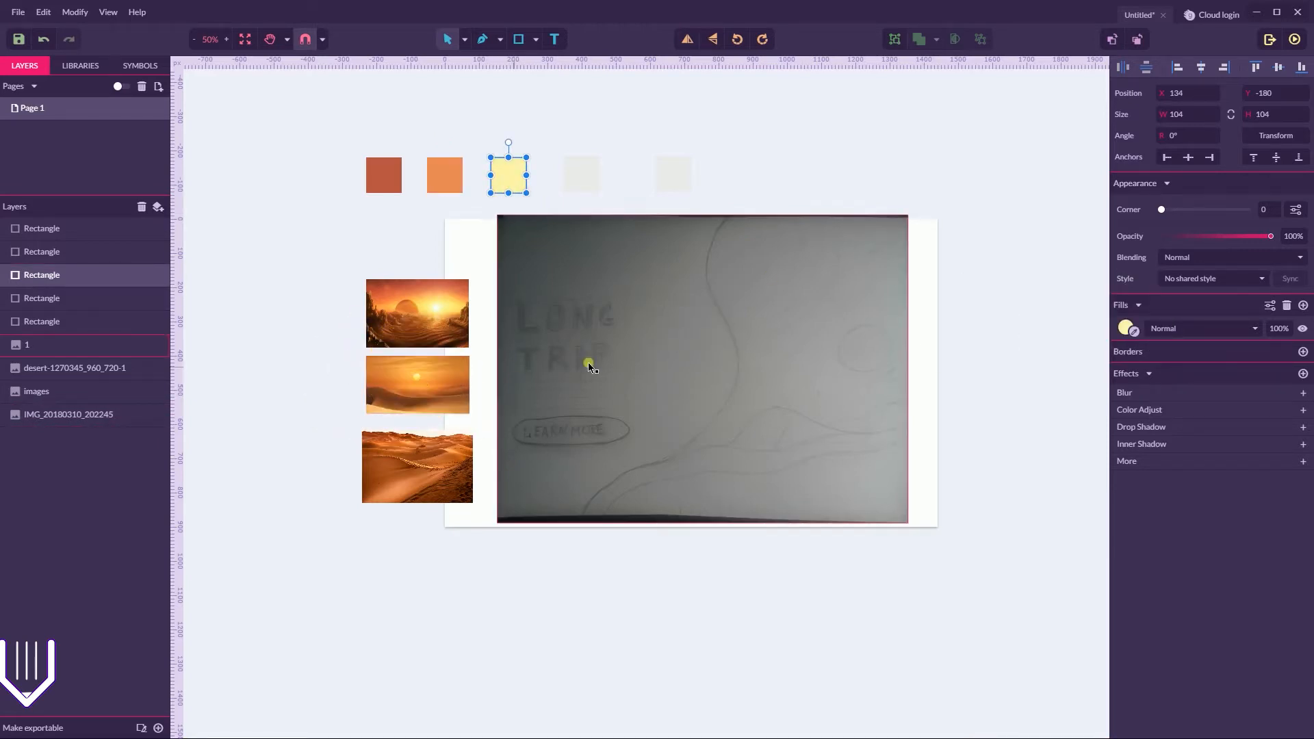
- Fill the fourth square with a light orange sampled near the lower edge of the middle desert image
{"action": "left_click", "coordinate": [589, 173]}
{"action": "left_click", "coordinate": [1137, 331]}
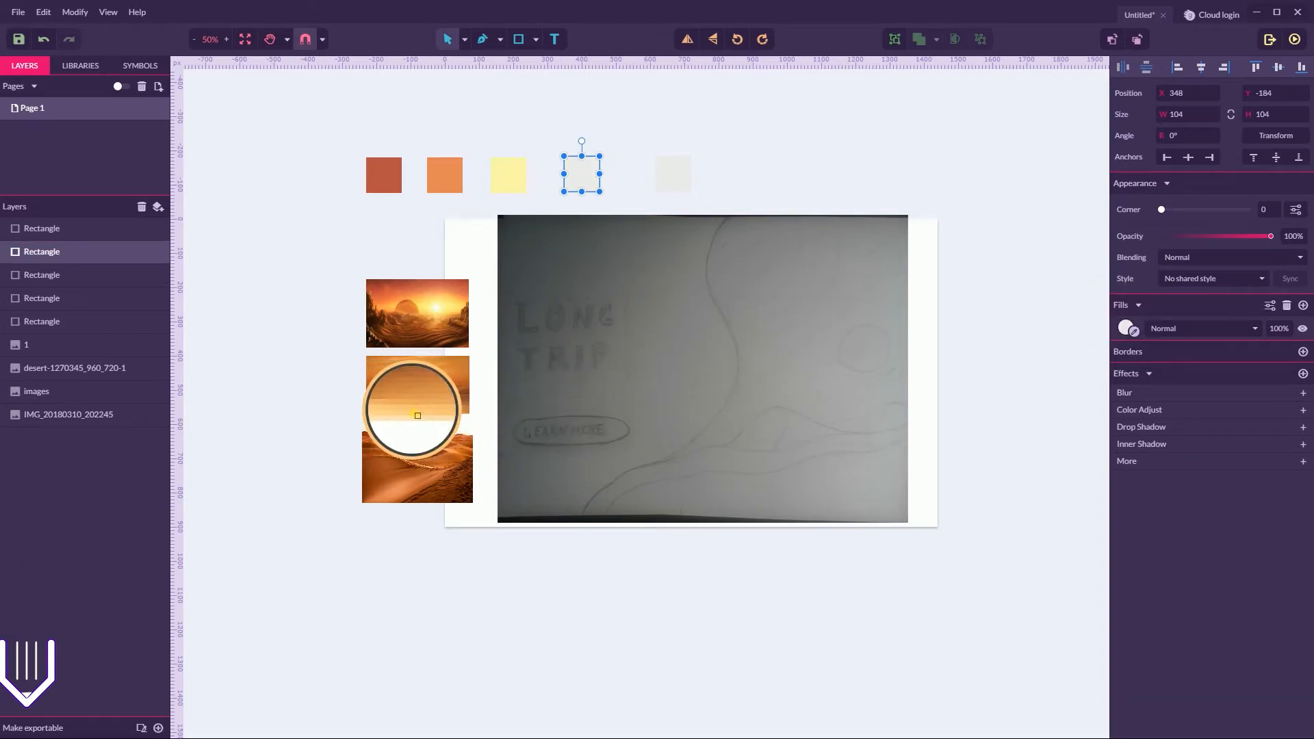
{"action": "left_click", "coordinate": [420, 410]}
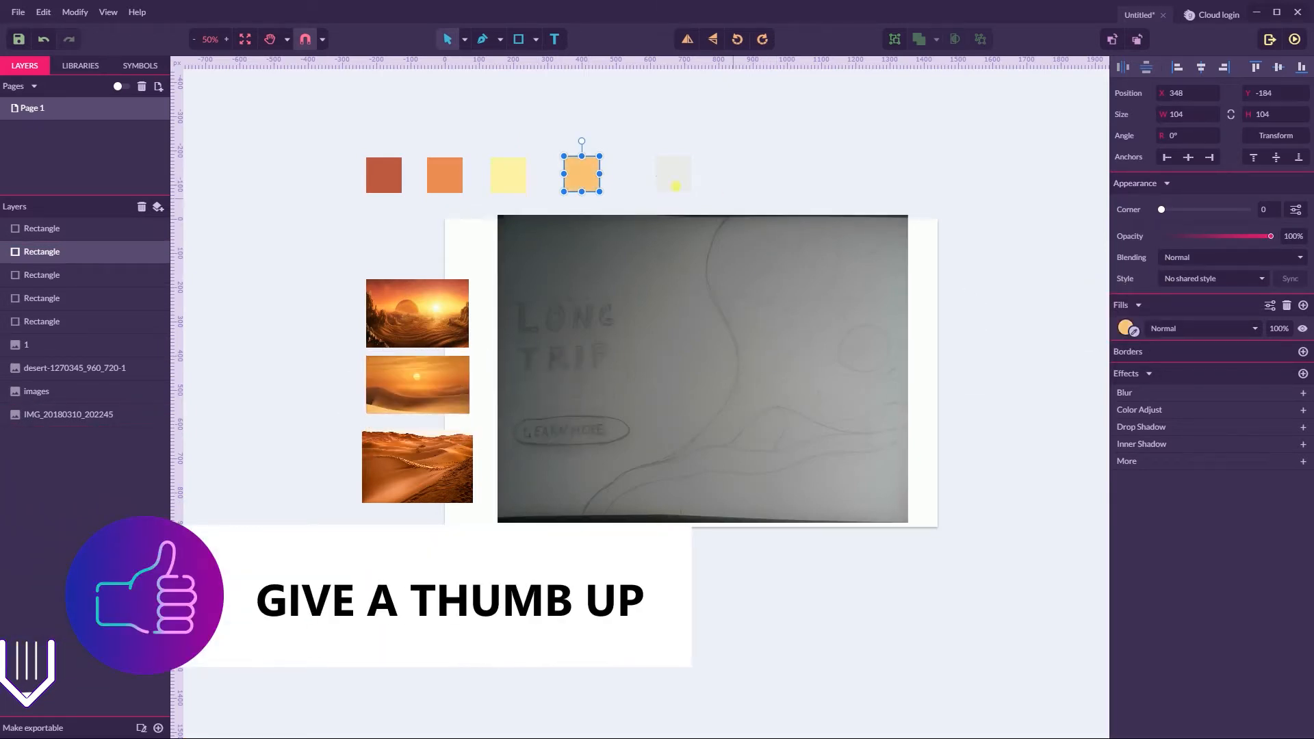
- Fill the fifth square with a dark orange sampled from the dunes of the middle desert image
{"action": "left_click", "coordinate": [672, 174]}
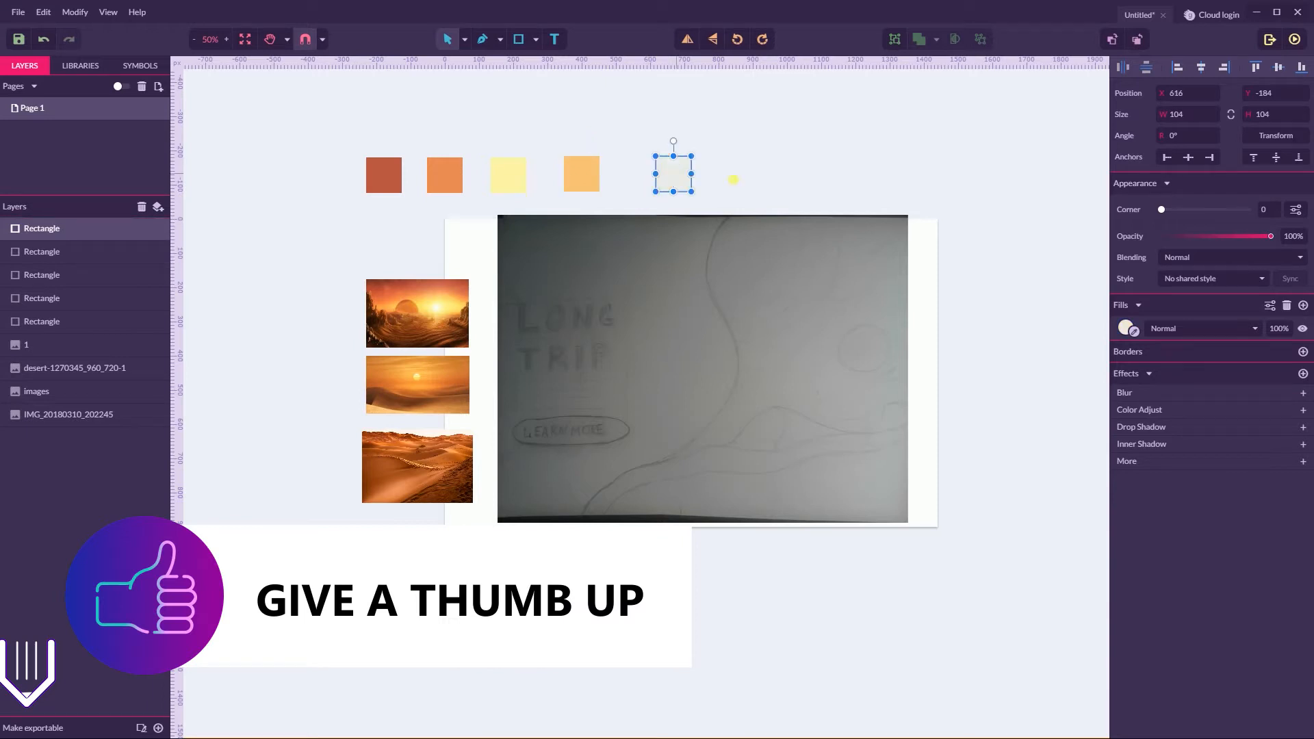
{"action": "left_click", "coordinate": [1134, 334]}
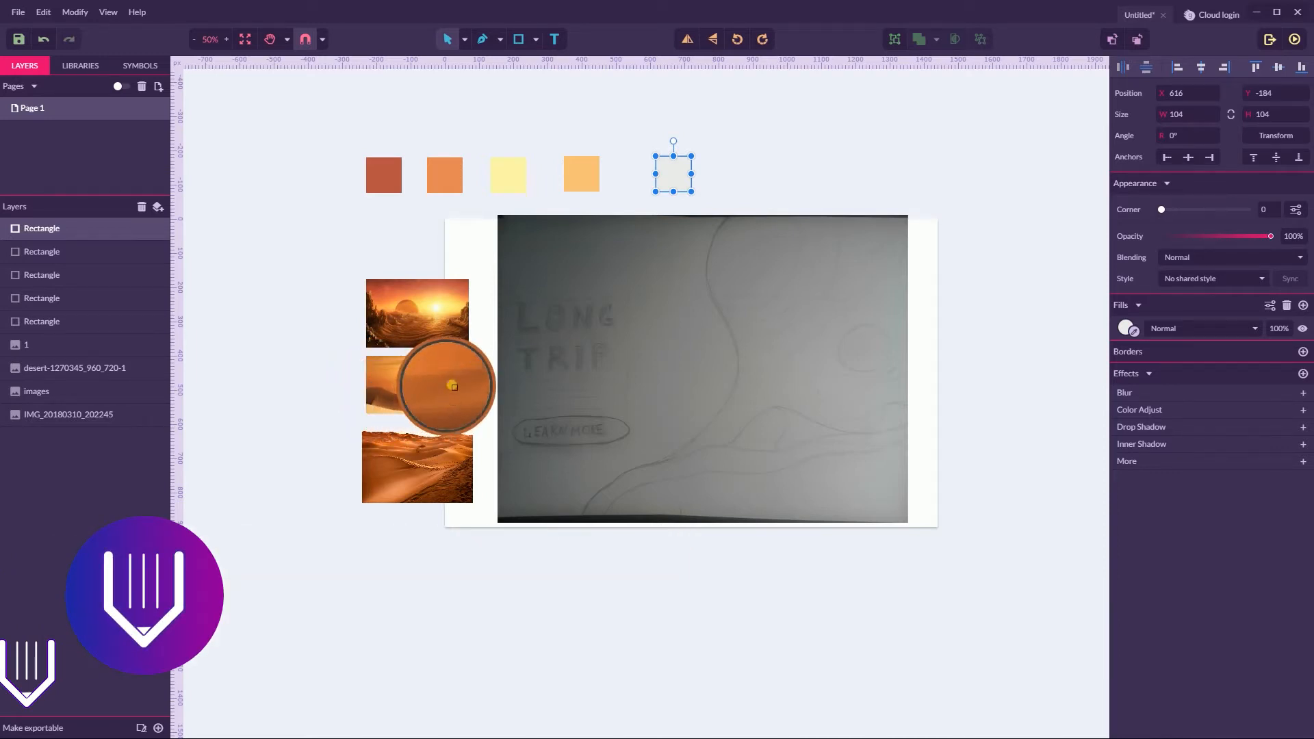
{"action": "left_click", "coordinate": [439, 394]}
{"action": "left_click", "coordinate": [292, 245]}
{"action": "left_click_drag", "start_coordinate": [335, 258], "coordinate": [297, 395]}
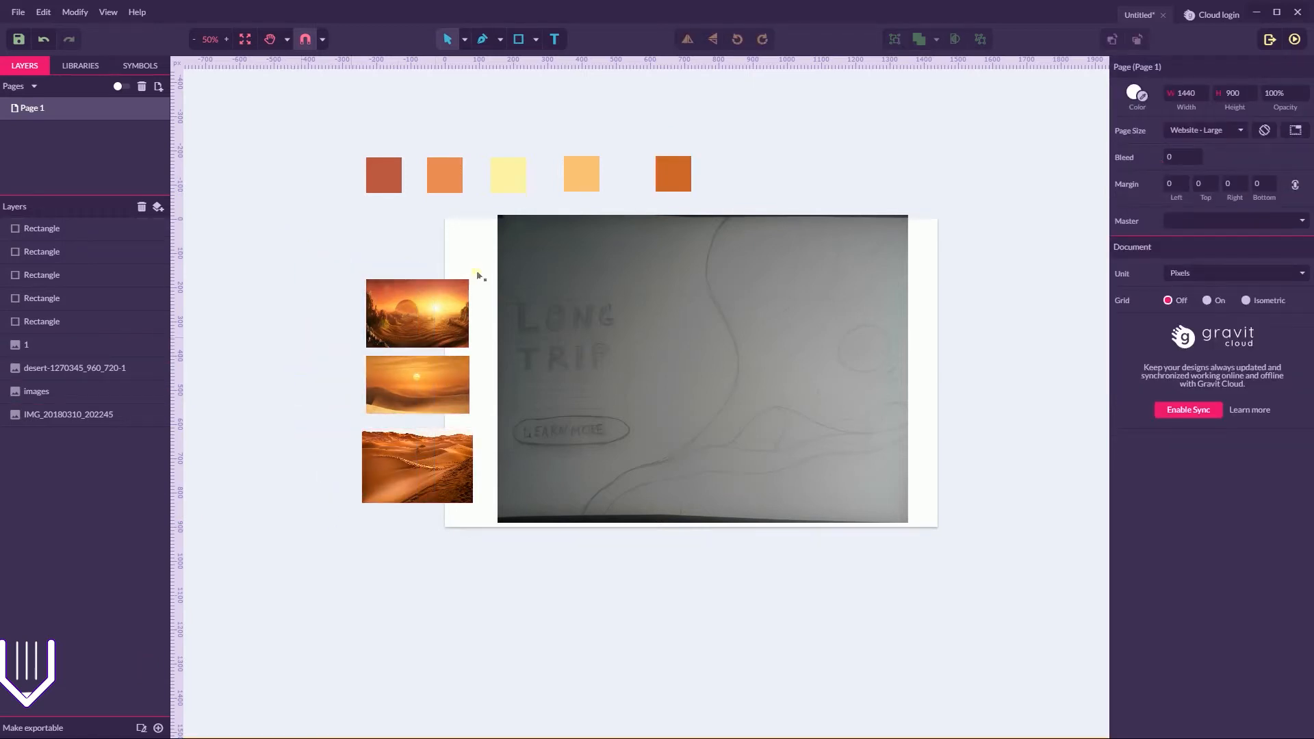
{"action": "left_click", "coordinate": [663, 175]}
{"action": "left_click", "coordinate": [1134, 332]}
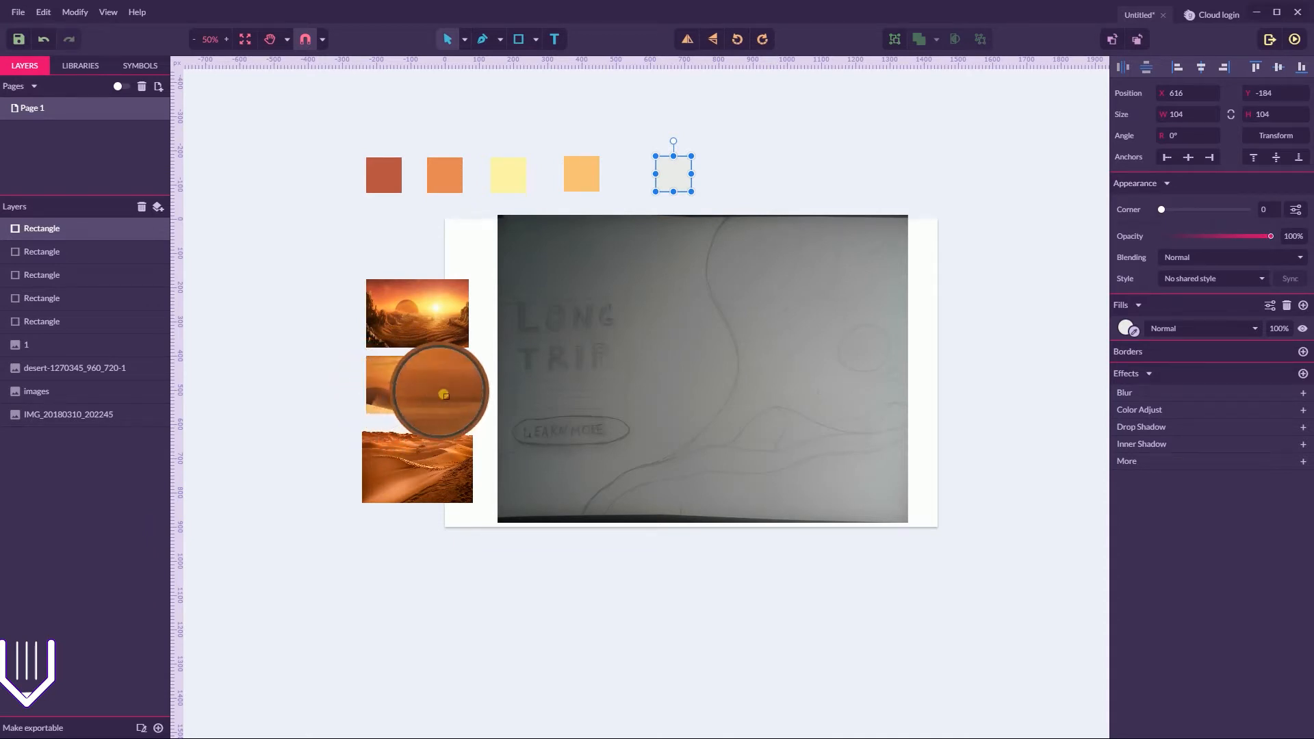
{"action": "left_click", "coordinate": [442, 390]}
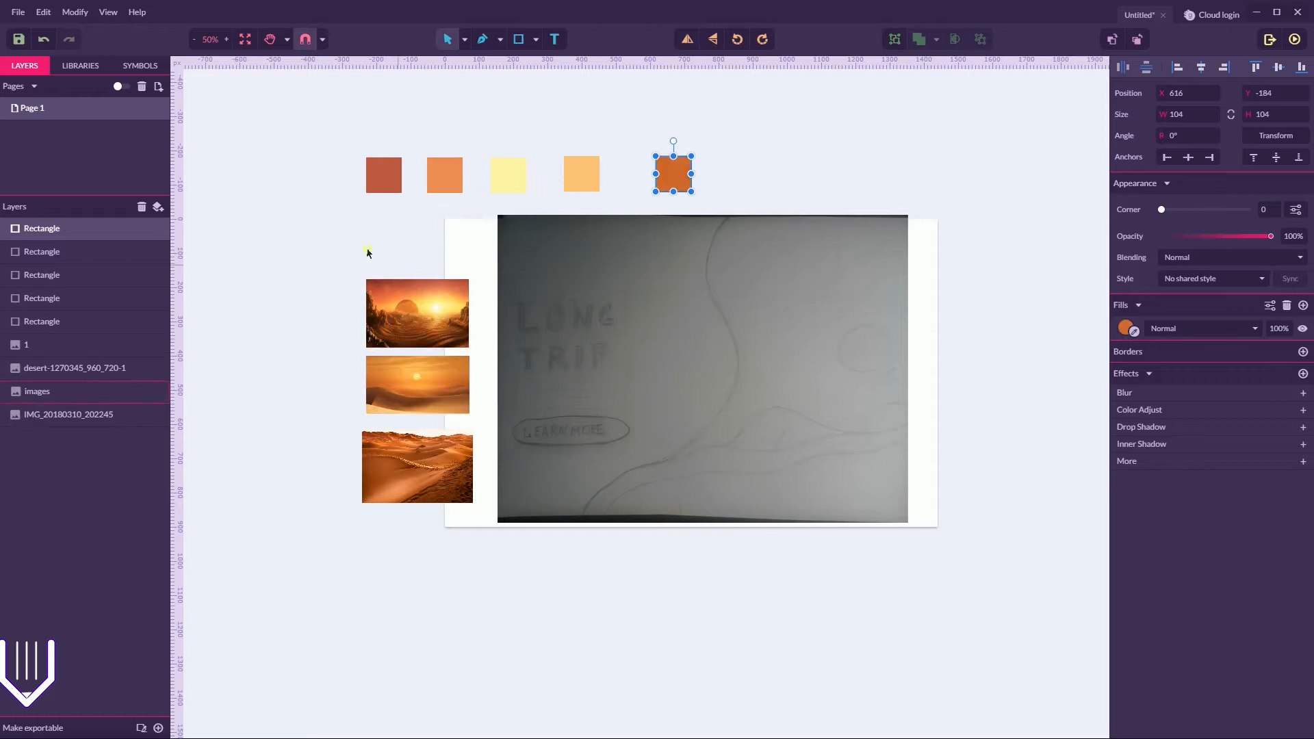
{"action": "left_click", "coordinate": [293, 244]}
{"action": "left_click_drag", "start_coordinate": [335, 258], "coordinate": [297, 385]}
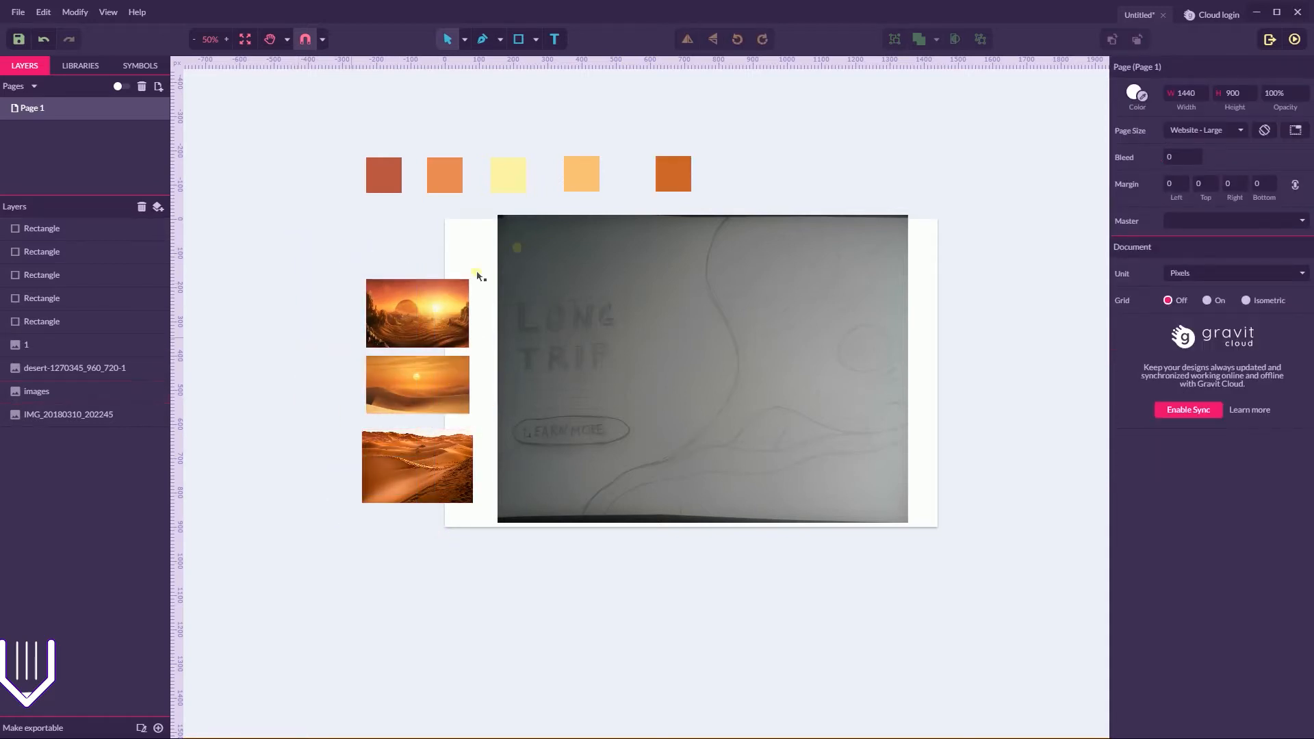
- Fill the fifth square with an orange-red sampled from the sunset image's sky and adjust it to a more vivid shade
{"action": "left_click", "coordinate": [669, 176]}
{"action": "left_click", "coordinate": [1131, 333]}
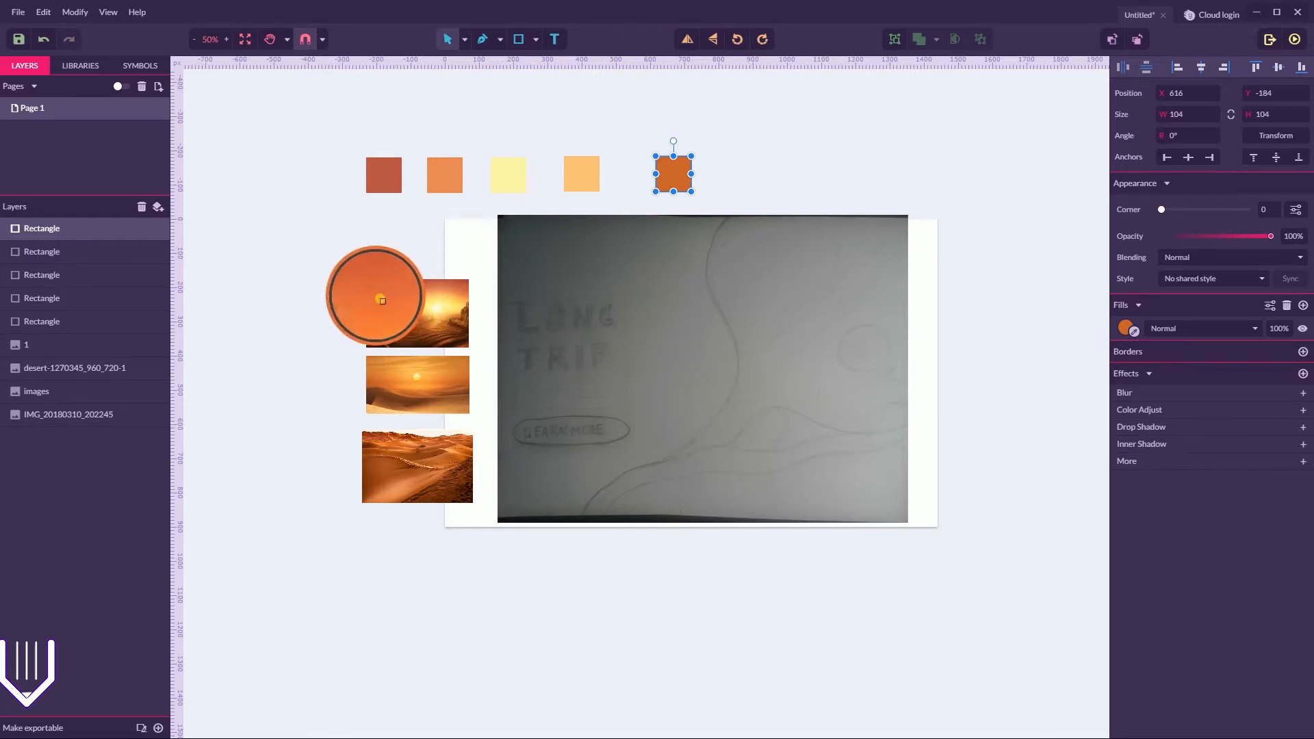
{"action": "left_click", "coordinate": [379, 300]}
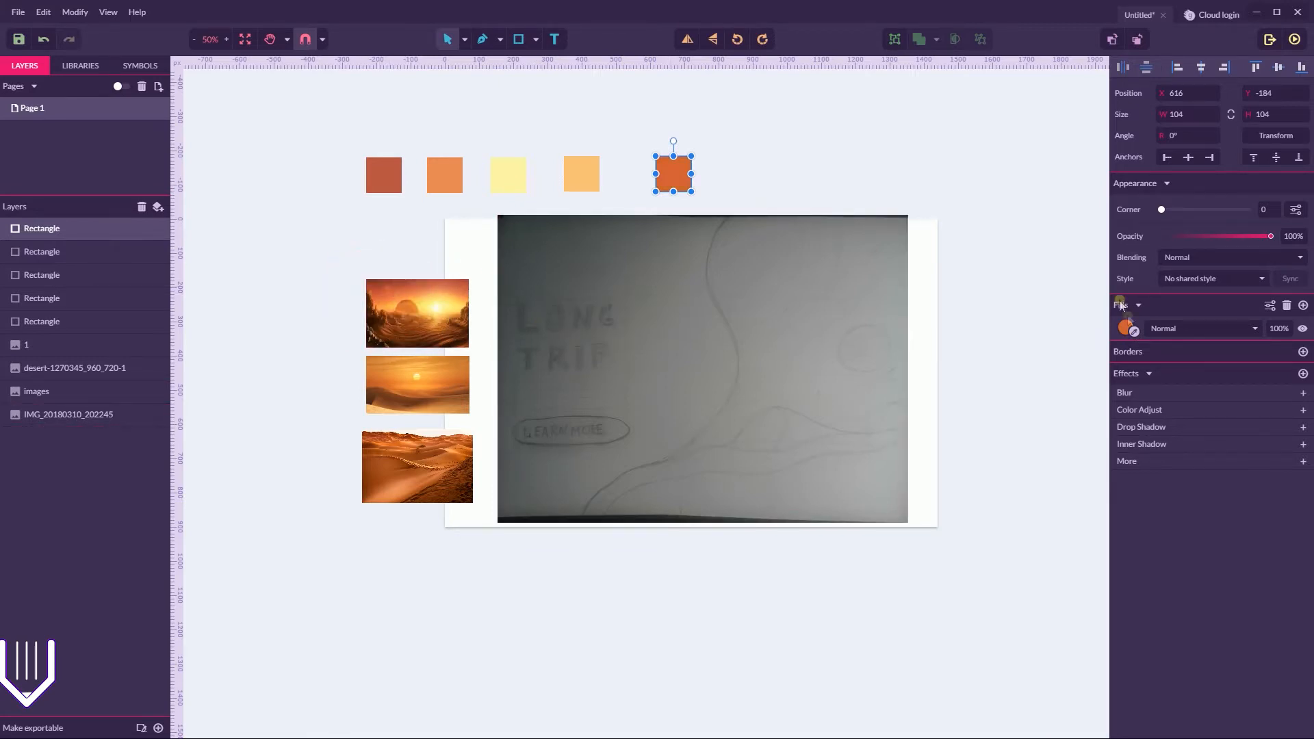
{"action": "left_click", "coordinate": [1125, 329]}
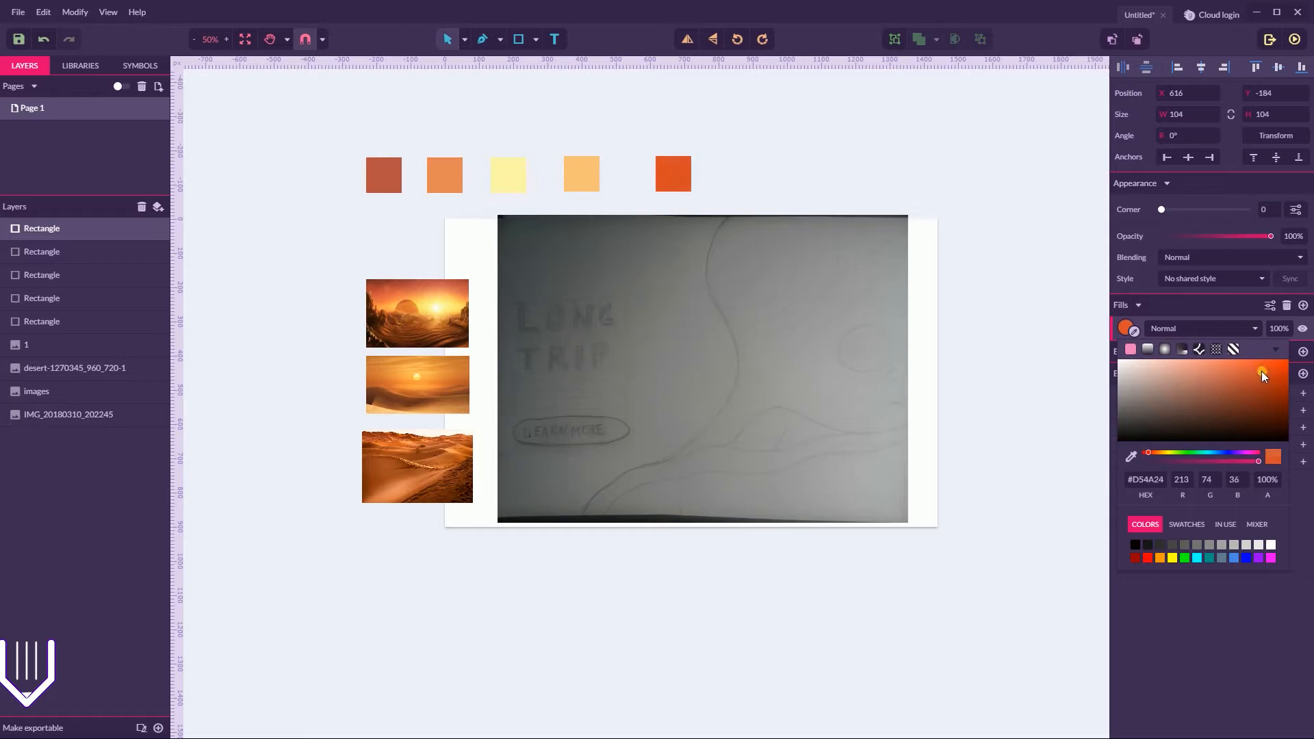
{"action": "left_click", "coordinate": [777, 102]}
- Move the vivid orange-red square closer to the light orange square so the row is more evenly spaced
{"action": "left_click_drag", "start_coordinate": [733, 130], "coordinate": [315, 200]}
{"action": "left_click", "coordinate": [689, 141]}
{"action": "left_click_drag", "start_coordinate": [673, 174], "coordinate": [646, 173]}
{"action": "left_click", "coordinate": [716, 149]}
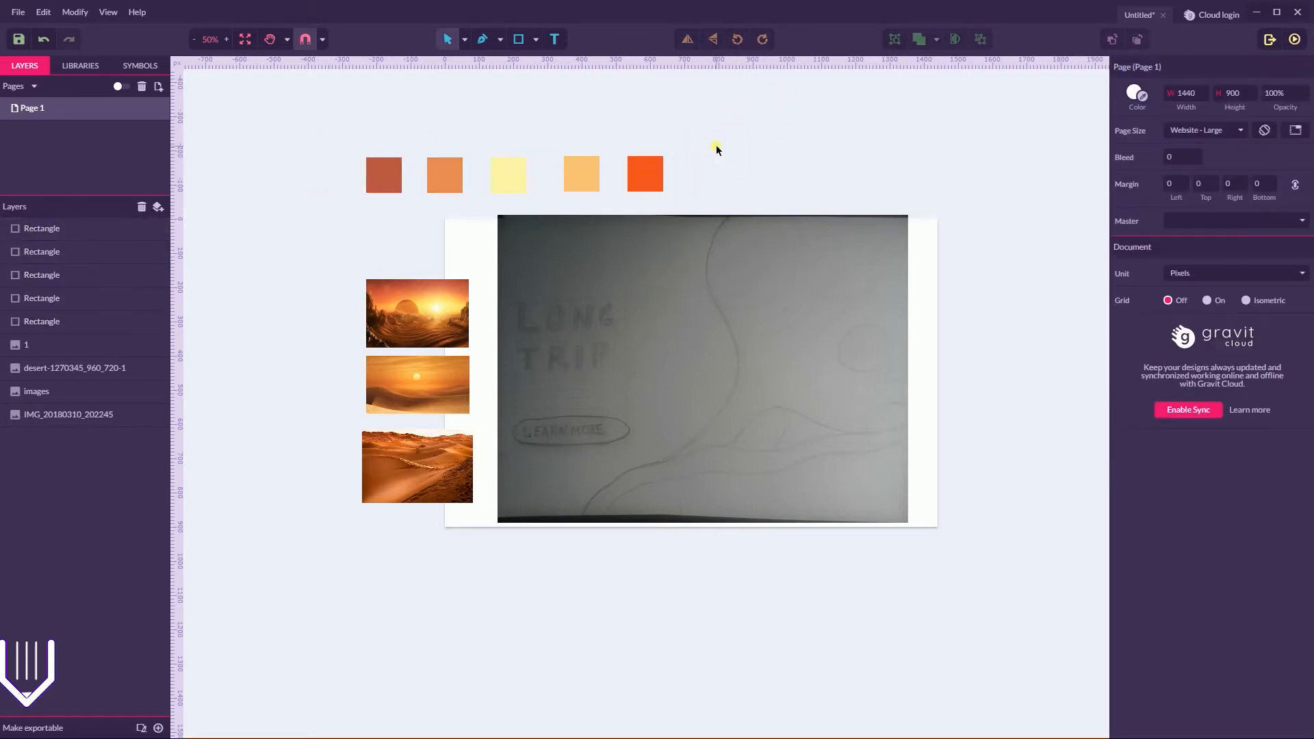
- Move the three desert images together to the opposite side of the page, at about X 1792, Y -382
{"action": "key", "text": "space"}
{"action": "left_click_drag", "start_coordinate": [721, 135], "coordinate": [584, 167]}
{"action": "left_click_drag", "start_coordinate": [235, 289], "coordinate": [305, 481]}
{"action": "left_click_drag", "start_coordinate": [285, 343], "coordinate": [980, 153]}
{"action": "key", "text": "space"}
{"action": "left_click_drag", "start_coordinate": [846, 341], "coordinate": [801, 361]}
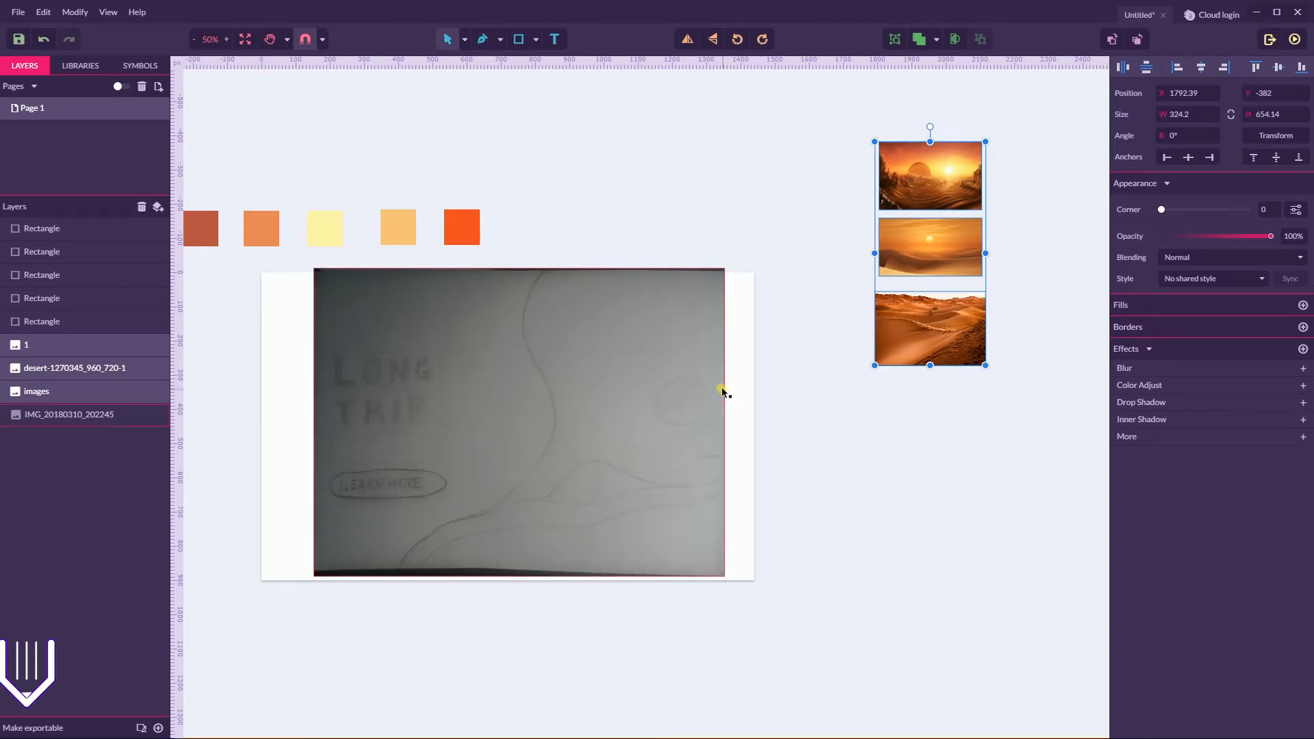
- Scale the sketch photo to about 1137 × 853 px and place it inside the page at about X 167, Y 22
{"action": "left_click_drag", "start_coordinate": [570, 330], "coordinate": [572, 346]}
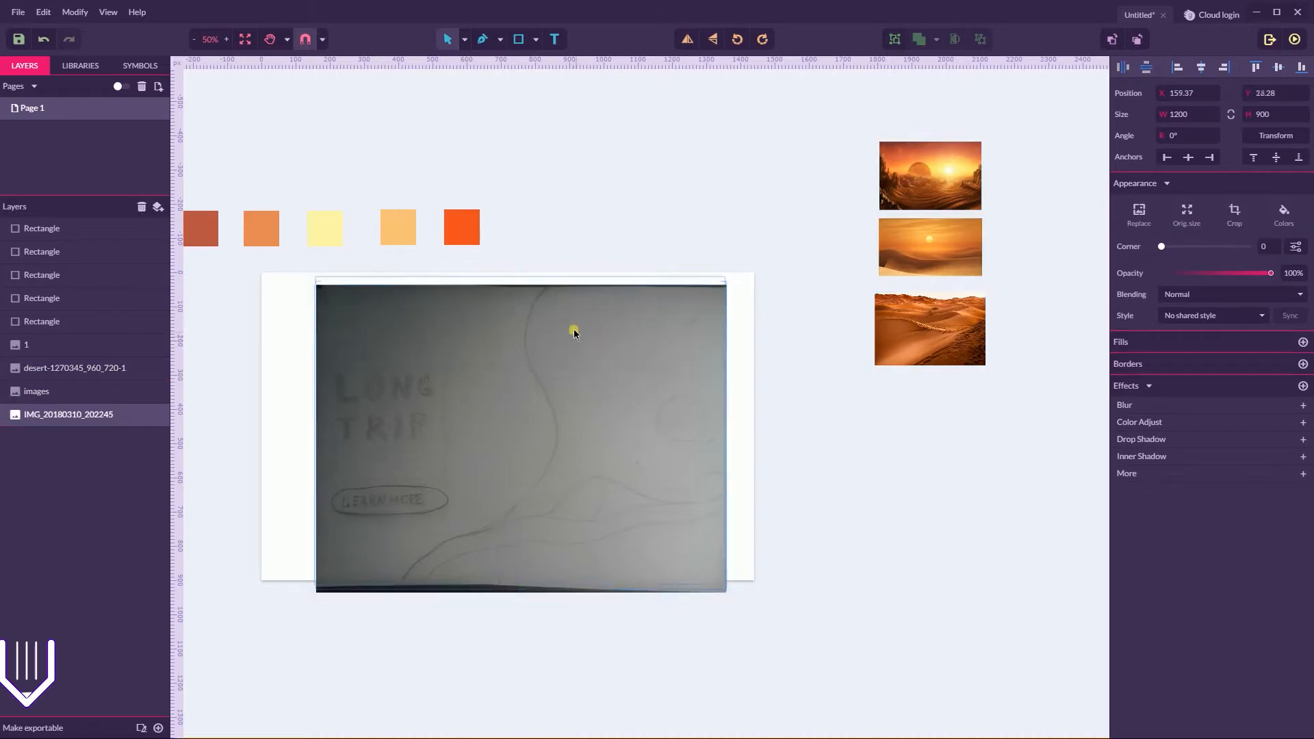
{"action": "key", "text": "ctrl+z"}
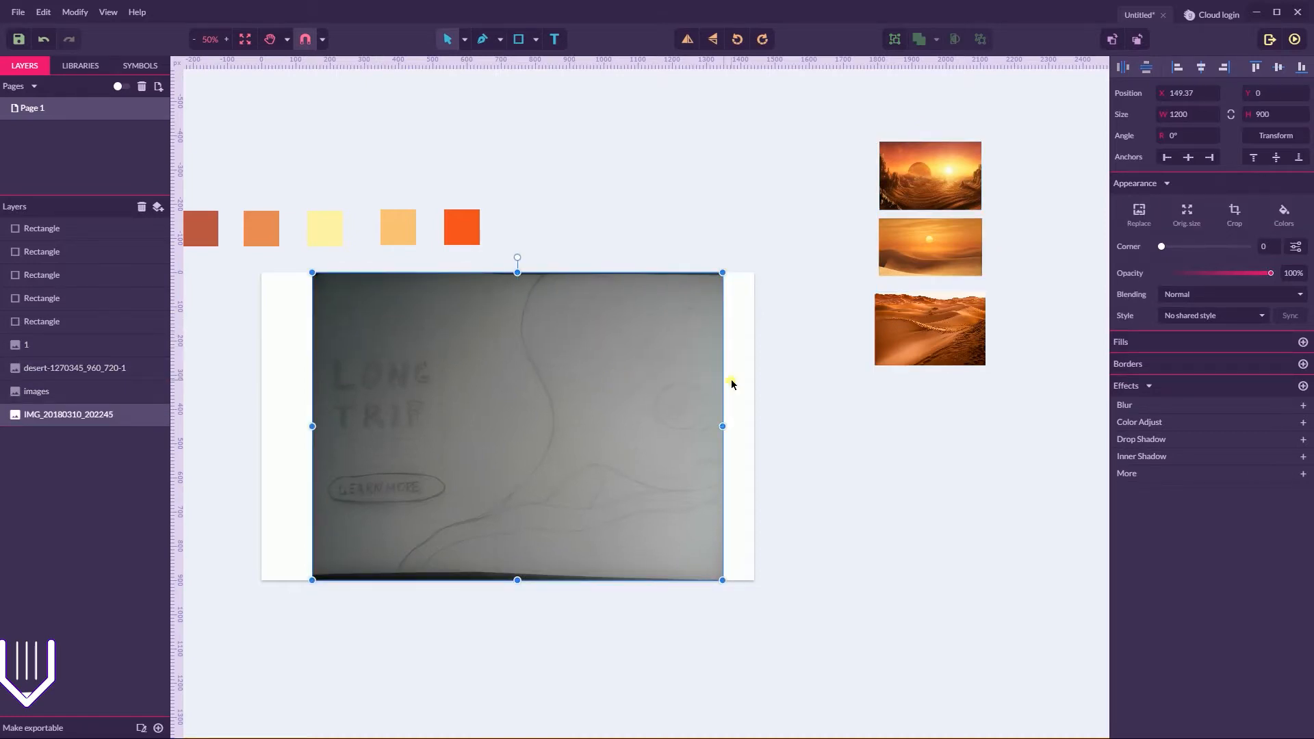
{"action": "left_click", "coordinate": [557, 219]}
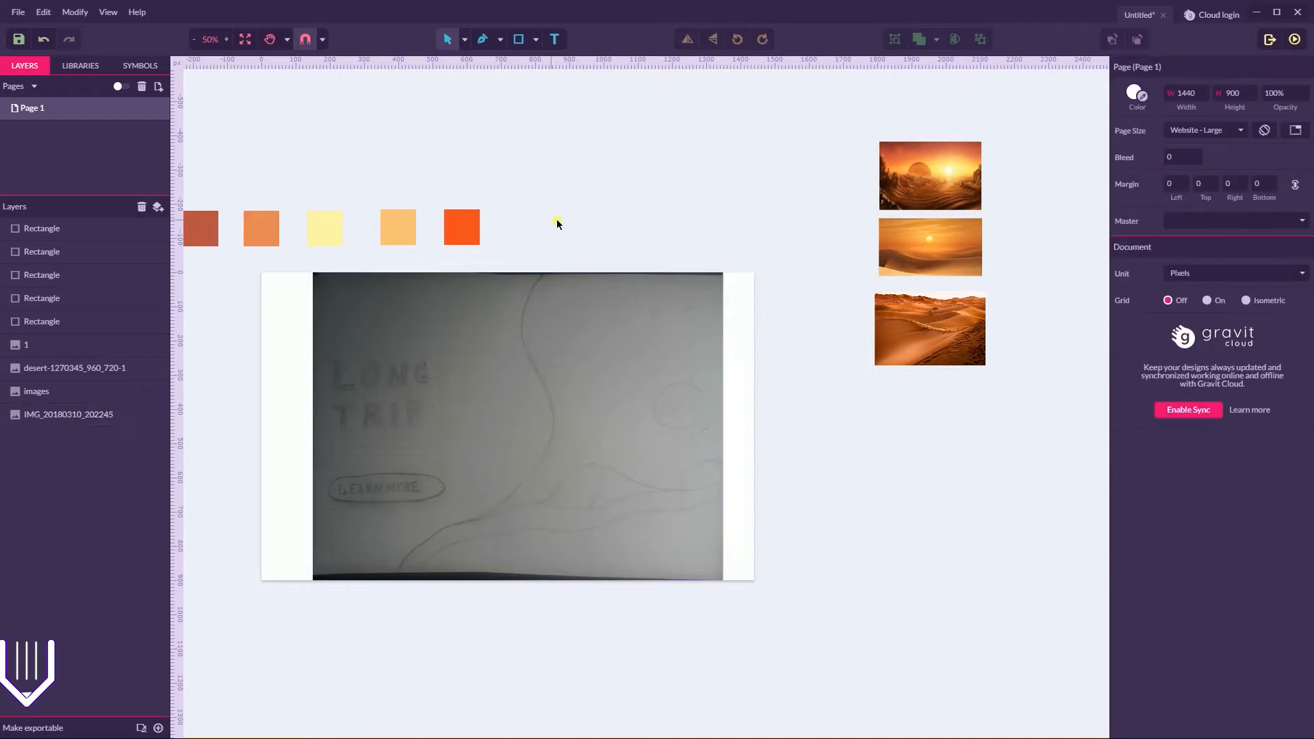
{"action": "left_click", "coordinate": [722, 277]}
{"action": "left_click_drag", "start_coordinate": [723, 274], "coordinate": [713, 280]}
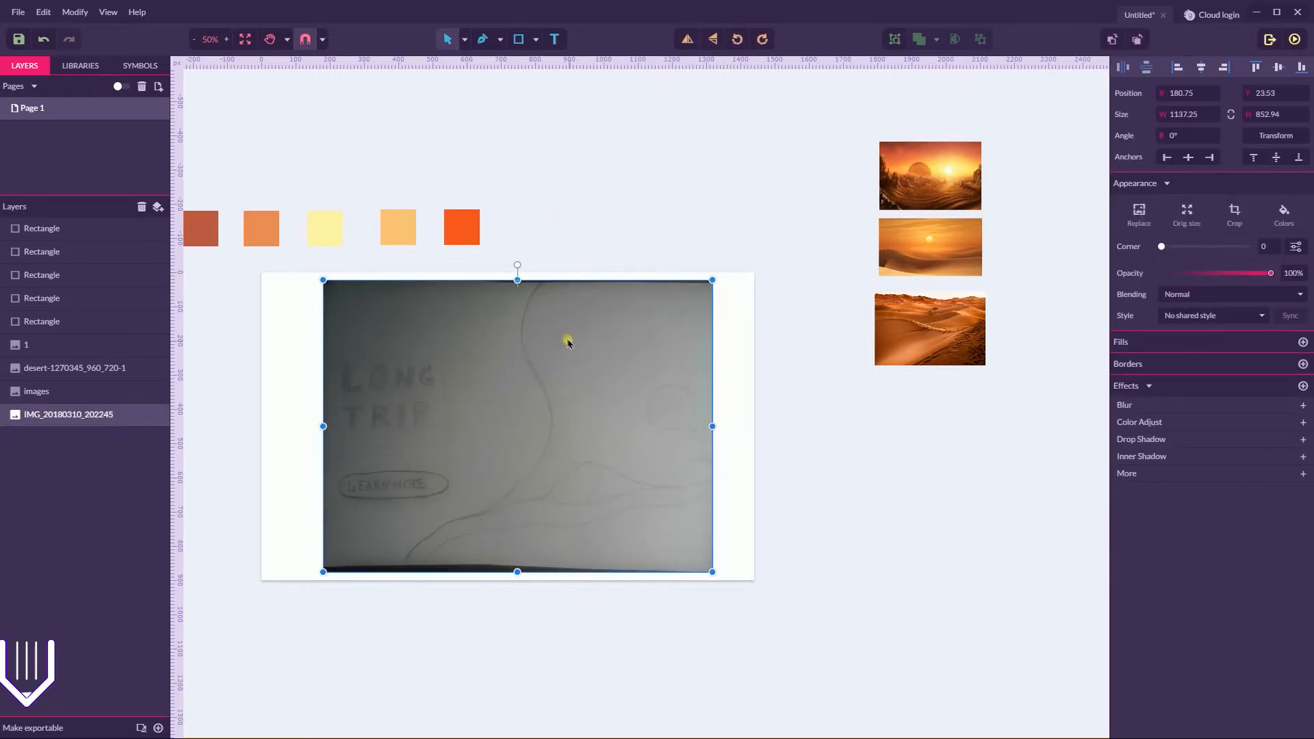
{"action": "left_click_drag", "start_coordinate": [565, 342], "coordinate": [560, 341]}
- Place five vertical guides over the sketch: at its two side edges, on either side of the lettering and button, and at the curved line
{"action": "left_click_drag", "start_coordinate": [181, 354], "coordinate": [319, 342]}
{"action": "left_click_drag", "start_coordinate": [176, 361], "coordinate": [445, 339]}
{"action": "left_click_drag", "start_coordinate": [241, 323], "coordinate": [337, 326]}
{"action": "left_click_drag", "start_coordinate": [176, 323], "coordinate": [517, 310]}
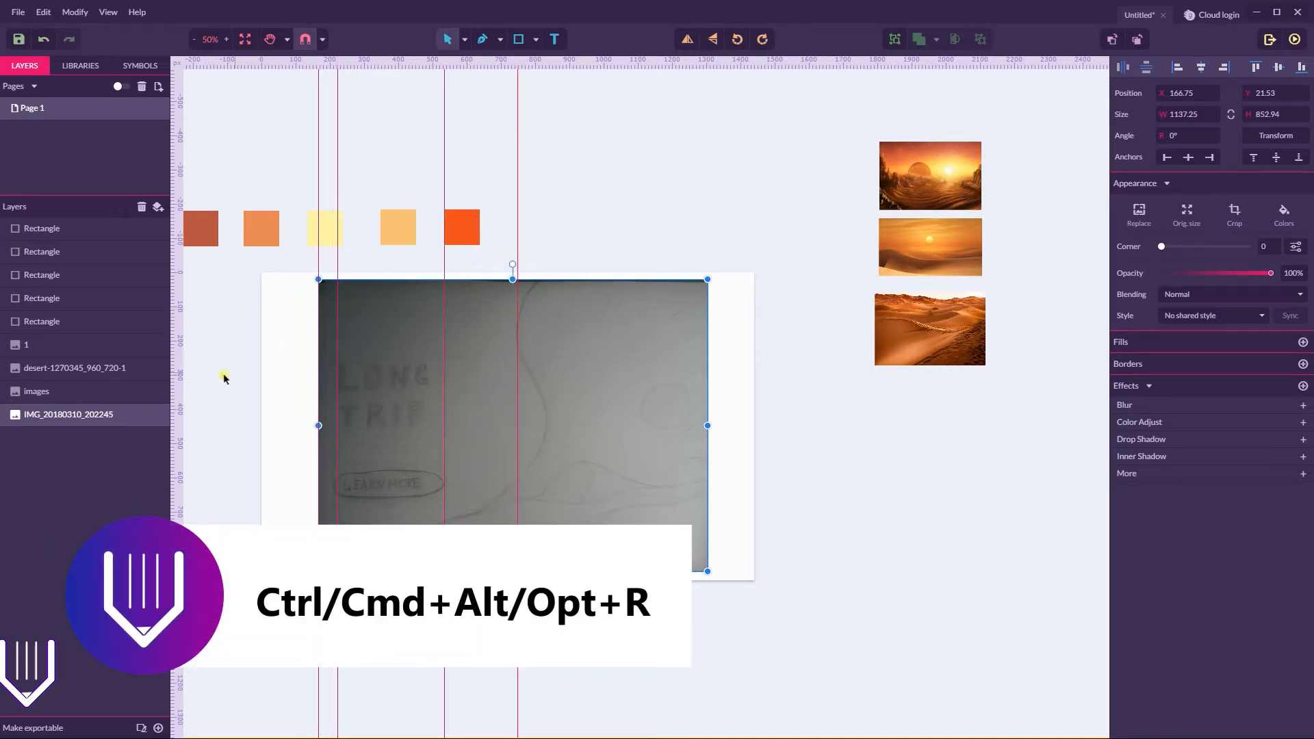
{"action": "left_click_drag", "start_coordinate": [181, 358], "coordinate": [706, 342]}
{"action": "left_click", "coordinate": [726, 179]}
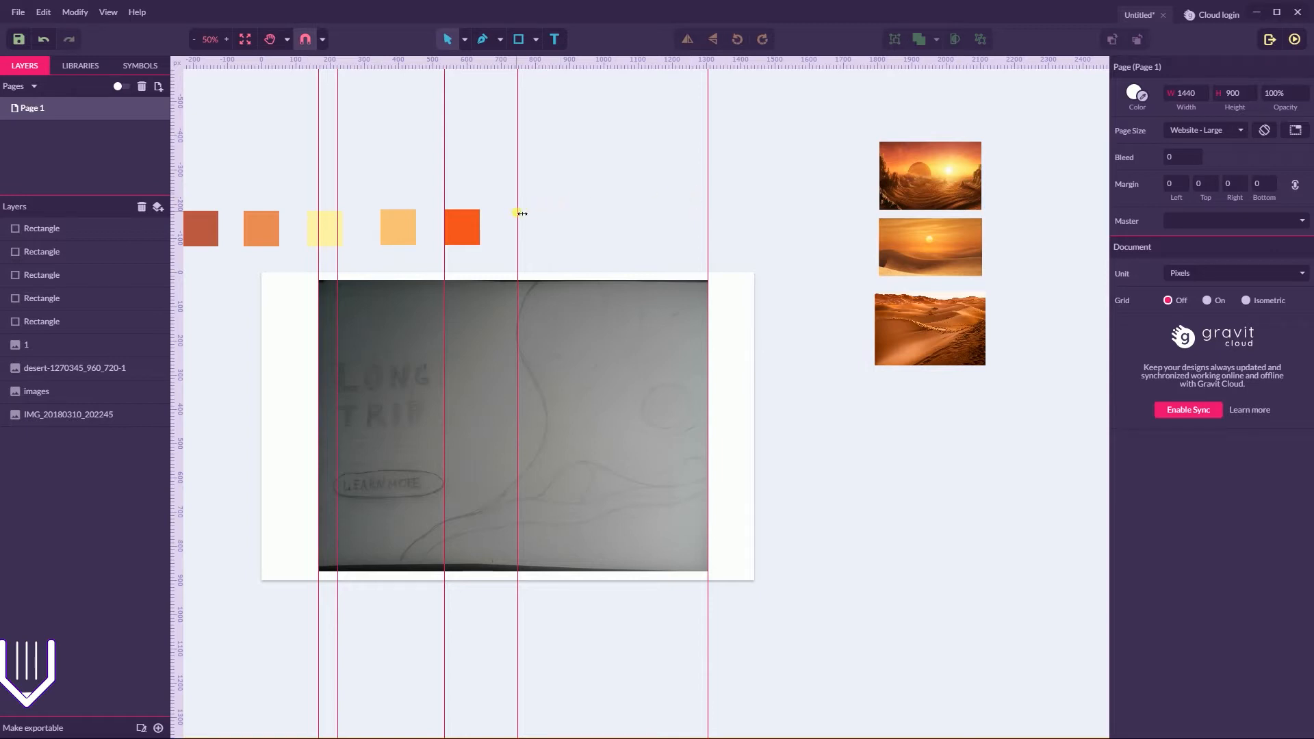
- Fine-tune the vertical guide at the curved line so it meets the curve's outermost upper bend
{"action": "left_click_drag", "start_coordinate": [523, 214], "coordinate": [519, 218]}
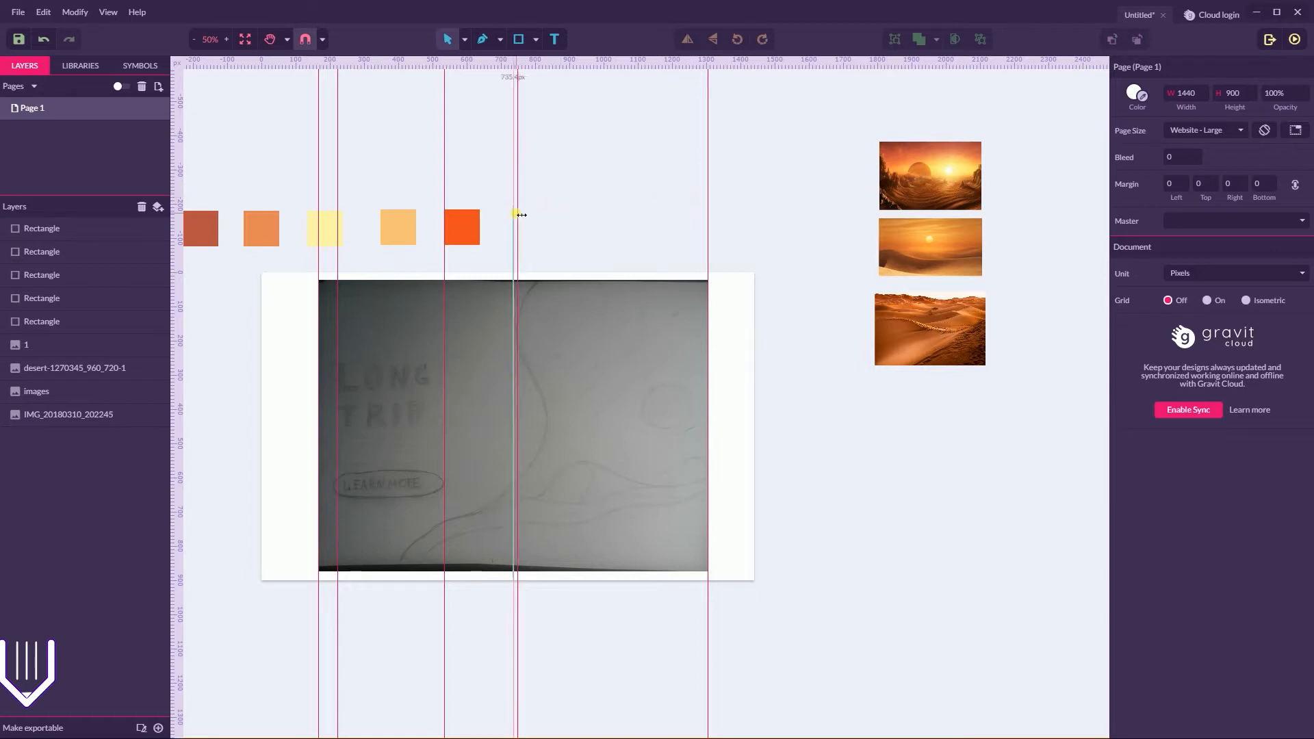
{"action": "left_click", "coordinate": [538, 411]}
{"action": "left_click_drag", "start_coordinate": [521, 253], "coordinate": [517, 257]}
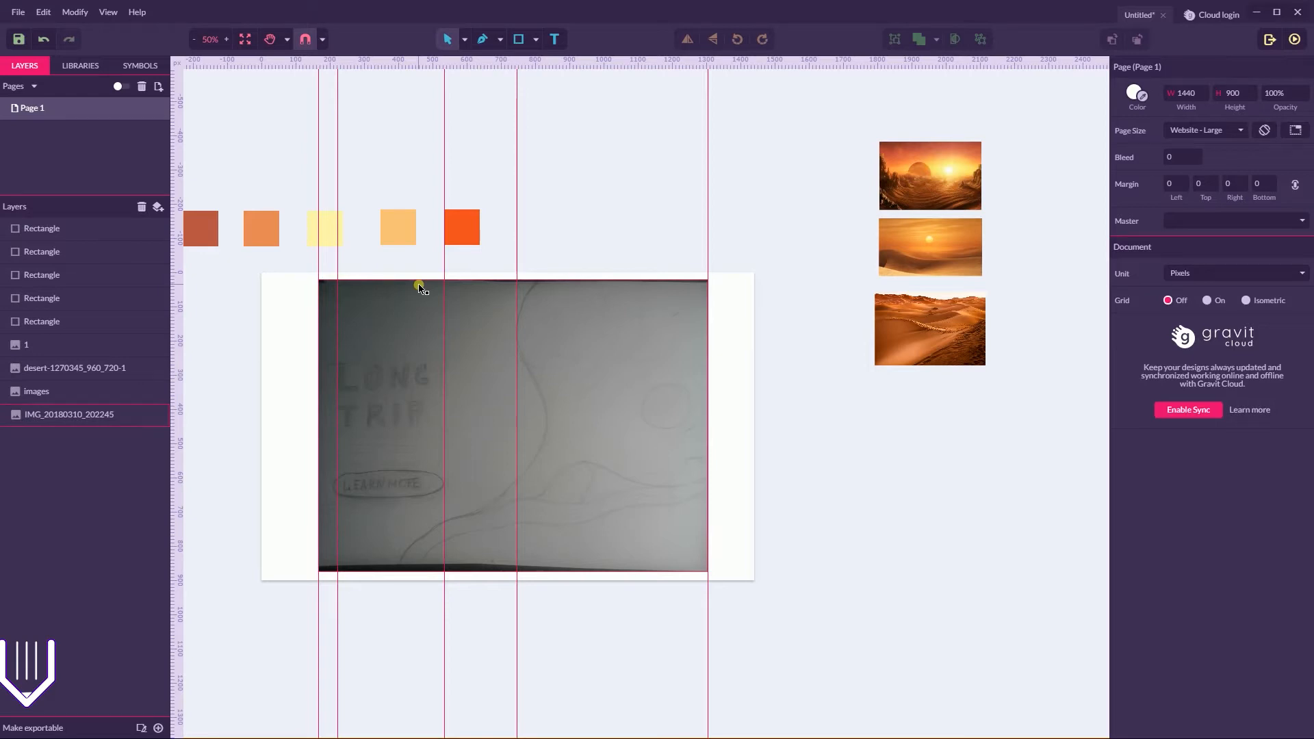
- Trace the sketch's curved line with the Pen tool and close the path around the lettering side, about 670 × 824 px
{"action": "left_click", "coordinate": [464, 39]}
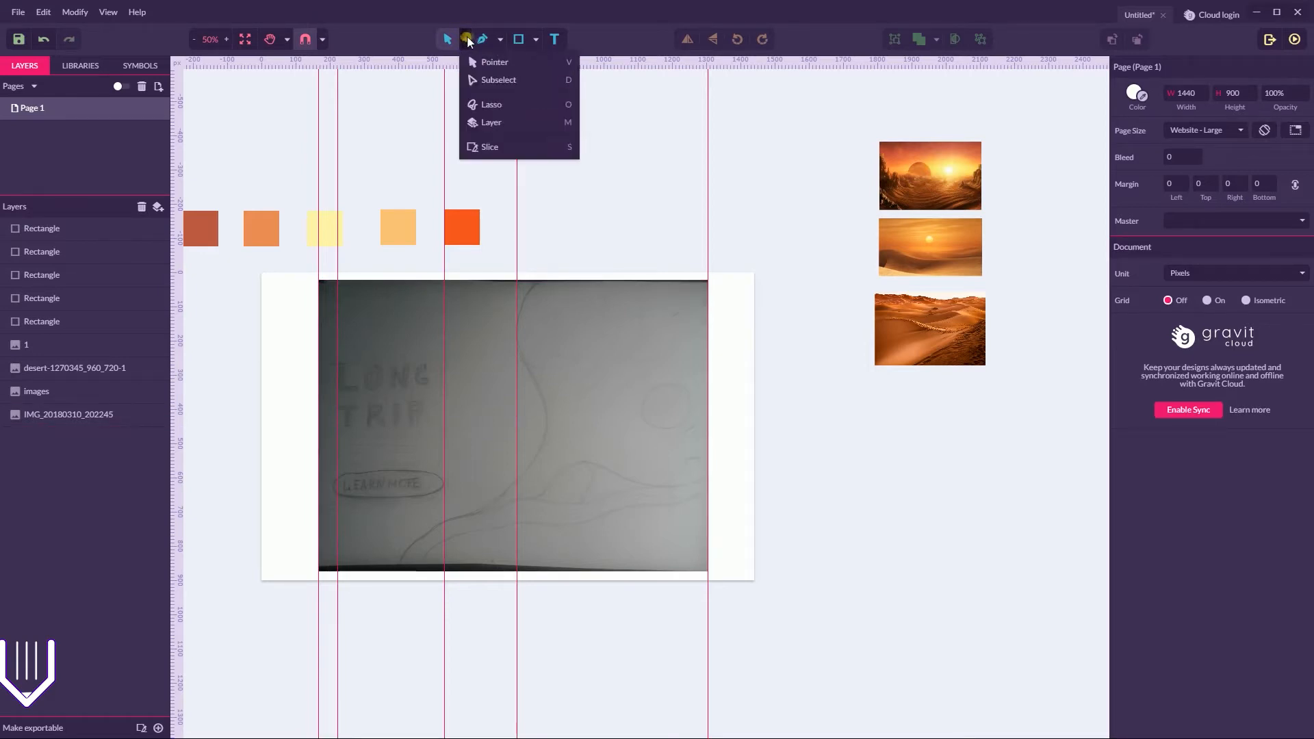
{"action": "left_click", "coordinate": [503, 41]}
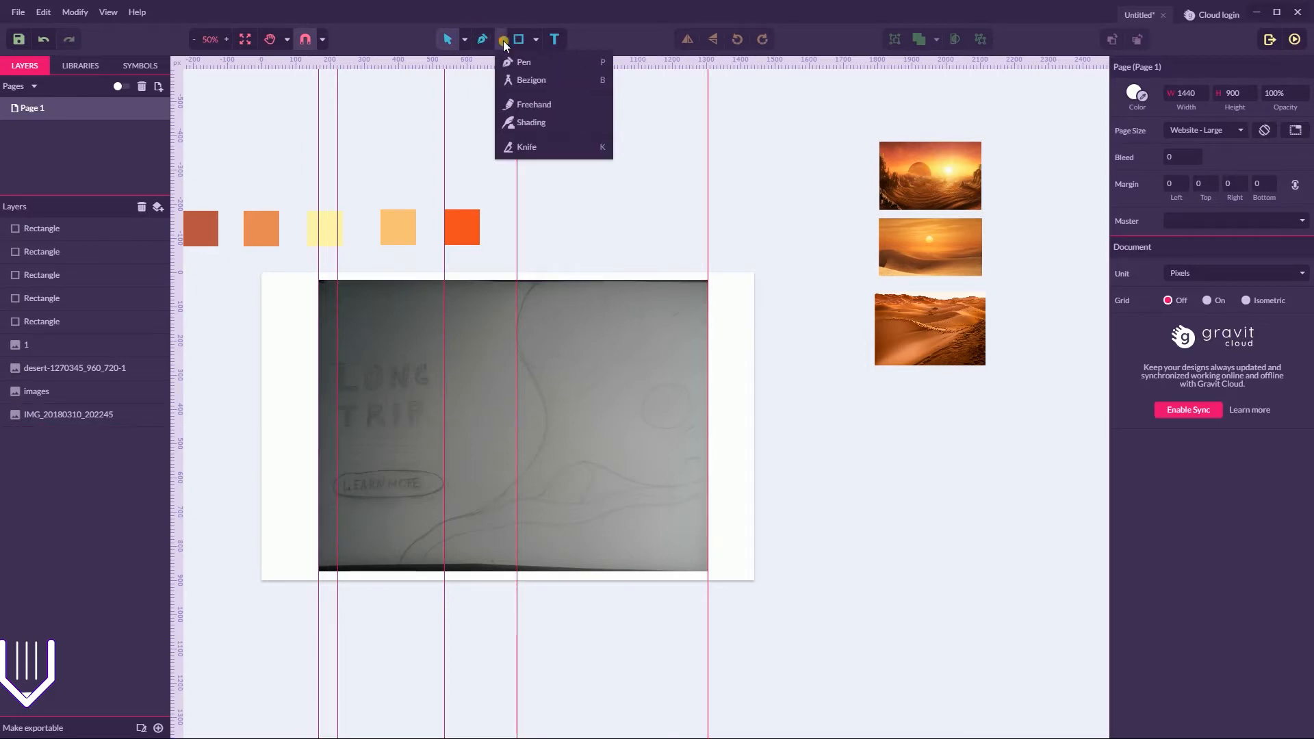
{"action": "left_click", "coordinate": [530, 63]}
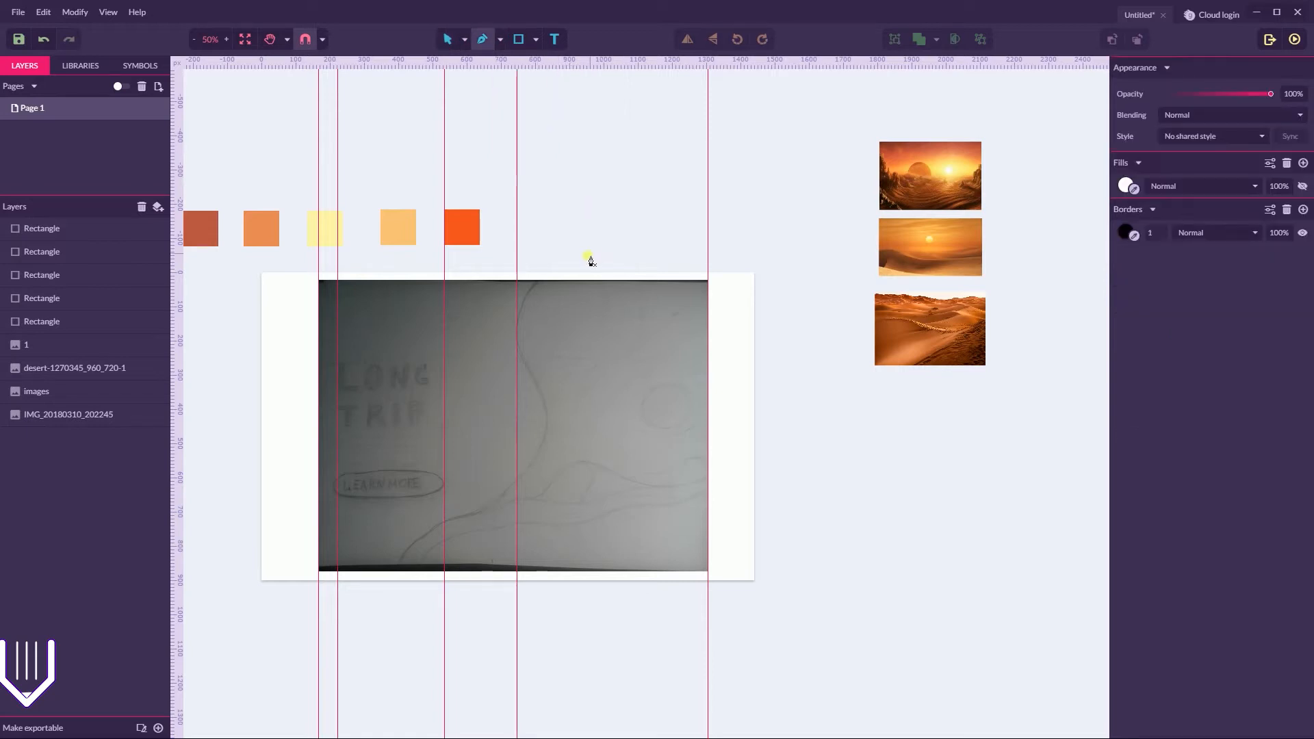
{"action": "left_click", "coordinate": [541, 281]}
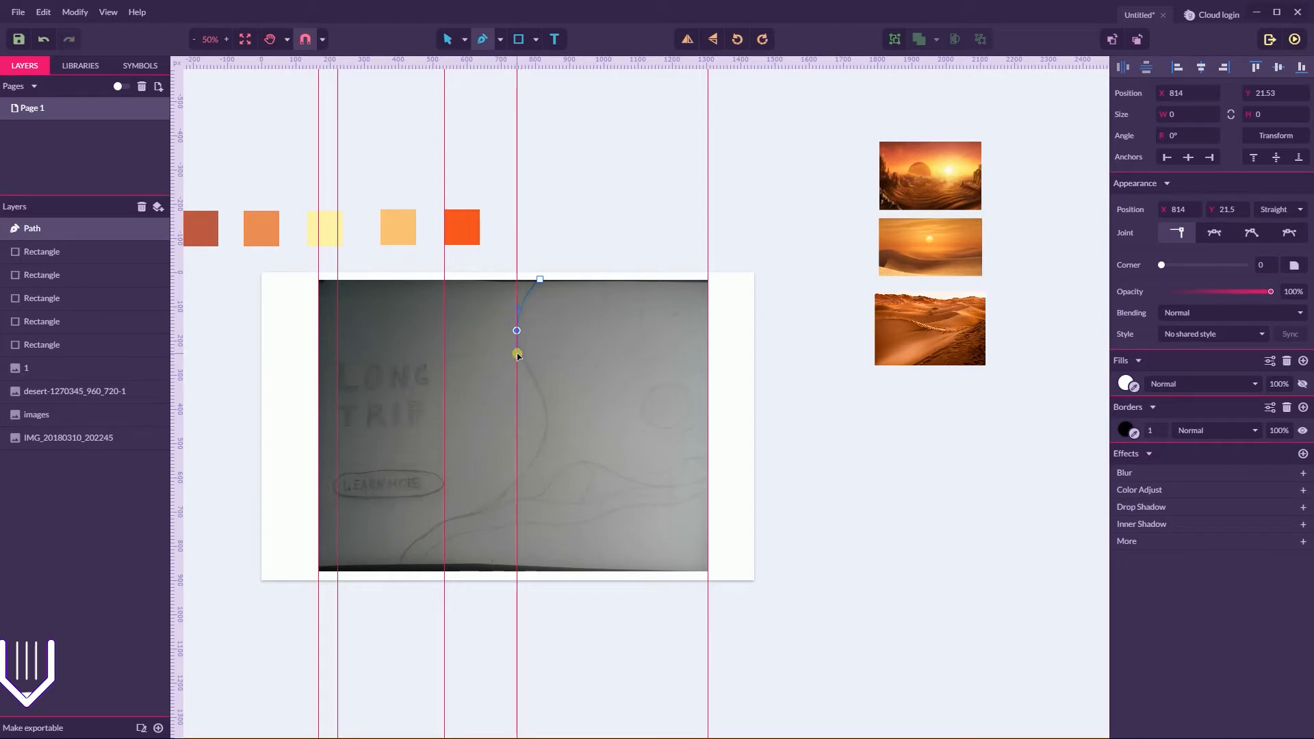
{"action": "left_click_drag", "start_coordinate": [517, 331], "coordinate": [517, 354]}
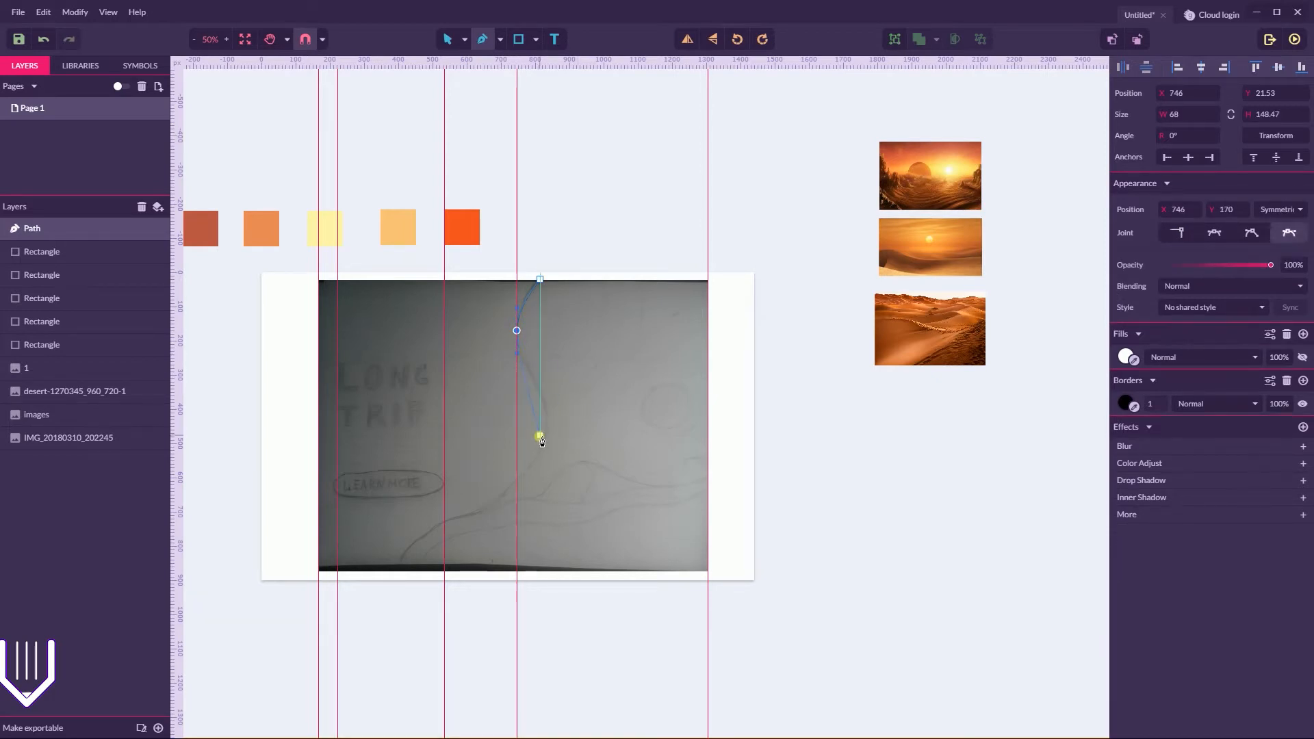
{"action": "left_click_drag", "start_coordinate": [546, 448], "coordinate": [543, 446]}
{"action": "key", "text": "ctrl+z"}
{"action": "left_click", "coordinate": [399, 571]}
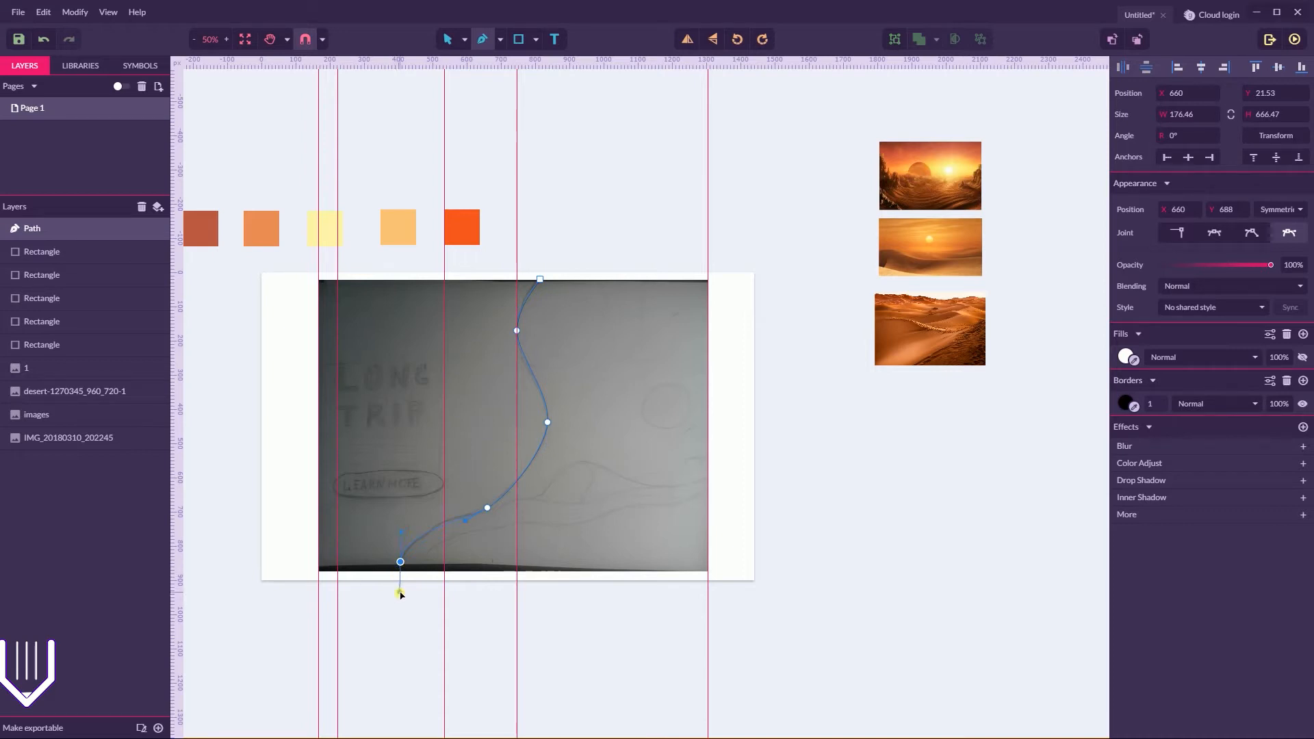
{"action": "left_click", "coordinate": [326, 571]}
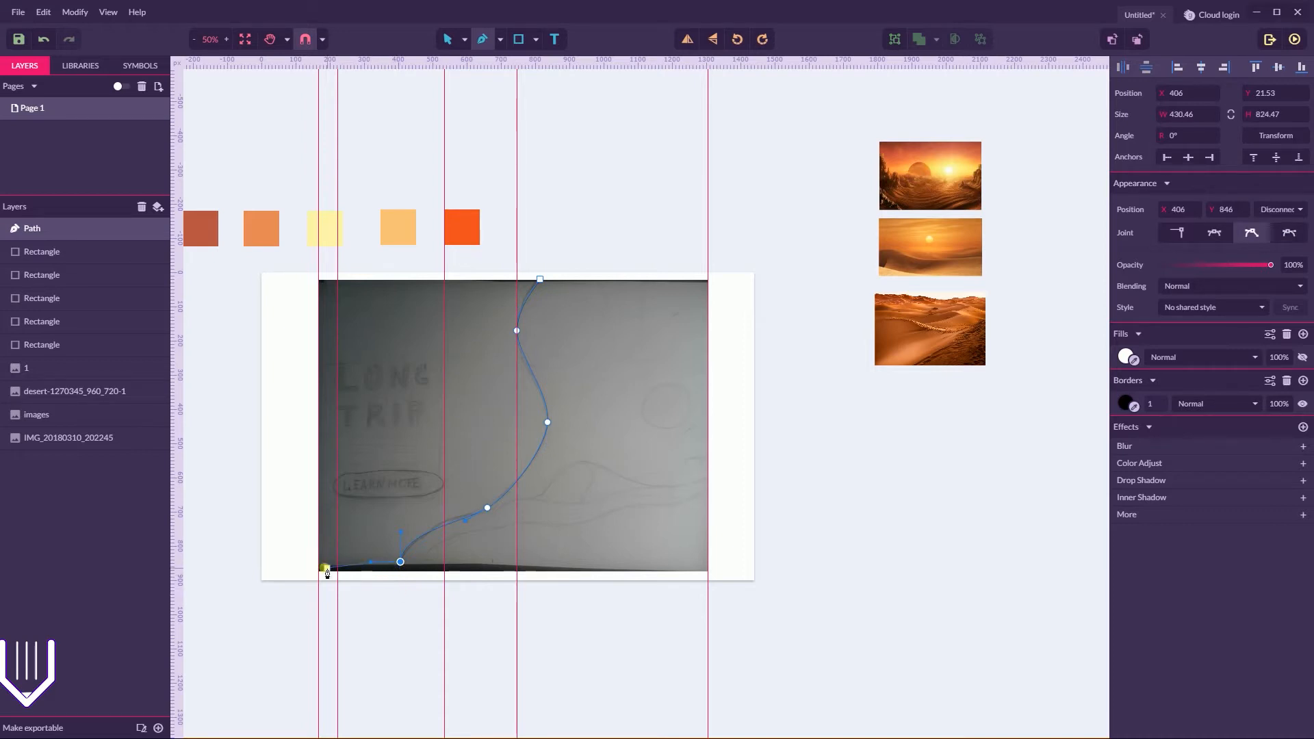
{"action": "left_click", "coordinate": [318, 279]}
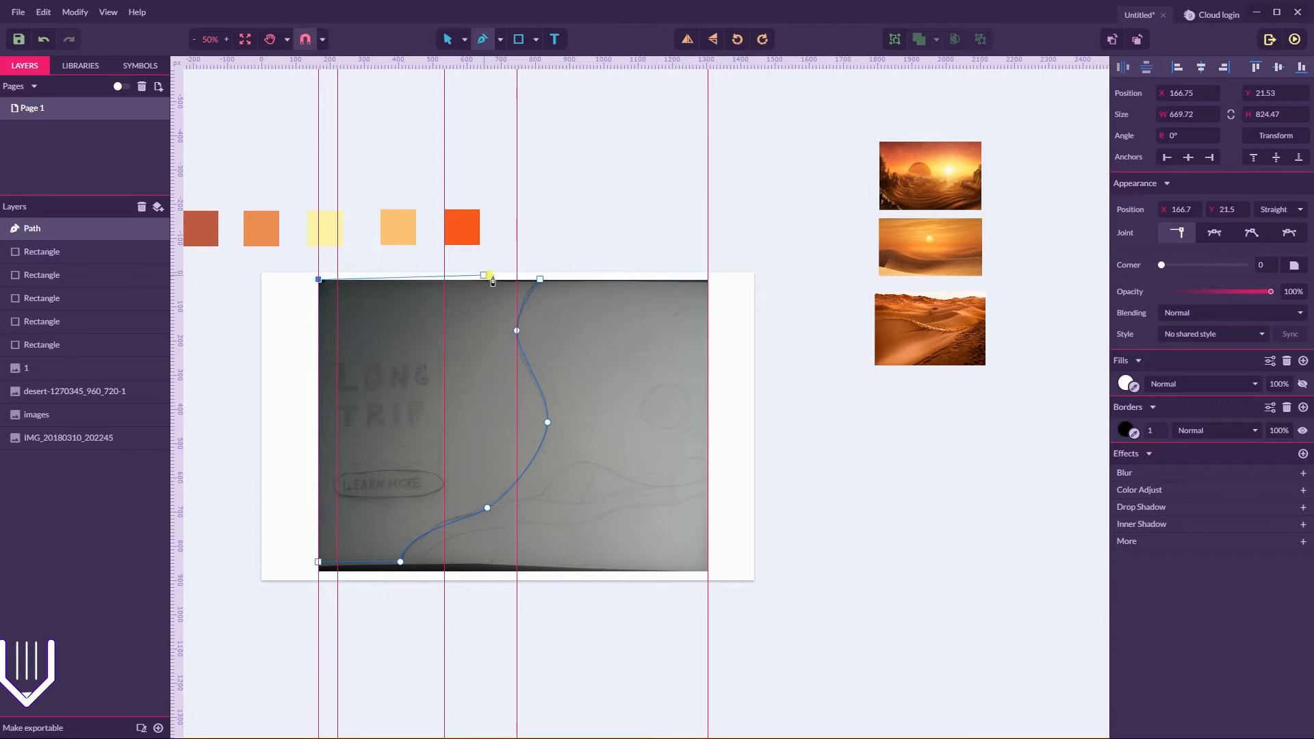
{"action": "left_click", "coordinate": [541, 280]}
- Refine the traced curve with Subselect, adjusting its upper bend's handles and moving the middle node to about X 828, Y 468
{"action": "left_click", "coordinate": [501, 39]}
{"action": "left_click", "coordinate": [488, 80]}
{"action": "left_click", "coordinate": [488, 508]}
{"action": "left_click_drag", "start_coordinate": [511, 497], "coordinate": [453, 527]}
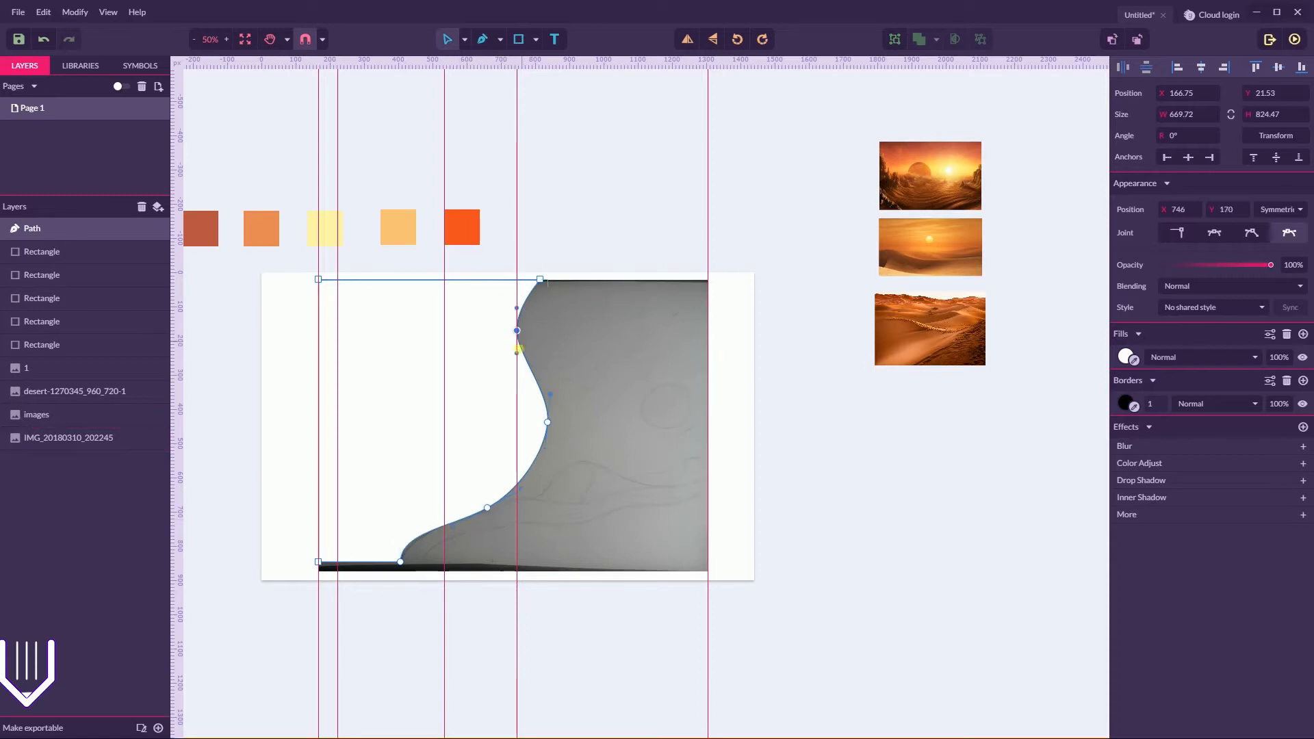
{"action": "left_click_drag", "start_coordinate": [518, 307], "coordinate": [518, 302]}
{"action": "left_click", "coordinate": [572, 224]}
{"action": "left_click", "coordinate": [548, 423]}
{"action": "left_click_drag", "start_coordinate": [548, 423], "coordinate": [545, 433]}
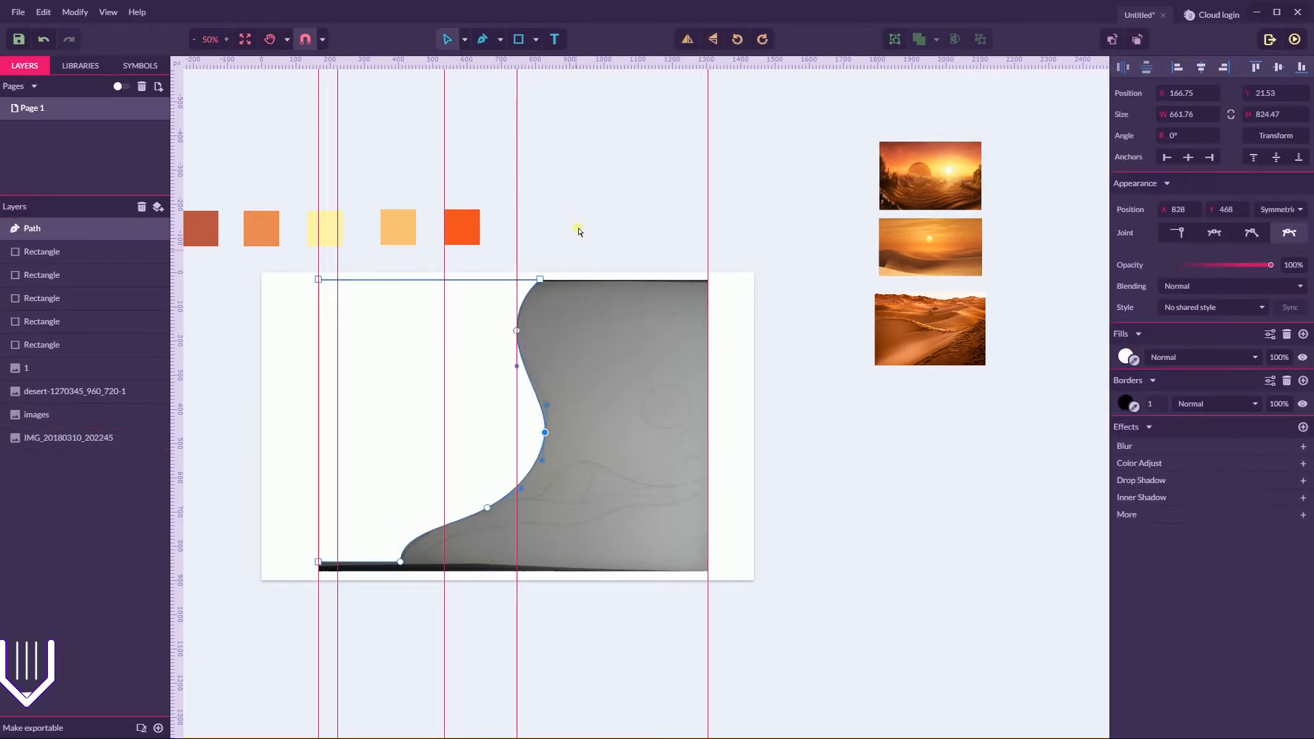
{"action": "left_click", "coordinate": [573, 207]}
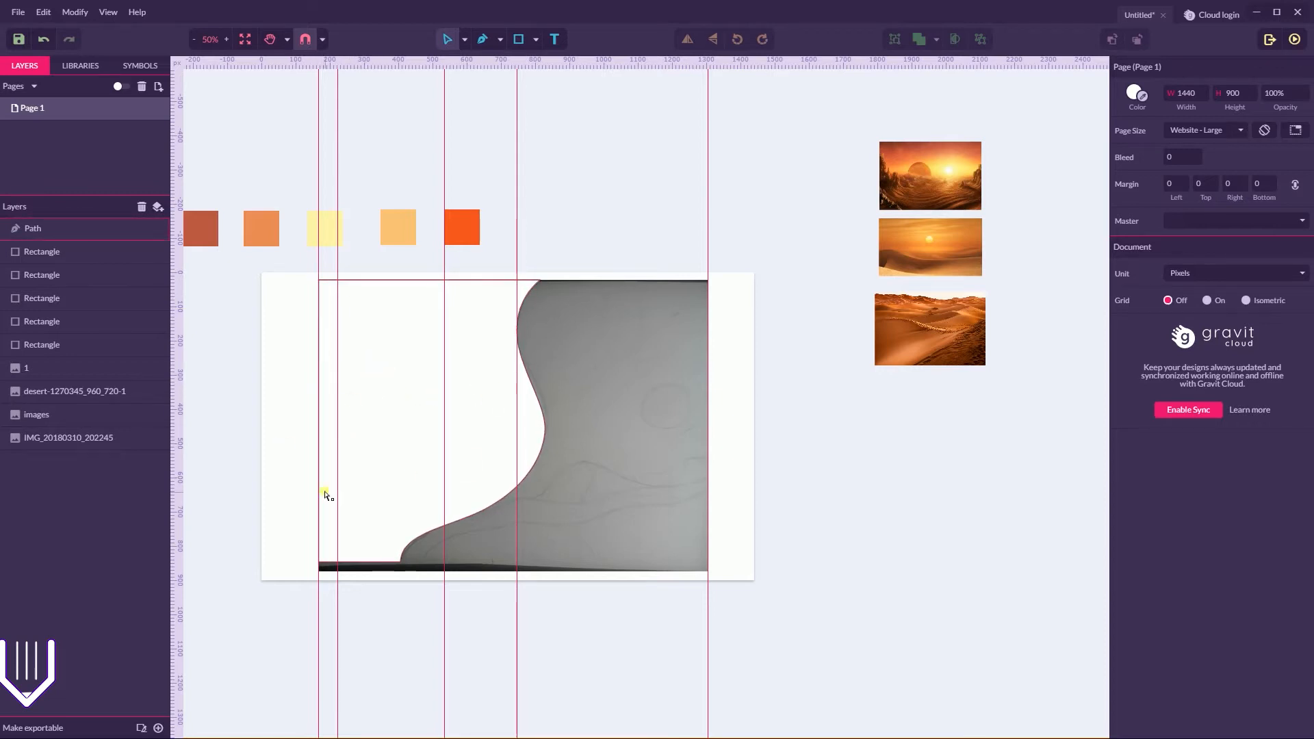
- Move the path's two lowest nodes down together to the bottom edge of the sketch photo
{"action": "left_click", "coordinate": [401, 561]}
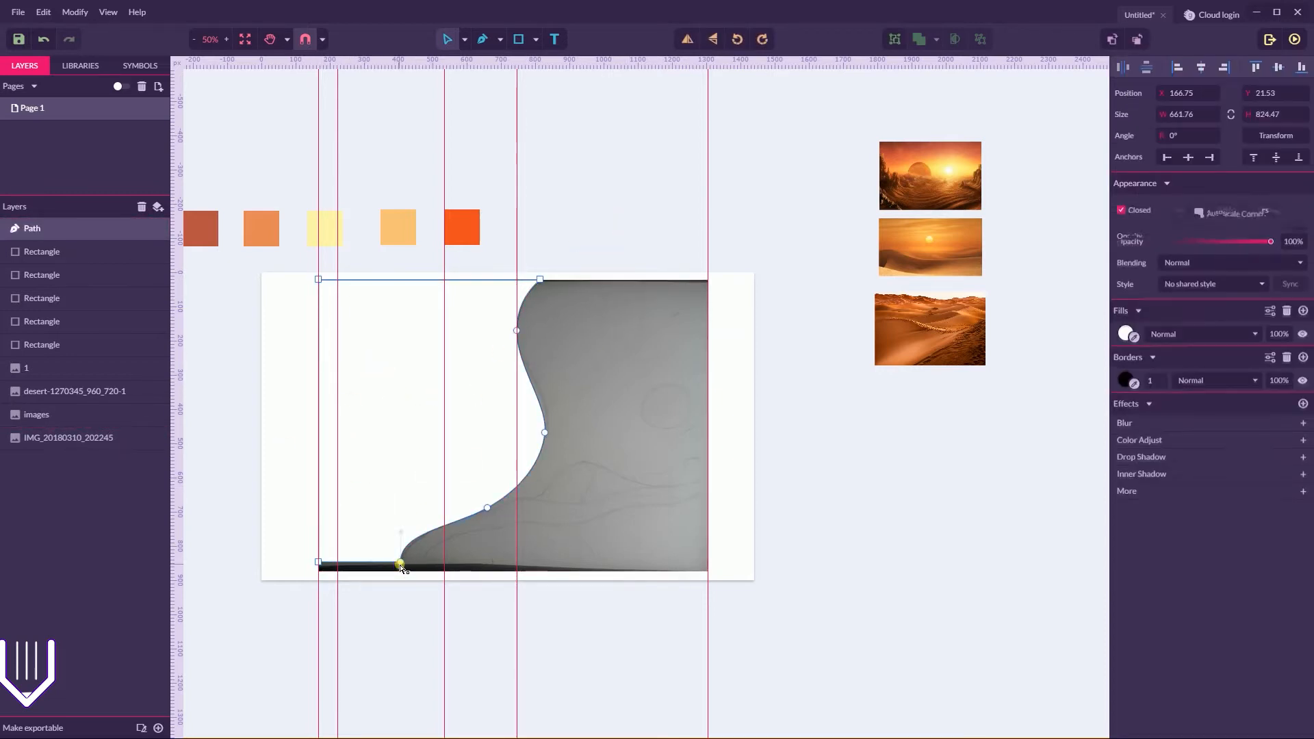
{"action": "left_click", "coordinate": [318, 563], "text": "shift"}
{"action": "left_click_drag", "start_coordinate": [401, 562], "coordinate": [401, 573]}
{"action": "left_click", "coordinate": [625, 418]}
{"action": "left_click", "coordinate": [748, 347]}
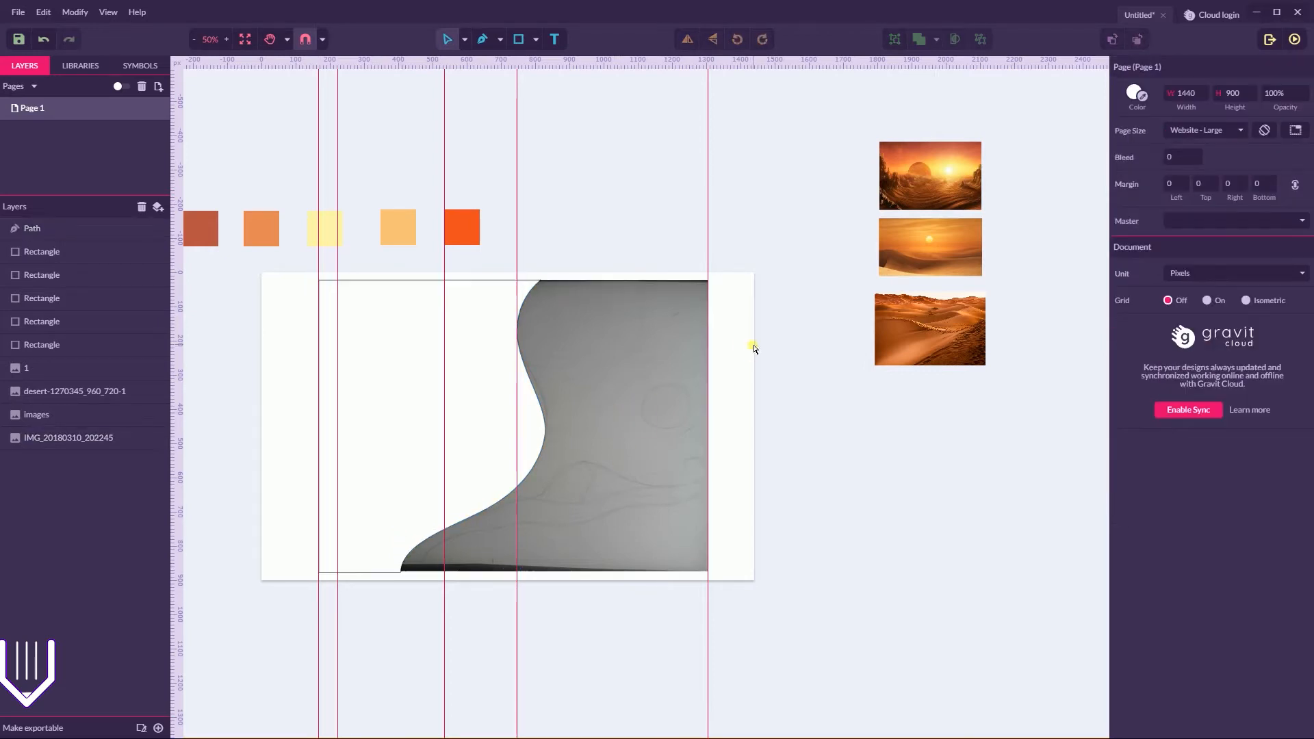
- Draw a rectangle of about 984 × 853 px over the illustration area, starting at about X 320, Y 22
{"action": "key", "text": "ctrl+plus"}
{"action": "left_click_drag", "start_coordinate": [791, 398], "coordinate": [880, 249]}
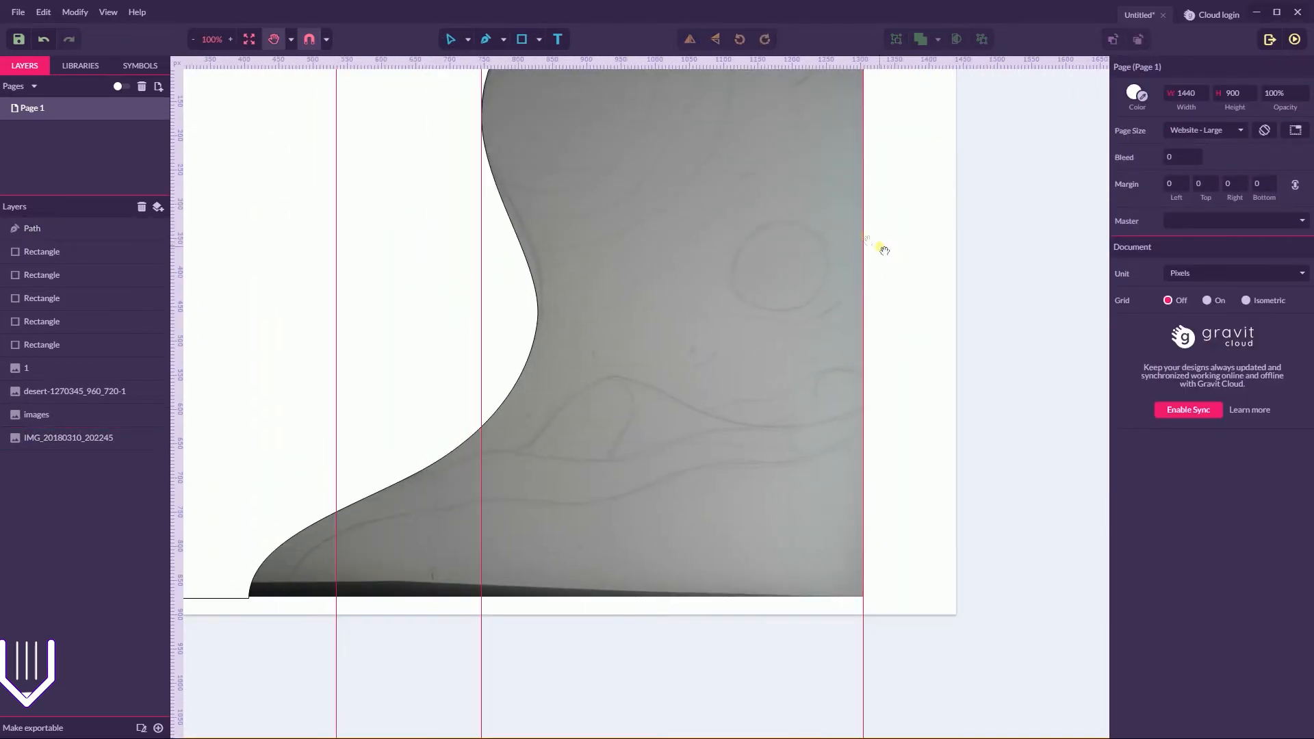
{"action": "left_click_drag", "start_coordinate": [986, 256], "coordinate": [985, 323]}
{"action": "left_click", "coordinate": [540, 39]}
{"action": "left_click", "coordinate": [562, 79]}
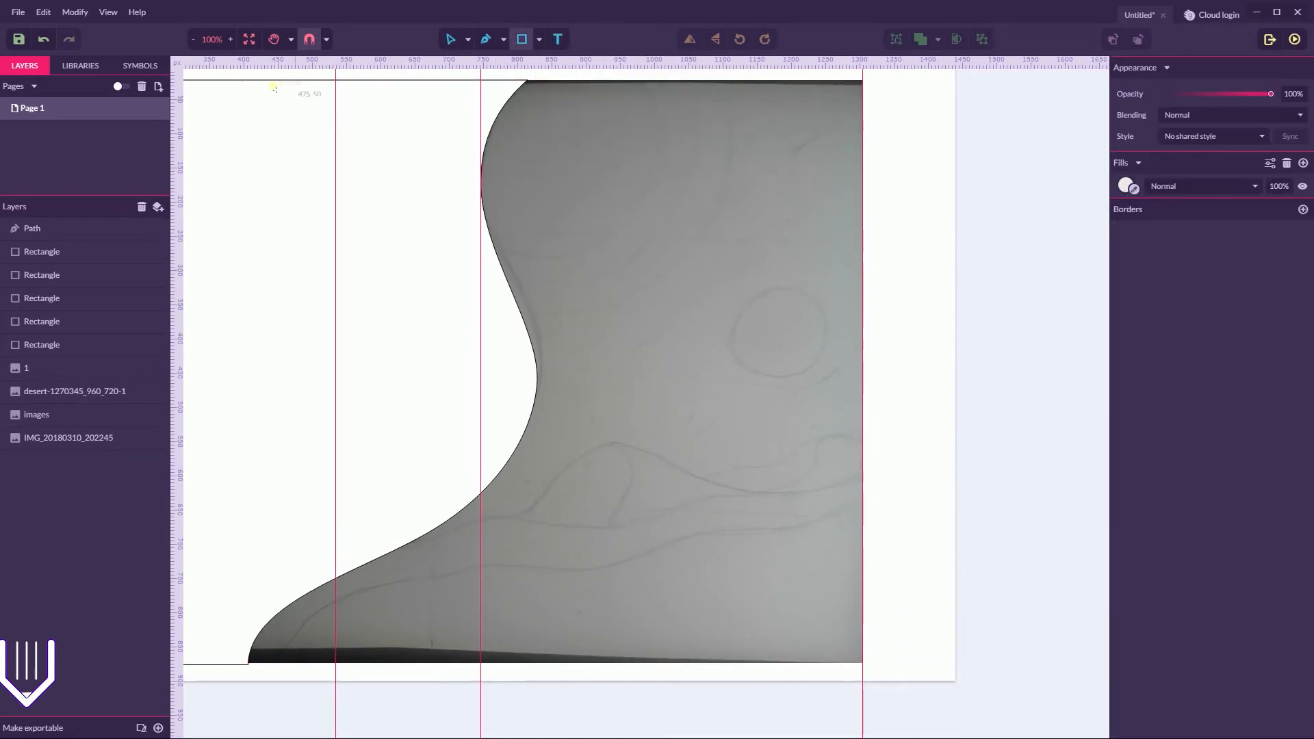
{"action": "left_click_drag", "start_coordinate": [189, 80], "coordinate": [443, 372]}
{"action": "mouse_move", "coordinate": [504, 424]}
{"action": "left_mouse_down"}
{"action": "mouse_move", "coordinate": [821, 671]}
{"action": "mouse_move", "coordinate": [862, 663]}
{"action": "left_mouse_up"}
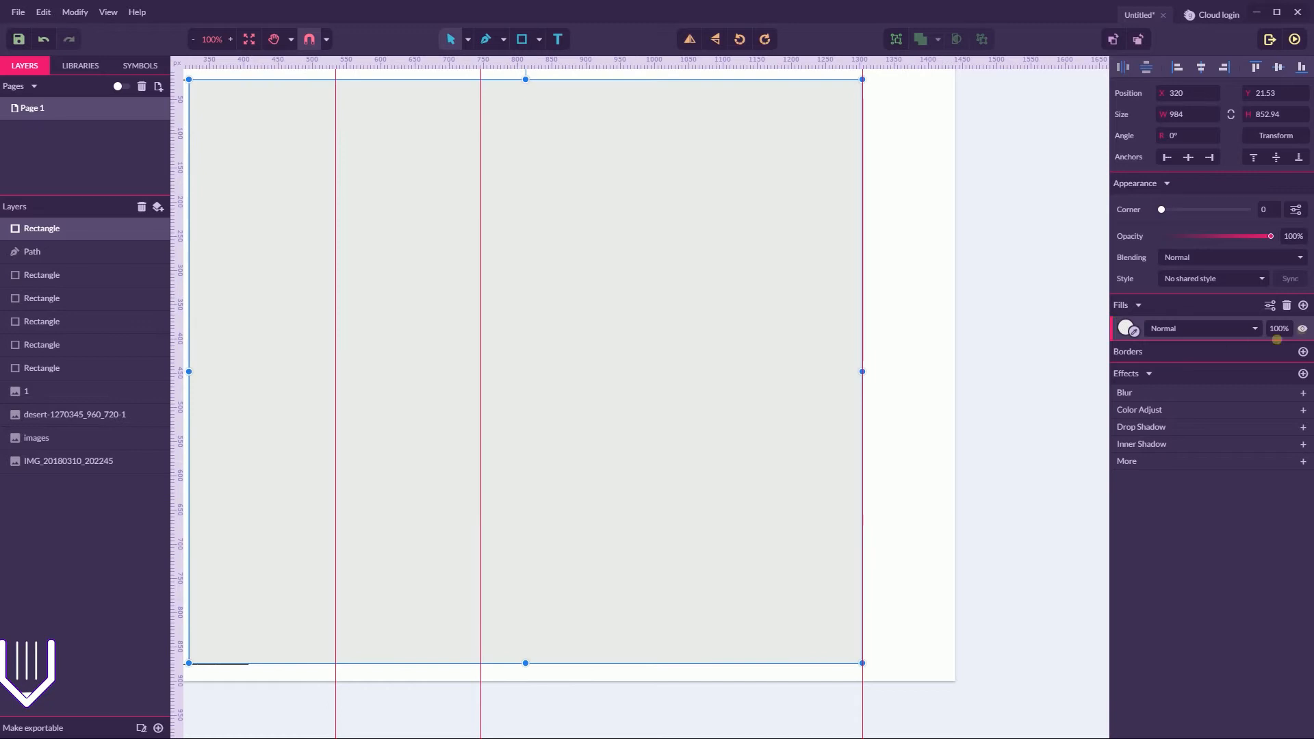
- Remove the new rectangle's fill and give it a black border 6 px wide
{"action": "left_click", "coordinate": [1300, 327]}
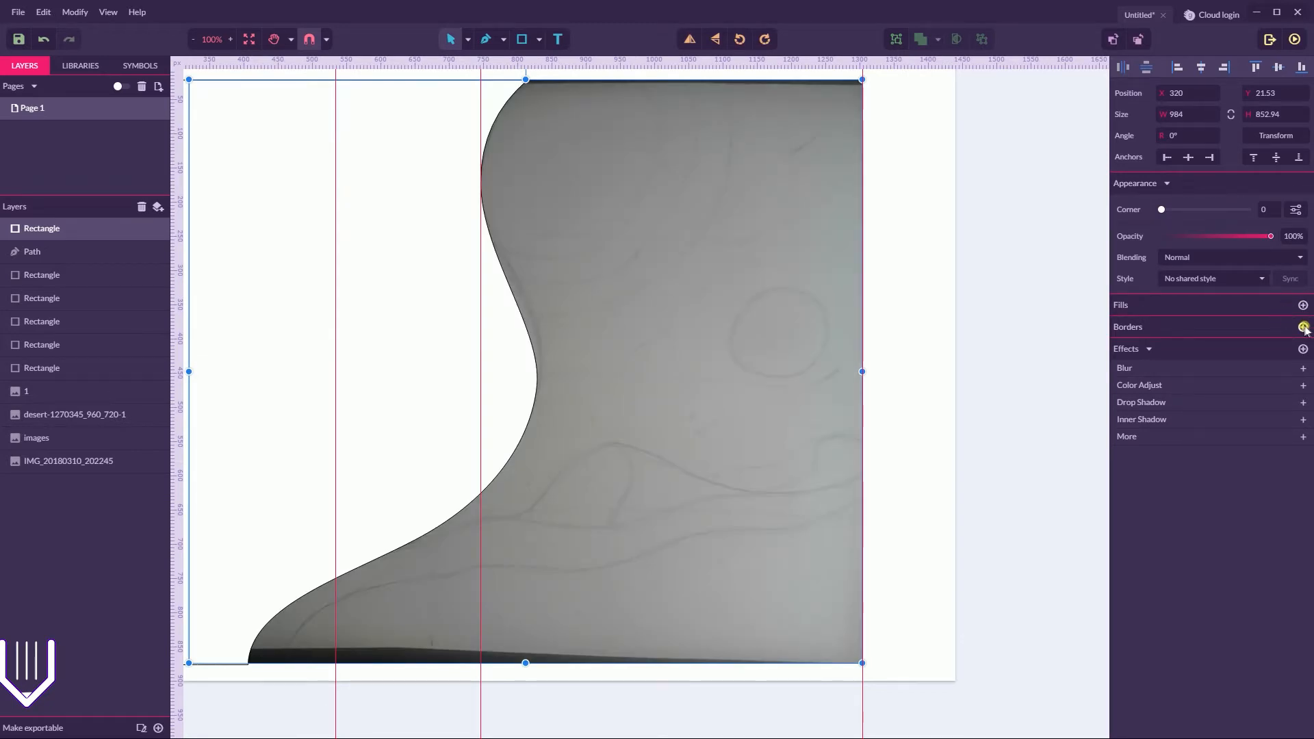
{"action": "left_click", "coordinate": [1303, 326]}
{"action": "left_click", "coordinate": [1180, 349]}
{"action": "type", "text": "6"}
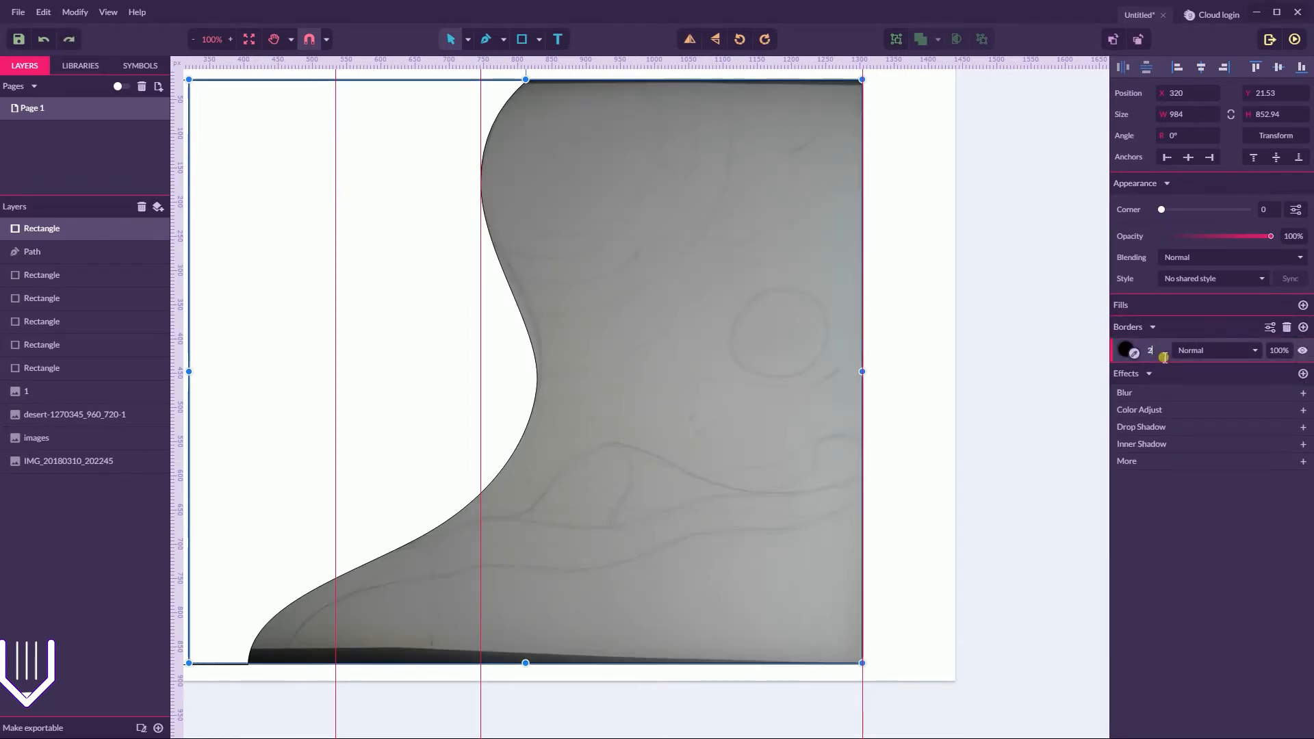
{"action": "left_click", "coordinate": [895, 284]}
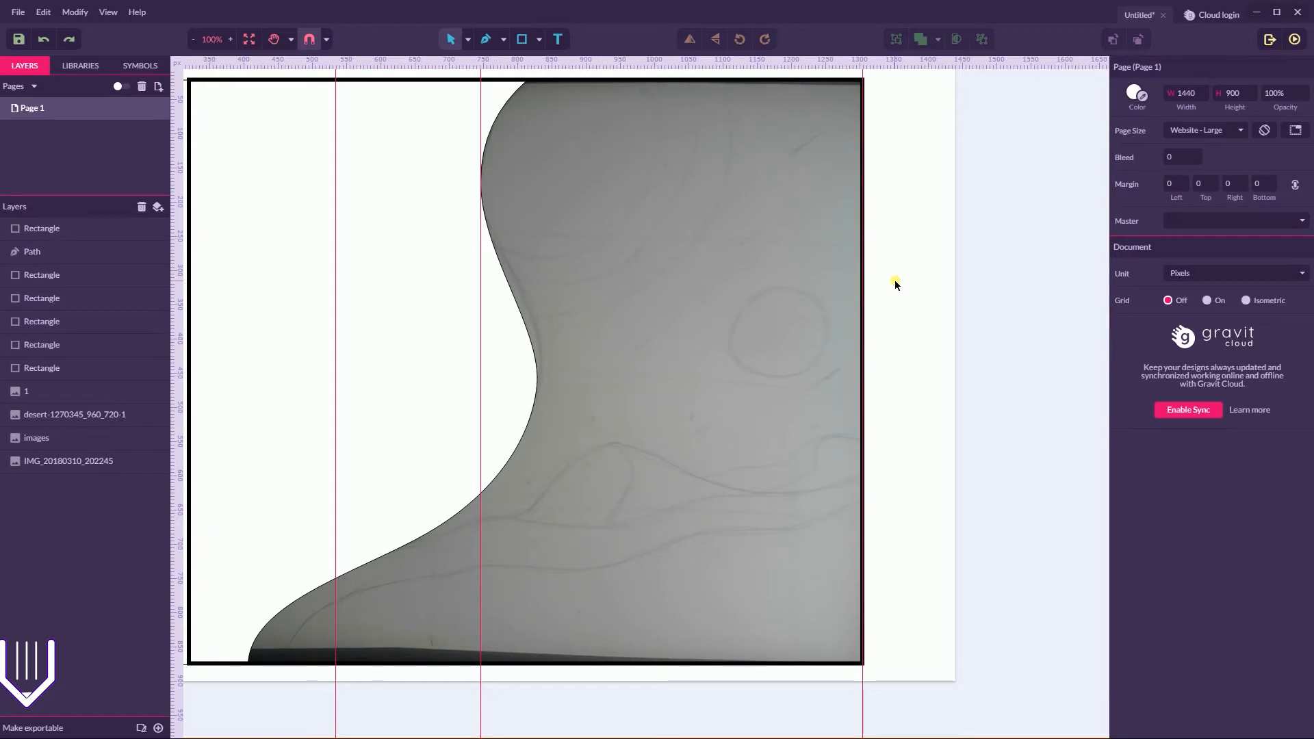
- Lock the sketch photo layer IMG_20180310_202245
{"action": "left_click", "coordinate": [857, 330]}
{"action": "left_click", "coordinate": [147, 462]}
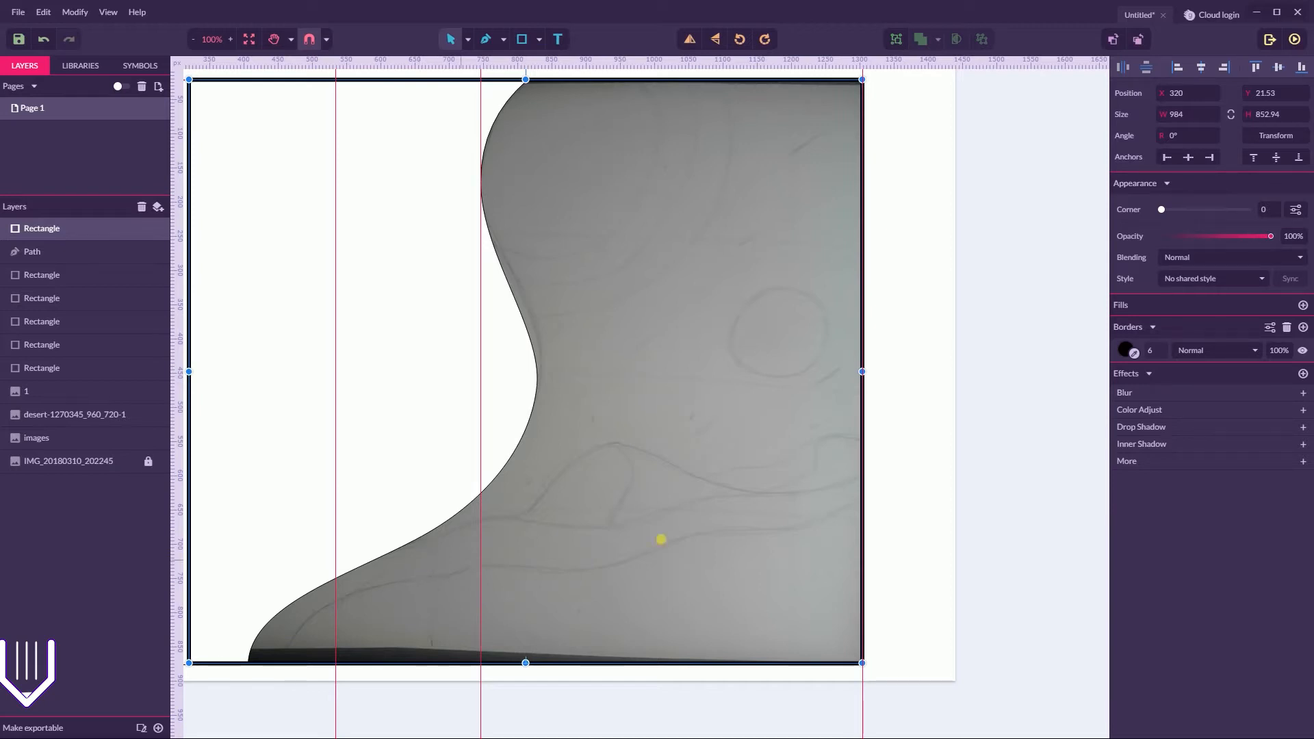
{"action": "left_click", "coordinate": [950, 371]}
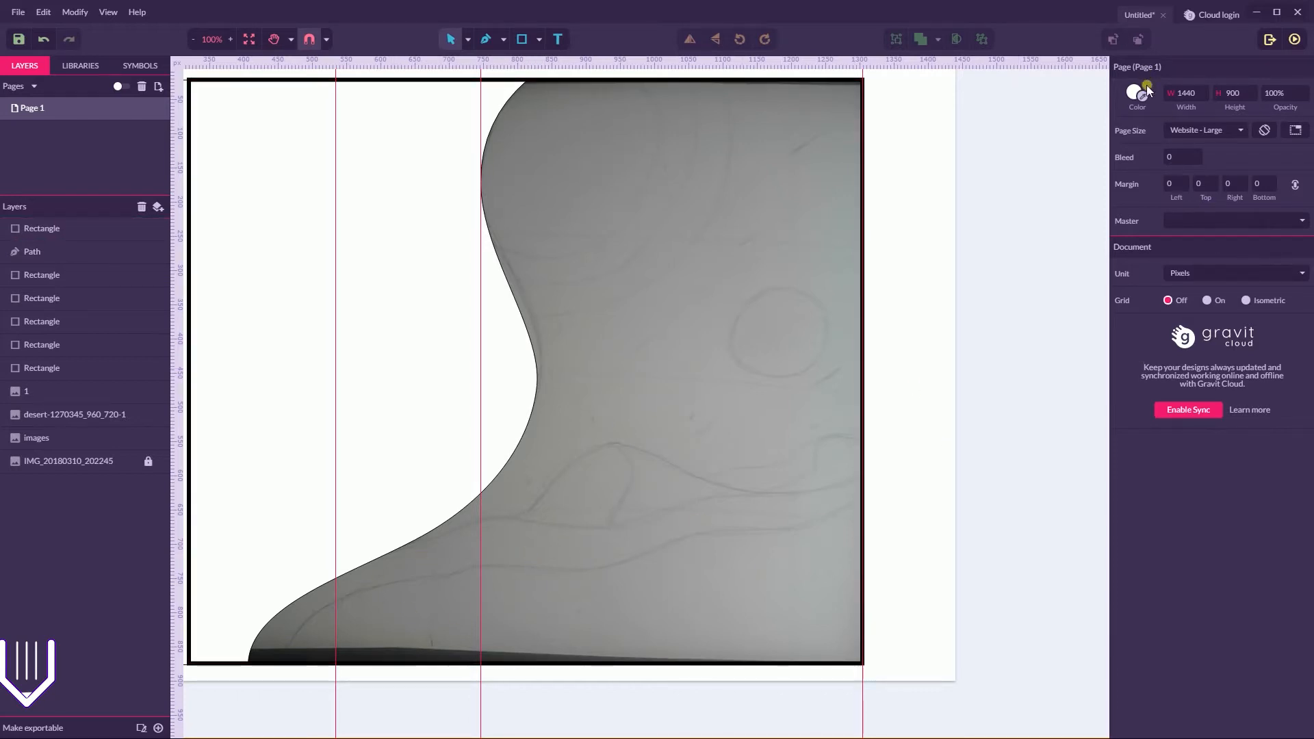
- Trace the lowest dune line with the Pen tool and close it along the frame's bottom corner, about 845 × 244 px
{"action": "left_click", "coordinate": [486, 39]}
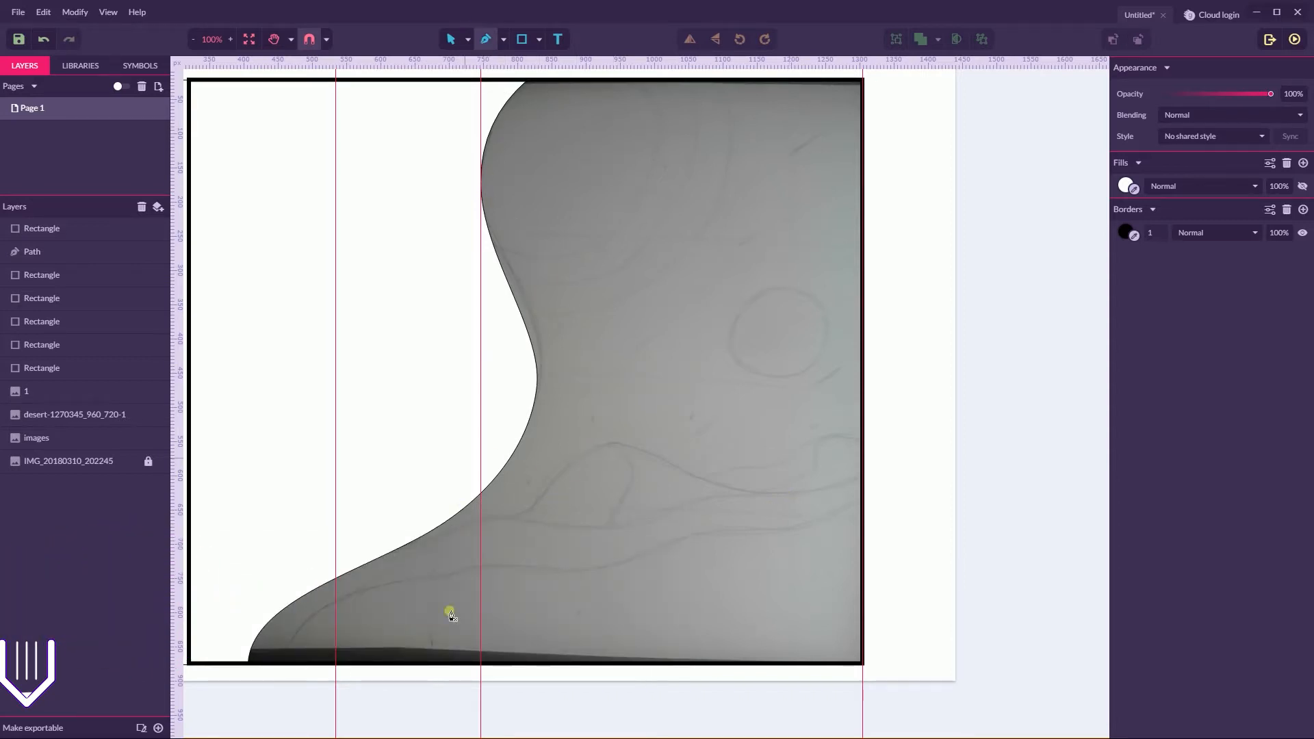
{"action": "left_click", "coordinate": [288, 659]}
{"action": "key", "text": "ctrl+z"}
{"action": "left_click", "coordinate": [284, 663]}
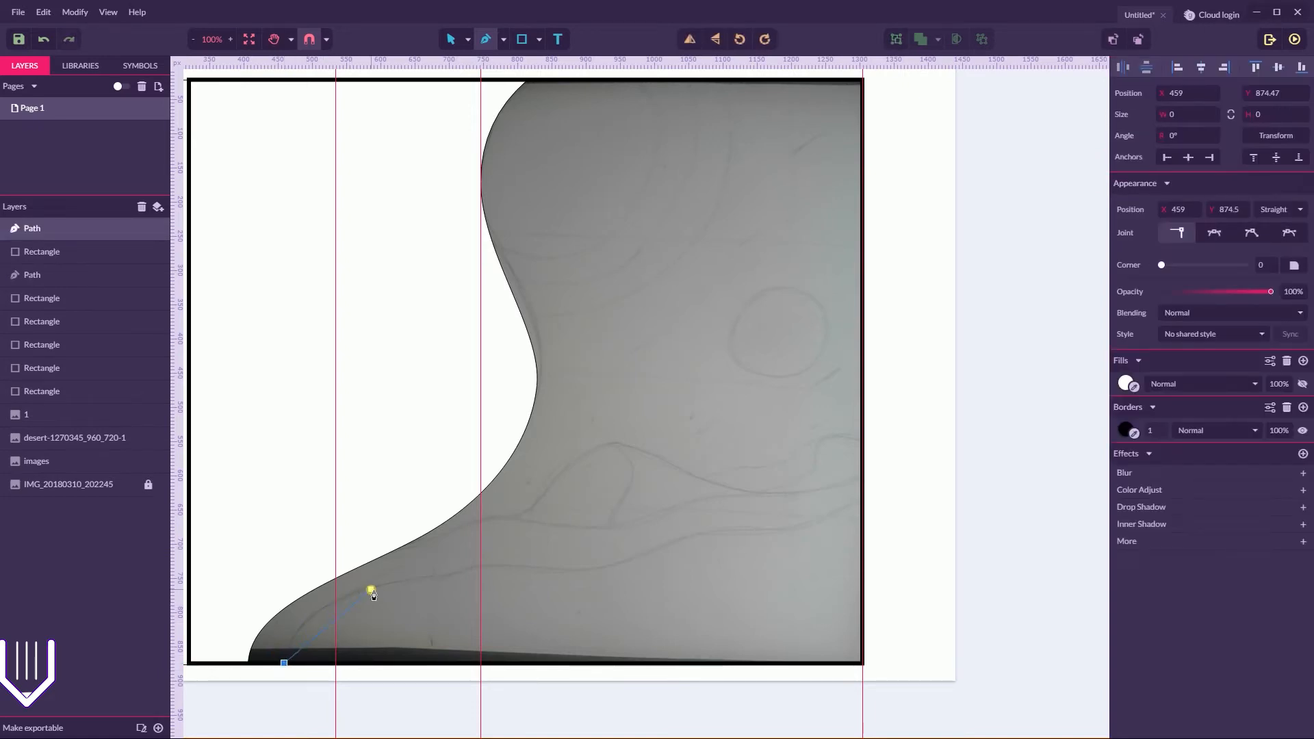
{"action": "left_click_drag", "start_coordinate": [367, 591], "coordinate": [526, 579]}
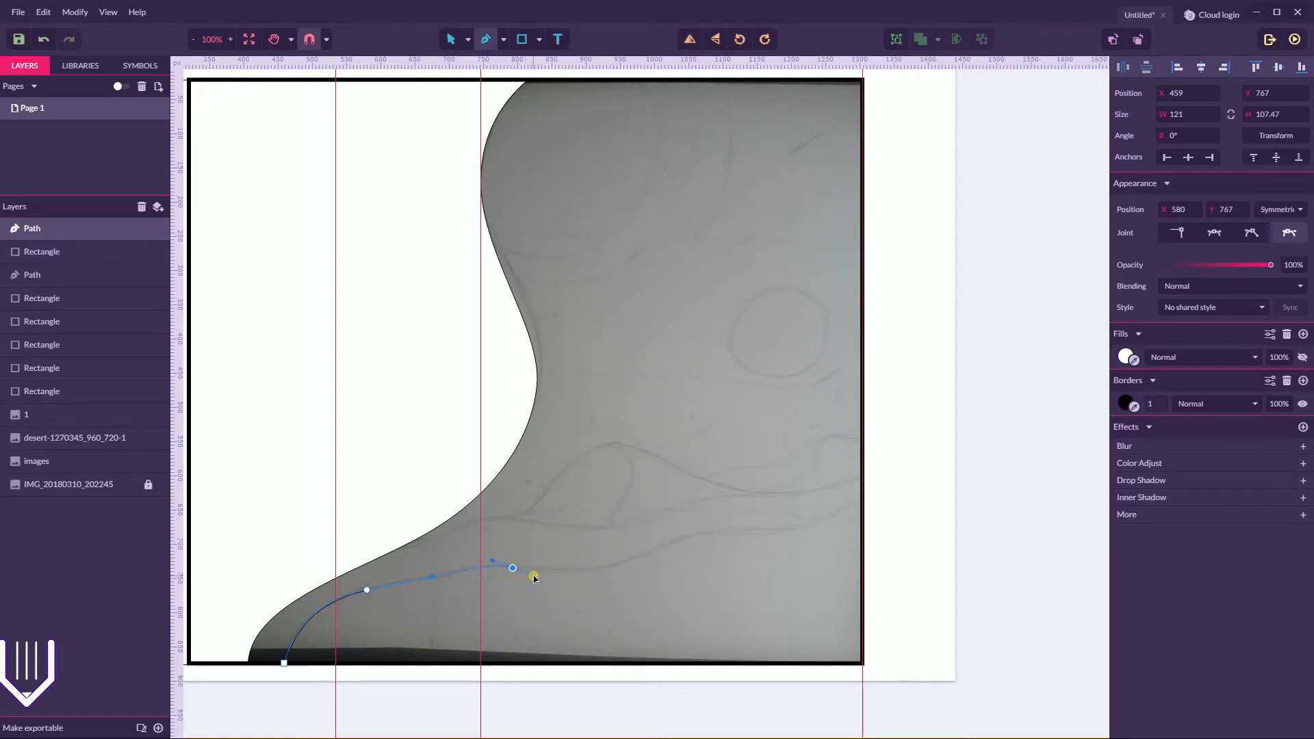
{"action": "left_click_drag", "start_coordinate": [644, 551], "coordinate": [707, 522]}
{"action": "left_click_drag", "start_coordinate": [787, 529], "coordinate": [808, 524]}
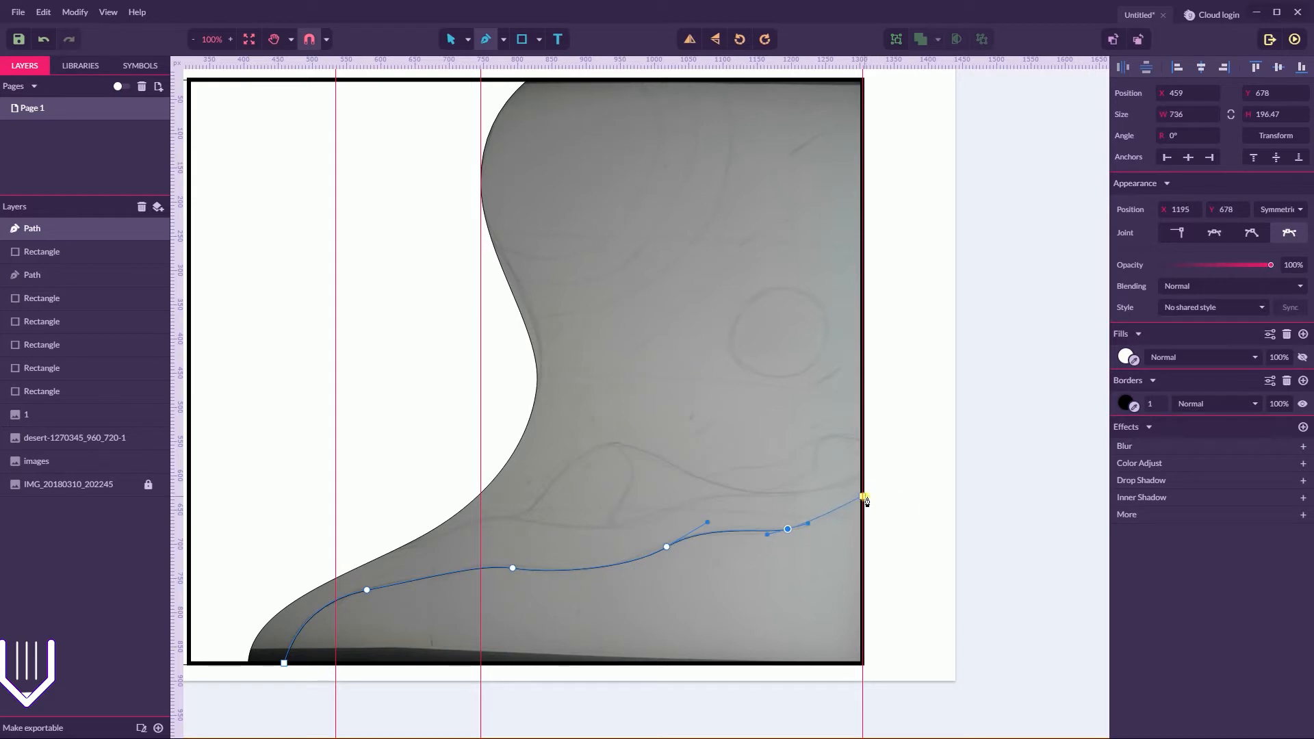
{"action": "left_click", "coordinate": [863, 497]}
{"action": "left_click", "coordinate": [863, 663]}
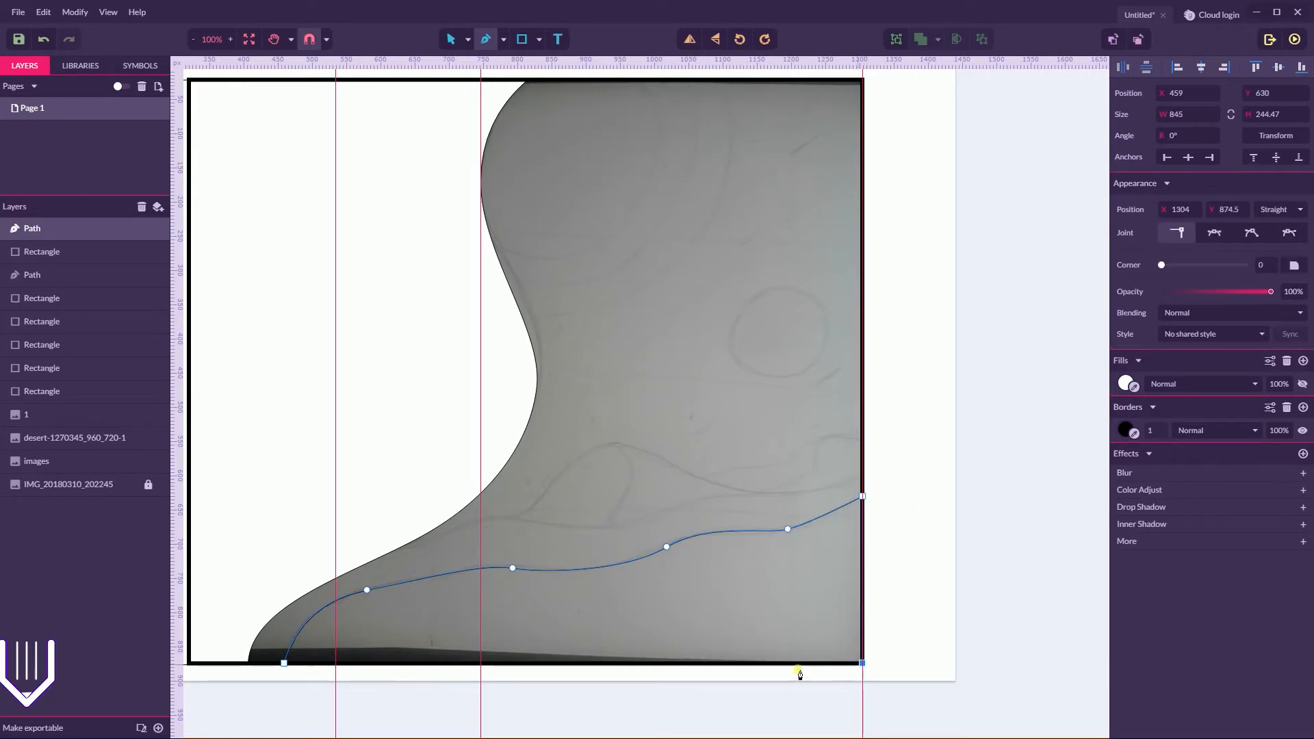
{"action": "left_click", "coordinate": [284, 663]}
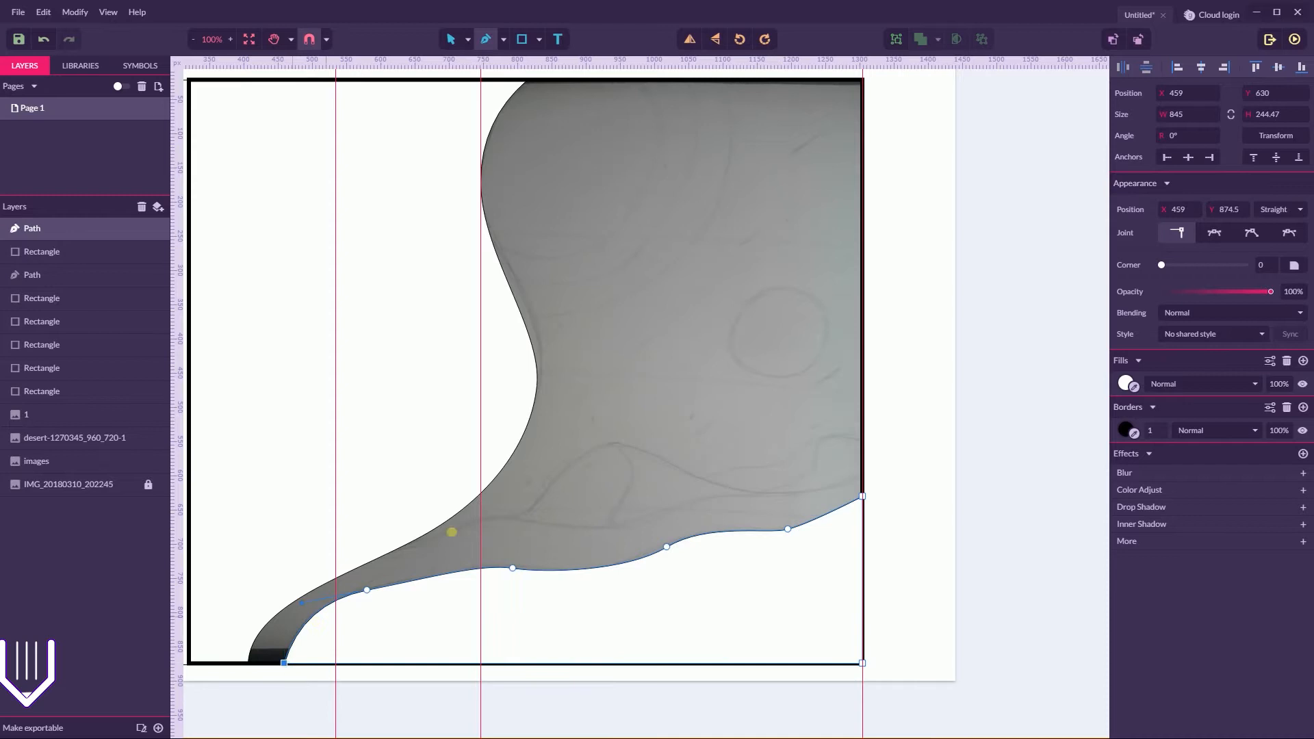
- Smooth the dune path with Subselect by lengthening both handles of the node at about X 793, Y 735
{"action": "left_click", "coordinate": [469, 42]}
{"action": "left_click", "coordinate": [479, 80]}
{"action": "left_click", "coordinate": [513, 569]}
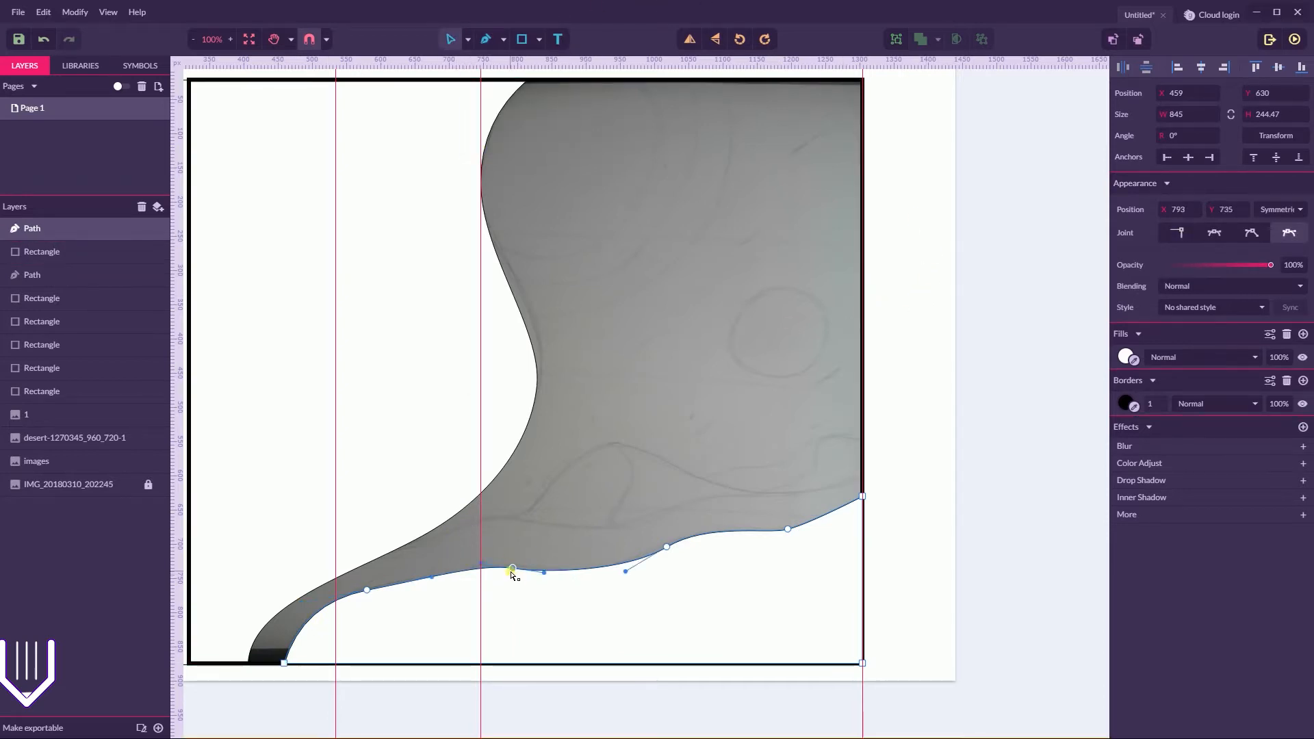
{"action": "mouse_move", "coordinate": [553, 574]}
{"action": "left_mouse_down"}
{"action": "mouse_move", "coordinate": [543, 578]}
{"action": "mouse_move", "coordinate": [569, 578]}
{"action": "left_mouse_up"}
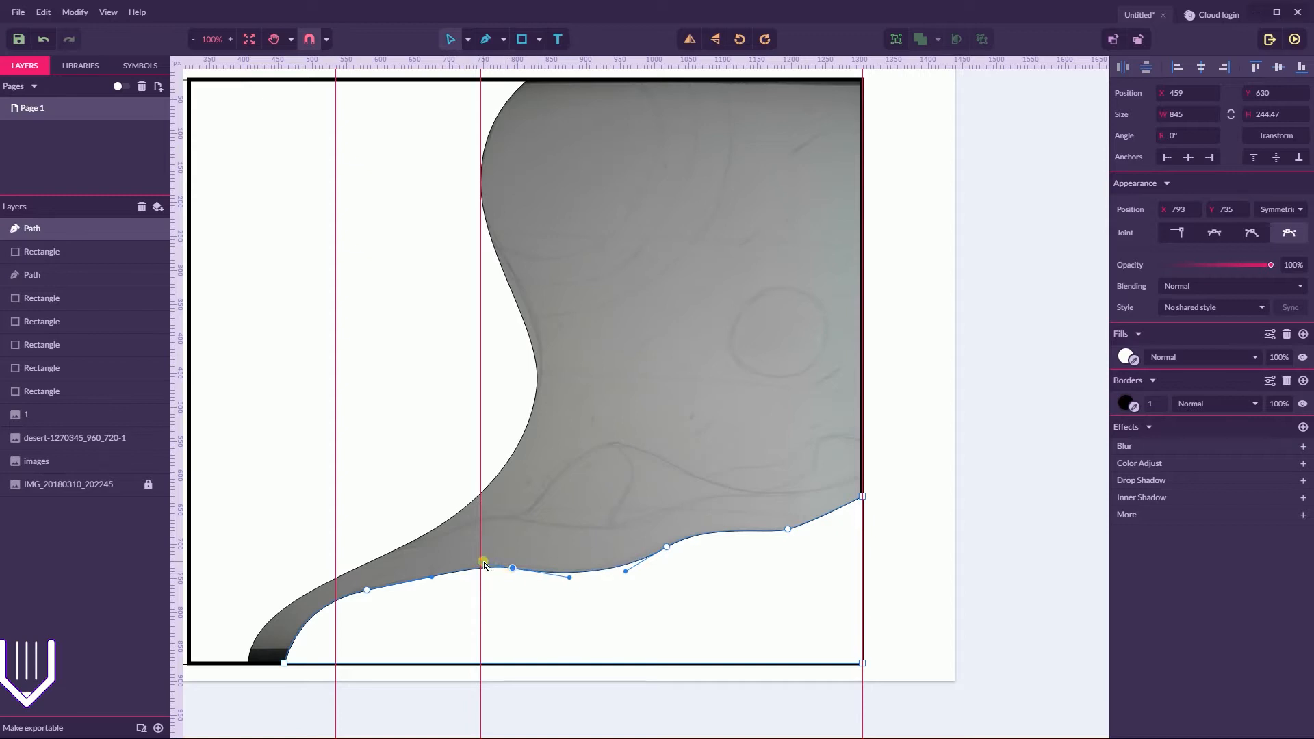
{"action": "left_click_drag", "start_coordinate": [482, 565], "coordinate": [467, 558]}
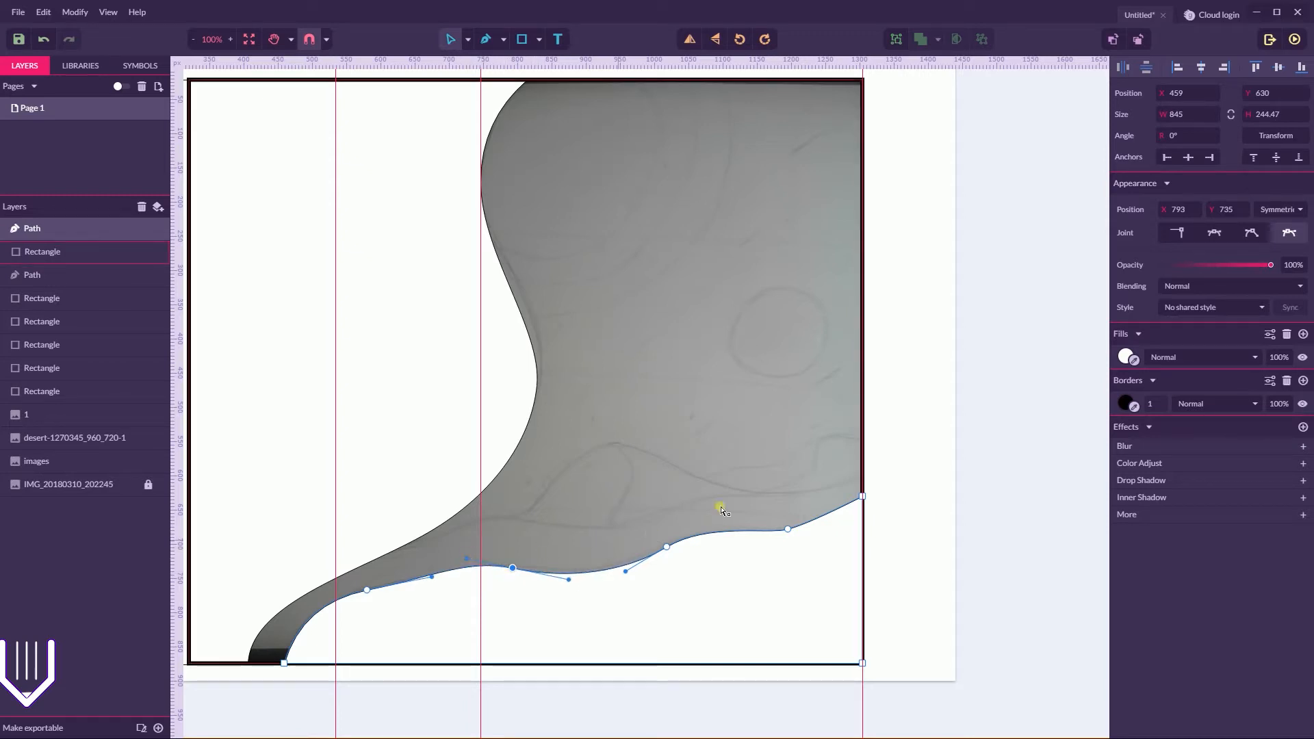
{"action": "left_click", "coordinate": [912, 397]}
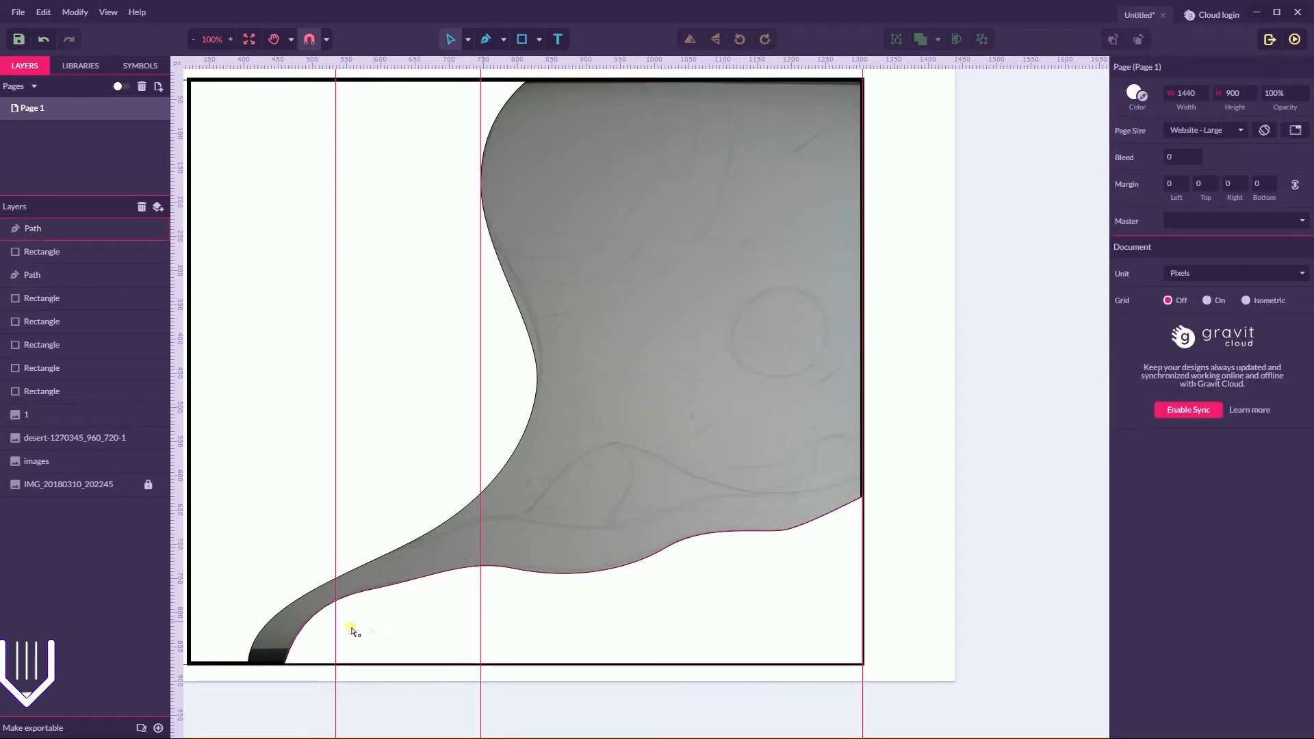
{"action": "left_click", "coordinate": [486, 41]}
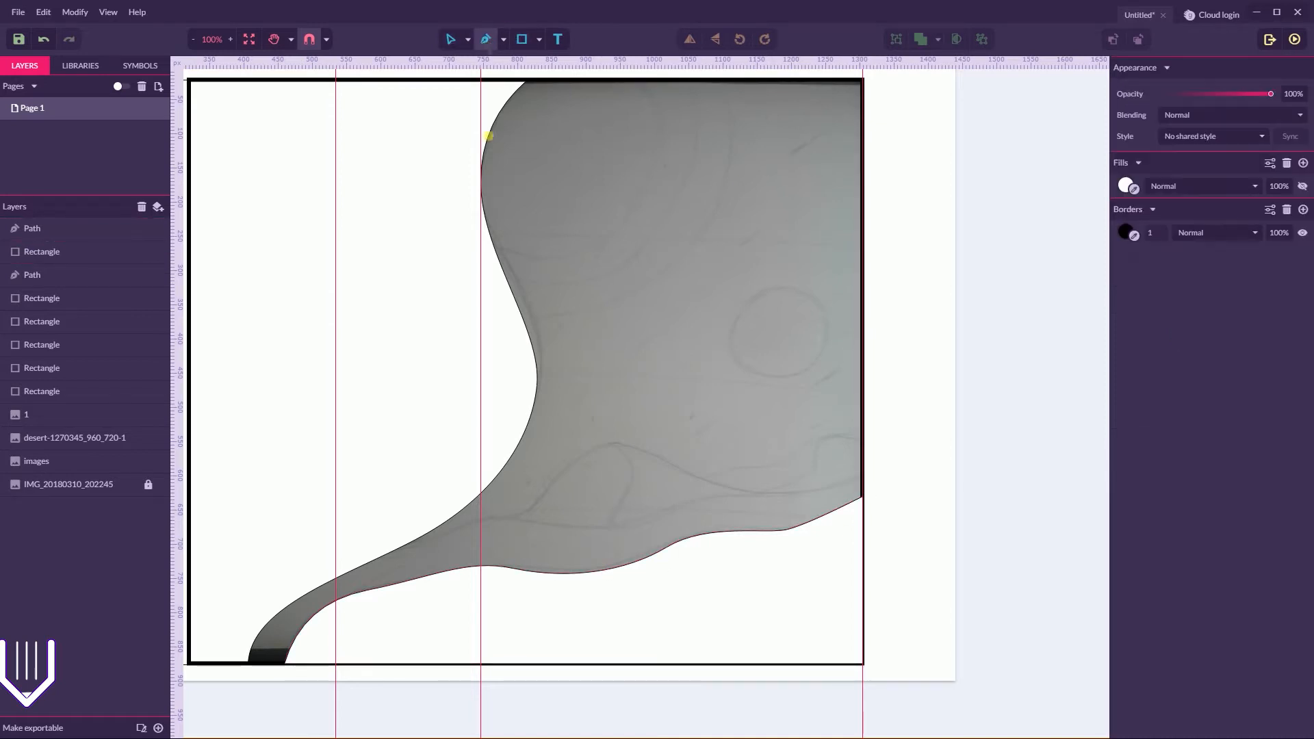
{"action": "left_click", "coordinate": [248, 663]}
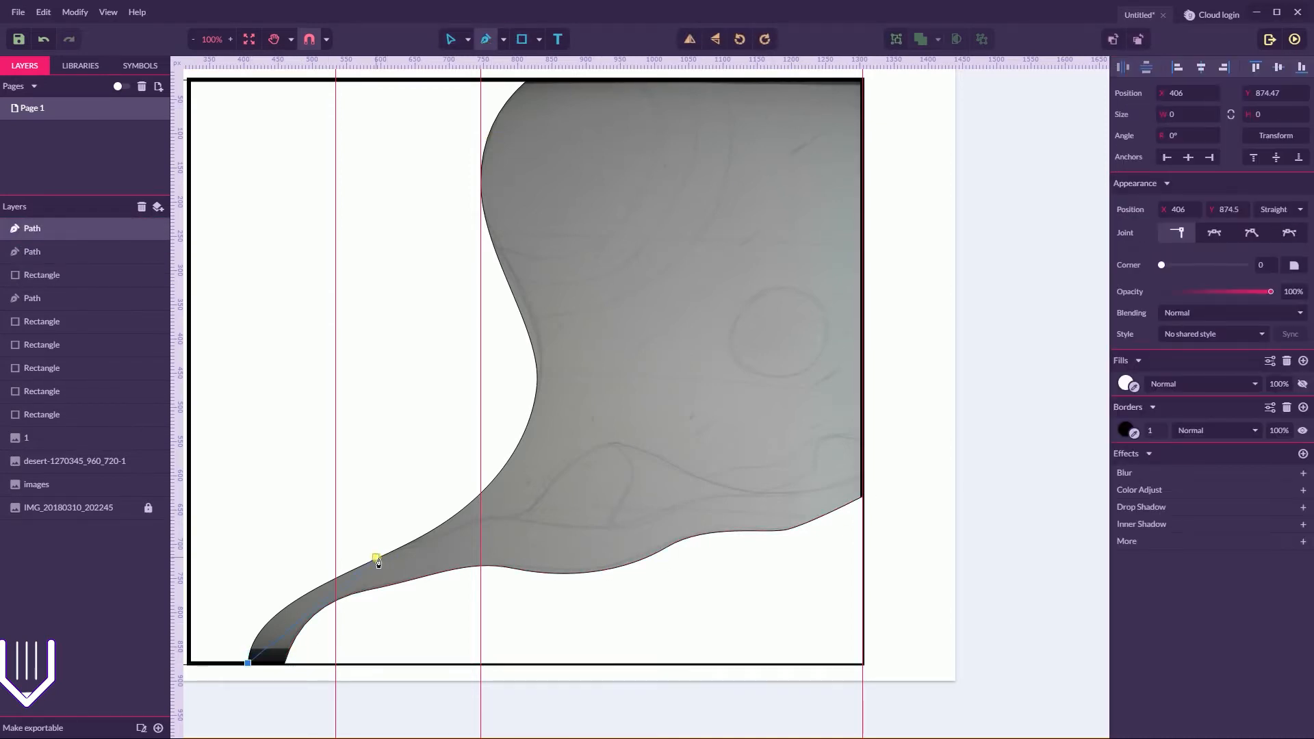
{"action": "left_click_drag", "start_coordinate": [396, 547], "coordinate": [515, 523]}
{"action": "key", "text": "ctrl+z"}
{"action": "key", "text": "ctrl+z"}
- Trace the second dune line with the Pen tool up to the frame's right edge and close it along the frame's bottom, about 918 × 279 px
{"action": "left_click", "coordinate": [234, 663]}
{"action": "left_click_drag", "start_coordinate": [375, 544], "coordinate": [541, 516]}
{"action": "left_click_drag", "start_coordinate": [627, 526], "coordinate": [771, 498]}
{"action": "left_click_drag", "start_coordinate": [861, 472], "coordinate": [876, 457]}
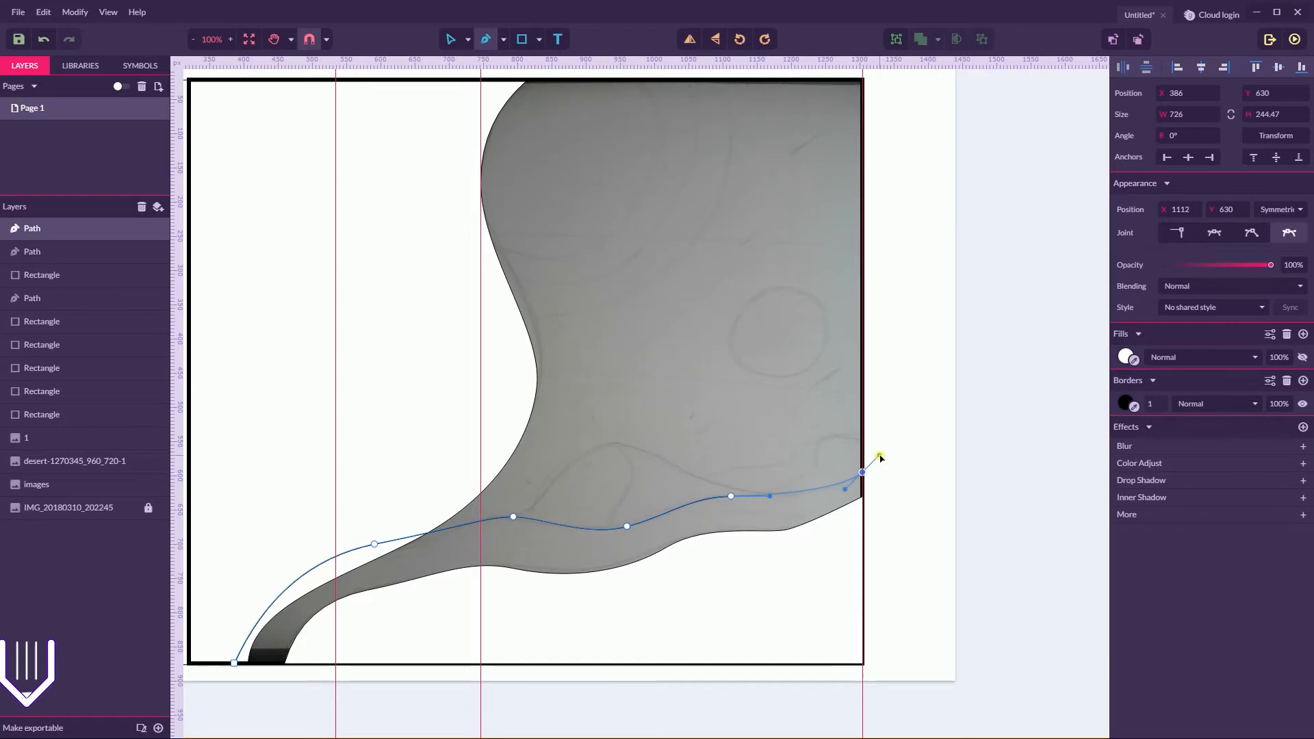
{"action": "left_click", "coordinate": [863, 663]}
{"action": "left_click", "coordinate": [234, 663]}
- Lower the node in the second dune's dip slightly with Subselect to match the sketched line
{"action": "left_click", "coordinate": [468, 39]}
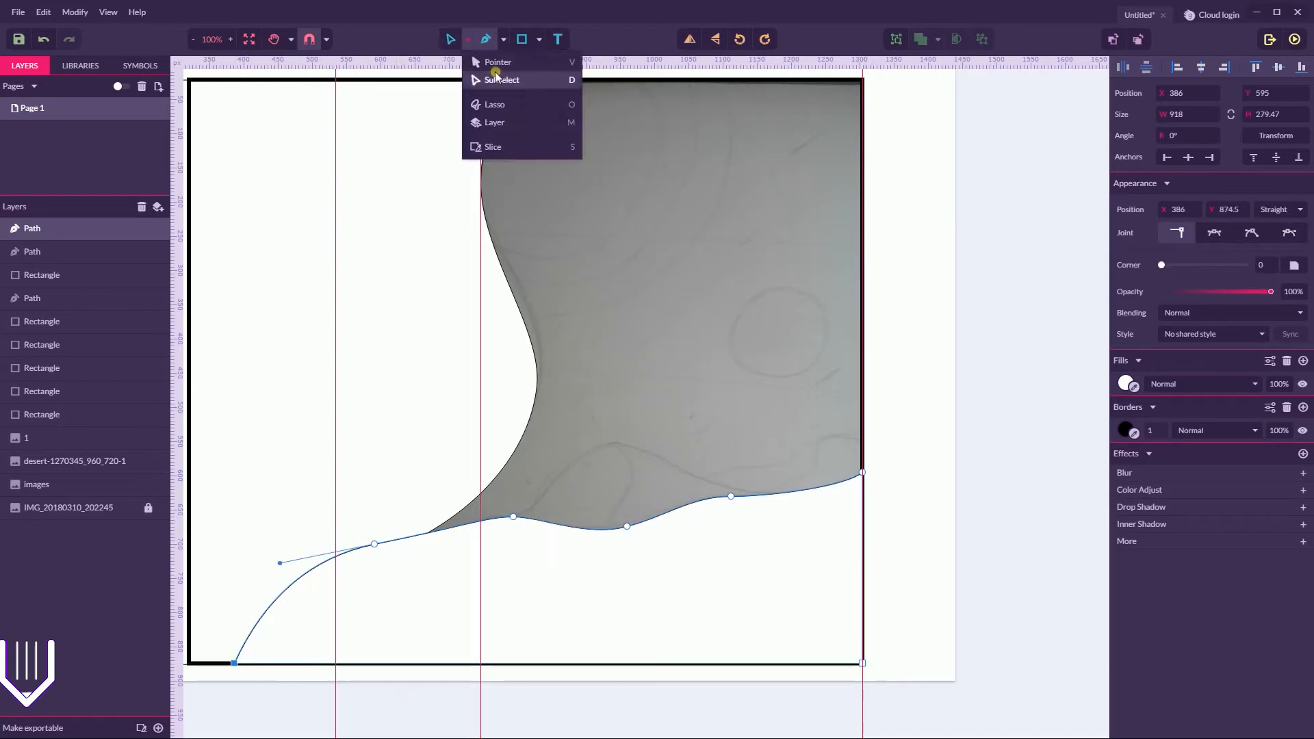
{"action": "left_click", "coordinate": [496, 79]}
{"action": "left_click_drag", "start_coordinate": [627, 527], "coordinate": [629, 532]}
{"action": "left_click", "coordinate": [924, 369]}
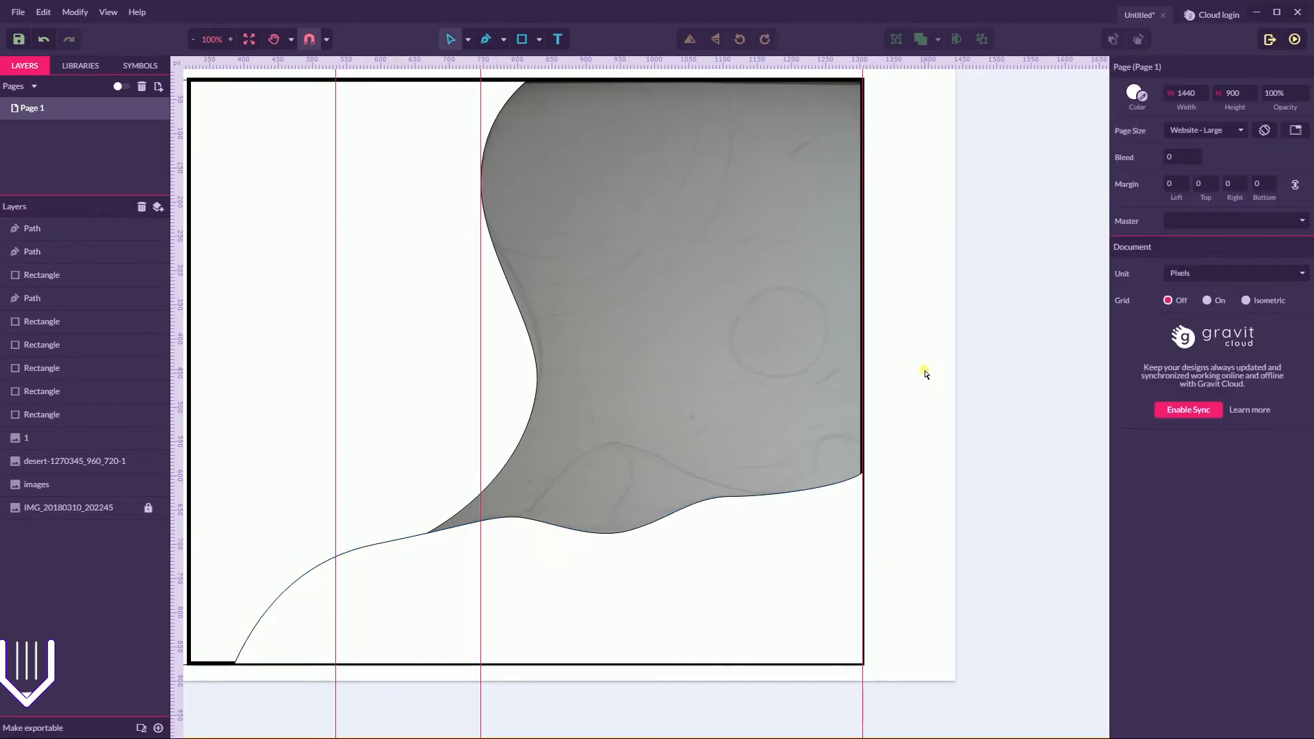
- Move the second dune path behind the lowest dune and the frame rectangle in the layer order
{"action": "left_click", "coordinate": [678, 560]}
{"action": "left_click_drag", "start_coordinate": [65, 228], "coordinate": [56, 287]}
{"action": "left_click", "coordinate": [973, 347]}
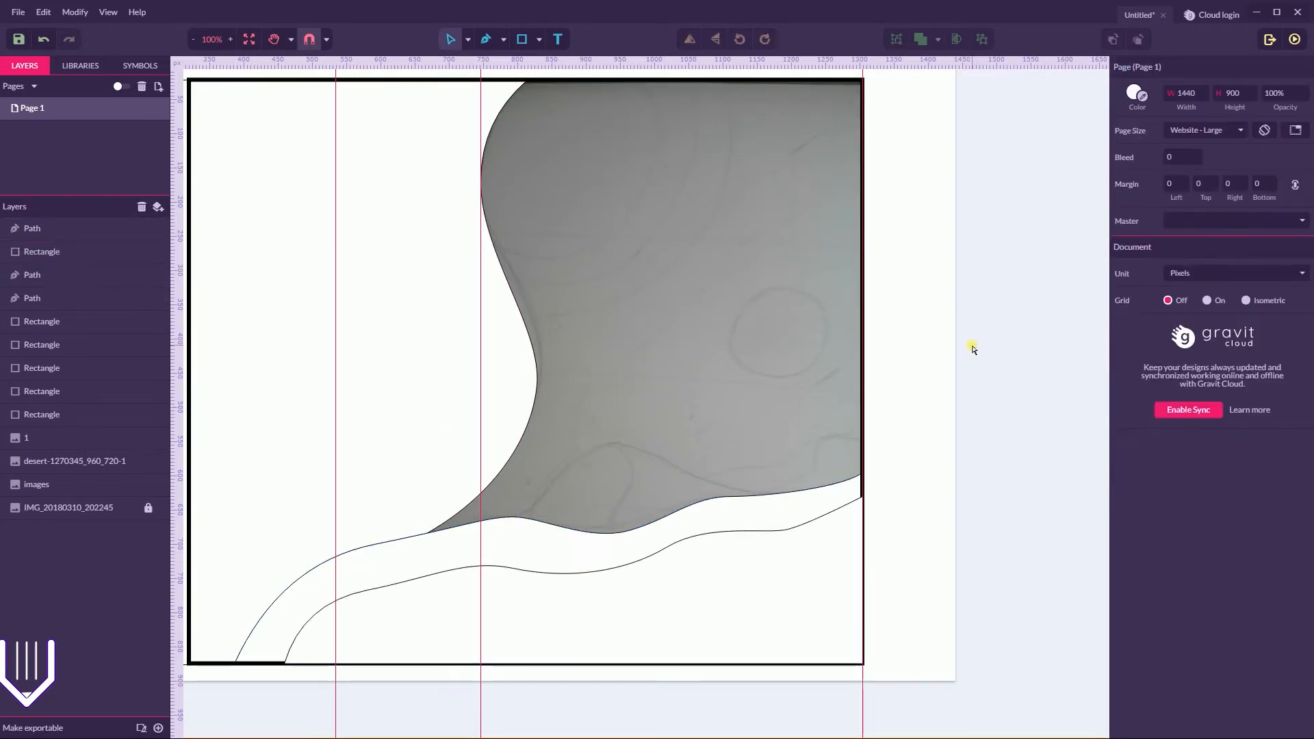
- Trace the large sketched sand hill with the Pen tool and close it below the dune line, about 374 × 200 px
{"action": "key", "text": "p"}
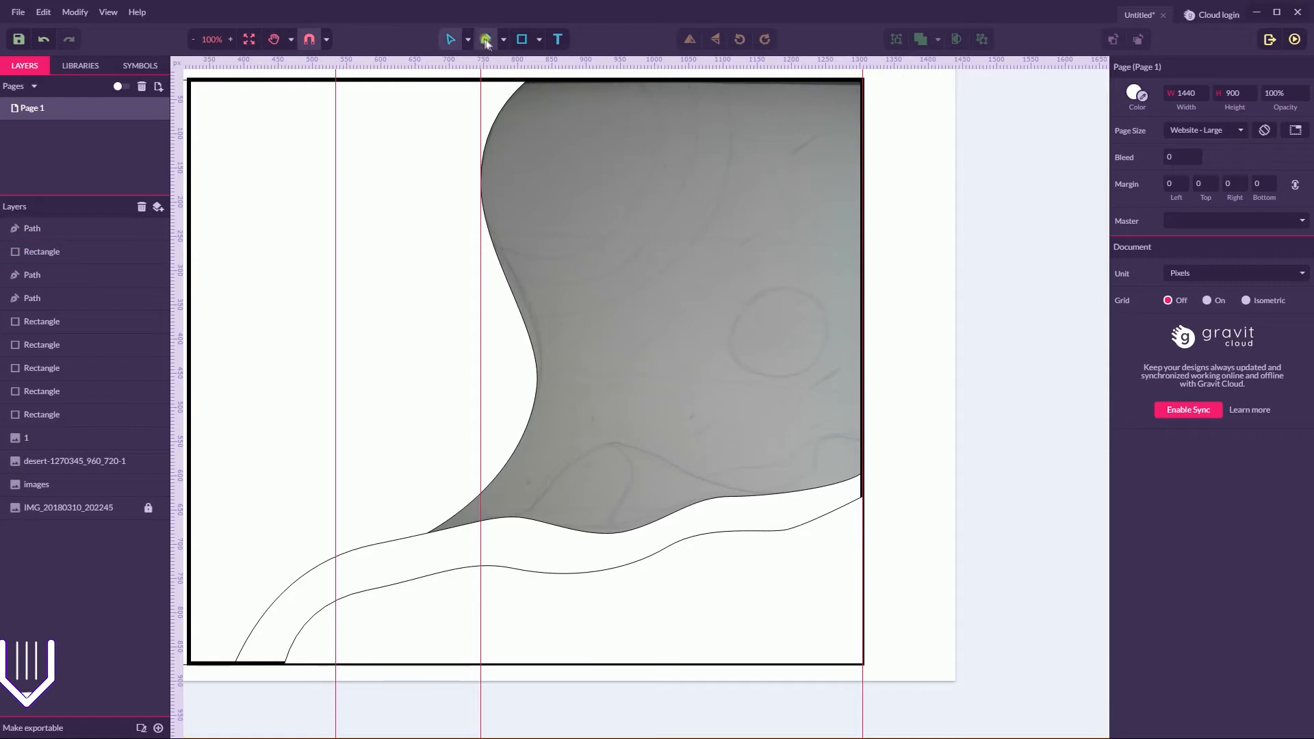
{"action": "left_click", "coordinate": [517, 518]}
{"action": "left_click_drag", "start_coordinate": [546, 488], "coordinate": [645, 443]}
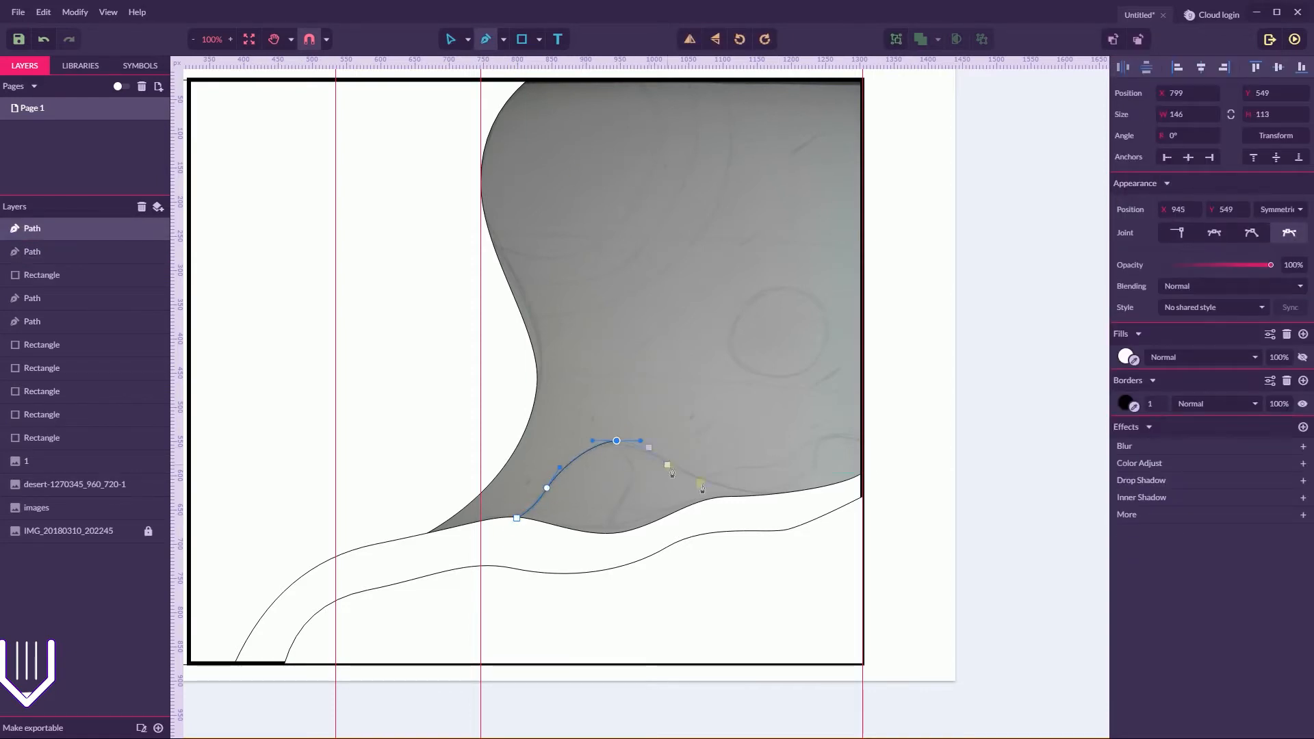
{"action": "left_click_drag", "start_coordinate": [773, 495], "coordinate": [842, 496]}
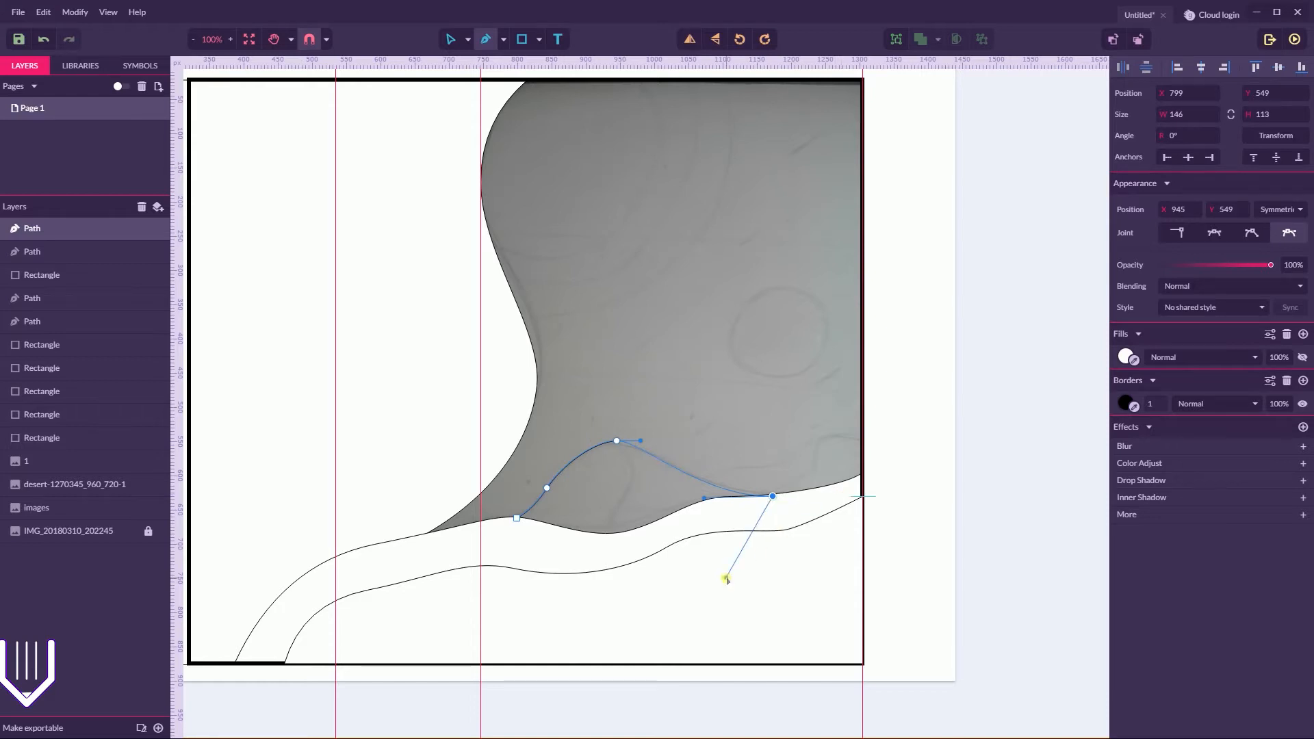
{"action": "left_click", "coordinate": [538, 578]}
{"action": "left_click", "coordinate": [517, 542]}
{"action": "left_click", "coordinate": [516, 518]}
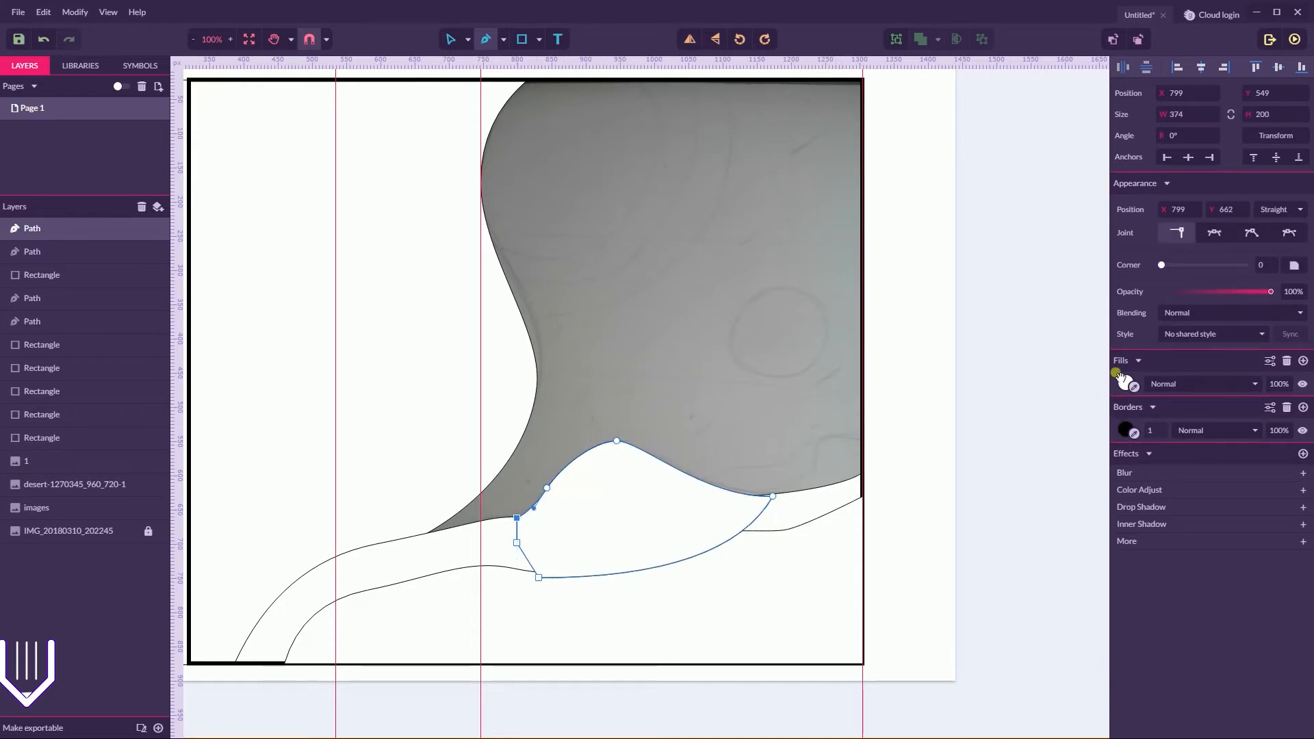
- Remove the large hill path's fill and deselect it
{"action": "left_click", "coordinate": [1302, 384]}
{"action": "left_click", "coordinate": [1303, 384]}
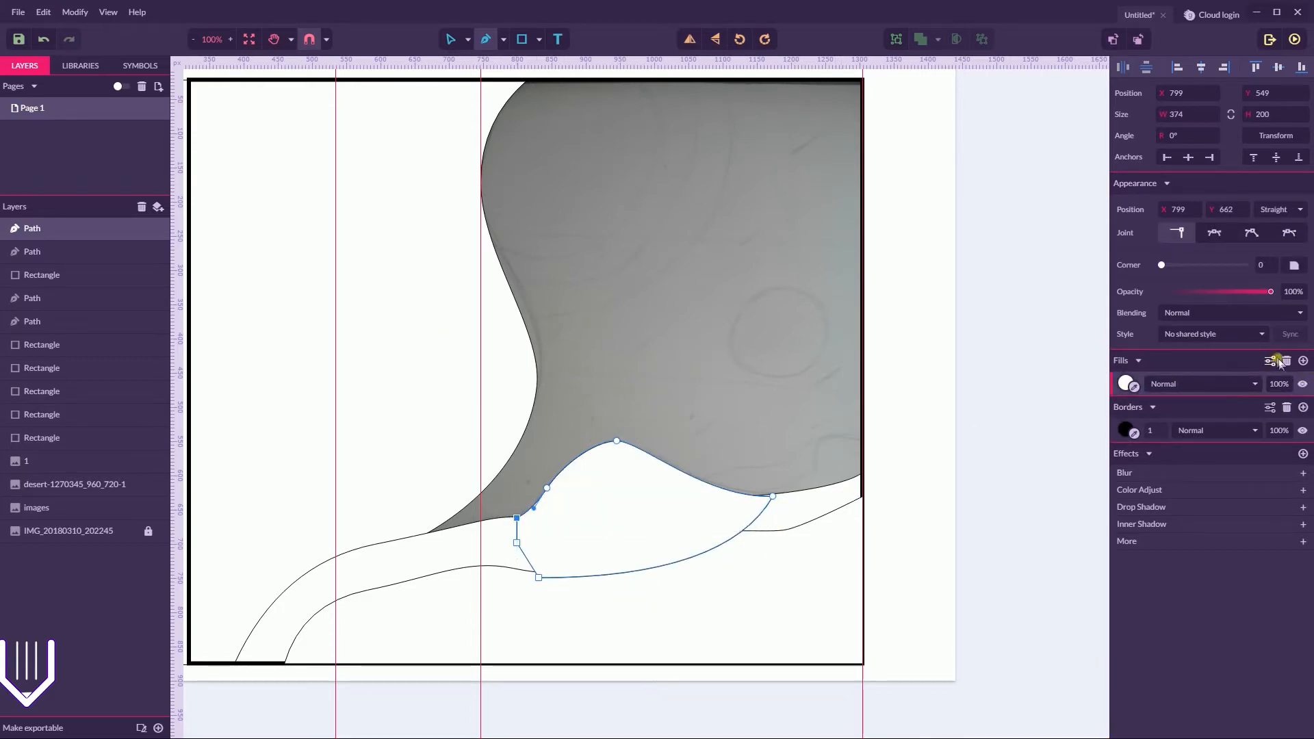
{"action": "left_click", "coordinate": [1286, 360]}
{"action": "key", "text": "v"}
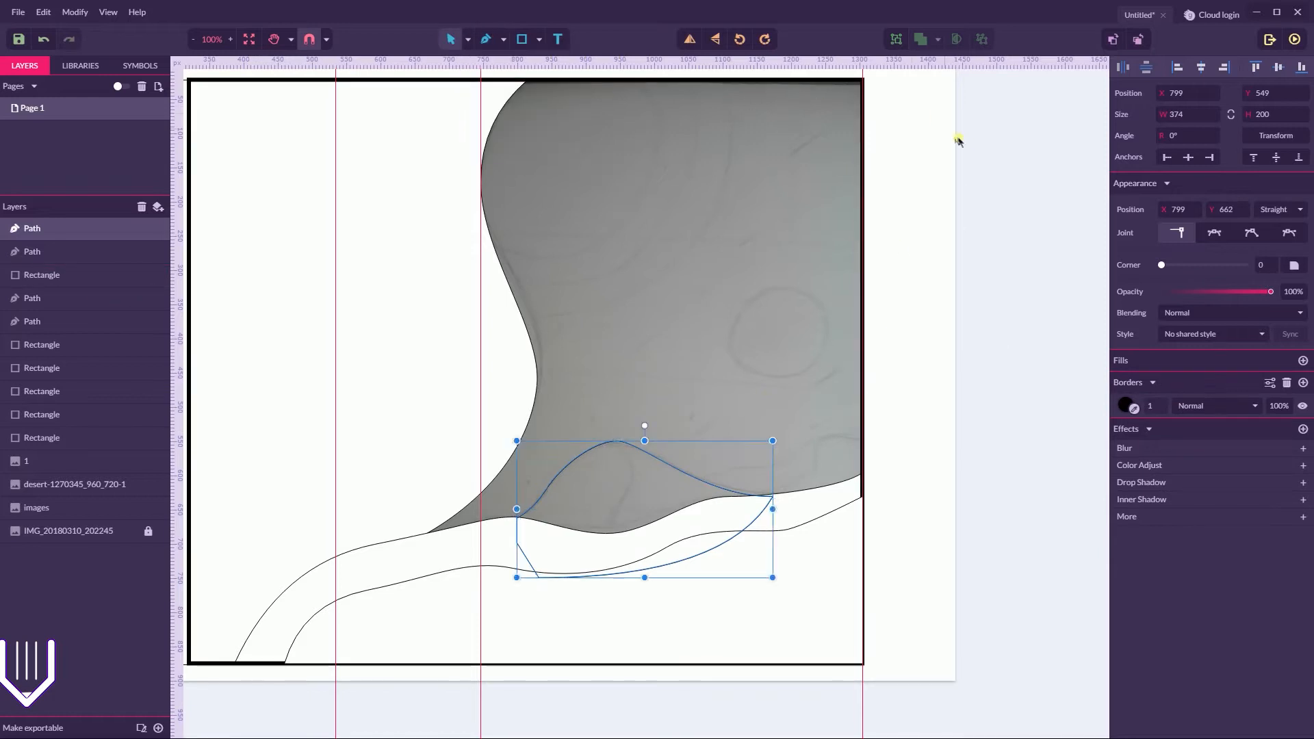
{"action": "left_click", "coordinate": [957, 140]}
- Trace the large hill's shadow line from its peak with the Pen tool and close it loosely around the right slope, about 298 × 321 px
{"action": "left_click", "coordinate": [486, 39]}
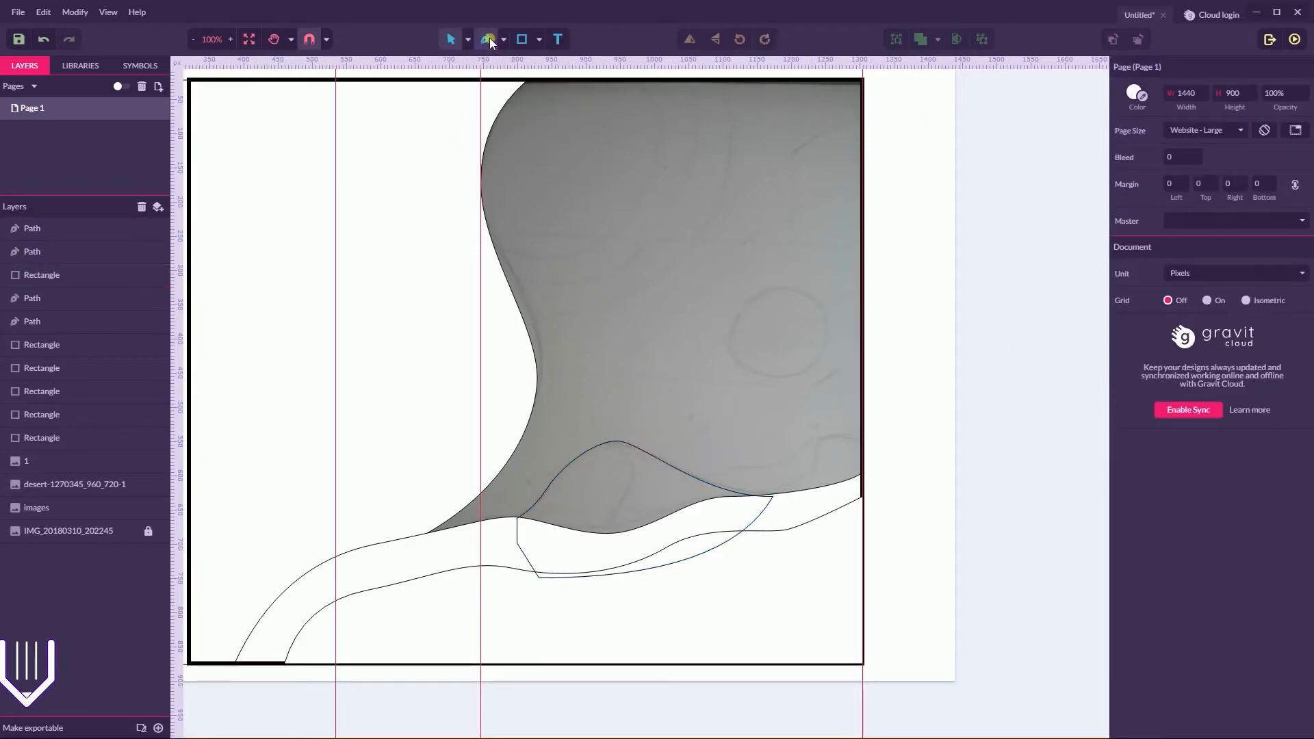
{"action": "left_click", "coordinate": [612, 441]}
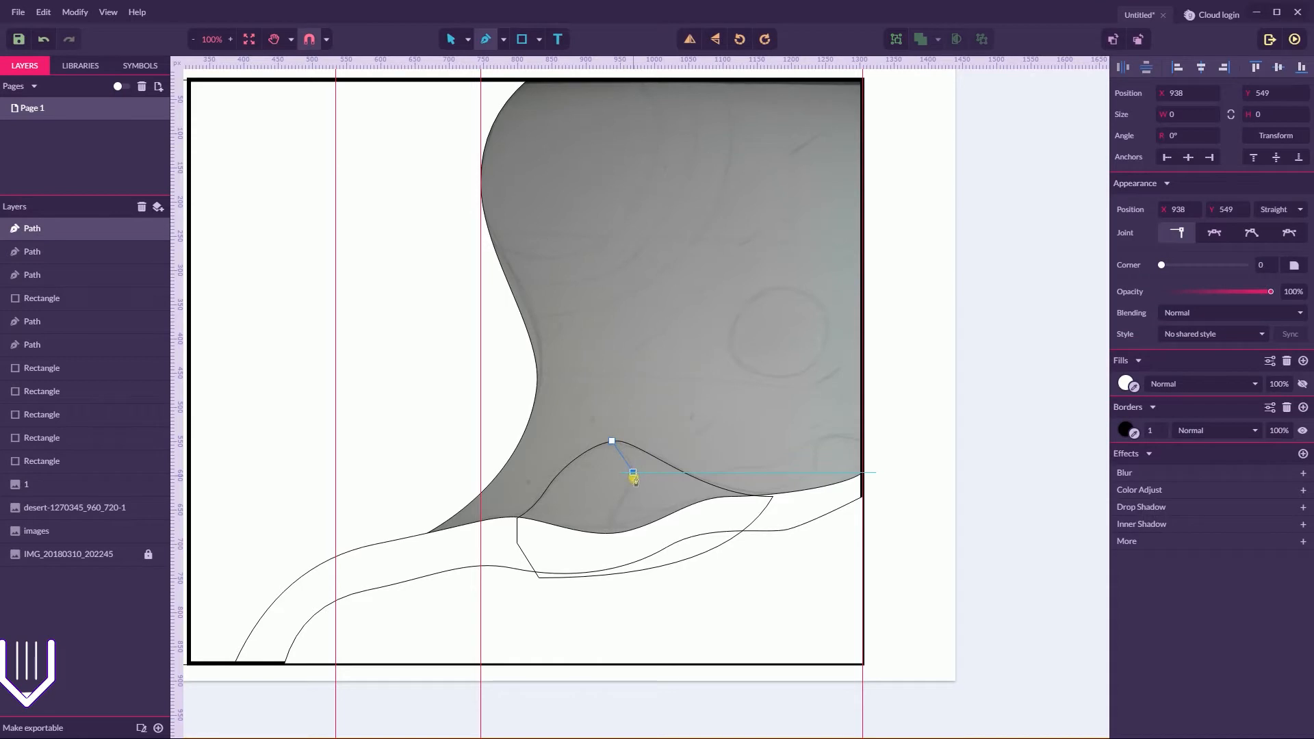
{"action": "left_click_drag", "start_coordinate": [635, 493], "coordinate": [634, 490]}
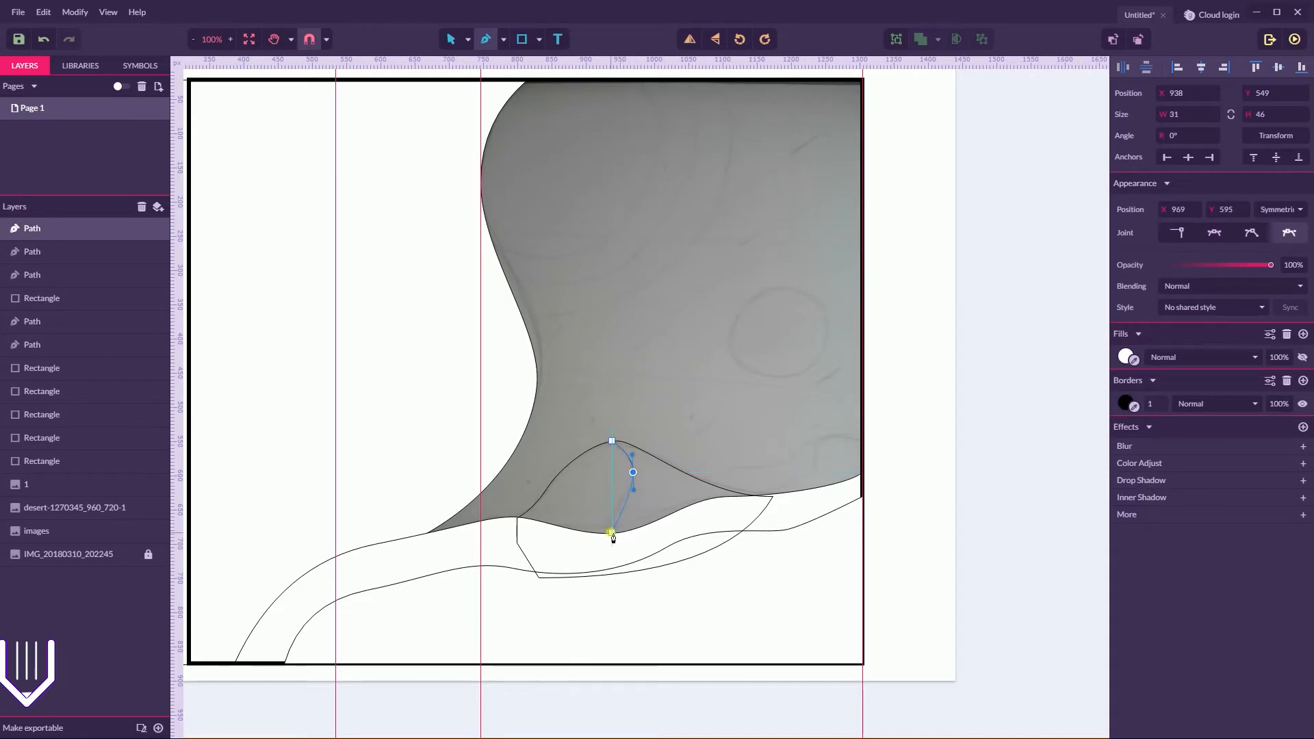
{"action": "left_click_drag", "start_coordinate": [619, 558], "coordinate": [623, 577]}
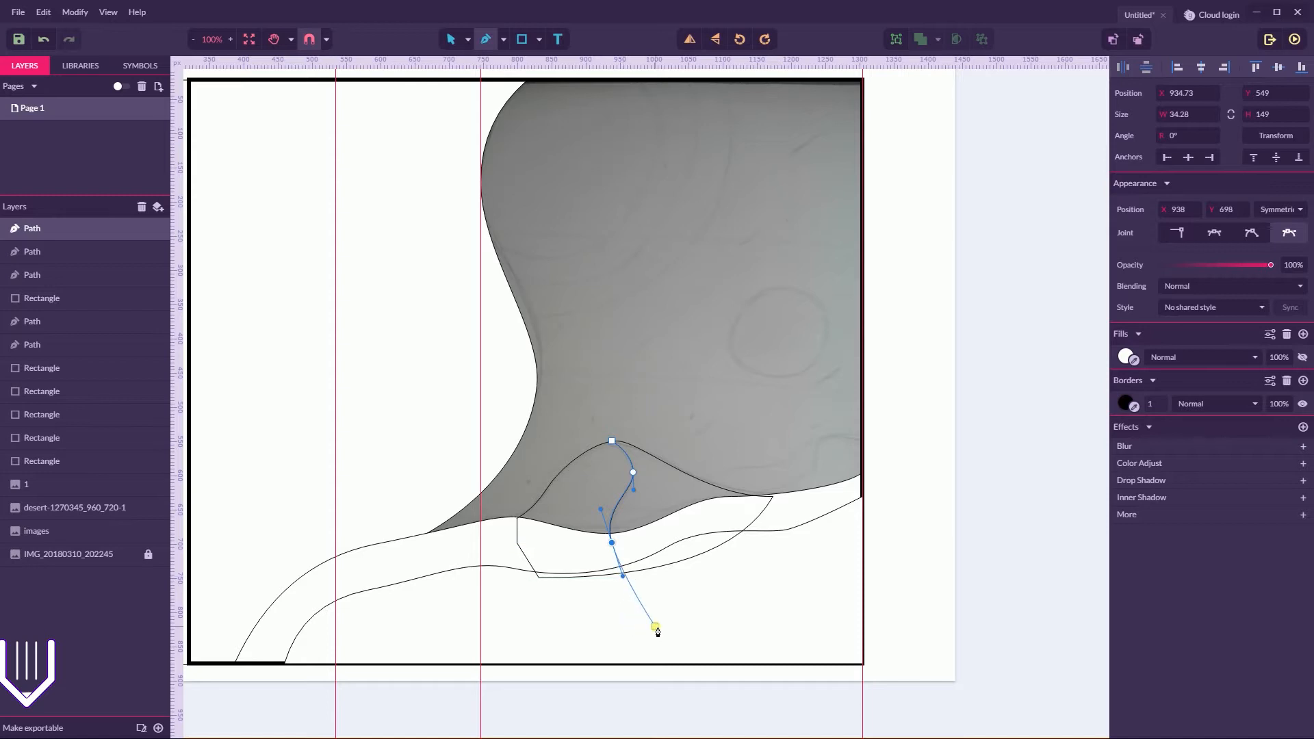
{"action": "left_click", "coordinate": [797, 513]}
{"action": "left_click", "coordinate": [814, 472]}
{"action": "left_click", "coordinate": [702, 406]}
{"action": "left_click", "coordinate": [614, 441]}
{"action": "left_click", "coordinate": [636, 413]}
{"action": "left_click", "coordinate": [612, 440]}
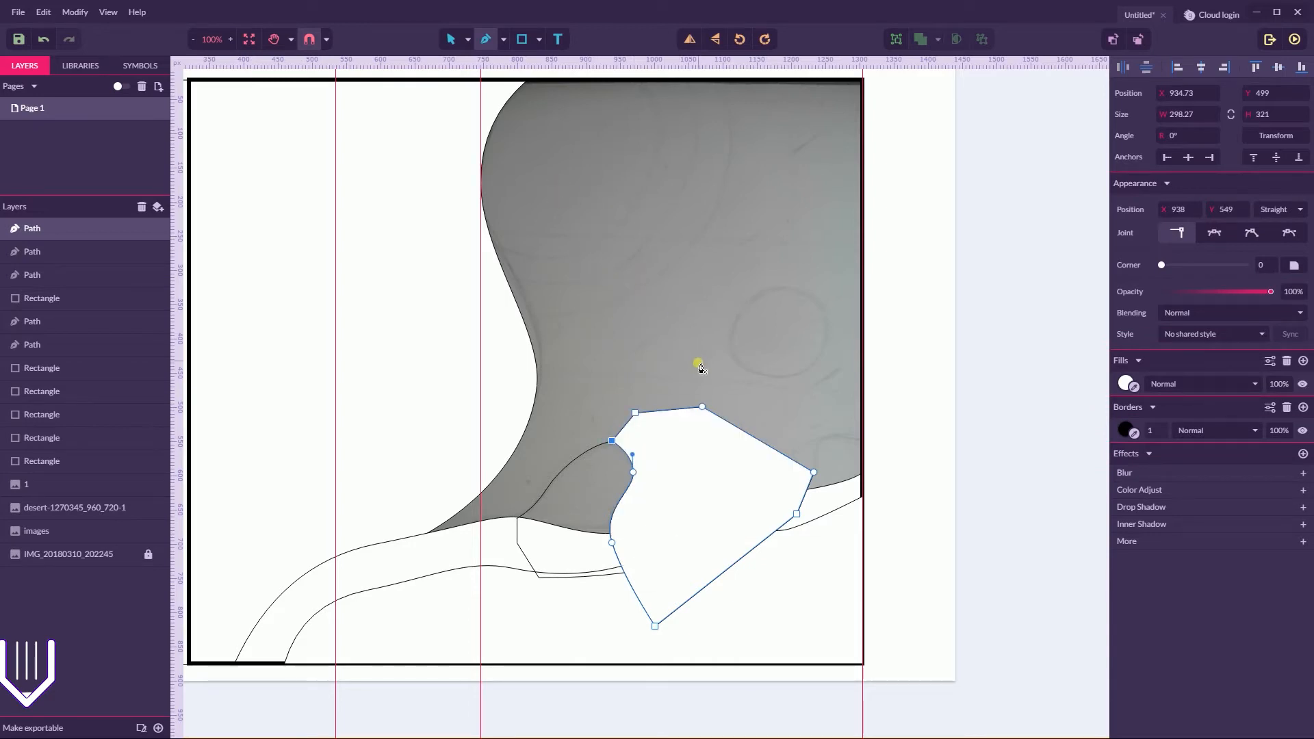
{"action": "key", "text": "Escape"}
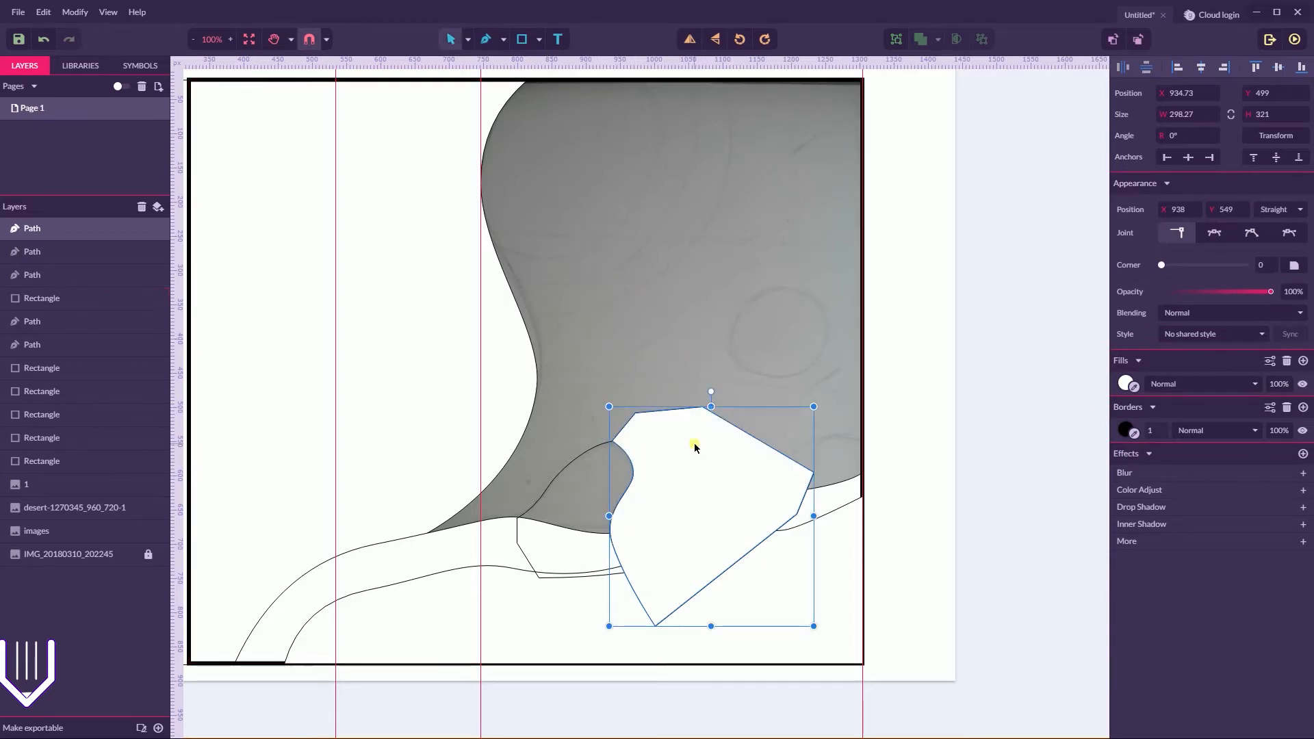
- Duplicate the large hill path in place and combine the copy with the shadow path using Intersection
{"action": "left_click", "coordinate": [594, 454]}
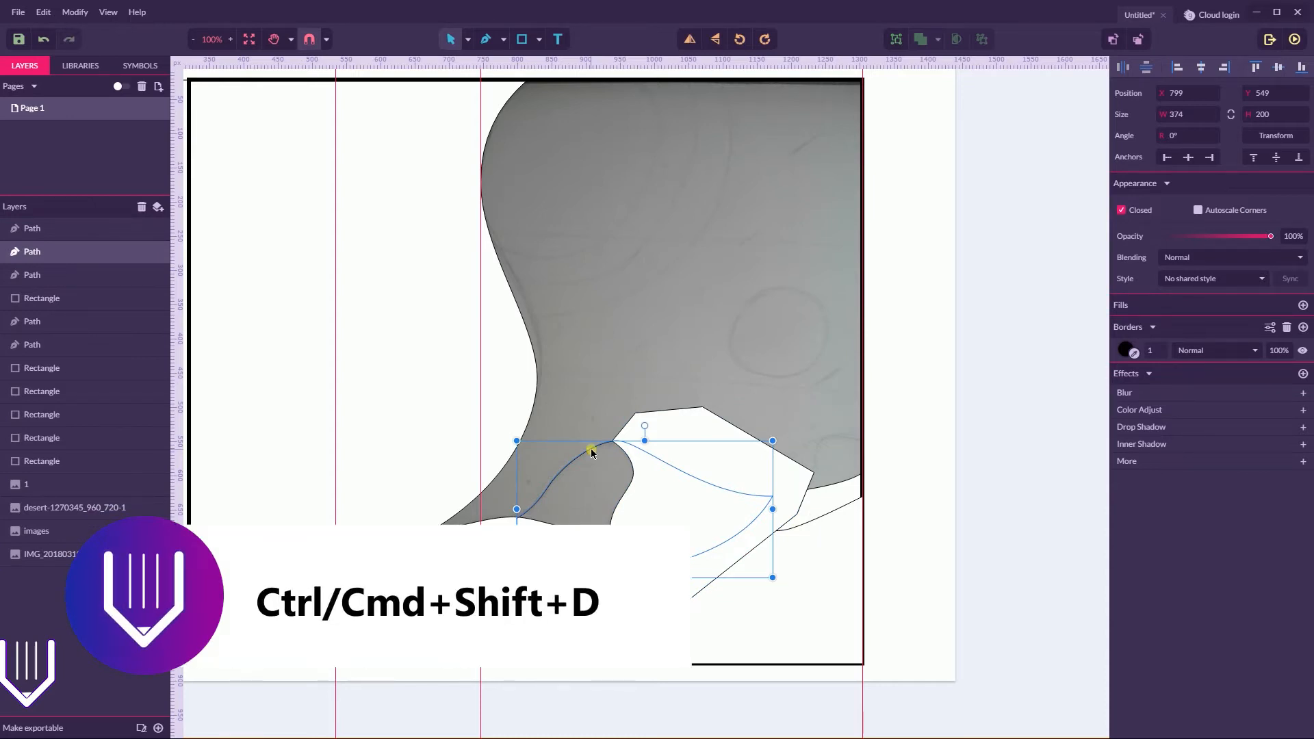
{"action": "key", "text": "ctrl+shift+d"}
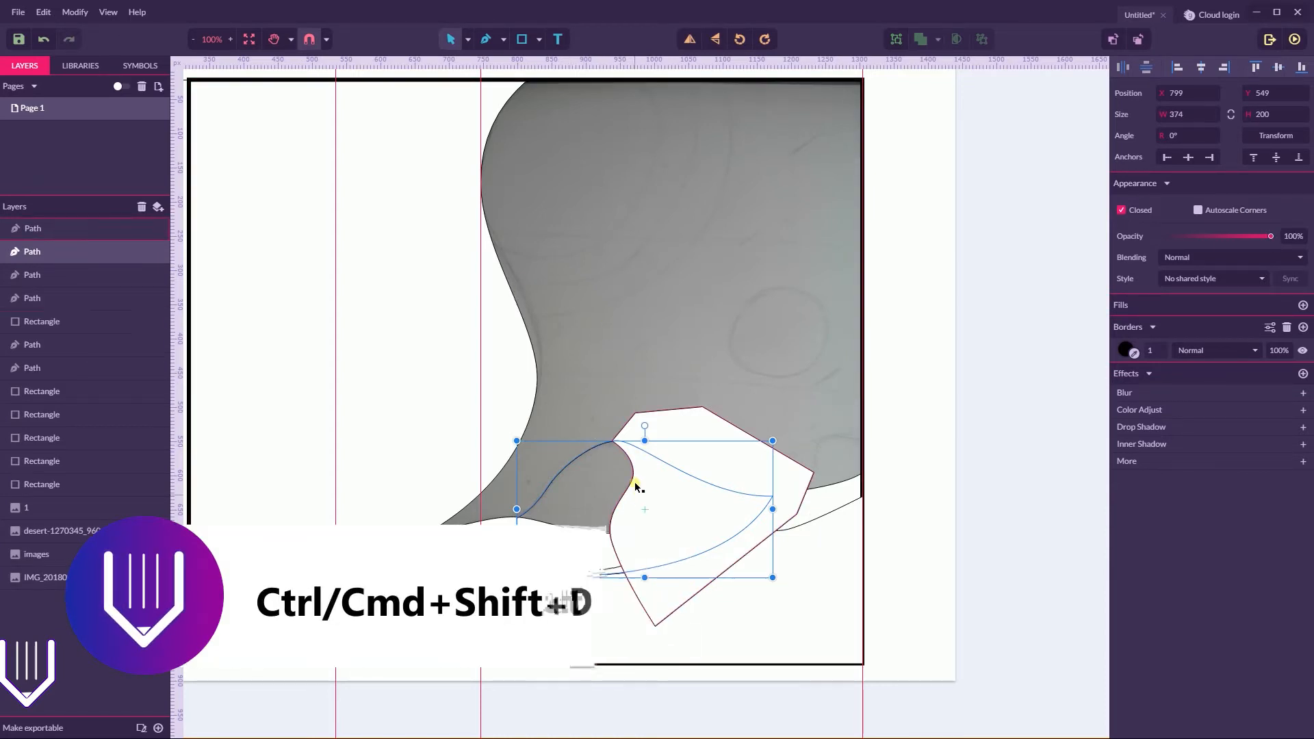
{"action": "left_click", "coordinate": [693, 445], "text": "shift"}
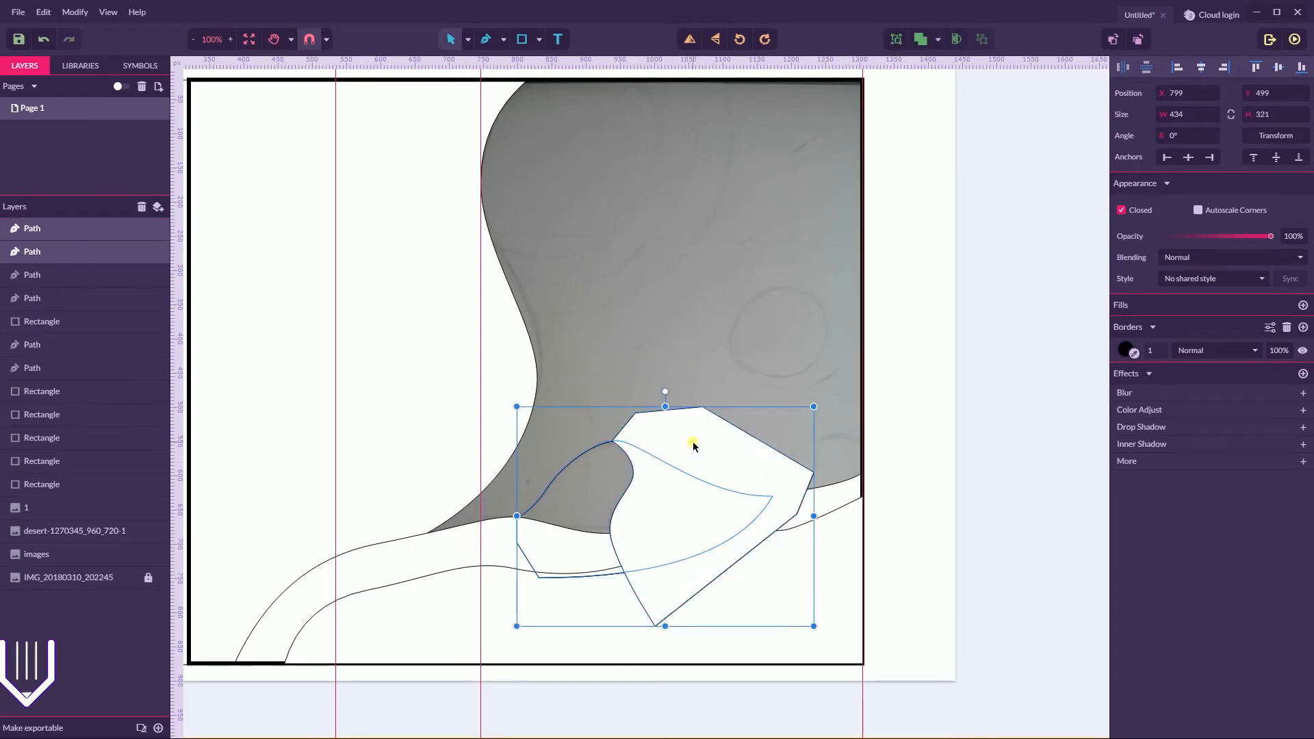
{"action": "left_click", "coordinate": [937, 39]}
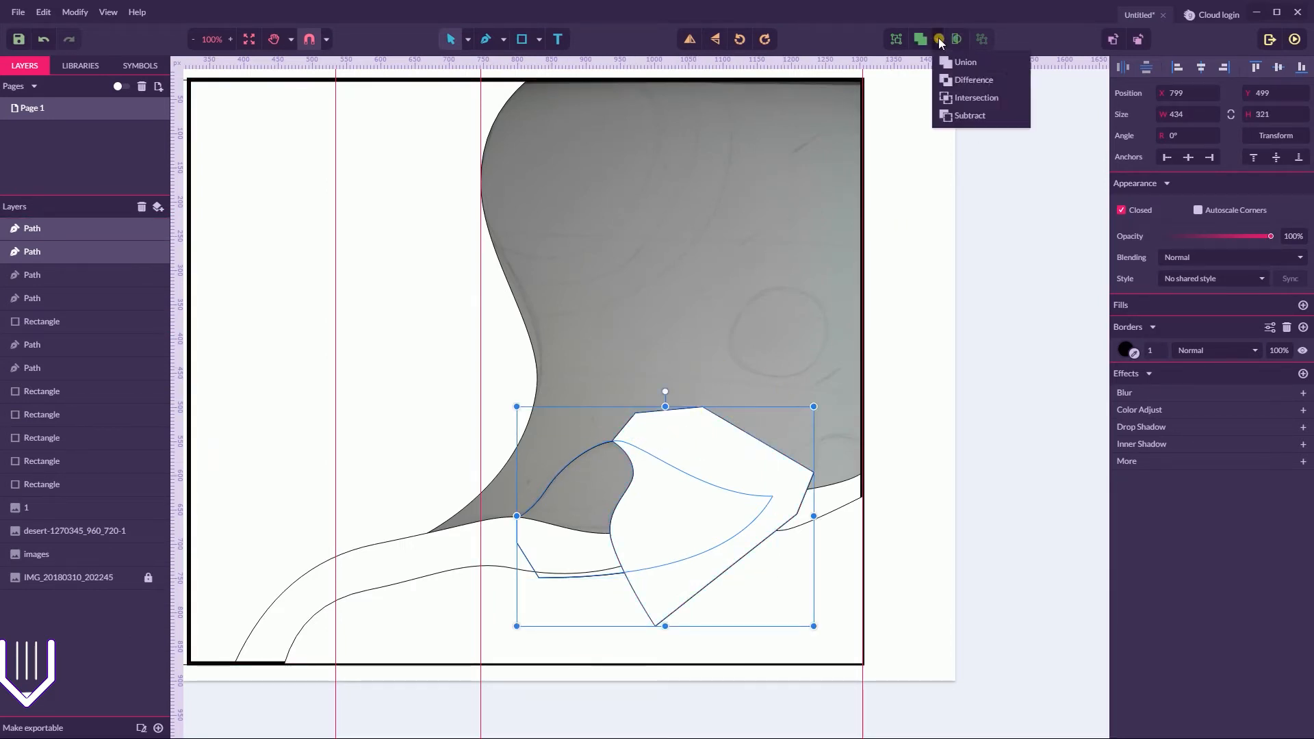
{"action": "left_click", "coordinate": [967, 100]}
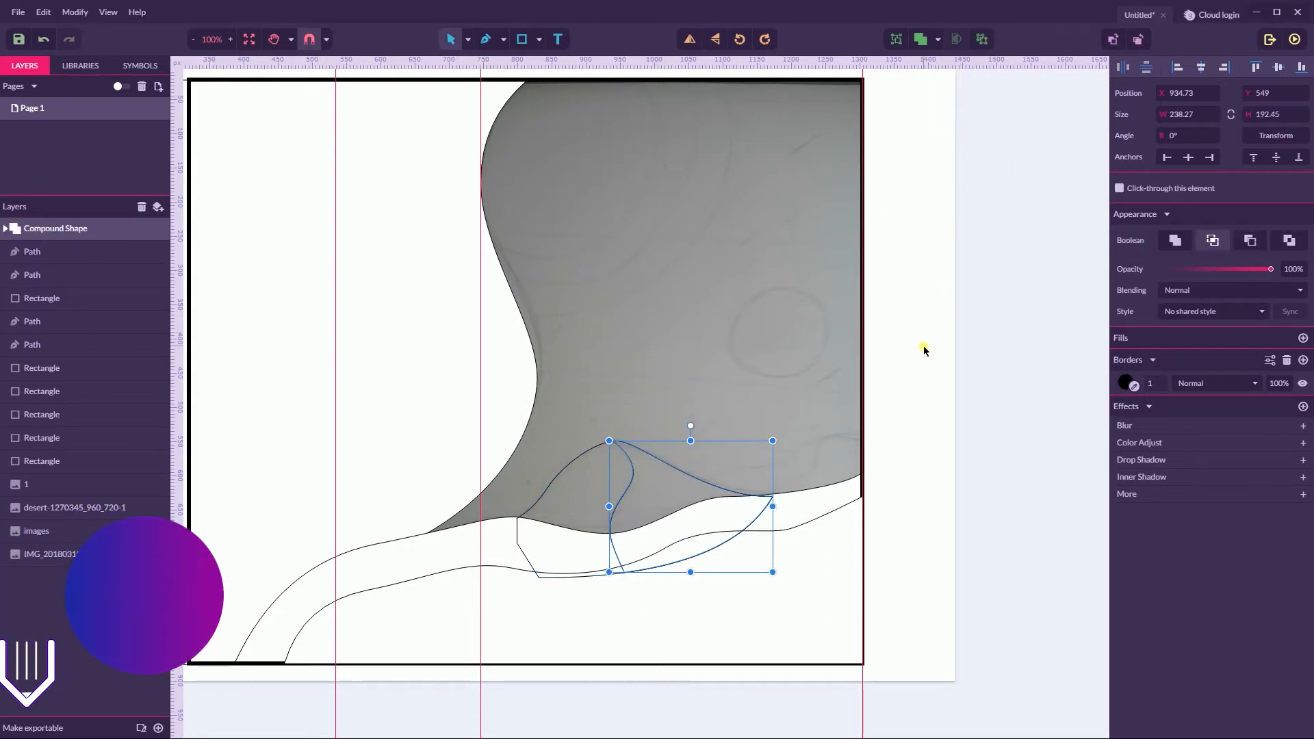
{"action": "left_click", "coordinate": [942, 394]}
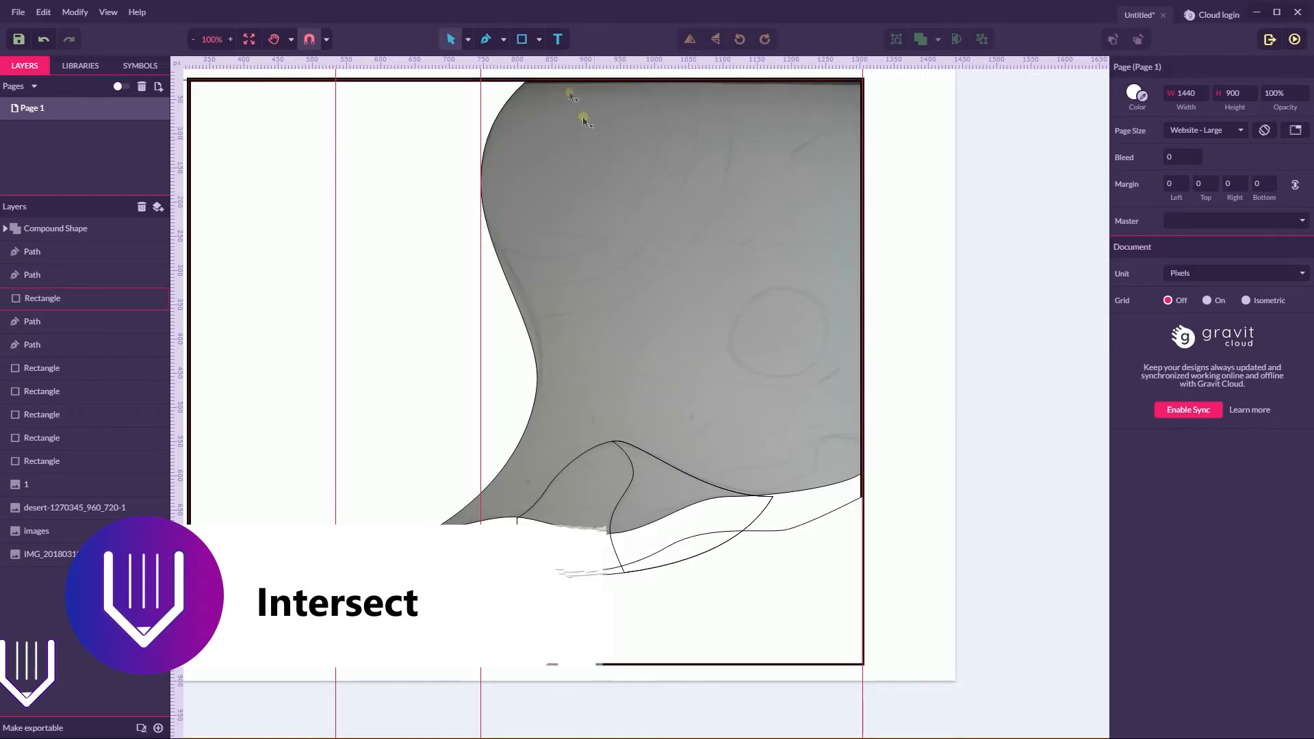
- Trace the smaller sand hill by the frame's right edge with the Pen tool and close it under the dunes, about 244 × 122 px
{"action": "left_click", "coordinate": [486, 39]}
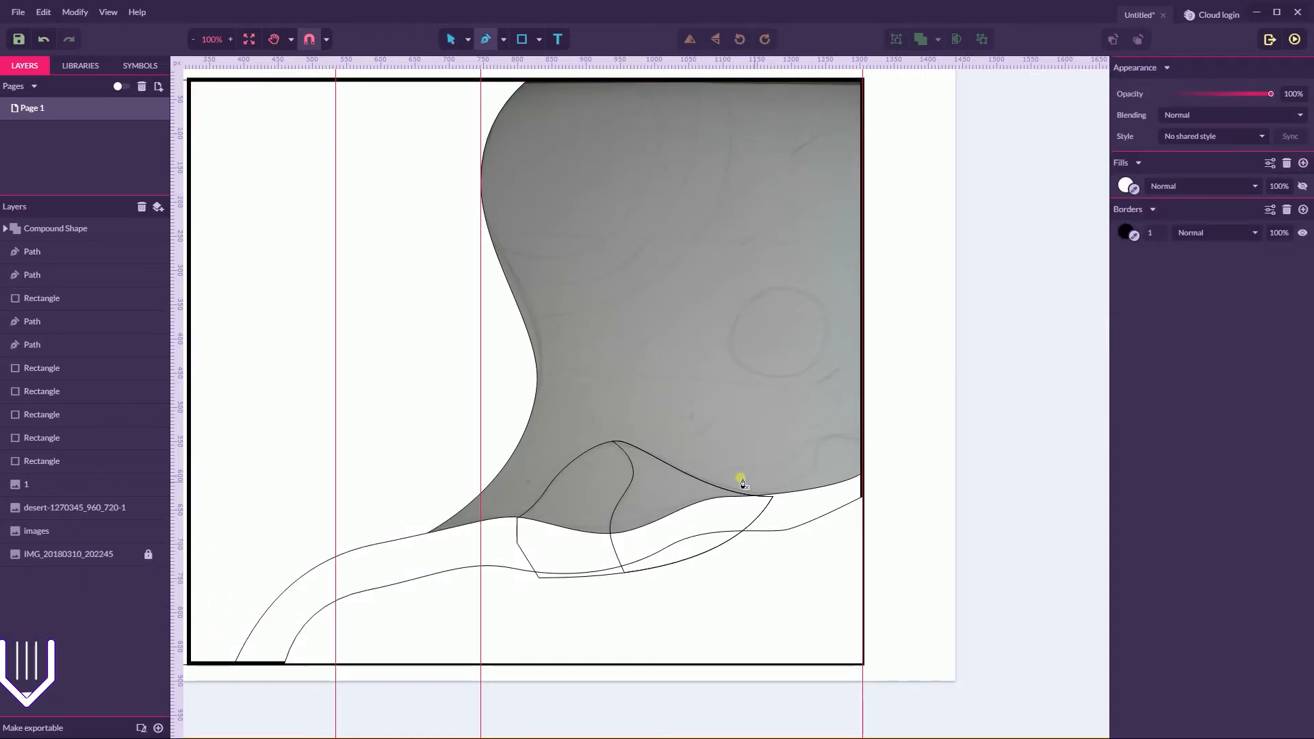
{"action": "left_click", "coordinate": [703, 479]}
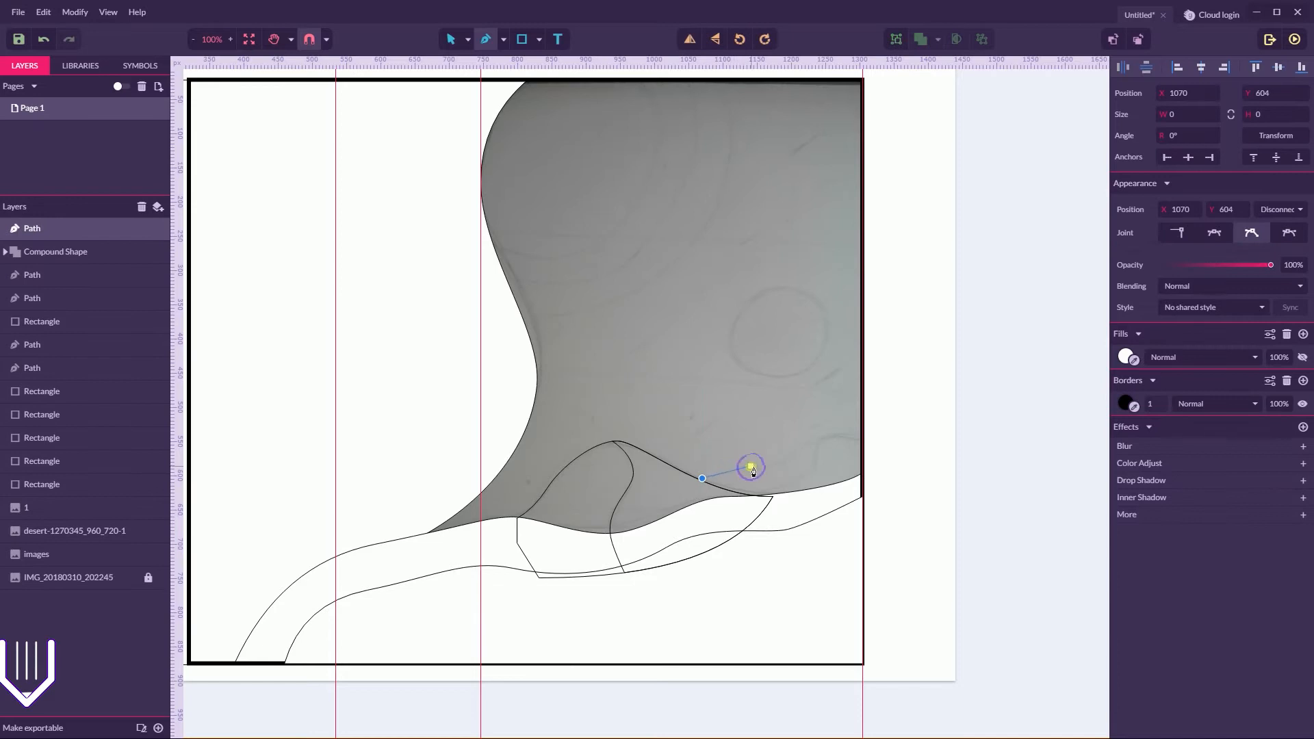
{"action": "left_click_drag", "start_coordinate": [750, 466], "coordinate": [770, 467]}
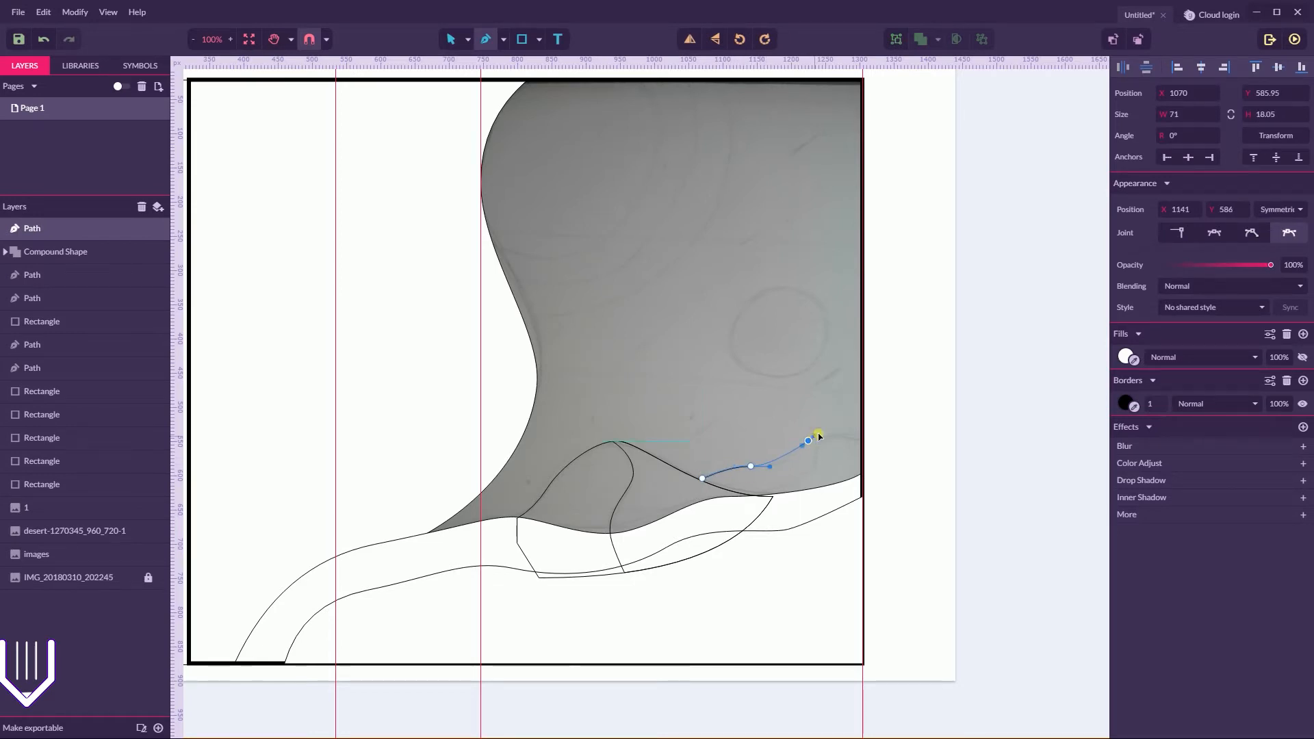
{"action": "left_click_drag", "start_coordinate": [828, 431], "coordinate": [828, 430]}
{"action": "left_click", "coordinate": [863, 441]}
{"action": "left_click", "coordinate": [862, 496]}
{"action": "left_click", "coordinate": [773, 518]}
{"action": "left_click", "coordinate": [730, 506]}
{"action": "left_click", "coordinate": [730, 491]}
{"action": "left_click_drag", "start_coordinate": [702, 477], "coordinate": [695, 478]}
- Select the smaller hill path as a whole object and remove its fill
{"action": "left_click", "coordinate": [468, 39]}
{"action": "left_click", "coordinate": [495, 80]}
{"action": "left_click", "coordinate": [725, 481]}
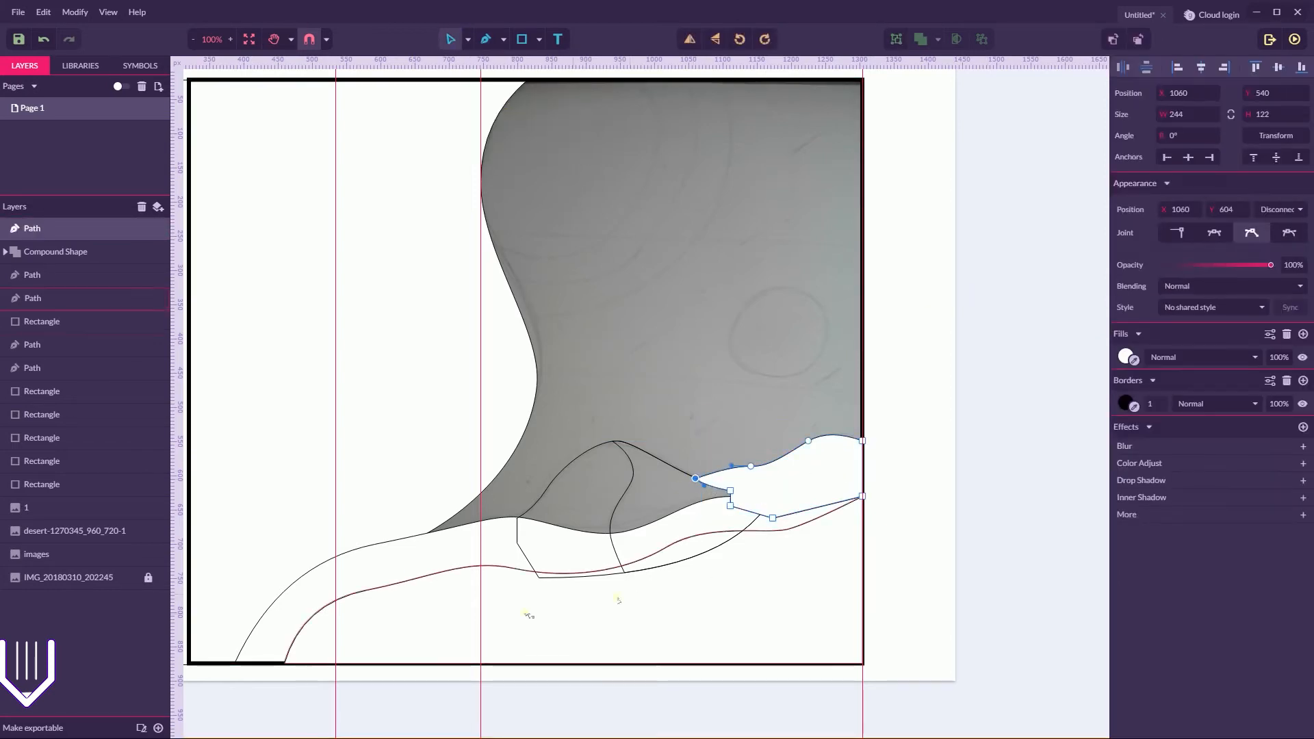
{"action": "left_click", "coordinate": [758, 520]}
{"action": "left_click", "coordinate": [468, 39]}
{"action": "left_click", "coordinate": [494, 62]}
{"action": "left_click", "coordinate": [787, 473]}
{"action": "left_click", "coordinate": [1287, 305]}
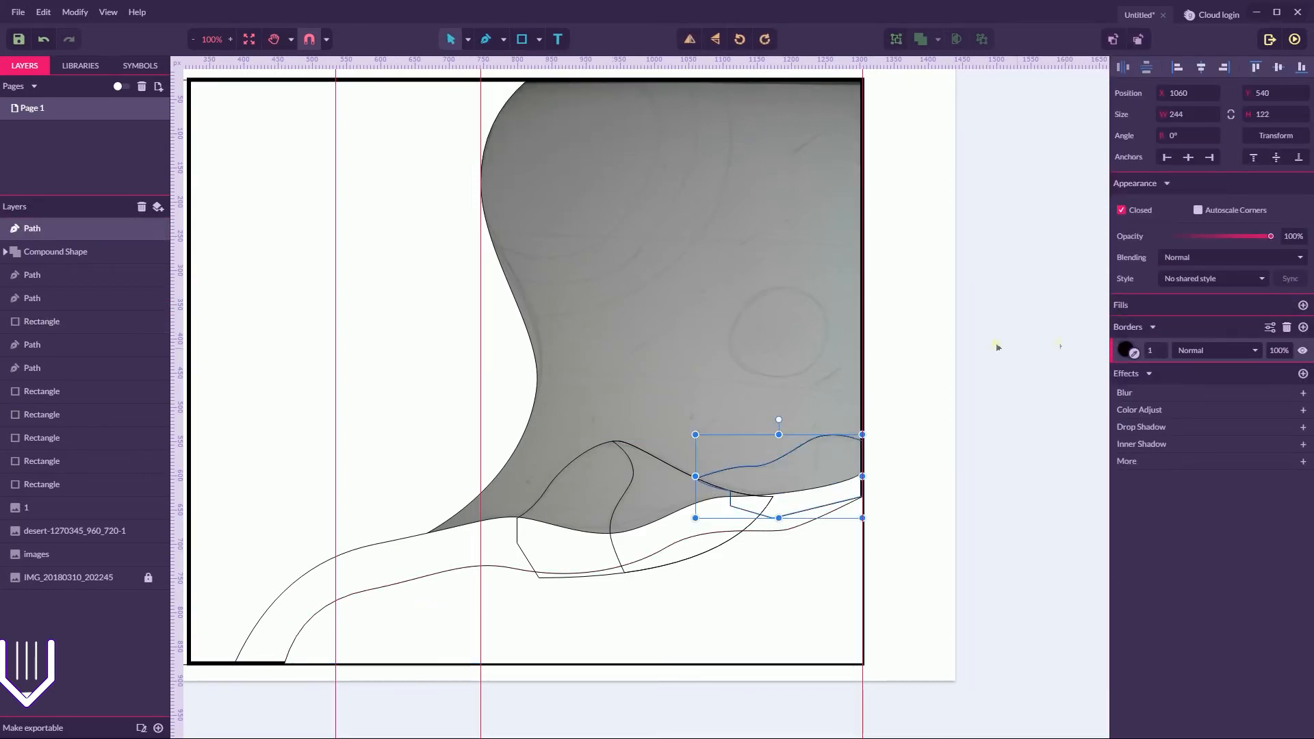
- Trace the smaller hill's shadow line down from its peak with the Pen tool and close the path around the left slope
{"action": "left_click", "coordinate": [703, 607]}
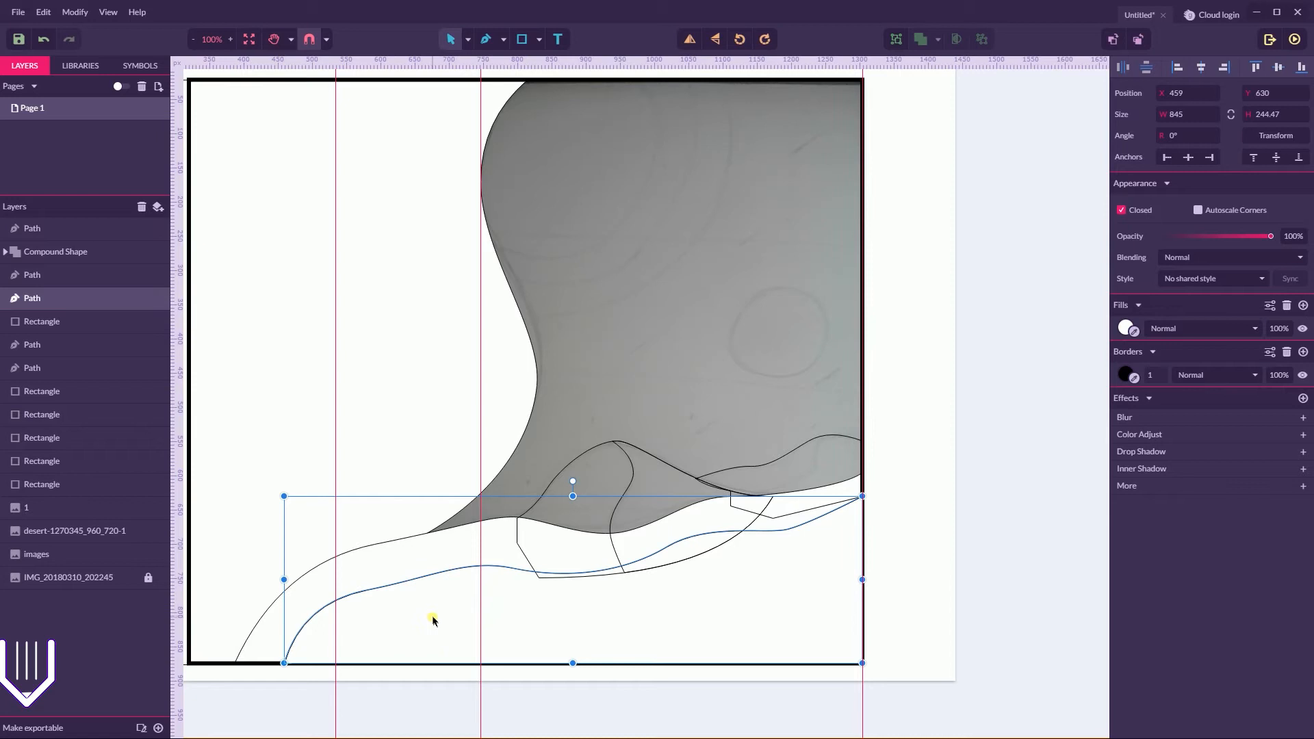
{"action": "left_click", "coordinate": [643, 478]}
{"action": "key", "text": "p"}
{"action": "left_click", "coordinate": [829, 435]}
{"action": "left_click_drag", "start_coordinate": [742, 496], "coordinate": [685, 509]}
{"action": "left_click", "coordinate": [675, 450]}
{"action": "left_click", "coordinate": [757, 416]}
{"action": "left_click", "coordinate": [842, 407]}
{"action": "left_click", "coordinate": [828, 435]}
- Duplicate the smaller hill path in place and combine the copy with its shadow path using Intersection
{"action": "left_click", "coordinate": [450, 39]}
{"action": "left_click", "coordinate": [848, 436]}
{"action": "left_click", "coordinate": [837, 409], "text": "shift"}
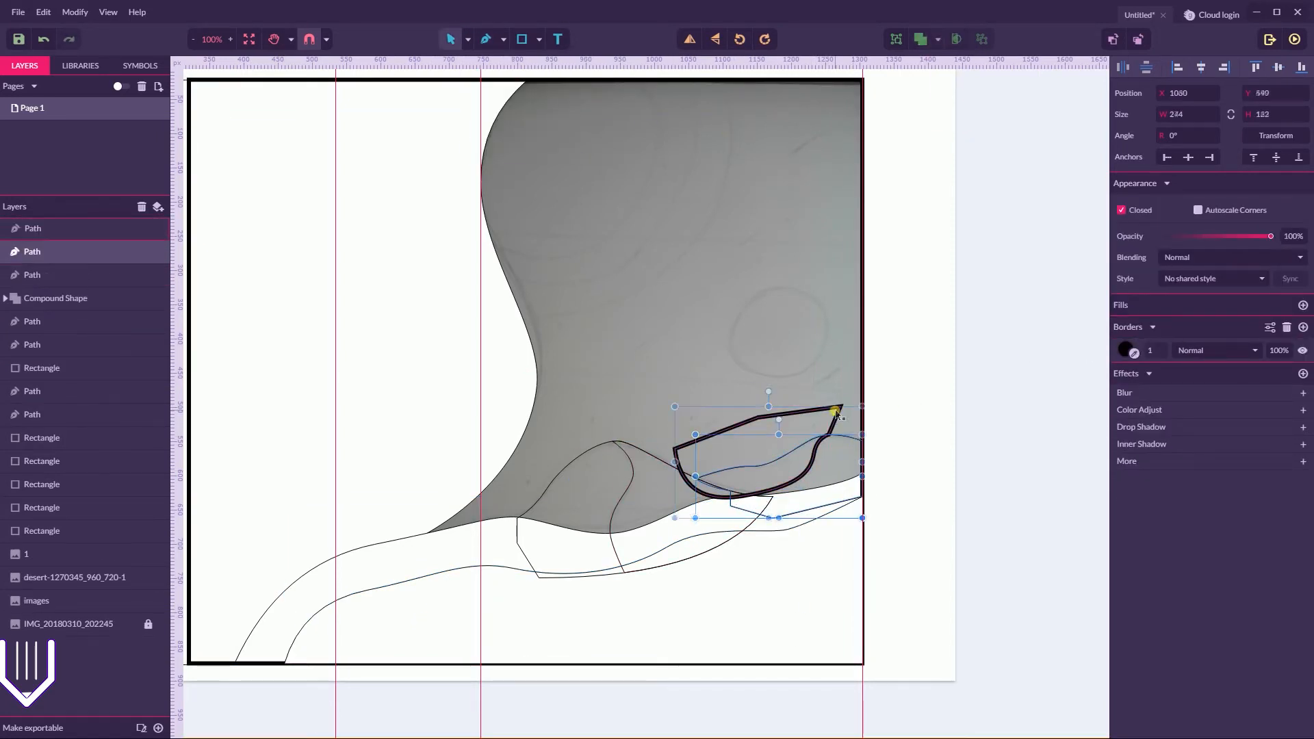
{"action": "left_click", "coordinate": [838, 409], "text": "shift"}
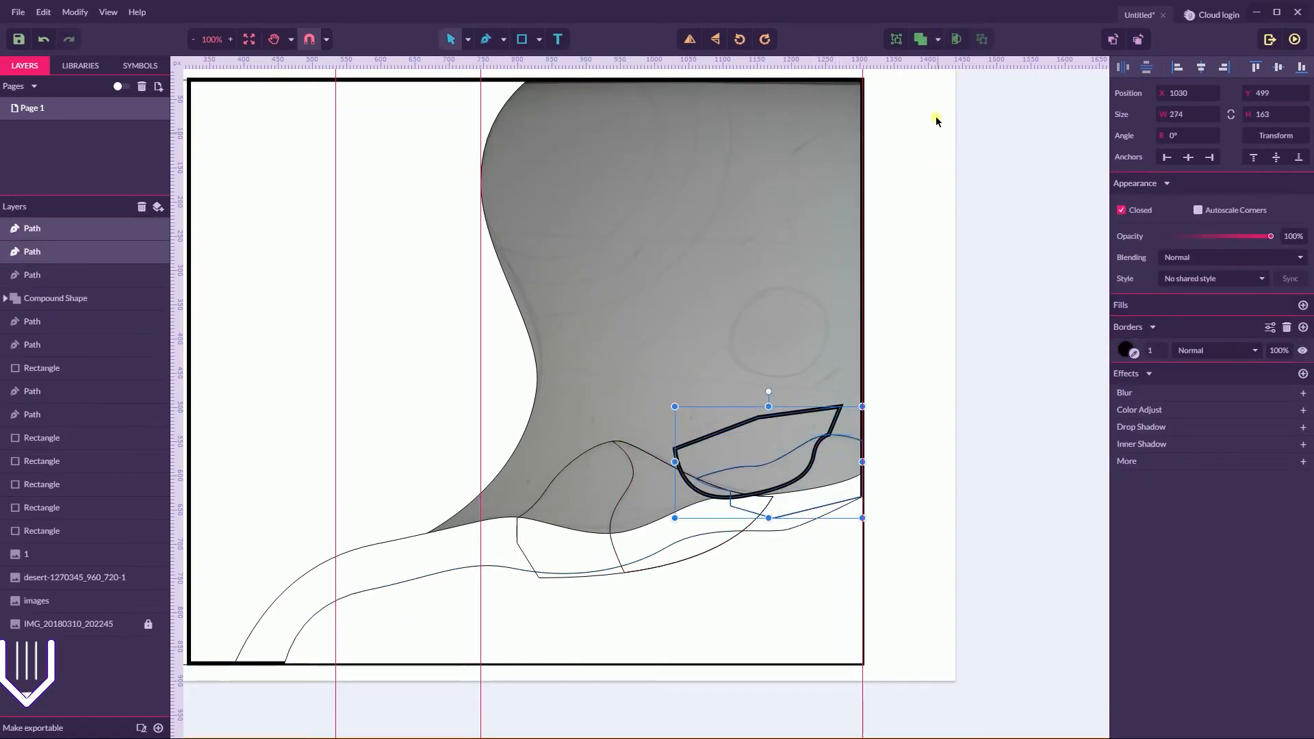
{"action": "left_click", "coordinate": [942, 42]}
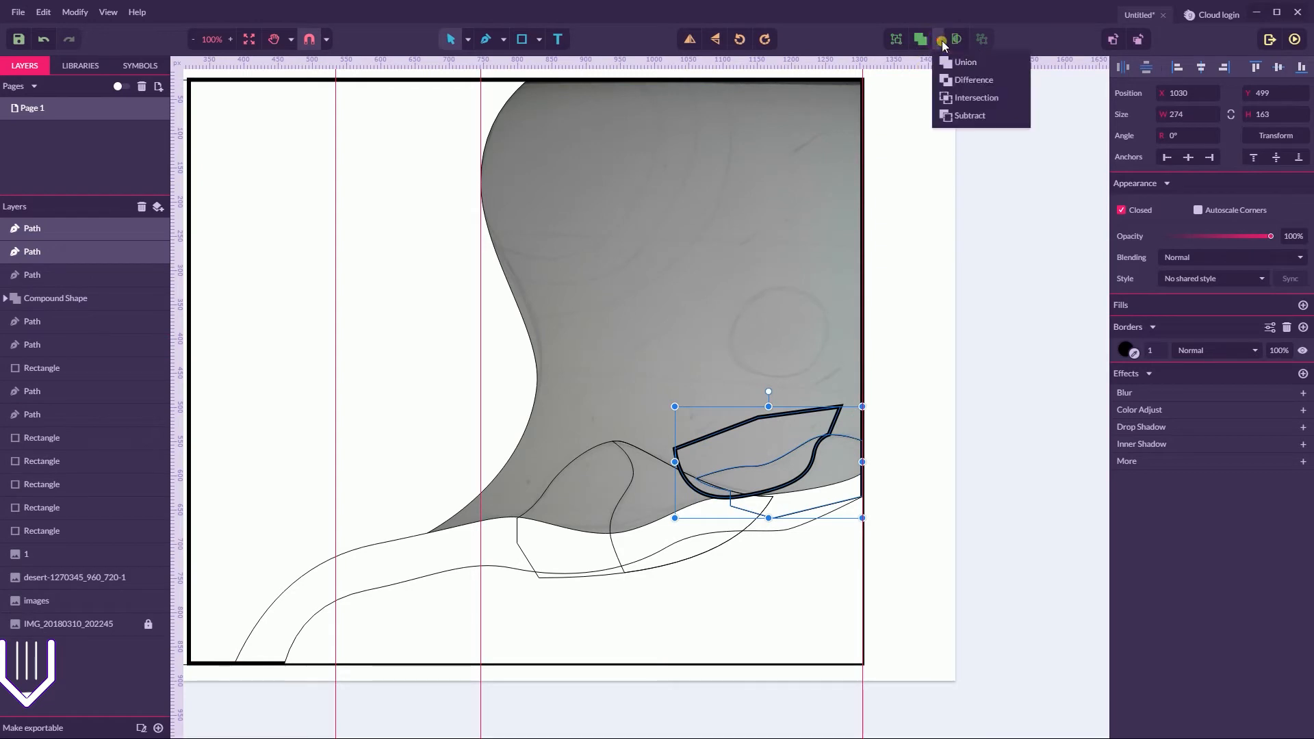
{"action": "left_click", "coordinate": [962, 97]}
{"action": "left_click", "coordinate": [909, 338]}
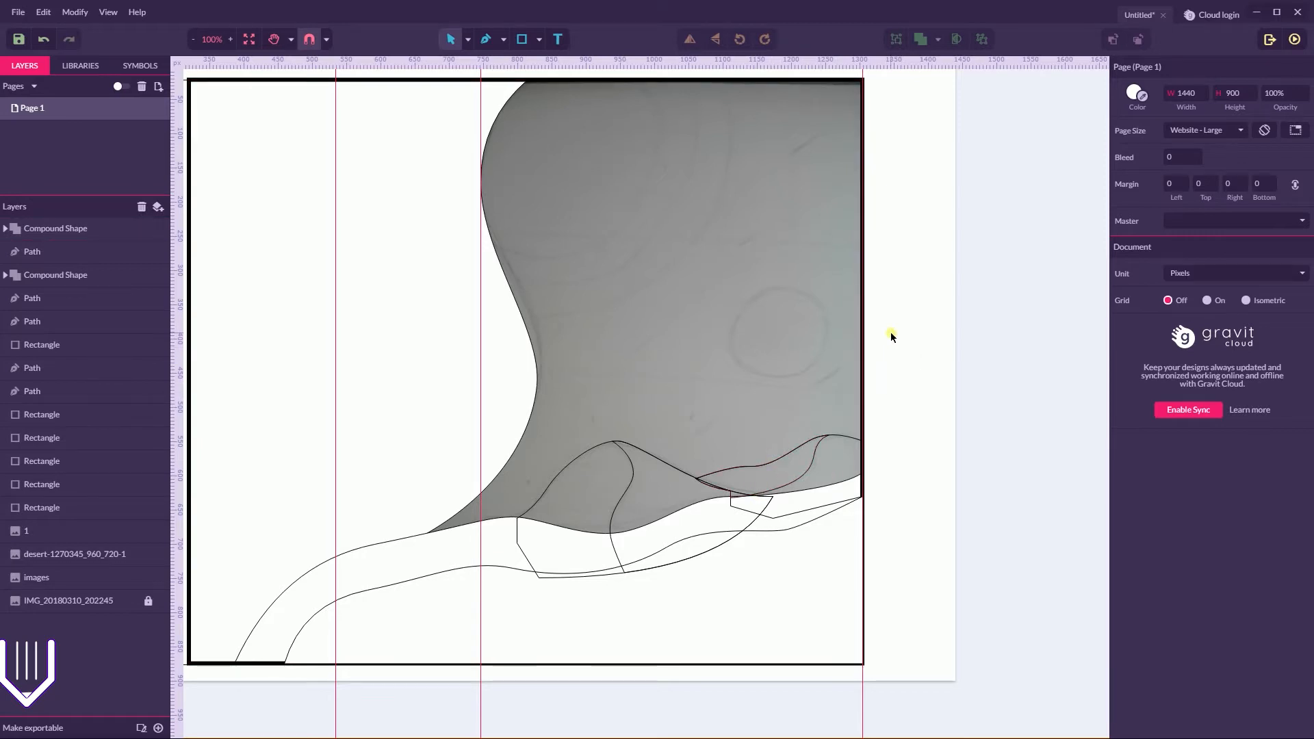
- Draw a circle about 142 × 142 px with the Ellipse tool over the sketched sun above the hills
{"action": "left_click", "coordinate": [539, 39]}
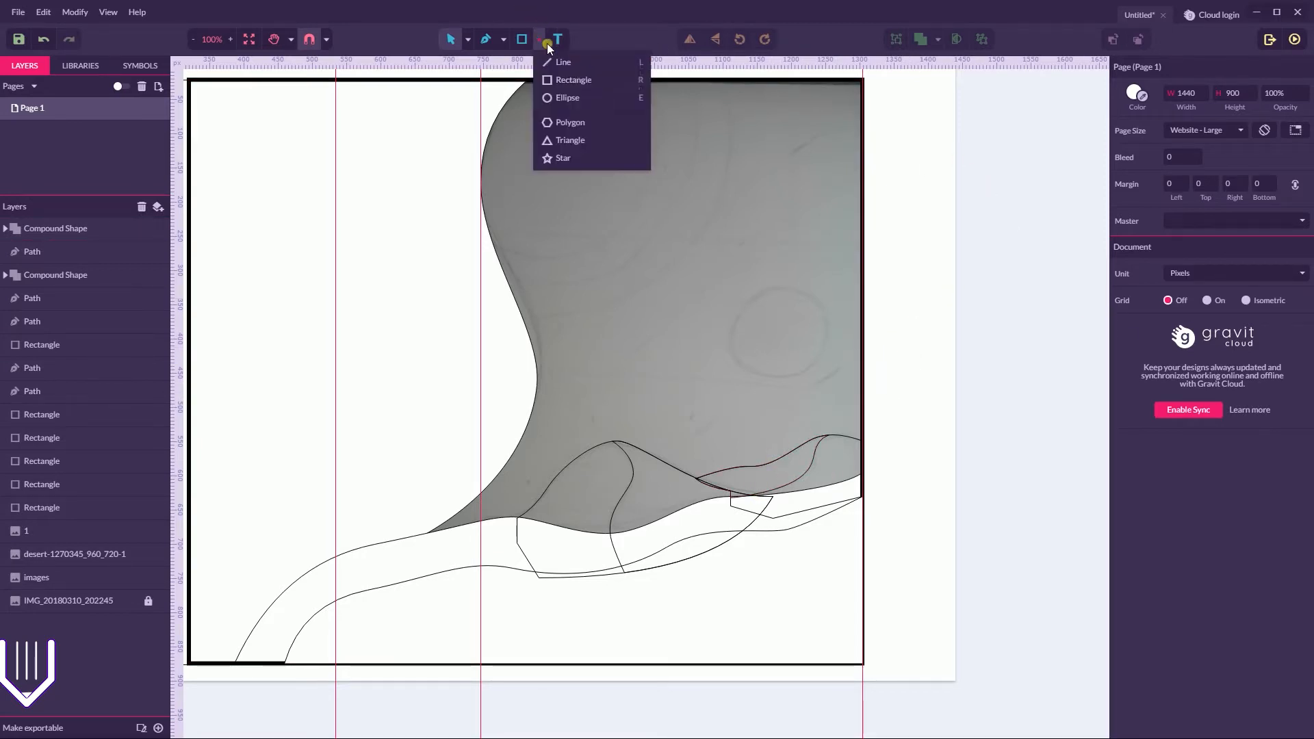
{"action": "left_click", "coordinate": [589, 98]}
{"action": "left_click_drag", "start_coordinate": [787, 342], "coordinate": [824, 389]}
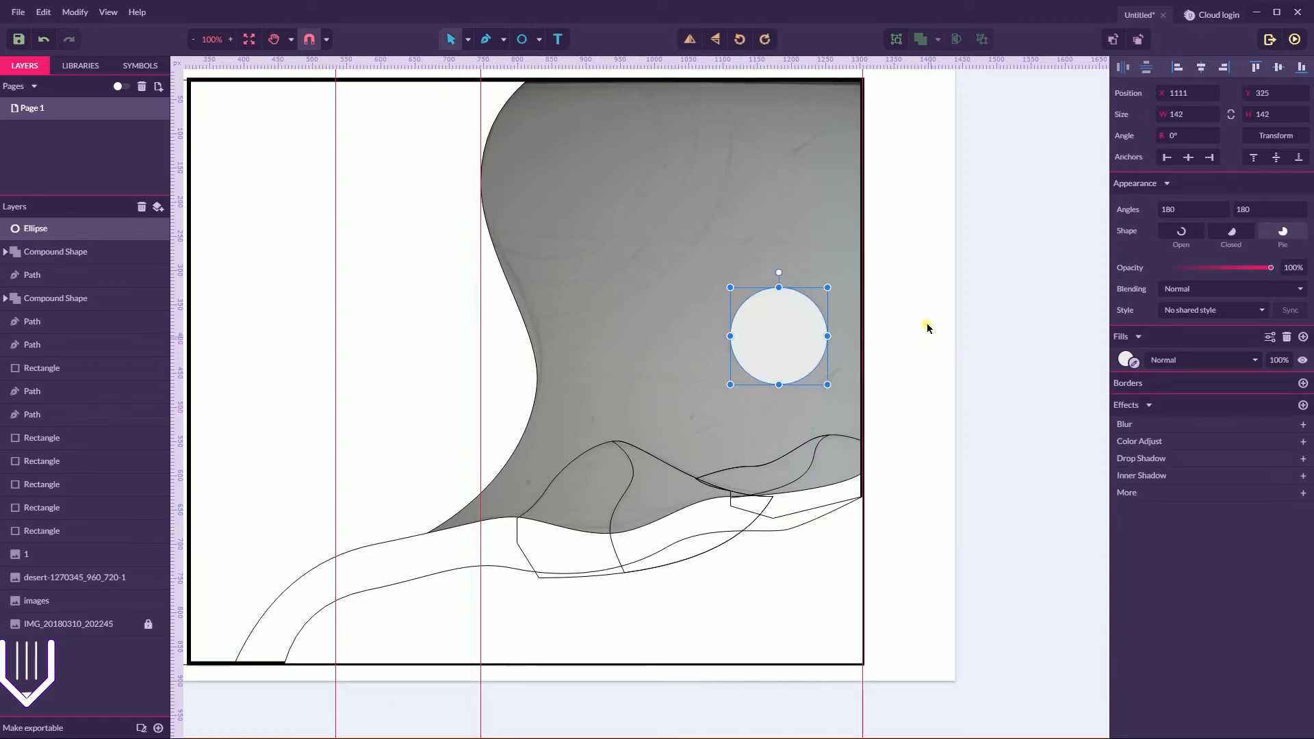
{"action": "left_click", "coordinate": [917, 302]}
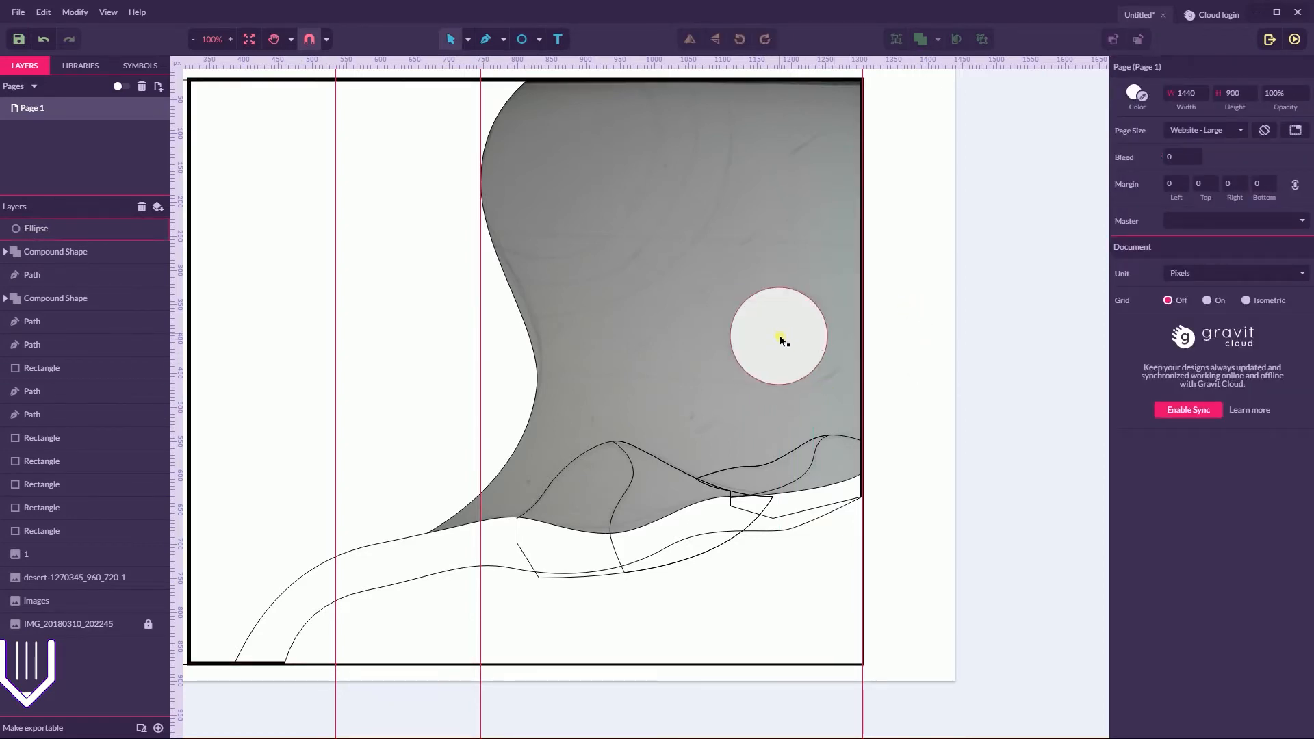
- Duplicate the sun circle to the frame's upper area and enlarge the copy to about 426 × 426 px, overlapping the frame's top edge
{"action": "left_click_drag", "start_coordinate": [778, 339], "coordinate": [553, 159]}
{"action": "scroll", "coordinate": [637, 178], "scroll_direction": "up", "scroll_amount": 5}
{"action": "mouse_move", "coordinate": [613, 319]}
{"action": "left_mouse_down"}
{"action": "mouse_move", "coordinate": [701, 247]}
{"action": "mouse_move", "coordinate": [630, 329]}
{"action": "mouse_move", "coordinate": [615, 309]}
{"action": "left_mouse_up"}
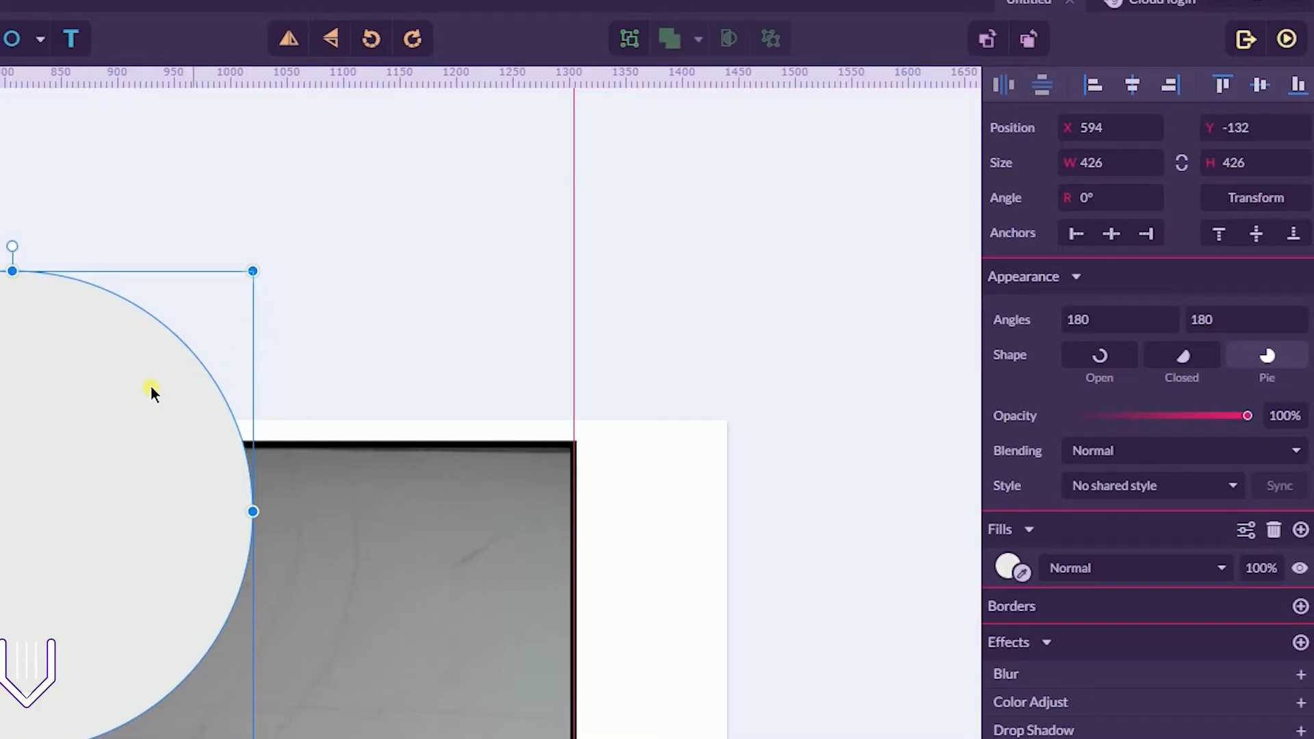
- Transform the large circle with 120% width and height scaling and 3 copies to build concentric rings
{"action": "left_click", "coordinate": [1245, 195]}
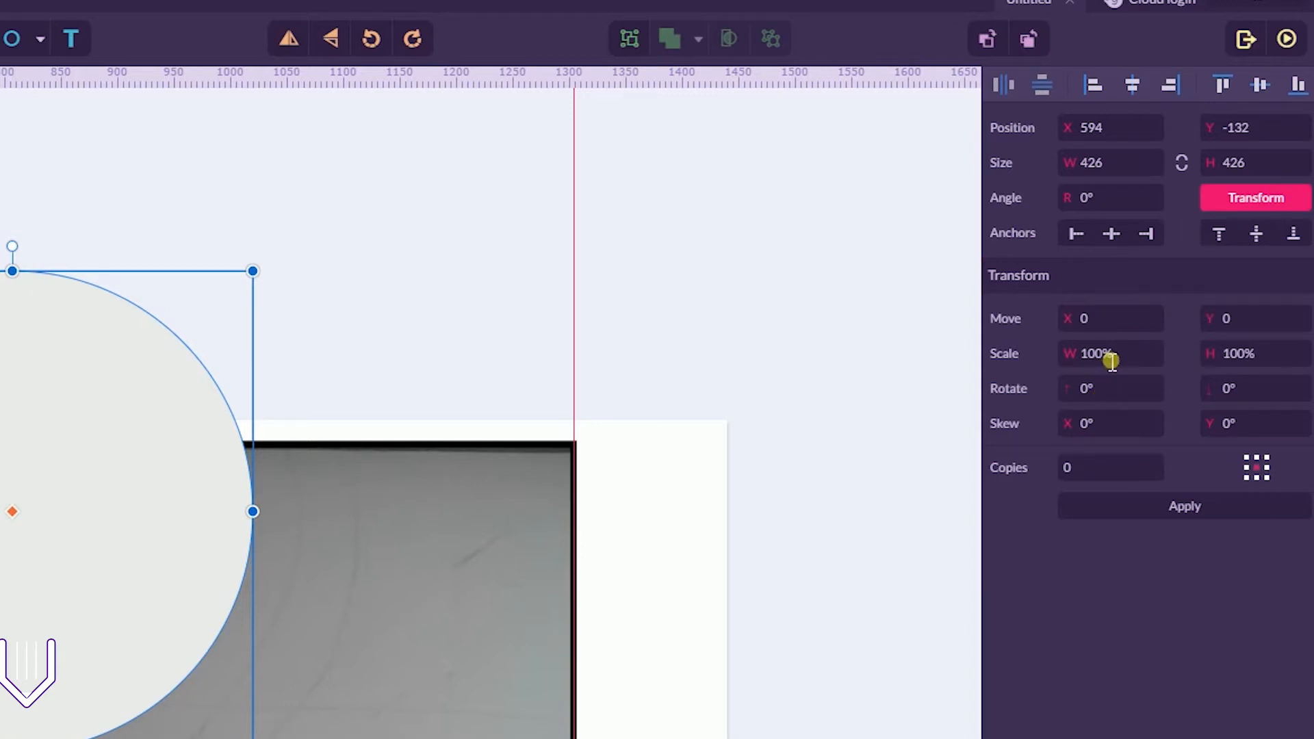
{"action": "left_click_drag", "start_coordinate": [1112, 361], "coordinate": [1050, 358]}
{"action": "type", "text": "12"}
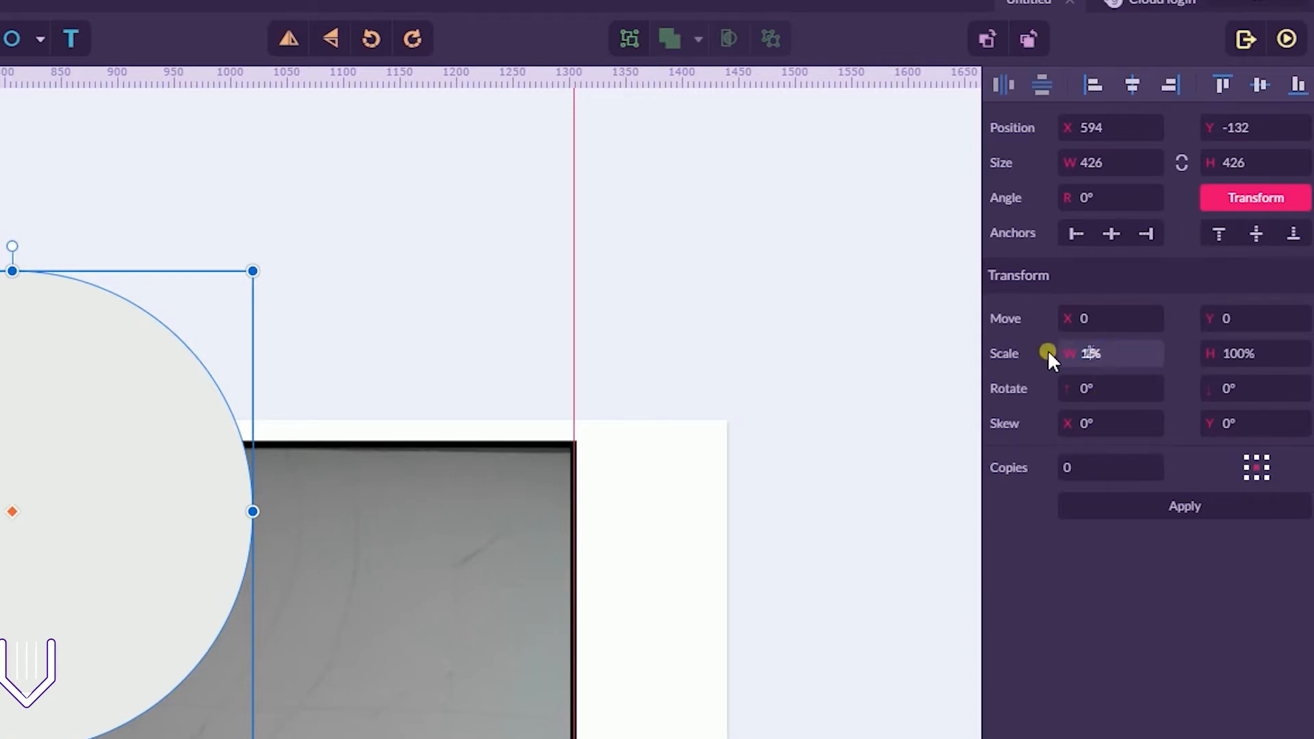
{"action": "type", "text": "0"}
{"action": "left_click", "coordinate": [1254, 365]}
{"action": "left_click_drag", "start_coordinate": [1254, 365], "coordinate": [1228, 367]}
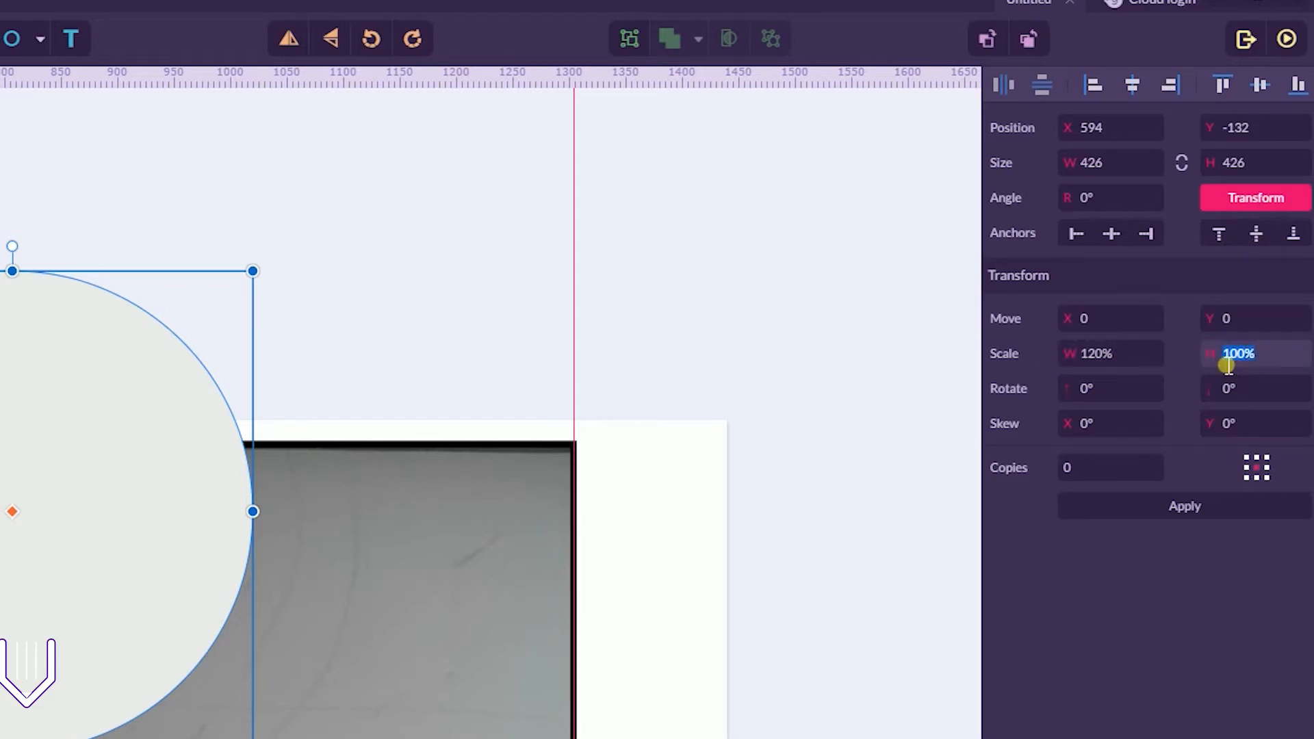
{"action": "type", "text": "120"}
{"action": "left_click", "coordinate": [1096, 473]}
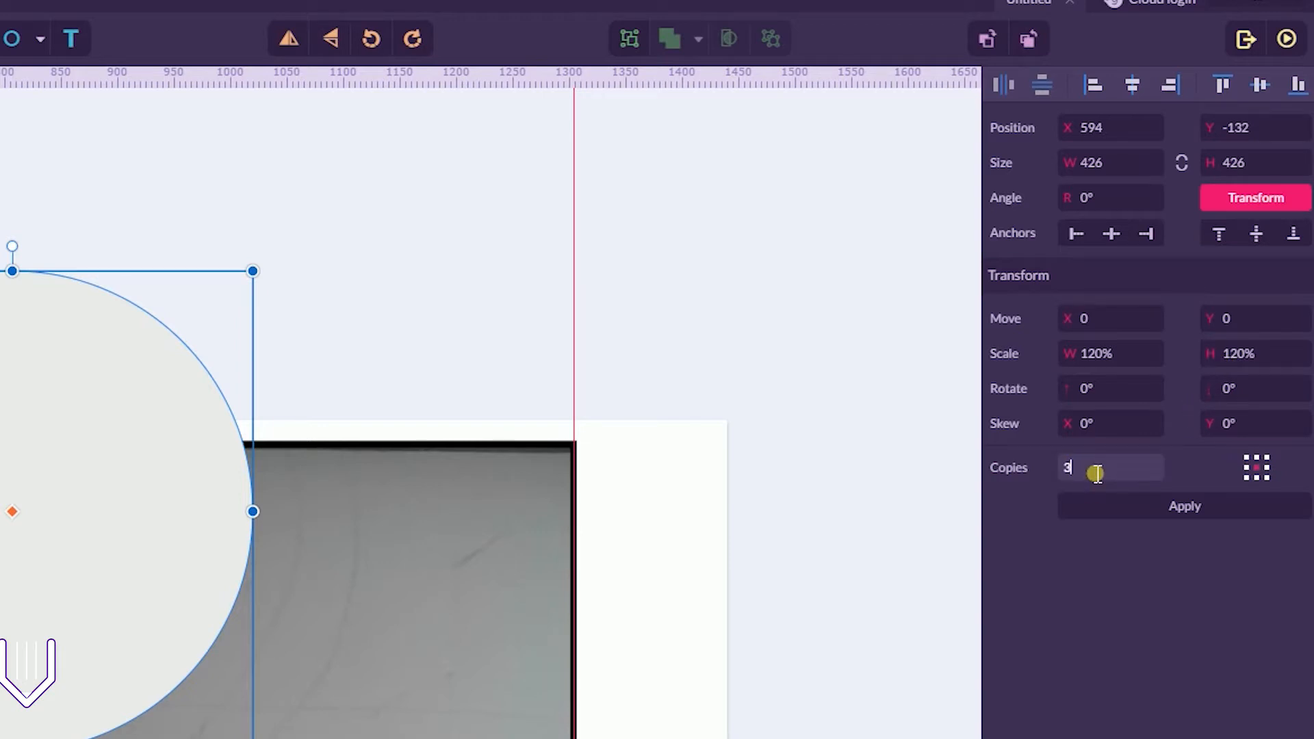
{"action": "left_click", "coordinate": [1111, 512]}
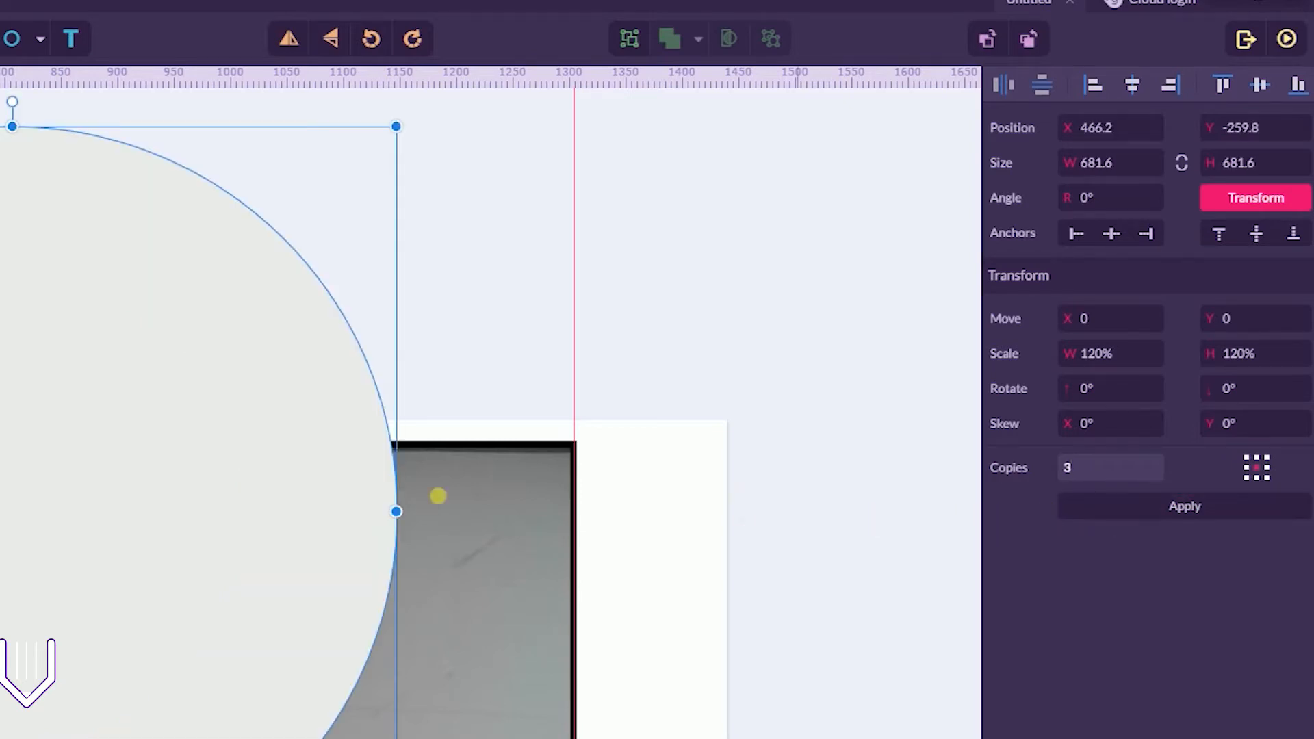
- Select all four concentric circles and fill them with the light orange sampled from the palette square
{"action": "left_click", "coordinate": [177, 452]}
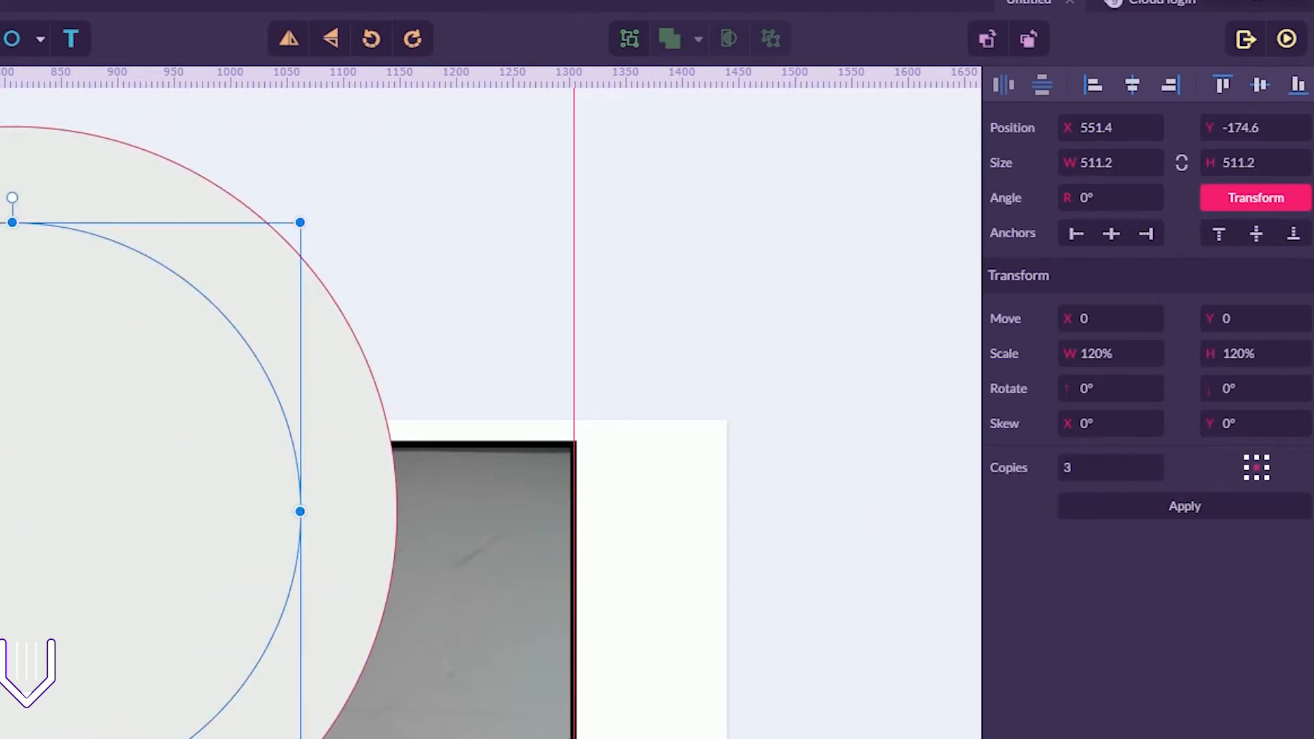
{"action": "left_click_drag", "start_coordinate": [531, 167], "coordinate": [171, 343]}
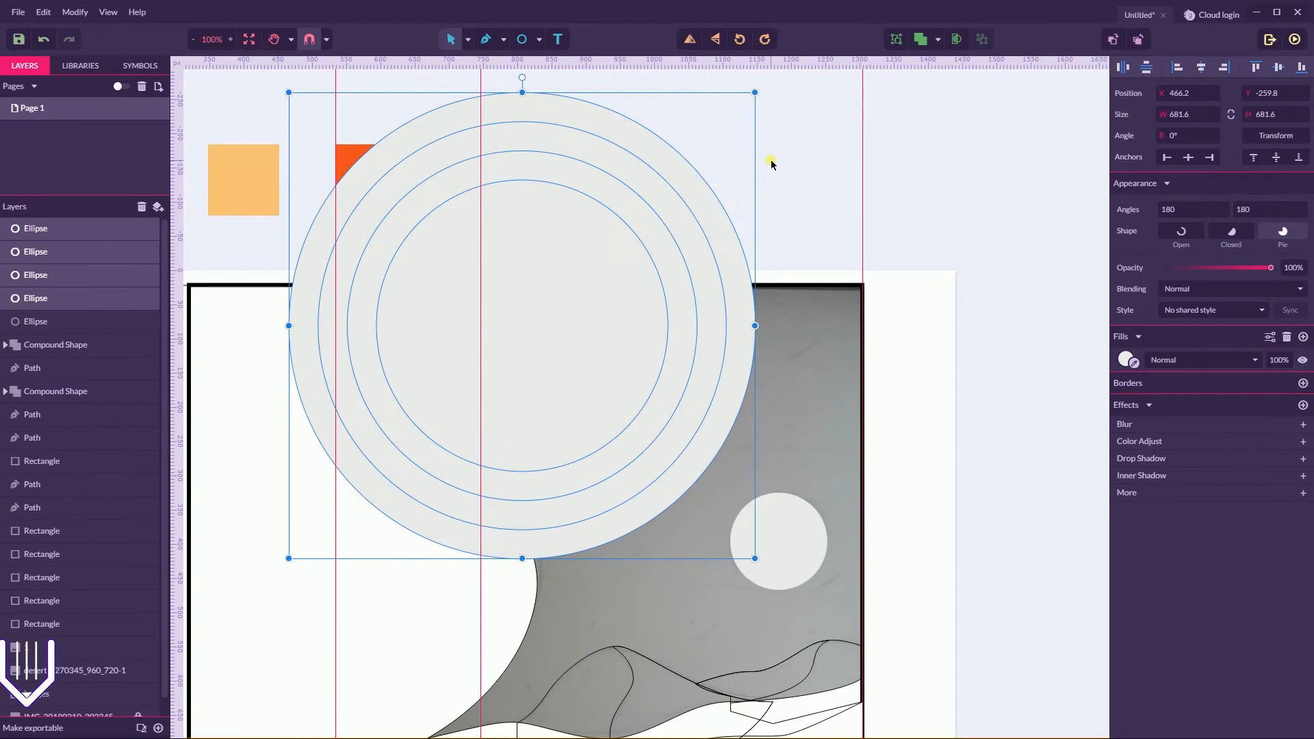
{"action": "key", "text": "space"}
{"action": "left_click_drag", "start_coordinate": [345, 131], "coordinate": [438, 152]}
{"action": "left_click_drag", "start_coordinate": [343, 126], "coordinate": [414, 140]}
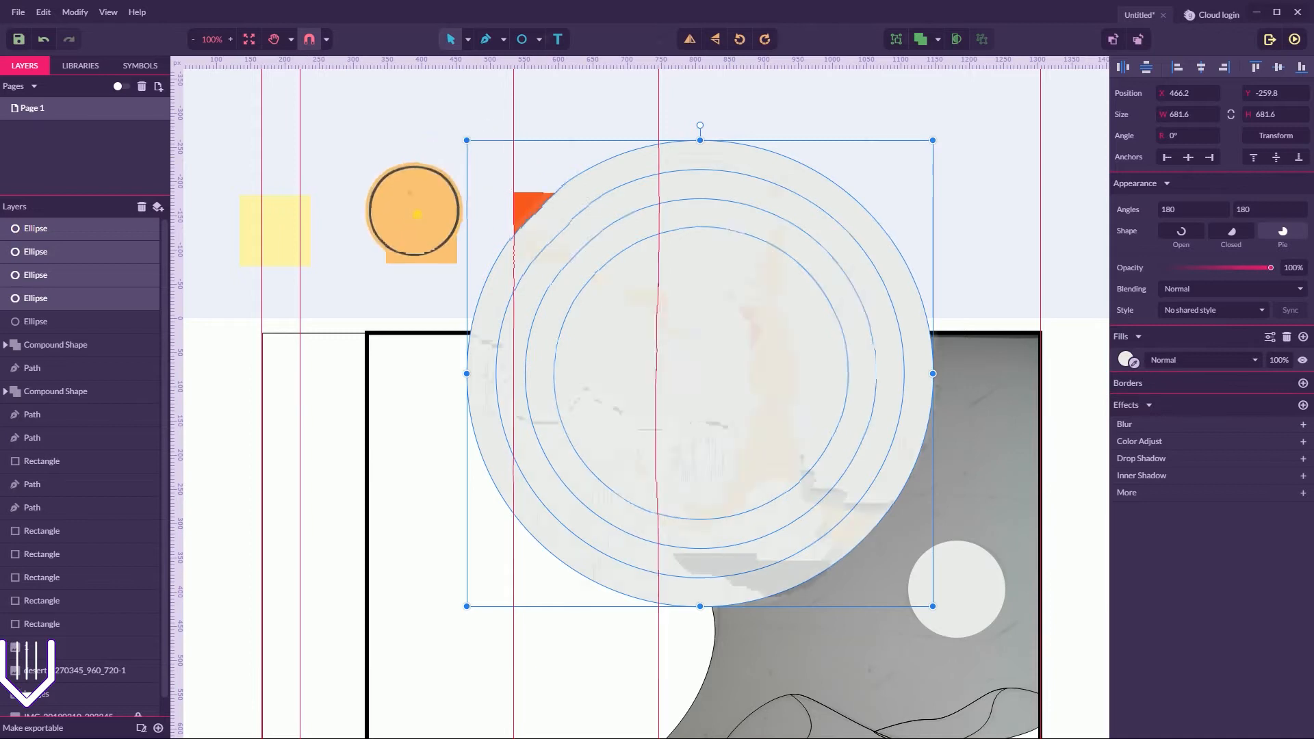
{"action": "left_click", "coordinate": [408, 232]}
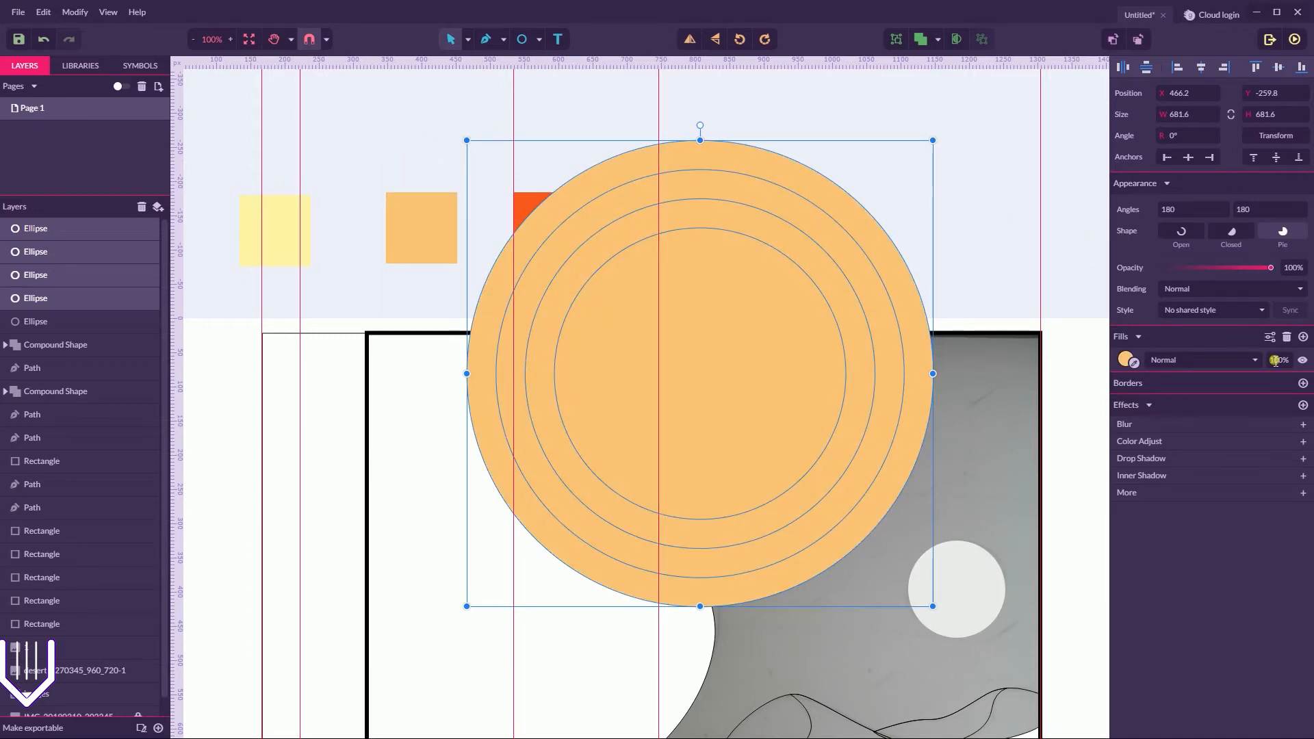
- Lower the opacity of the four concentric circles to 35%
{"action": "left_click_drag", "start_coordinate": [1271, 266], "coordinate": [1197, 273]}
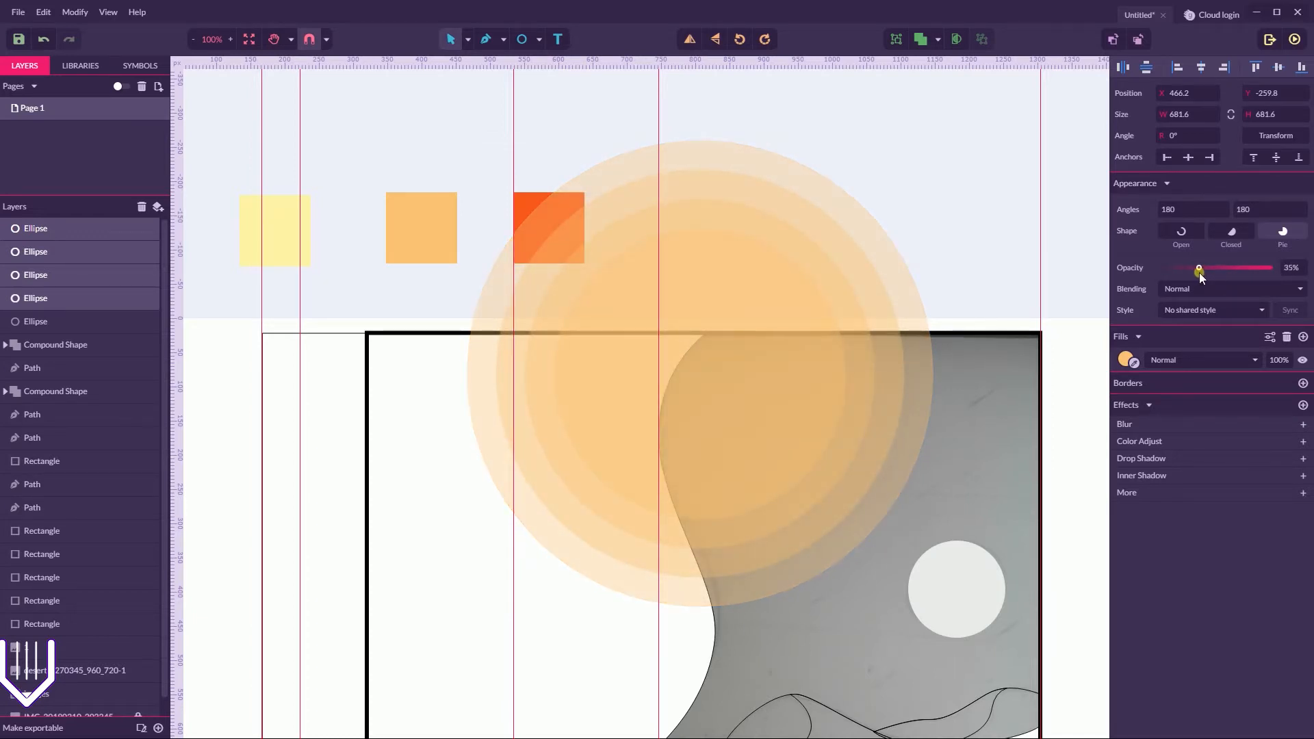
{"action": "left_click_drag", "start_coordinate": [1199, 272], "coordinate": [1199, 272]}
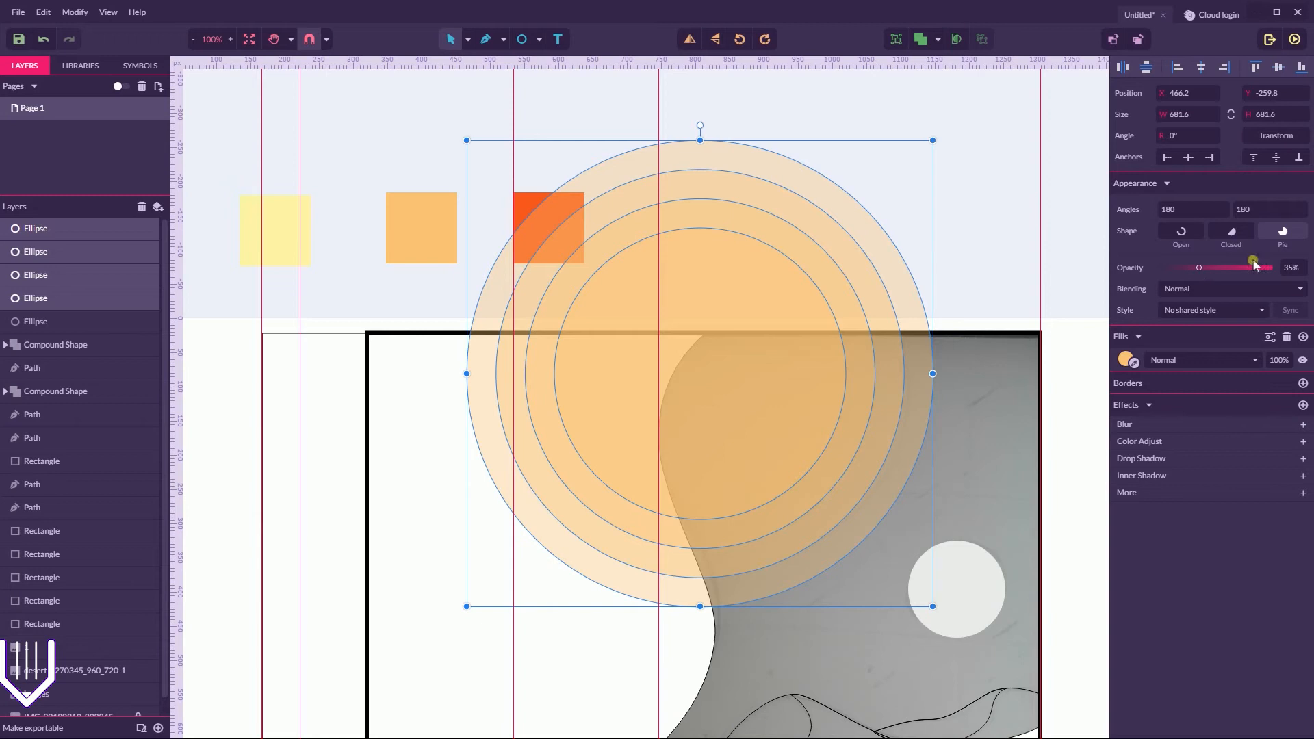
{"action": "left_click", "coordinate": [1197, 289]}
{"action": "left_click", "coordinate": [1197, 289]}
- Create a shared style named "sun" from the concentric circles, including style, fill, border and effects
{"action": "left_click", "coordinate": [1180, 309]}
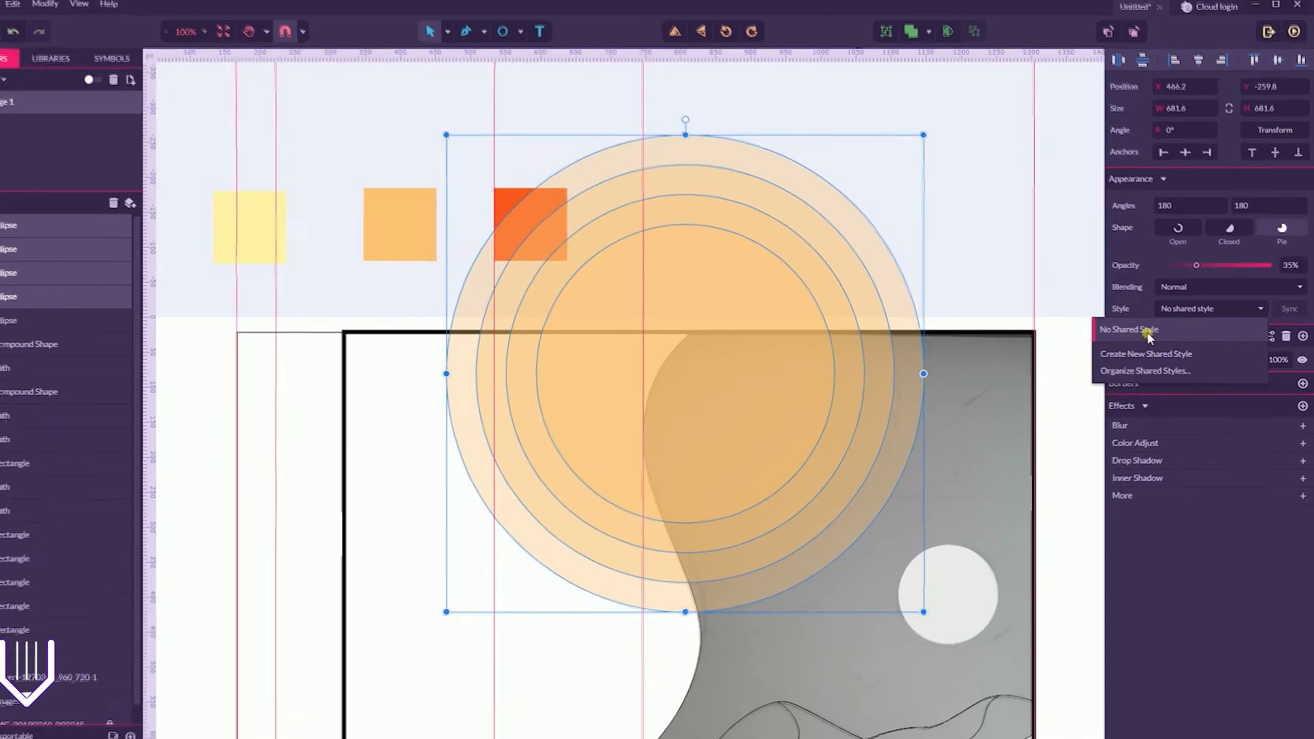
{"action": "left_click", "coordinate": [1150, 337]}
{"action": "left_click", "coordinate": [1156, 303]}
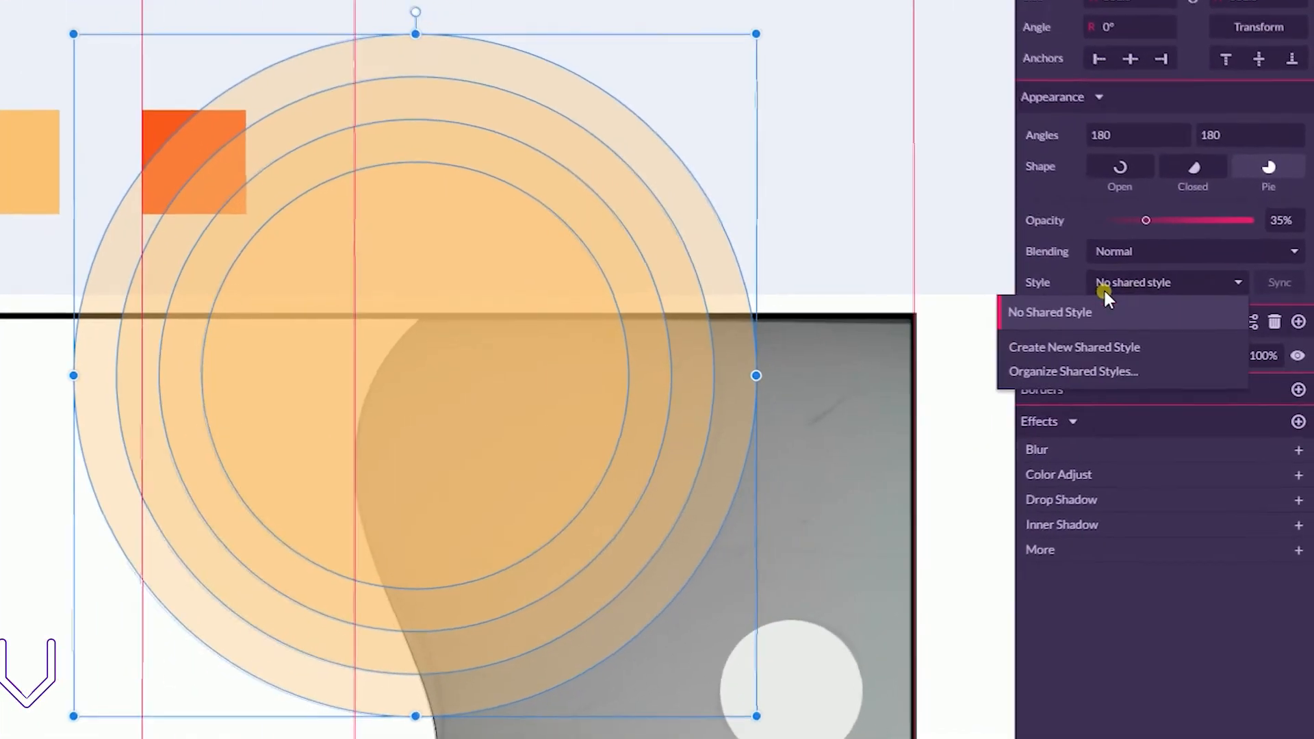
{"action": "left_click", "coordinate": [1038, 346]}
{"action": "left_click_drag", "start_coordinate": [982, 383], "coordinate": [908, 379]}
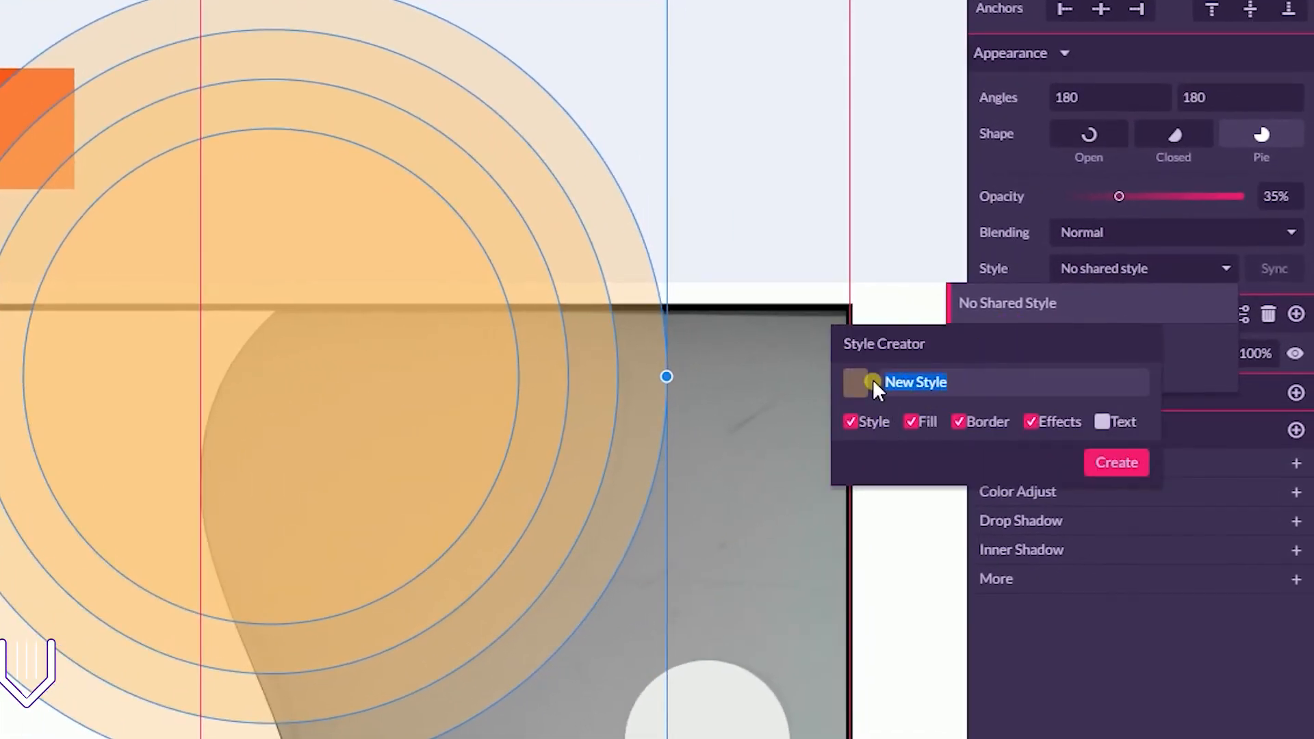
{"action": "key", "text": "BackSpace"}
{"action": "type", "text": "sun"}
{"action": "left_click", "coordinate": [1123, 463]}
{"action": "left_click", "coordinate": [693, 55]}
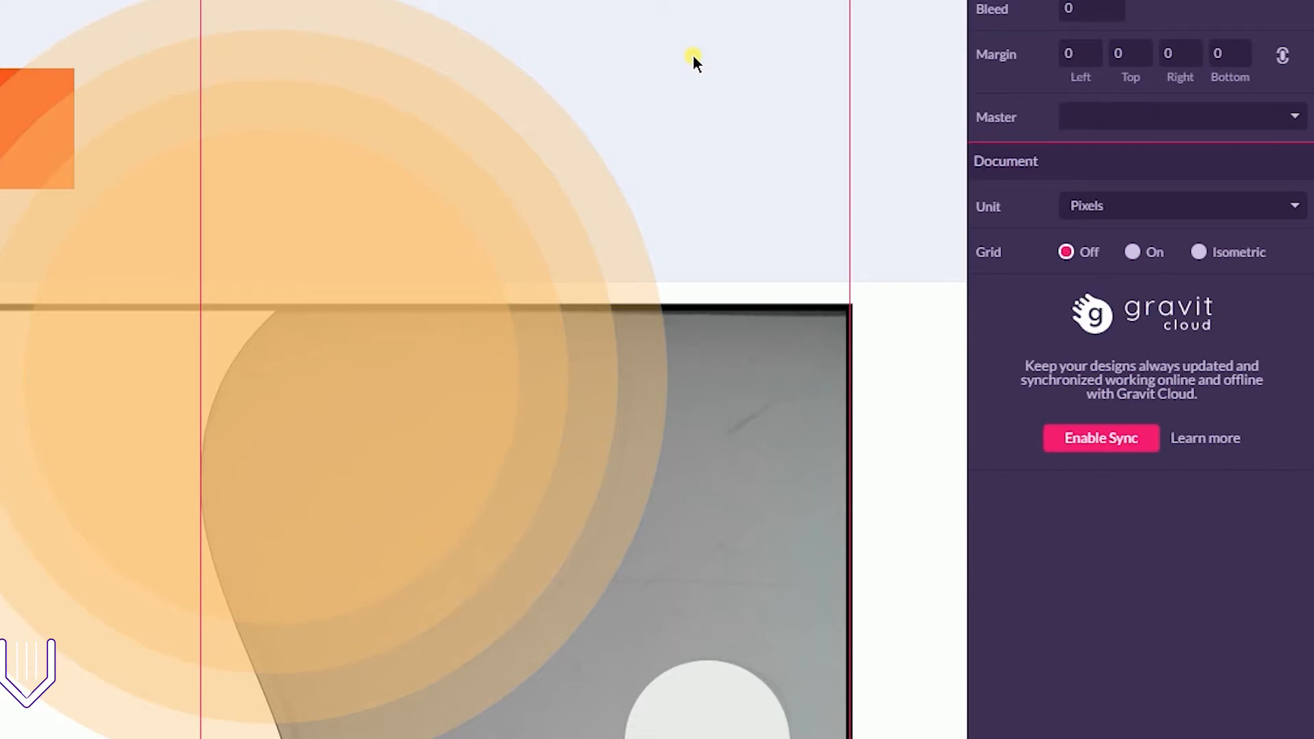
- Remove the border of the 984 × 852.94 px frame rectangle and add a fill to it
{"action": "left_click_drag", "start_coordinate": [706, 51], "coordinate": [253, 0]}
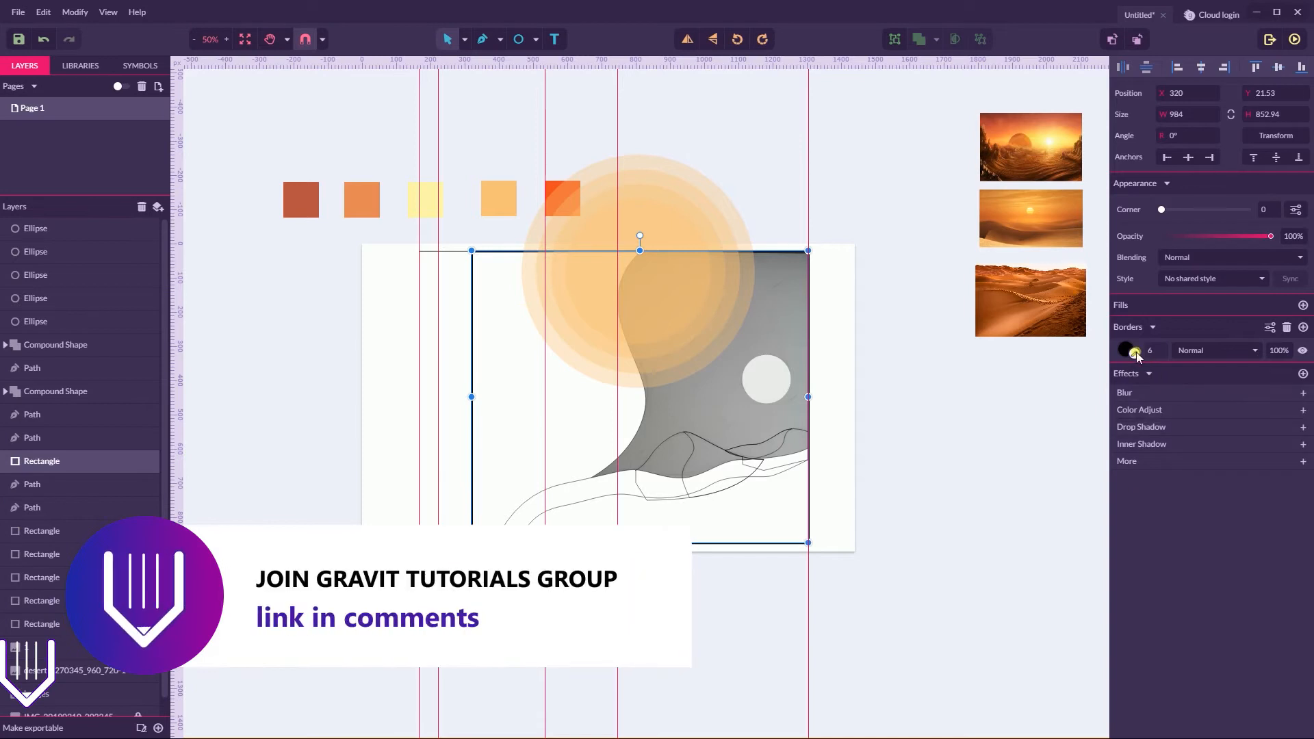
{"action": "left_click", "coordinate": [1135, 354]}
{"action": "left_click", "coordinate": [1135, 354]}
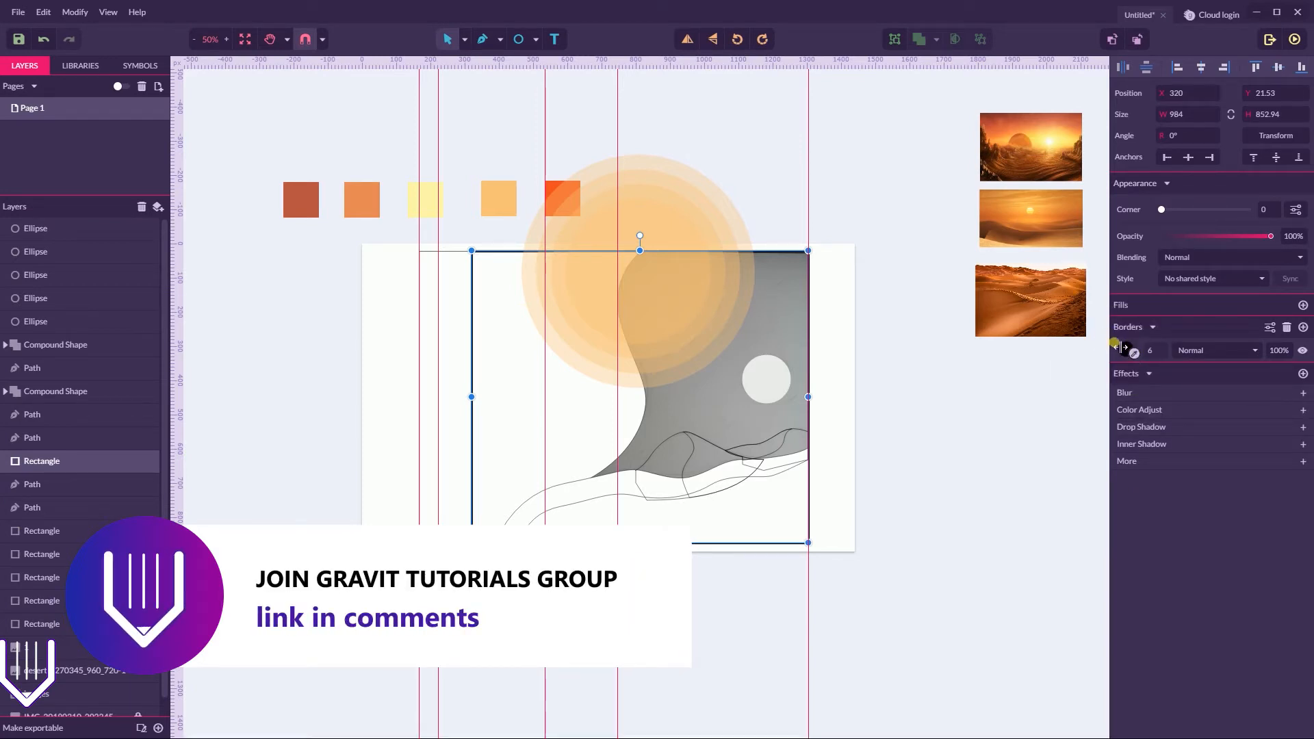
{"action": "left_click", "coordinate": [1286, 327]}
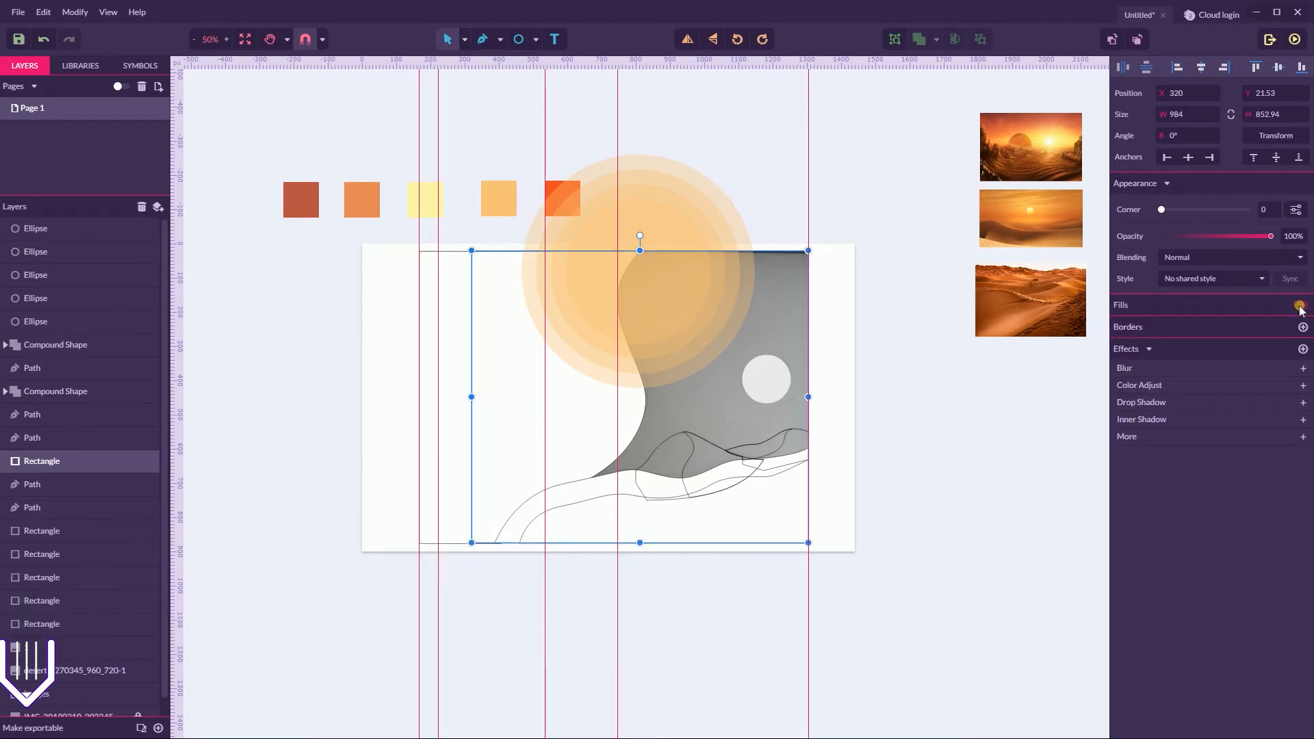
{"action": "left_click", "coordinate": [1301, 306]}
- Change the frame's fill to a linear gradient and angle it steeply from the top edge down towards the dunes
{"action": "left_click", "coordinate": [1134, 332]}
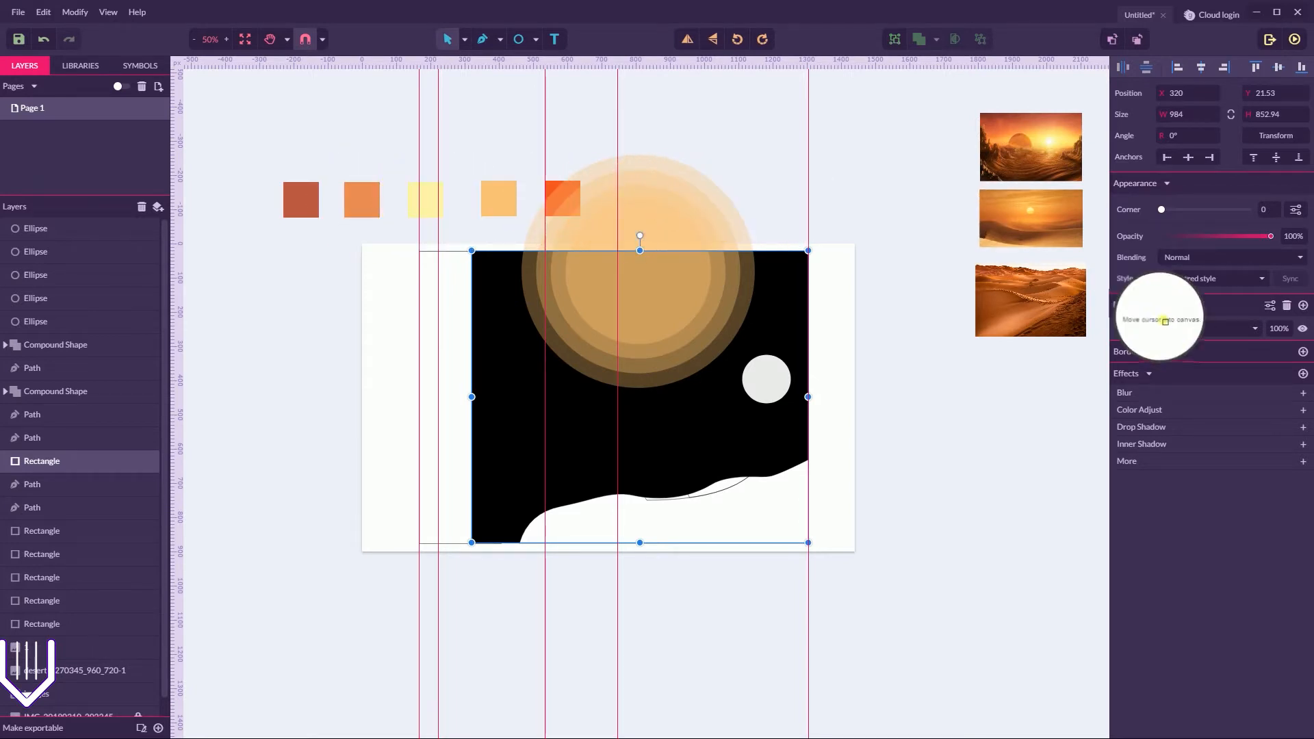
{"action": "left_click", "coordinate": [1126, 329]}
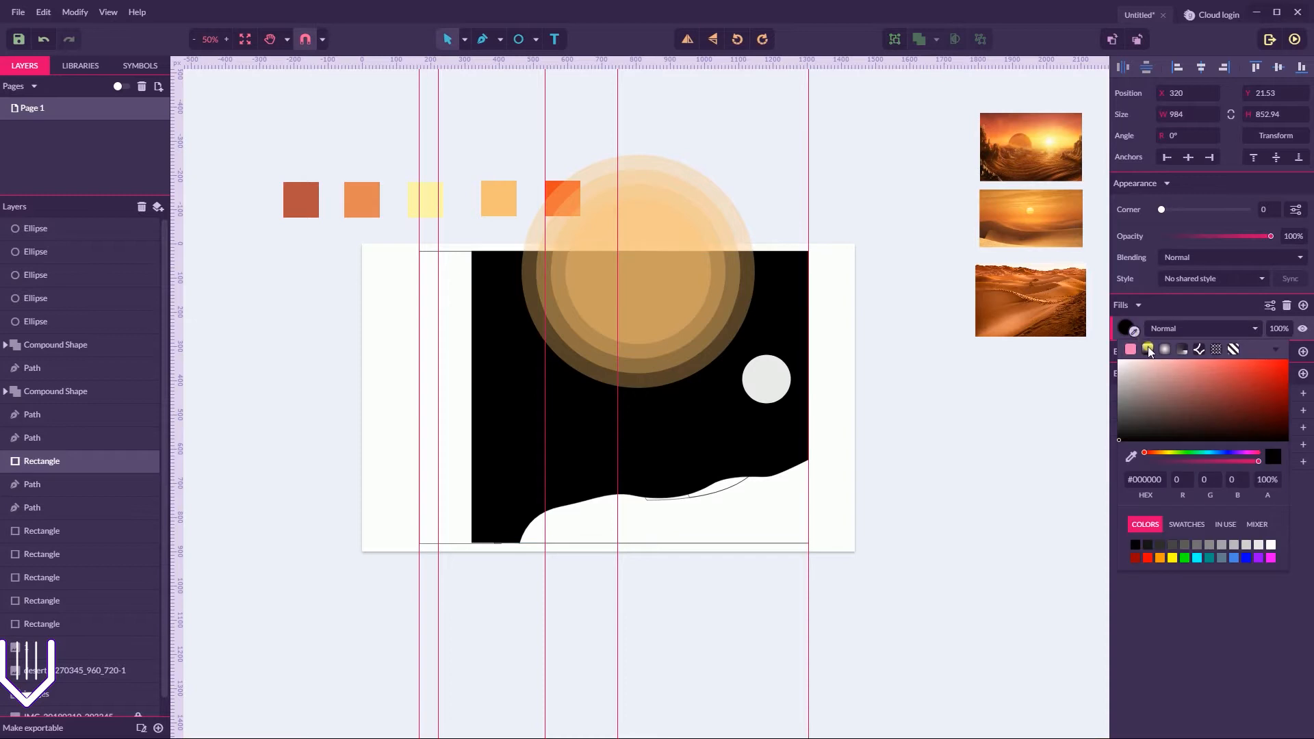
{"action": "left_click", "coordinate": [1149, 350]}
{"action": "left_click_drag", "start_coordinate": [808, 403], "coordinate": [710, 526]}
{"action": "left_click_drag", "start_coordinate": [471, 400], "coordinate": [656, 254]}
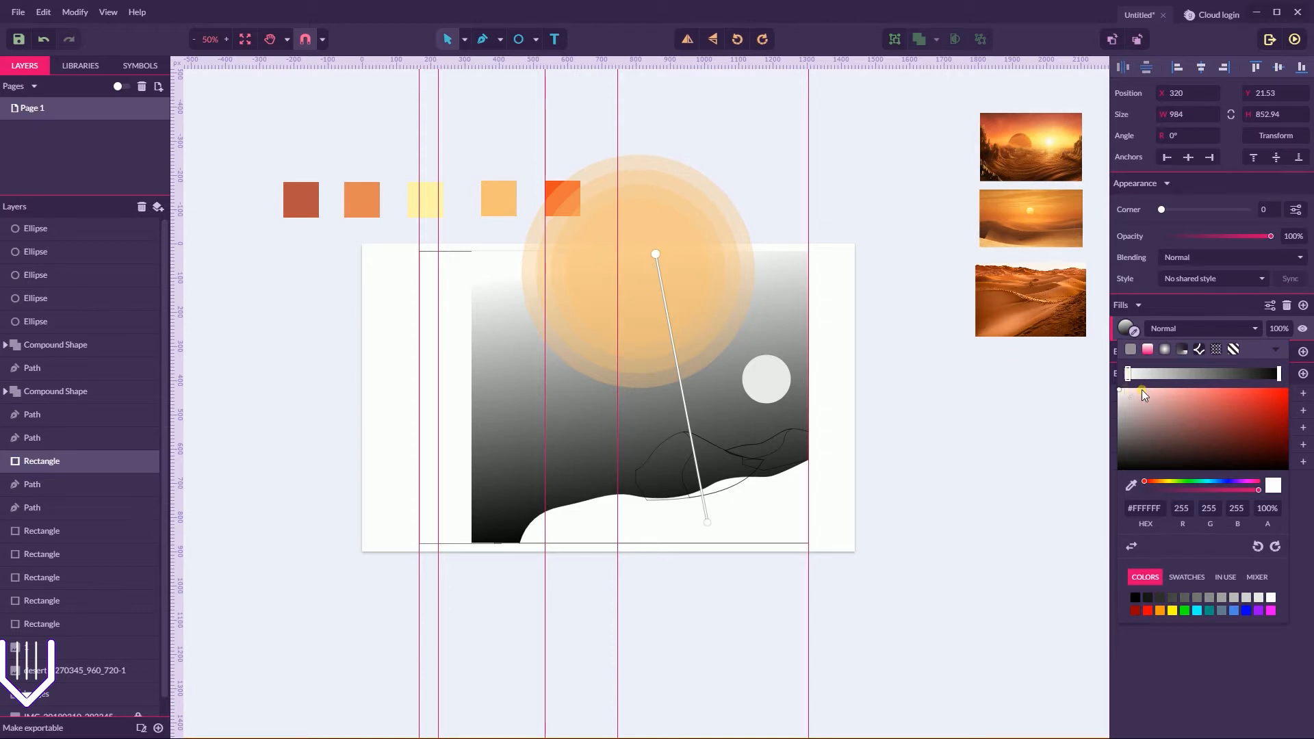
- Set the gradient's upper colour stop to the pale yellow sampled from the palette square, #FEF7A8
{"action": "left_click", "coordinate": [1134, 334]}
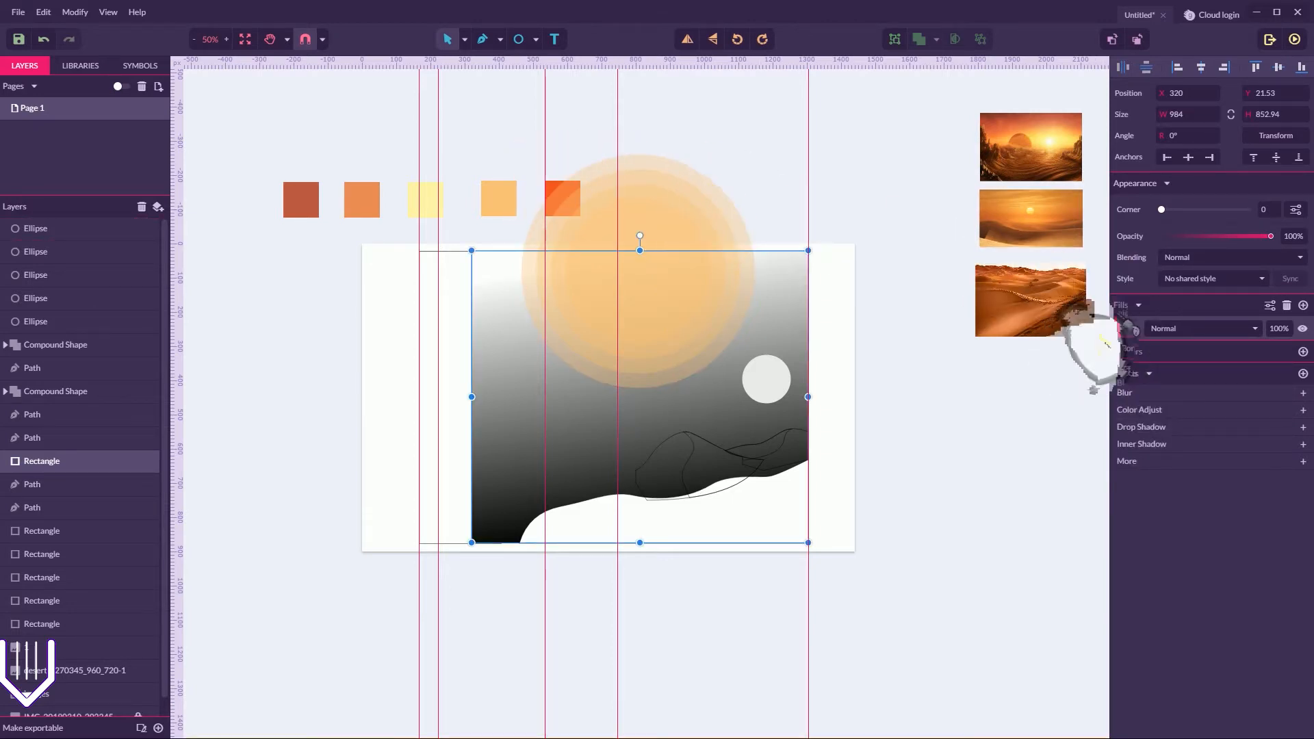
{"action": "left_click", "coordinate": [1126, 328]}
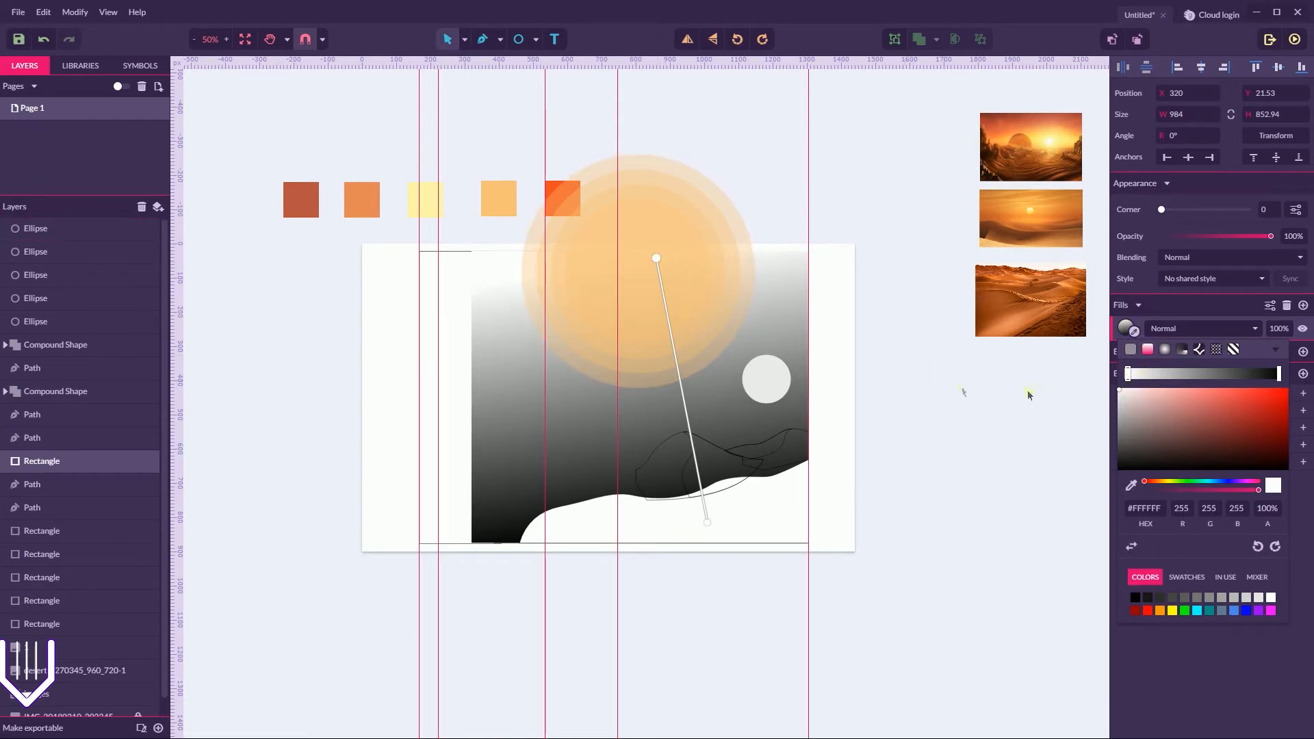
{"action": "left_click", "coordinate": [1136, 334]}
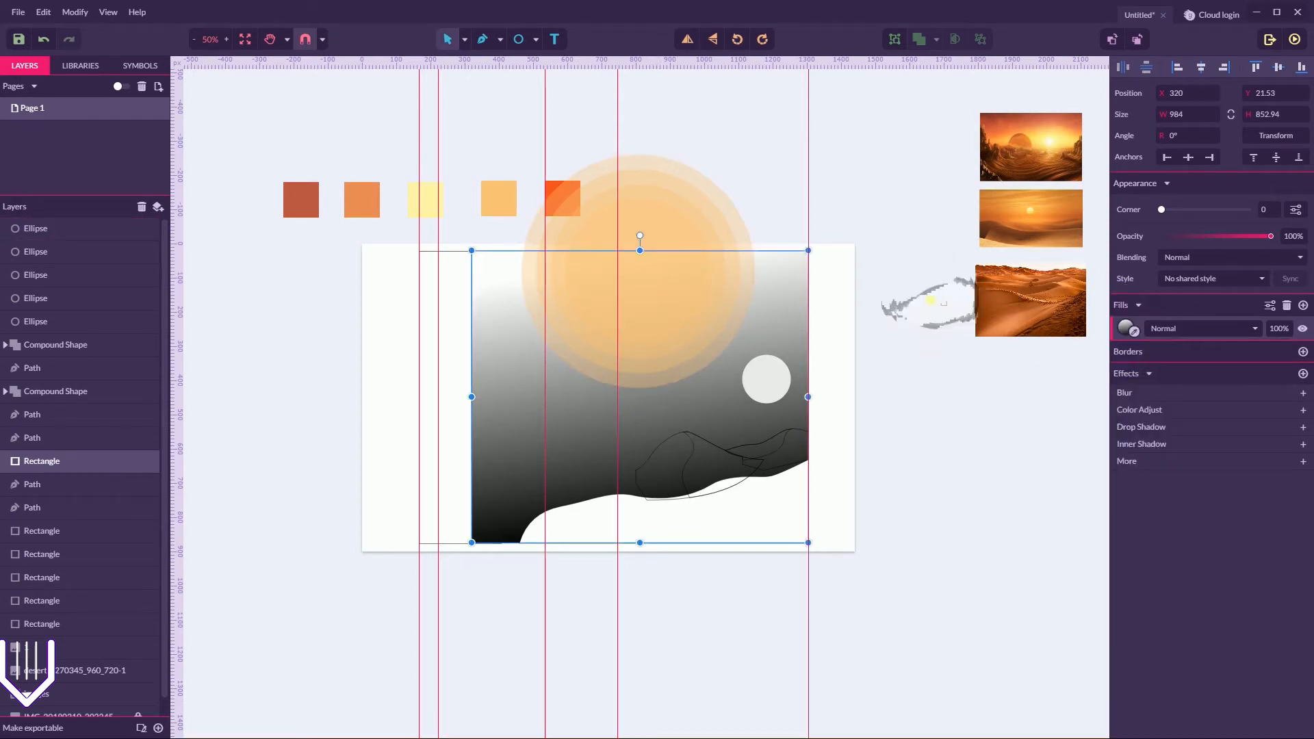
{"action": "left_click", "coordinate": [1126, 330]}
{"action": "left_click", "coordinate": [1130, 485]}
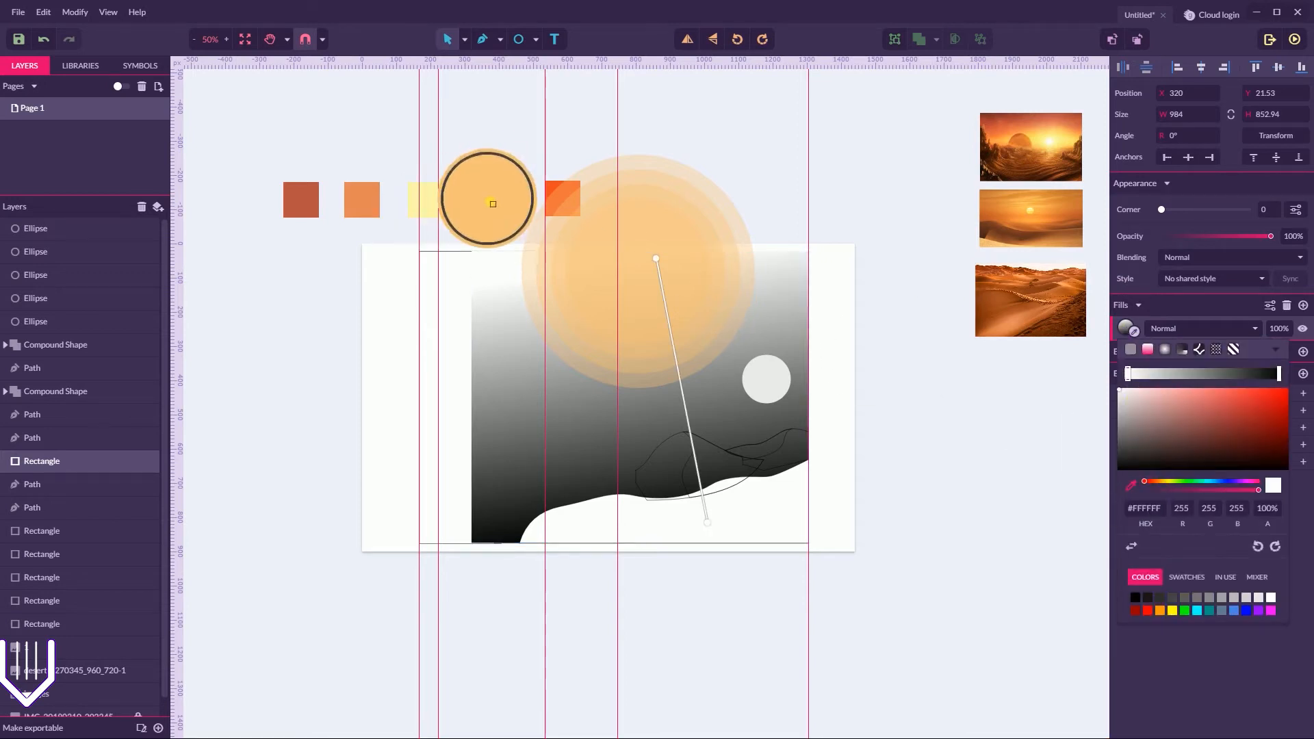
{"action": "left_click", "coordinate": [433, 199]}
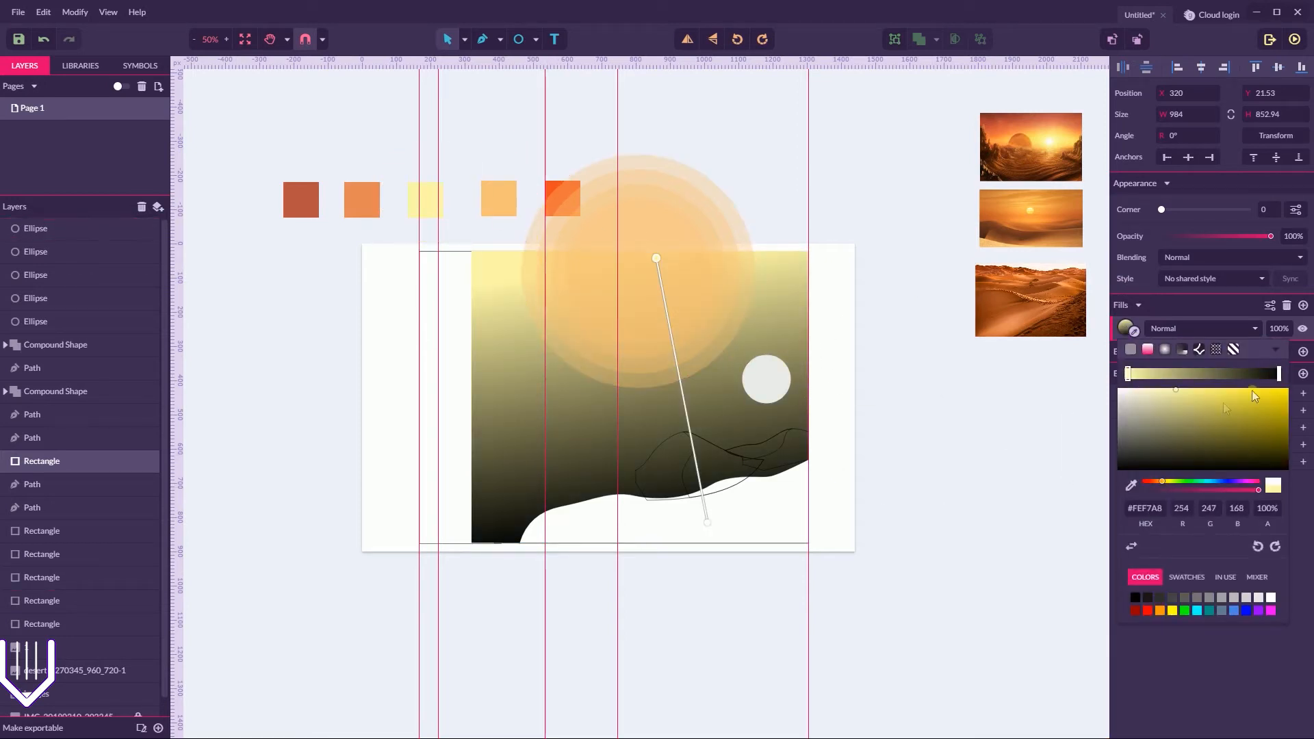
- Set the gradient's lower colour stop to the bright red-orange sampled from the palette square
{"action": "left_click", "coordinate": [1277, 373]}
{"action": "left_click", "coordinate": [1131, 485]}
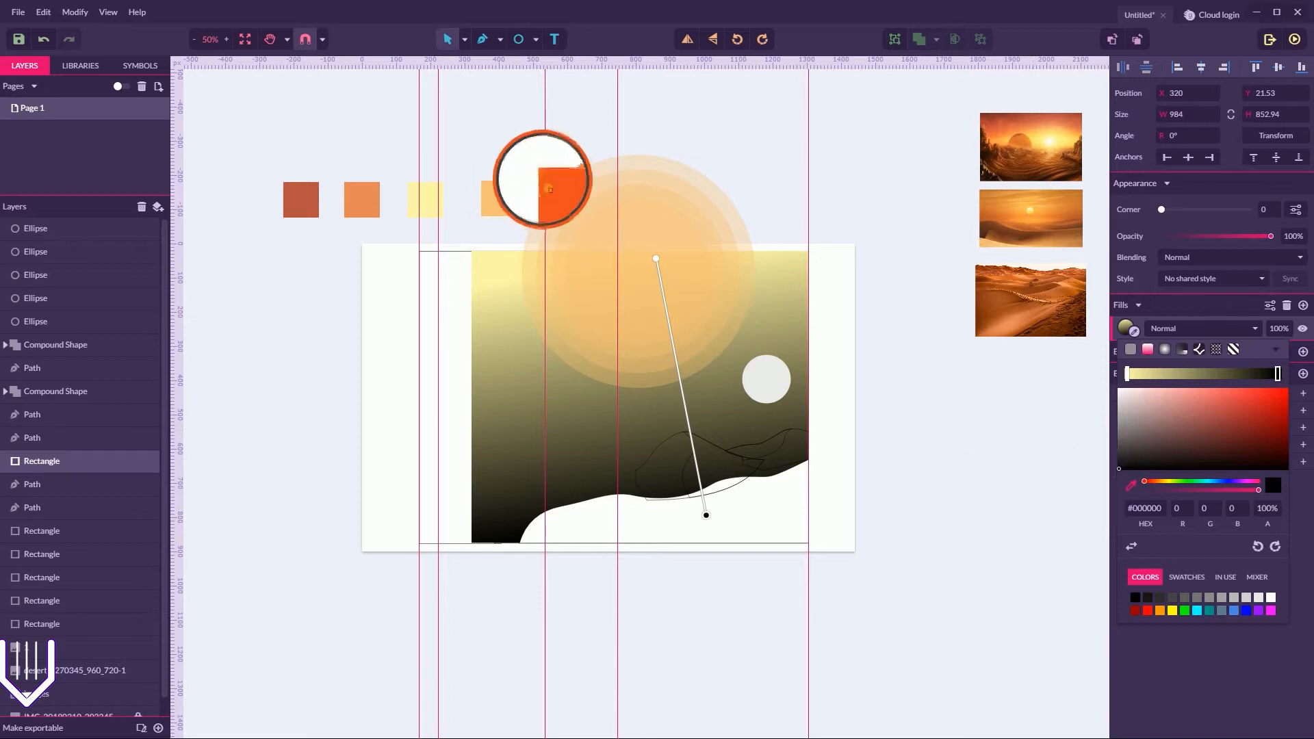
{"action": "left_click", "coordinate": [562, 199]}
{"action": "left_click", "coordinate": [790, 130]}
{"action": "left_click", "coordinate": [766, 287]}
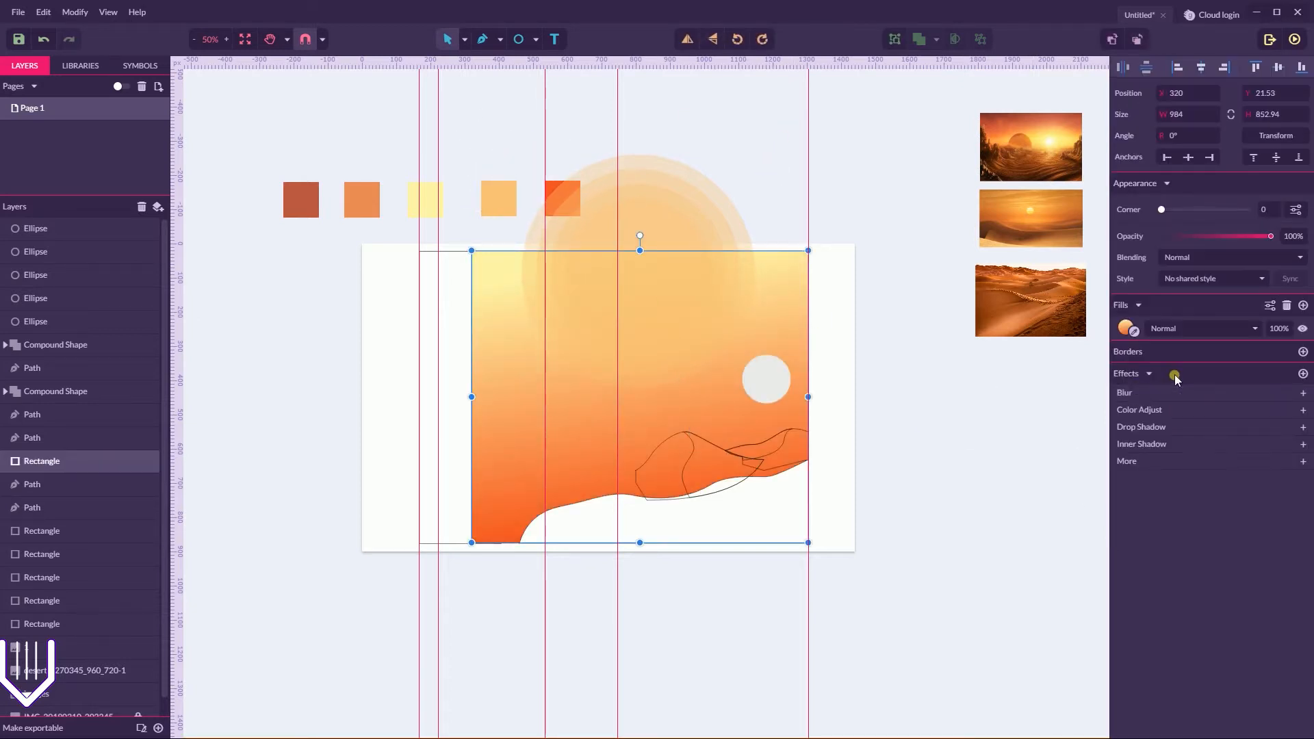
- Shift the hue of the gradient's pale yellow stop to a light peach
{"action": "left_click", "coordinate": [1126, 329]}
{"action": "left_click", "coordinate": [1128, 375]}
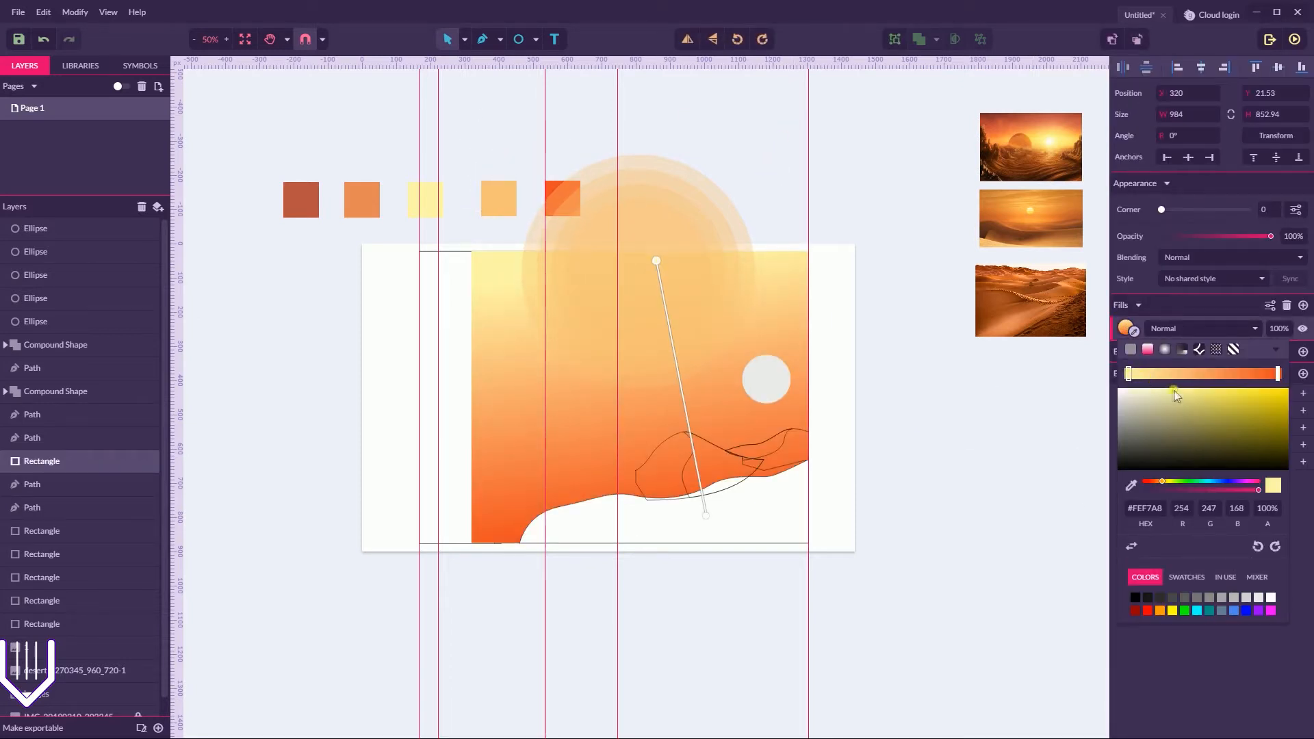
{"action": "left_click", "coordinate": [1154, 482]}
{"action": "left_click", "coordinate": [940, 308]}
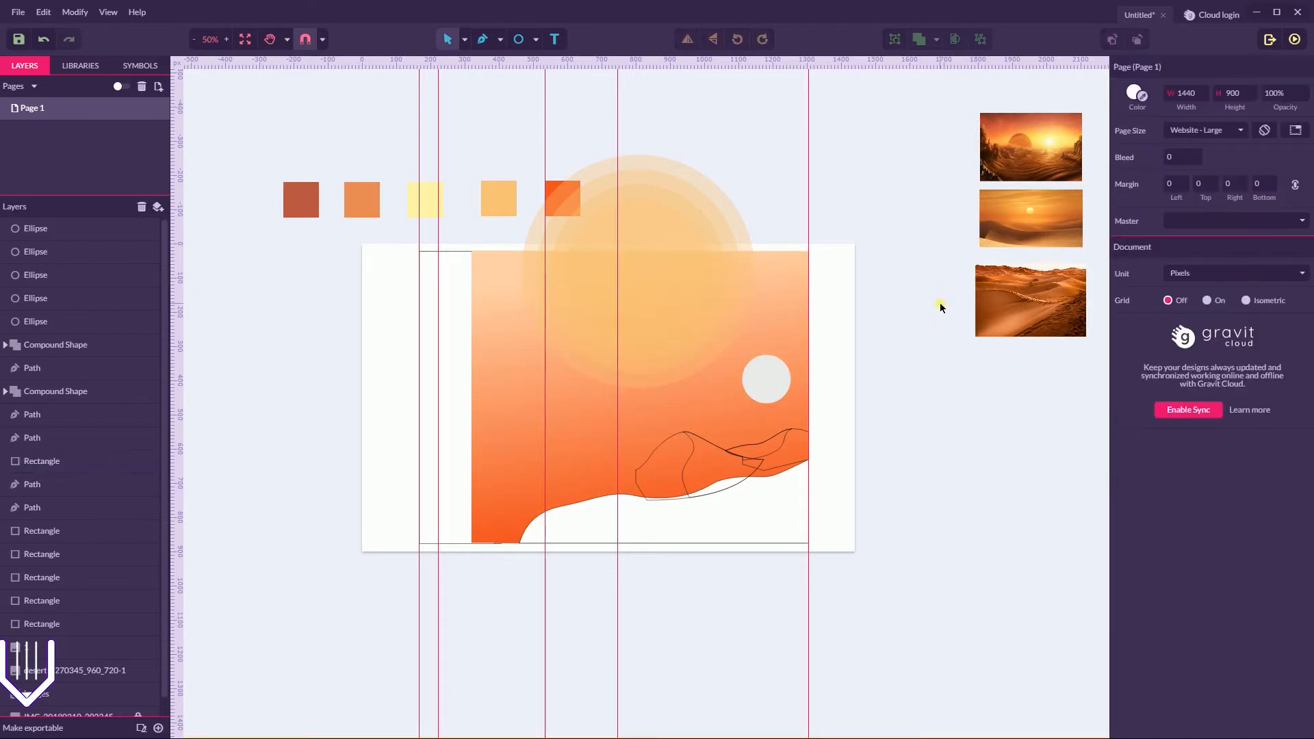
- Give the small grey circle a linear gradient fill with its first stop sampled from the palette's red-orange square, #EC4C20
{"action": "left_click", "coordinate": [772, 376]}
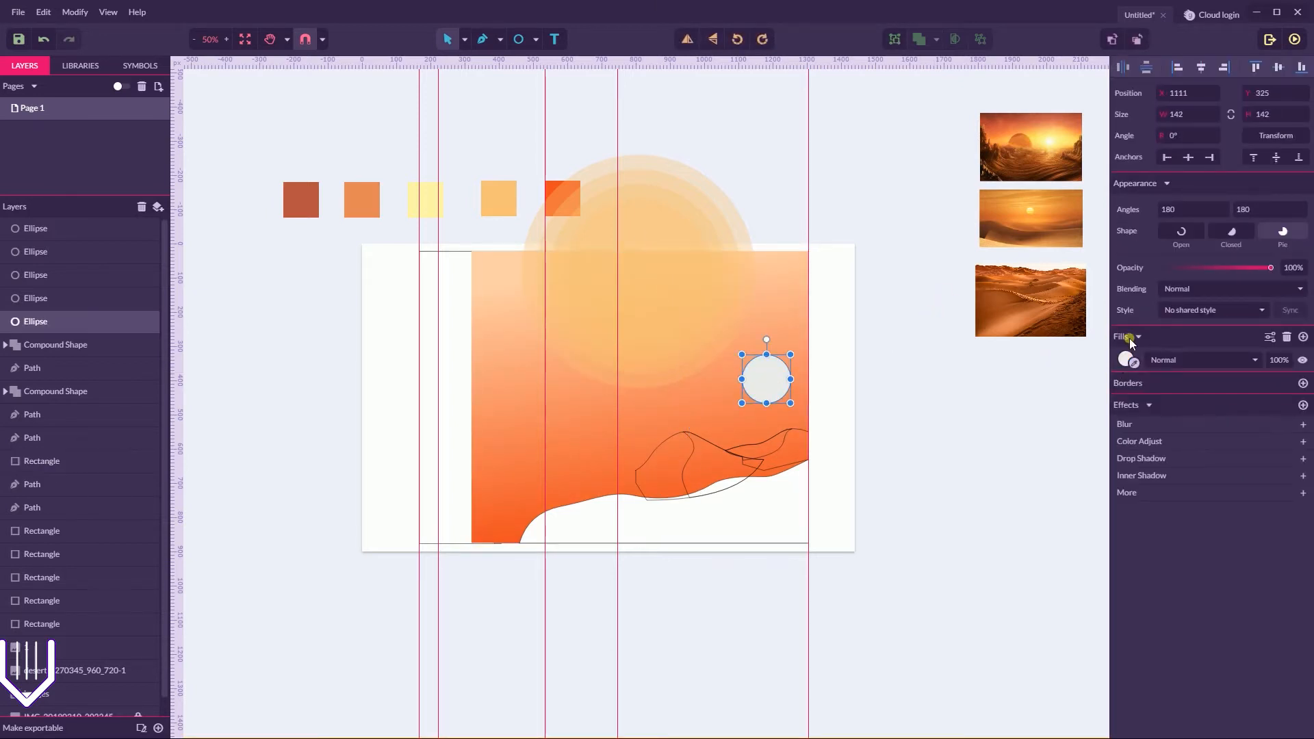
{"action": "left_click", "coordinate": [1124, 359]}
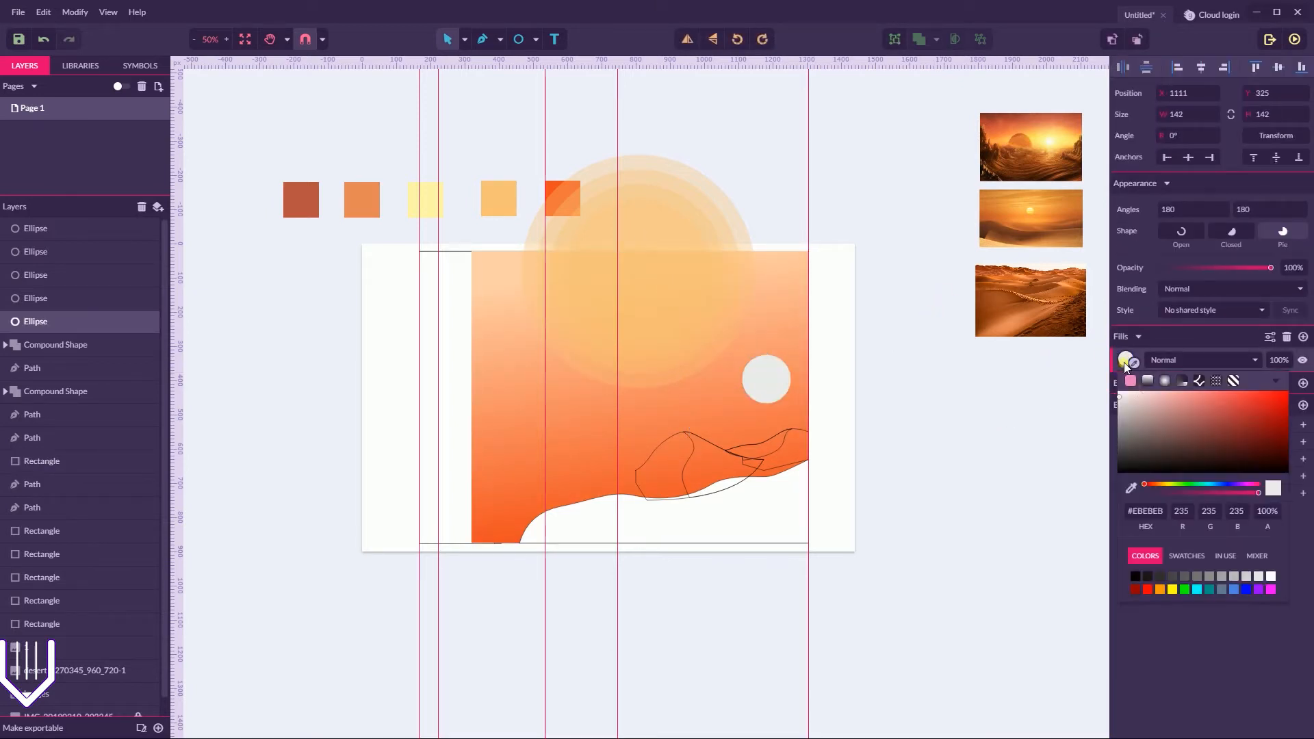
{"action": "left_click", "coordinate": [1147, 380]}
{"action": "left_click", "coordinate": [1130, 517]}
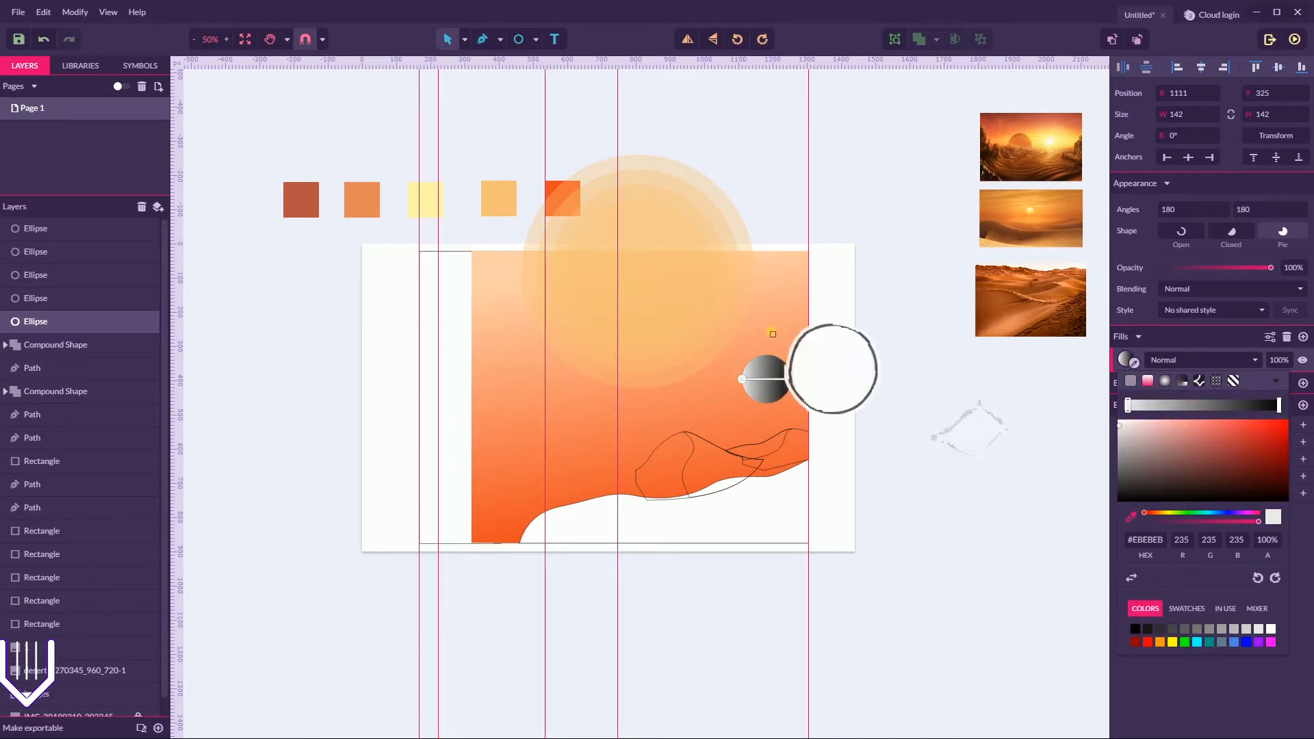
{"action": "left_click", "coordinate": [552, 184]}
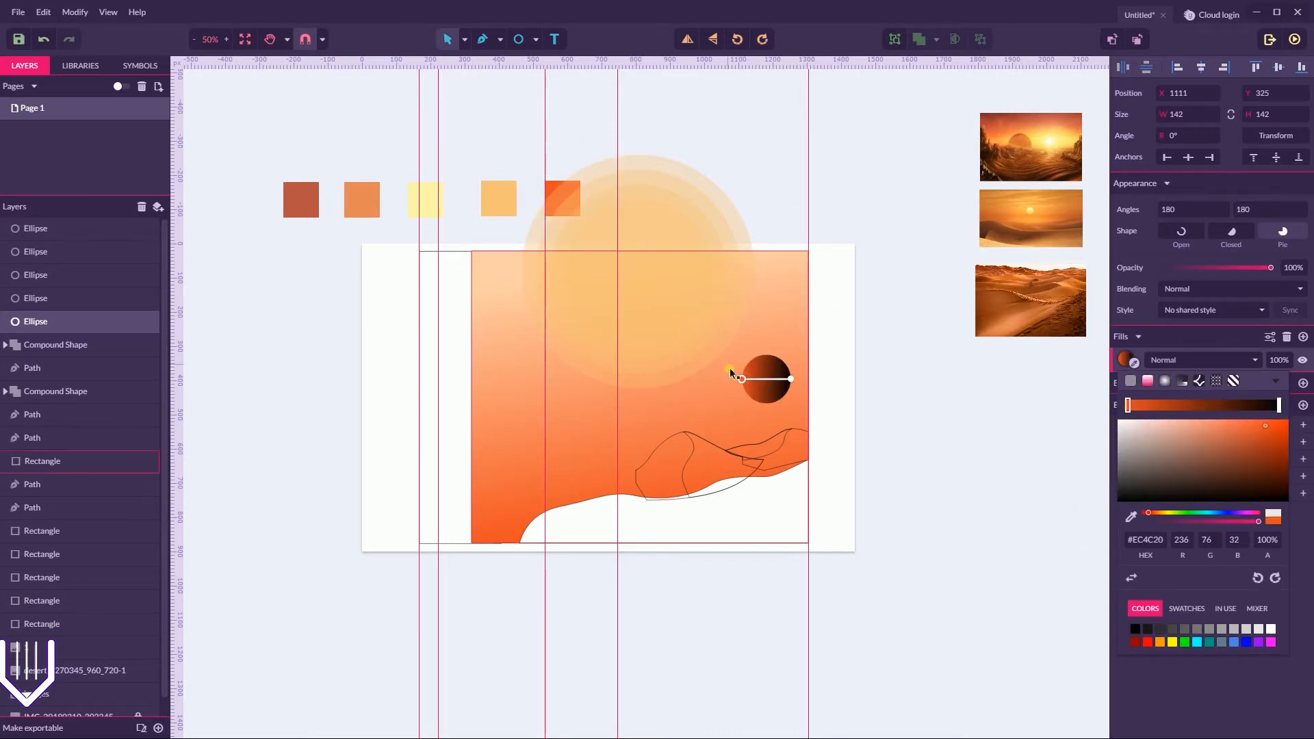
- Angle the small circle's gradient diagonally and set its end stop to a dark reddish brown
{"action": "left_click_drag", "start_coordinate": [742, 379], "coordinate": [788, 390]}
{"action": "left_click", "coordinate": [1243, 450]}
{"action": "left_click_drag", "start_coordinate": [1243, 450], "coordinate": [1233, 458]}
{"action": "left_click", "coordinate": [1056, 433]}
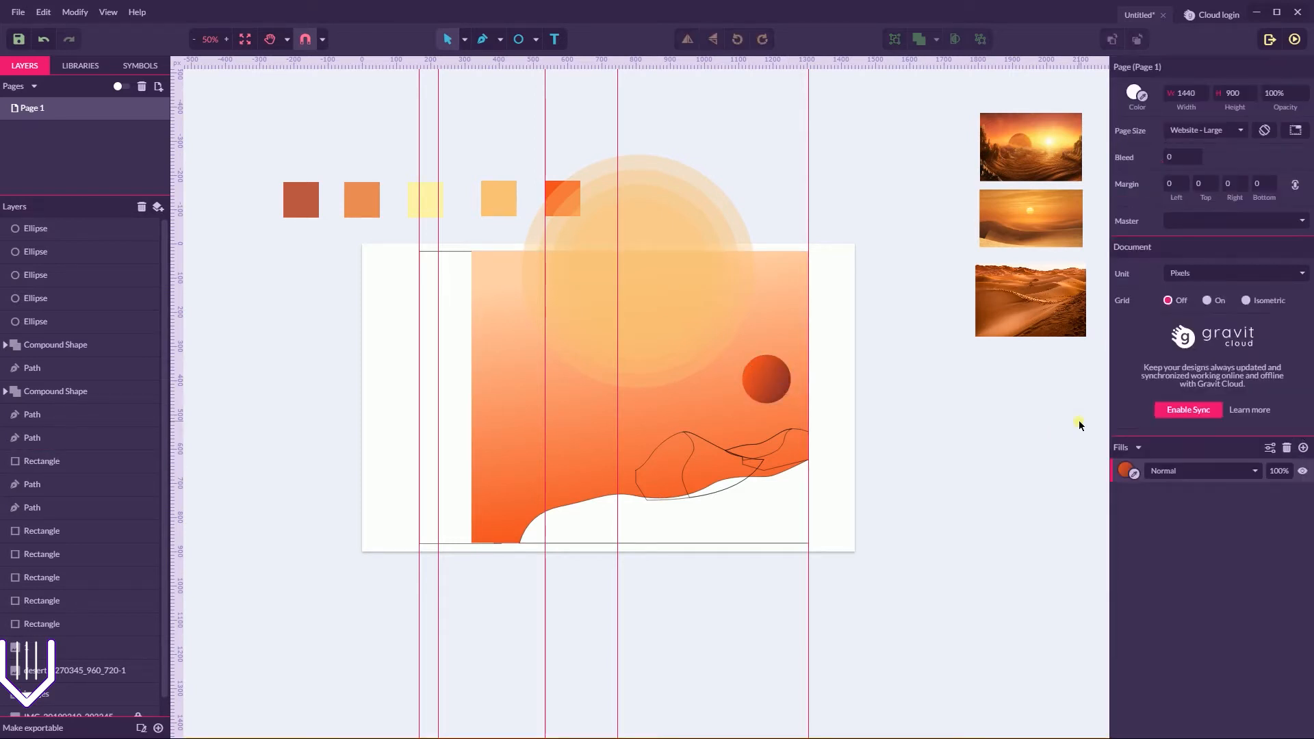
- Add an Overlay effect to the small circle and enable its Blend option
{"action": "left_click", "coordinate": [766, 379]}
{"action": "left_click", "coordinate": [1128, 493]}
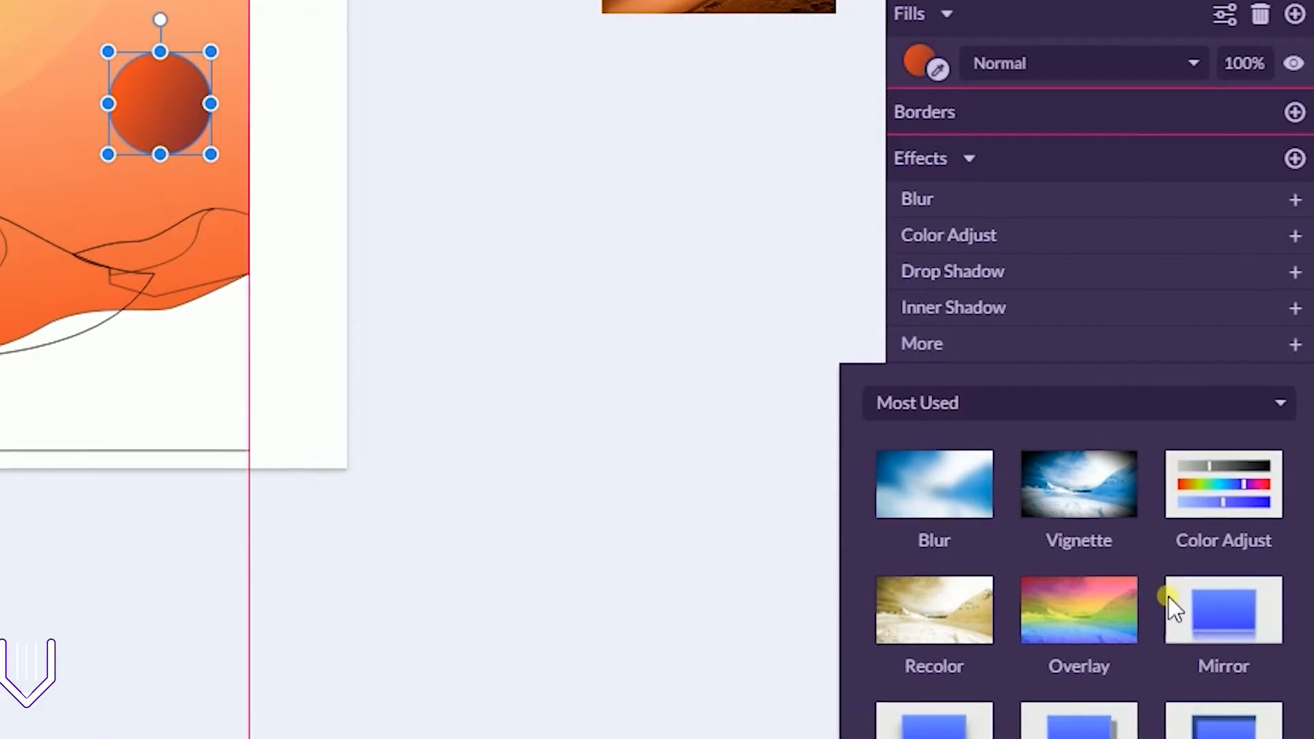
{"action": "left_click", "coordinate": [1132, 524]}
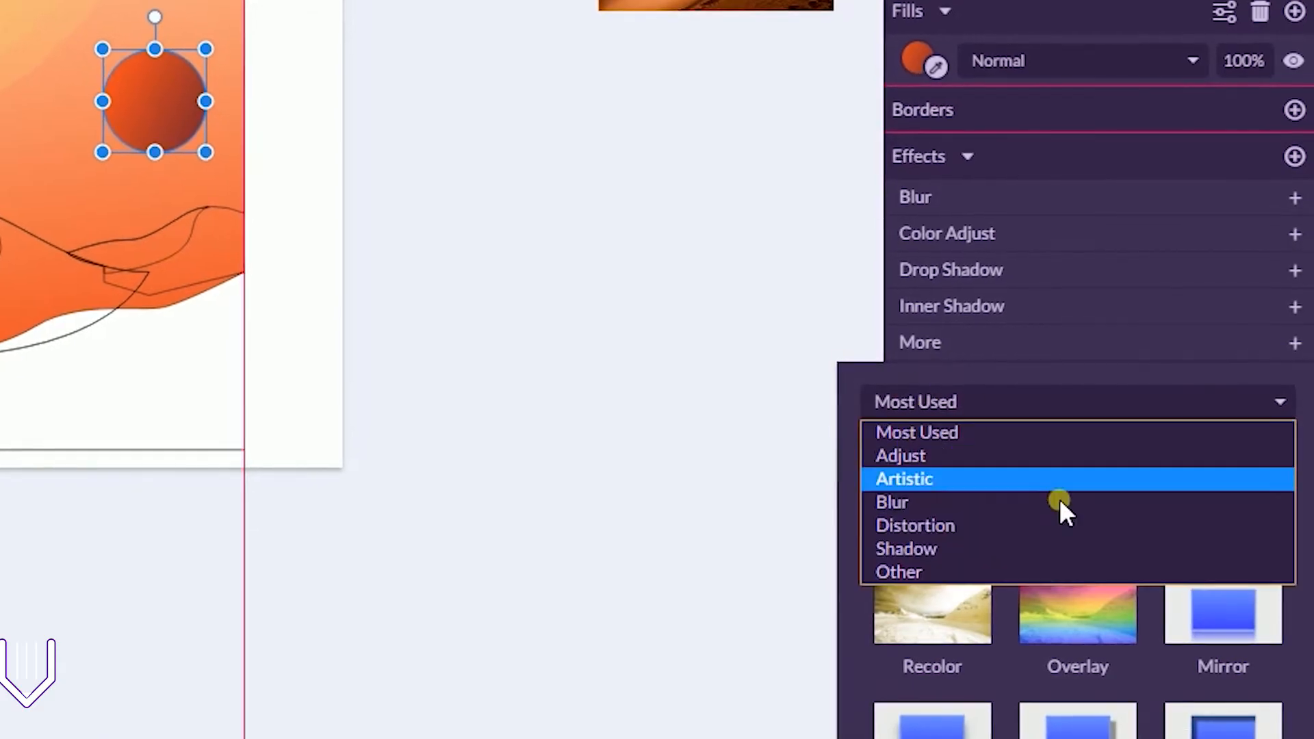
{"action": "left_click", "coordinate": [974, 453]}
{"action": "left_click", "coordinate": [1243, 491]}
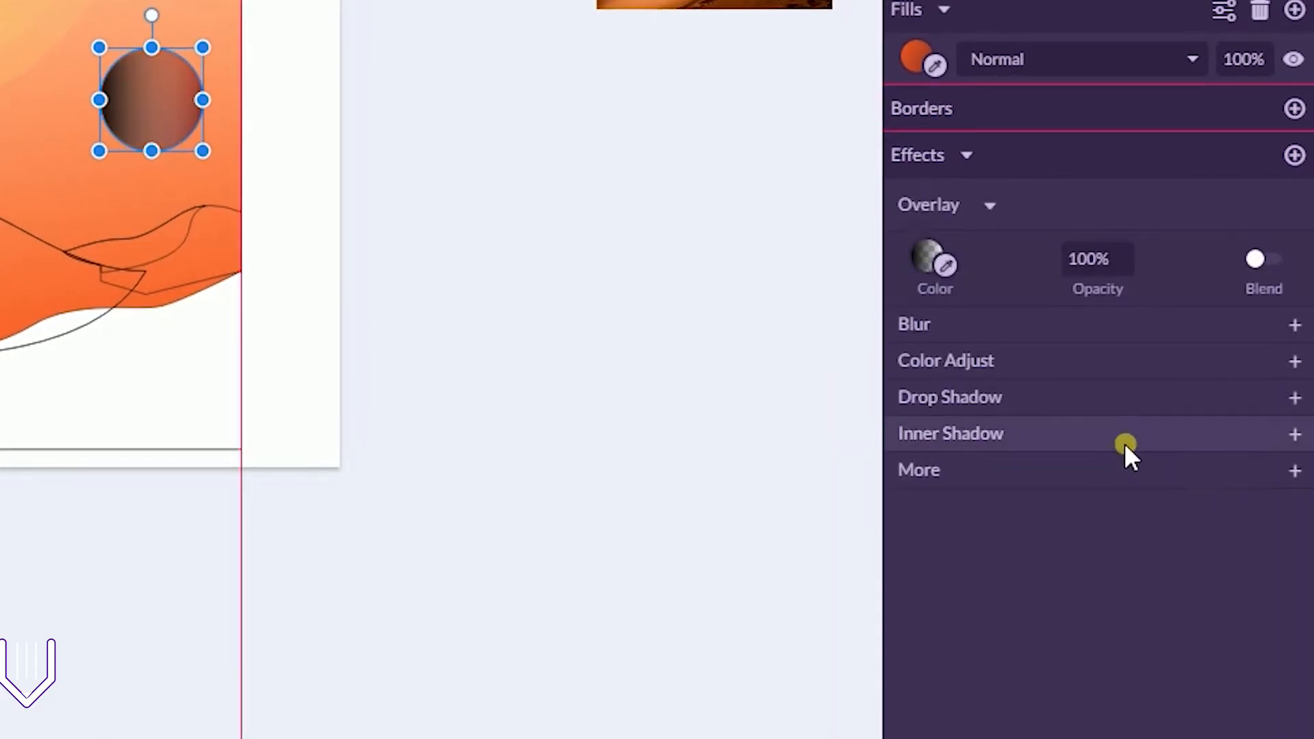
{"action": "left_click", "coordinate": [1258, 260]}
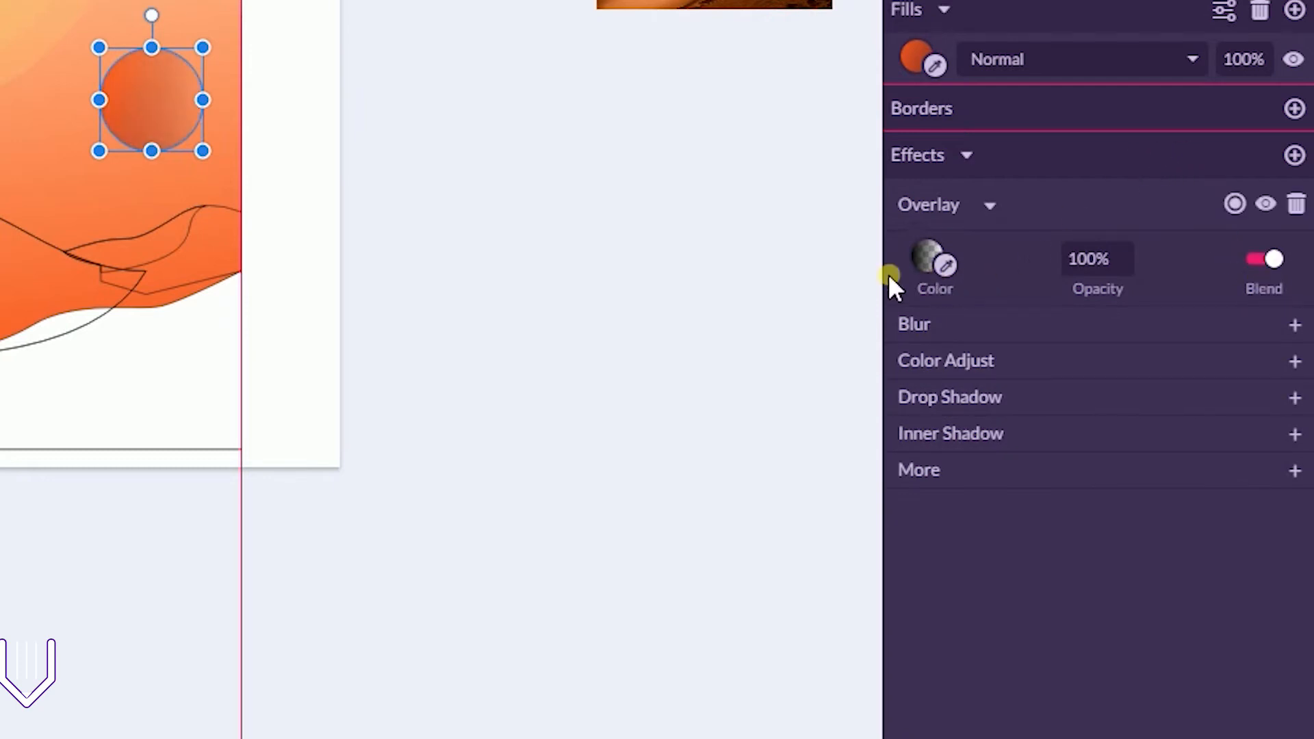
- Run the overlay's gradient diagonally across the small circle, from its upper-left edge to just inside its lower-right edge
{"action": "left_click", "coordinate": [924, 247]}
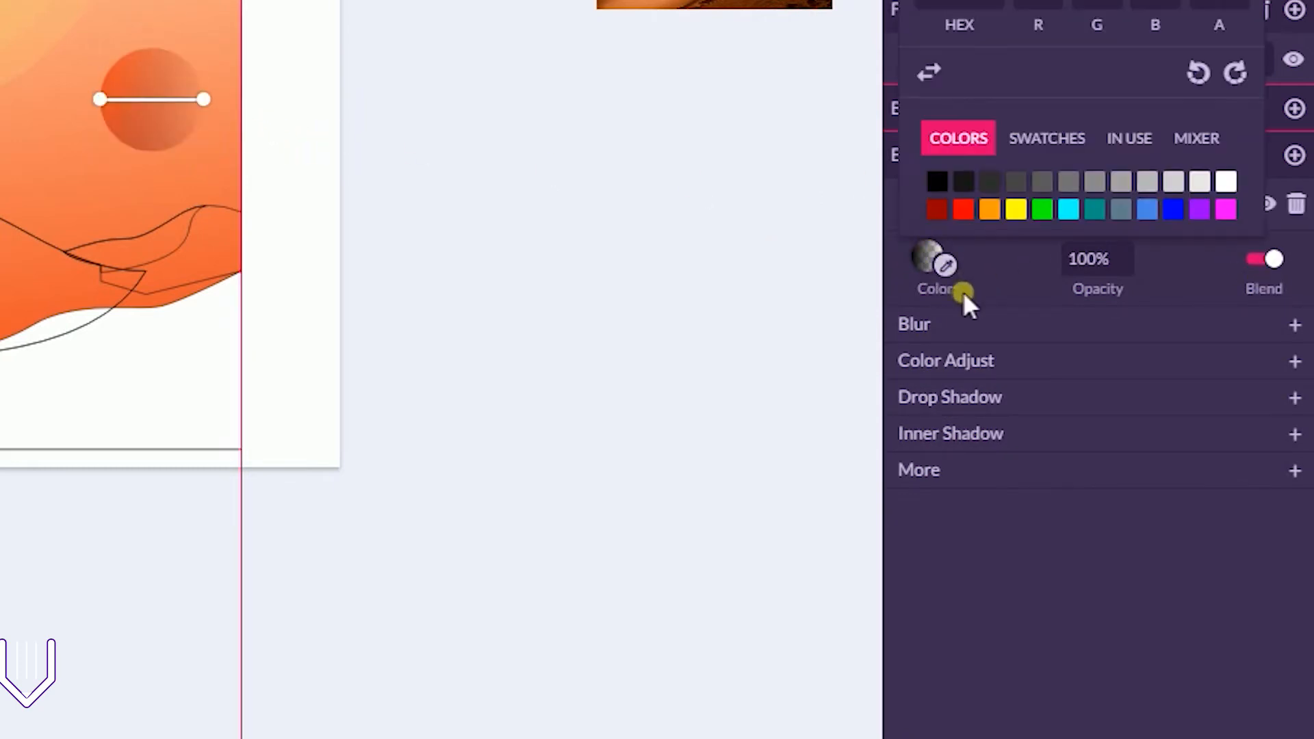
{"action": "left_click_drag", "start_coordinate": [205, 100], "coordinate": [200, 147]}
{"action": "left_click_drag", "start_coordinate": [100, 100], "coordinate": [111, 76]}
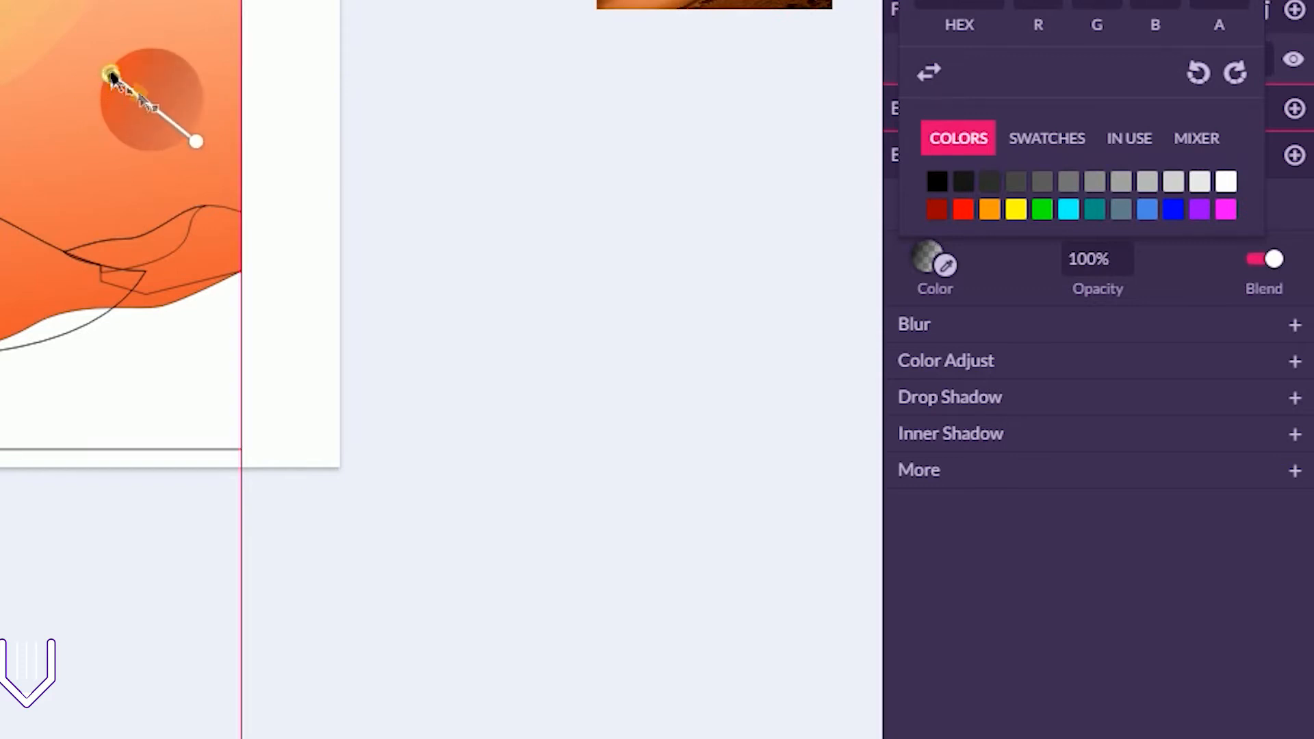
{"action": "left_click_drag", "start_coordinate": [197, 141], "coordinate": [183, 130]}
{"action": "left_click", "coordinate": [674, 209]}
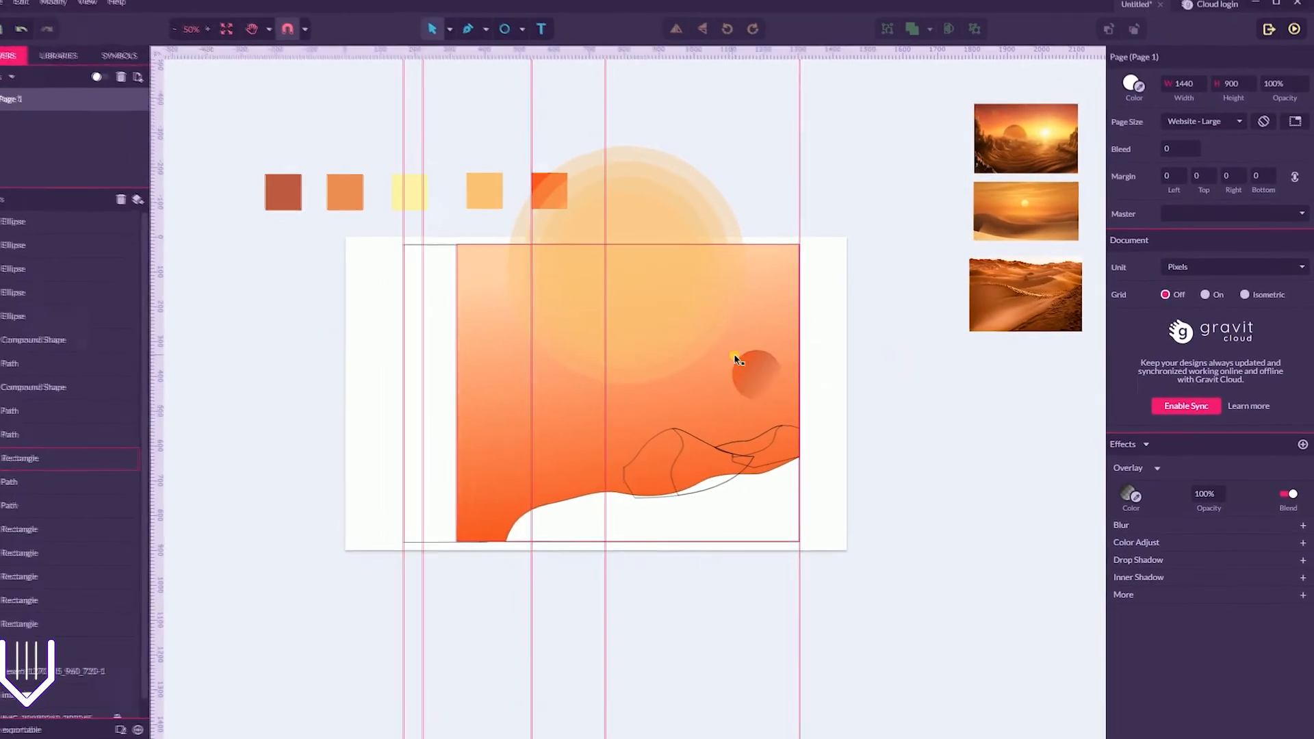
{"action": "left_click", "coordinate": [759, 371]}
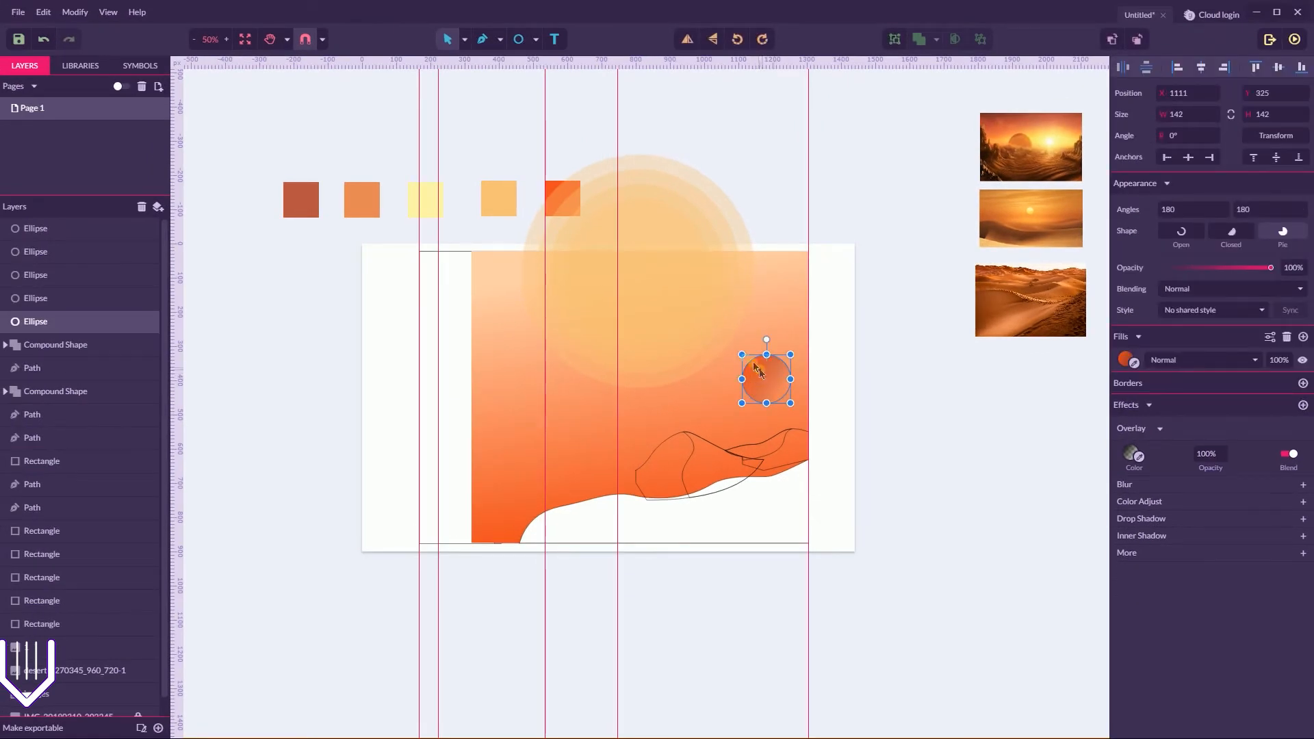
- Remove the large dune's border and add a fill to it
{"action": "left_click", "coordinate": [670, 440]}
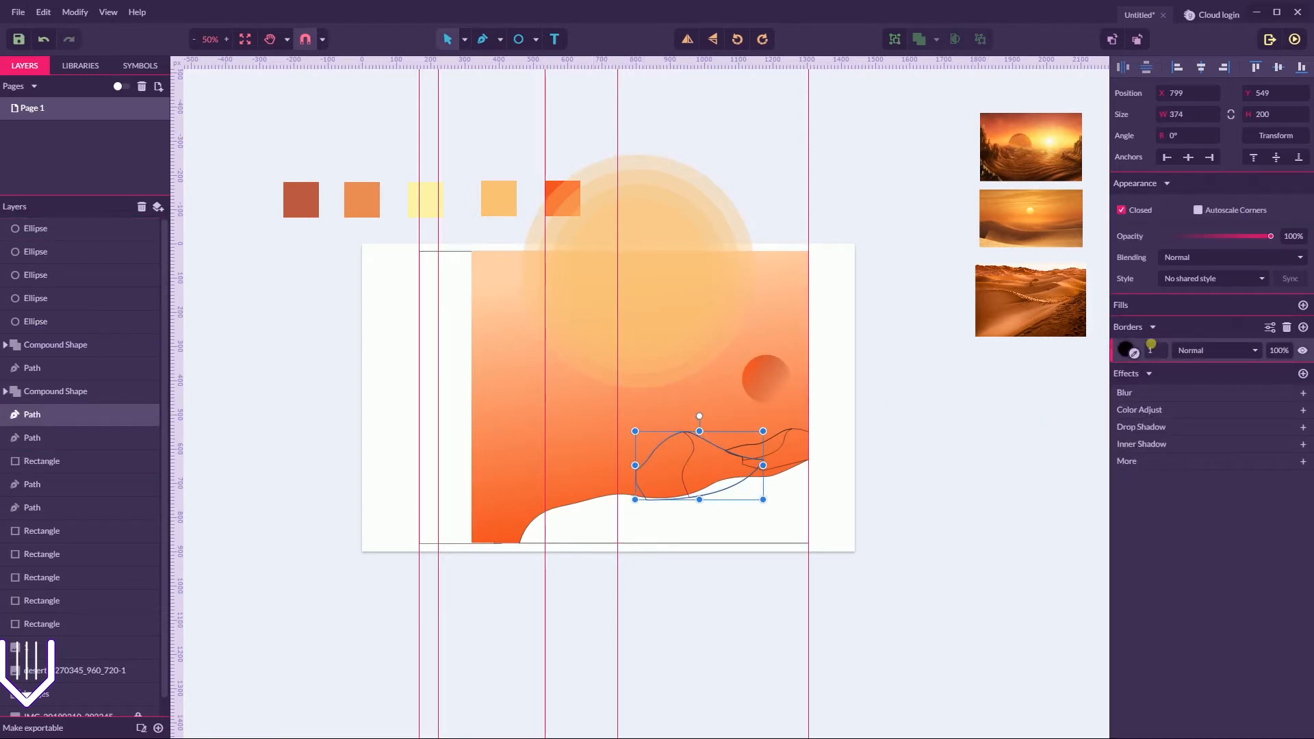
{"action": "left_click", "coordinate": [1288, 329]}
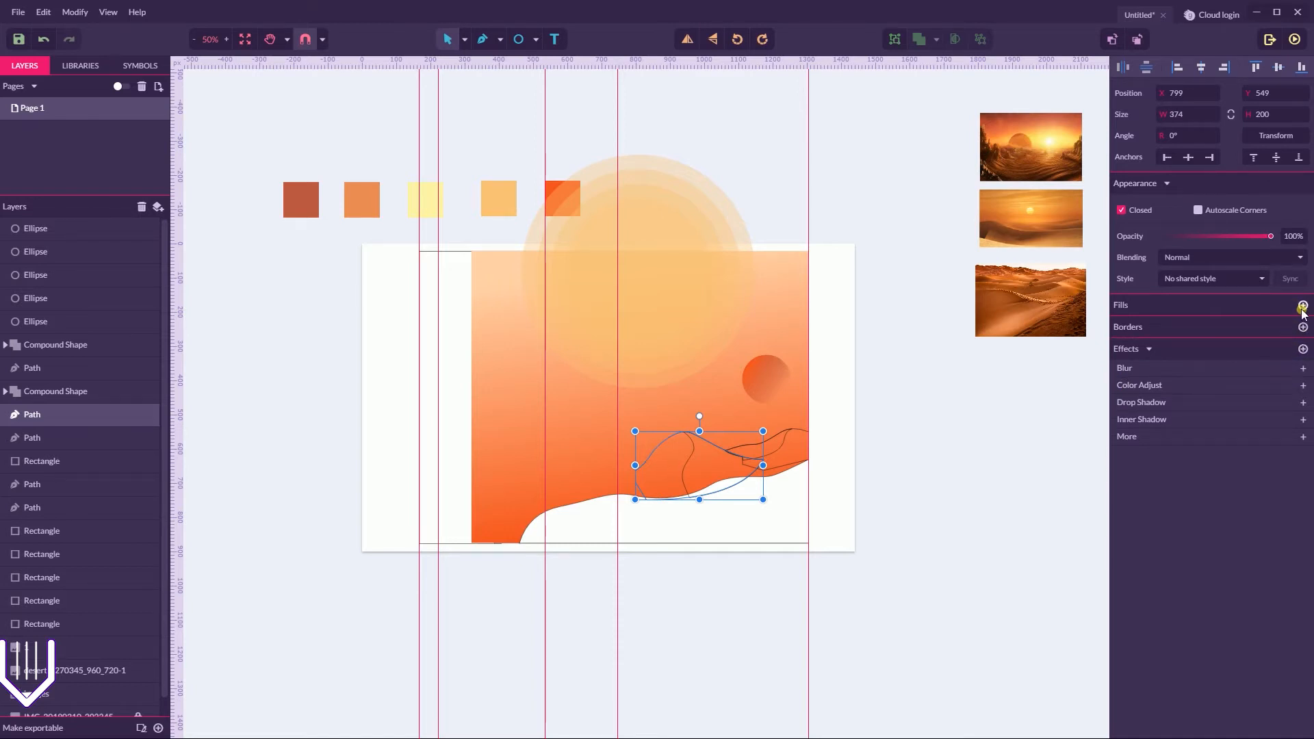
{"action": "left_click", "coordinate": [1302, 305]}
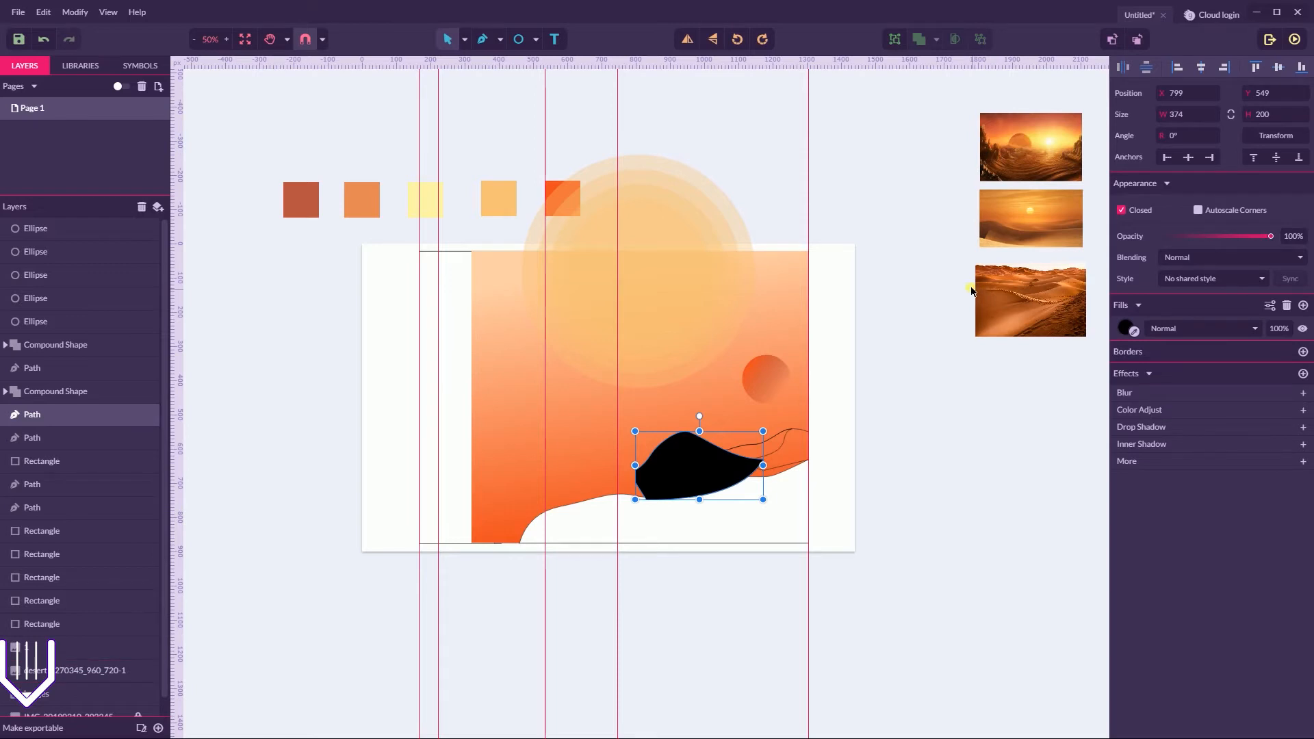
- Make the dune's fill a linear gradient running between peak and base, with the peak stop sampled from the pale yellow square, #FEF7A8
{"action": "left_click", "coordinate": [1124, 327]}
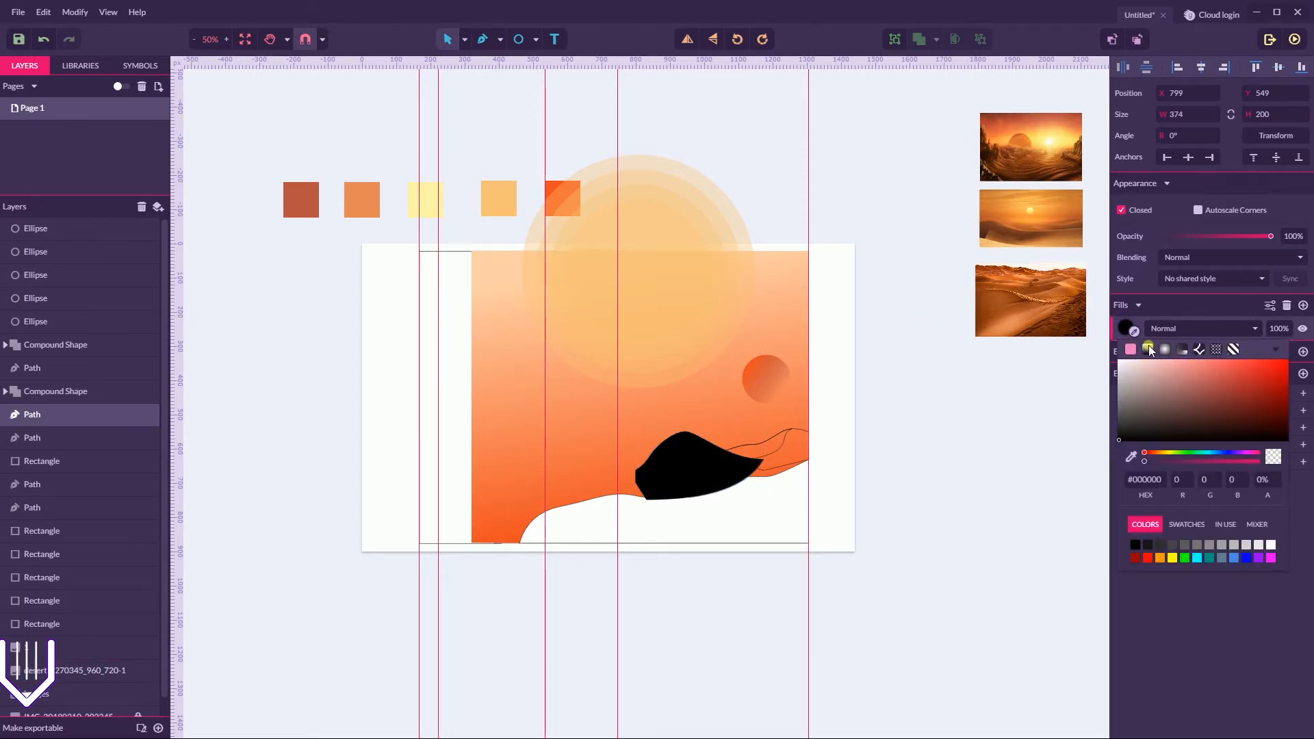
{"action": "left_click", "coordinate": [1146, 349]}
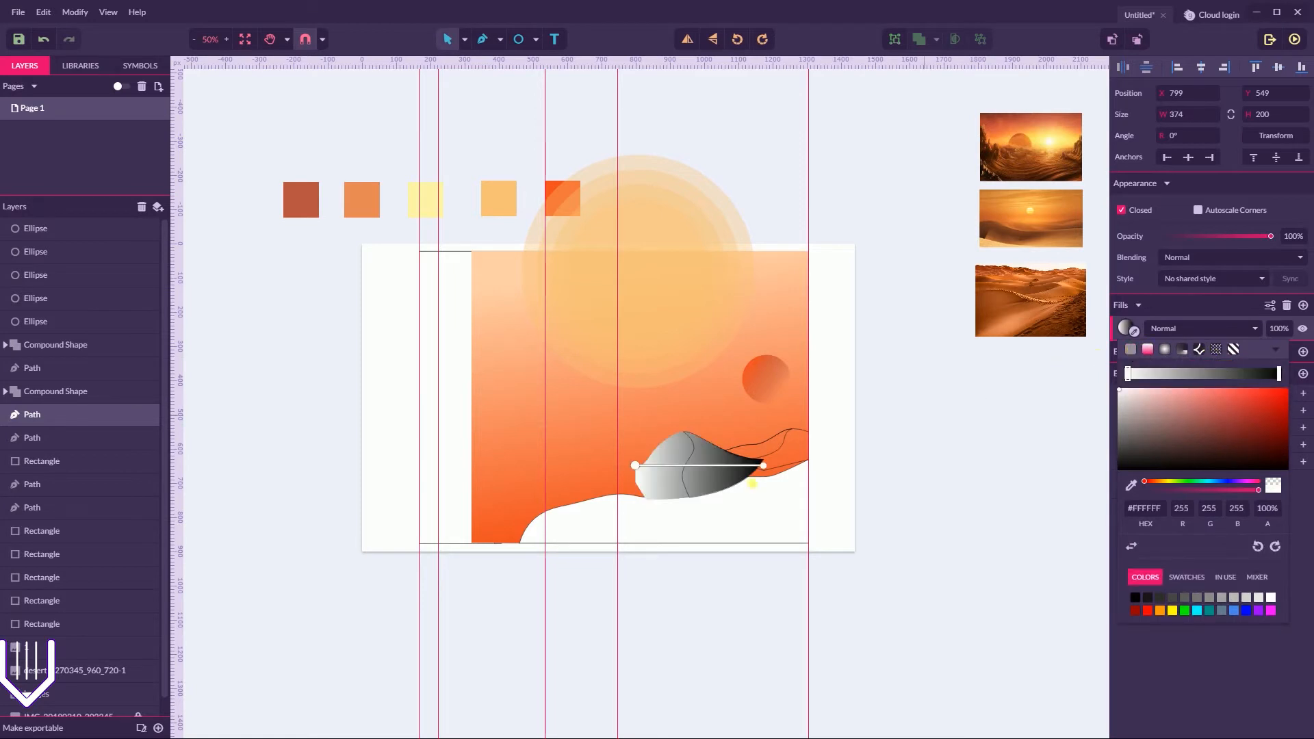
{"action": "mouse_move", "coordinate": [764, 467]}
{"action": "left_mouse_down"}
{"action": "mouse_move", "coordinate": [681, 438]}
{"action": "mouse_move", "coordinate": [655, 500]}
{"action": "mouse_move", "coordinate": [676, 430]}
{"action": "left_mouse_up"}
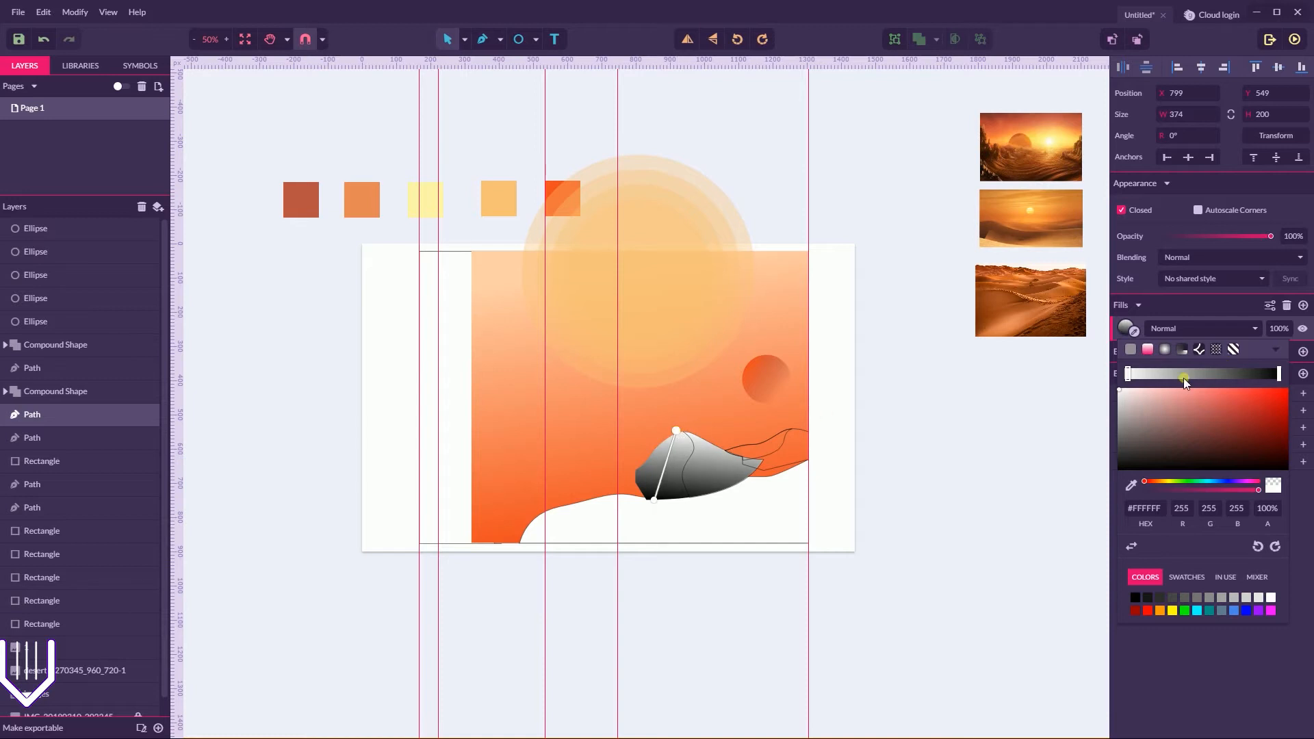
{"action": "left_click", "coordinate": [1128, 484]}
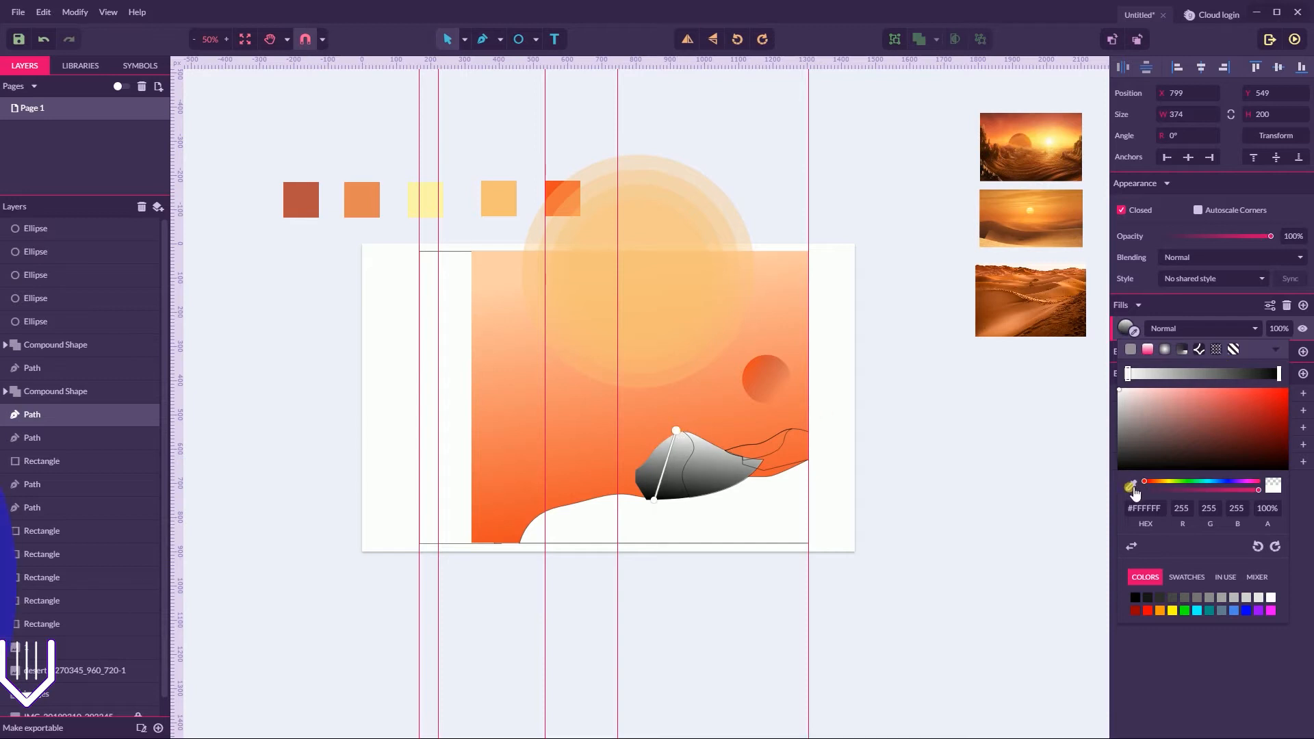
{"action": "left_click", "coordinate": [436, 207]}
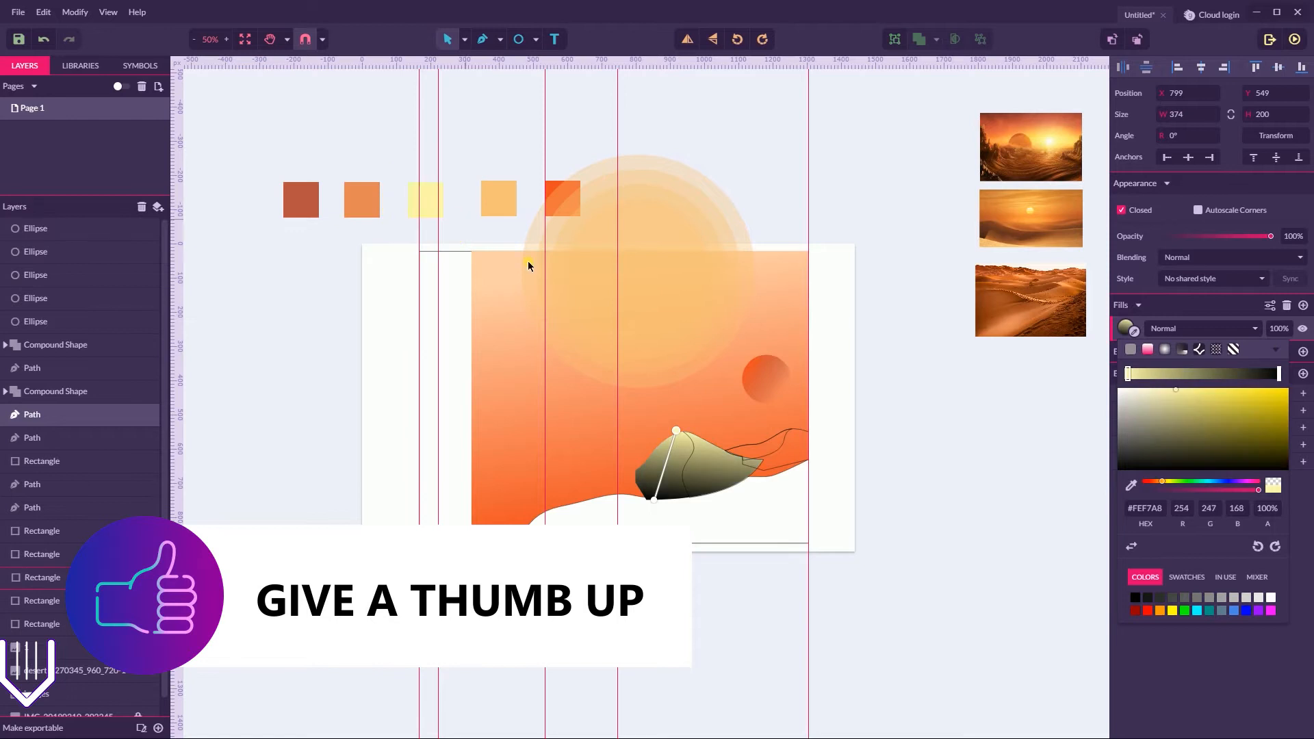
{"action": "left_click", "coordinate": [654, 500]}
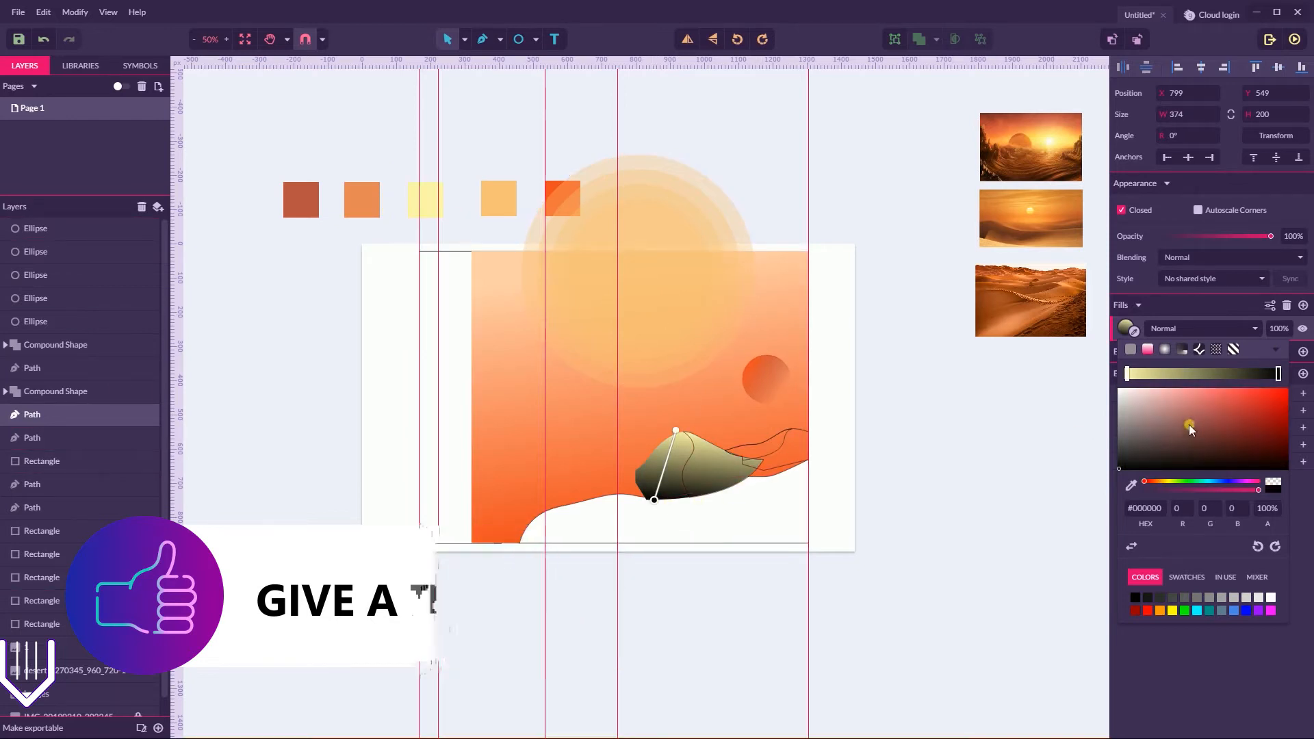
{"action": "left_click", "coordinate": [1131, 332]}
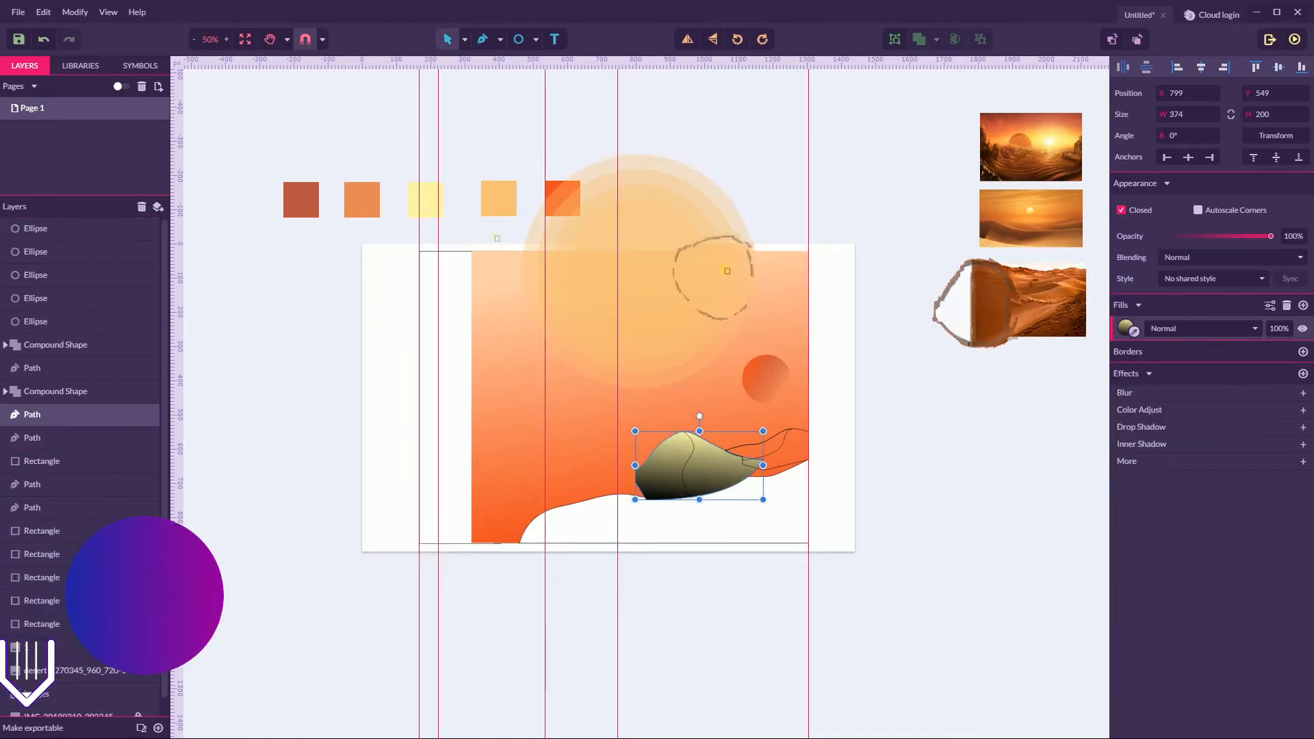
{"action": "left_click", "coordinate": [302, 200]}
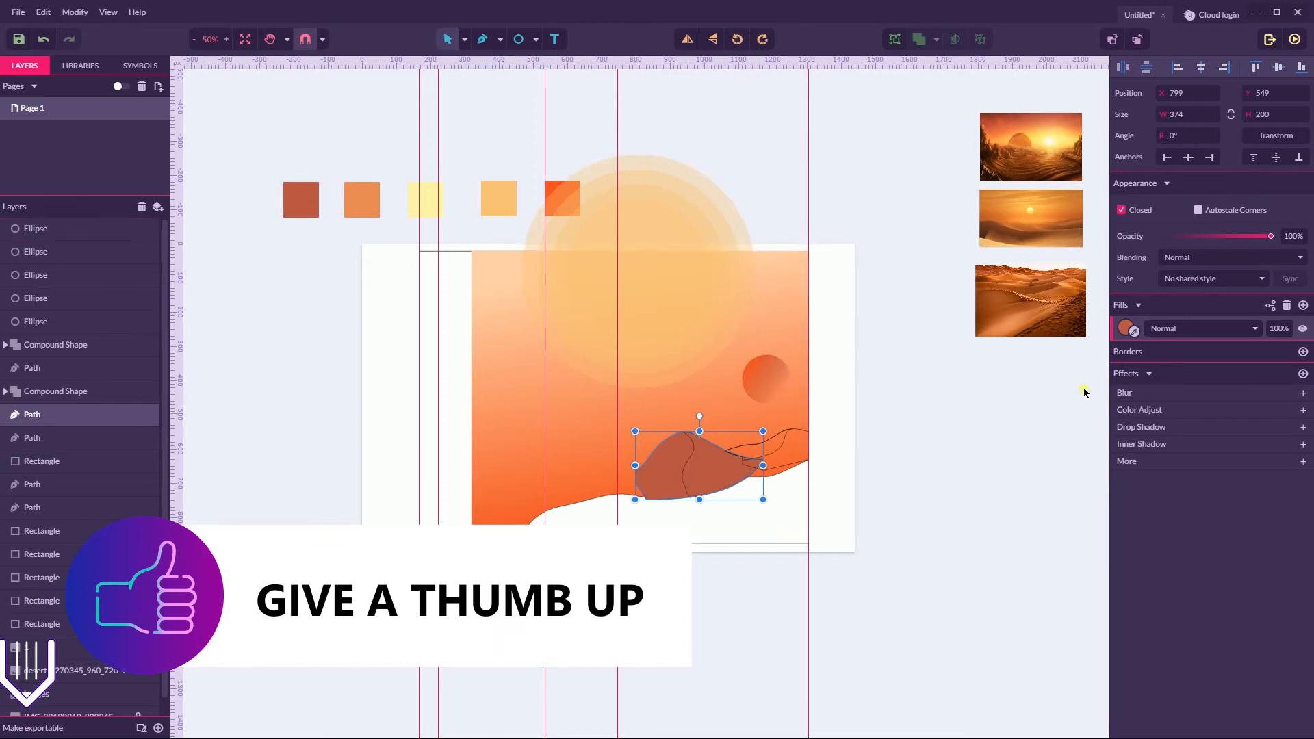
{"action": "left_click", "coordinate": [1126, 330]}
{"action": "left_click", "coordinate": [1150, 350]}
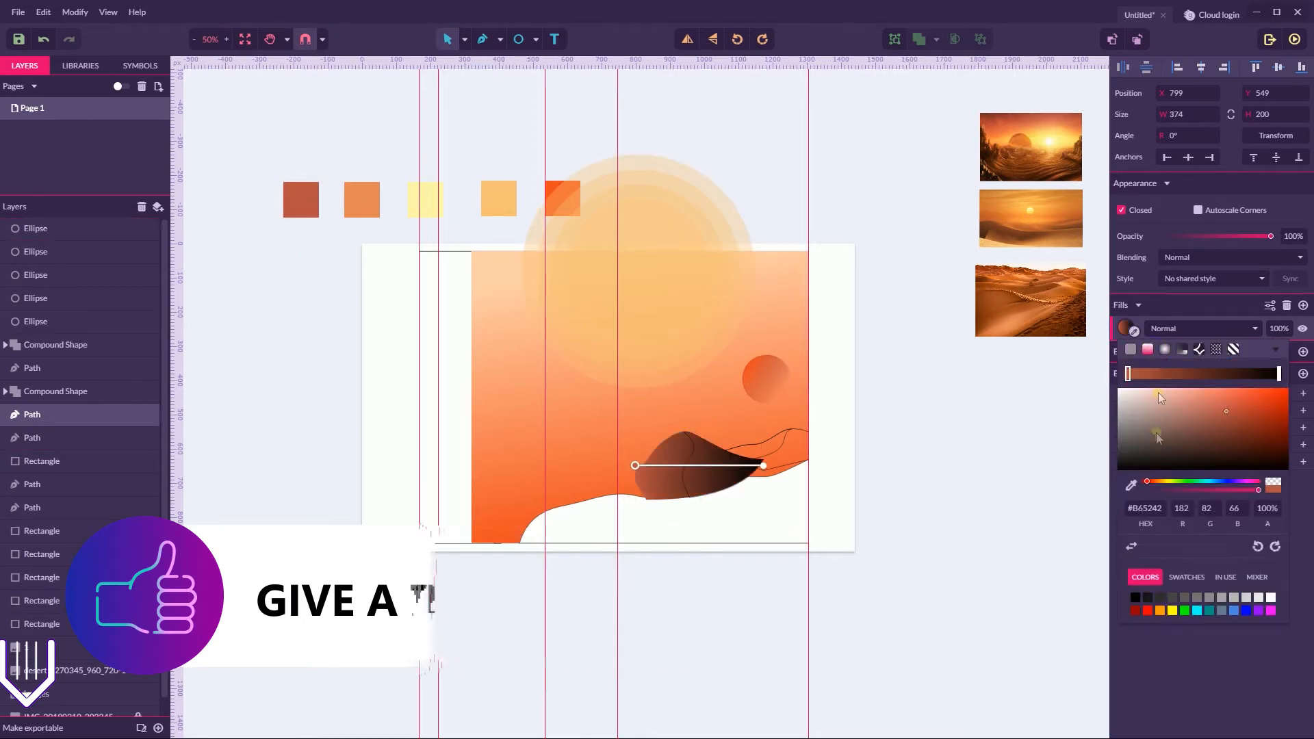
{"action": "left_click", "coordinate": [1132, 488]}
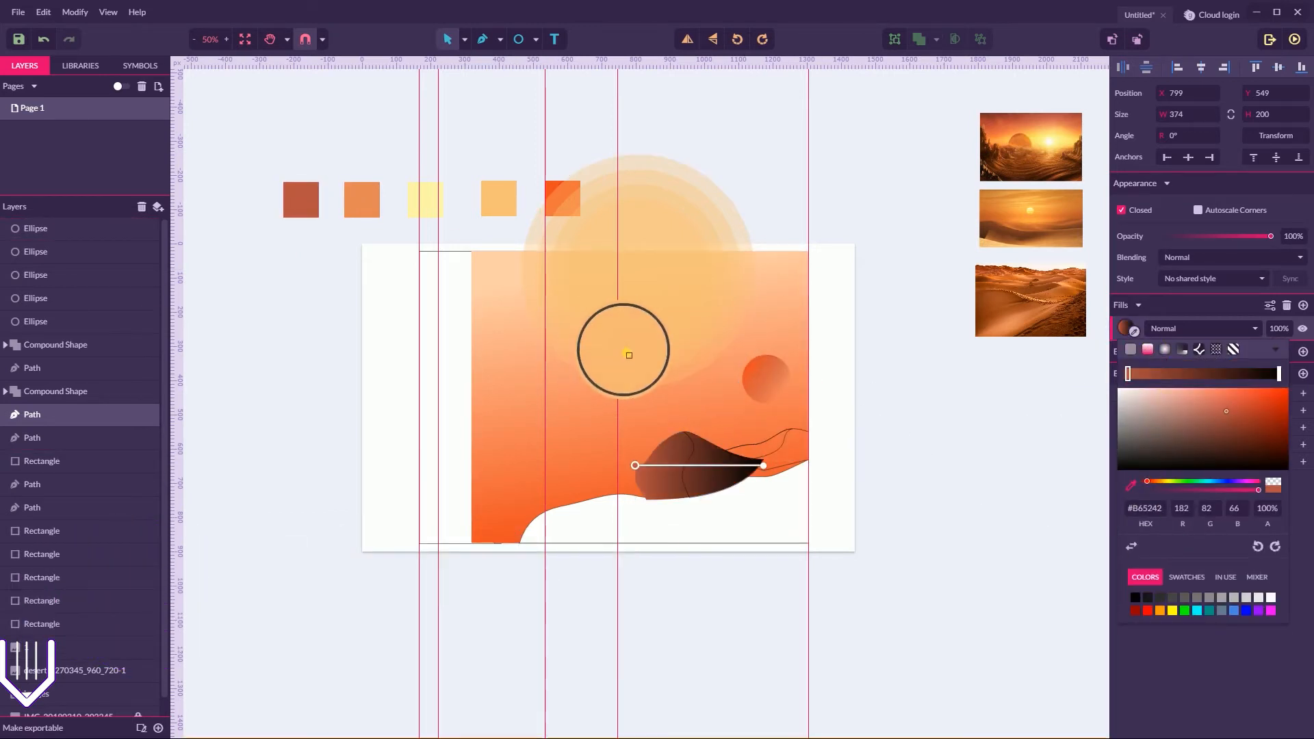
{"action": "left_click", "coordinate": [626, 349]}
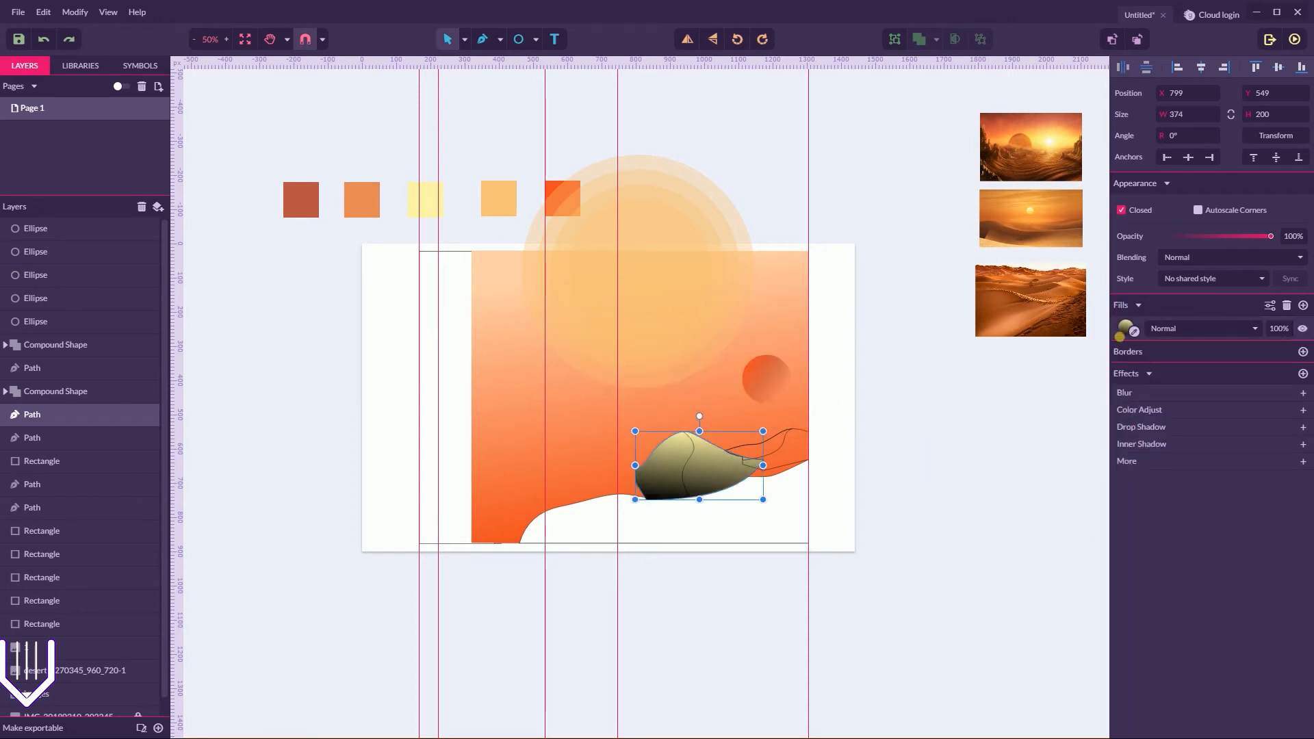
- Set the dune gradient's base stop to the brick red sampled from the palette square, #B65242
{"action": "left_click", "coordinate": [1126, 329]}
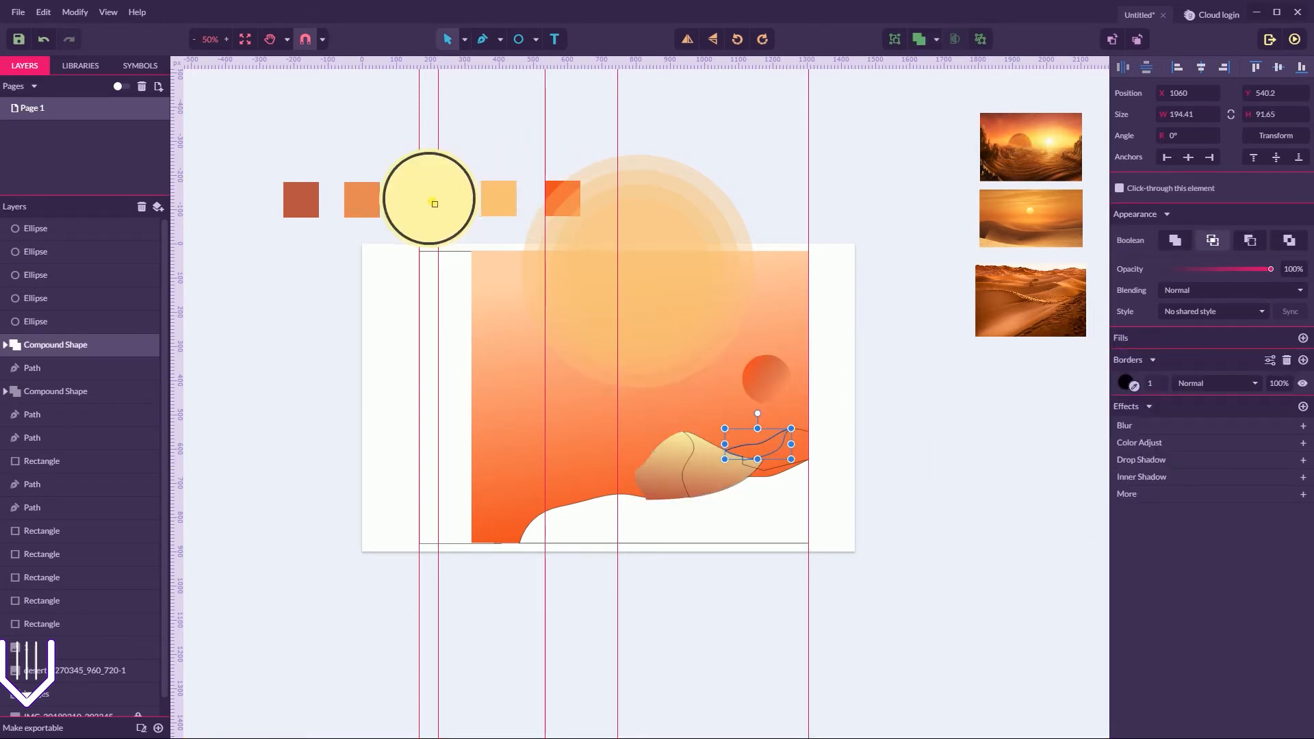
{"action": "key", "text": "Escape"}
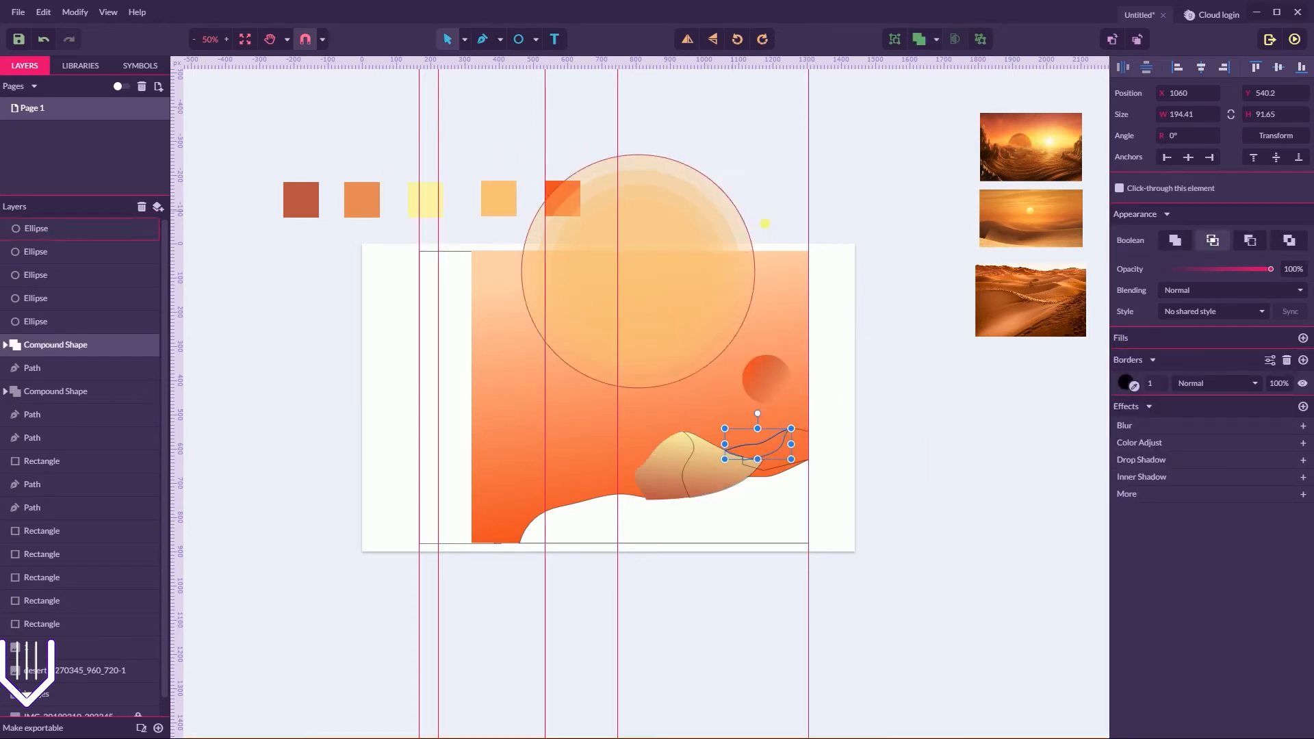
{"action": "left_click", "coordinate": [679, 460]}
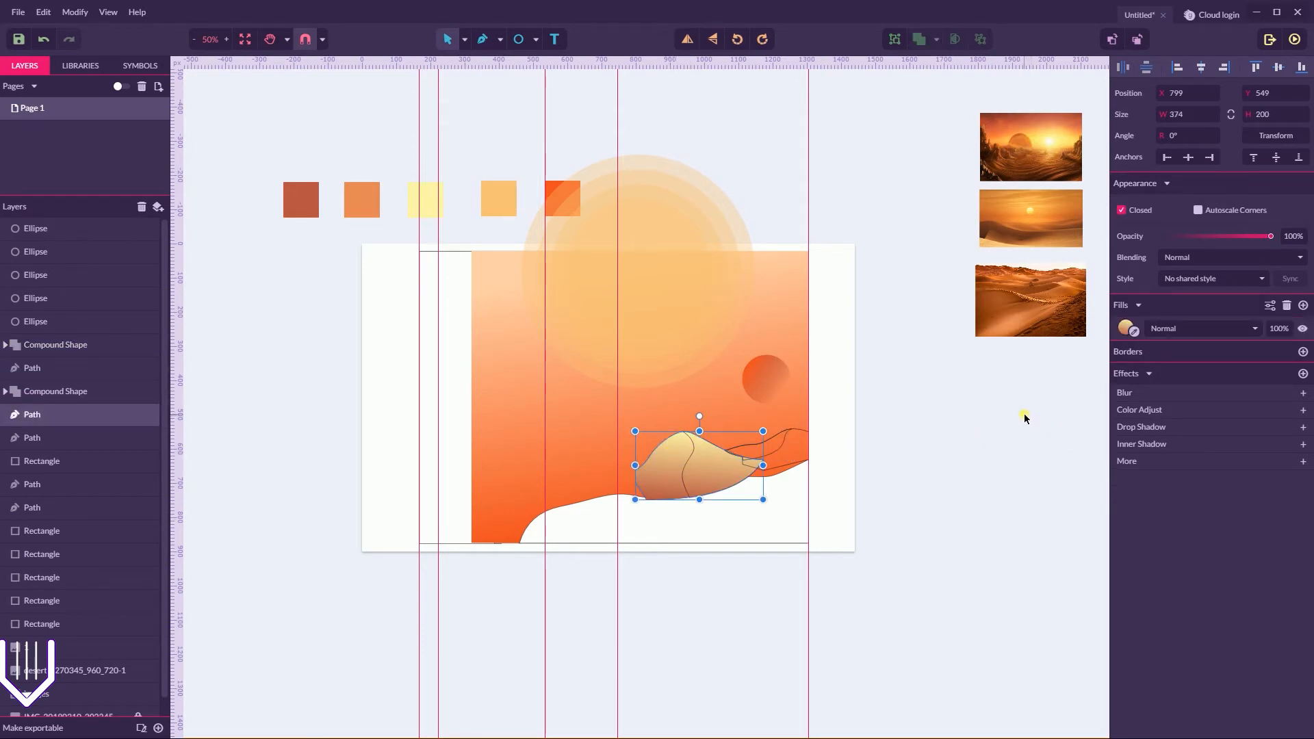
- Save the large dune's yellow-to-brick-red gradient as a document swatch
{"action": "left_click", "coordinate": [691, 461]}
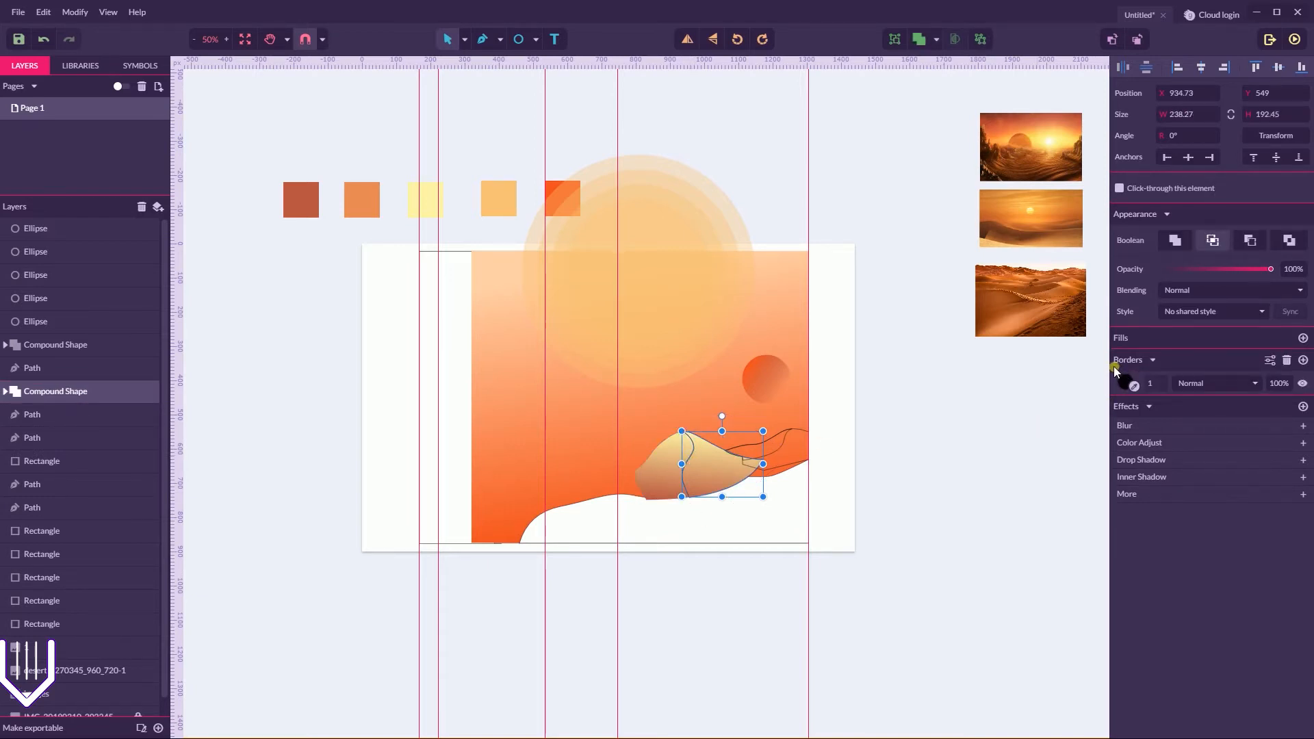
{"action": "left_click", "coordinate": [670, 452]}
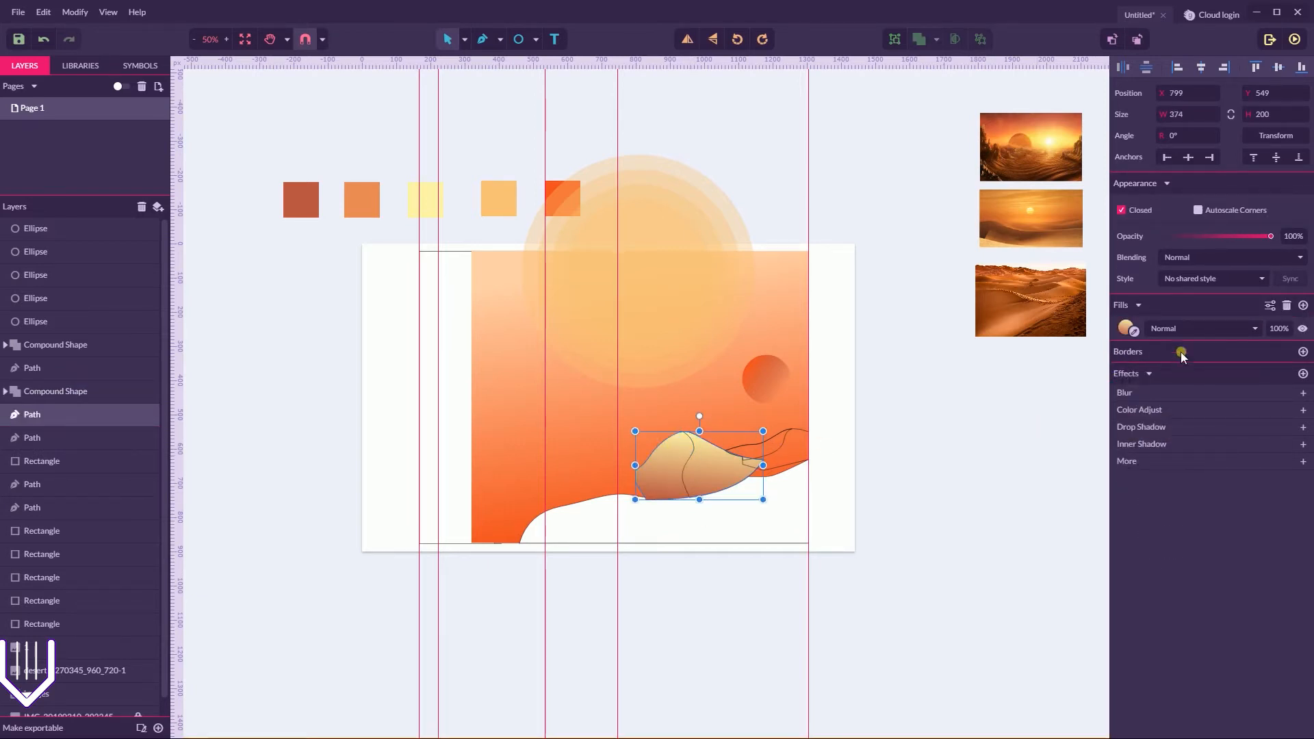
{"action": "left_click", "coordinate": [1141, 333]}
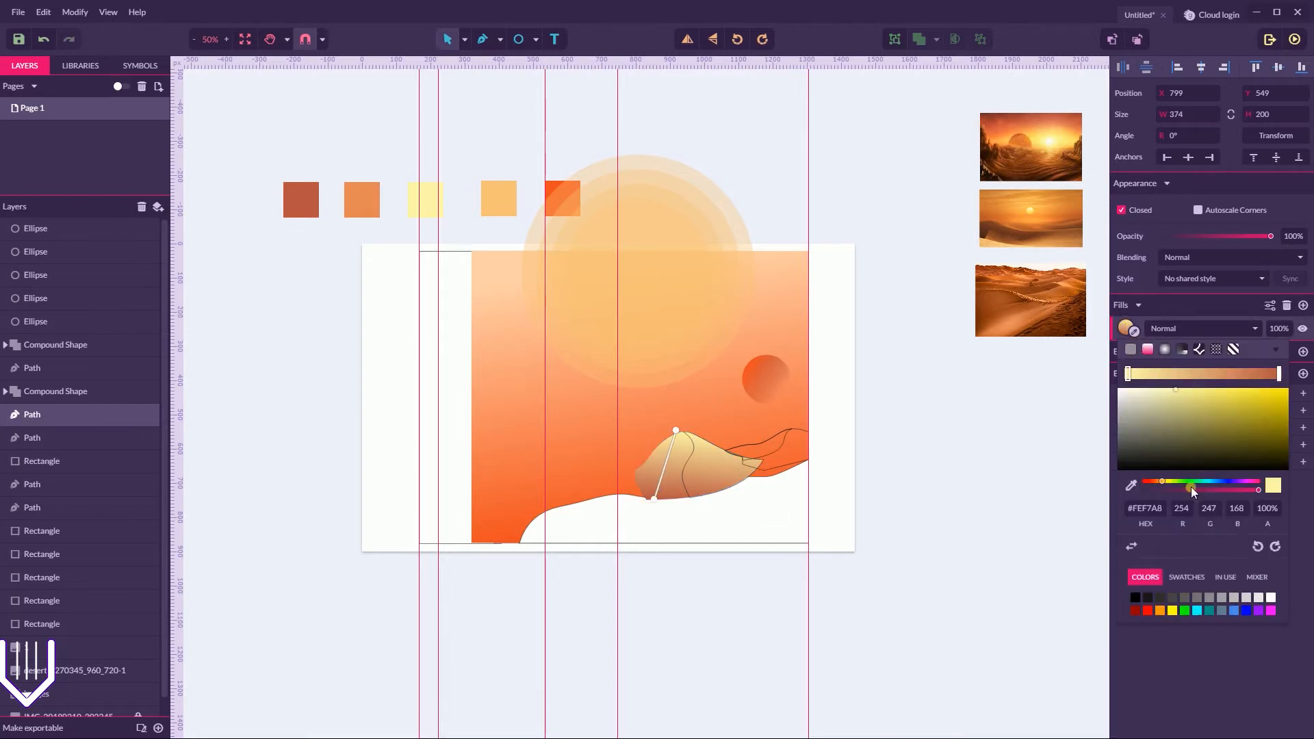
{"action": "left_click", "coordinate": [1180, 577]}
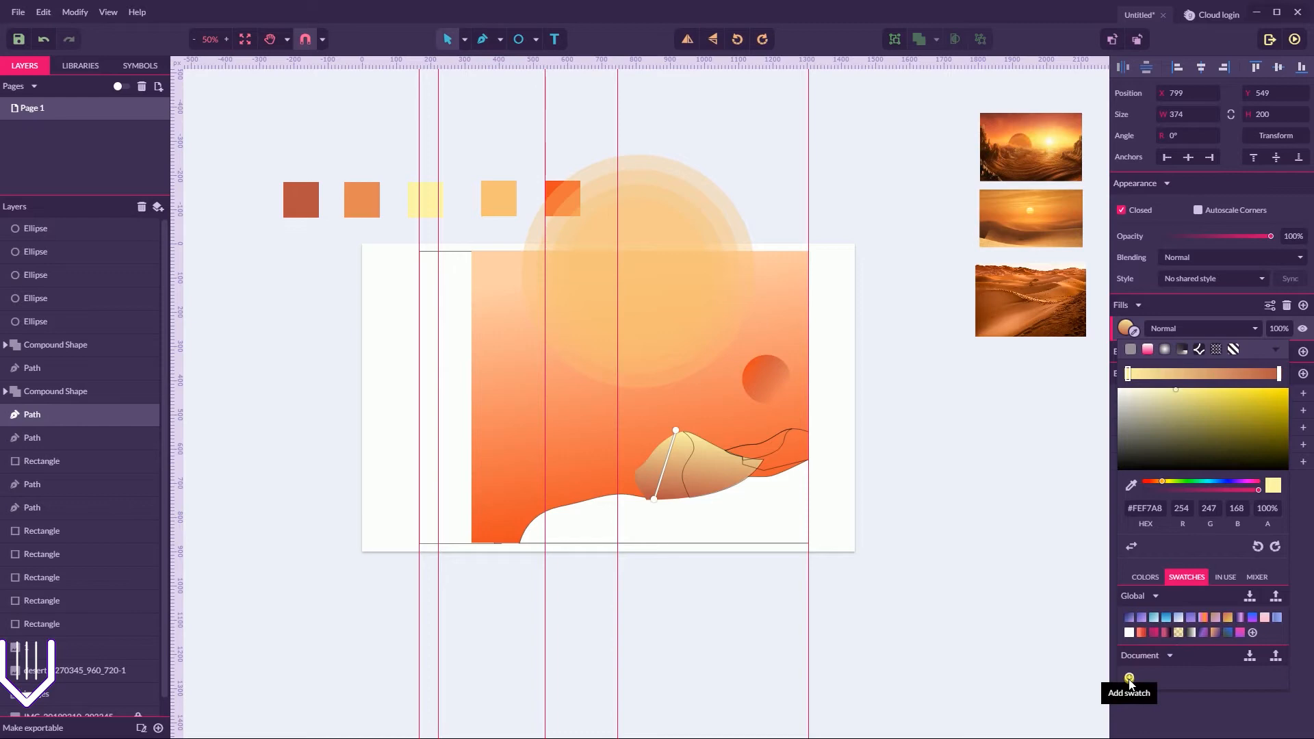
- Replace the border of the large dune's shaded side with a linear gradient fill from the saved yellow-to-brick-red swatch
{"action": "left_click", "coordinate": [729, 482]}
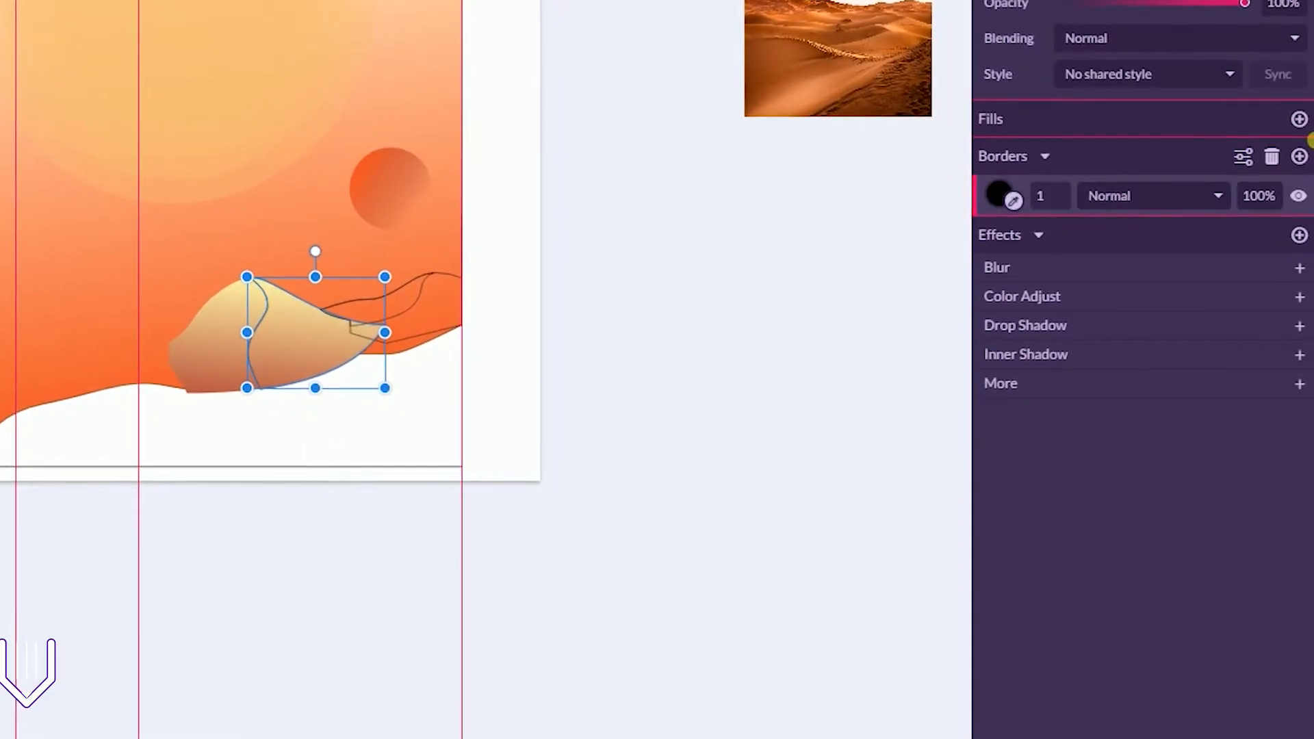
{"action": "left_click", "coordinate": [1272, 156]}
{"action": "left_click", "coordinate": [1299, 119]}
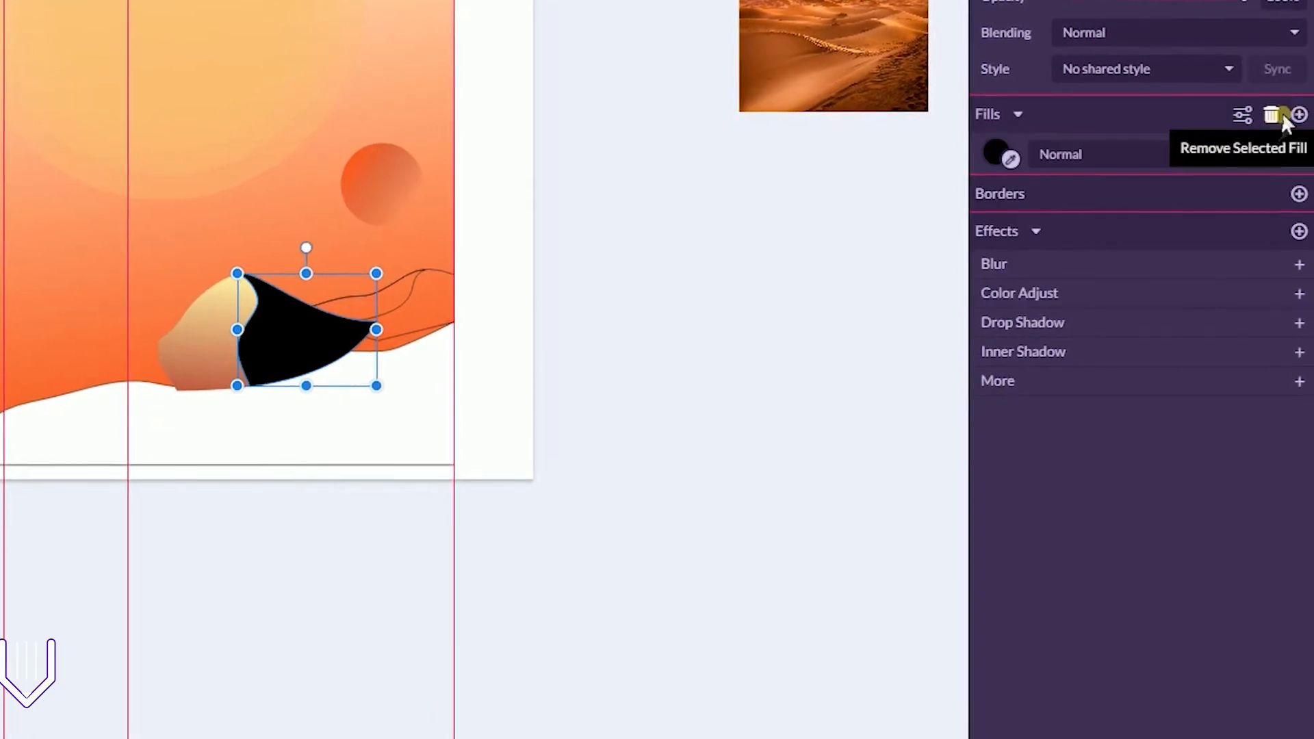
{"action": "left_click", "coordinate": [996, 151]}
{"action": "left_click", "coordinate": [1055, 182]}
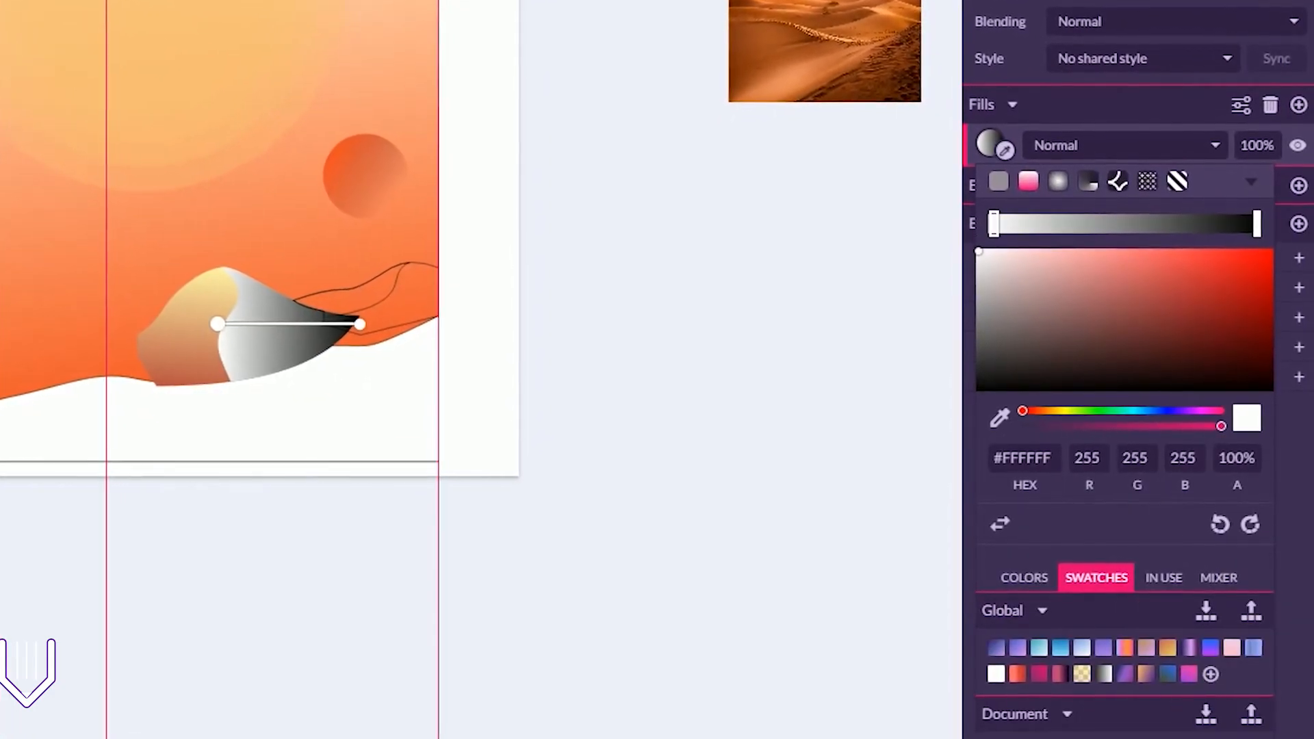
{"action": "left_click", "coordinate": [1018, 738]}
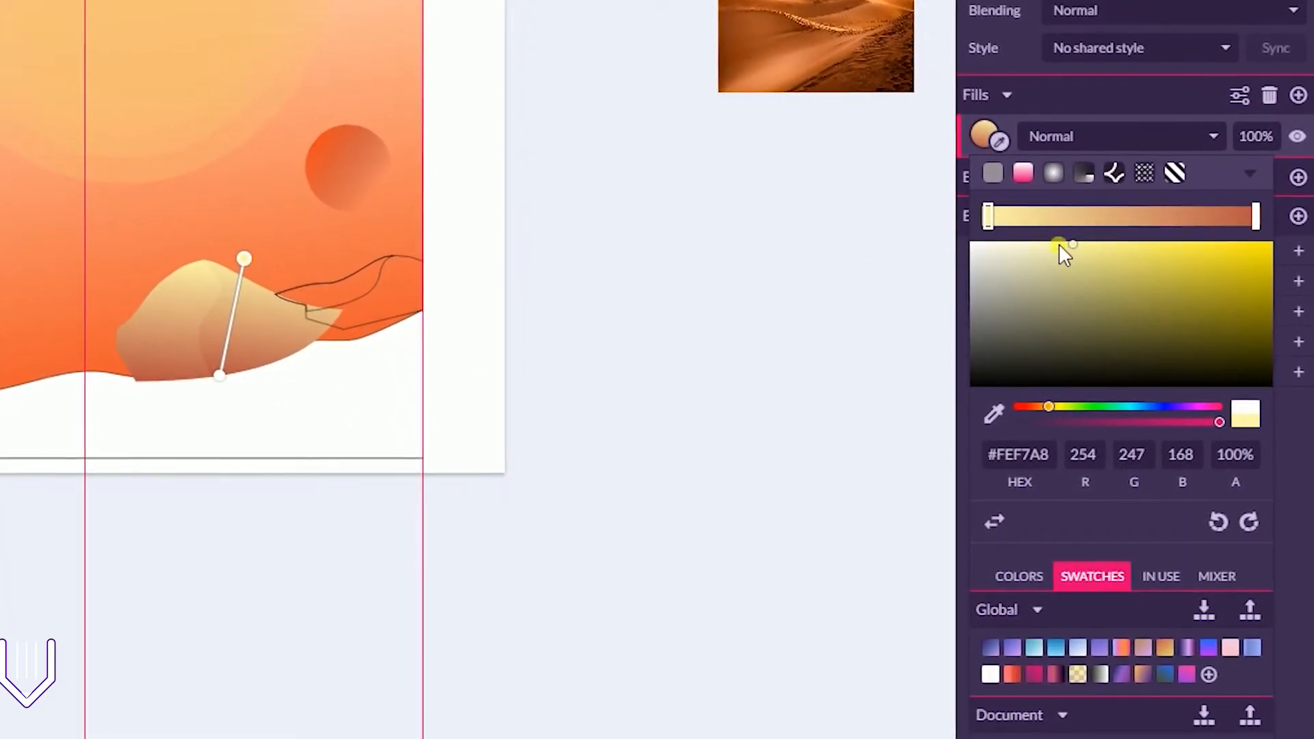
- Recolour the shaded side's gradient with #E3A874 for the peak stop and #7D291C for the base stop
{"action": "mouse_move", "coordinate": [1074, 245]}
{"action": "left_mouse_down"}
{"action": "mouse_move", "coordinate": [1104, 267]}
{"action": "mouse_move", "coordinate": [1116, 254]}
{"action": "left_mouse_up"}
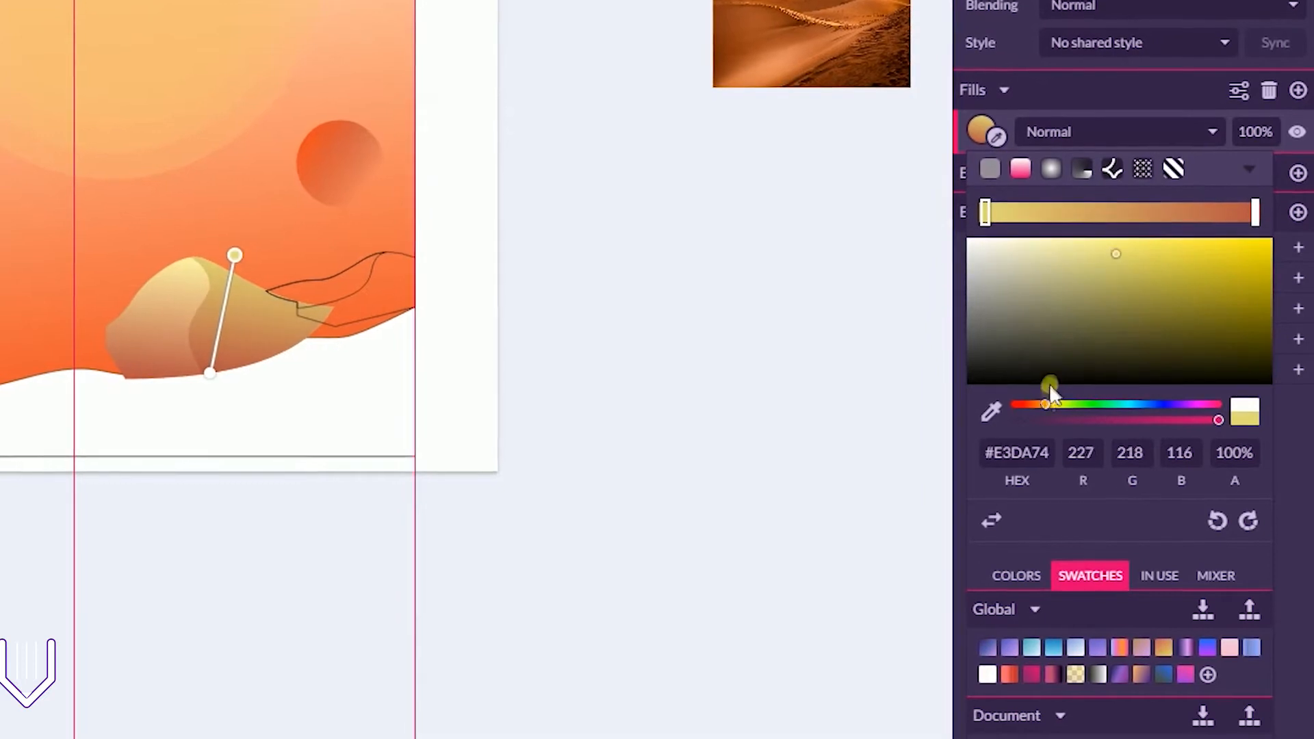
{"action": "left_click_drag", "start_coordinate": [1038, 403], "coordinate": [1029, 405]}
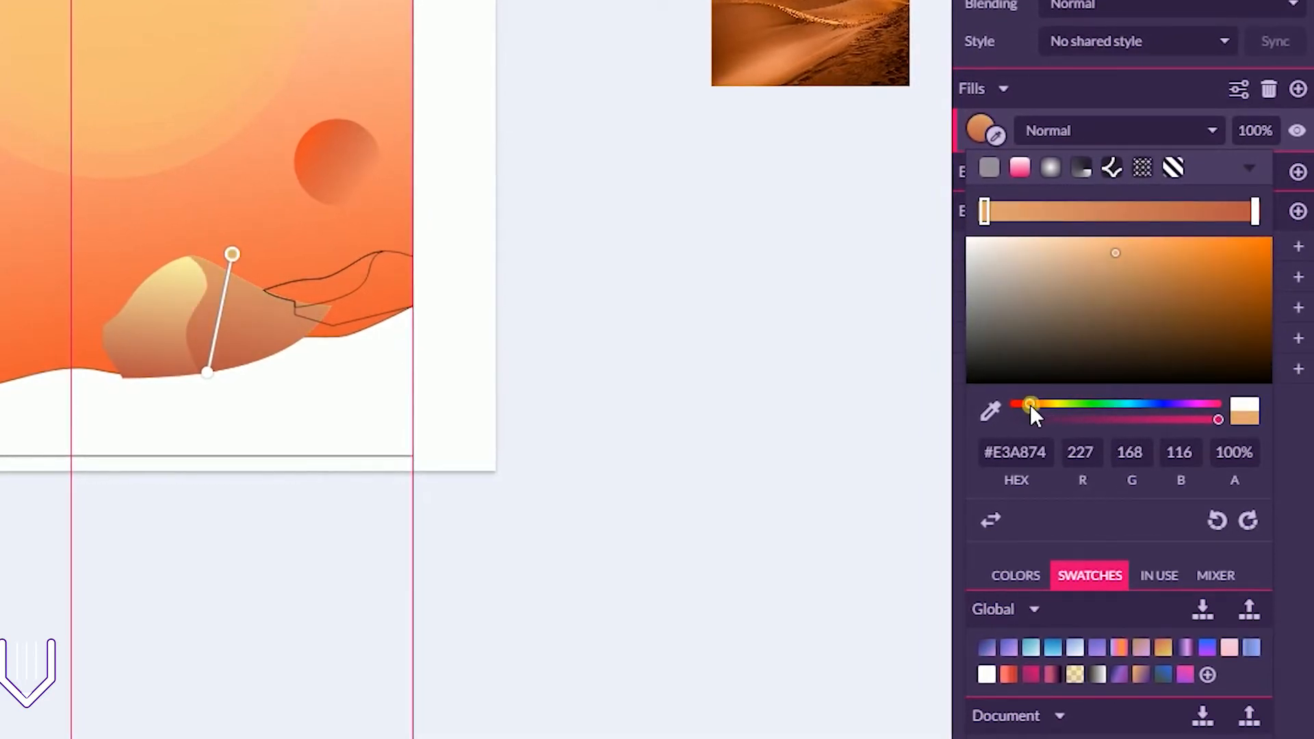
{"action": "left_click", "coordinate": [1254, 212]}
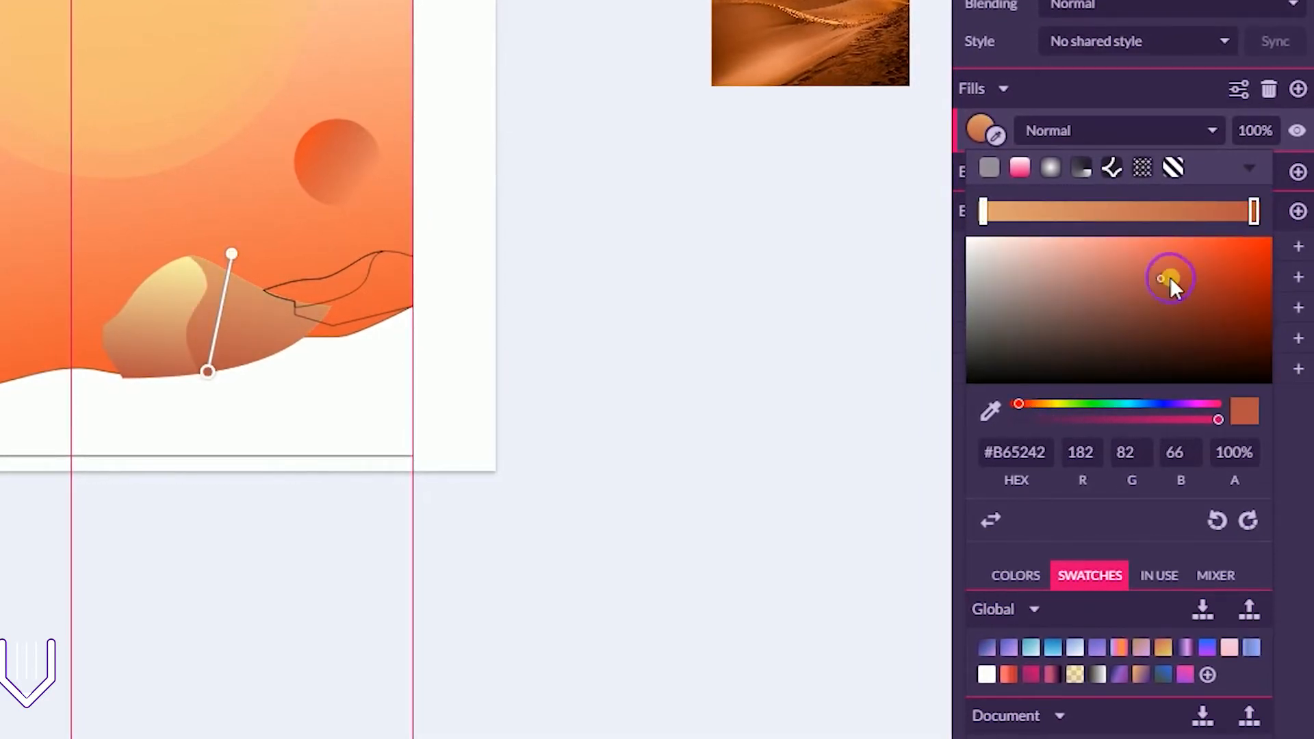
{"action": "left_click_drag", "start_coordinate": [1169, 276], "coordinate": [1205, 311]}
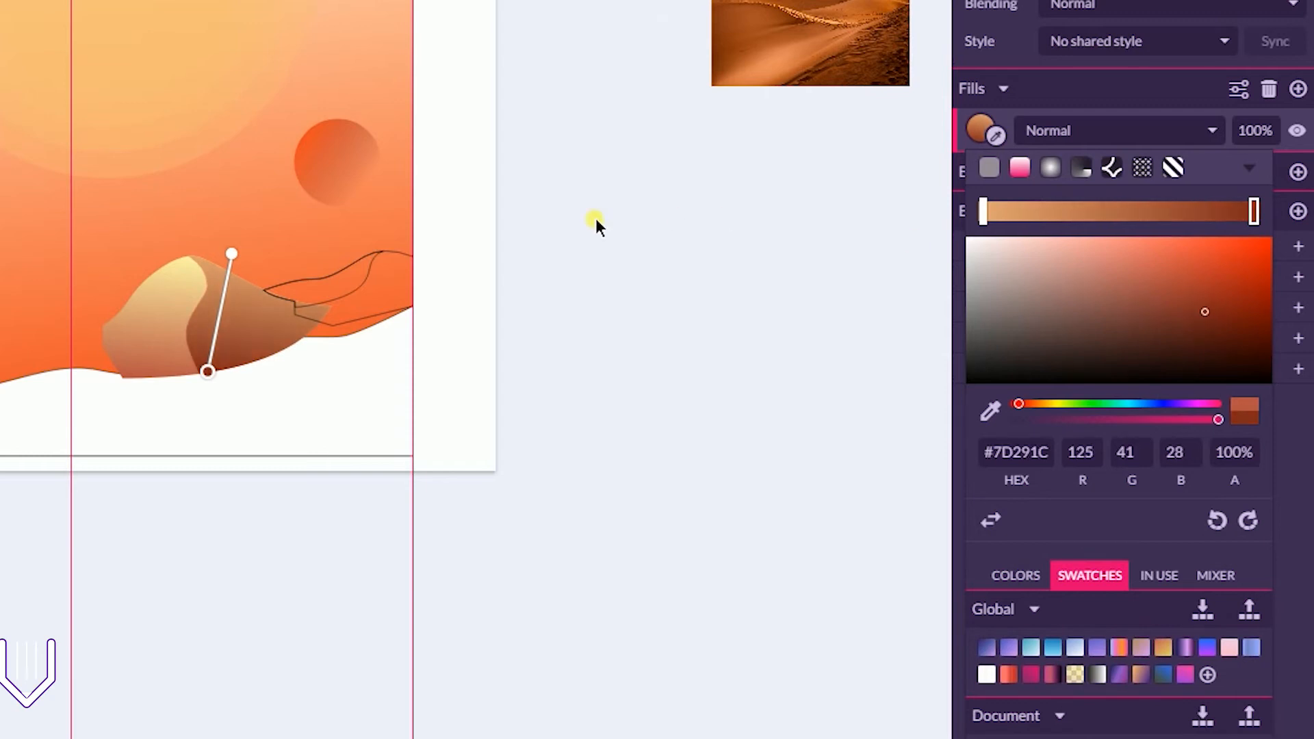
- Save the large dune's shaded orange-to-dark-brown gradient as a global and document swatch
{"action": "left_click", "coordinate": [589, 220]}
{"action": "left_click", "coordinate": [234, 329]}
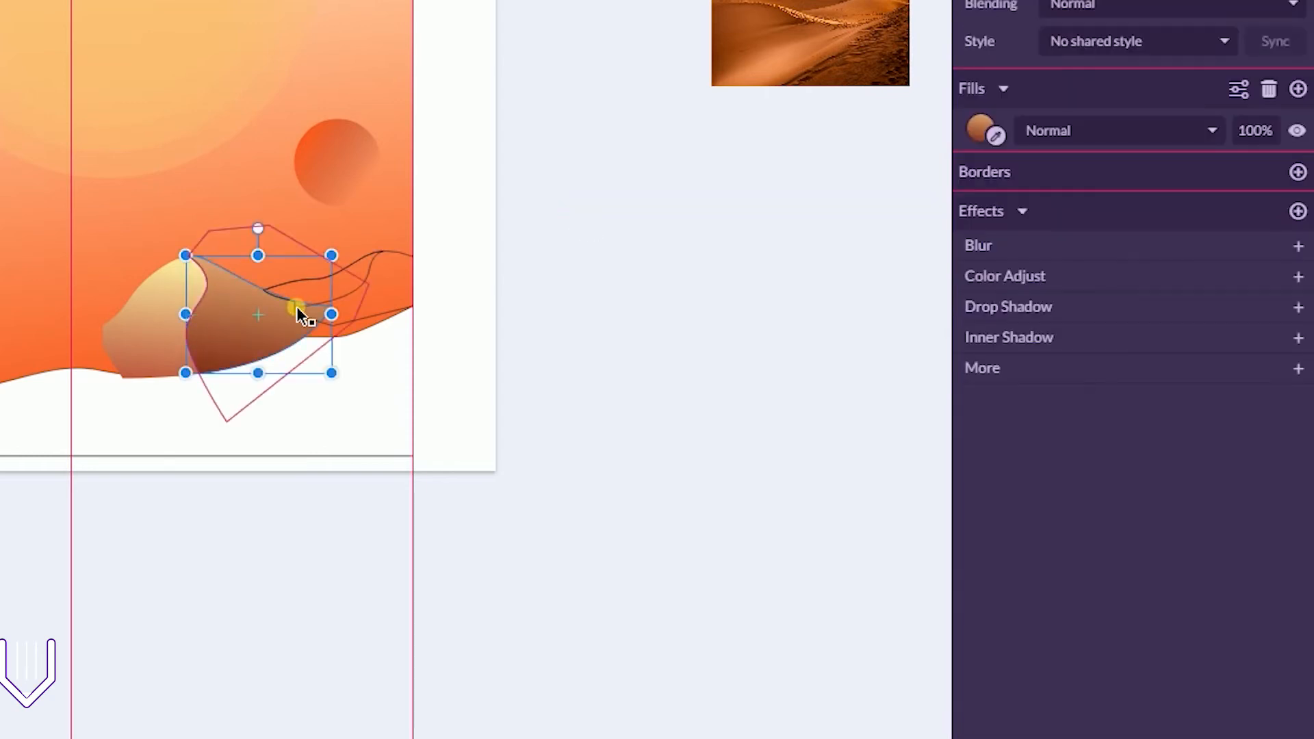
{"action": "left_click", "coordinate": [980, 130]}
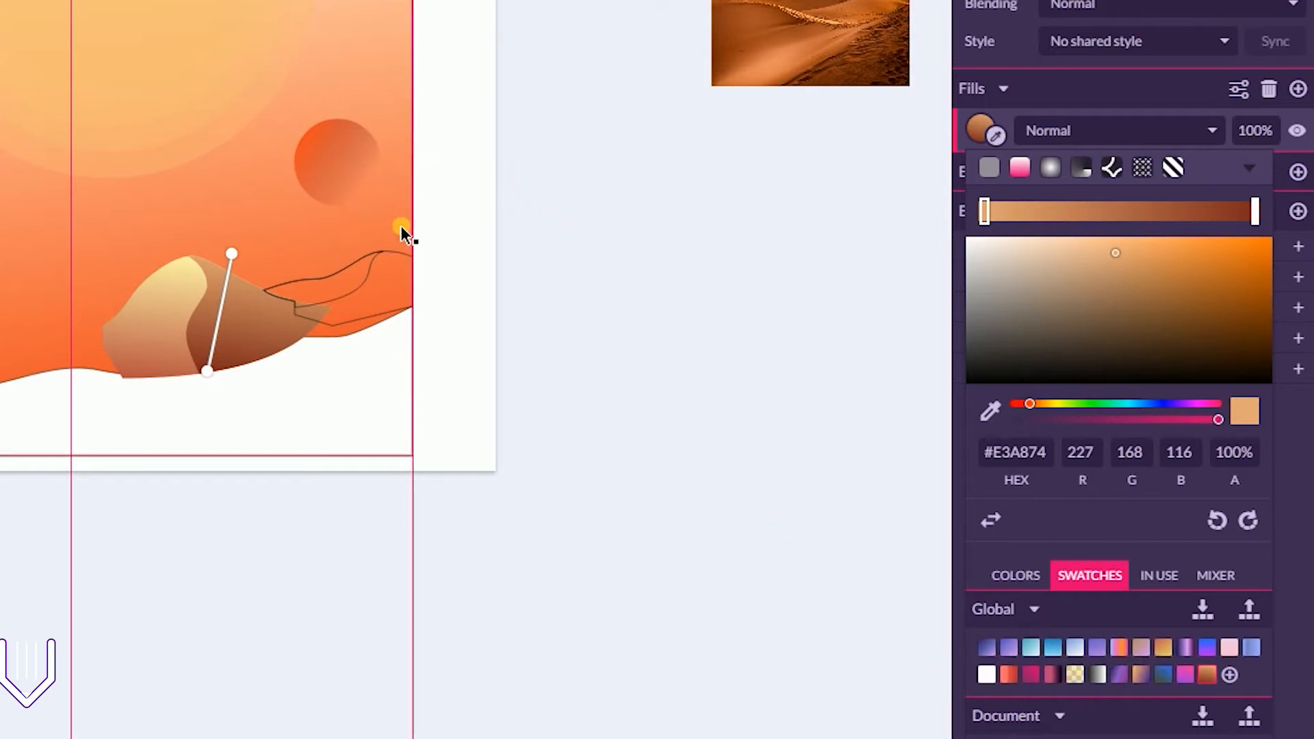
- Apply a linear gradient from the saved orange-to-dark-brown swatch to the border of the small dune's shaded side
{"action": "left_click", "coordinate": [392, 257]}
{"action": "left_click", "coordinate": [398, 253]}
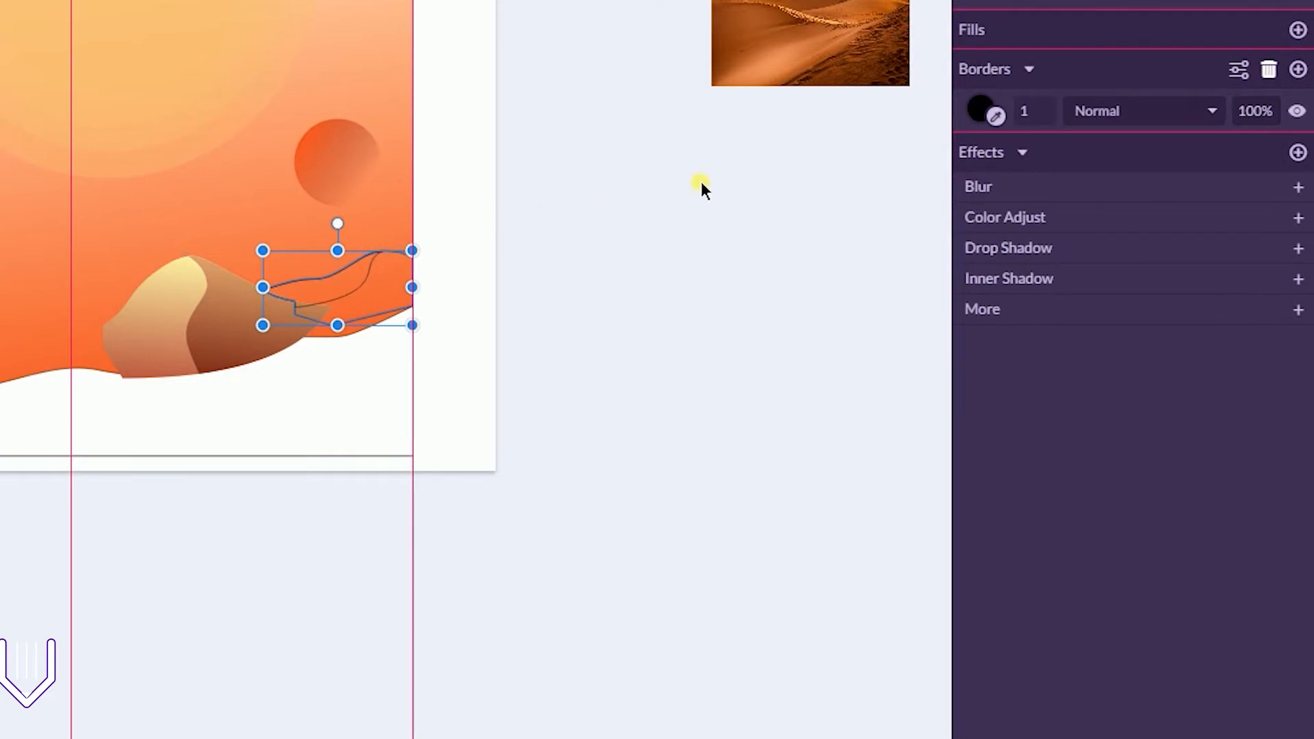
{"action": "left_click", "coordinate": [978, 101]}
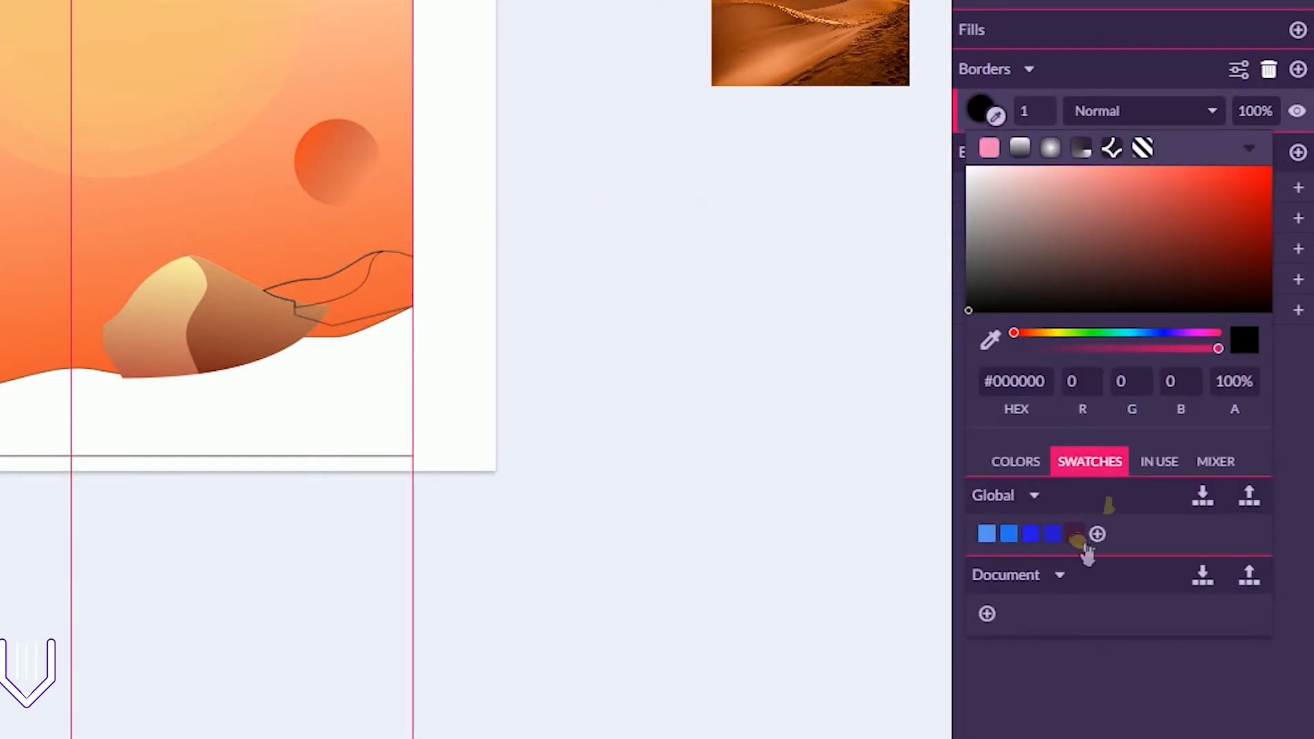
{"action": "left_click", "coordinate": [1025, 148]}
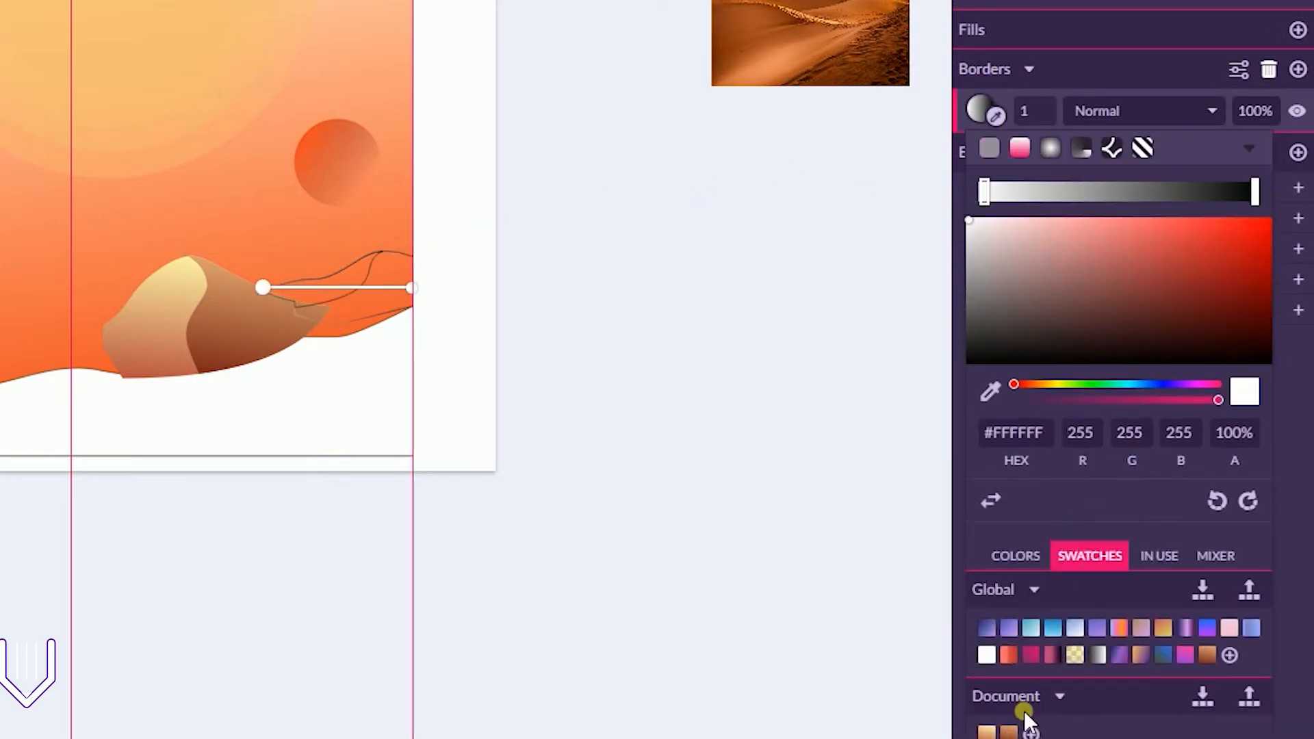
{"action": "left_click", "coordinate": [1005, 733]}
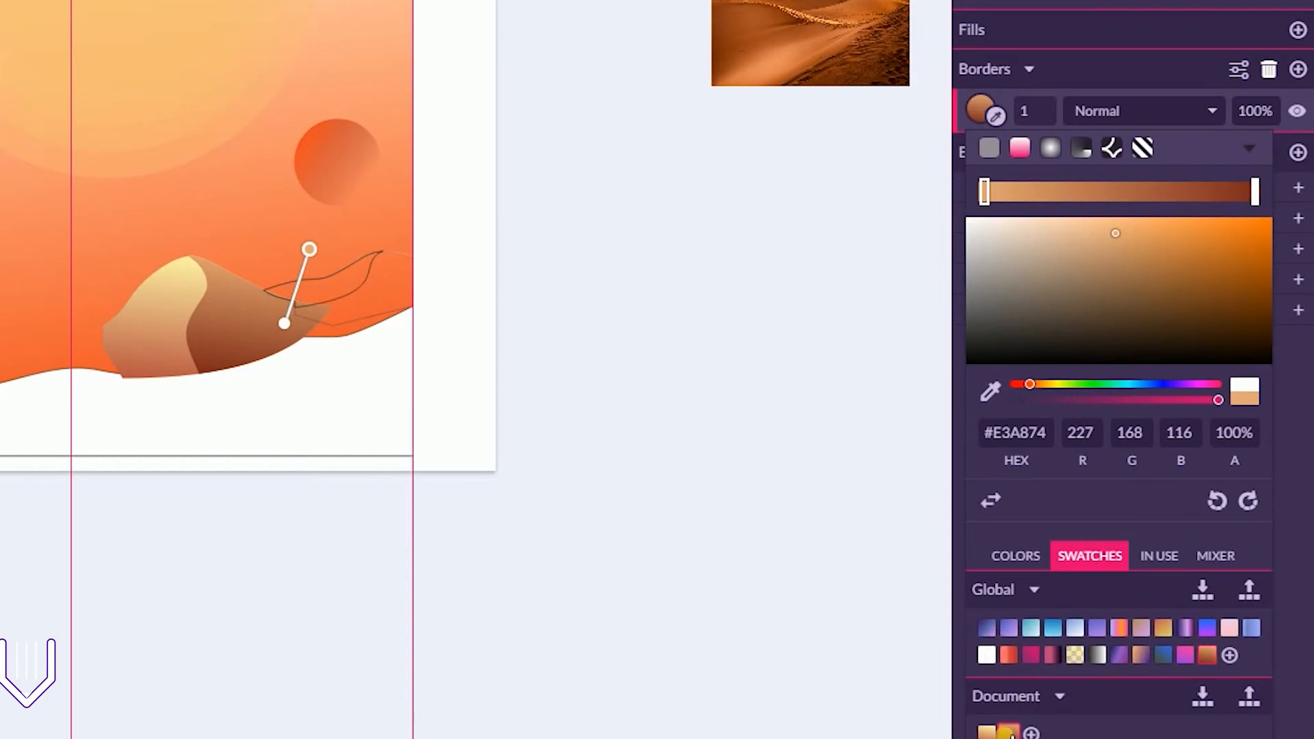
- Replace the border of the small dune's lit side with a linear gradient fill from the saved yellow-to-brick-red swatch
{"action": "left_click", "coordinate": [335, 268]}
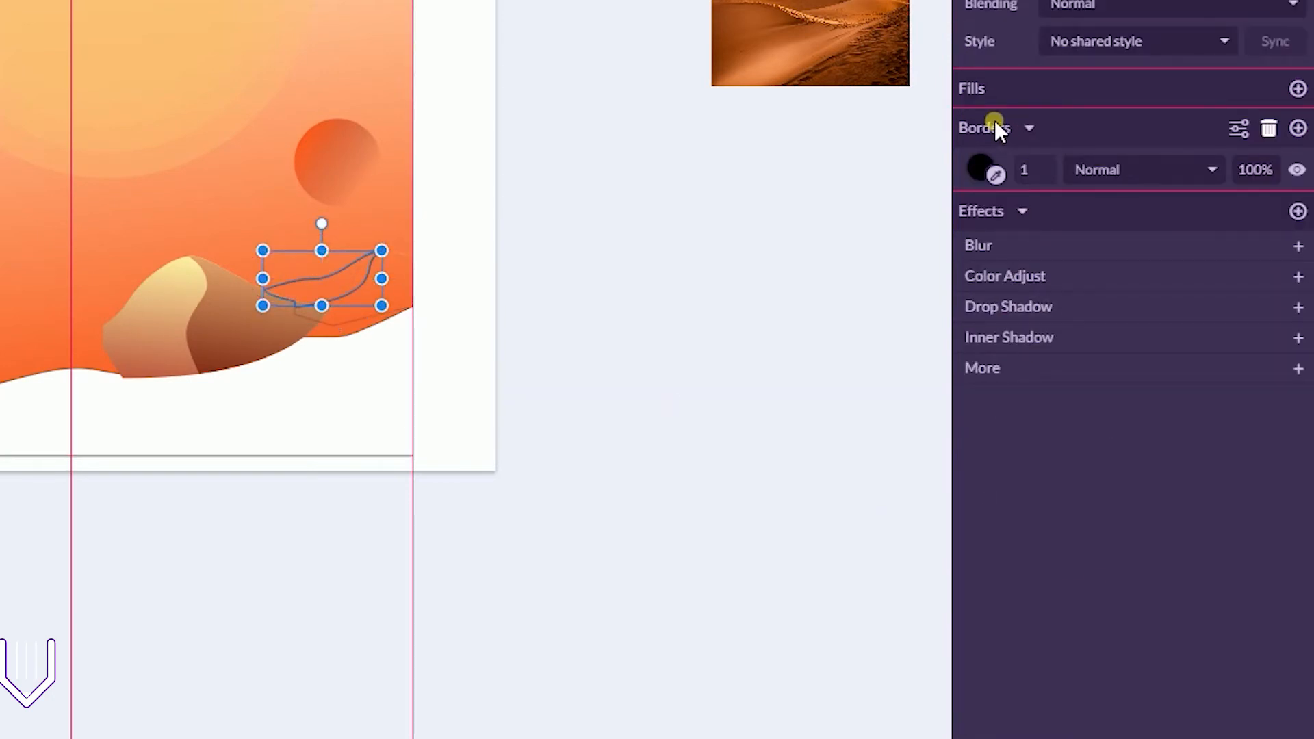
{"action": "left_click", "coordinate": [993, 125]}
{"action": "left_click", "coordinate": [1032, 132]}
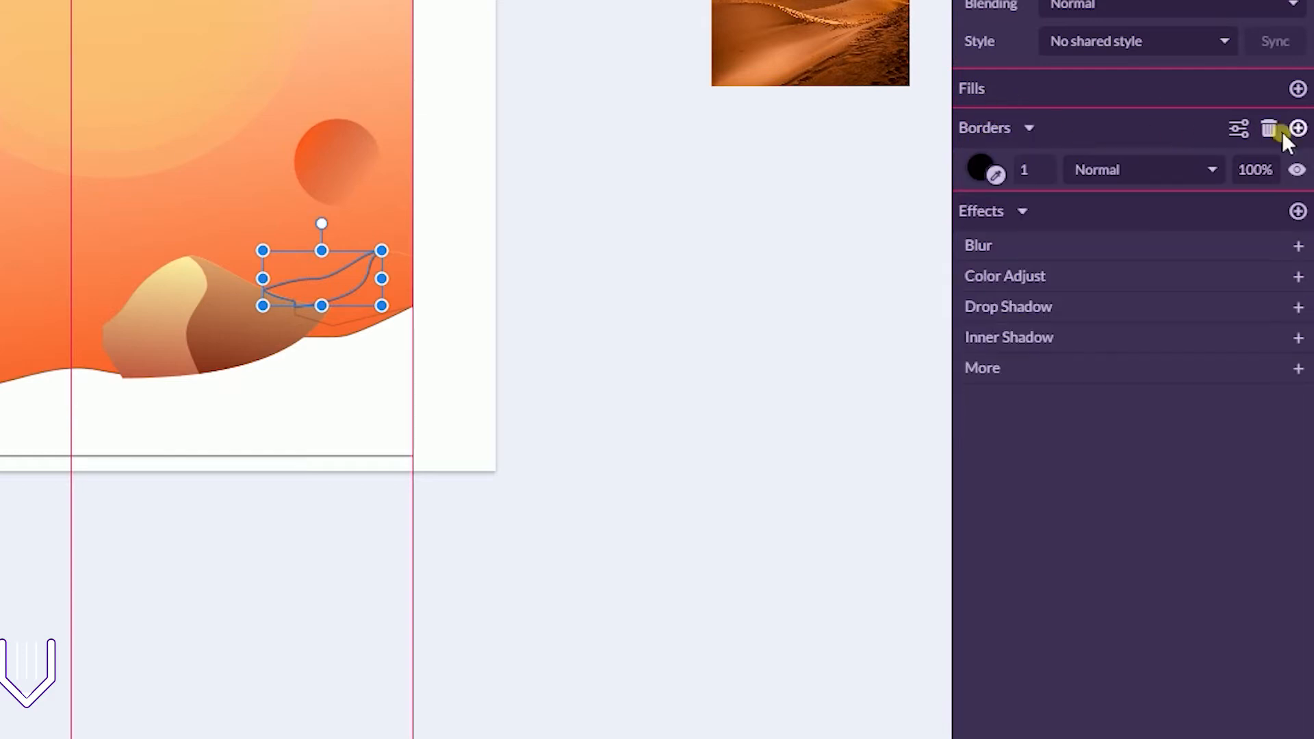
{"action": "left_click", "coordinate": [972, 167]}
{"action": "left_click", "coordinate": [1268, 130]}
{"action": "left_click", "coordinate": [1297, 89]}
{"action": "left_click", "coordinate": [979, 130]}
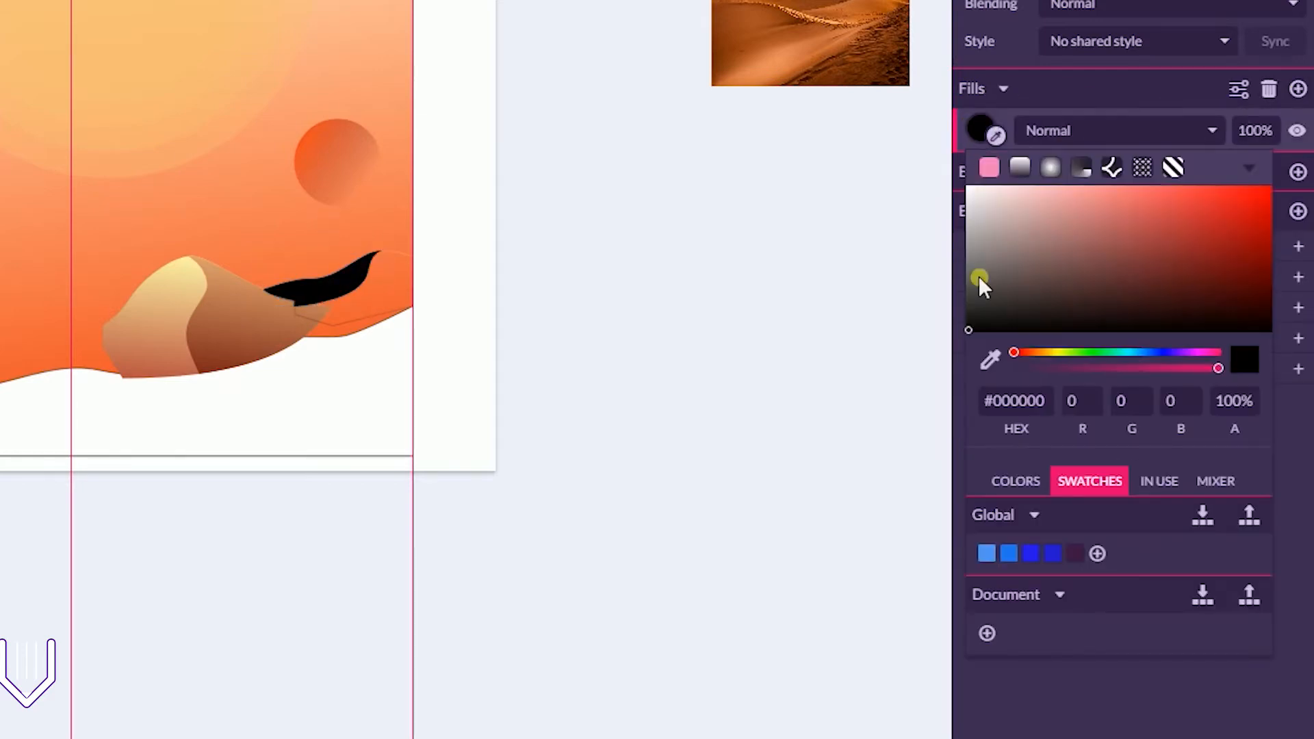
{"action": "left_click", "coordinate": [1021, 170]}
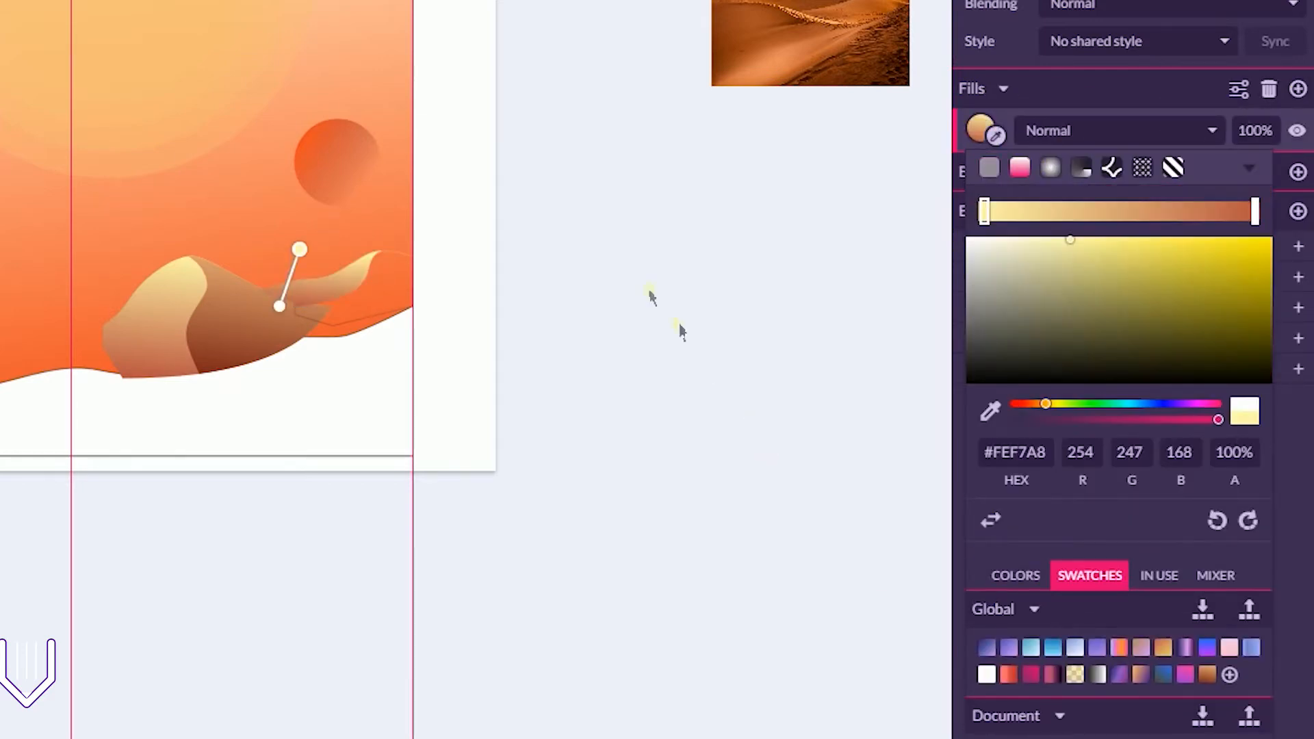
{"action": "left_click", "coordinate": [442, 247]}
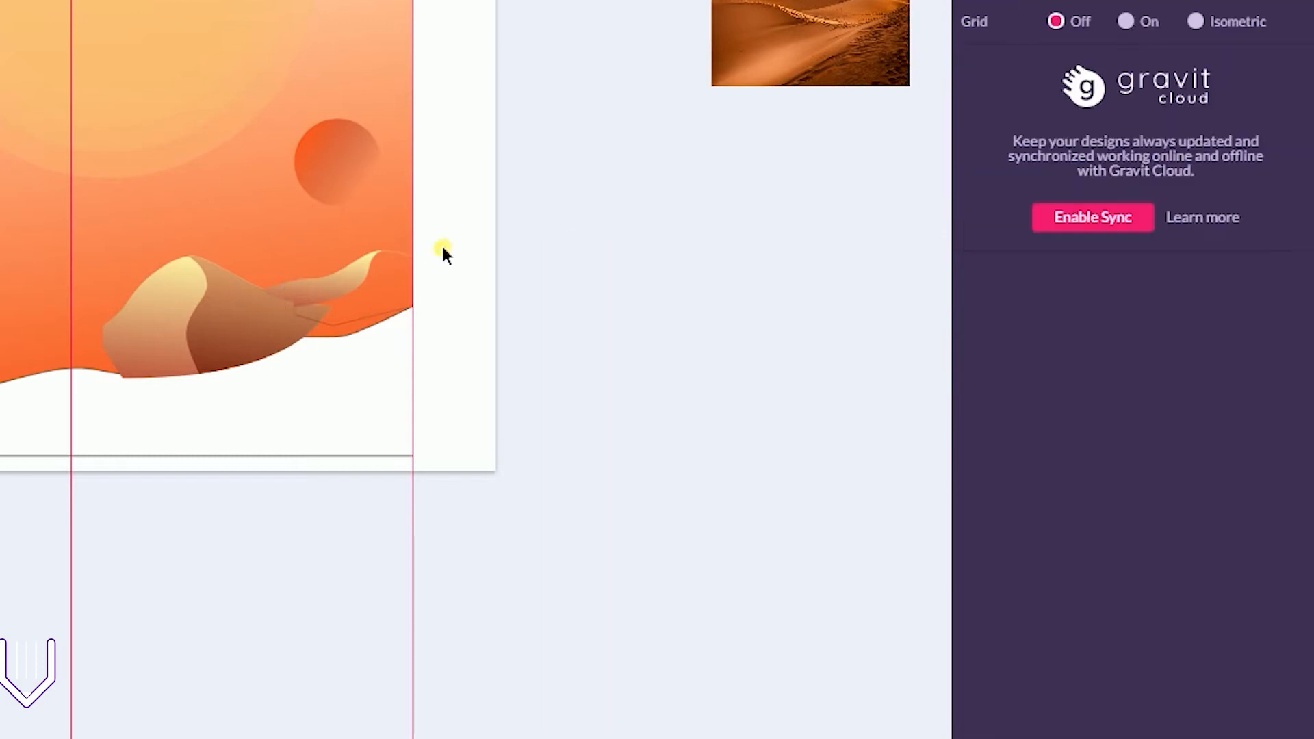
- Replace the border of the small dune's shaded side with a linear gradient fill from the saved orange-to-dark-brown swatch
{"action": "left_click", "coordinate": [393, 251]}
{"action": "left_click", "coordinate": [958, 96]}
{"action": "left_click", "coordinate": [1267, 69]}
{"action": "left_click", "coordinate": [1298, 32]}
{"action": "left_click", "coordinate": [973, 64]}
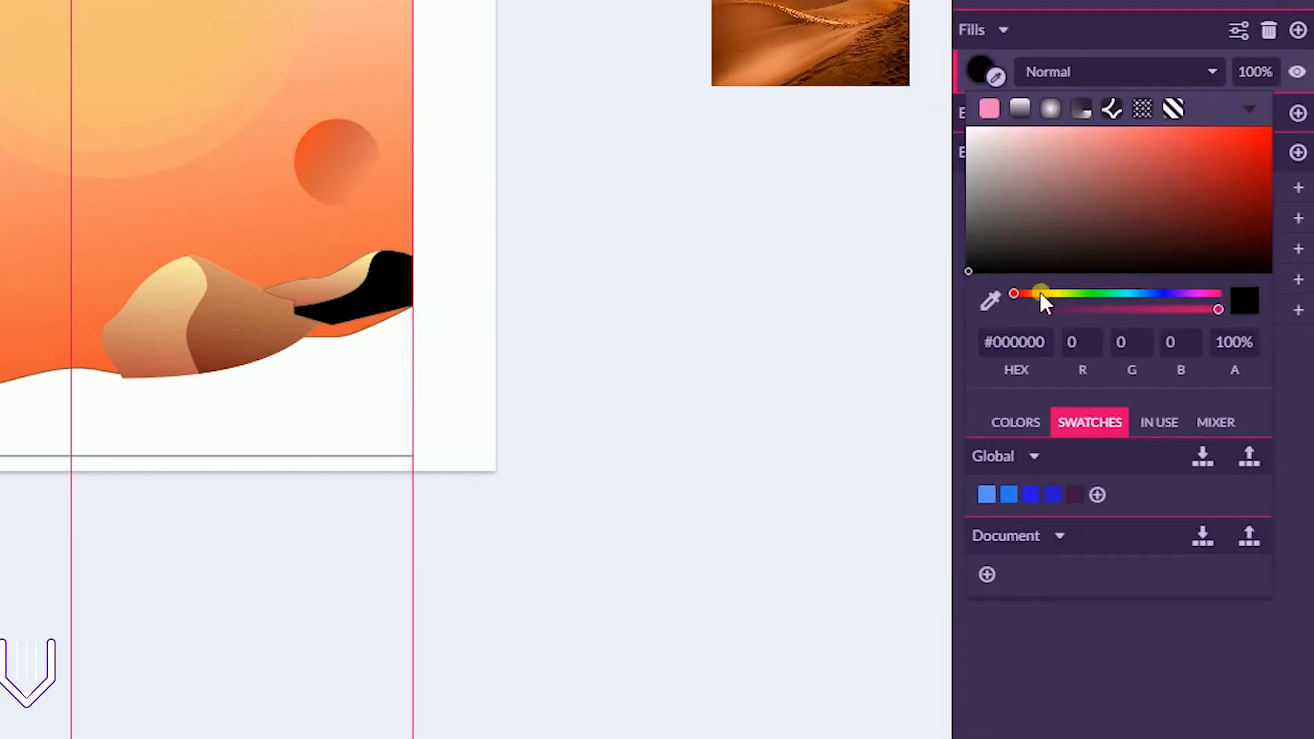
{"action": "left_click", "coordinate": [1019, 108]}
{"action": "left_click", "coordinate": [1009, 696]}
- Darken the orange stop of the gradient on the small dune's shaded side
{"action": "left_click", "coordinate": [1129, 192]}
{"action": "left_click_drag", "start_coordinate": [1129, 193], "coordinate": [1220, 275]}
{"action": "left_click", "coordinate": [1256, 152]}
{"action": "left_click", "coordinate": [741, 230]}
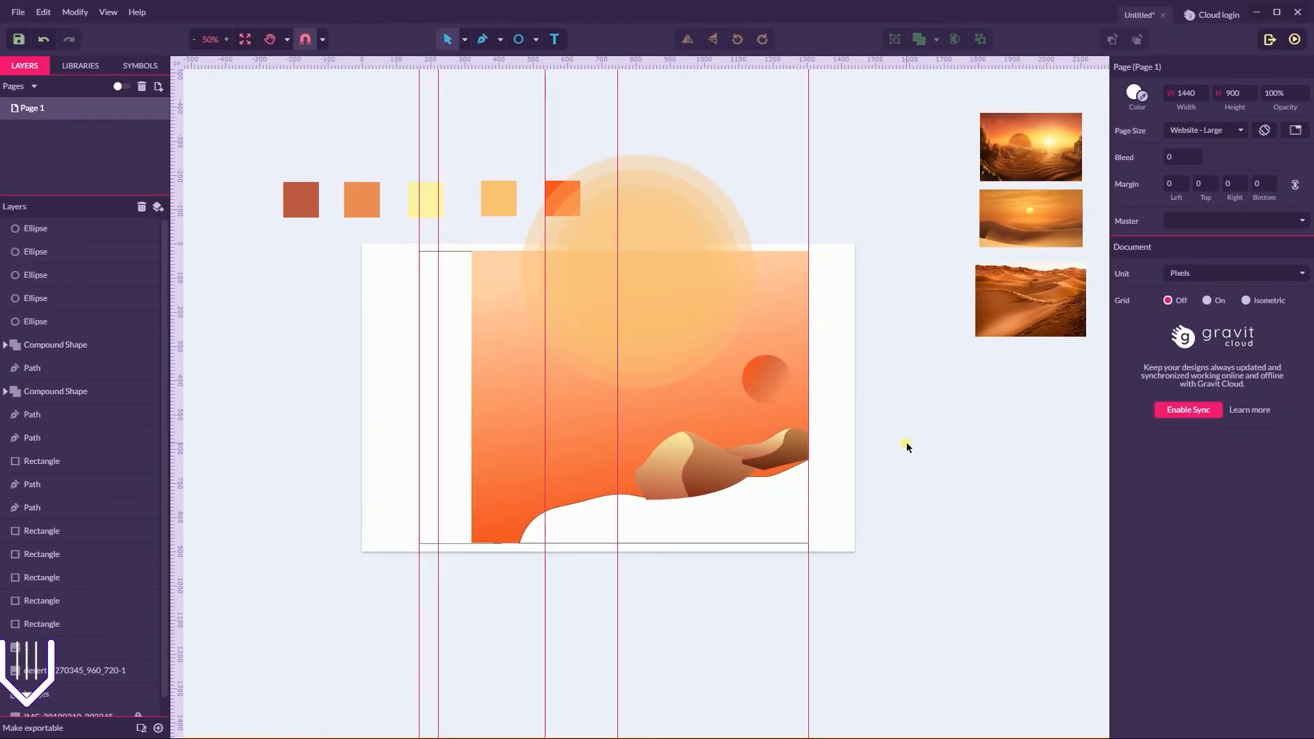
- Slightly darken the pale yellow peak stop of the gradient on the large dune's lit side
{"action": "left_click", "coordinate": [772, 497]}
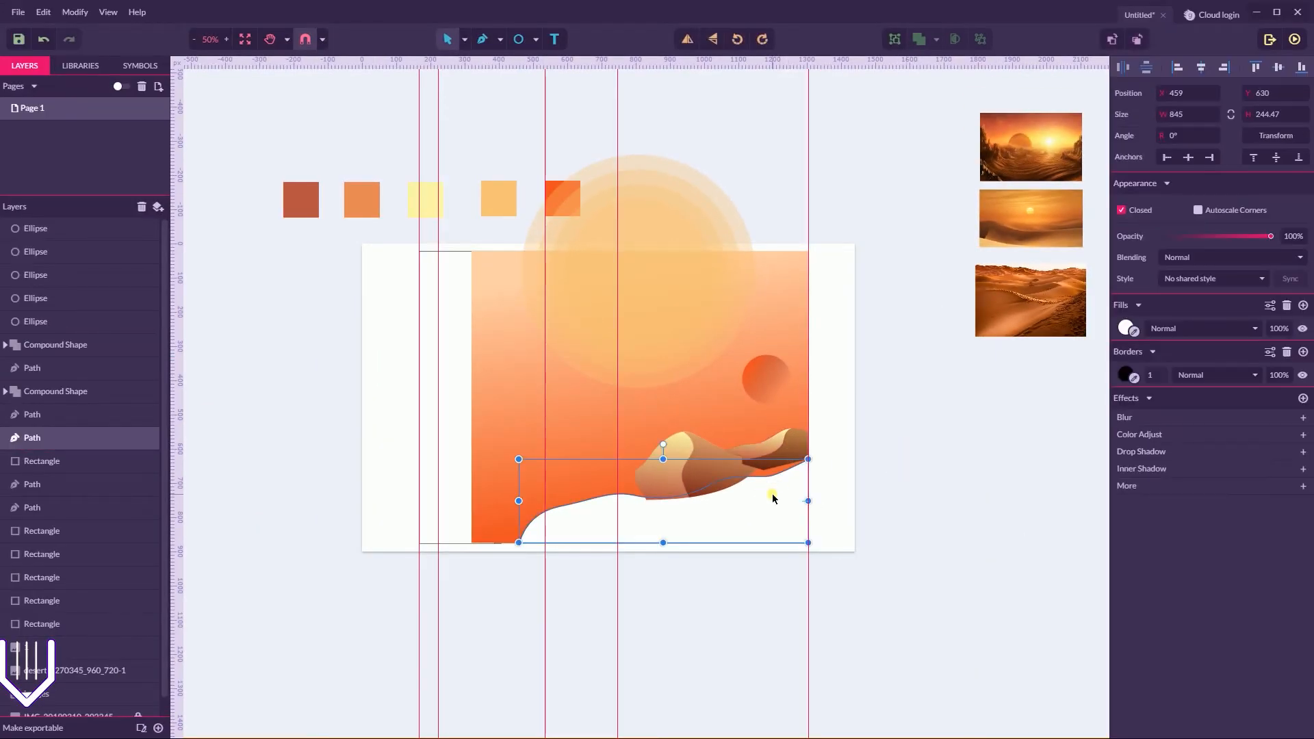
{"action": "left_click", "coordinate": [668, 454]}
{"action": "left_click", "coordinate": [1126, 329]}
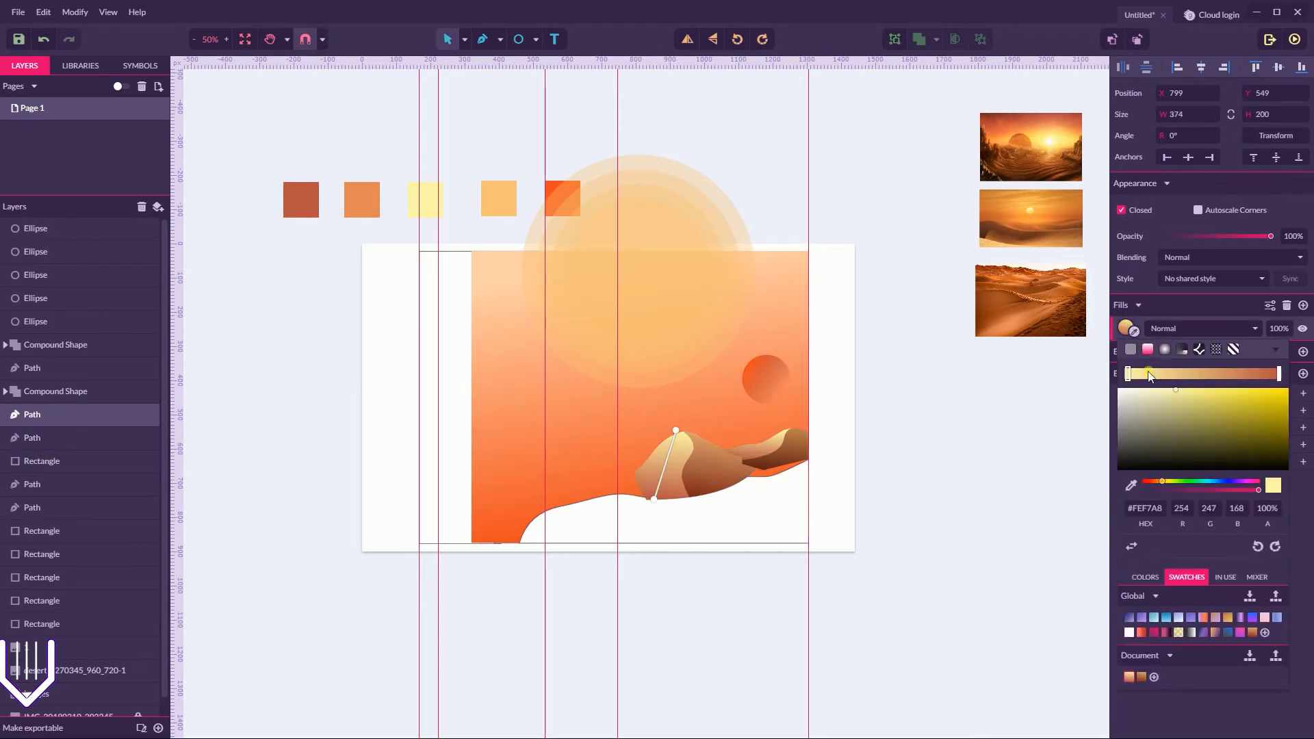
{"action": "left_click_drag", "start_coordinate": [1176, 390], "coordinate": [1186, 405]}
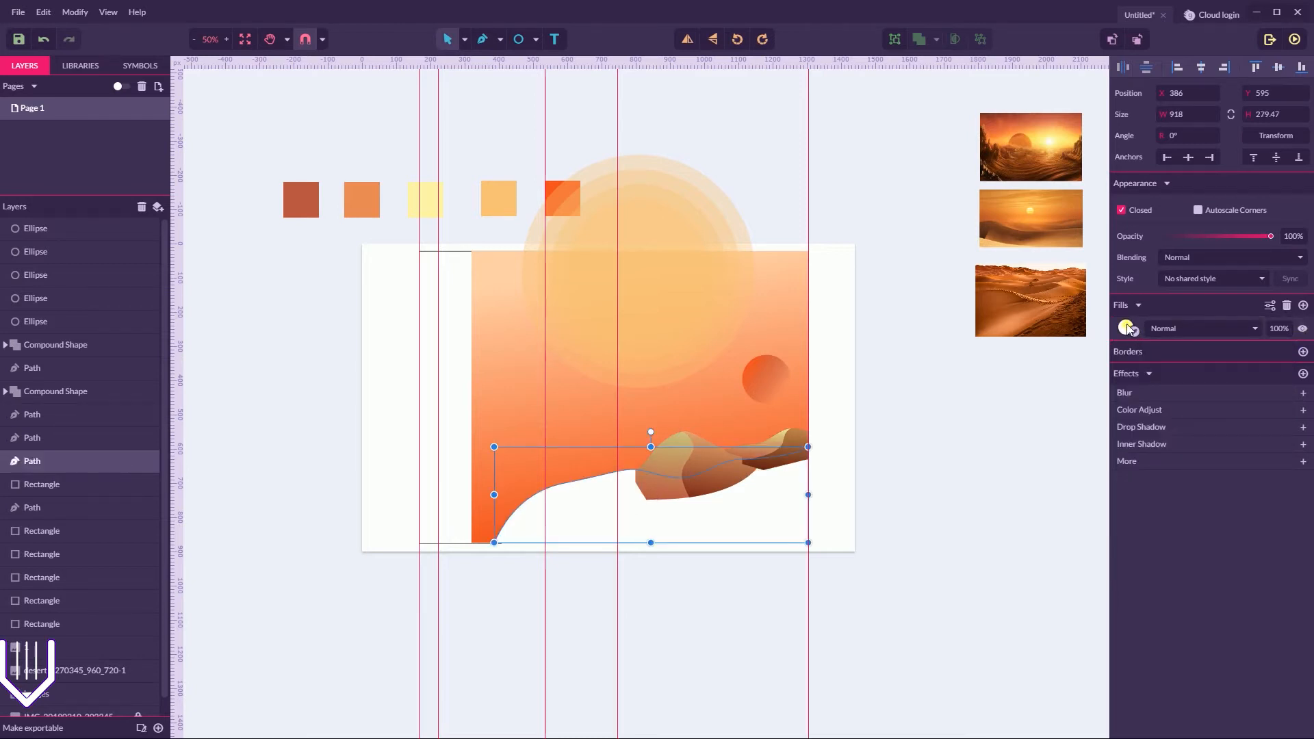
- Fill the rear foreground dune with the yellow-to-brick-red swatch as a linear gradient and bring it in front of the background dunes
{"action": "left_click", "coordinate": [1125, 326]}
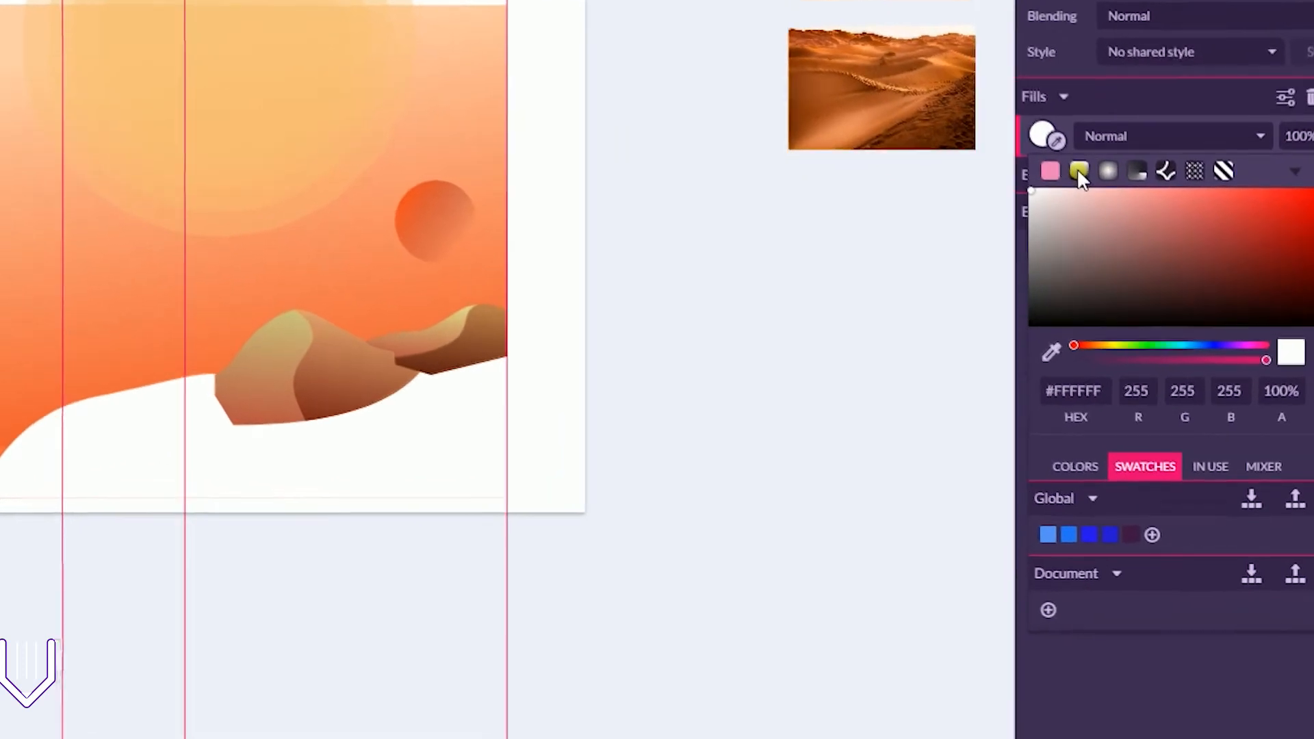
{"action": "left_click", "coordinate": [1148, 349]}
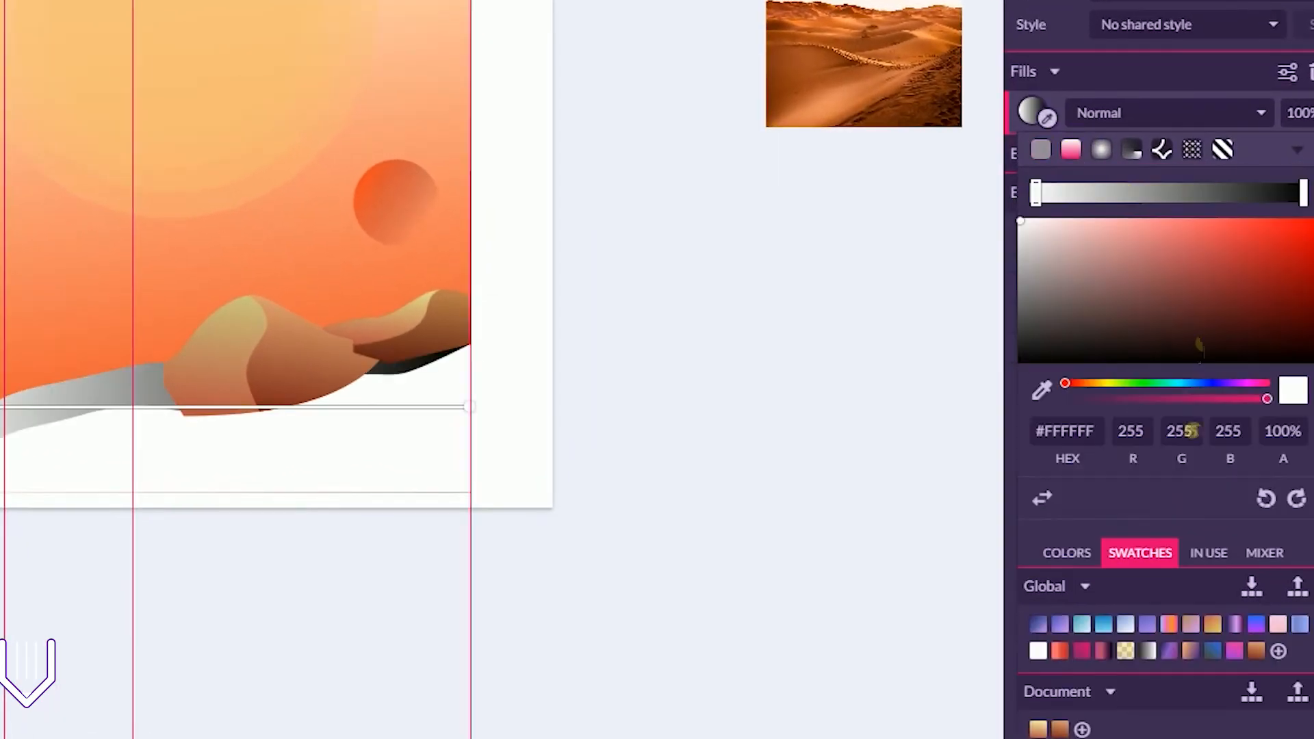
{"action": "left_click", "coordinate": [1059, 730]}
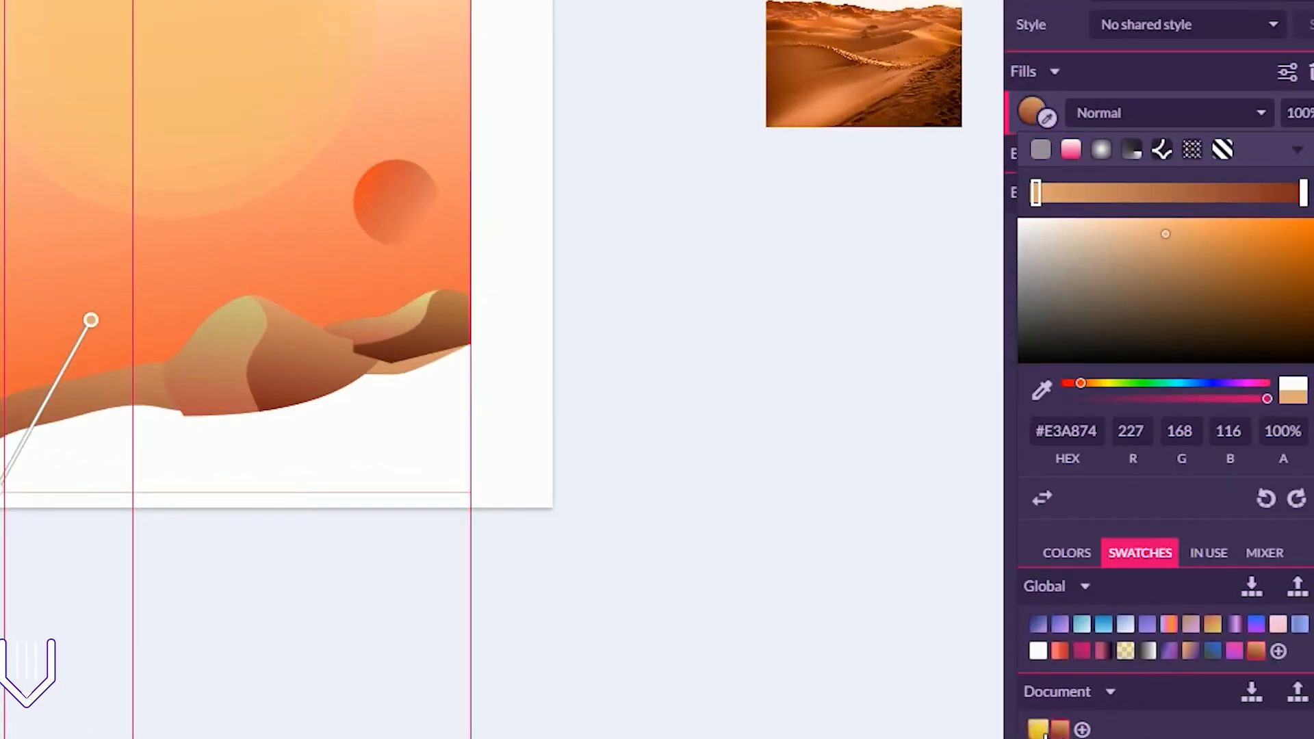
{"action": "left_click", "coordinate": [1043, 731]}
{"action": "key", "text": "Escape"}
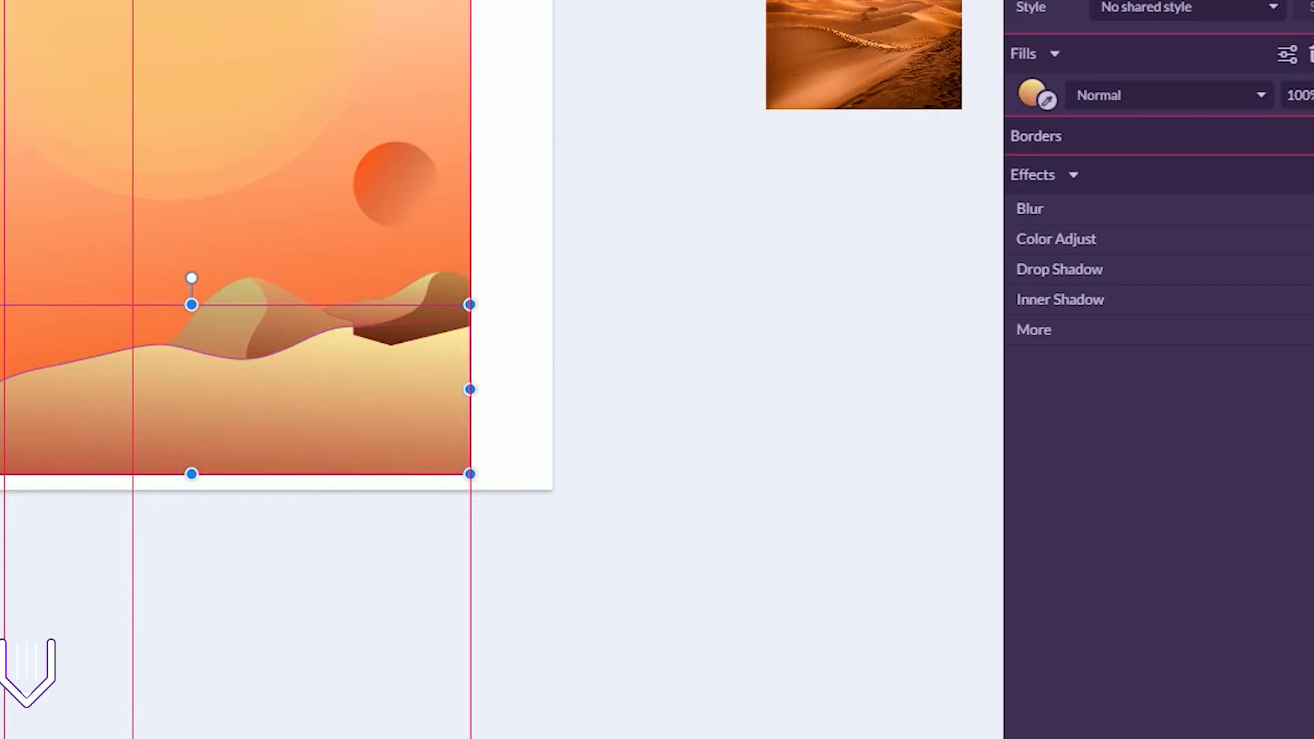
{"action": "left_click", "coordinate": [553, 243]}
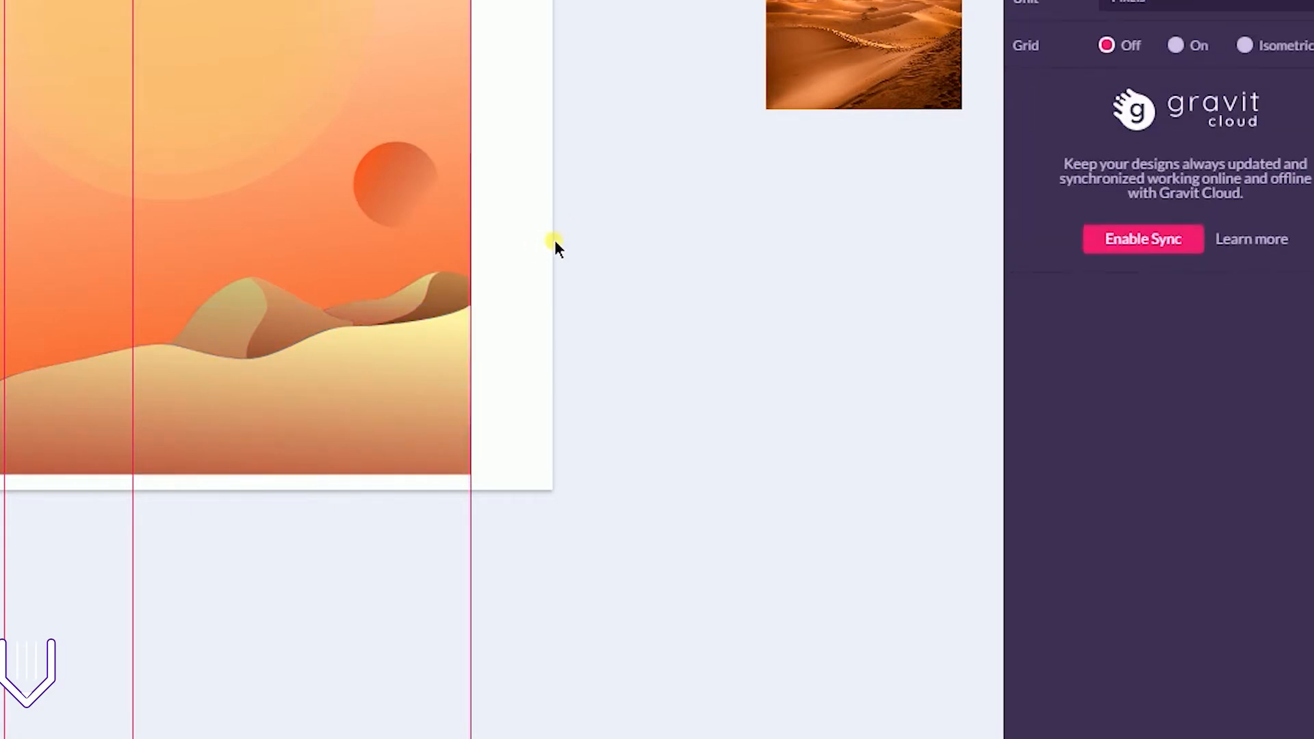
- Bring the white nearest dune in front of the gradient-filled foreground dune and remove its border
{"action": "left_click", "coordinate": [409, 396]}
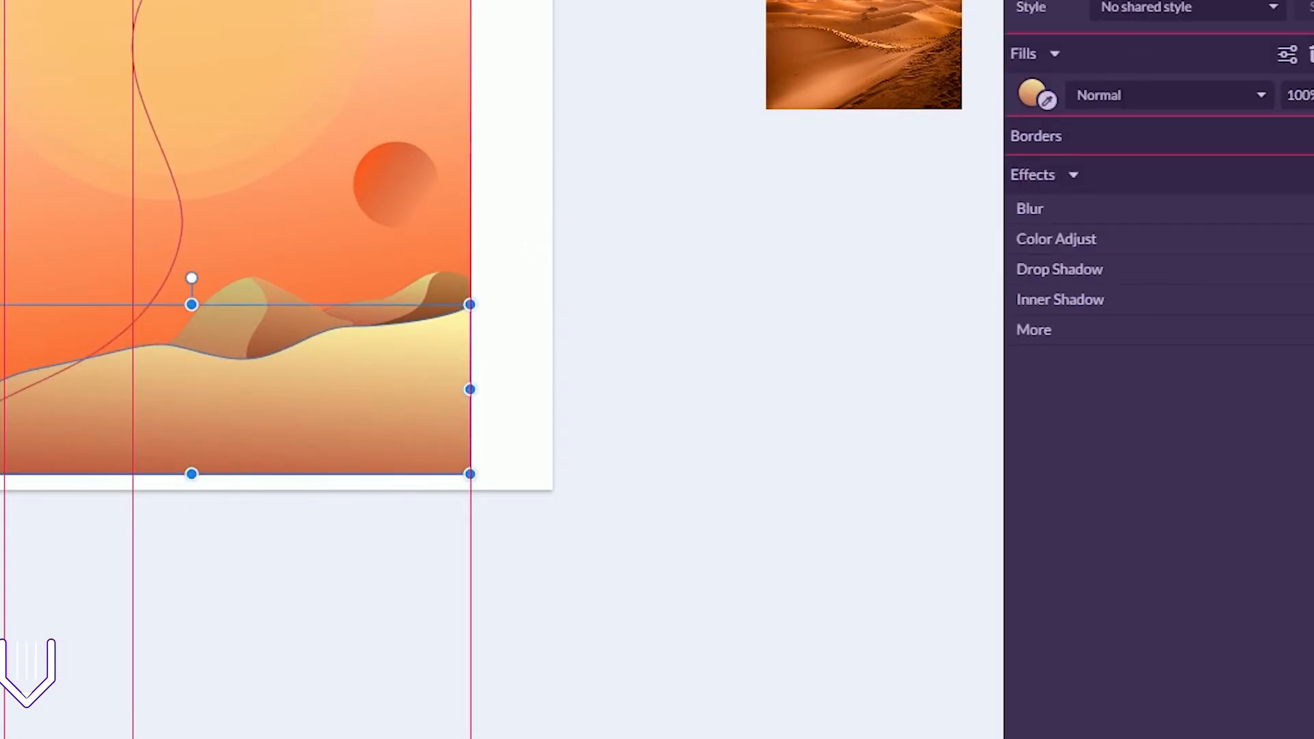
{"action": "left_click", "coordinate": [181, 216]}
{"action": "left_click", "coordinate": [213, 401]}
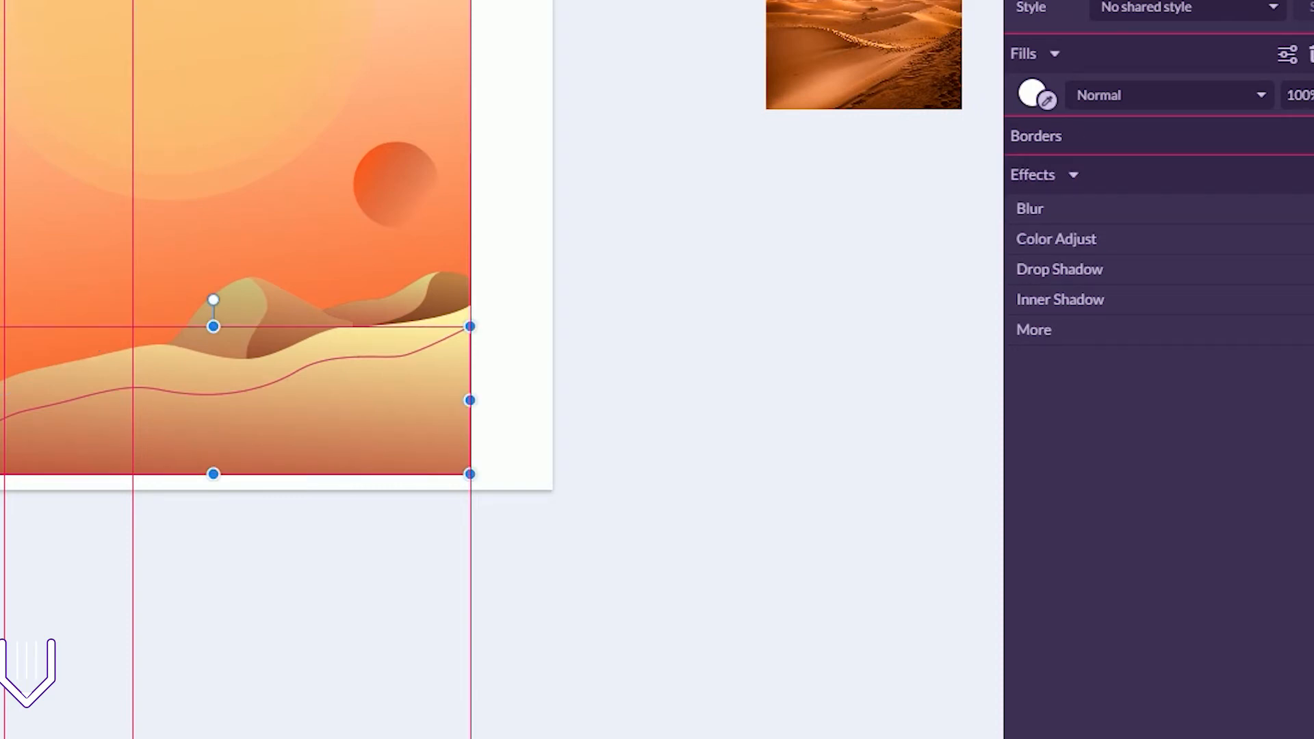
- Fill the nearest white dune with a linear gradient, trying both saved dune swatches and settling on yellow-to-brick-red
{"action": "left_click", "coordinate": [1030, 94]}
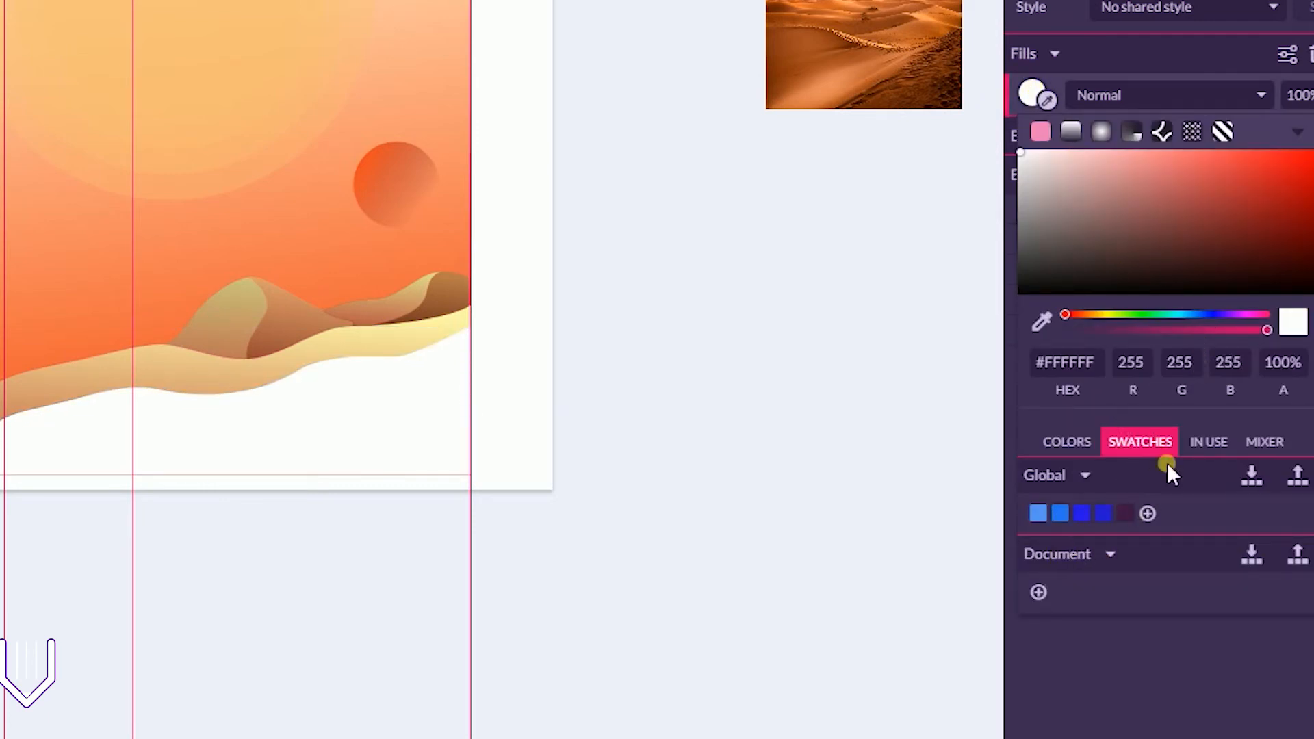
{"action": "left_click", "coordinate": [1068, 443]}
{"action": "left_click", "coordinate": [1132, 446]}
{"action": "left_click", "coordinate": [1072, 130]}
{"action": "left_click", "coordinate": [1043, 715]}
{"action": "left_click", "coordinate": [1044, 716]}
{"action": "left_click", "coordinate": [1067, 715]}
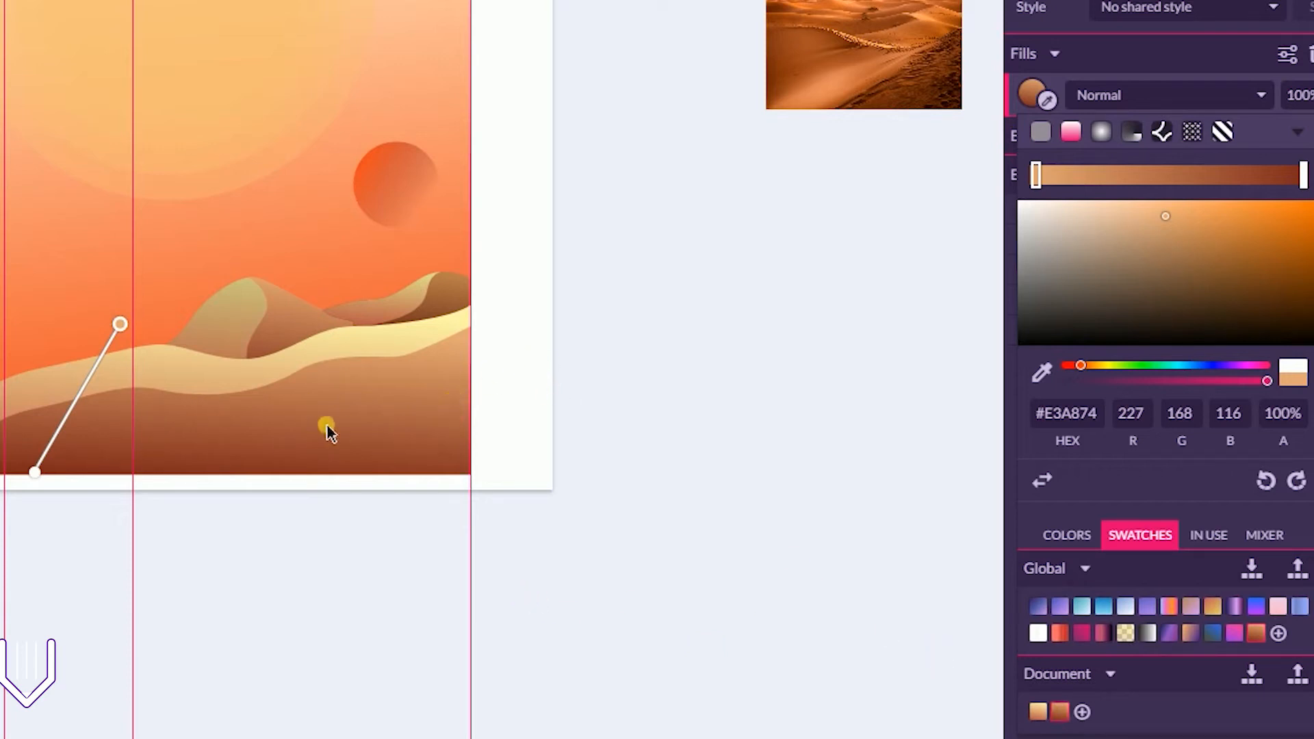
{"action": "left_click", "coordinate": [1039, 712]}
{"action": "left_click", "coordinate": [729, 340]}
- Recolour the pale yellow gradient stop of the rear foreground dune to a darker tan, #DFBB79
{"action": "left_click", "coordinate": [419, 411]}
{"action": "left_click", "coordinate": [408, 340]}
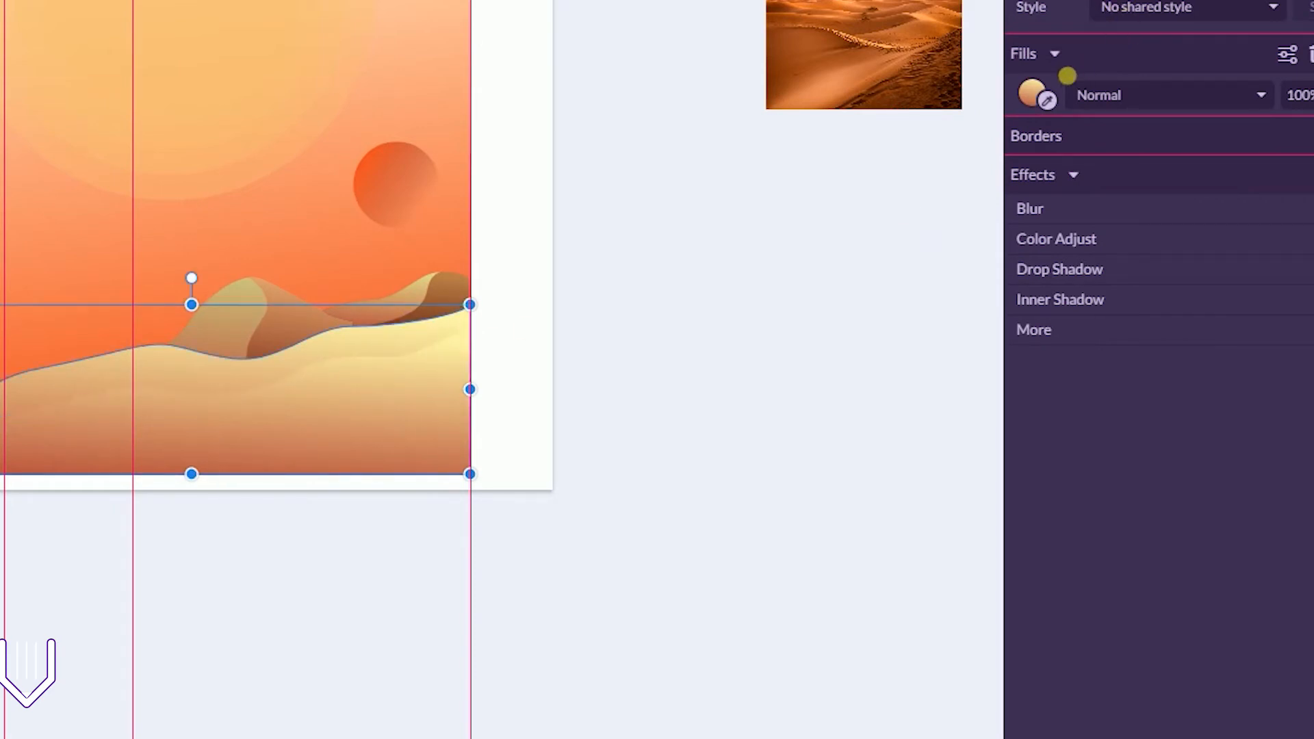
{"action": "left_click", "coordinate": [1035, 85]}
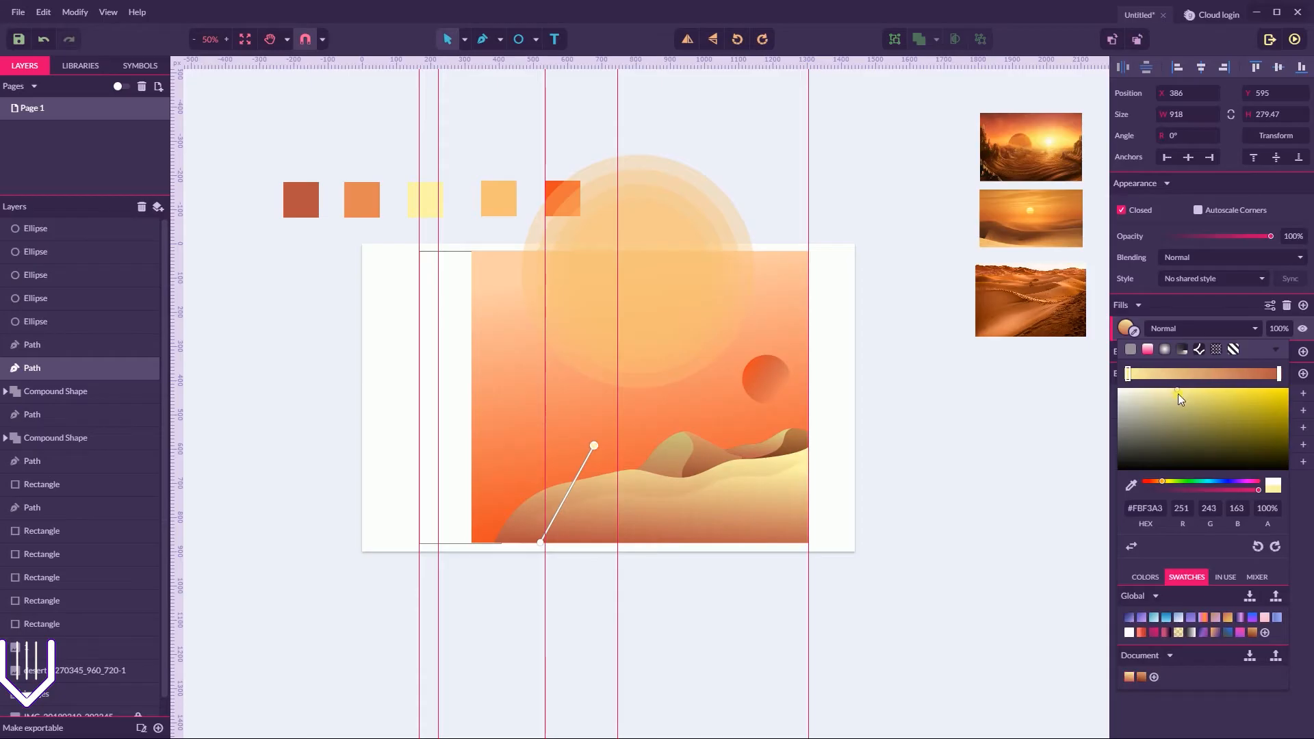
{"action": "left_click_drag", "start_coordinate": [1123, 210], "coordinate": [1136, 223]}
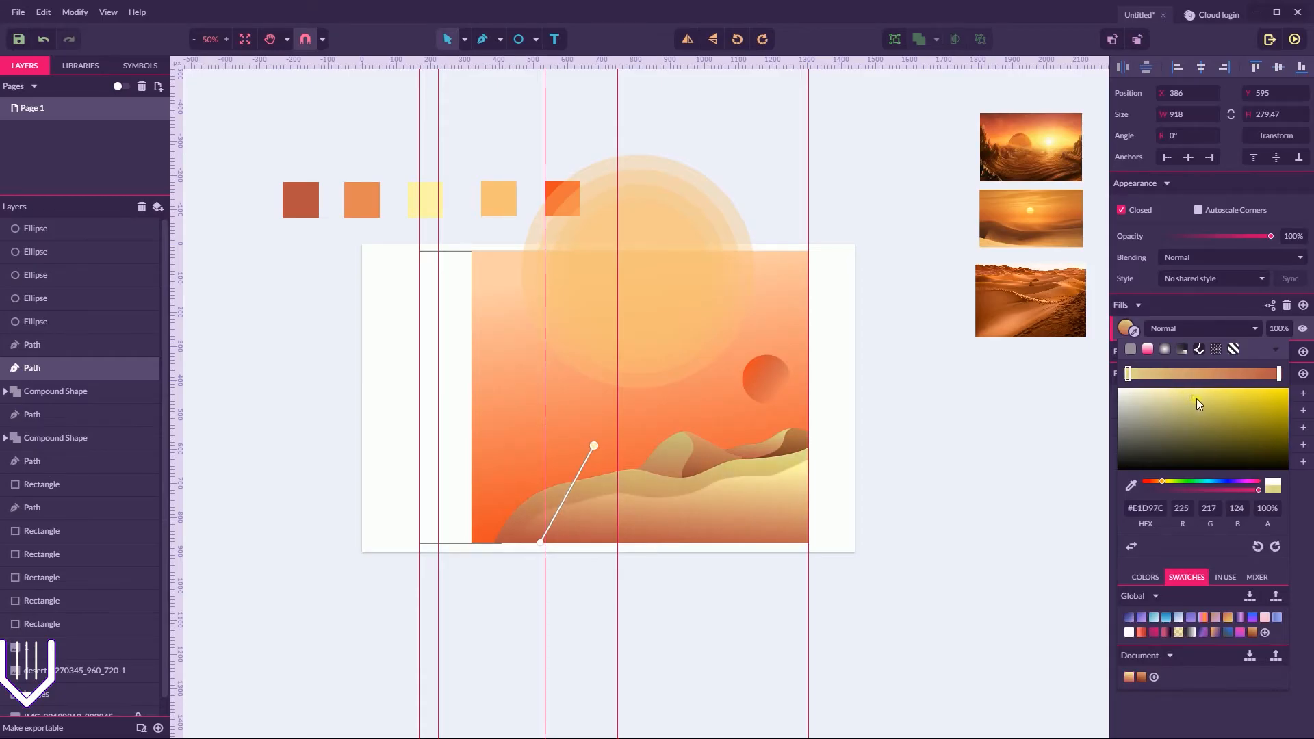
{"action": "left_click_drag", "start_coordinate": [1159, 481], "coordinate": [1156, 482]}
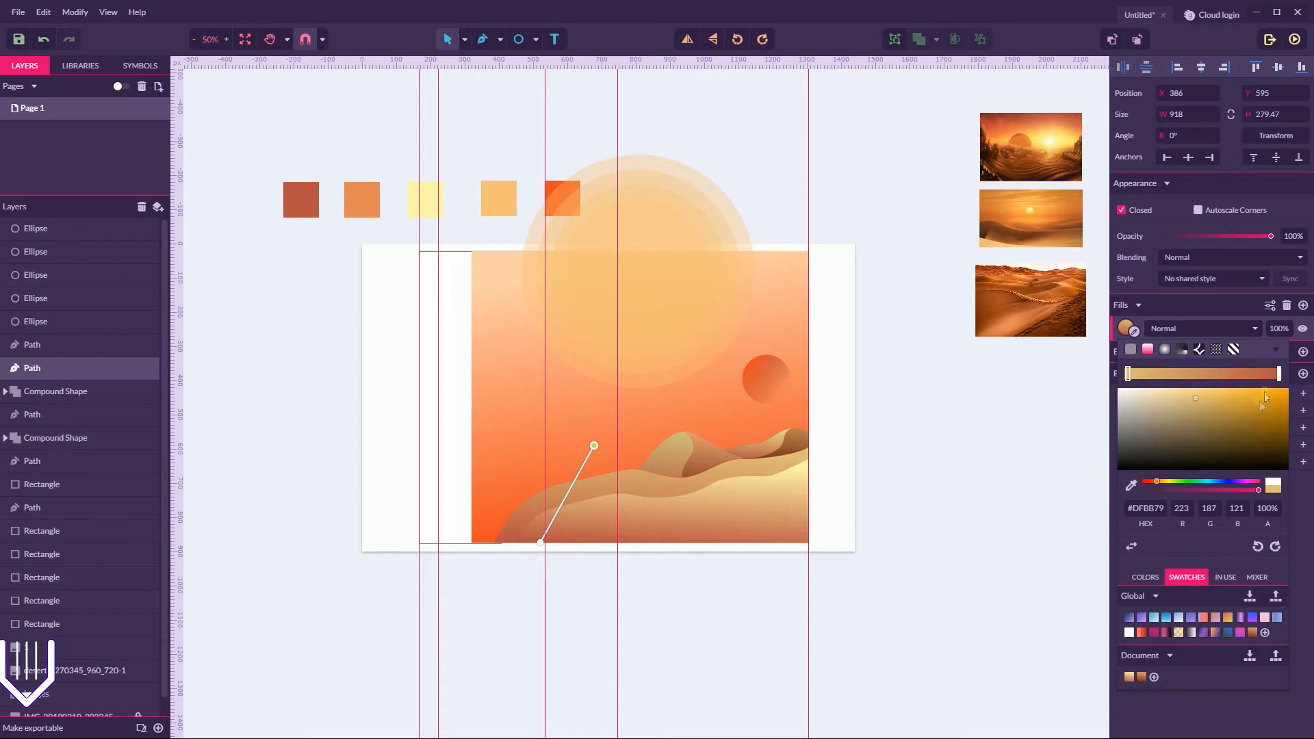
- Darken the end stop of the rear foreground dune's gradient and shift its gradient line to run almost vertically through the dune
{"action": "left_click", "coordinate": [1279, 374]}
{"action": "left_click_drag", "start_coordinate": [1230, 409], "coordinate": [1236, 419]}
{"action": "left_click_drag", "start_coordinate": [546, 541], "coordinate": [618, 540]}
{"action": "left_click_drag", "start_coordinate": [594, 446], "coordinate": [615, 453]}
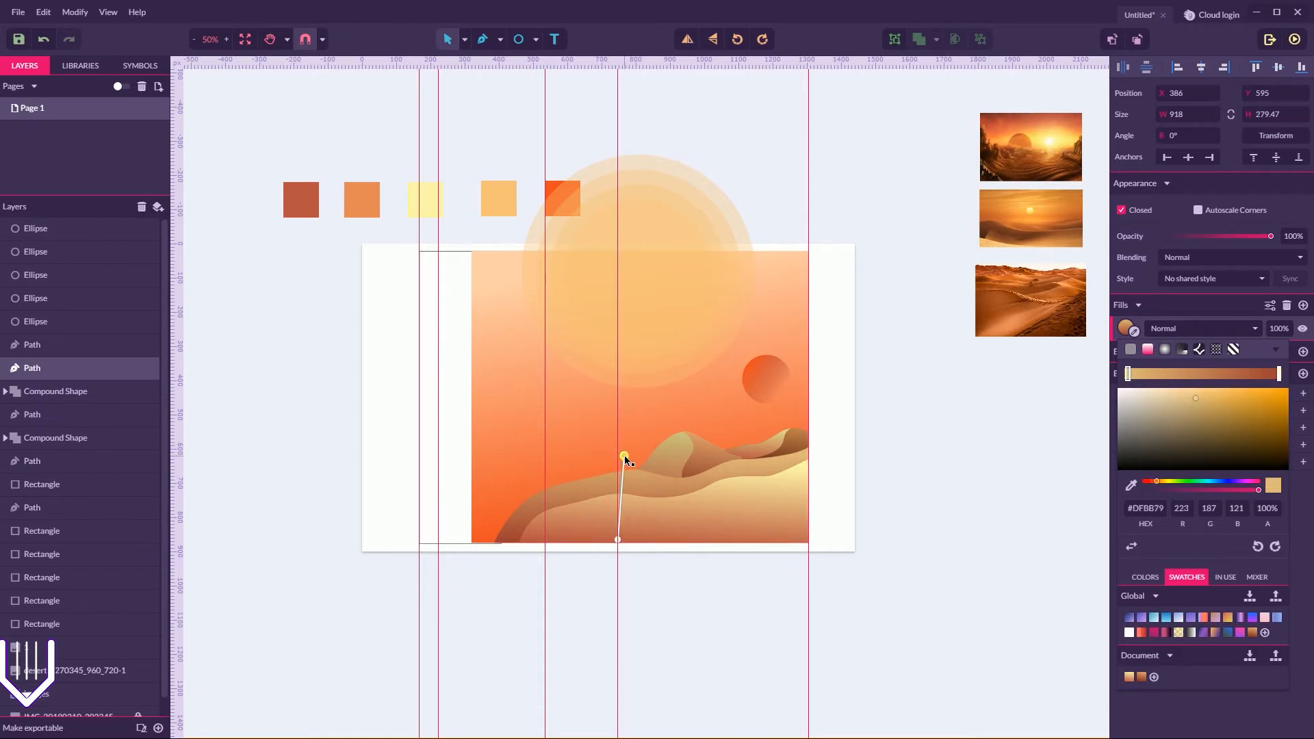
{"action": "left_click", "coordinate": [874, 446]}
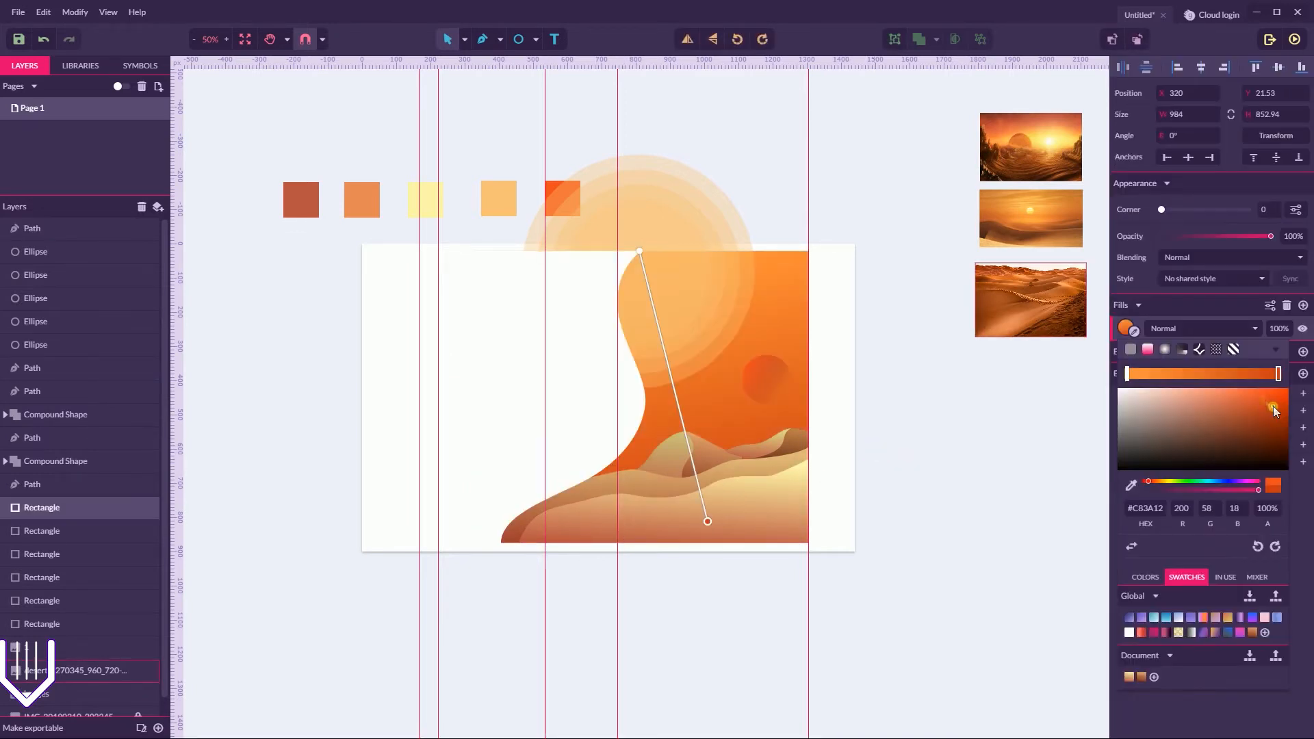
- Enter the small distant dune's compound shape and add its shaded side to the selection
{"action": "left_click", "coordinate": [762, 197]}
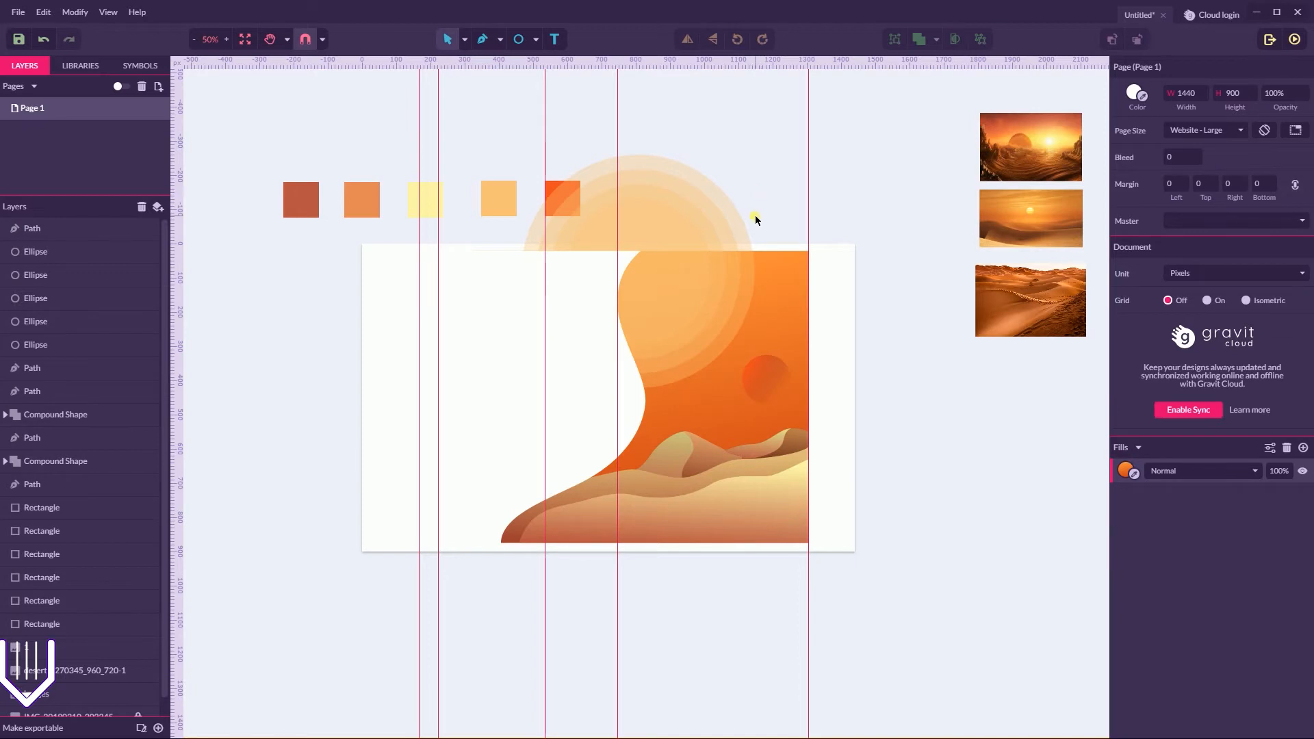
{"action": "left_click", "coordinate": [743, 503]}
{"action": "left_click", "coordinate": [871, 373]}
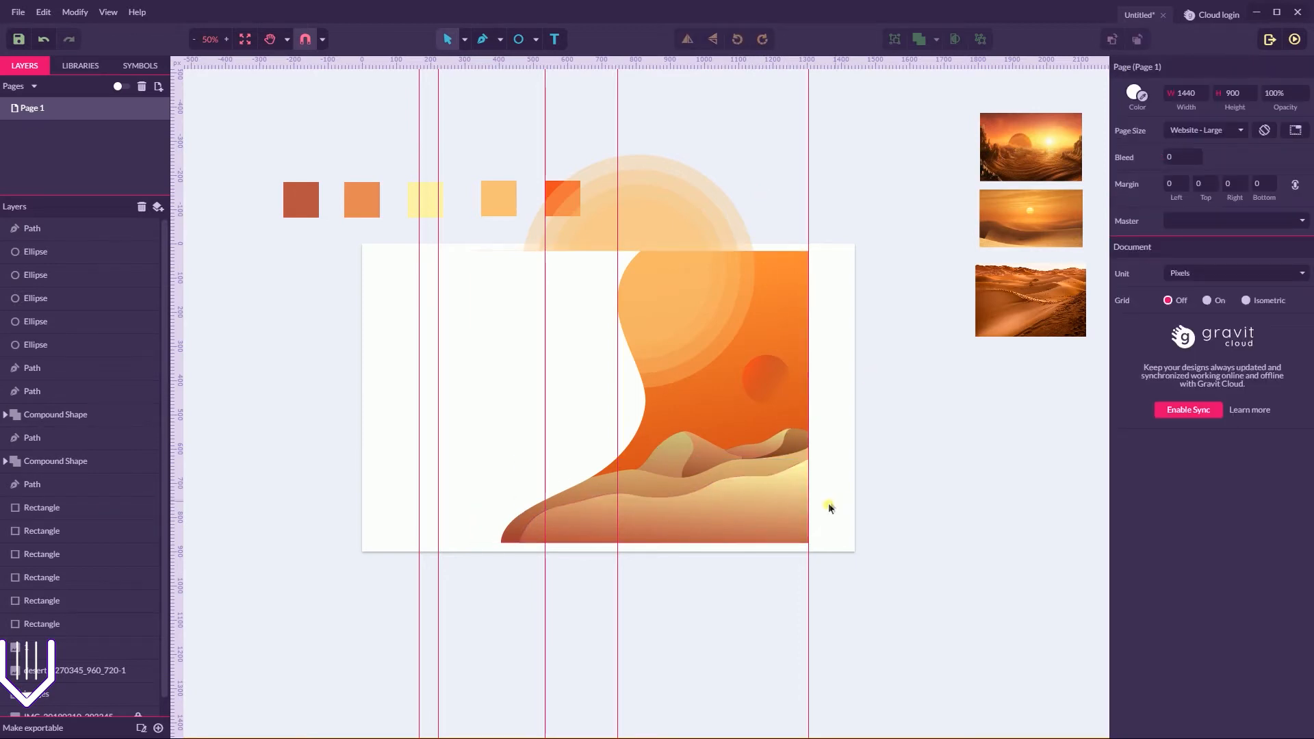
{"action": "key", "text": "ctrl+plus"}
{"action": "key", "text": "space"}
{"action": "left_click_drag", "start_coordinate": [1006, 511], "coordinate": [927, 384]}
{"action": "left_click", "coordinate": [824, 362]}
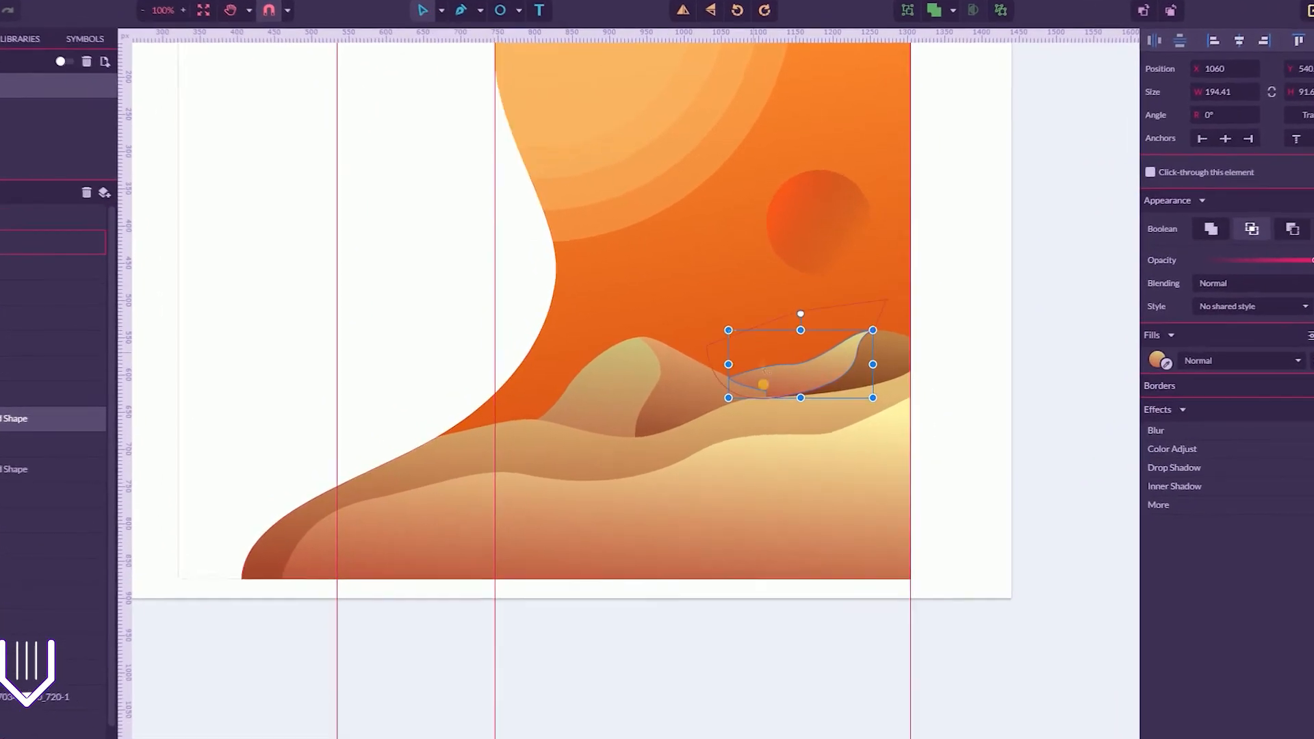
{"action": "double_click", "coordinate": [772, 389]}
{"action": "left_click", "coordinate": [896, 359], "text": "shift"}
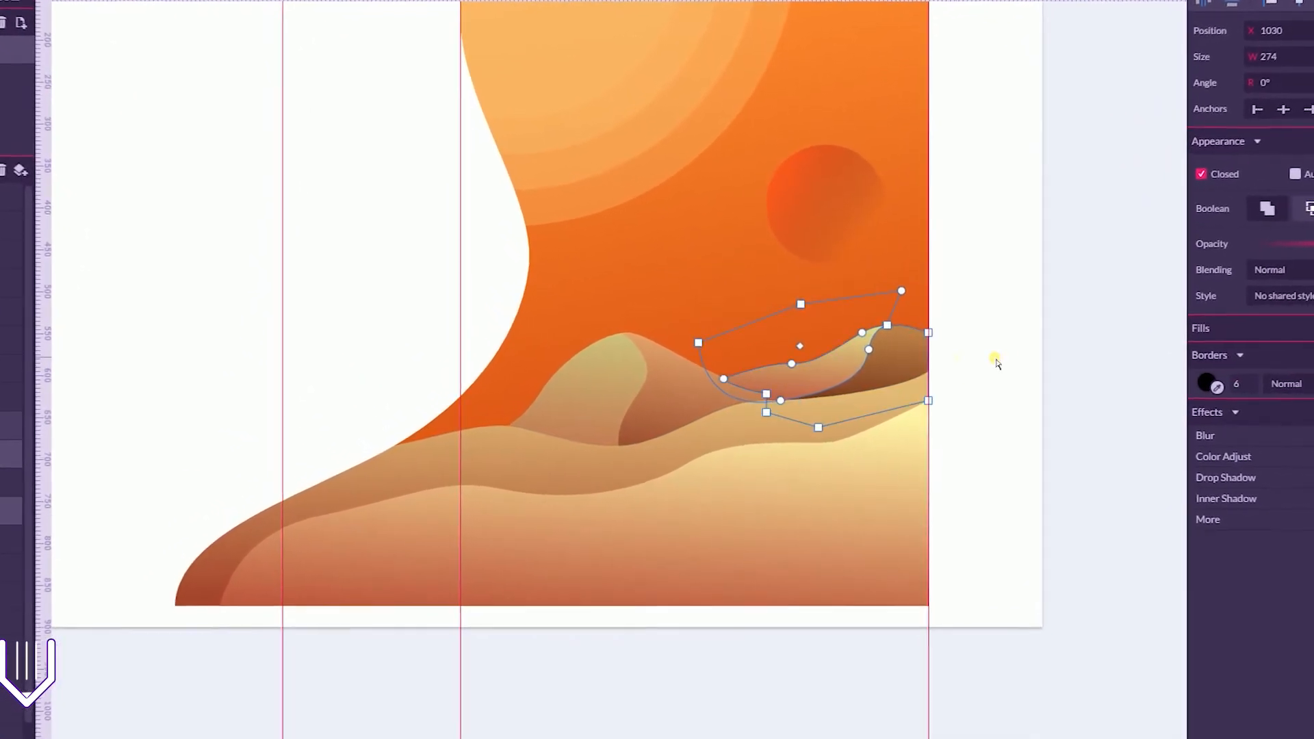
- Undo the last two changes to the small distant dune, redo them and clear the selection
{"action": "key", "text": "ctrl+z"}
{"action": "key", "text": "ctrl+z"}
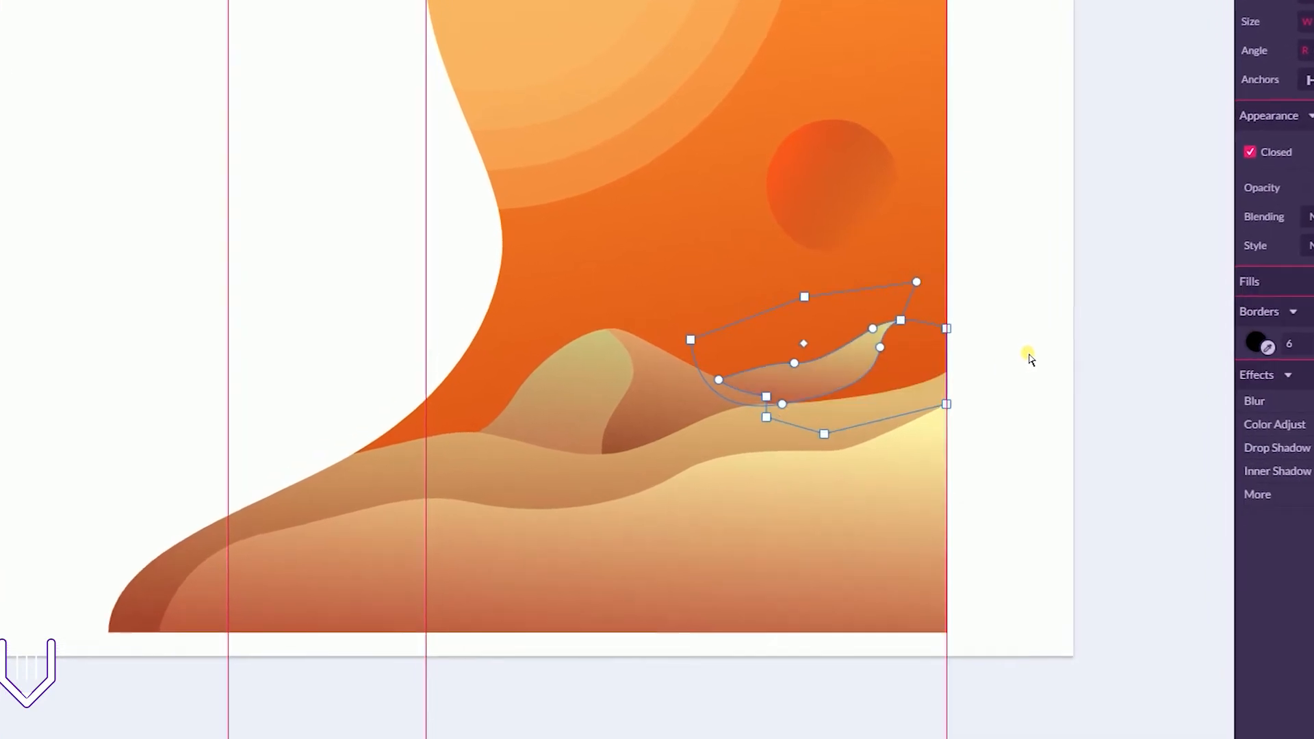
{"action": "key", "text": "ctrl+shift+z"}
{"action": "key", "text": "ctrl+shift+z"}
{"action": "left_click", "coordinate": [1037, 338]}
- Extend the small distant dune's base by moving its lower-left corner node below the foreground dune's edge and across the large dune's foot
{"action": "left_click", "coordinate": [680, 402]}
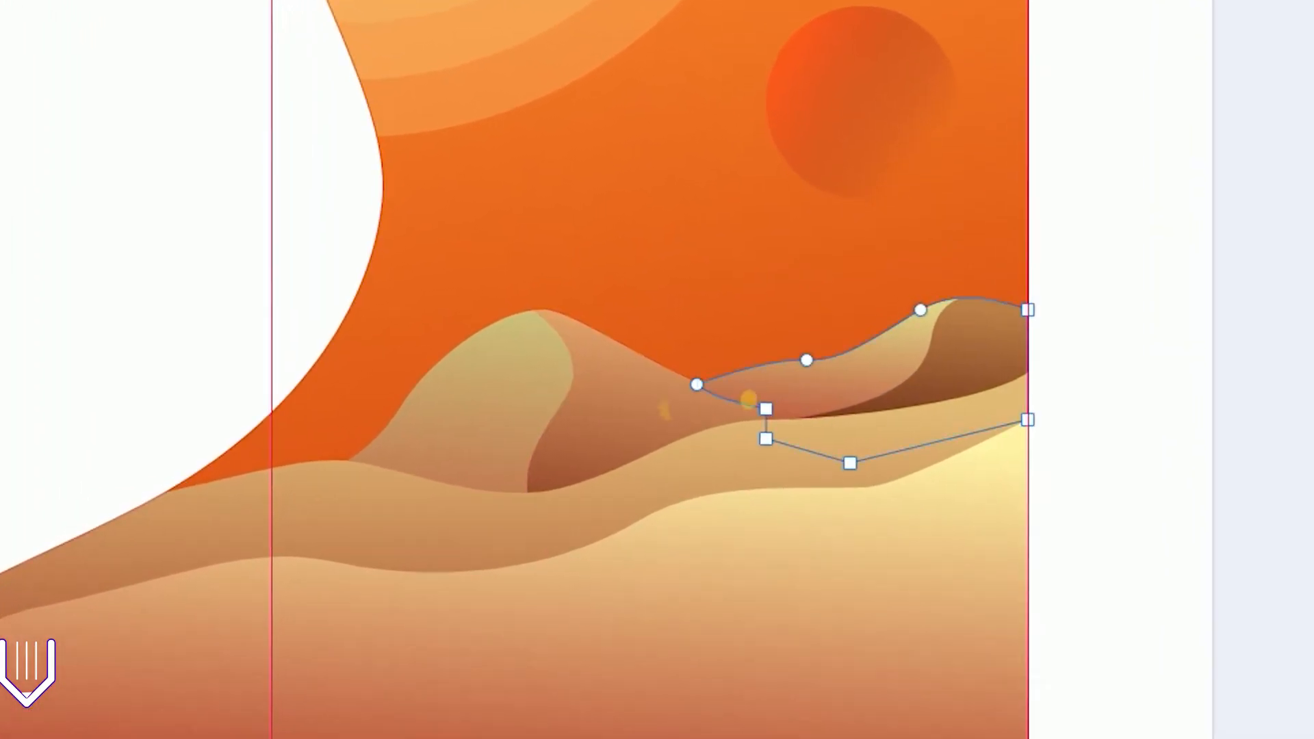
{"action": "left_click", "coordinate": [766, 407]}
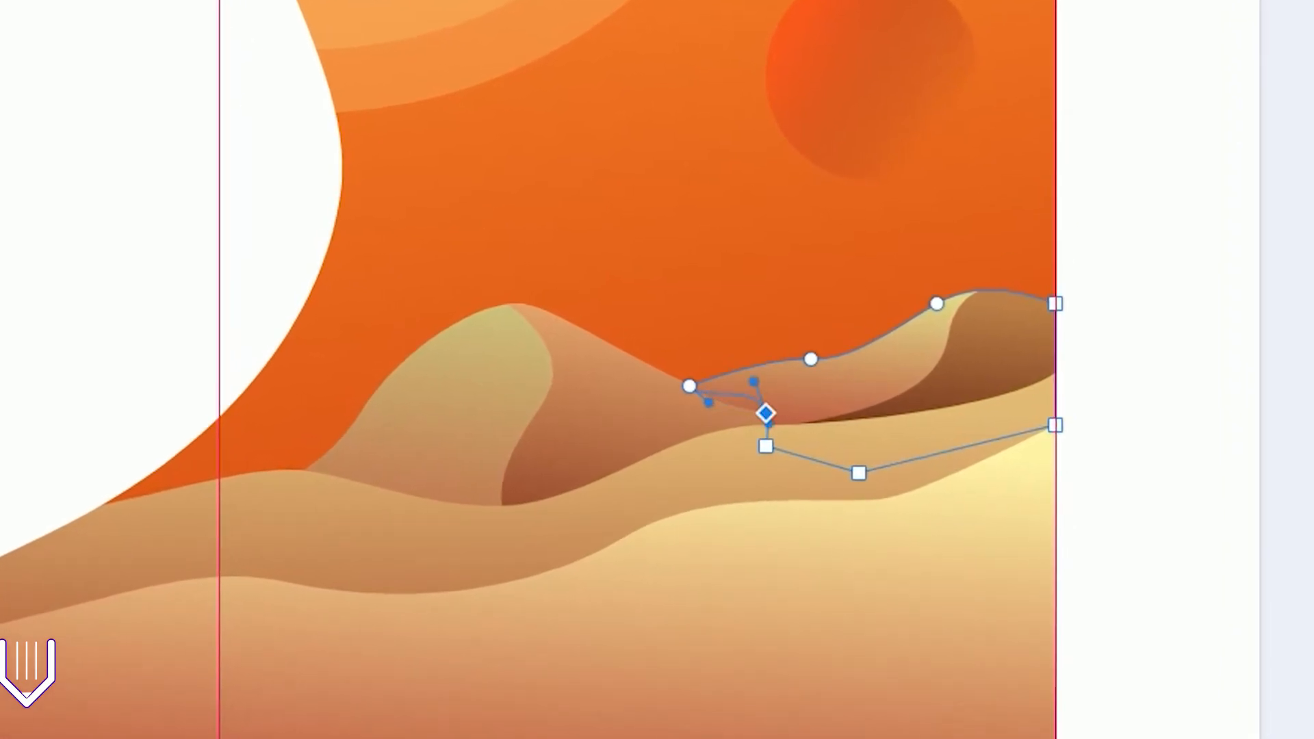
{"action": "left_click_drag", "start_coordinate": [766, 413], "coordinate": [782, 434]}
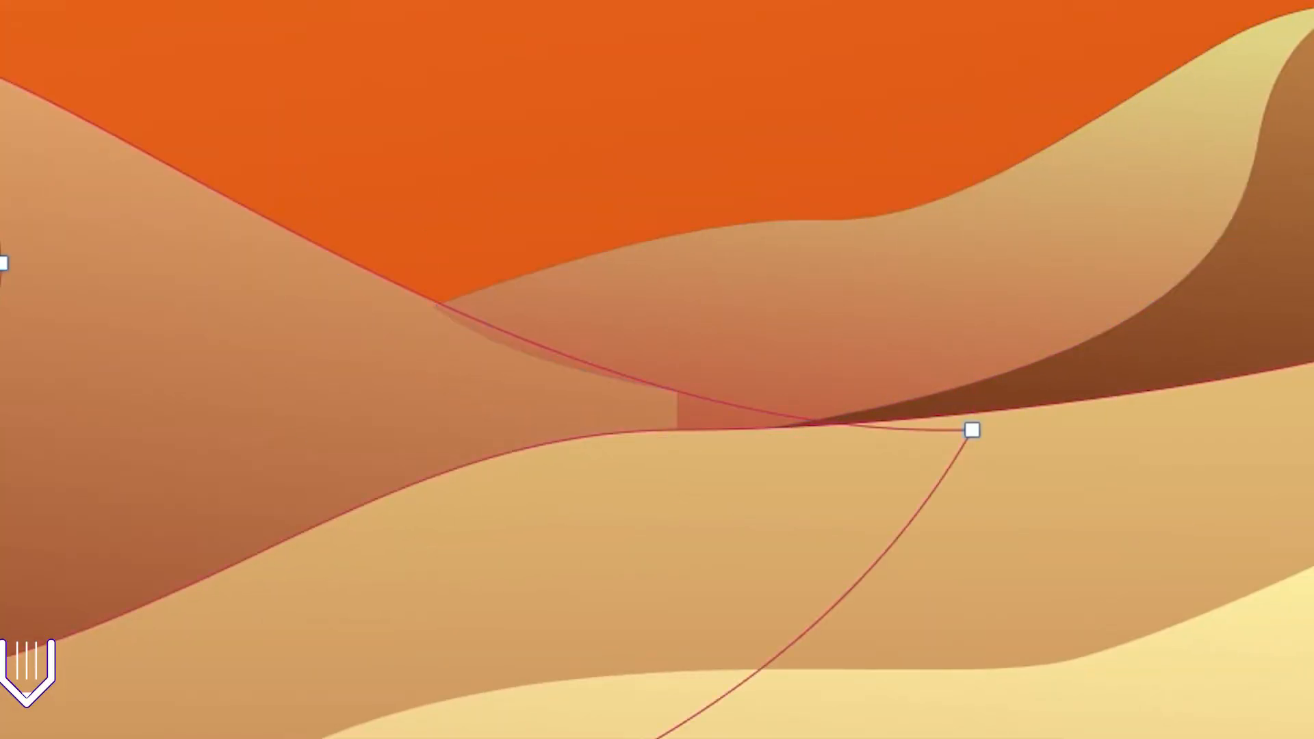
{"action": "left_click", "coordinate": [675, 414]}
{"action": "left_click_drag", "start_coordinate": [675, 414], "coordinate": [548, 450]}
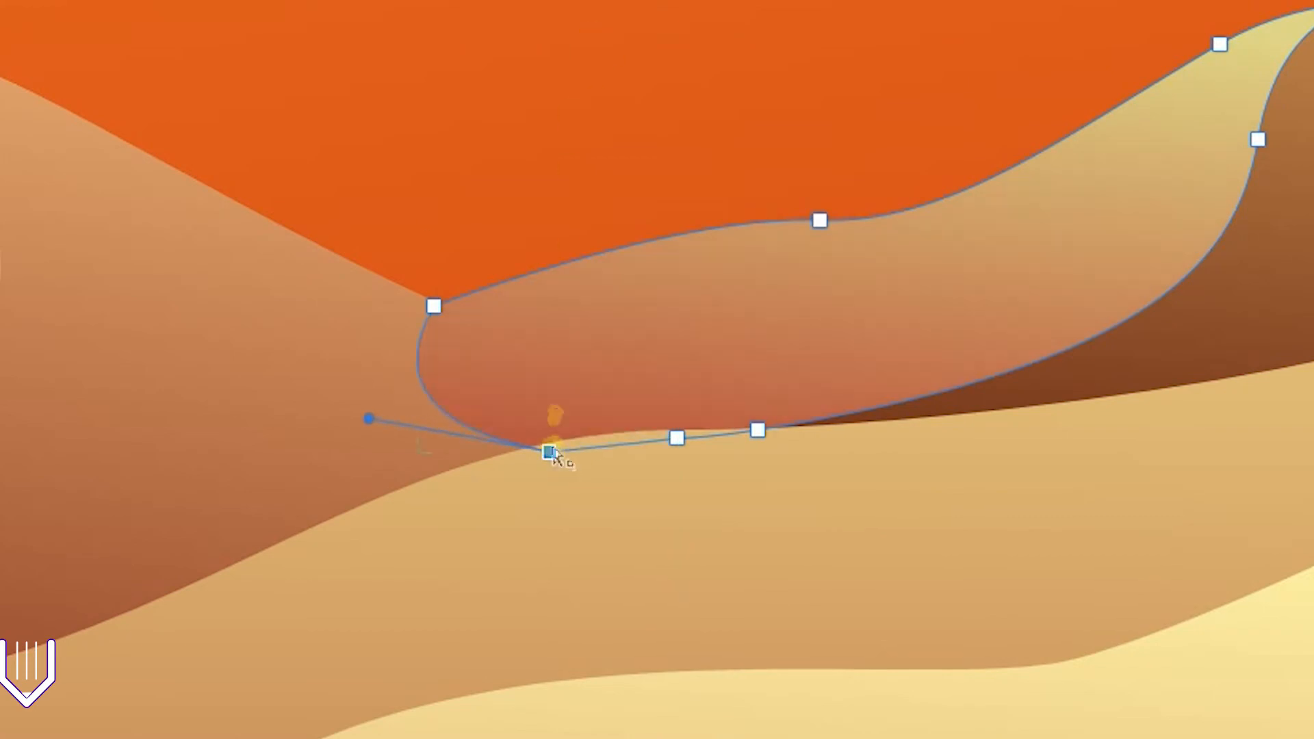
{"action": "key", "text": "Escape"}
{"action": "key", "text": "ctrl+minus"}
{"action": "key", "text": "ctrl+minus"}
{"action": "key", "text": "ctrl+minus"}
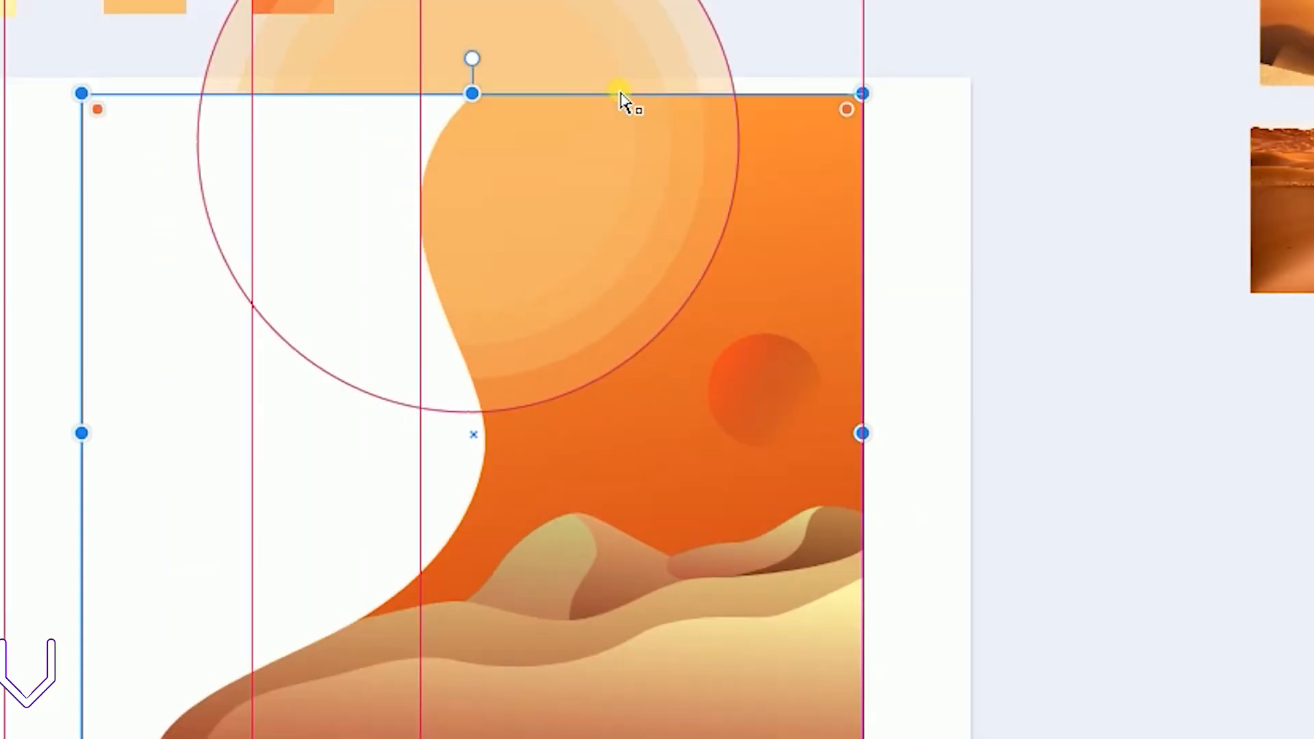
- Give the small circle in the sky a pale grey-blue gradient and set the nearest dune's gradient start colour to orange #FF9C63
{"action": "left_click_drag", "start_coordinate": [1022, 279], "coordinate": [715, 244]}
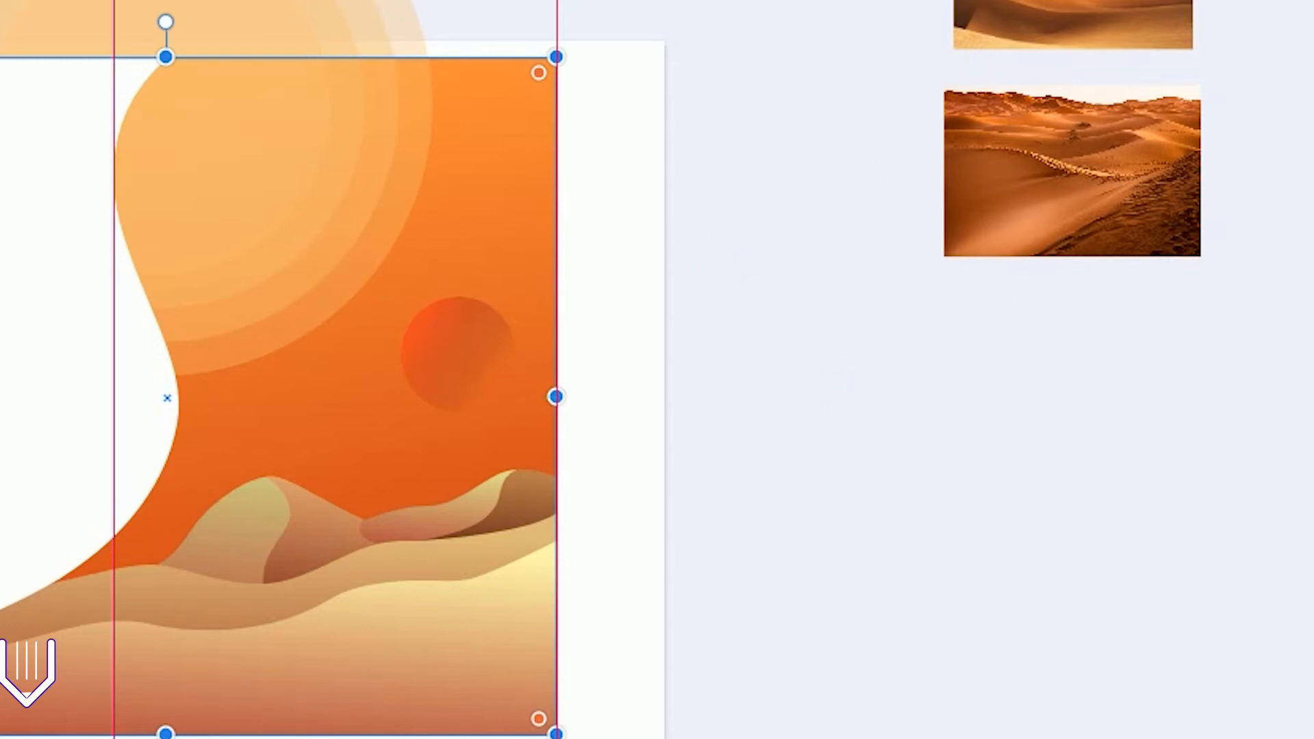
{"action": "left_click", "coordinate": [473, 346]}
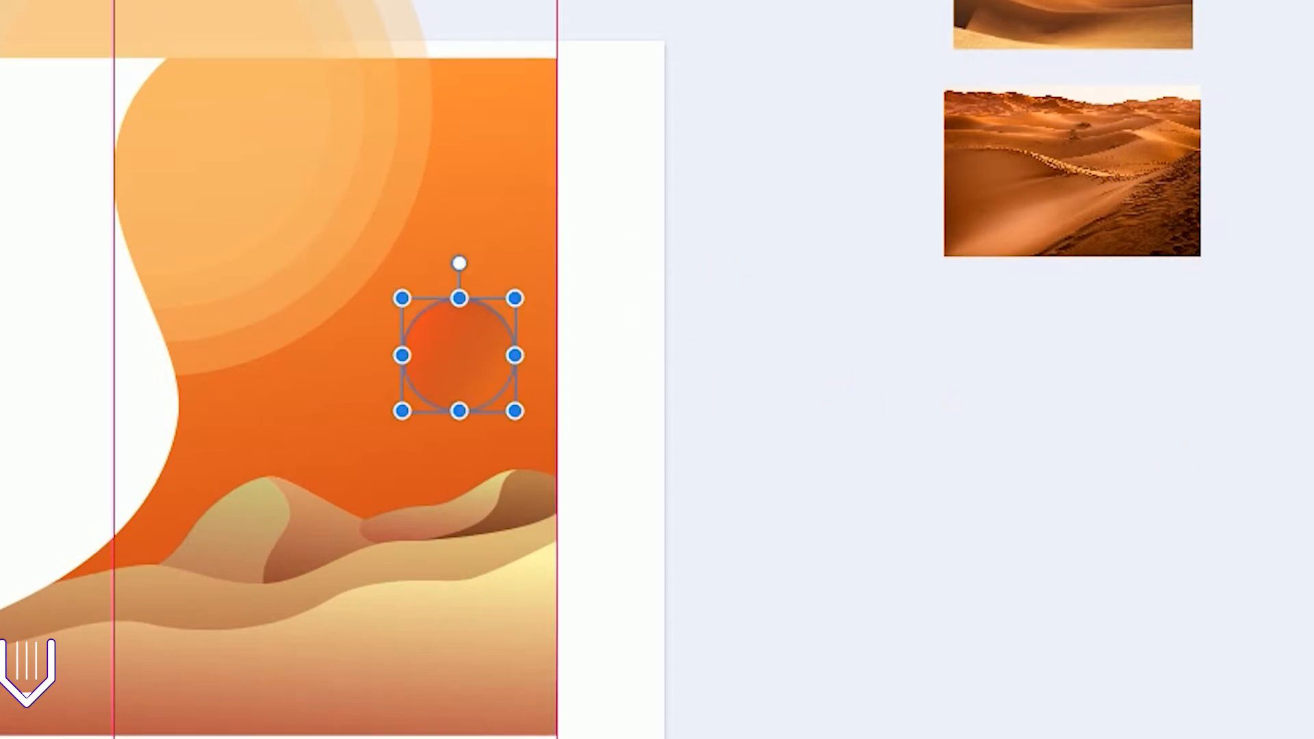
{"action": "key", "text": "g"}
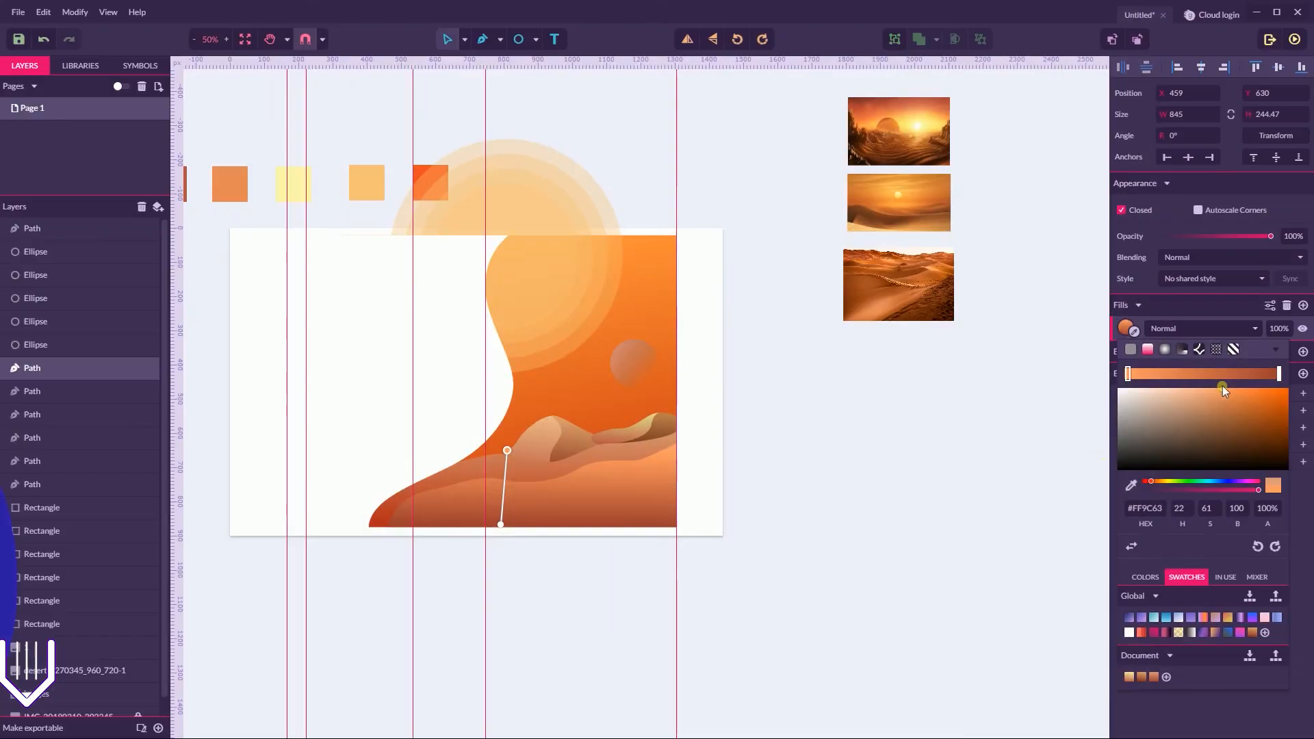
{"action": "left_click", "coordinate": [905, 471]}
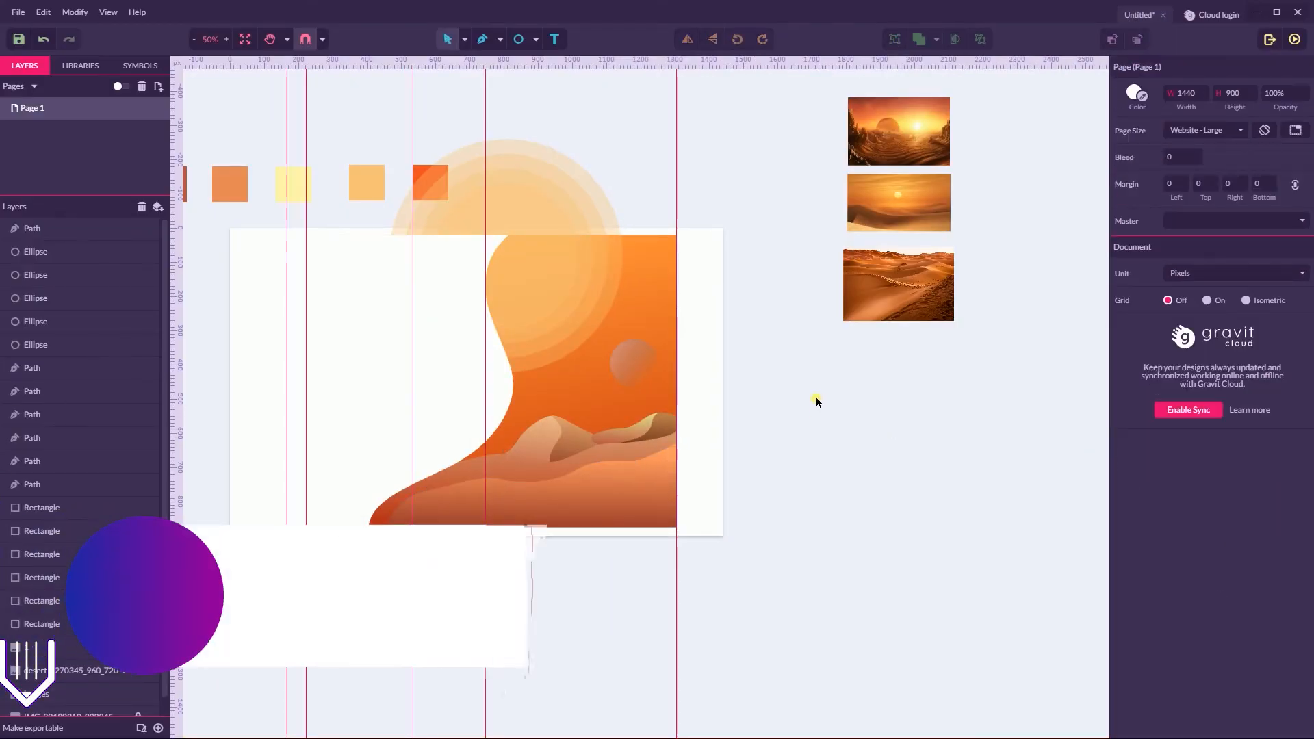
- Shift the start stop of the gradient on the small distant dune's lit side to a pinkish orange, #DFA189
{"action": "left_click", "coordinate": [639, 430]}
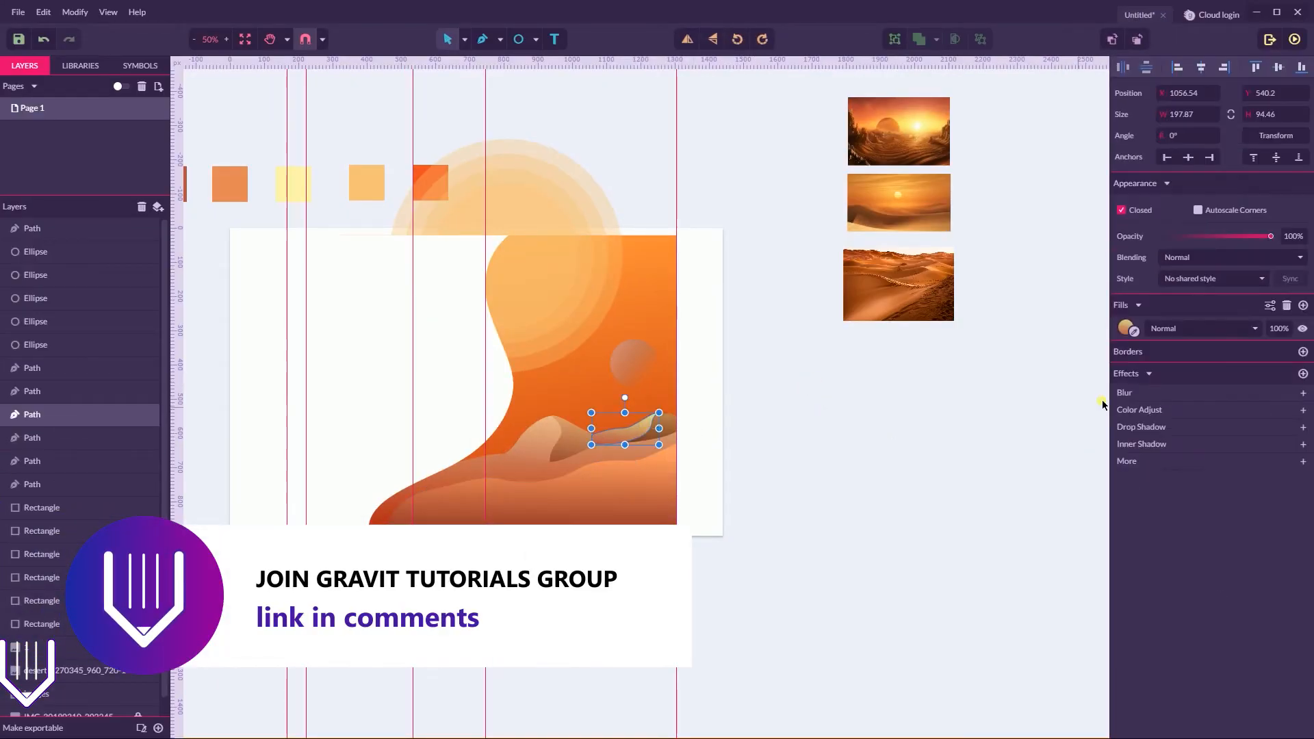
{"action": "left_click", "coordinate": [1126, 328]}
{"action": "left_click_drag", "start_coordinate": [1160, 480], "coordinate": [1148, 483]}
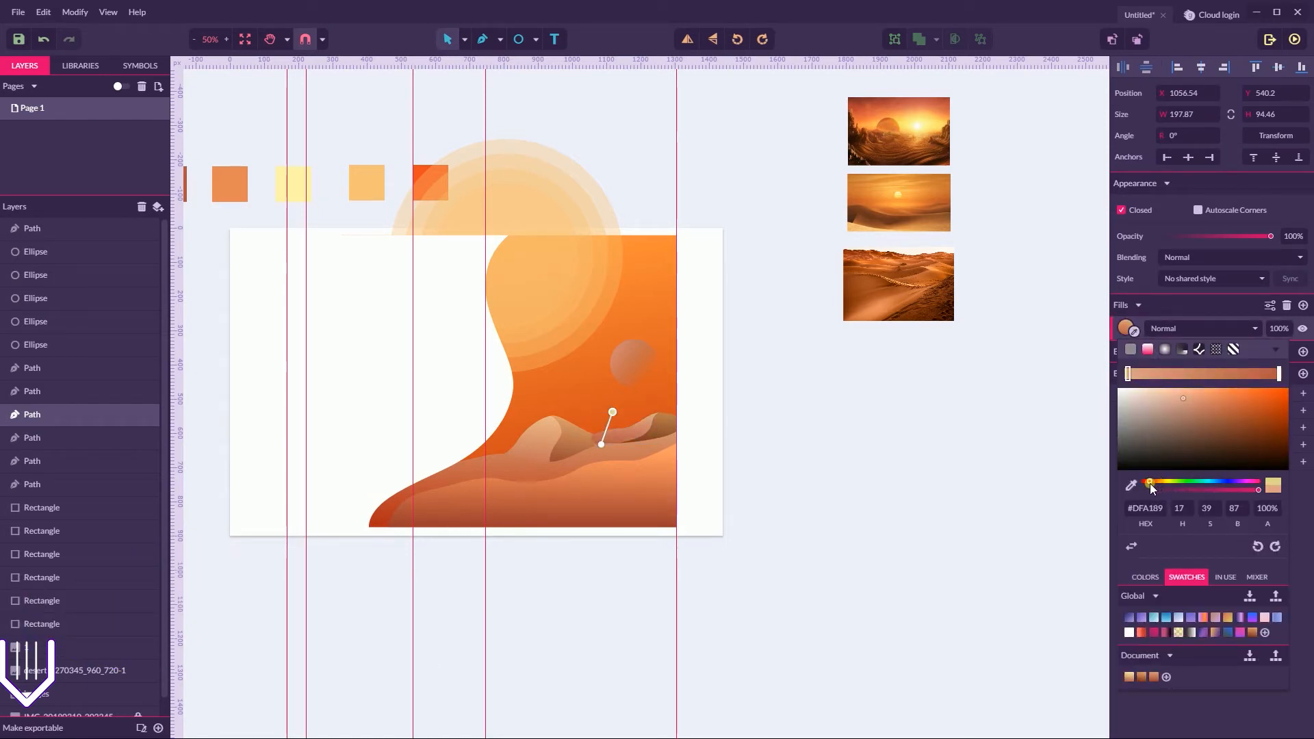
- Soften the sky rectangle's gradient to a lighter orange, with its end stop at #E58856
{"action": "left_click", "coordinate": [646, 392]}
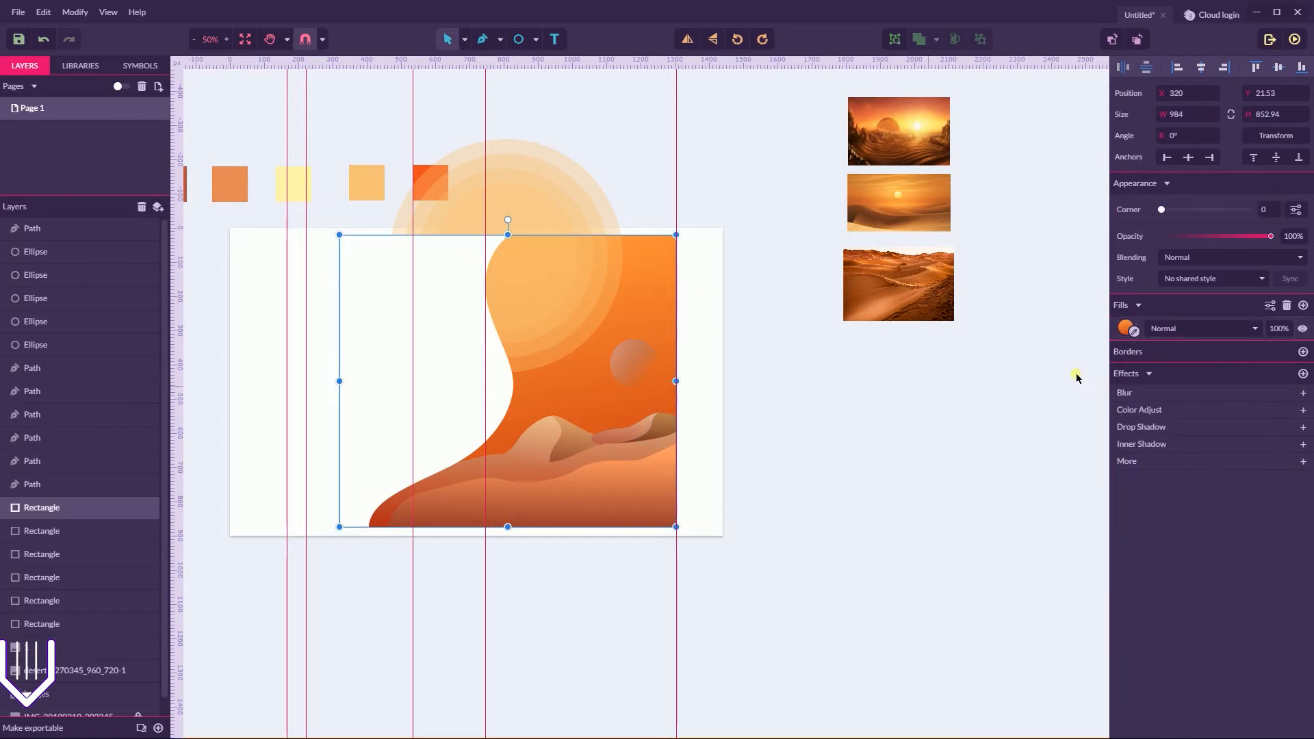
{"action": "left_click", "coordinate": [1131, 330]}
{"action": "left_click_drag", "start_coordinate": [1248, 390], "coordinate": [1195, 394]}
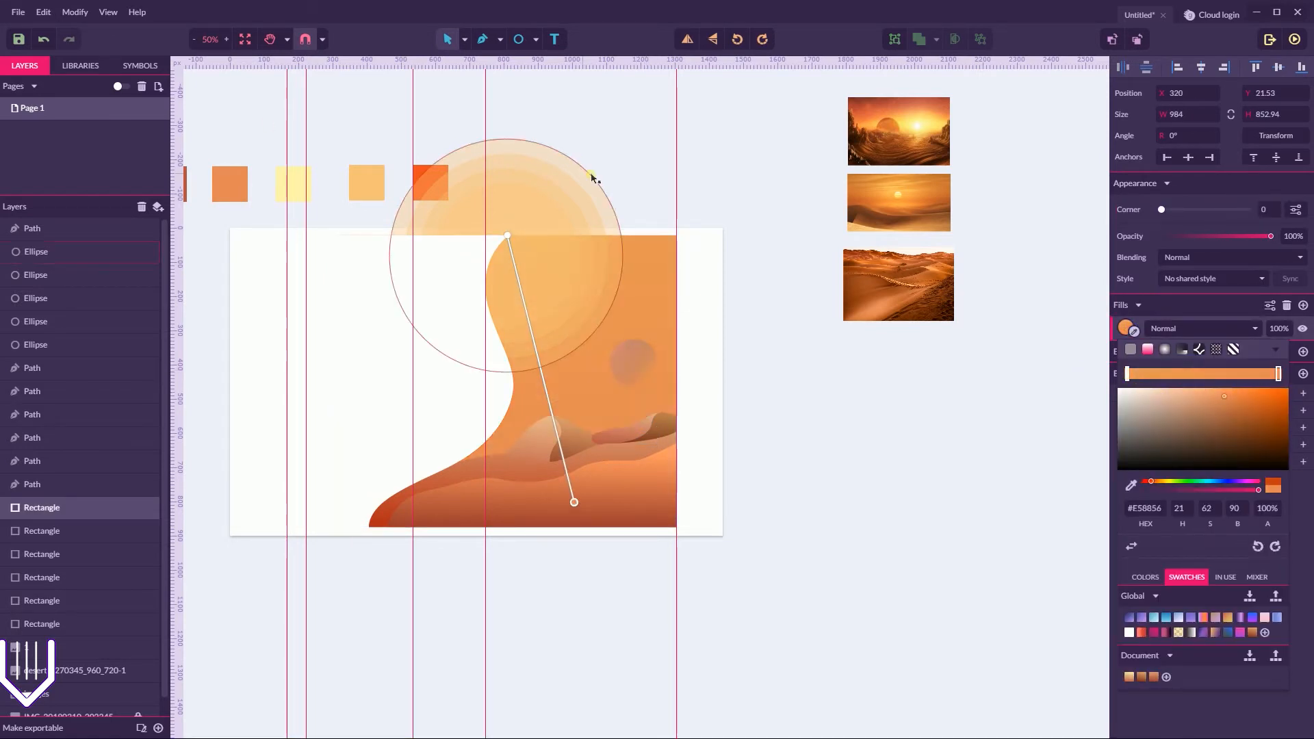
{"action": "left_click", "coordinate": [267, 124]}
- Sample the foreground dune's orange with the eyedropper for the lit side of the small distant dune
{"action": "left_click", "coordinate": [628, 433]}
{"action": "key", "text": "i"}
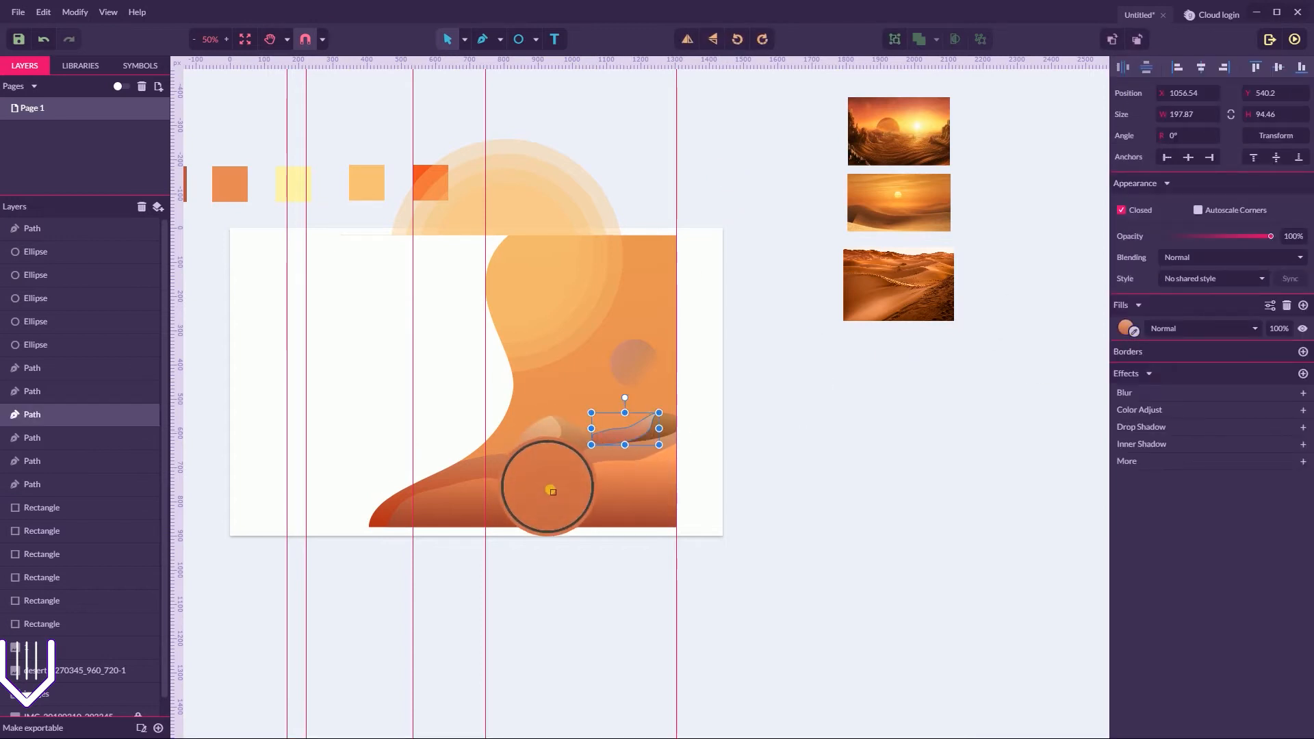
- Recolour the gradient fills of the two overlapping distant dune shapes at the scene's right edge in warm brown-orange tones
{"action": "left_click", "coordinate": [1126, 329]}
{"action": "left_click", "coordinate": [923, 535]}
{"action": "left_click", "coordinate": [655, 419]}
{"action": "left_click", "coordinate": [1126, 329]}
{"action": "left_click_drag", "start_coordinate": [1153, 481], "coordinate": [1147, 481]}
{"action": "left_click", "coordinate": [880, 405]}
{"action": "left_click", "coordinate": [574, 442]}
{"action": "left_click", "coordinate": [1128, 328]}
{"action": "left_click", "coordinate": [636, 434]}
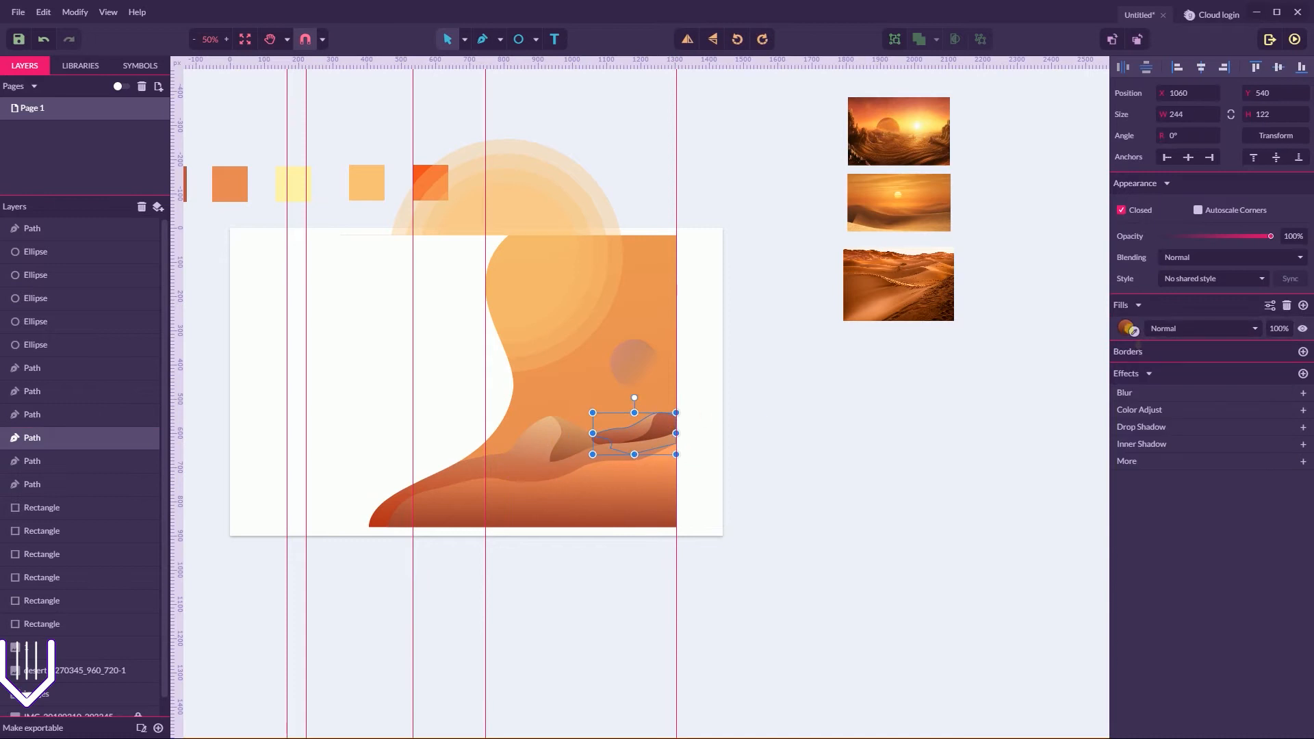
{"action": "left_click", "coordinate": [1126, 329]}
- Recolour the shadowed side of the central dune with a reddish-brown gradient whose start colour is #D27160
{"action": "left_click", "coordinate": [582, 445]}
{"action": "left_click", "coordinate": [1125, 328]}
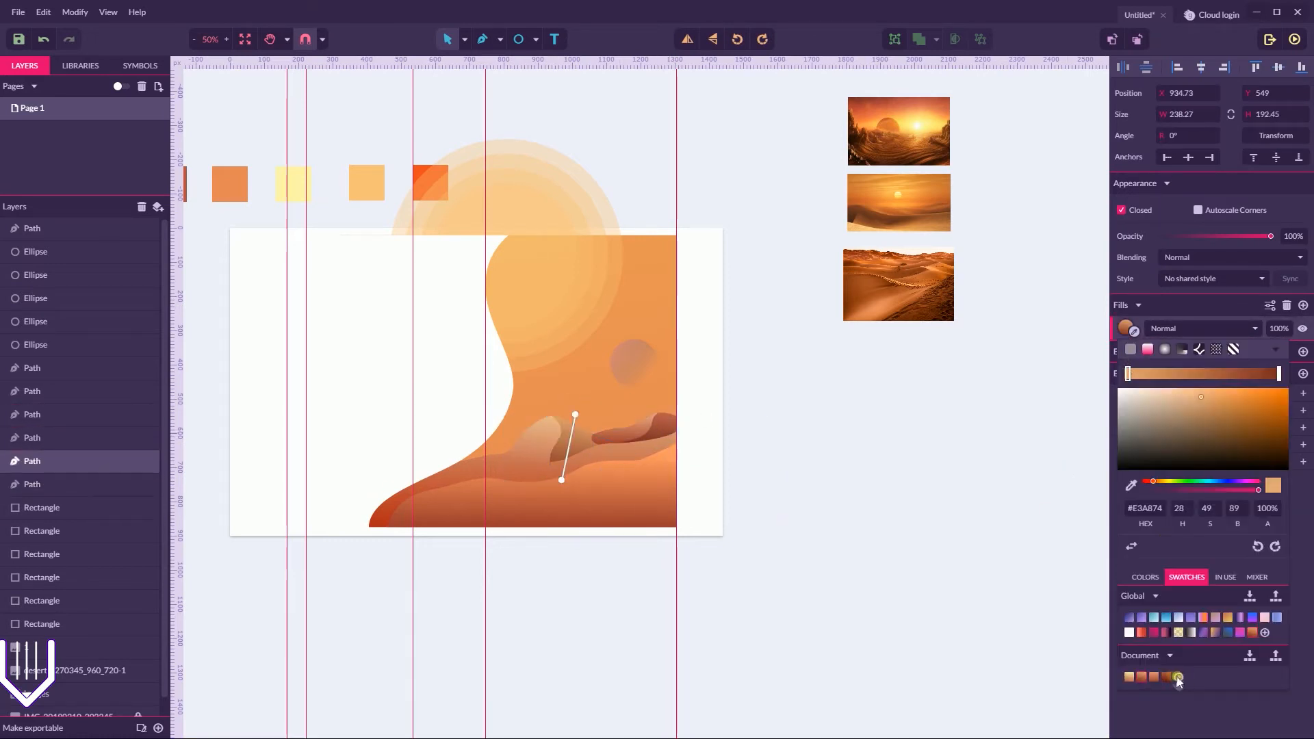
{"action": "left_click_drag", "start_coordinate": [1155, 399], "coordinate": [1210, 404]}
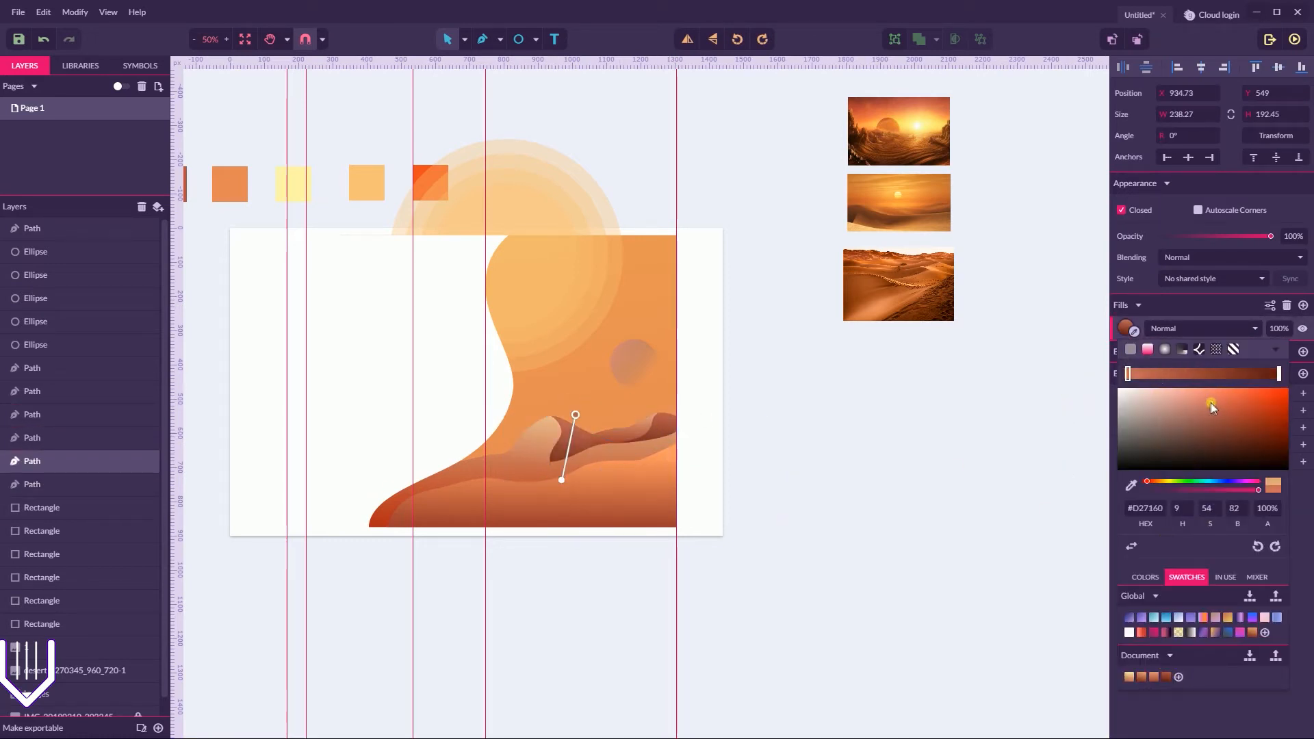
{"action": "left_click", "coordinate": [1249, 421]}
{"action": "left_click", "coordinate": [849, 445]}
- Fill the lit side of the central dune with the third gradient swatch saved in the document
{"action": "left_click", "coordinate": [523, 445]}
{"action": "left_click", "coordinate": [1127, 328]}
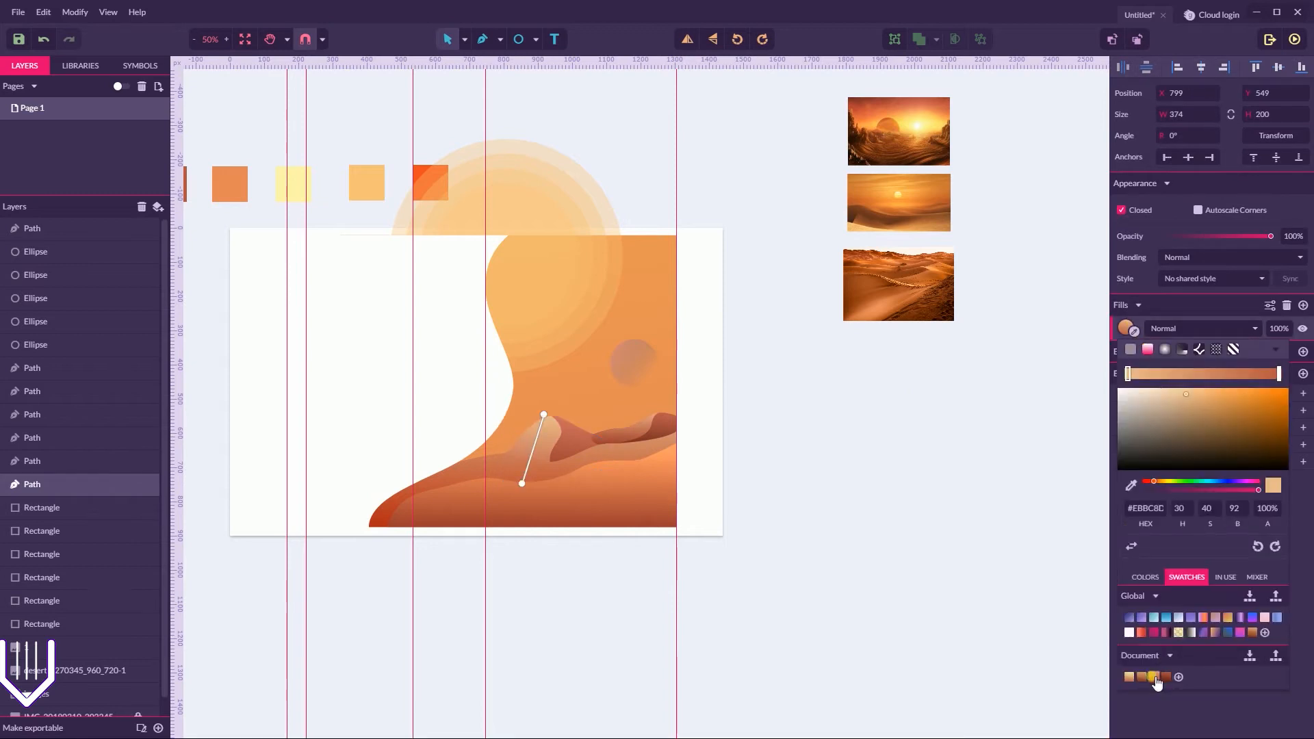
{"action": "left_click", "coordinate": [1154, 677]}
{"action": "left_click", "coordinate": [843, 445]}
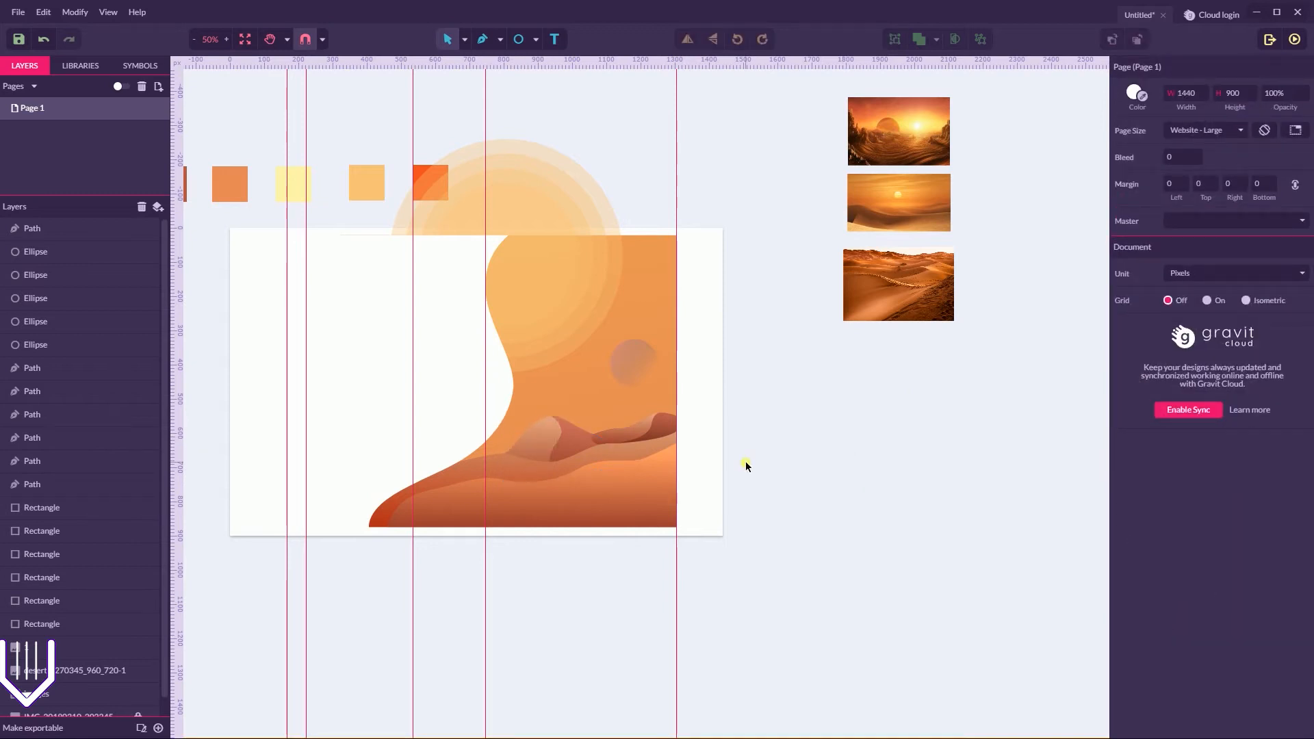
- Fill the four concentric sun circles with a saturated bright orange and set their opacity to 37%
{"action": "left_click_drag", "start_coordinate": [611, 136], "coordinate": [536, 225]}
{"action": "left_click", "coordinate": [1127, 360]}
{"action": "left_click_drag", "start_coordinate": [1147, 484], "coordinate": [1150, 484]}
{"action": "left_click_drag", "start_coordinate": [1221, 409], "coordinate": [1231, 398]}
{"action": "left_click_drag", "start_coordinate": [1199, 268], "coordinate": [1195, 274]}
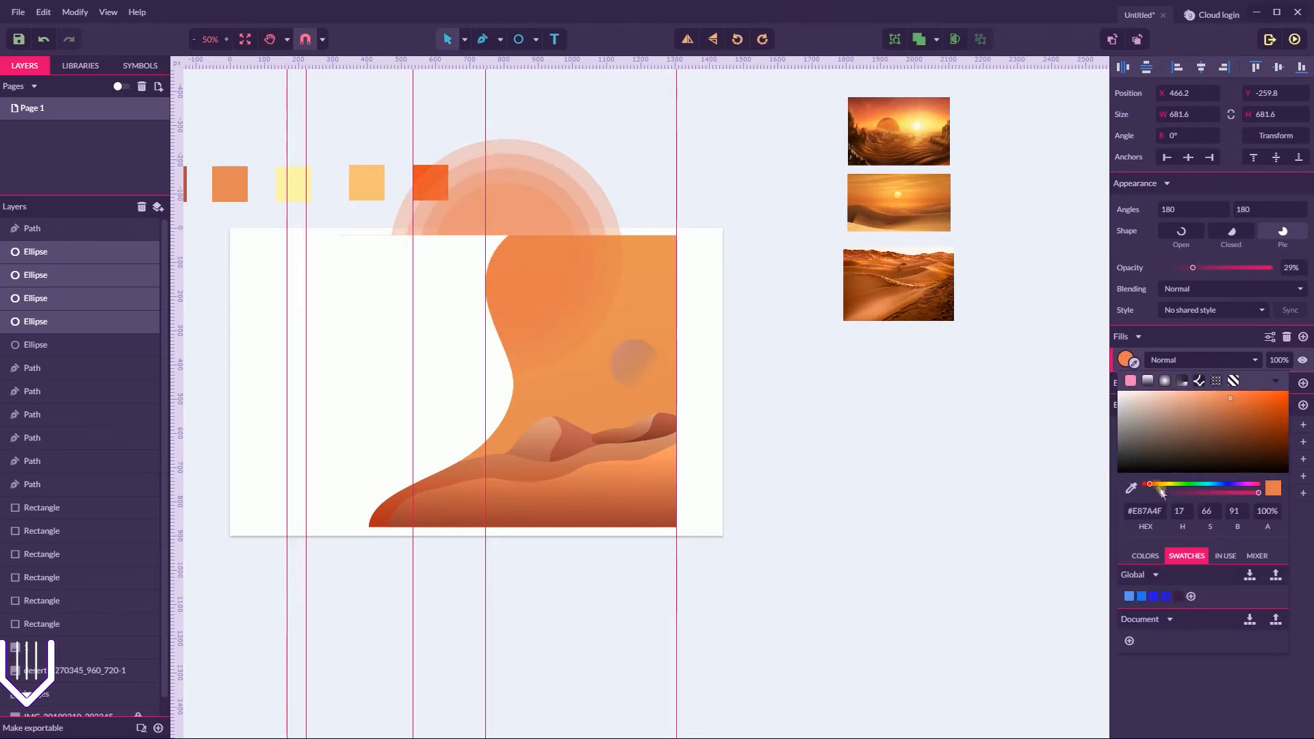
{"action": "left_click_drag", "start_coordinate": [1150, 484], "coordinate": [1147, 484]}
{"action": "left_click_drag", "start_coordinate": [1231, 398], "coordinate": [1229, 393]}
{"action": "left_click_drag", "start_coordinate": [1145, 484], "coordinate": [1149, 484]}
{"action": "left_click", "coordinate": [1204, 267]}
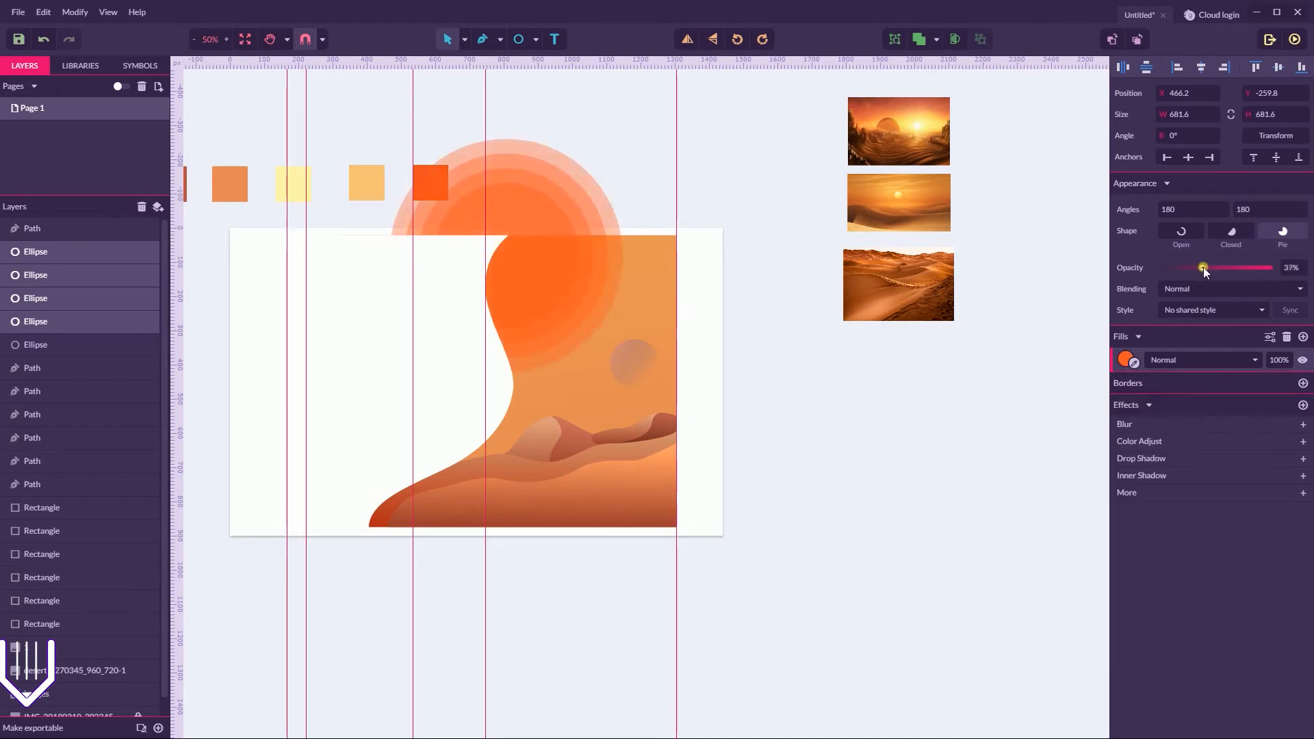
{"action": "left_click", "coordinate": [834, 405]}
- Clip the four sun circles inside the background rectangle so they no longer extend beyond it
{"action": "left_click", "coordinate": [464, 39]}
{"action": "left_click", "coordinate": [477, 63]}
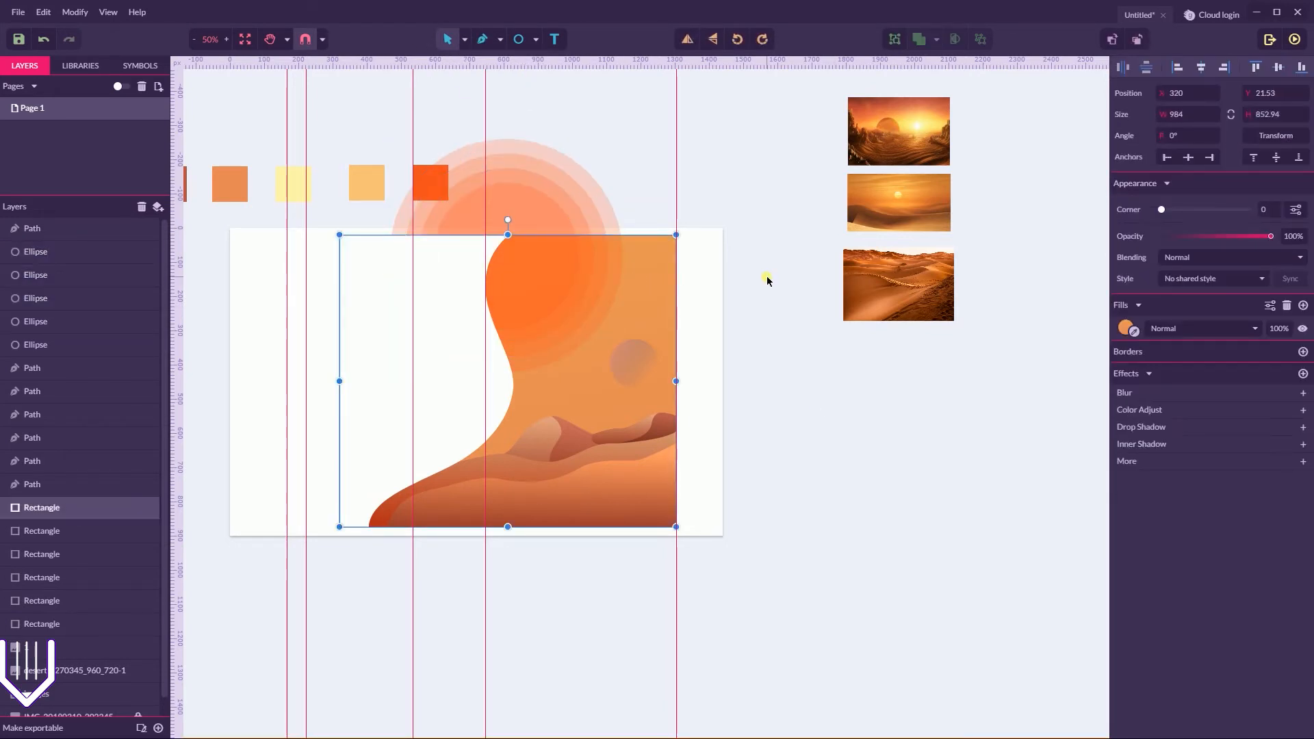
{"action": "left_click_drag", "start_coordinate": [631, 156], "coordinate": [555, 217]}
{"action": "left_click", "coordinate": [955, 40]}
{"action": "left_click", "coordinate": [695, 175]}
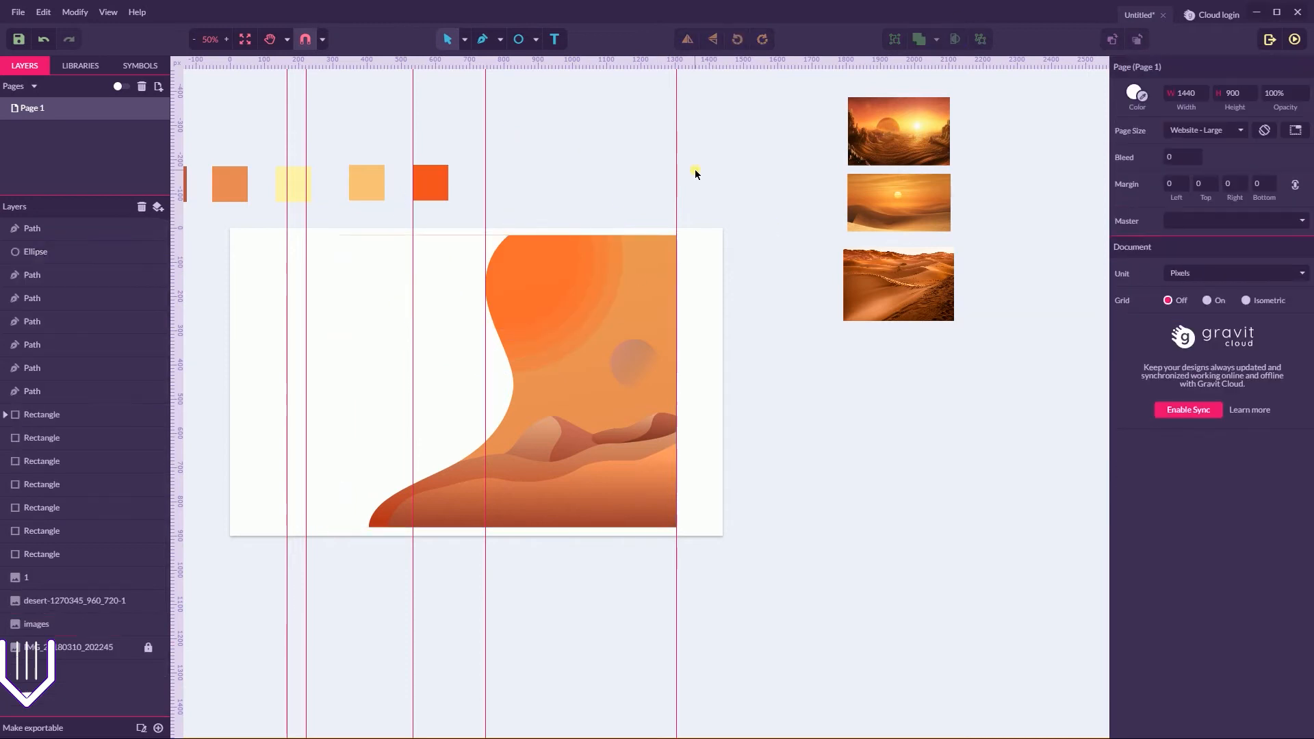
{"action": "left_click", "coordinate": [367, 308]}
{"action": "left_click", "coordinate": [751, 391]}
- Draw a closed wavy foreground dune with the Pen tool from the scene's right edge down to its bottom edge
{"action": "key", "text": "p"}
{"action": "left_click", "coordinate": [676, 467]}
{"action": "left_click", "coordinate": [632, 484]}
{"action": "left_click", "coordinate": [592, 505]}
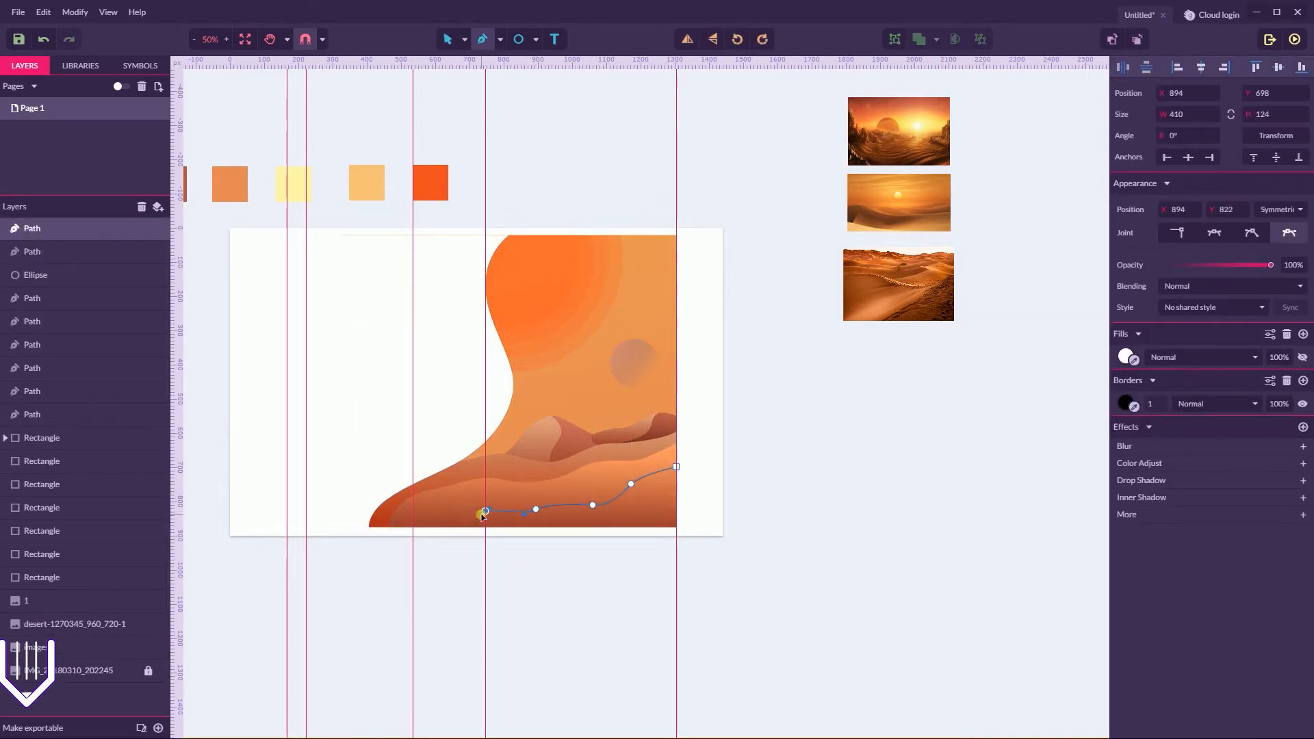
{"action": "left_click", "coordinate": [441, 526]}
{"action": "left_click", "coordinate": [676, 527]}
{"action": "left_click", "coordinate": [677, 467]}
- Remove the new foreground dune's border, give it a gradient fill, and discard the stray pen point
{"action": "left_click", "coordinate": [1287, 408]}
{"action": "left_click", "coordinate": [1126, 385]}
{"action": "left_click", "coordinate": [1144, 730]}
{"action": "left_click", "coordinate": [648, 496]}
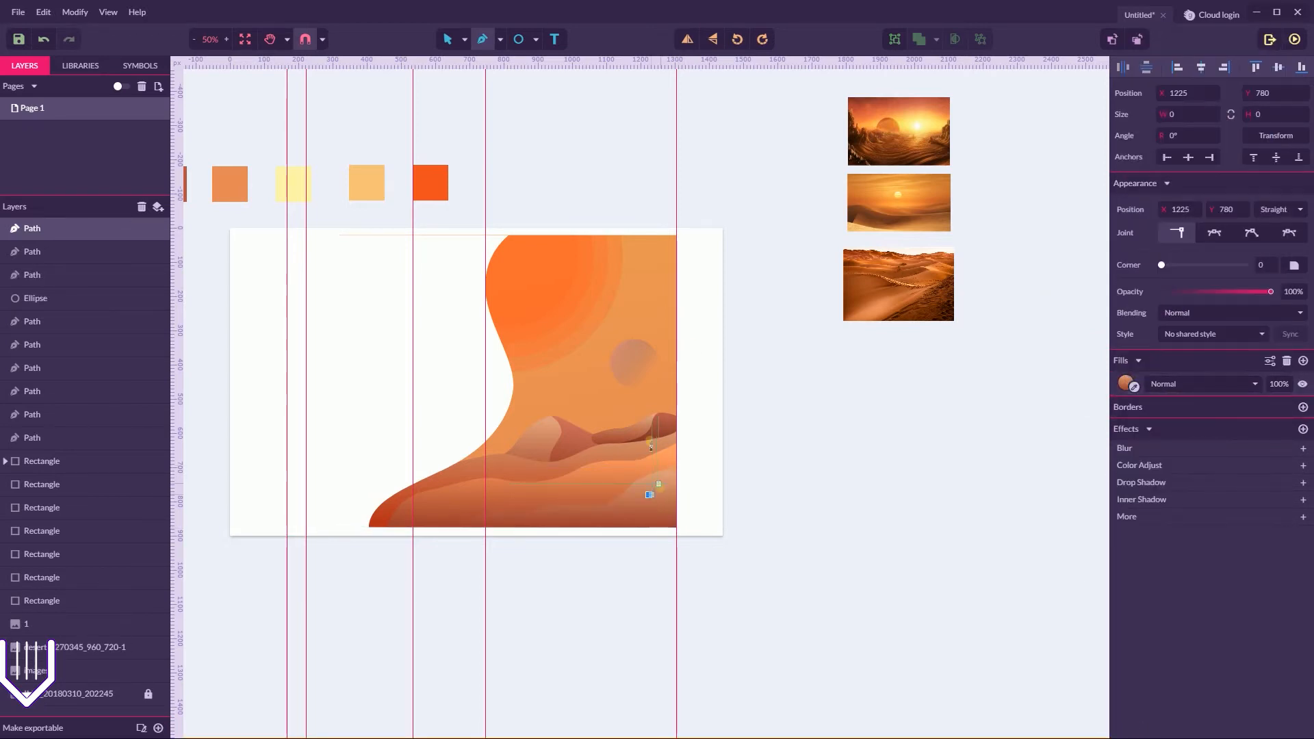
{"action": "key", "text": "ctrl+z"}
{"action": "left_click", "coordinate": [465, 40]}
{"action": "left_click", "coordinate": [492, 63]}
- Apply the first document gradient swatch to the foreground dune and adjust its start colour to hue 32 and saturation 79
{"action": "left_click", "coordinate": [1126, 328]}
{"action": "left_click", "coordinate": [1130, 677]}
{"action": "left_click", "coordinate": [795, 493]}
{"action": "left_click", "coordinate": [1126, 328]}
{"action": "left_click", "coordinate": [1154, 482]}
{"action": "left_click", "coordinate": [755, 450]}
{"action": "left_click", "coordinate": [1126, 328]}
{"action": "type", "text": "79"}
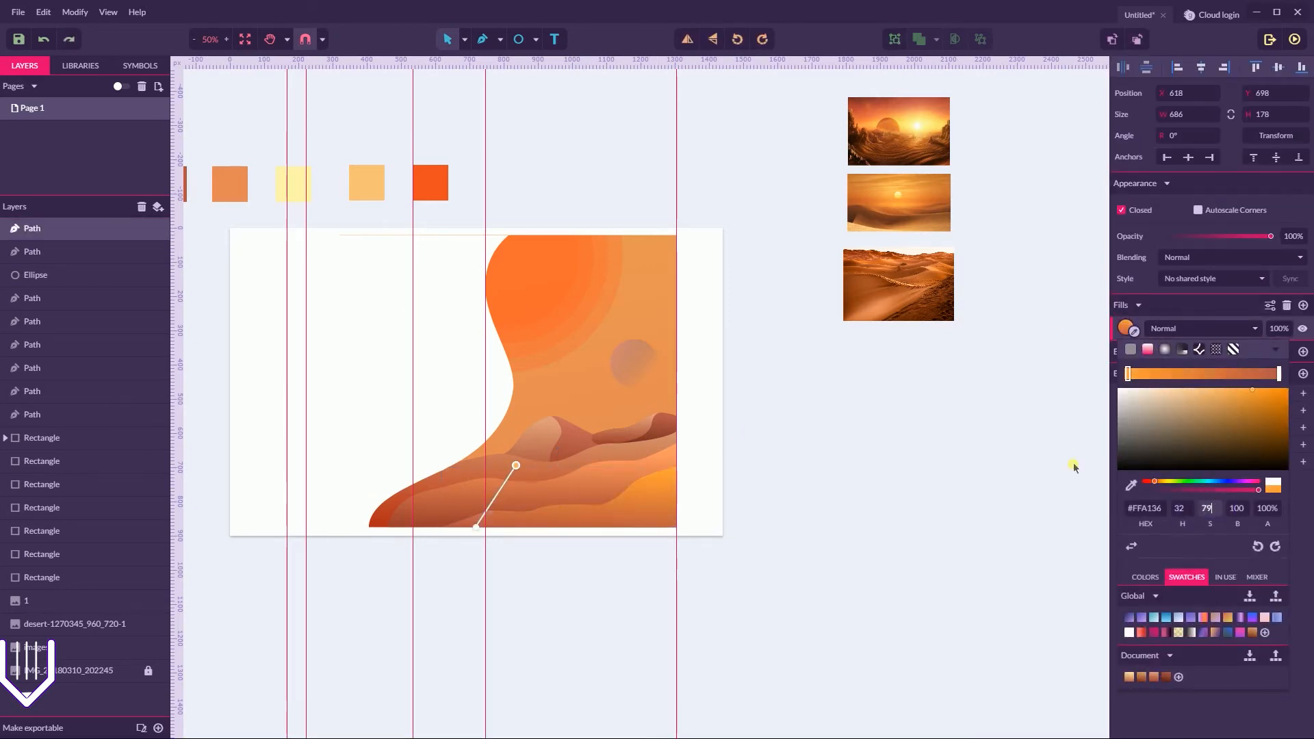
{"action": "left_click", "coordinate": [763, 454]}
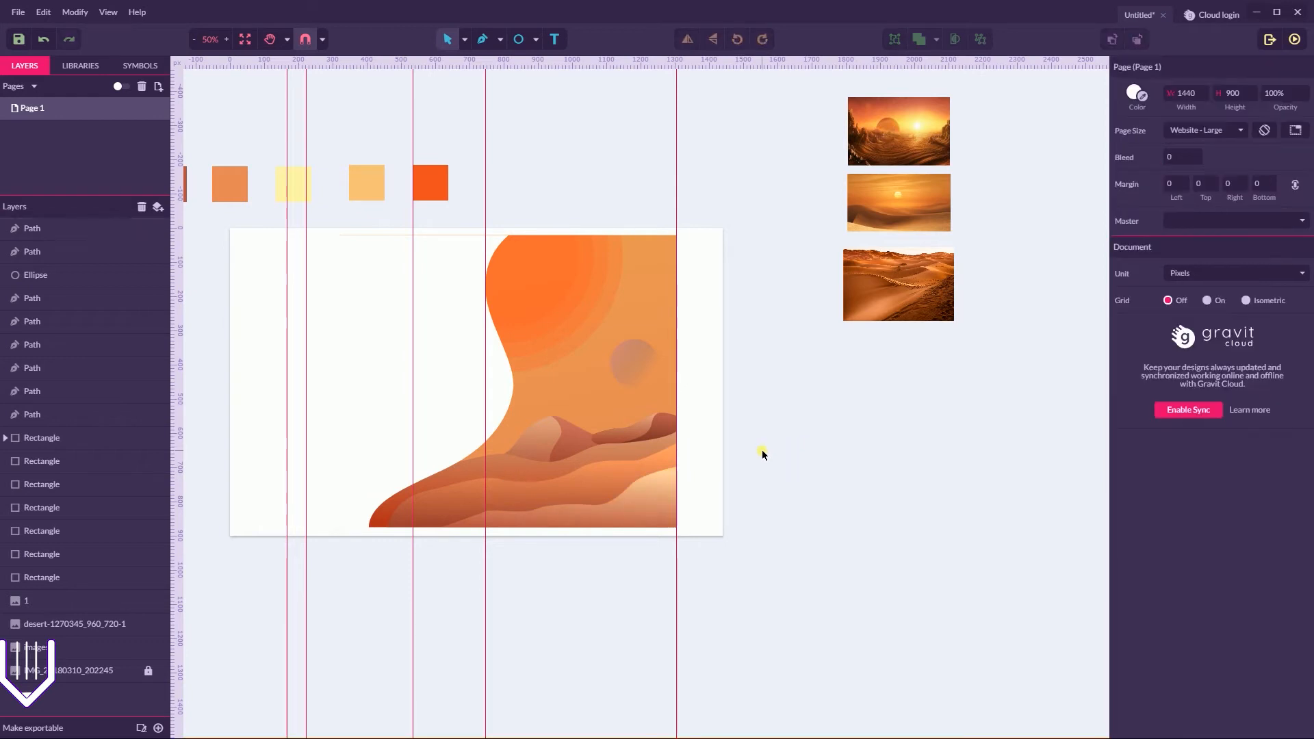
- Shift the lit and shadowed halves of the central dune together slightly to the right
{"action": "left_click", "coordinate": [534, 441]}
{"action": "left_click", "coordinate": [572, 442], "text": "shift"}
{"action": "mouse_move", "coordinate": [573, 442]}
{"action": "left_mouse_down"}
{"action": "mouse_move", "coordinate": [493, 459]}
{"action": "mouse_move", "coordinate": [581, 442]}
{"action": "left_mouse_up"}
{"action": "left_click", "coordinate": [859, 392]}
- Duplicate both halves of the central dune and place the copy lower on its left, near the curved page edge
{"action": "left_click", "coordinate": [538, 443]}
{"action": "left_click", "coordinate": [570, 438], "text": "shift"}
{"action": "left_click", "coordinate": [503, 449]}
{"action": "left_click", "coordinate": [490, 450], "text": "shift"}
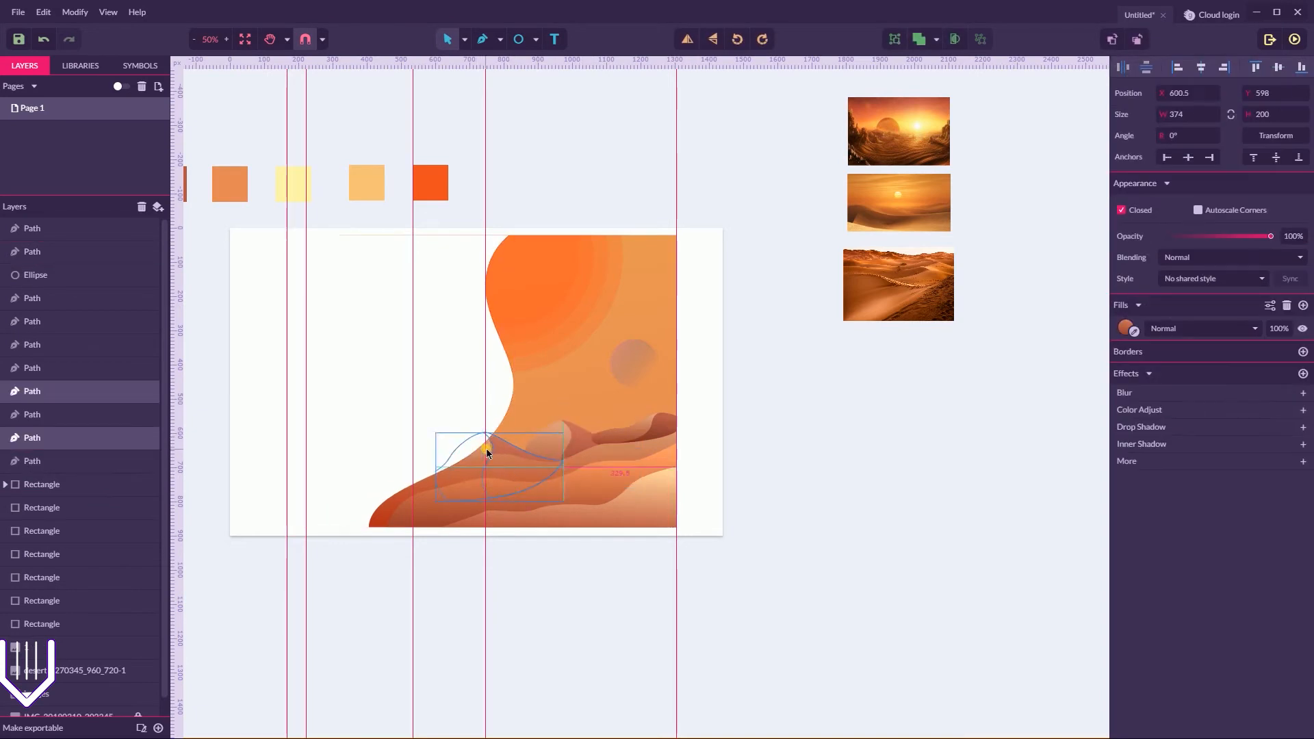
{"action": "left_click_drag", "start_coordinate": [490, 450], "coordinate": [499, 446]}
{"action": "left_click", "coordinate": [777, 409]}
- Move the two distant dune shapes at the right edge back in the stacking order, behind the central dune
{"action": "left_click", "coordinate": [639, 427]}
{"action": "left_click", "coordinate": [666, 423], "text": "shift"}
{"action": "key", "text": "ctrl+shift+Down"}
{"action": "key", "text": "ctrl+shift+Up"}
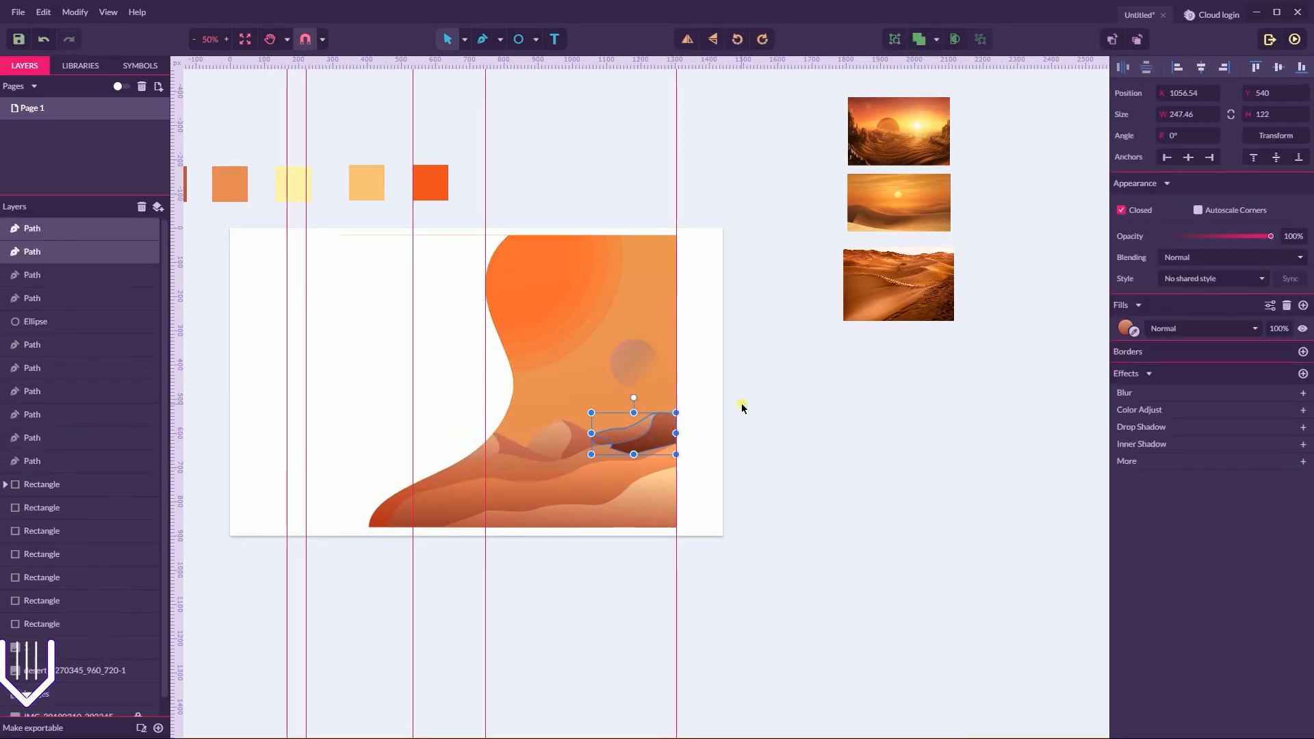
{"action": "key", "text": "ctrl+Down"}
{"action": "key", "text": "ctrl+Down"}
{"action": "key", "text": "ctrl+Down"}
{"action": "key", "text": "ctrl+Down"}
{"action": "key", "text": "ctrl+Down"}
{"action": "key", "text": "ctrl+Down"}
{"action": "key", "text": "ctrl+Down"}
{"action": "key", "text": "ctrl+Down"}
{"action": "left_click", "coordinate": [742, 405]}
- Adjust both halves of the central dune so its peak stands higher above the neighbouring dunes
{"action": "left_click", "coordinate": [582, 439]}
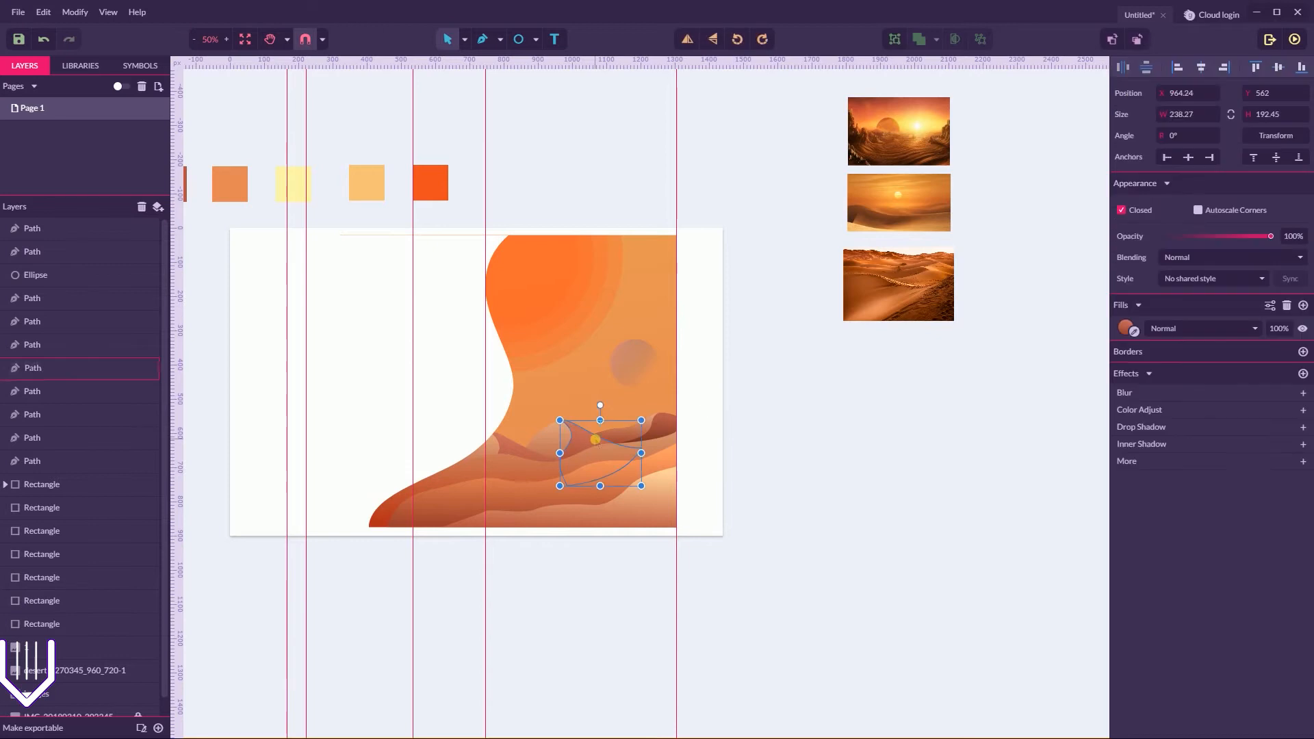
{"action": "left_click", "coordinate": [550, 440], "text": "shift"}
{"action": "left_click", "coordinate": [515, 420]}
{"action": "left_click", "coordinate": [559, 436]}
{"action": "left_click_drag", "start_coordinate": [514, 420], "coordinate": [562, 432]}
{"action": "key", "text": "ctrl+z"}
{"action": "left_click", "coordinate": [572, 438], "text": "shift"}
{"action": "left_click", "coordinate": [778, 418]}
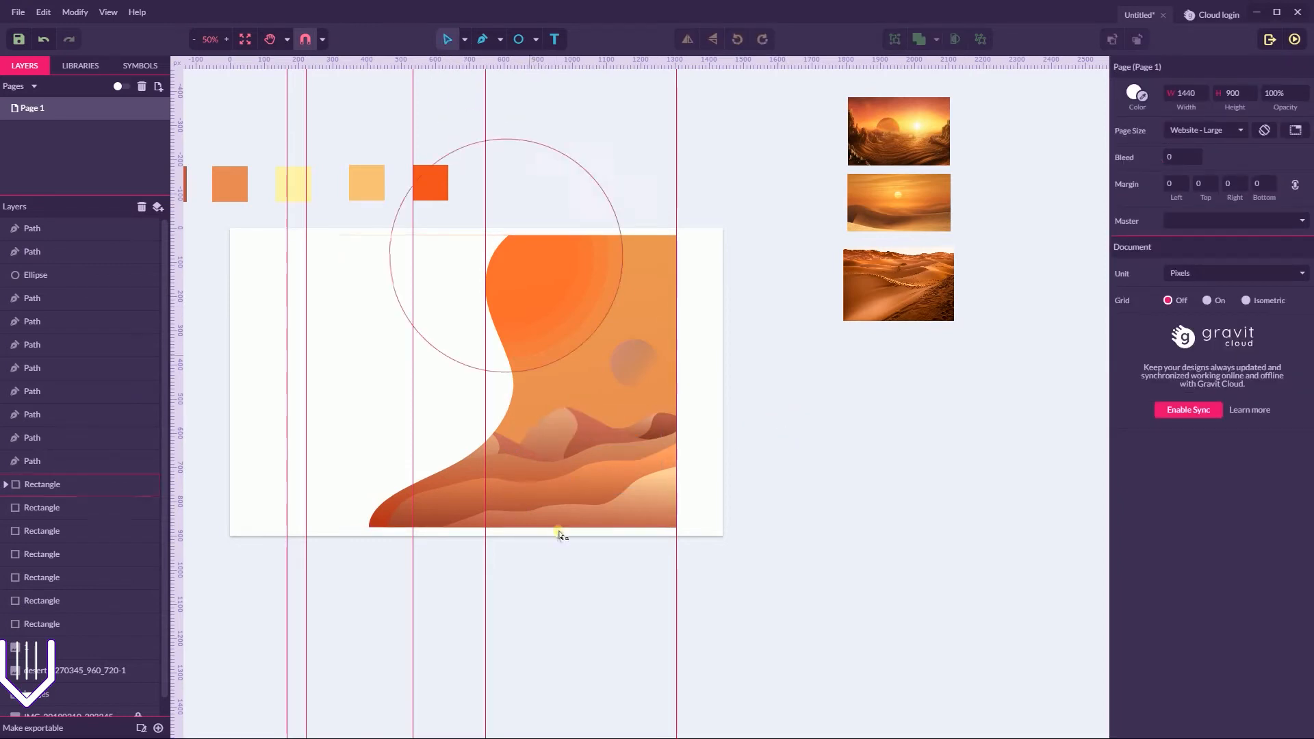
{"action": "left_click", "coordinate": [488, 513]}
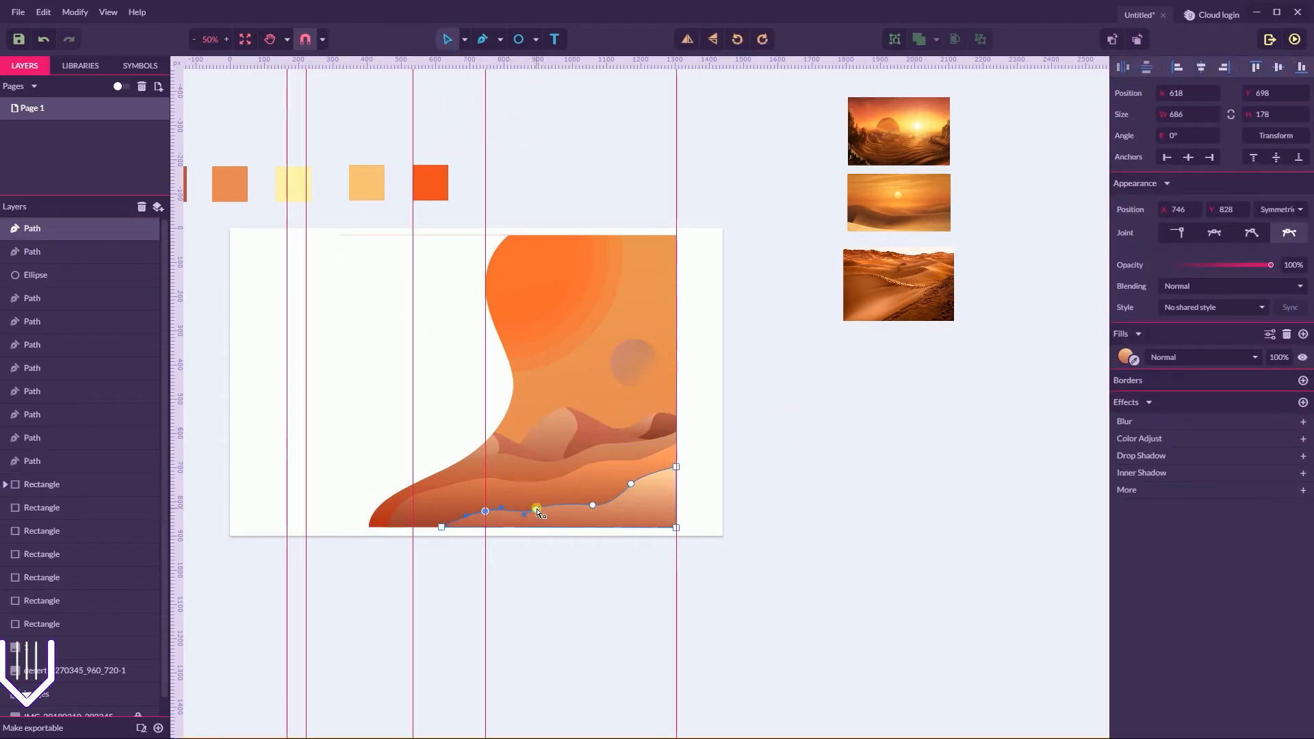
{"action": "left_click", "coordinate": [811, 484]}
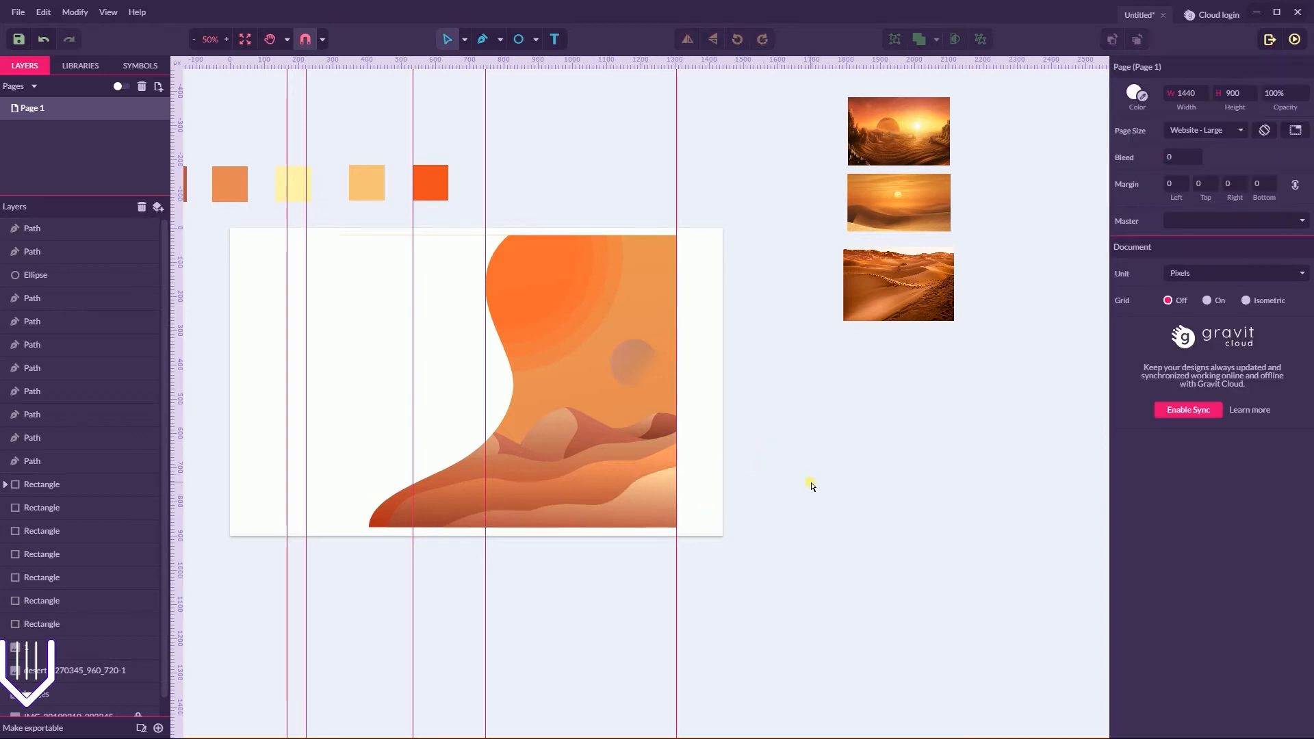
- Try to reverse the gradient direction on the rear dune ridge that spans the scene
{"action": "left_click", "coordinate": [655, 452]}
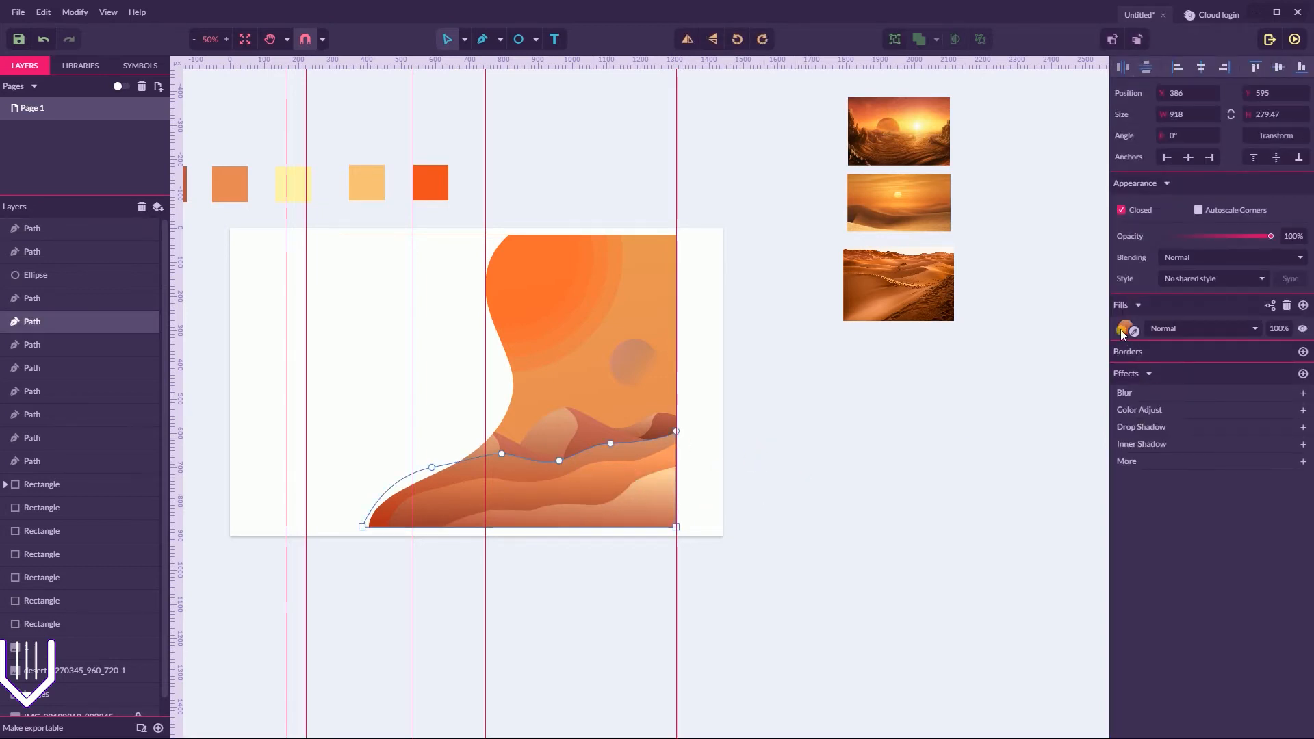
{"action": "left_click", "coordinate": [1125, 329]}
{"action": "left_click", "coordinate": [1134, 546]}
{"action": "left_click", "coordinate": [650, 472]}
{"action": "key", "text": "ctrl+z"}
- Reposition the rear dune ridge's gradient handle and choose a brighter gradient colour
{"action": "left_click", "coordinate": [1130, 328]}
{"action": "left_click_drag", "start_coordinate": [558, 427], "coordinate": [568, 434]}
{"action": "left_click", "coordinate": [1212, 391]}
{"action": "left_click", "coordinate": [782, 429]}
- Sample the background rectangle's gradient colours from the first sunset photo, using #FAE06F for the yellow stop, and reverse the gradient
{"action": "left_click", "coordinate": [653, 278]}
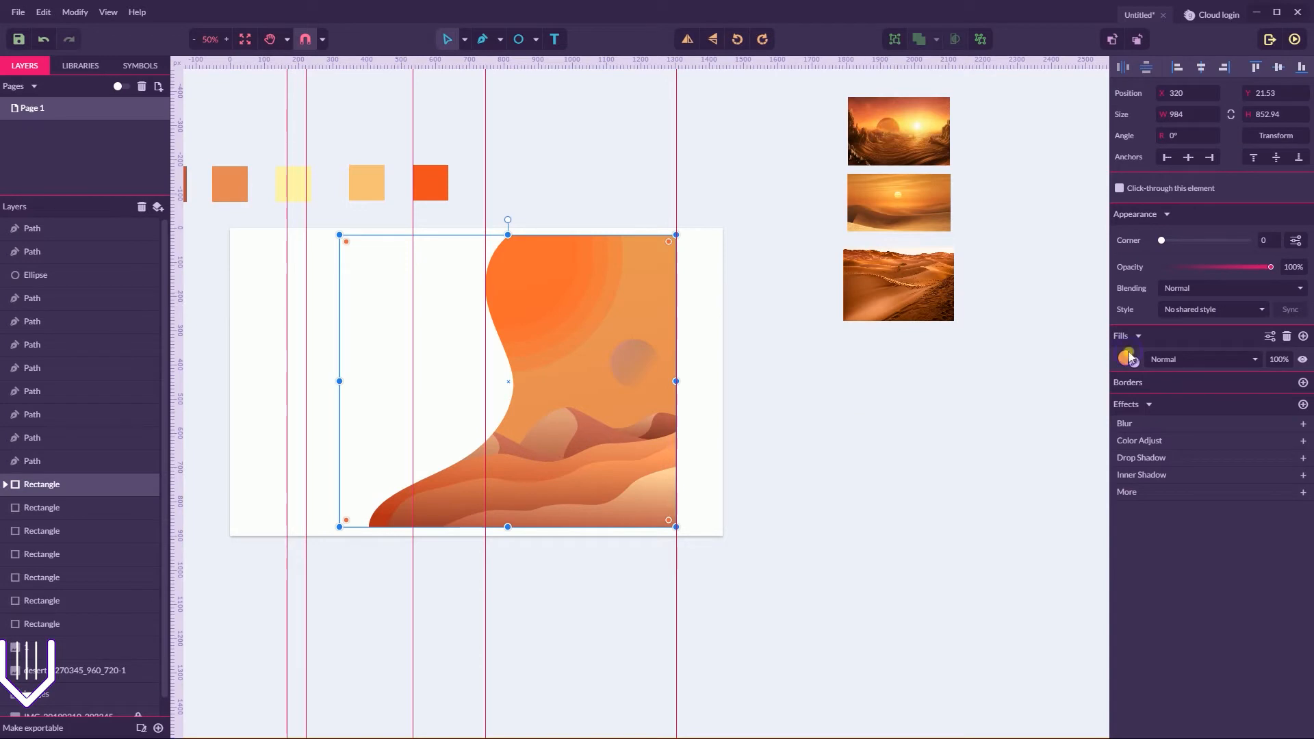
{"action": "left_click", "coordinate": [1128, 358]}
{"action": "left_click", "coordinate": [1131, 515]}
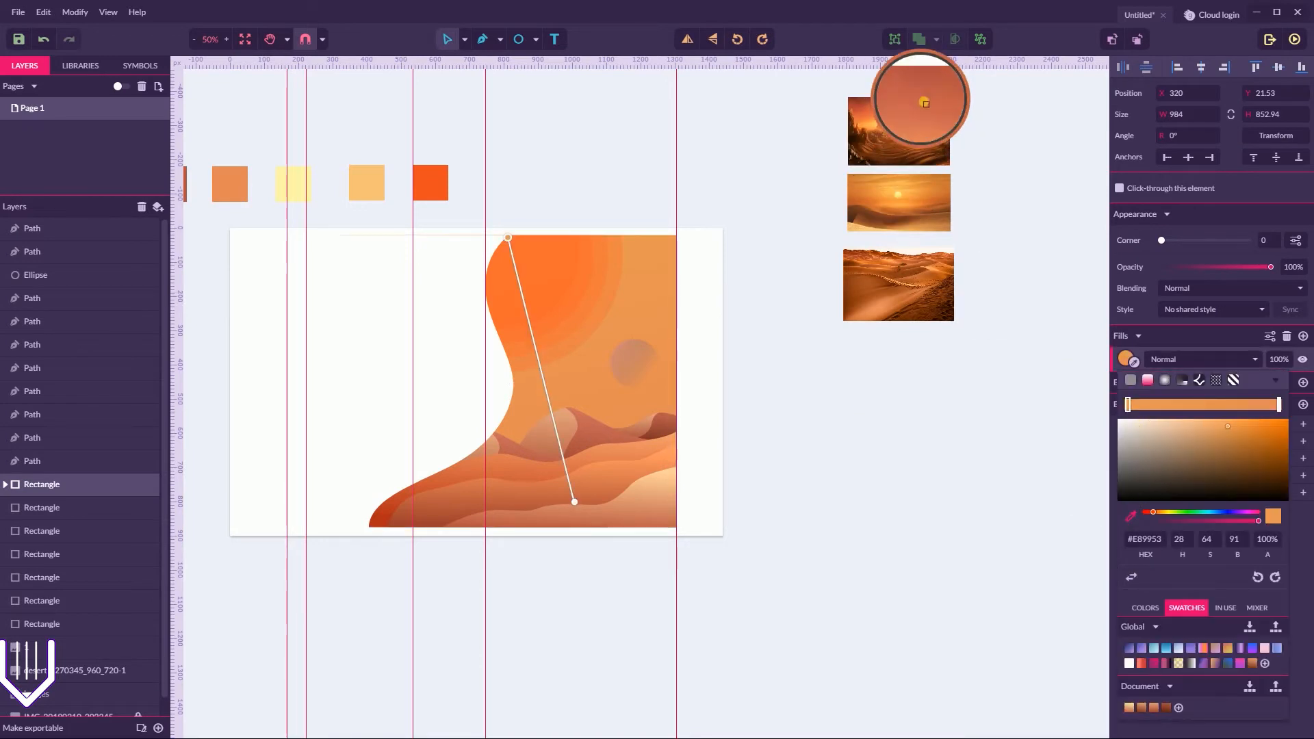
{"action": "left_click", "coordinate": [917, 101]}
{"action": "left_click", "coordinate": [1130, 515]}
{"action": "left_click", "coordinate": [901, 126]}
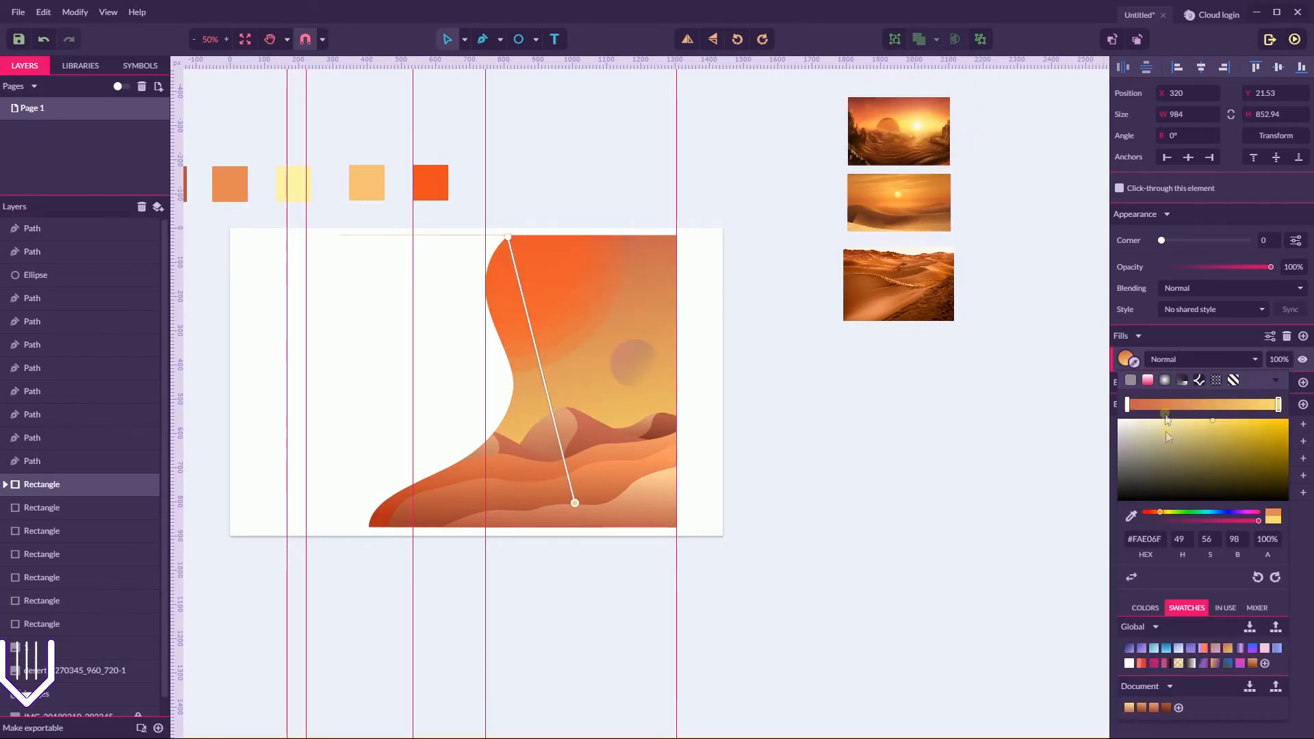
{"action": "left_click", "coordinate": [1131, 577]}
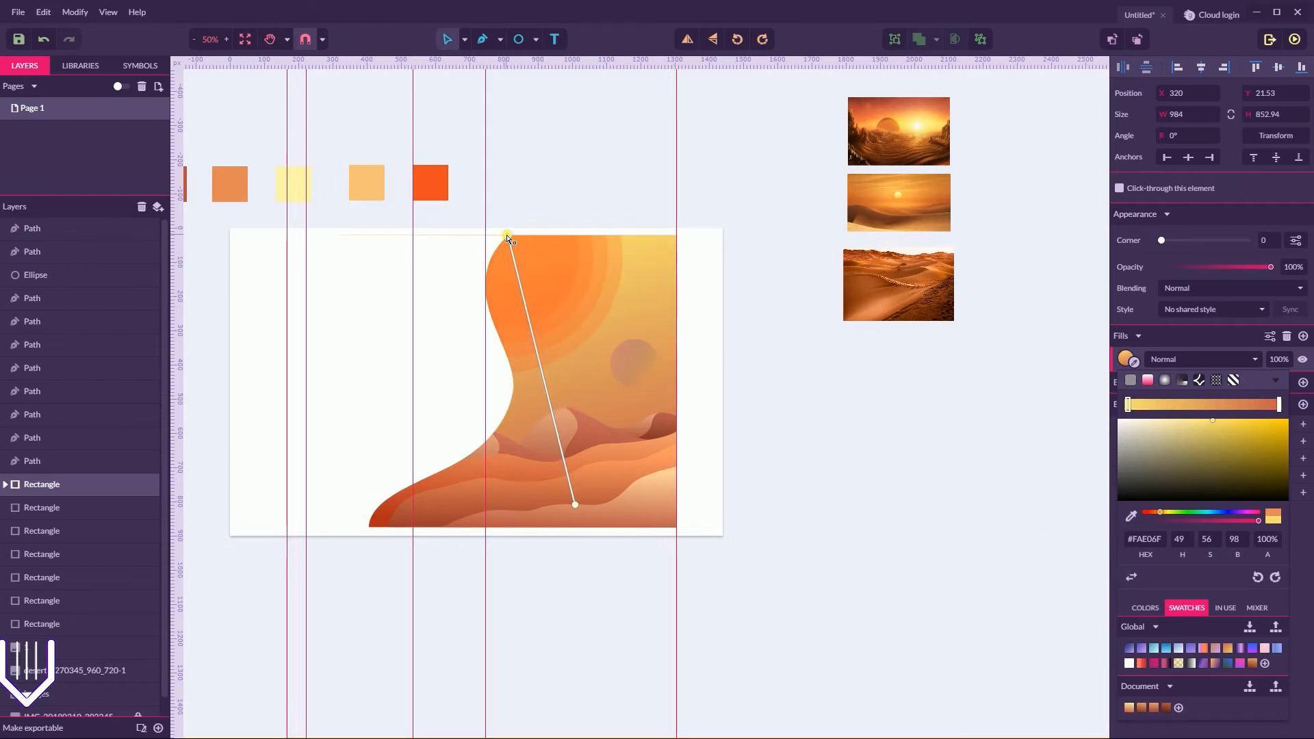
- Brighten the background gradient, setting its start colour to #FFE56F and its end colour to #FF4929
{"action": "left_click", "coordinate": [577, 512]}
{"action": "left_click", "coordinate": [1125, 359]}
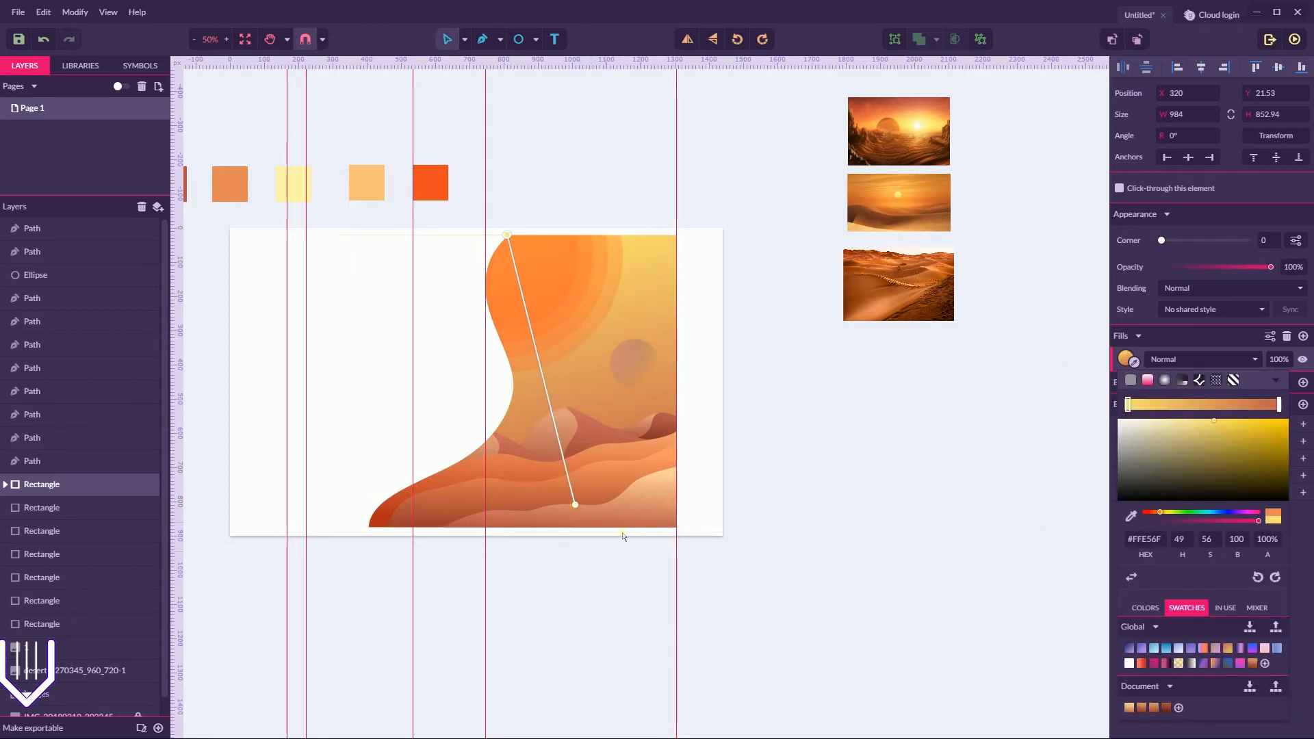
{"action": "left_click", "coordinate": [1278, 405]}
{"action": "left_click", "coordinate": [1261, 421]}
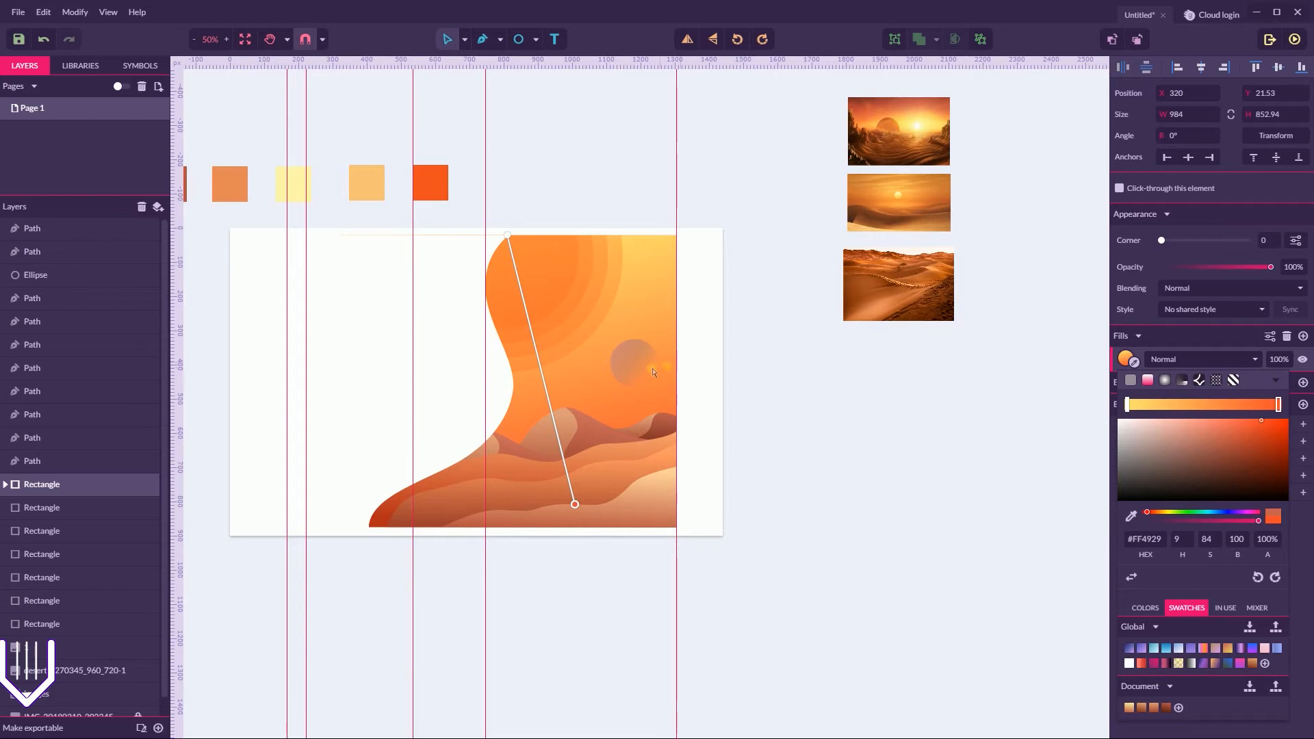
{"action": "left_click", "coordinate": [830, 337]}
{"action": "left_click", "coordinate": [754, 331]}
- Try a lighter peach fill on the outermost sun circle only
{"action": "left_click", "coordinate": [545, 272]}
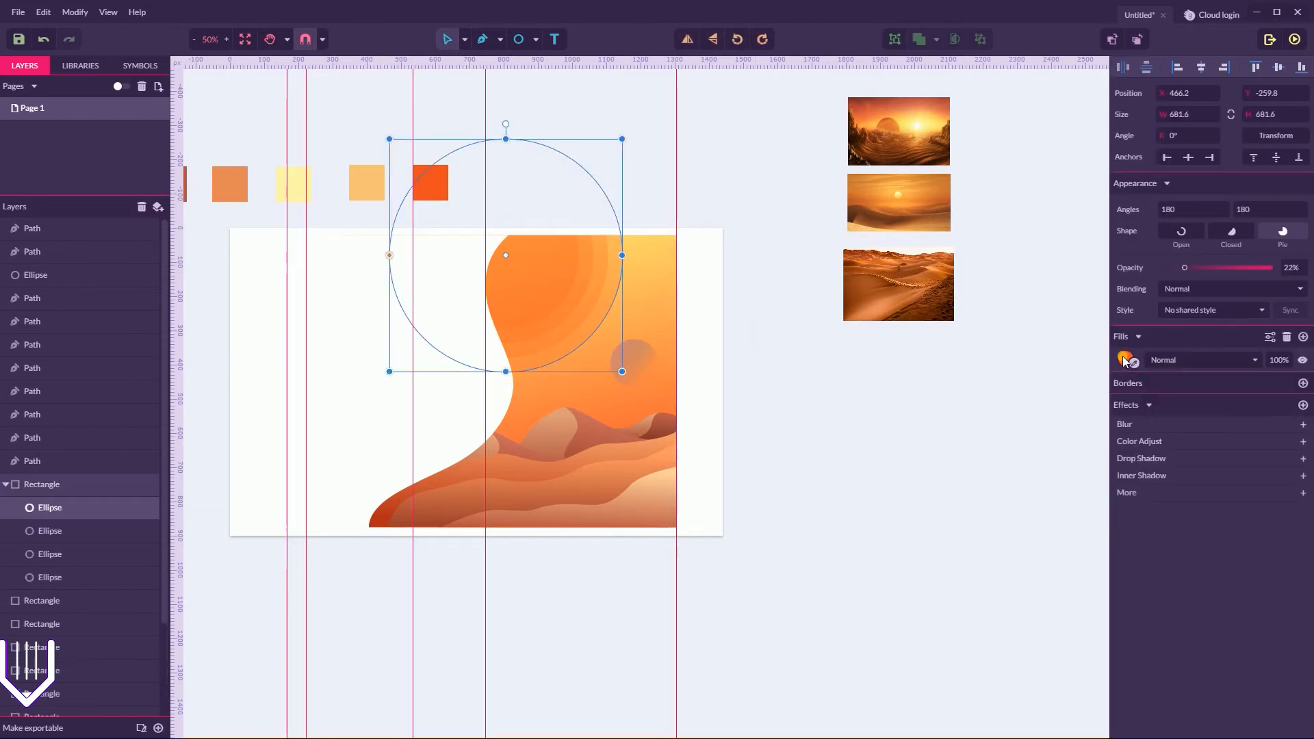
{"action": "left_click", "coordinate": [1126, 360]}
{"action": "left_click_drag", "start_coordinate": [1264, 409], "coordinate": [1175, 390]}
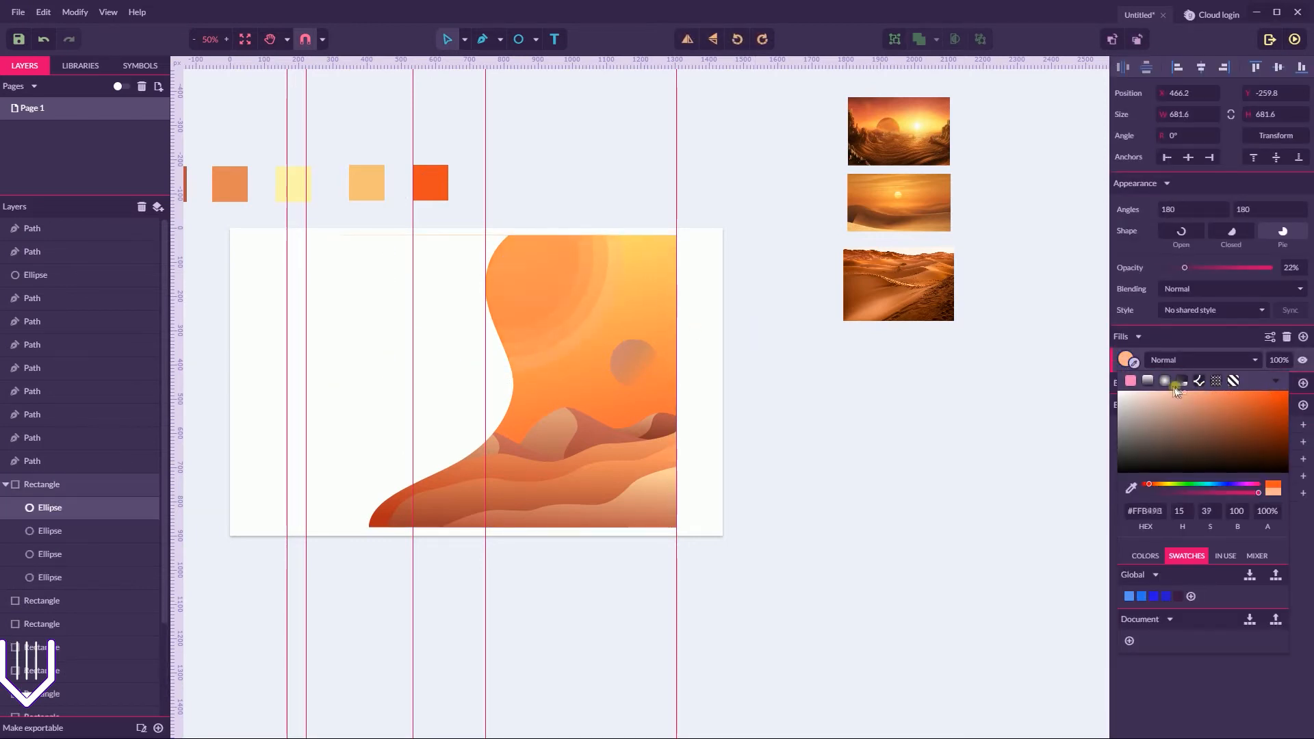
{"action": "left_click", "coordinate": [814, 344]}
{"action": "key", "text": "ctrl+z"}
- Recolour all four sun circles inside the background rectangle with a fully saturated red-orange
{"action": "left_click", "coordinate": [50, 484]}
{"action": "left_click", "coordinate": [51, 507]}
{"action": "left_click", "coordinate": [60, 575], "text": "shift"}
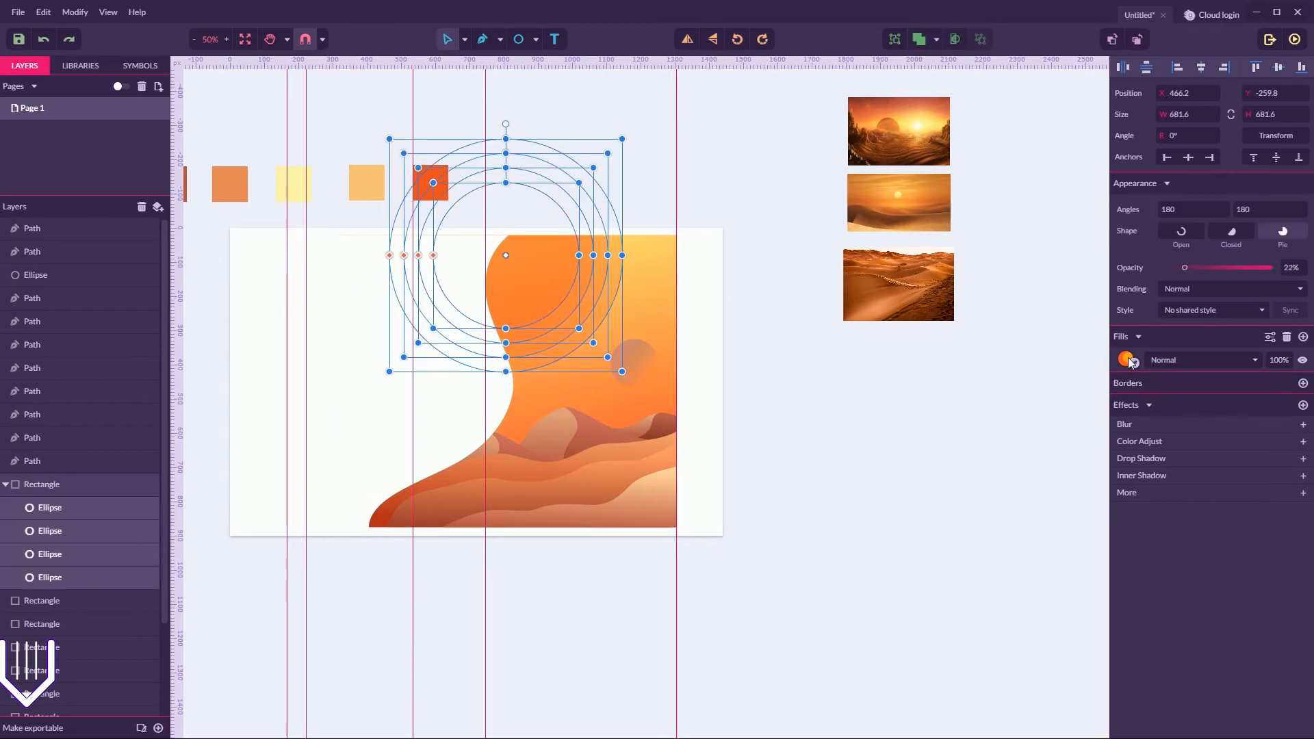
{"action": "left_click", "coordinate": [1126, 360]}
{"action": "mouse_move", "coordinate": [1258, 393]}
{"action": "left_mouse_down"}
{"action": "mouse_move", "coordinate": [1209, 380]}
{"action": "mouse_move", "coordinate": [1262, 419]}
{"action": "mouse_move", "coordinate": [1282, 394]}
{"action": "left_mouse_up"}
{"action": "left_click_drag", "start_coordinate": [1149, 483], "coordinate": [1120, 486]}
{"action": "left_click", "coordinate": [1284, 398]}
{"action": "left_click", "coordinate": [891, 407]}
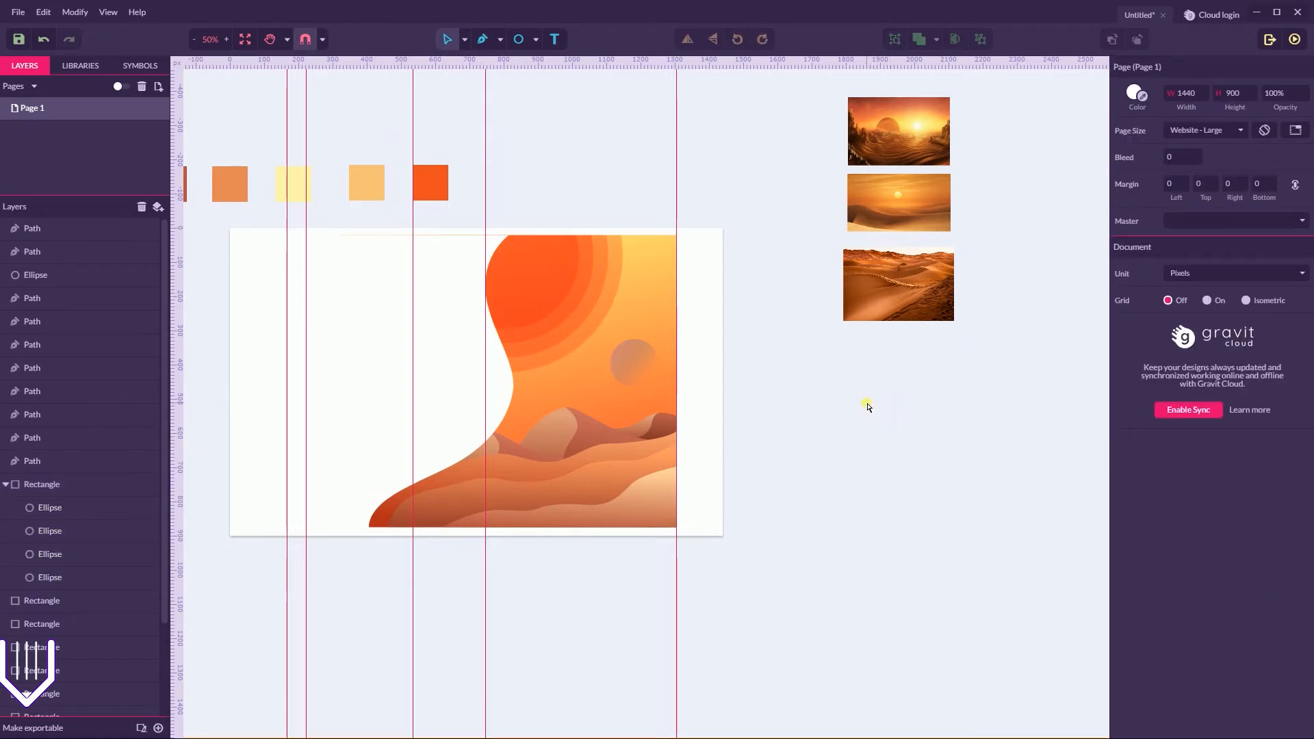
- Recolour the small planet's gradient with start colour #FF5223 and a warm orange end, moving its start handle slightly inward
{"action": "left_click", "coordinate": [631, 360]}
{"action": "left_click", "coordinate": [1125, 360]}
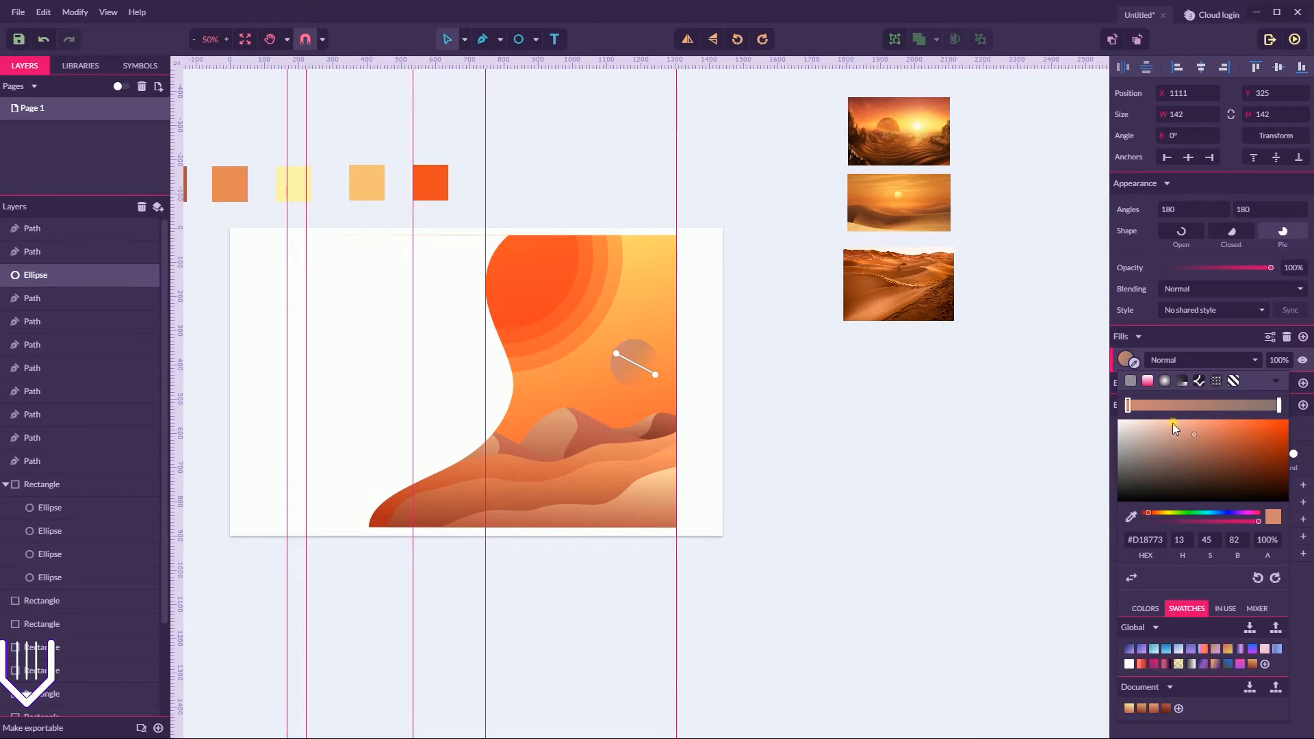
{"action": "left_click_drag", "start_coordinate": [1223, 446], "coordinate": [1266, 421]}
{"action": "left_click", "coordinate": [624, 351]}
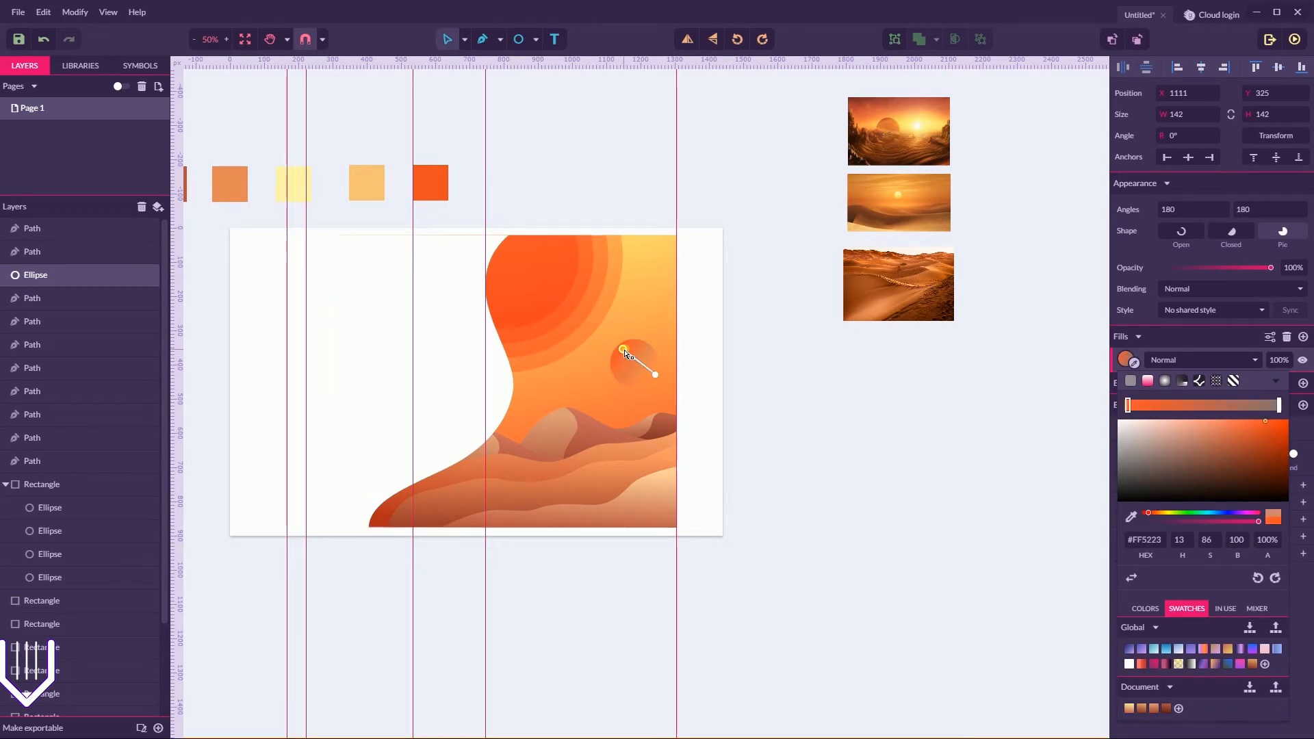
{"action": "left_click", "coordinate": [1279, 406]}
{"action": "left_click", "coordinate": [899, 408]}
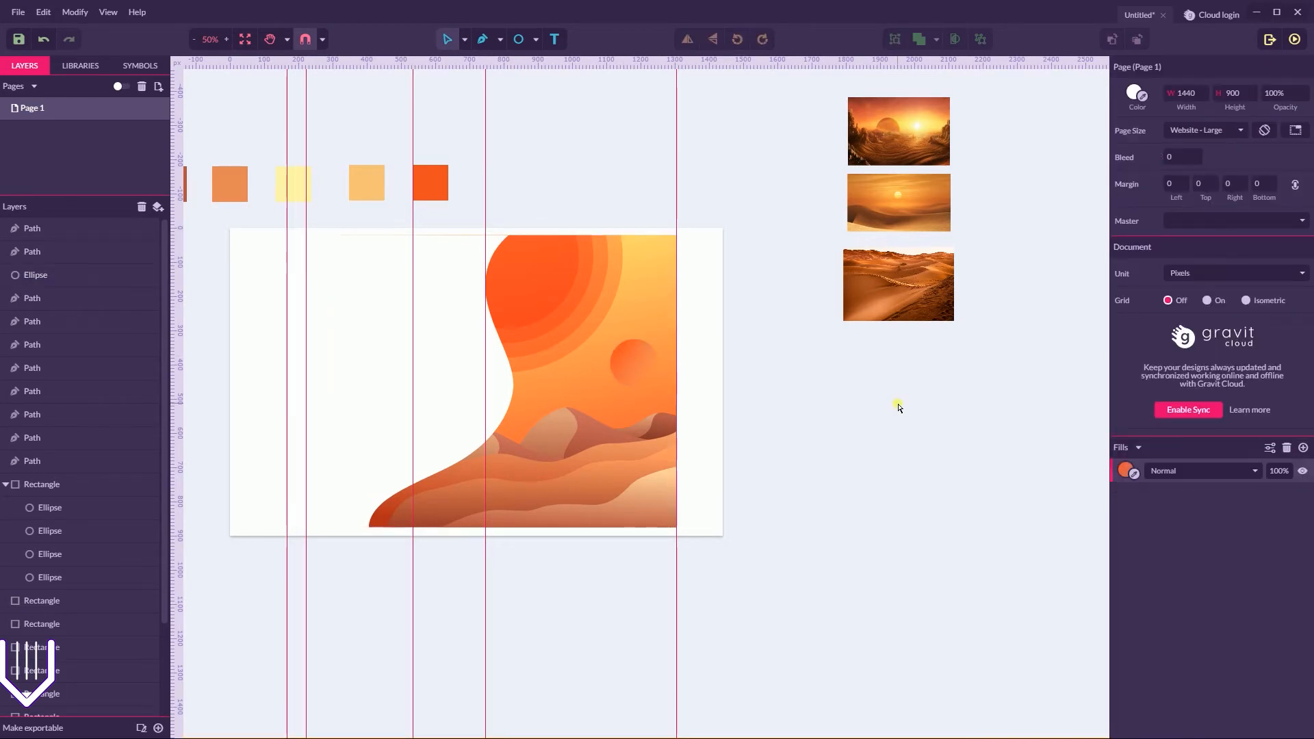
- Place a copy of the small planet, about 122 px wide, on the white area left of the scene, in front of everything
{"action": "left_click", "coordinate": [464, 39]}
{"action": "left_click", "coordinate": [490, 80]}
{"action": "left_click", "coordinate": [630, 362]}
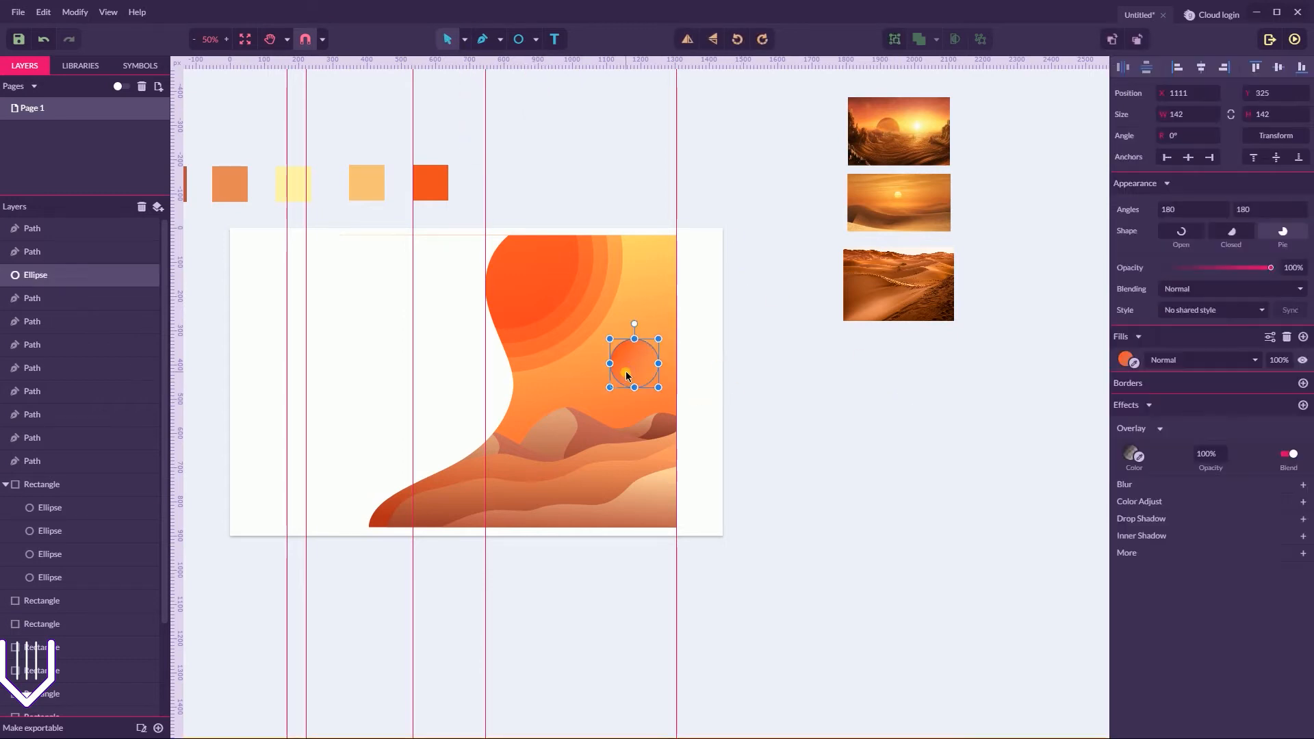
{"action": "left_click_drag", "start_coordinate": [630, 362], "coordinate": [284, 427]}
{"action": "key", "text": "ctrl+Up"}
{"action": "key", "text": "ctrl+Up"}
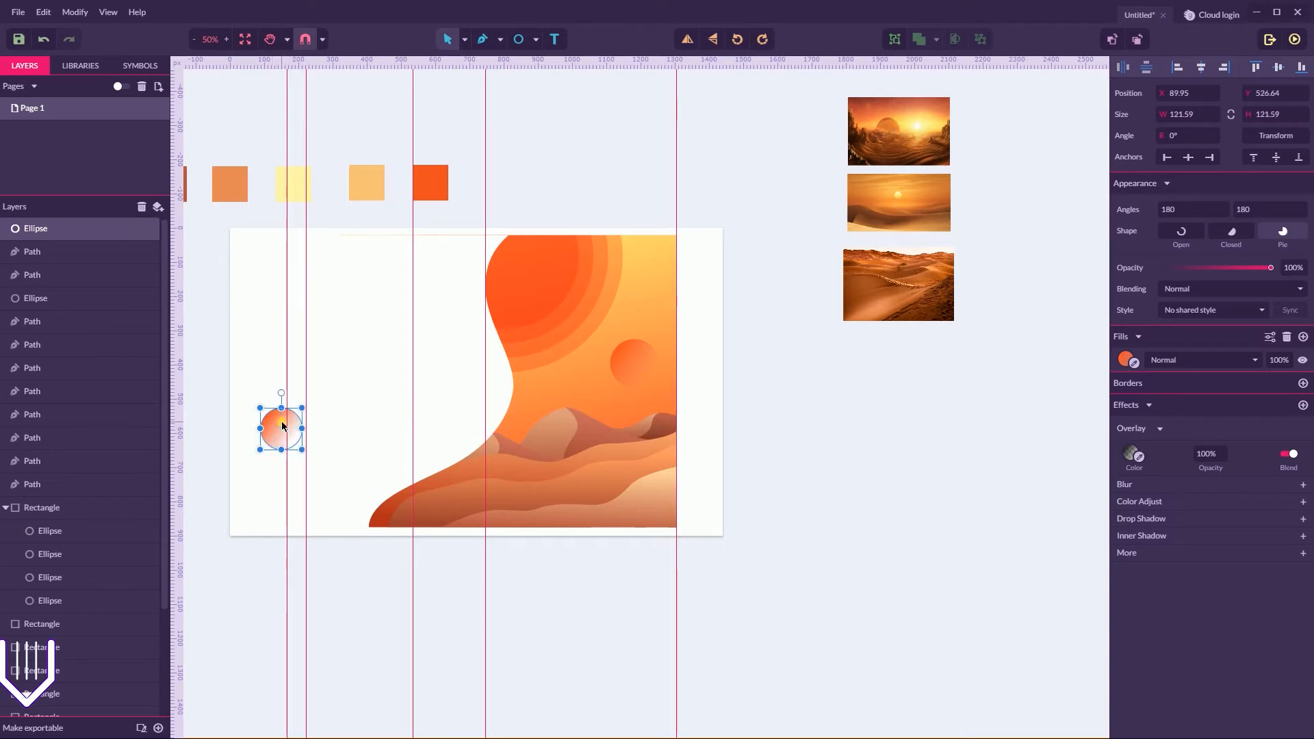
- Remove the overlay effect from the small planet copy on the white area
{"action": "left_click", "coordinate": [558, 479]}
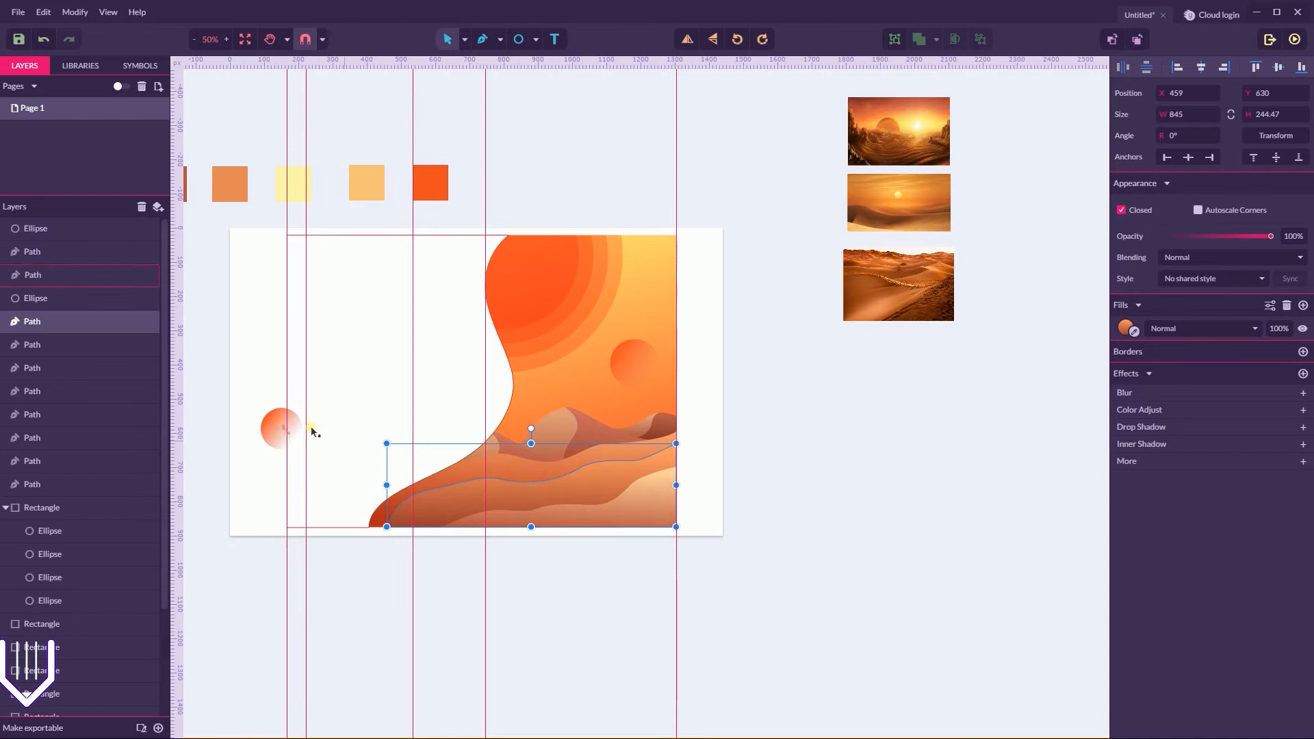
{"action": "left_click", "coordinate": [282, 429]}
{"action": "left_click", "coordinate": [1303, 430]}
- Duplicate the planet copy and spread the three circles across the white area, the last one on the scene's curved edge
{"action": "left_click_drag", "start_coordinate": [279, 428], "coordinate": [356, 408]}
{"action": "left_click_drag", "start_coordinate": [356, 407], "coordinate": [525, 407]}
{"action": "key", "text": "Delete"}
{"action": "left_click_drag", "start_coordinate": [348, 408], "coordinate": [380, 407]}
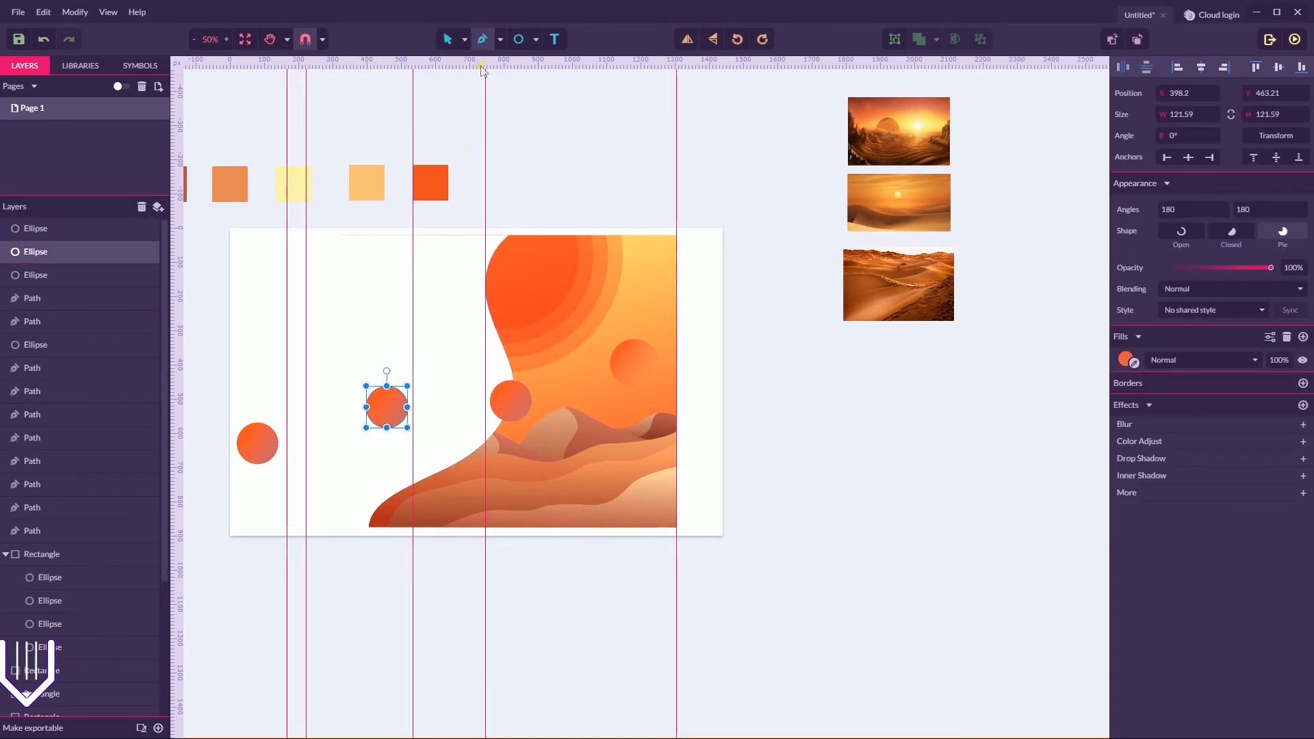
- Add a drop shadow to the three circles with X 2, Y 3, blur 7 and 29% opacity
{"action": "left_click", "coordinate": [510, 403], "text": "shift"}
{"action": "left_click", "coordinate": [266, 442], "text": "shift"}
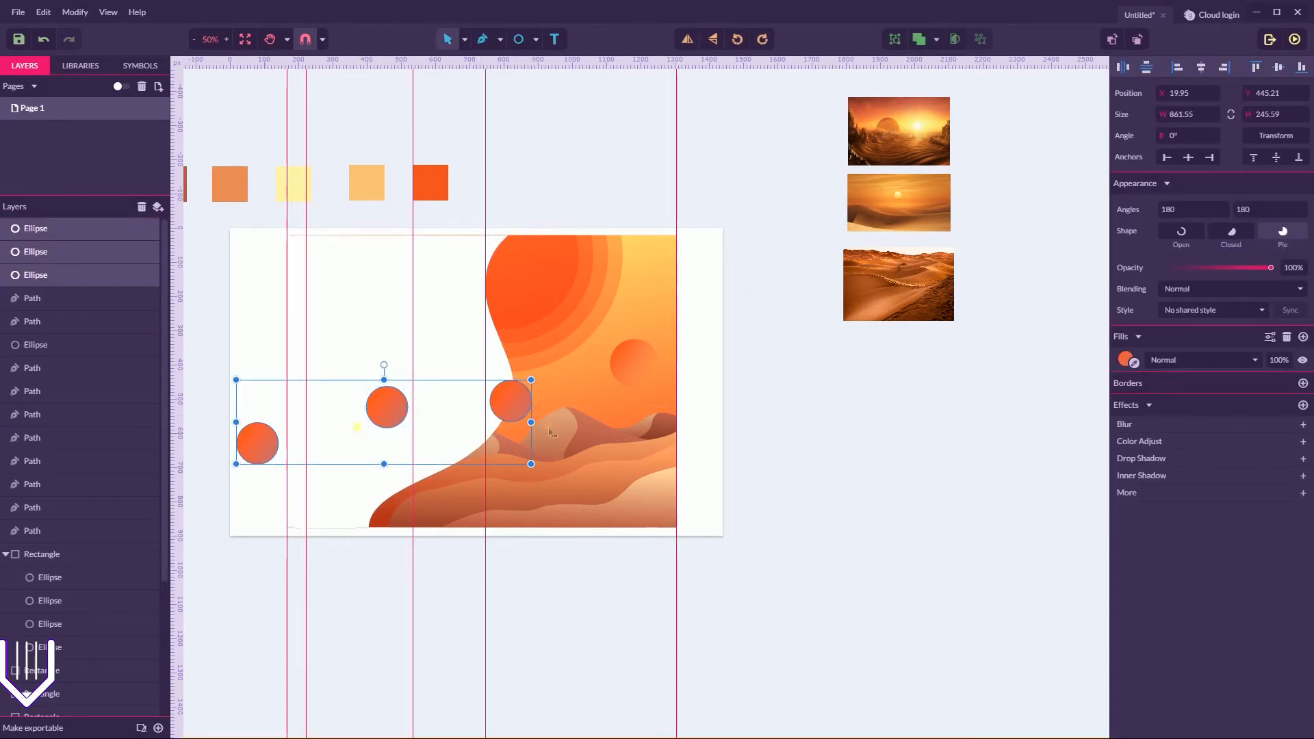
{"action": "left_click", "coordinate": [1144, 459]}
{"action": "left_click_drag", "start_coordinate": [1166, 457], "coordinate": [1102, 466]}
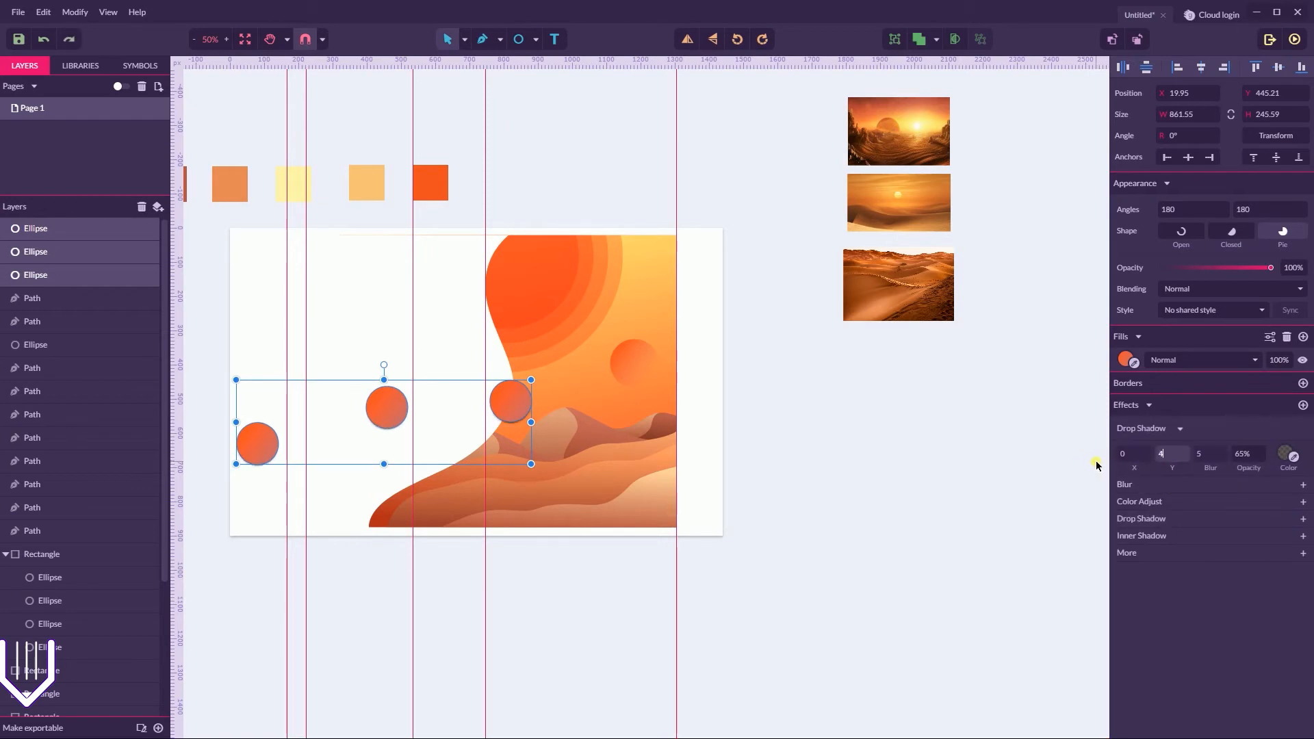
{"action": "left_click", "coordinate": [1141, 456]}
{"action": "type", "text": "2"}
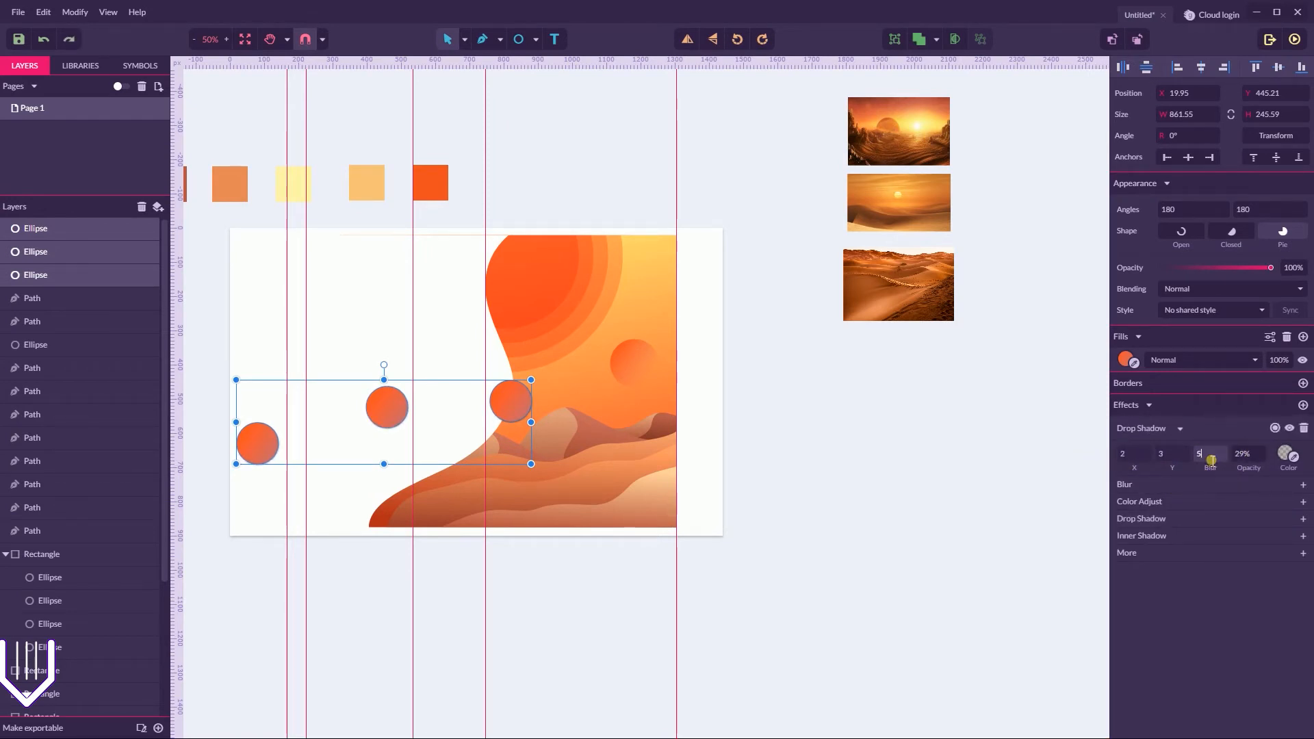
{"action": "left_click", "coordinate": [825, 414]}
- Scale down and reposition the shadowed circles on the white area
{"action": "left_click_drag", "start_coordinate": [381, 425], "coordinate": [381, 473]}
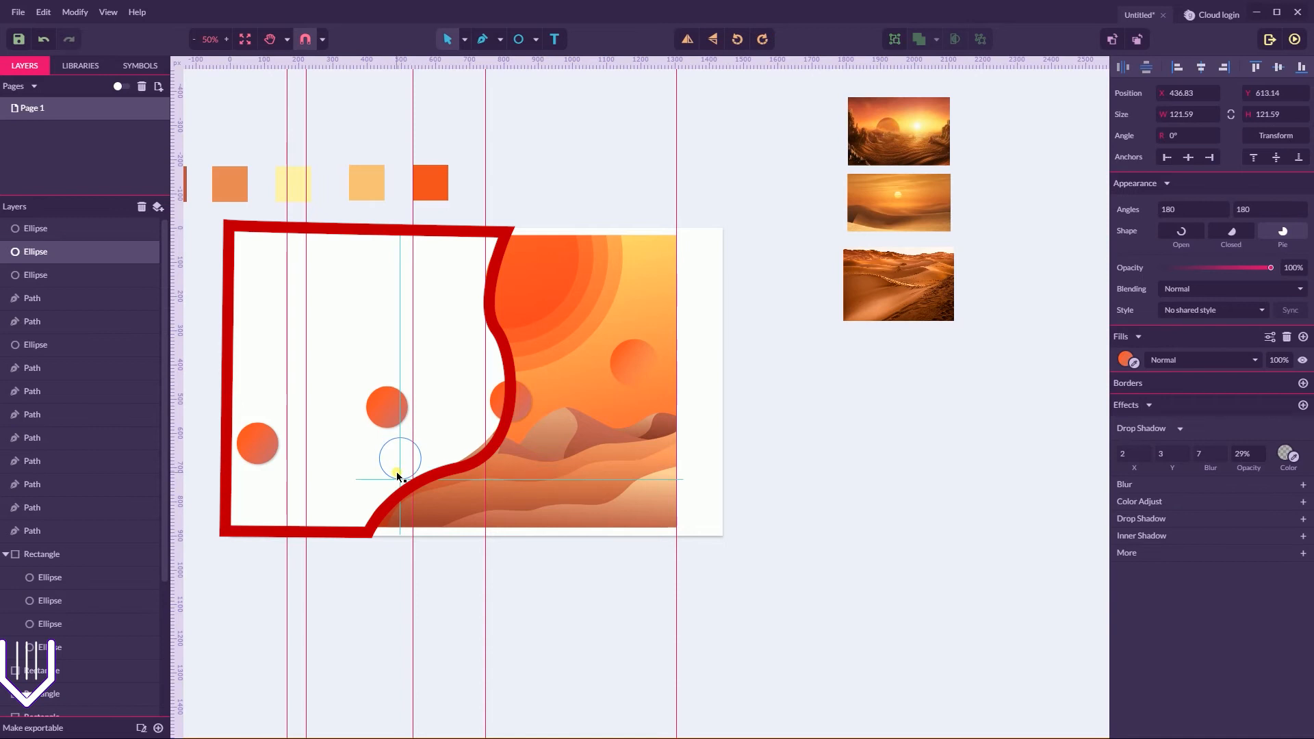
{"action": "left_click", "coordinate": [788, 426]}
{"action": "left_click", "coordinate": [387, 447]}
{"action": "left_click", "coordinate": [515, 400], "text": "shift"}
{"action": "left_click", "coordinate": [260, 445], "text": "shift"}
{"action": "left_click_drag", "start_coordinate": [260, 445], "coordinate": [276, 417]}
{"action": "left_click", "coordinate": [760, 404]}
{"action": "left_click_drag", "start_coordinate": [529, 385], "coordinate": [510, 399]}
{"action": "left_click_drag", "start_coordinate": [401, 433], "coordinate": [385, 459]}
{"action": "left_click_drag", "start_coordinate": [279, 425], "coordinate": [393, 443]}
{"action": "left_click_drag", "start_coordinate": [416, 422], "coordinate": [408, 431]}
- Delete the extra circles and duplicate the remaining small one twice, lining up three circles diagonally upward to the curved edge
{"action": "key", "text": "Delete"}
{"action": "left_click", "coordinate": [509, 388]}
{"action": "key", "text": "Delete"}
{"action": "left_click_drag", "start_coordinate": [302, 467], "coordinate": [409, 434]}
{"action": "left_click_drag", "start_coordinate": [409, 434], "coordinate": [507, 408]}
{"action": "key", "text": "Escape"}
- Draw an open straight-segment path with the Pen through the centres of the three small circles
{"action": "left_click", "coordinate": [482, 39]}
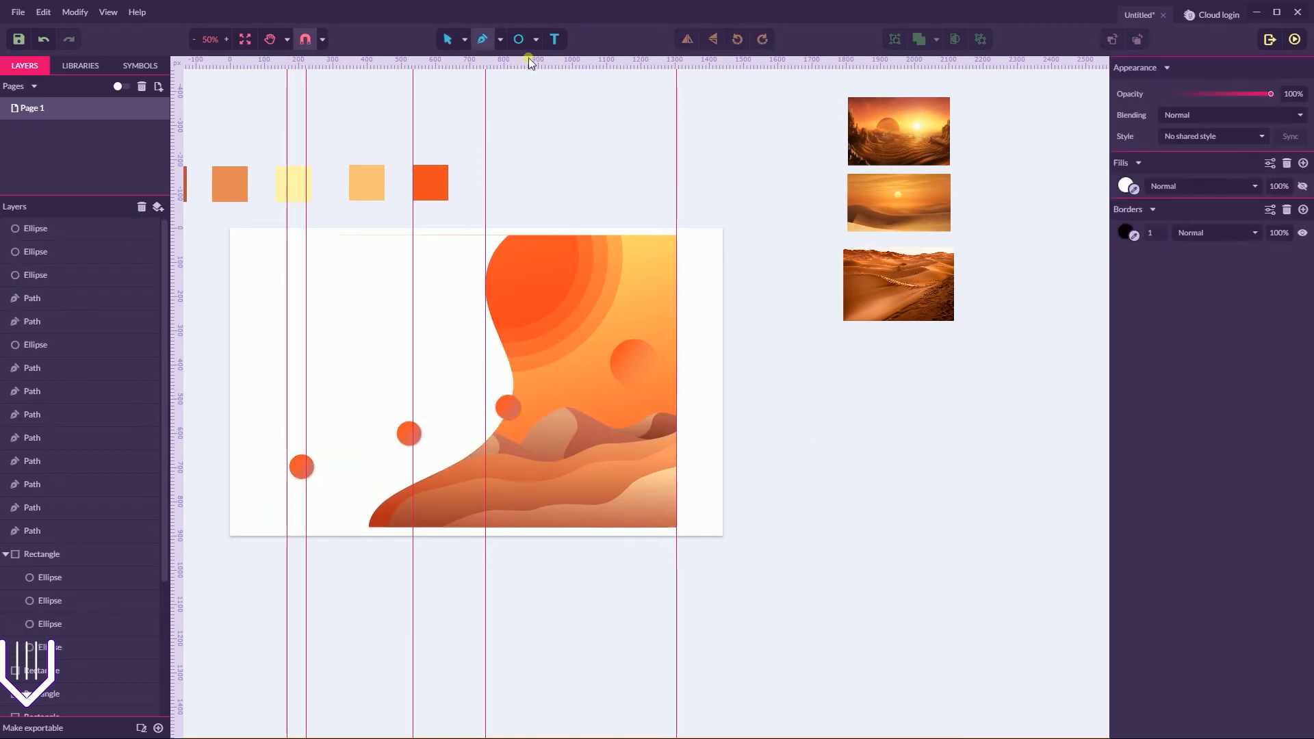
{"action": "left_click", "coordinate": [306, 467]}
{"action": "left_click", "coordinate": [408, 435]}
{"action": "left_click", "coordinate": [449, 39]}
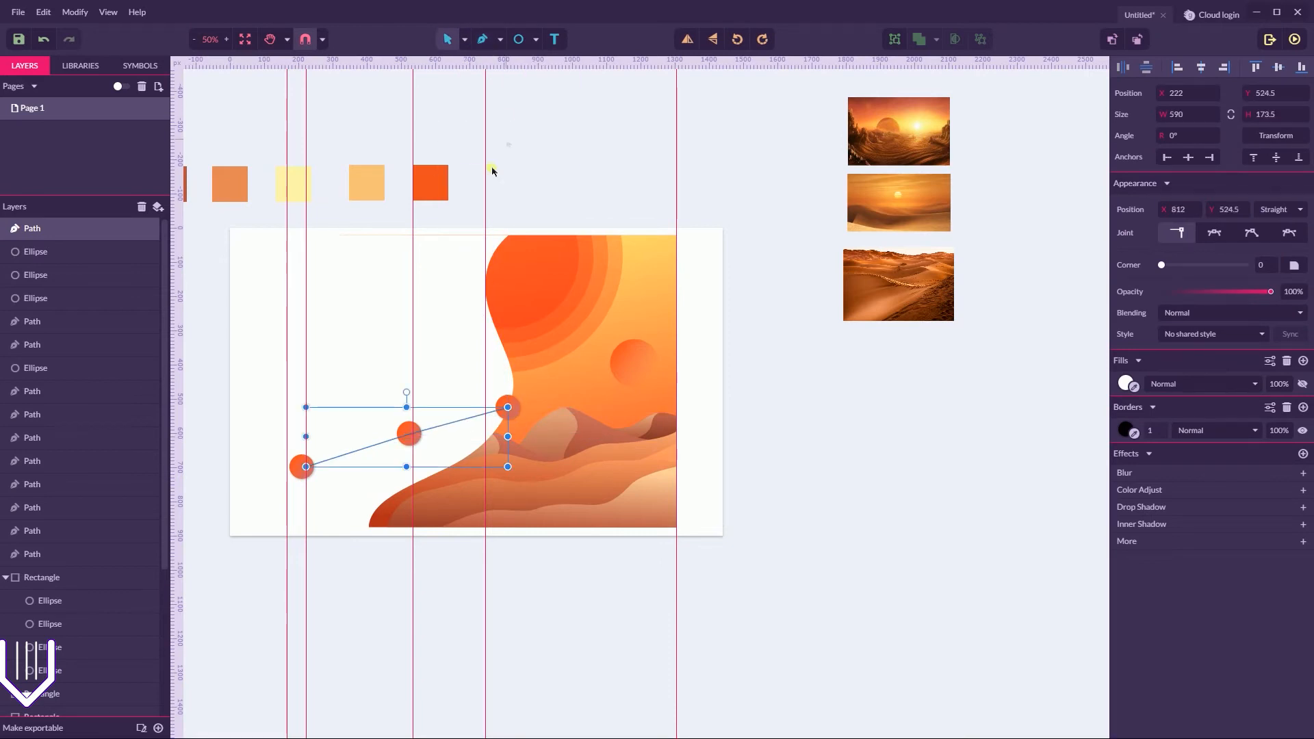
- Remove the connecting line's border and try a gradient fill on it instead
{"action": "left_click", "coordinate": [1115, 430]}
{"action": "left_click", "coordinate": [1286, 407]}
{"action": "left_click", "coordinate": [1125, 384]}
{"action": "left_click", "coordinate": [1148, 404]}
{"action": "key", "text": "ctrl+z"}
{"action": "left_click", "coordinate": [1127, 384]}
{"action": "left_click", "coordinate": [1149, 406]}
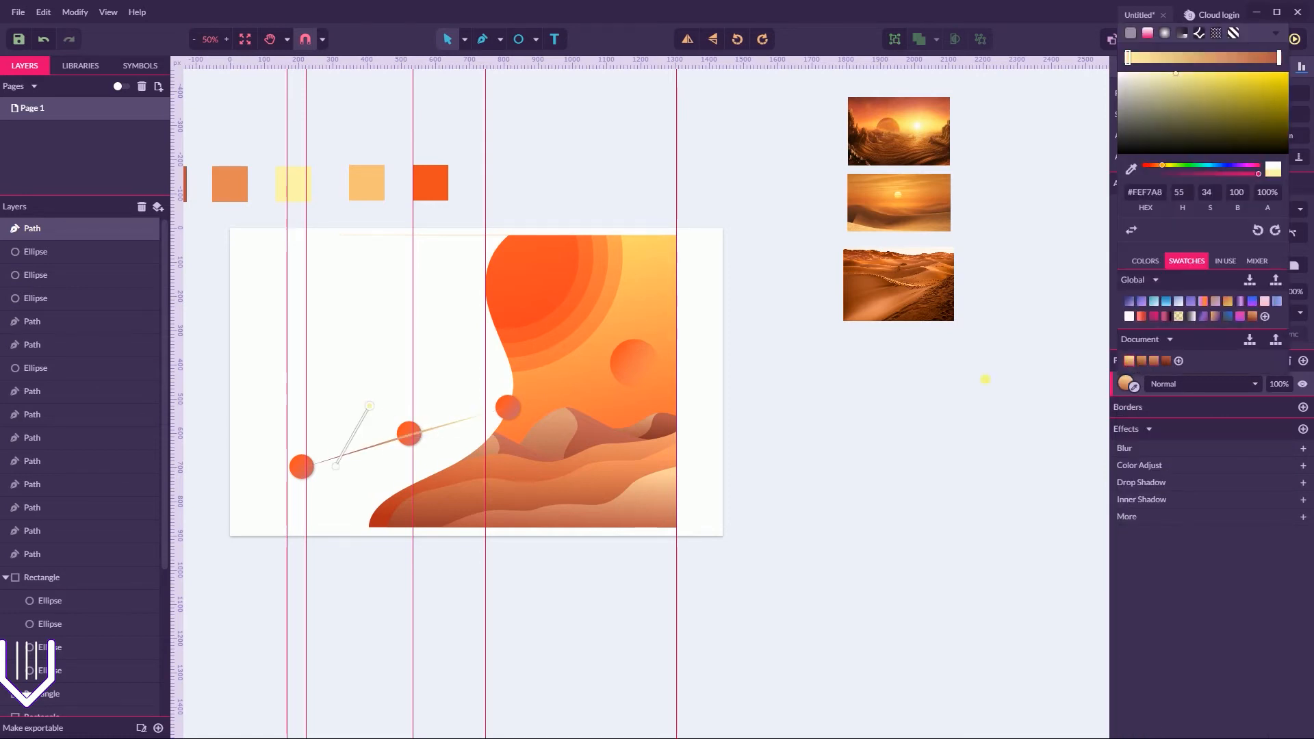
- Bring the three small circles in front of the connecting line
{"action": "left_click", "coordinate": [507, 407]}
{"action": "left_click", "coordinate": [408, 433], "text": "shift"}
{"action": "left_click", "coordinate": [301, 458], "text": "shift"}
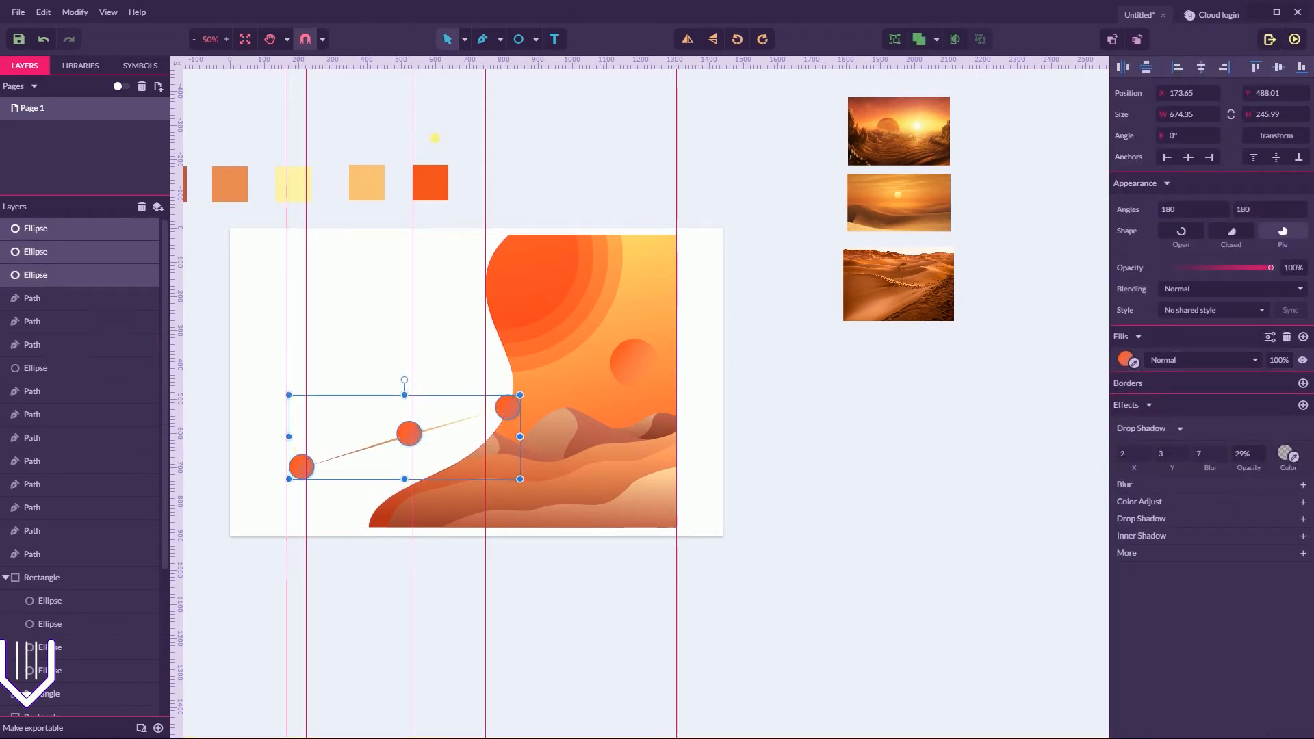
- Replace the connecting line's fill with a border using the global salmon-to-red gradient swatch starting at #FF6C6C
{"action": "left_click", "coordinate": [373, 449]}
{"action": "left_click", "coordinate": [1126, 325]}
{"action": "left_click", "coordinate": [1128, 322]}
{"action": "left_click", "coordinate": [1287, 306]}
{"action": "left_click", "coordinate": [1303, 329]}
{"action": "left_click", "coordinate": [1128, 350]}
{"action": "left_click", "coordinate": [1148, 371]}
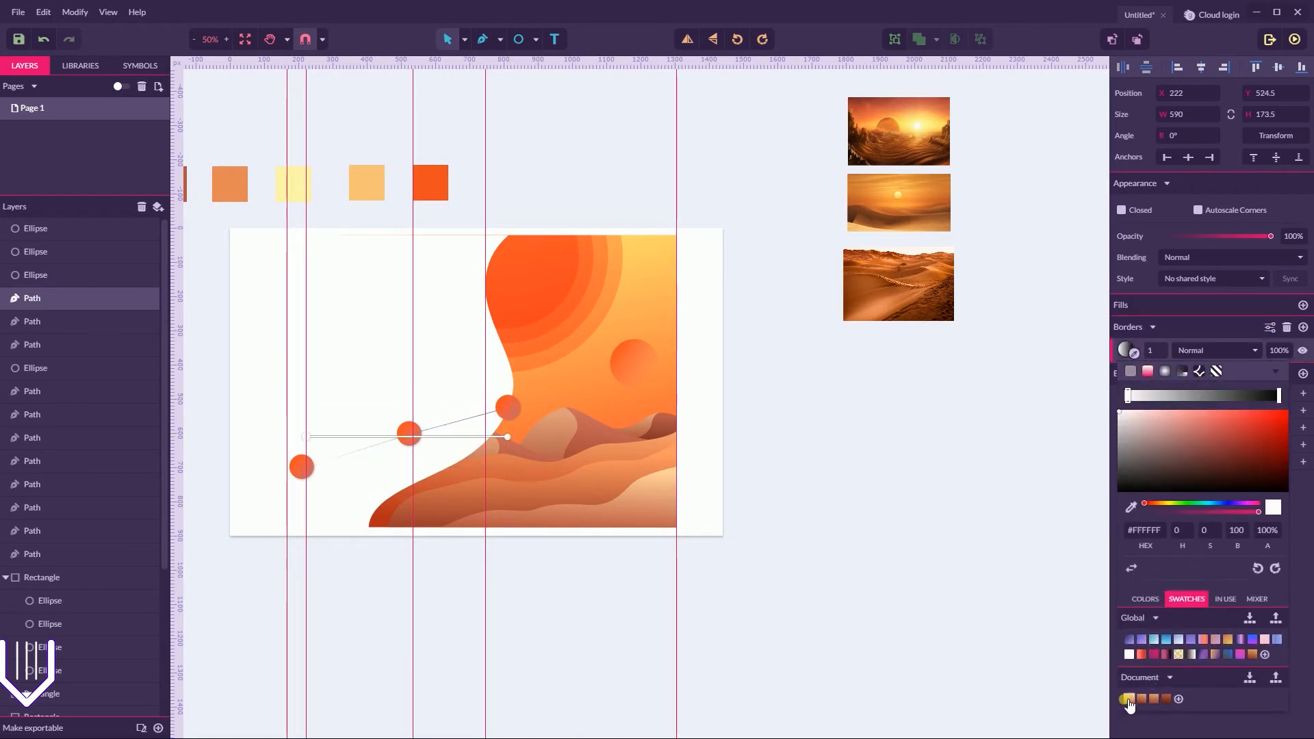
{"action": "left_click", "coordinate": [1140, 699]}
{"action": "left_click", "coordinate": [1148, 655]}
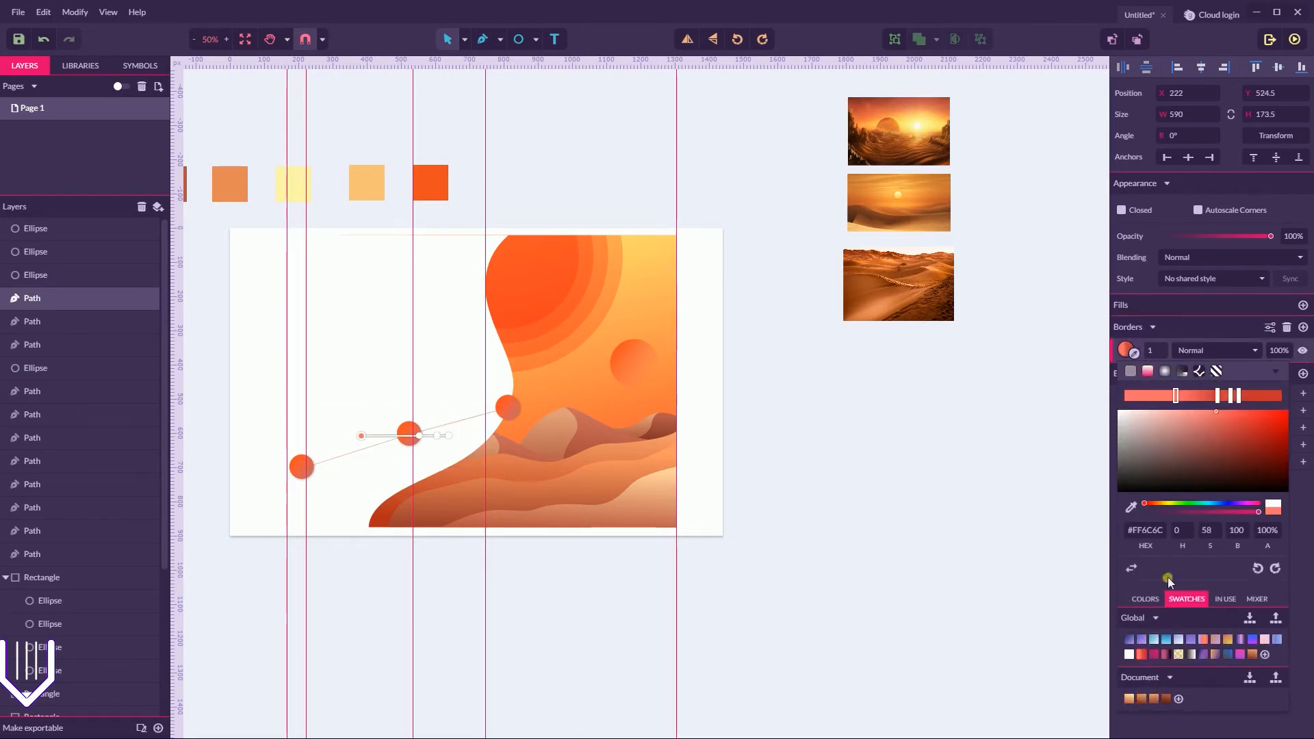
- Recolour the end stop of the three small circles' gradient to a more saturated red-orange
{"action": "left_click", "coordinate": [507, 406]}
{"action": "left_click", "coordinate": [494, 399]}
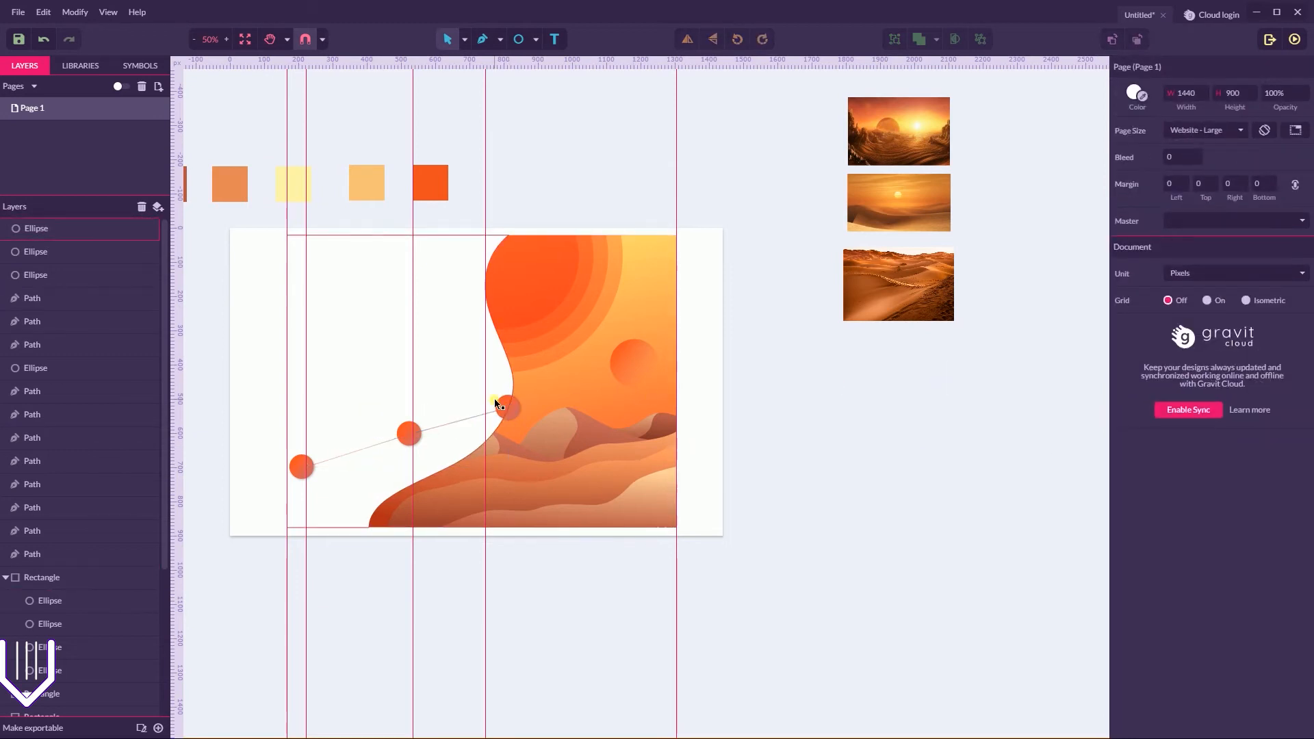
{"action": "left_click", "coordinate": [506, 401]}
{"action": "left_click", "coordinate": [408, 434], "text": "shift"}
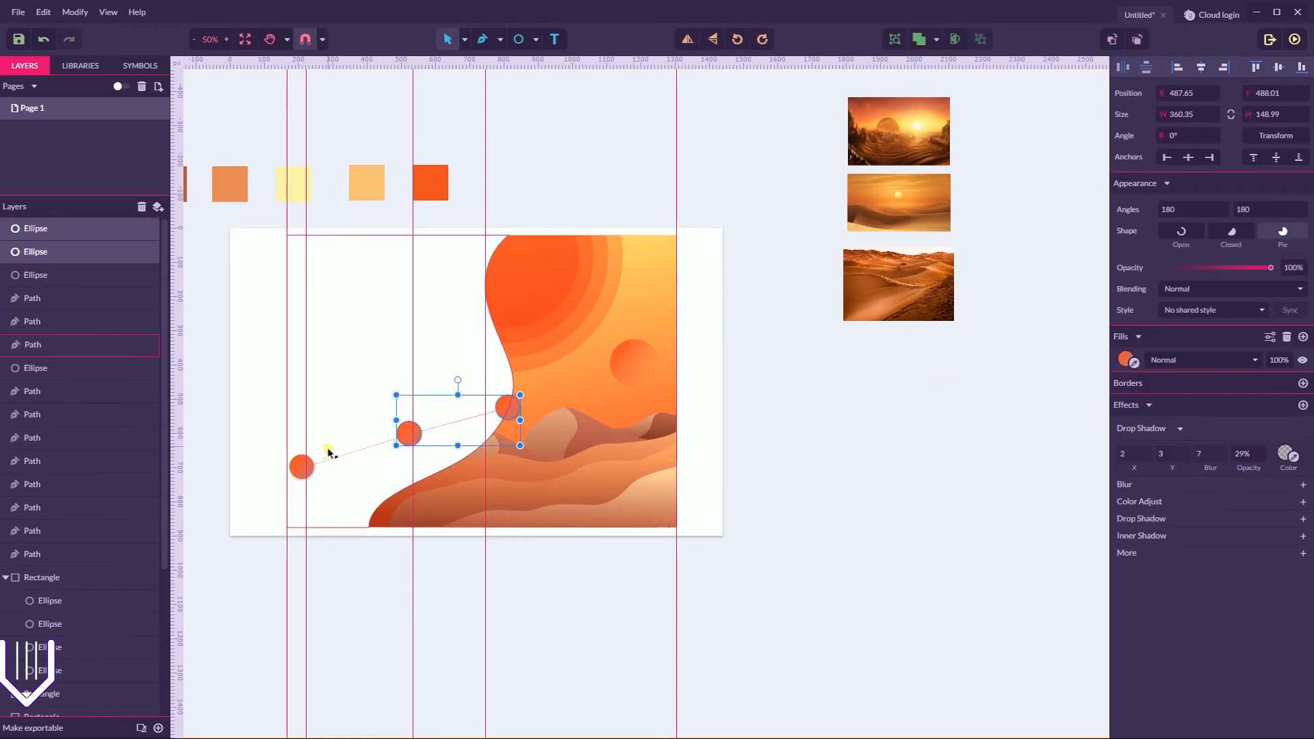
{"action": "left_click", "coordinate": [300, 465], "text": "shift"}
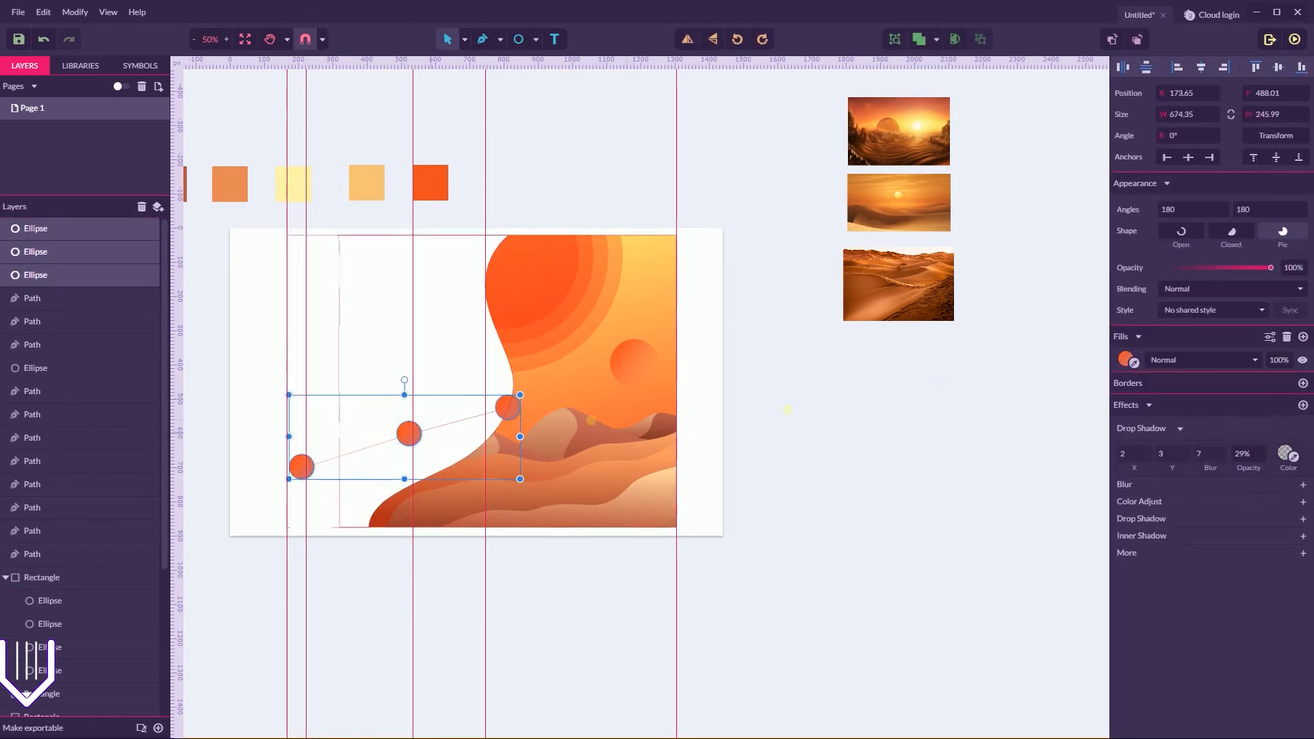
{"action": "left_click", "coordinate": [1126, 359]}
{"action": "left_click", "coordinate": [1278, 406]}
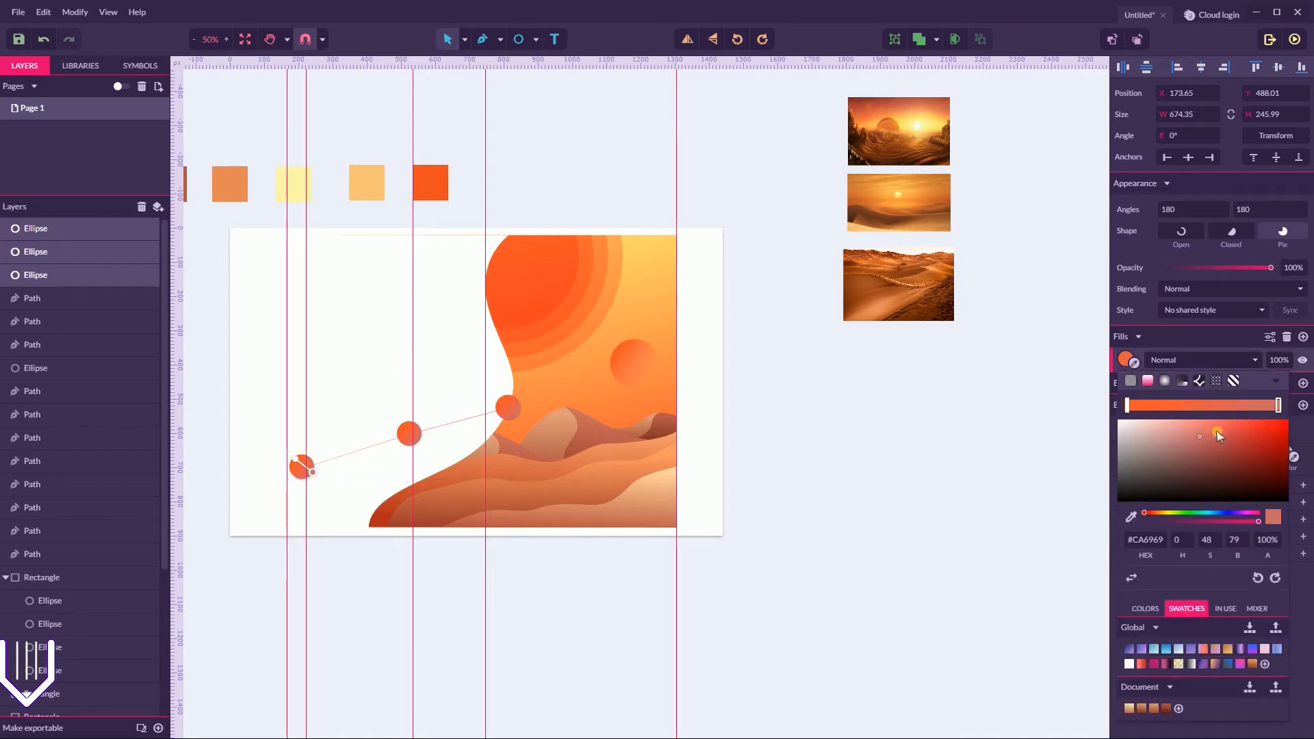
{"action": "left_click", "coordinate": [865, 363]}
- Set the connecting line's border width to 7
{"action": "left_click", "coordinate": [430, 430]}
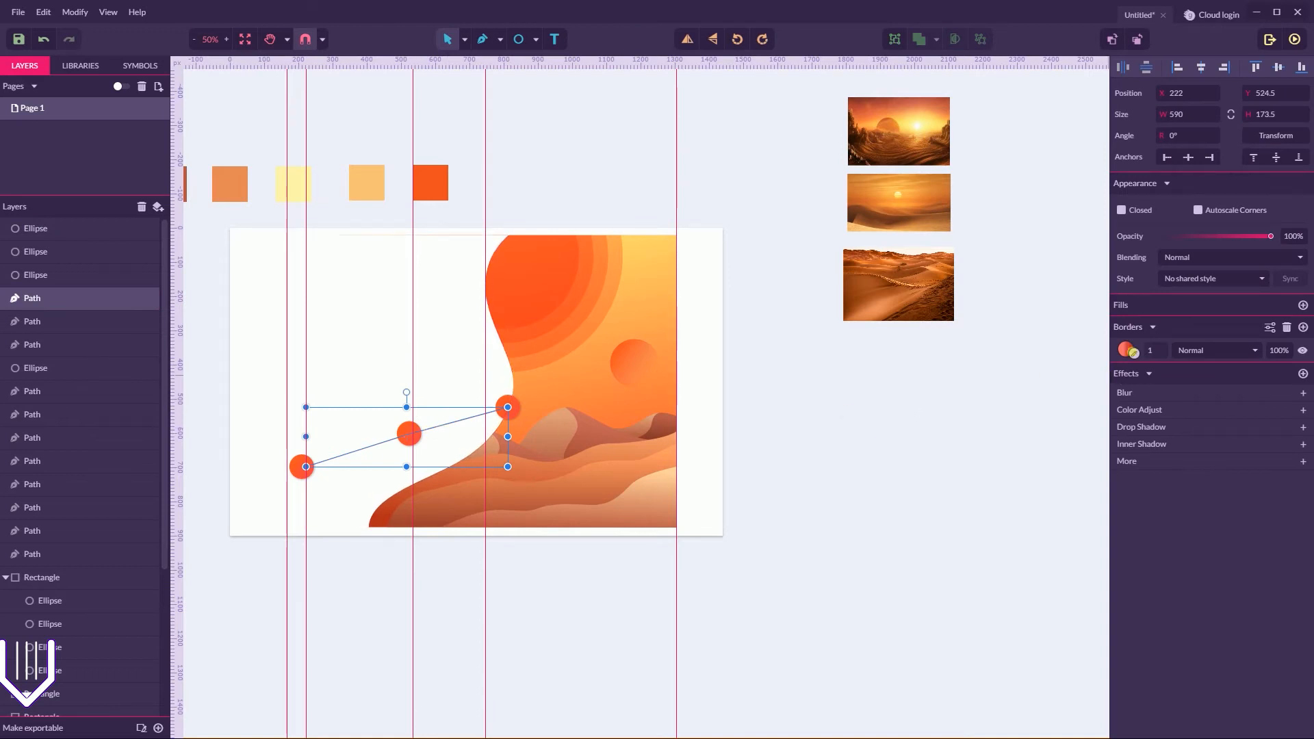
{"action": "left_click", "coordinate": [1160, 353]}
{"action": "key", "text": "Up"}
{"action": "key", "text": "Up"}
{"action": "key", "text": "Up"}
{"action": "key", "text": "Up"}
- Give the connecting line's border a document gradient swatch, recoloured with start colour #F74C09 and end colour #FF2200
{"action": "left_click", "coordinate": [1123, 352]}
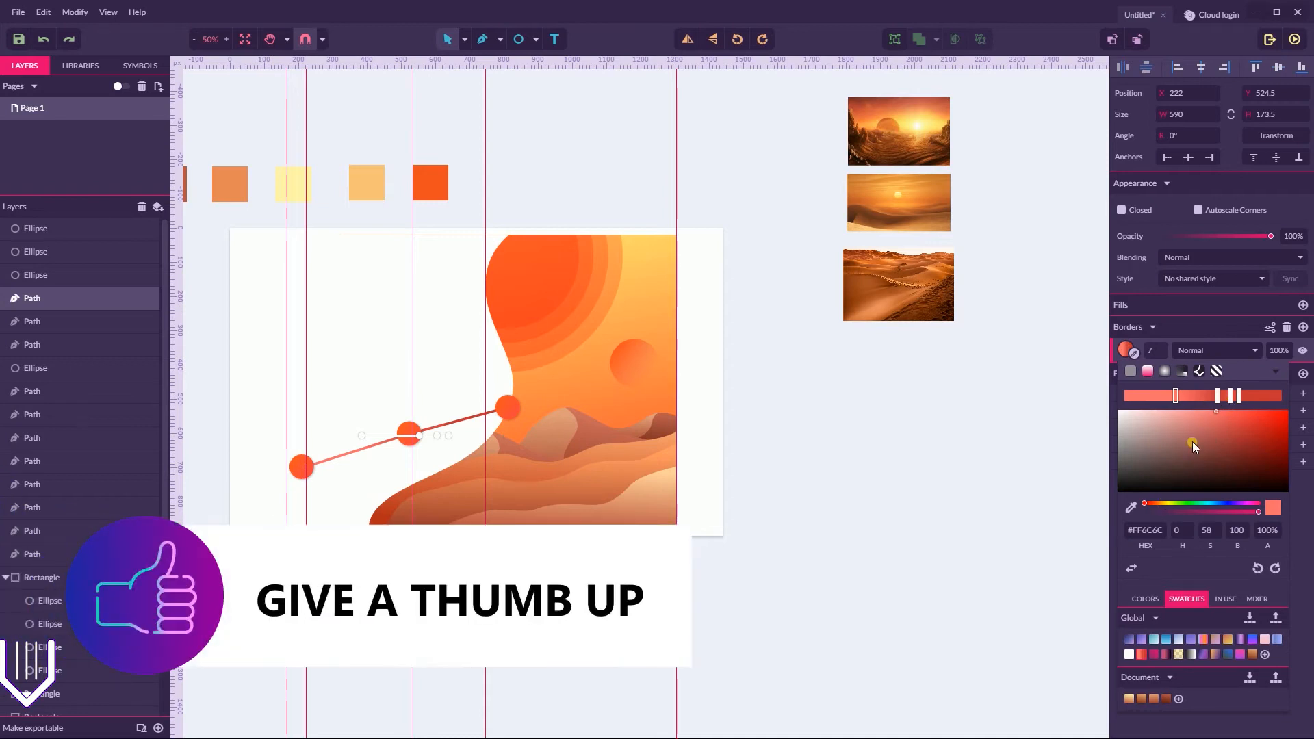
{"action": "left_click", "coordinate": [1140, 698]}
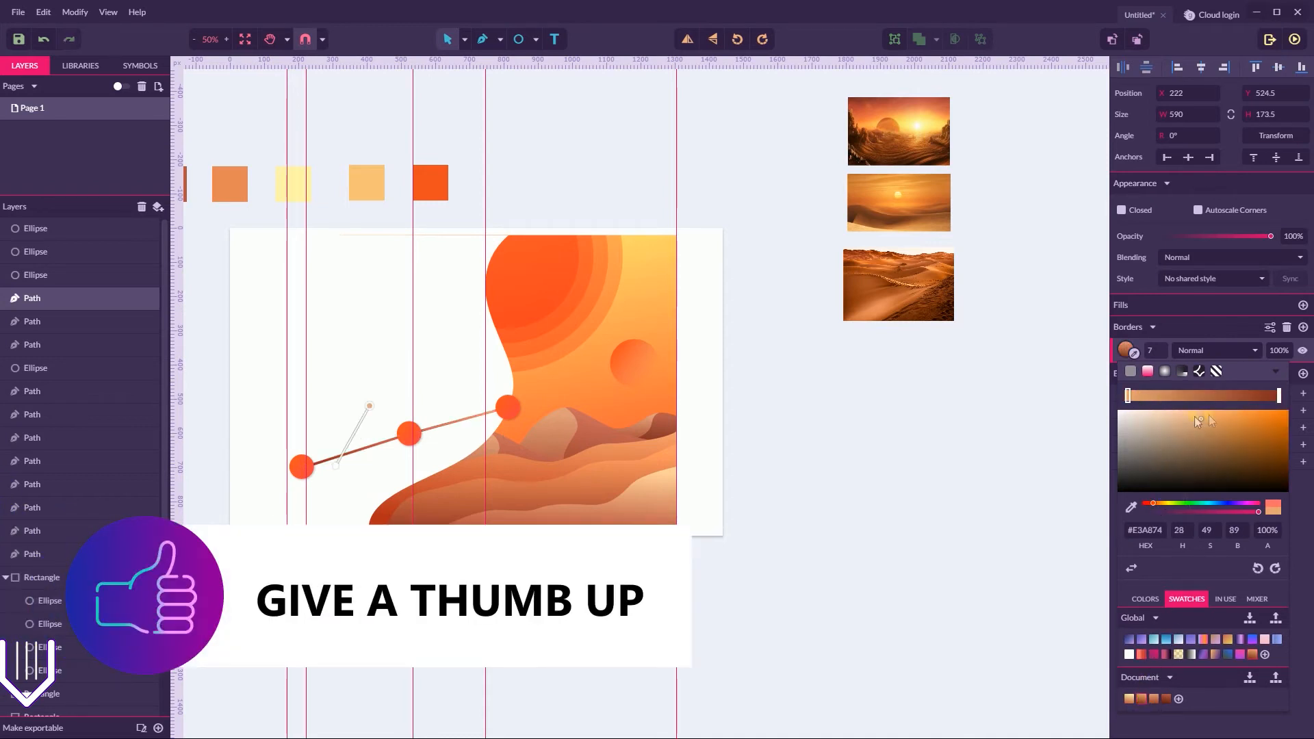
{"action": "left_click_drag", "start_coordinate": [1197, 420], "coordinate": [1283, 412]}
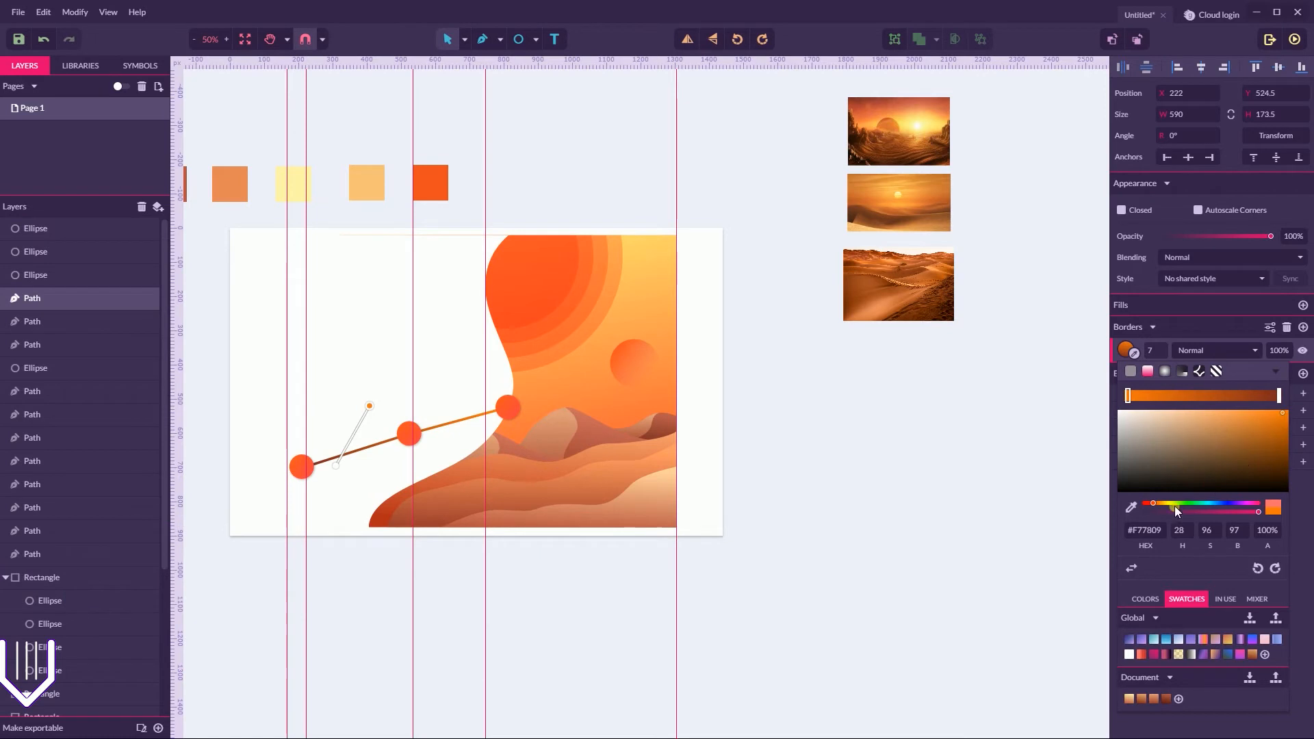
{"action": "left_click_drag", "start_coordinate": [1162, 505], "coordinate": [1150, 503]}
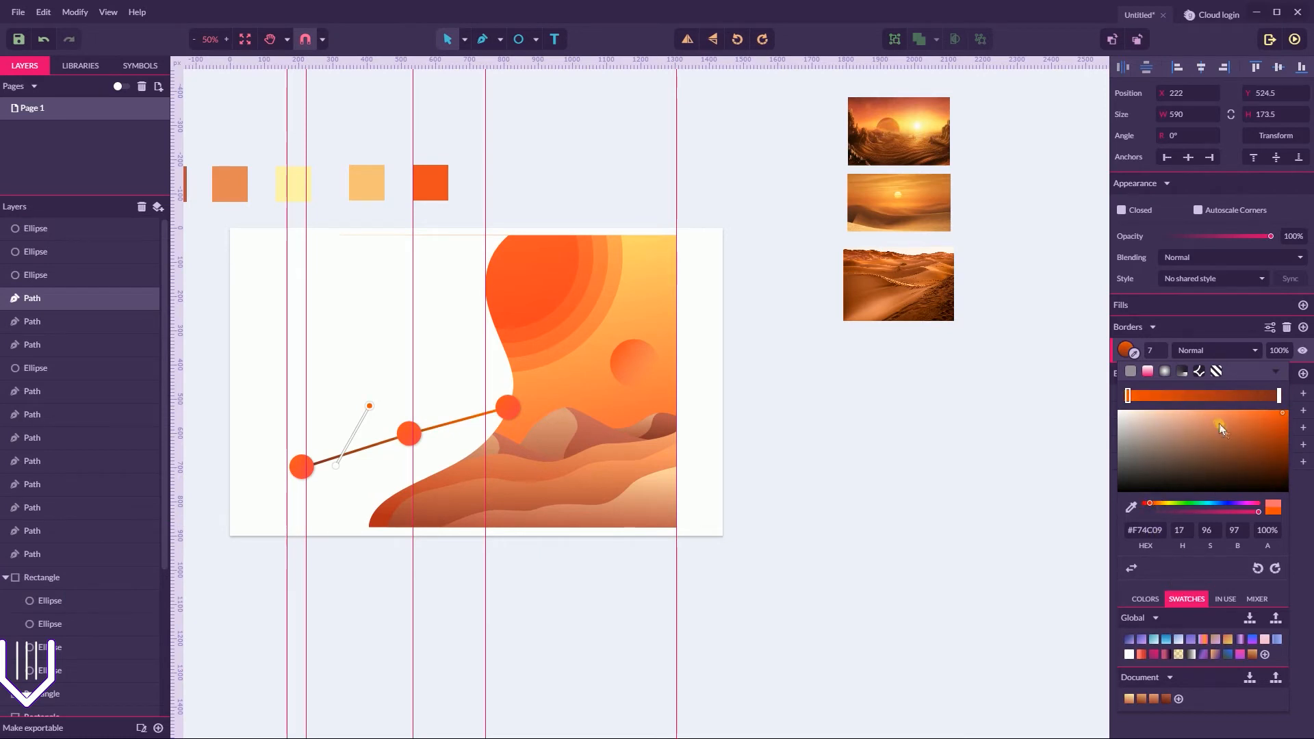
{"action": "left_click", "coordinate": [1279, 396]}
{"action": "left_click", "coordinate": [1288, 411]}
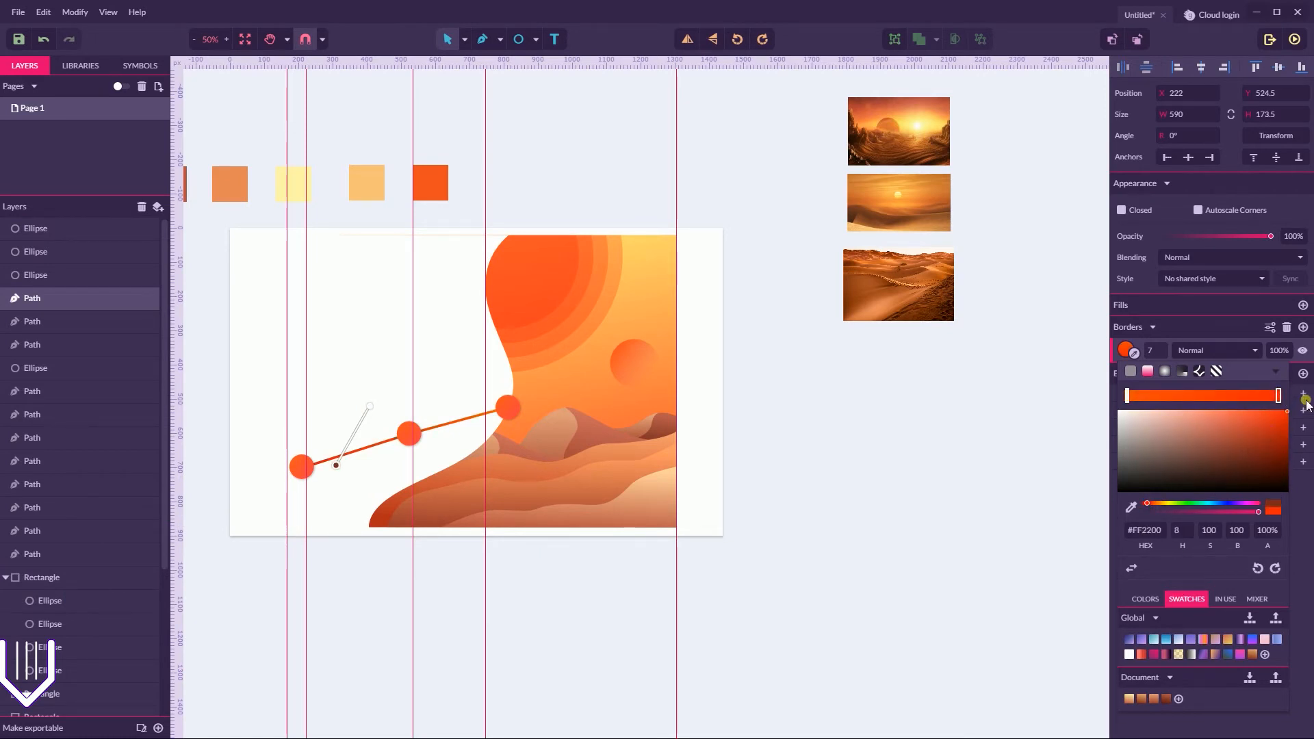
{"action": "left_click", "coordinate": [745, 447]}
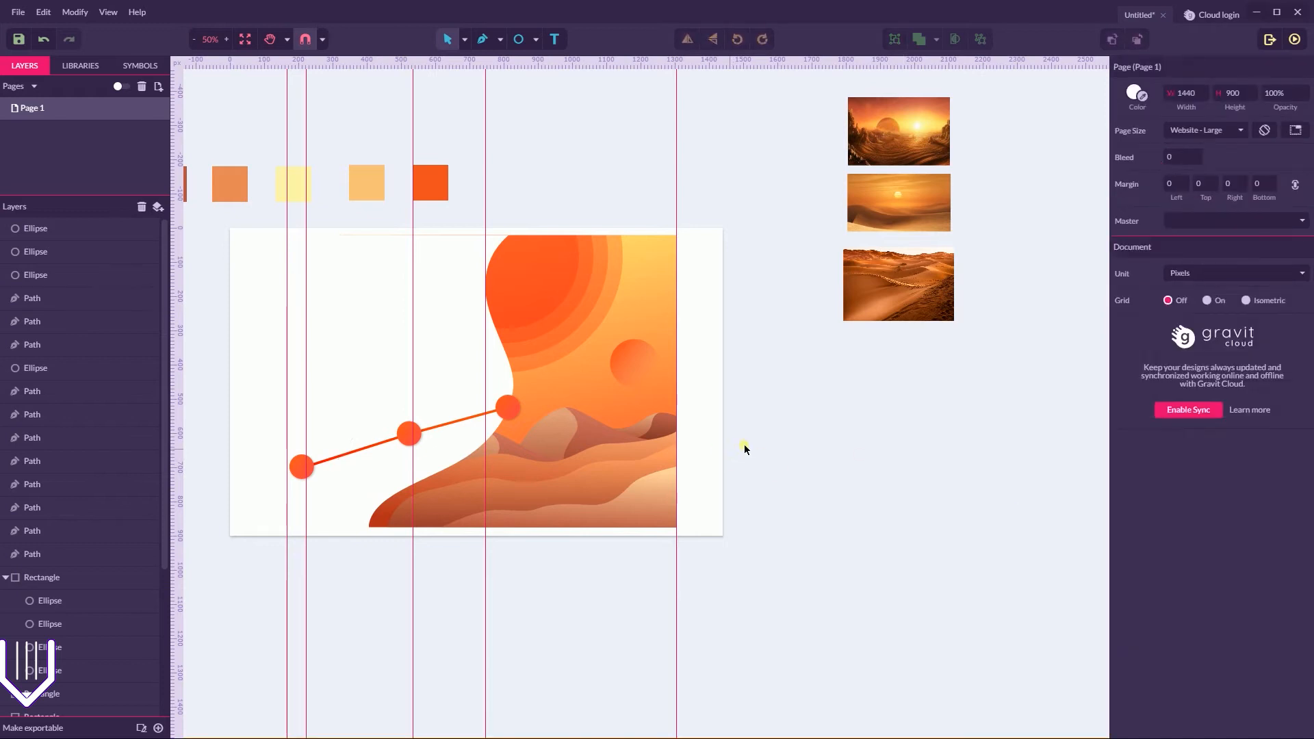
- Realign the connecting line's border gradient by moving its orange start handle near the line's upper end
{"action": "left_click", "coordinate": [466, 419]}
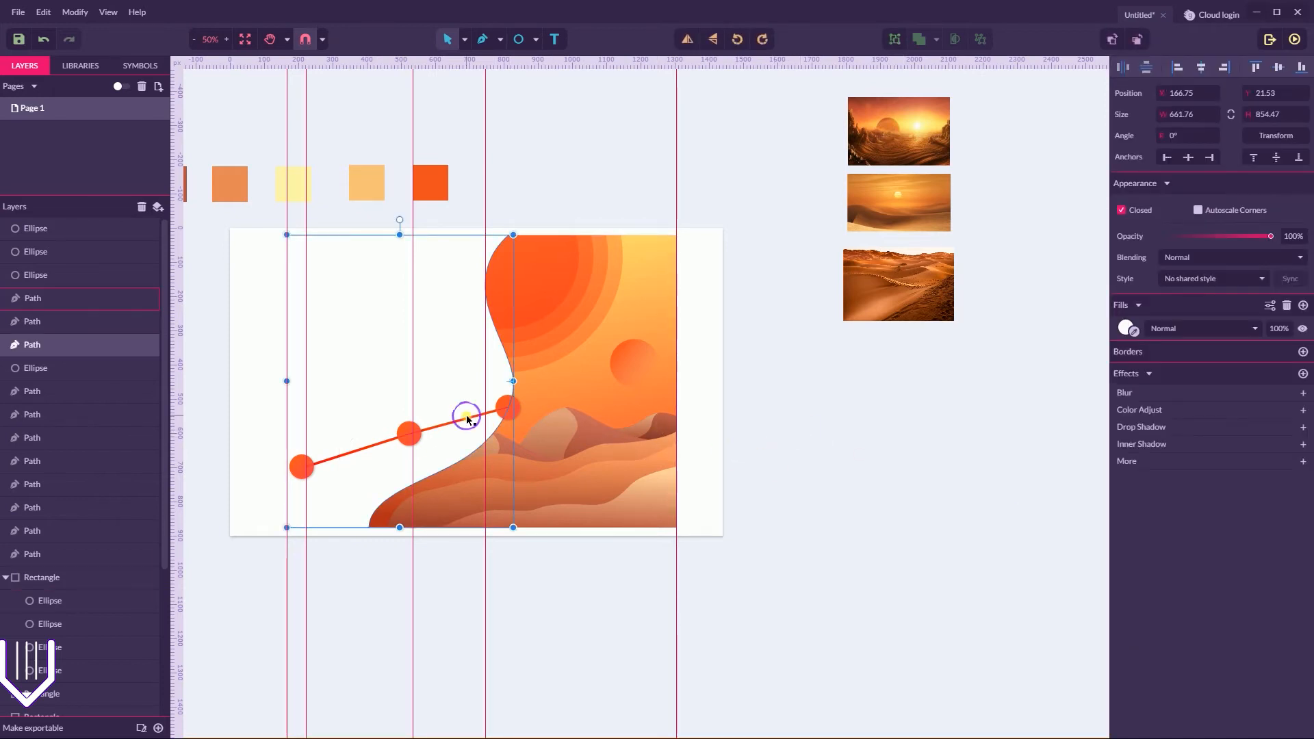
{"action": "left_click", "coordinate": [466, 419]}
{"action": "left_click", "coordinate": [1126, 350]}
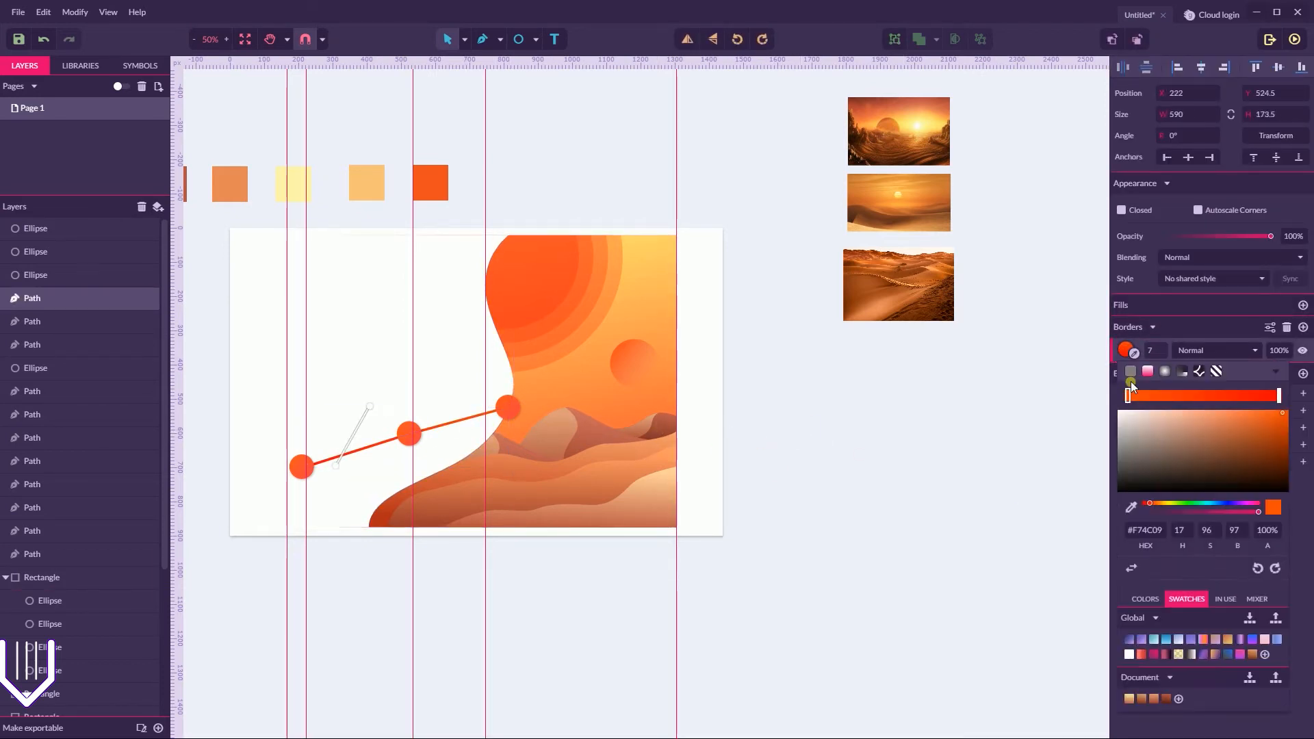
{"action": "left_click_drag", "start_coordinate": [369, 407], "coordinate": [483, 417]}
{"action": "left_click", "coordinate": [315, 465]}
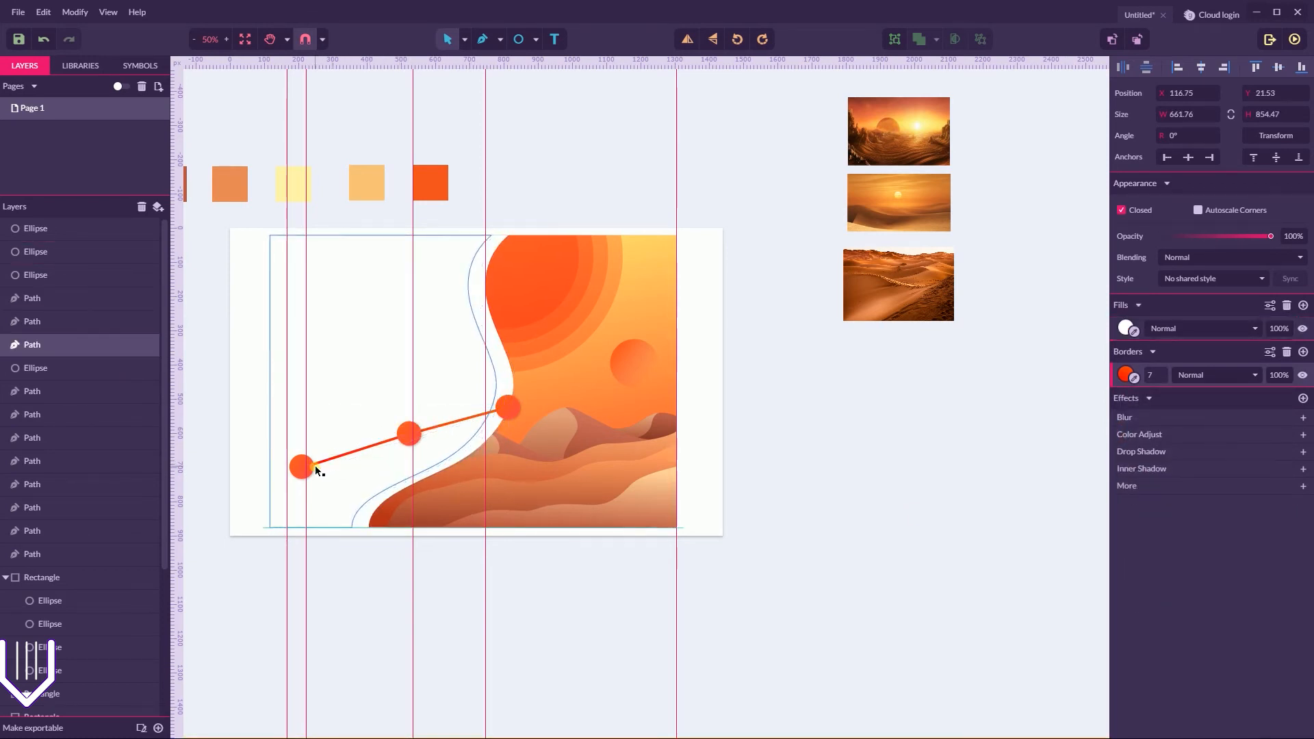
{"action": "left_click", "coordinate": [819, 395]}
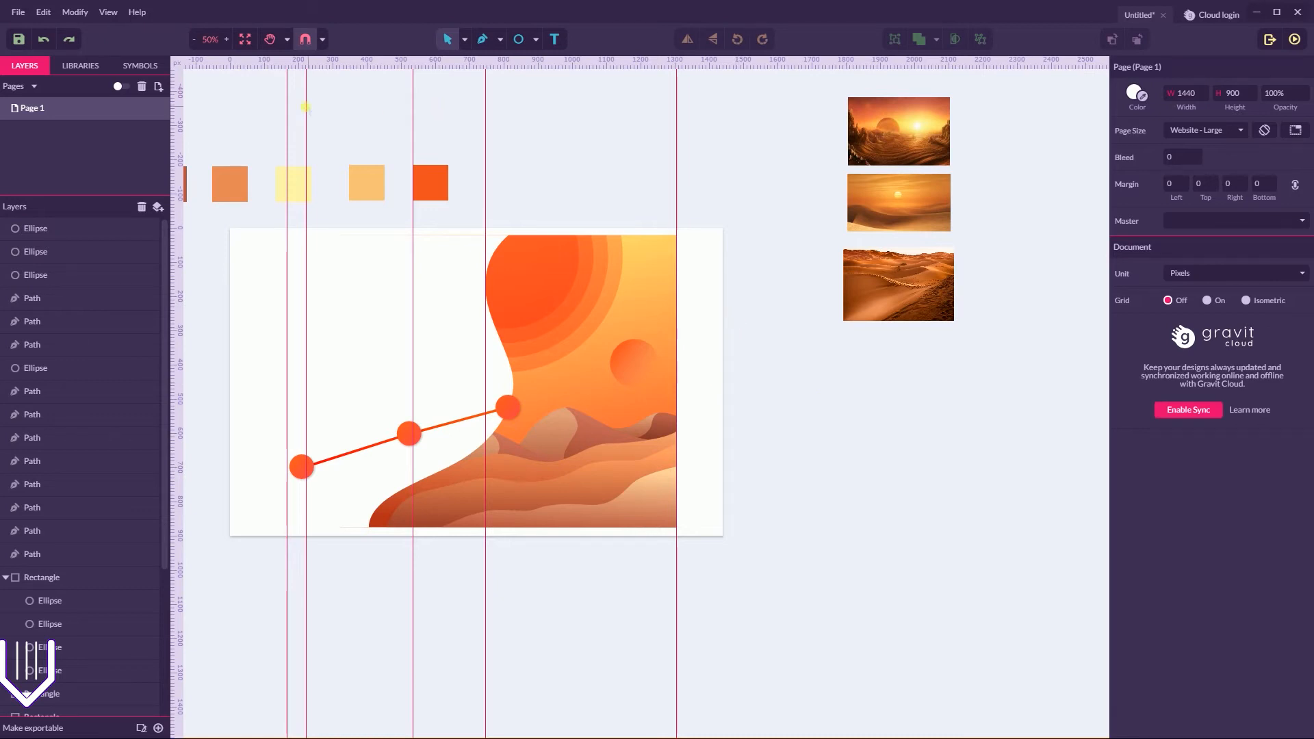
- Place two horizontal guides, one across the lower part of the sun and one through the middle small circle
{"action": "left_click_drag", "start_coordinate": [355, 63], "coordinate": [342, 327]}
{"action": "left_click_drag", "start_coordinate": [356, 63], "coordinate": [373, 439]}
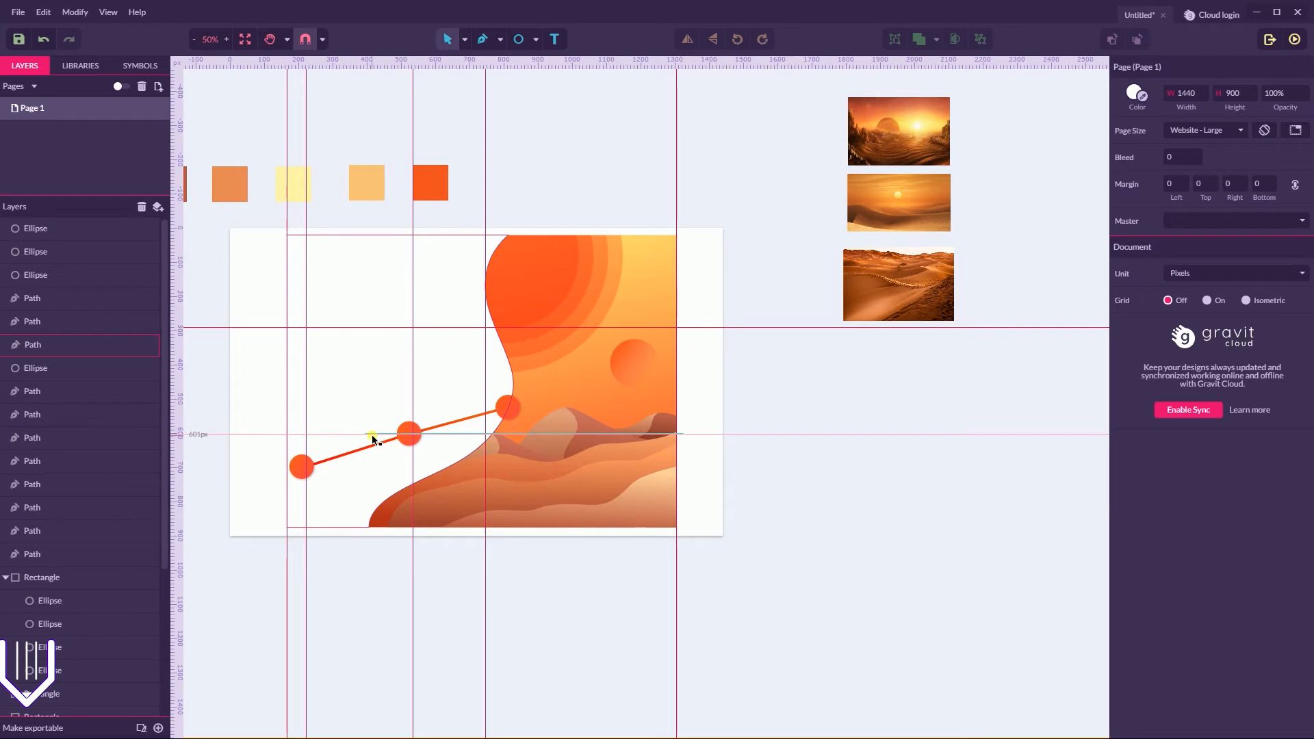
{"action": "left_click_drag", "start_coordinate": [373, 439], "coordinate": [375, 437]}
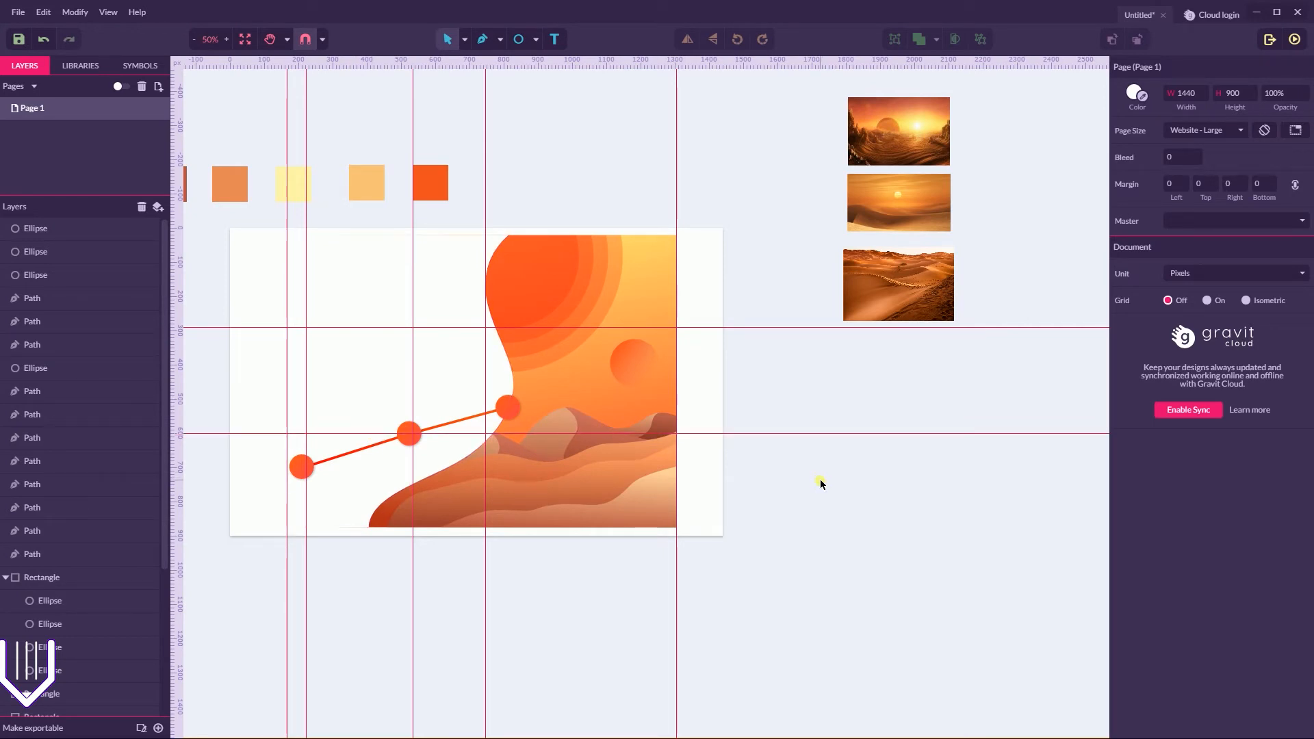
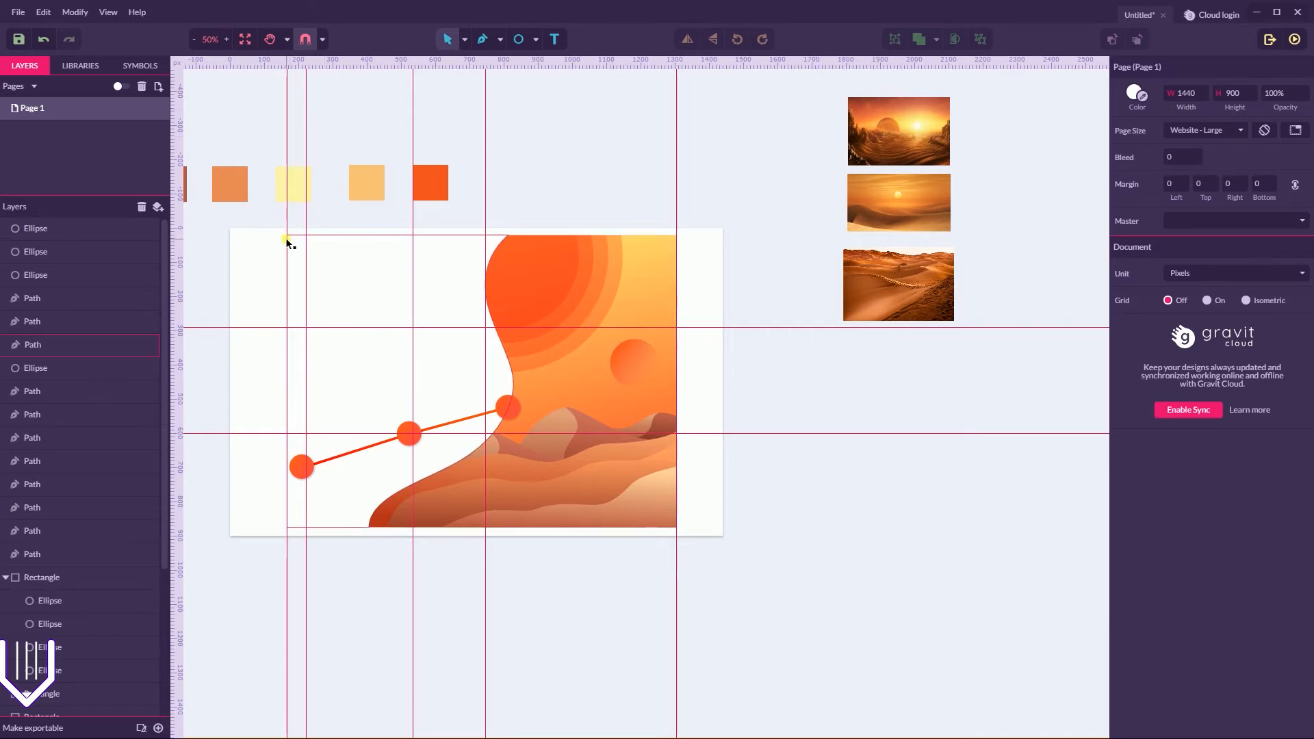
{"action": "mouse_move", "coordinate": [287, 128]}
{"action": "left_mouse_down"}
{"action": "mouse_move", "coordinate": [248, 138]}
{"action": "mouse_move", "coordinate": [291, 141]}
{"action": "left_mouse_up"}
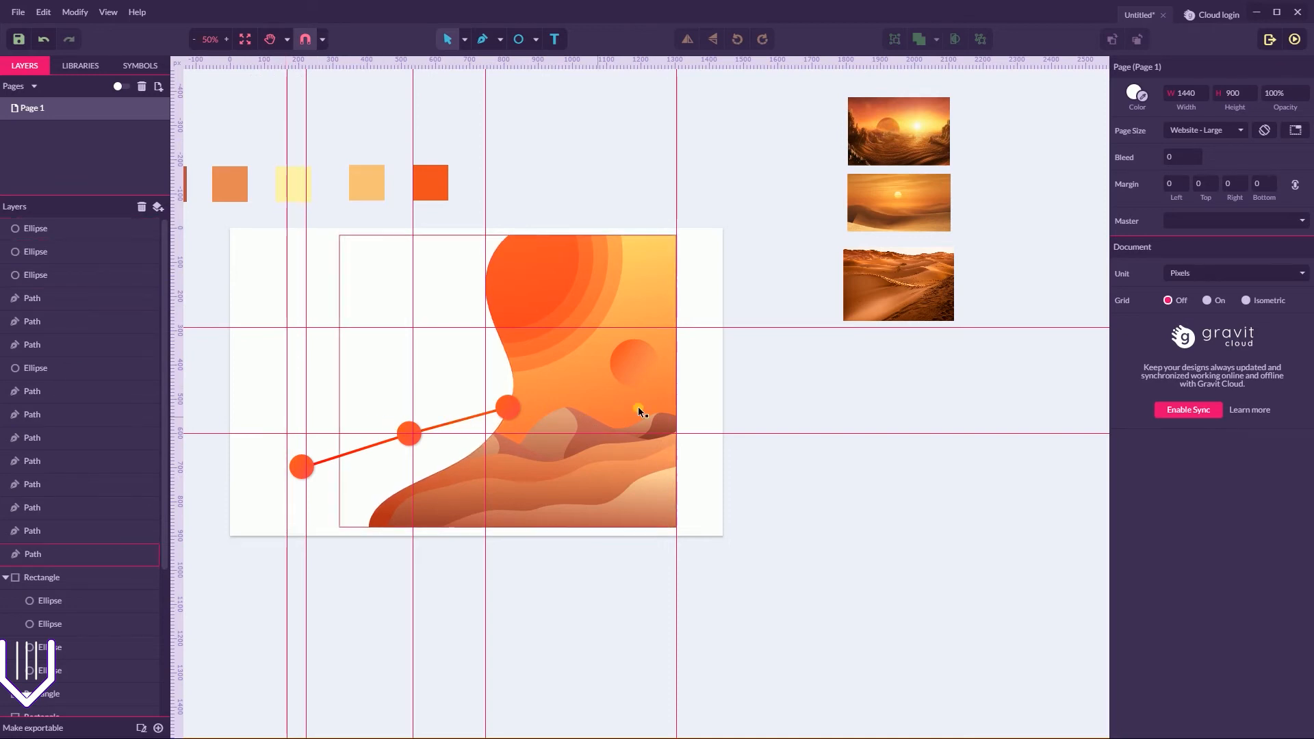
{"action": "left_click", "coordinate": [290, 234]}
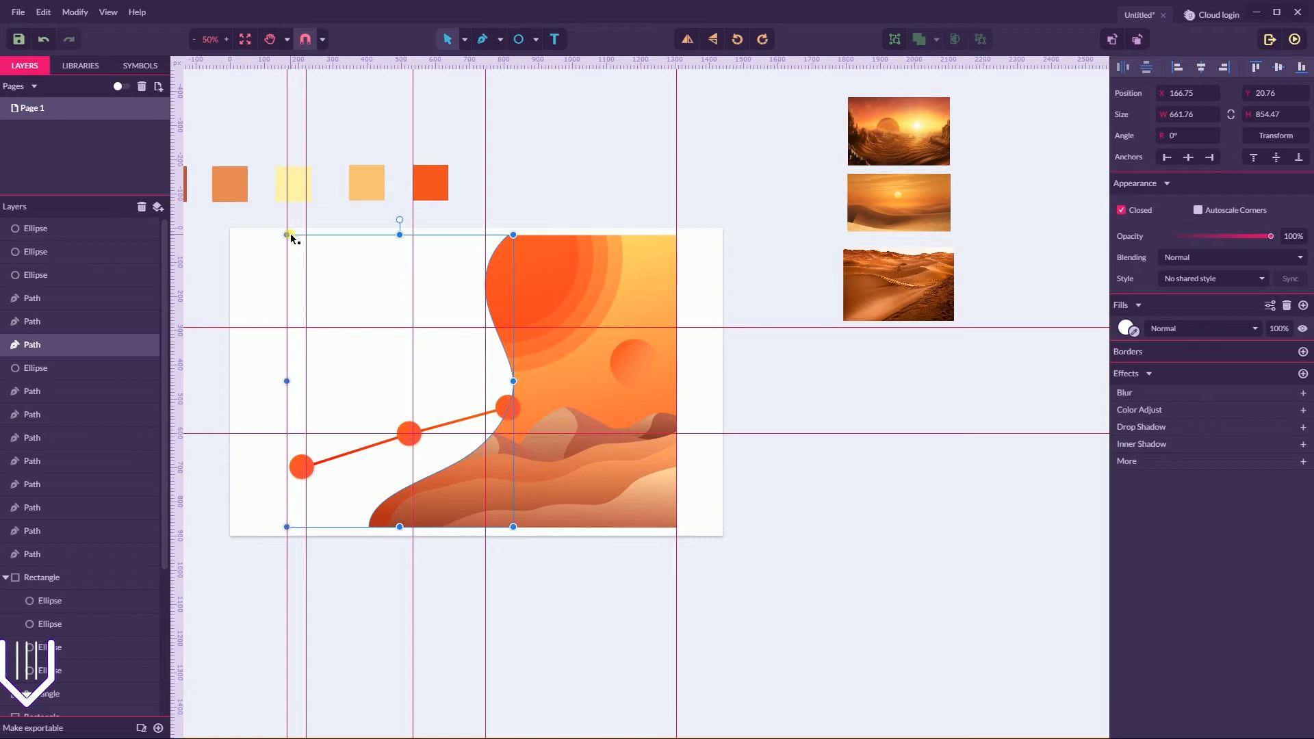
{"action": "left_click_drag", "start_coordinate": [303, 469], "coordinate": [317, 464]}
{"action": "key", "text": "ctrl+z"}
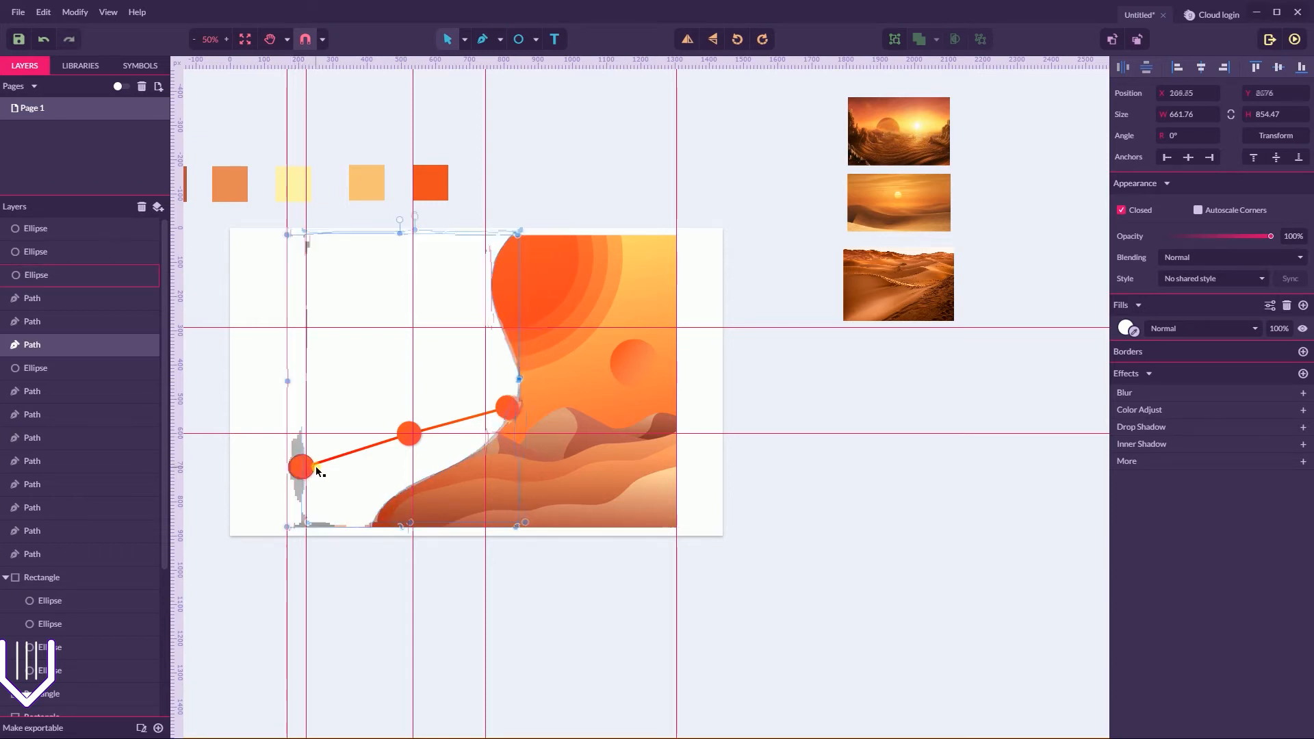
{"action": "left_click", "coordinate": [824, 329]}
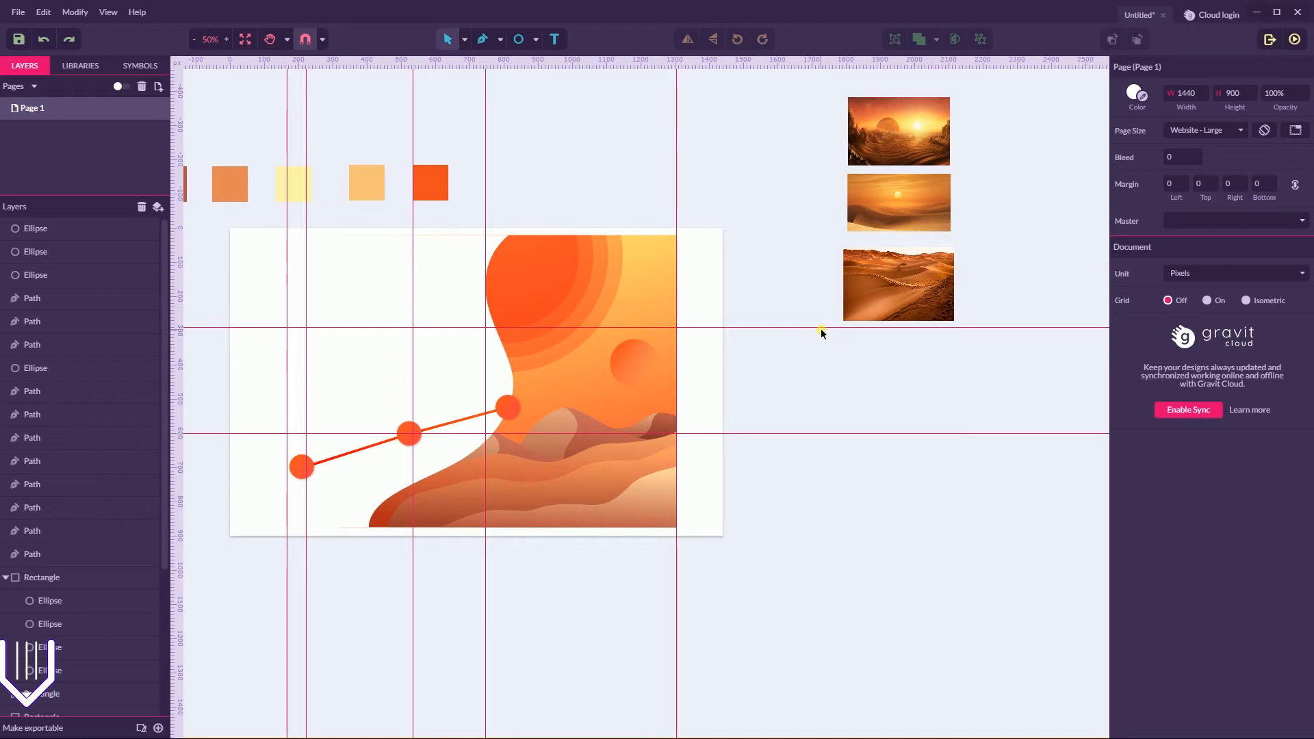
- Curve the connecting line by giving its middle node, inside the middle small circle, a mirrored joint
{"action": "left_click", "coordinate": [470, 39]}
{"action": "left_click", "coordinate": [435, 428]}
{"action": "left_click", "coordinate": [435, 428]}
{"action": "left_click", "coordinate": [470, 42]}
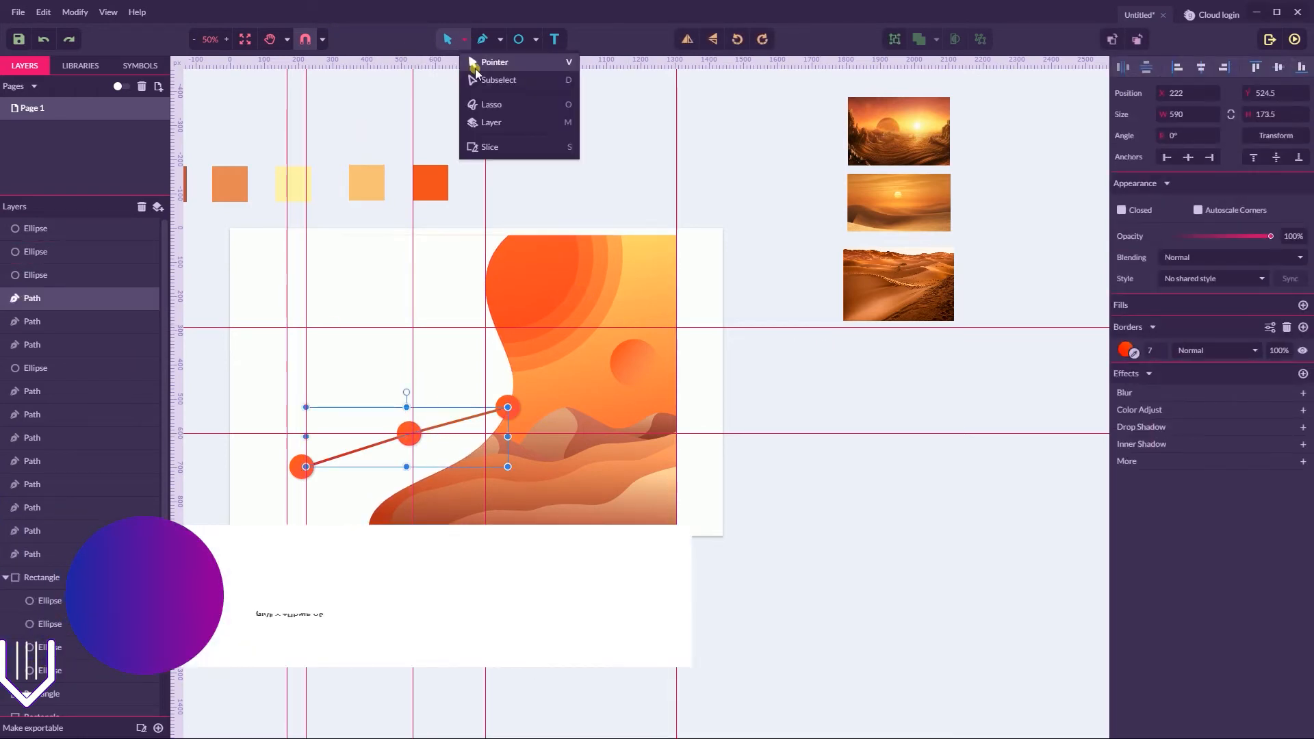
{"action": "left_click", "coordinate": [497, 80]}
{"action": "left_click", "coordinate": [409, 433]}
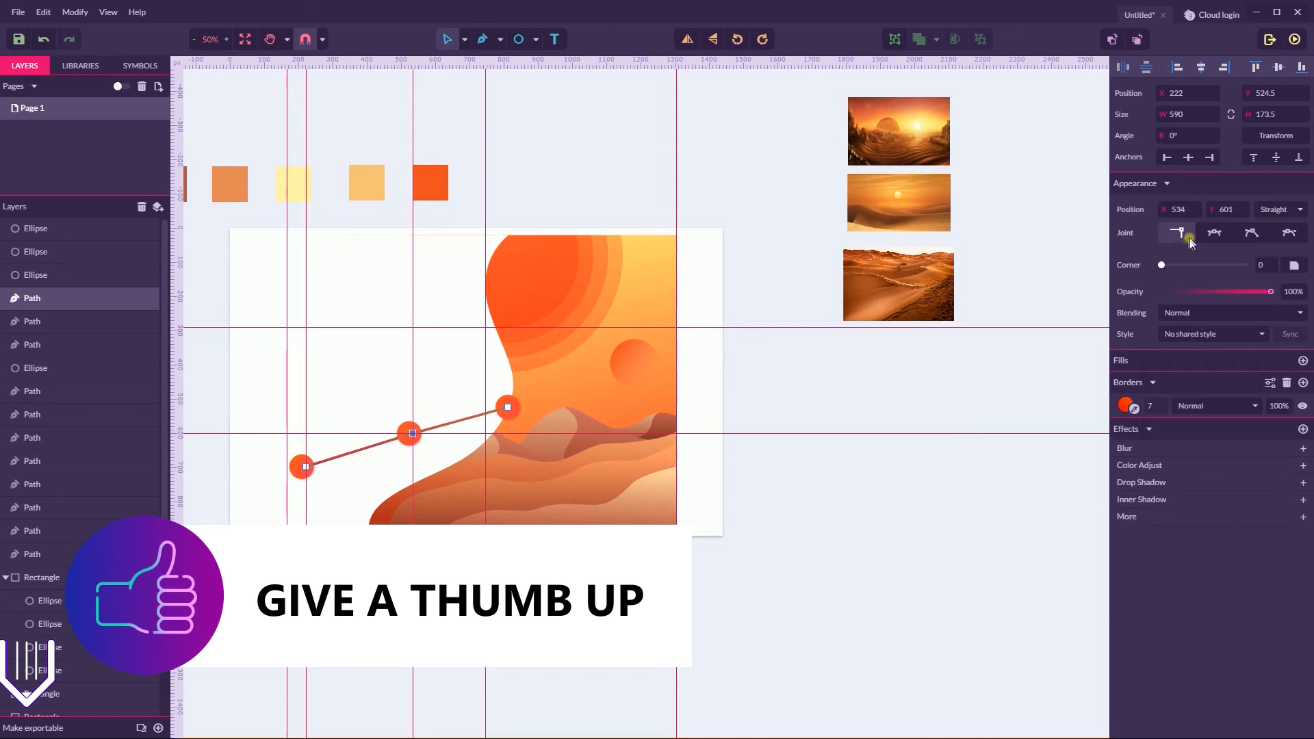
{"action": "left_click", "coordinate": [1215, 233]}
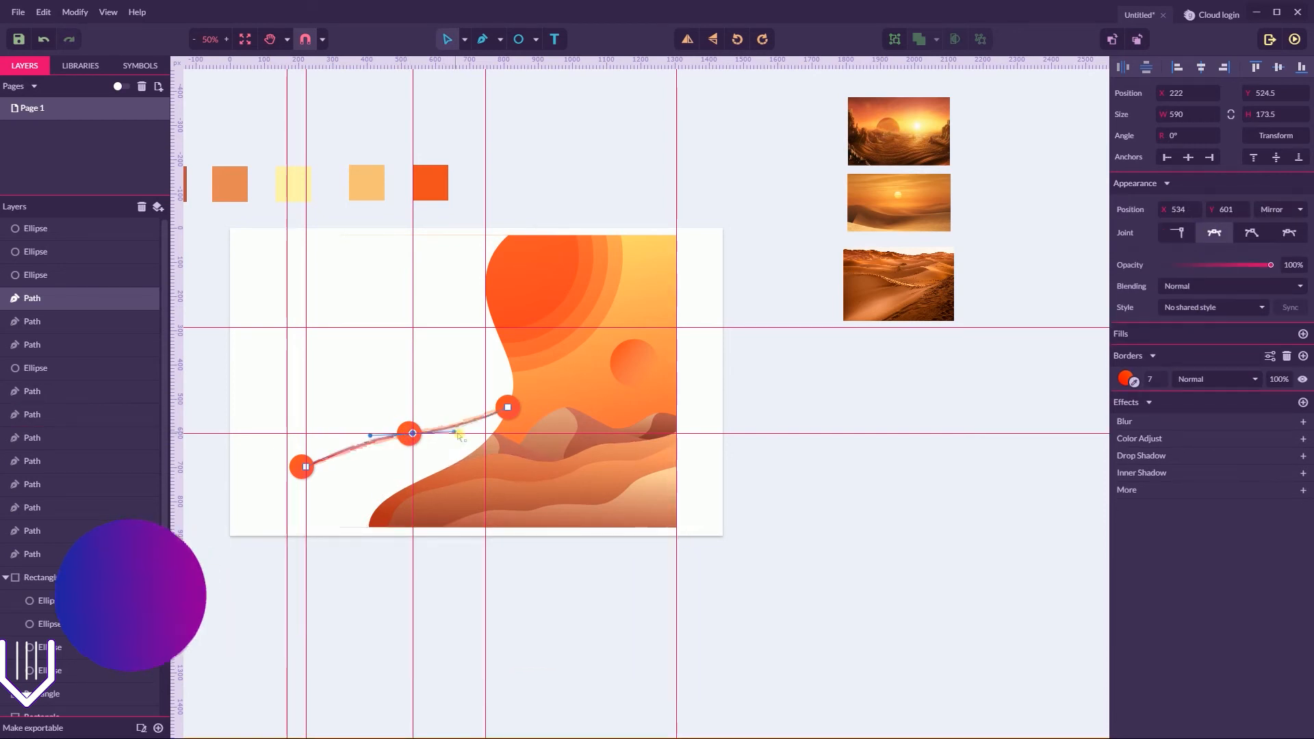
{"action": "left_click", "coordinate": [794, 378]}
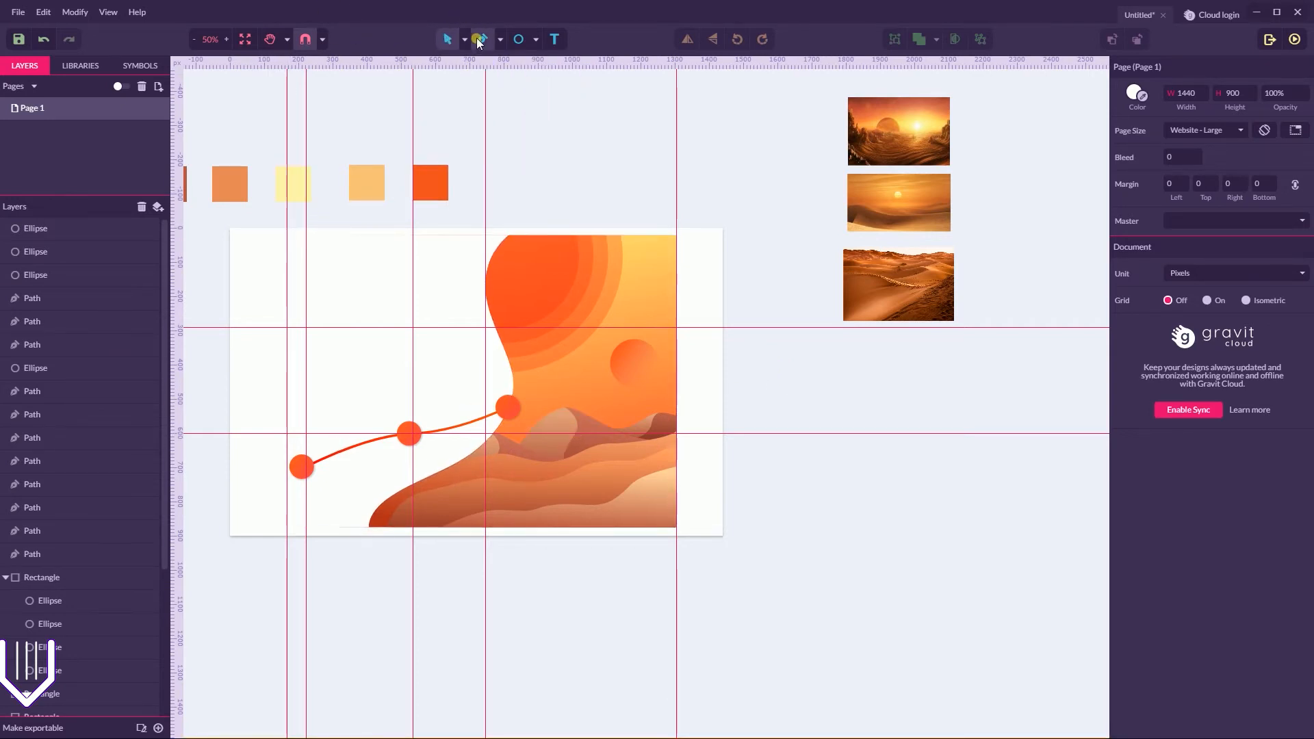
- Add a new layer and place an empty text object on it in the page's white area, removing the placeholder text
{"action": "left_click", "coordinate": [556, 39]}
{"action": "left_click", "coordinate": [158, 206]}
{"action": "left_click", "coordinate": [48, 228]}
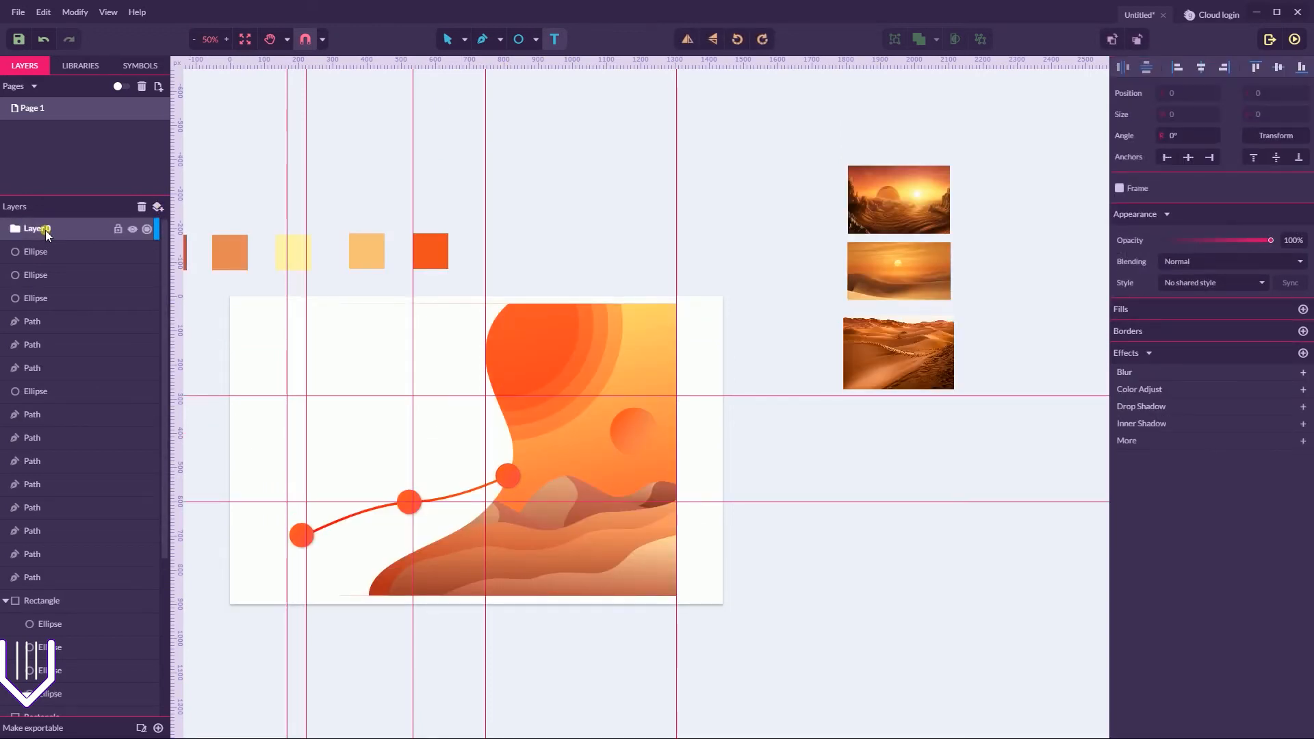
{"action": "left_click", "coordinate": [312, 384]}
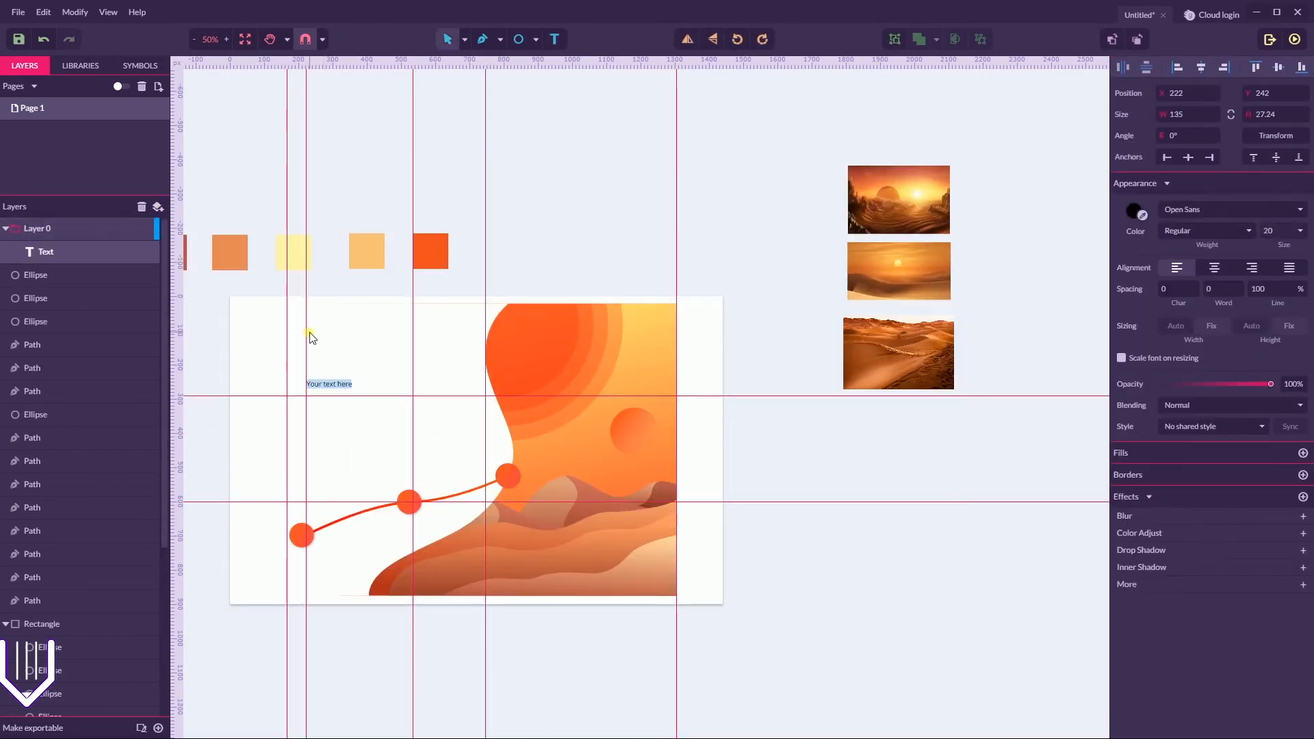
{"action": "key", "text": "BackSpace"}
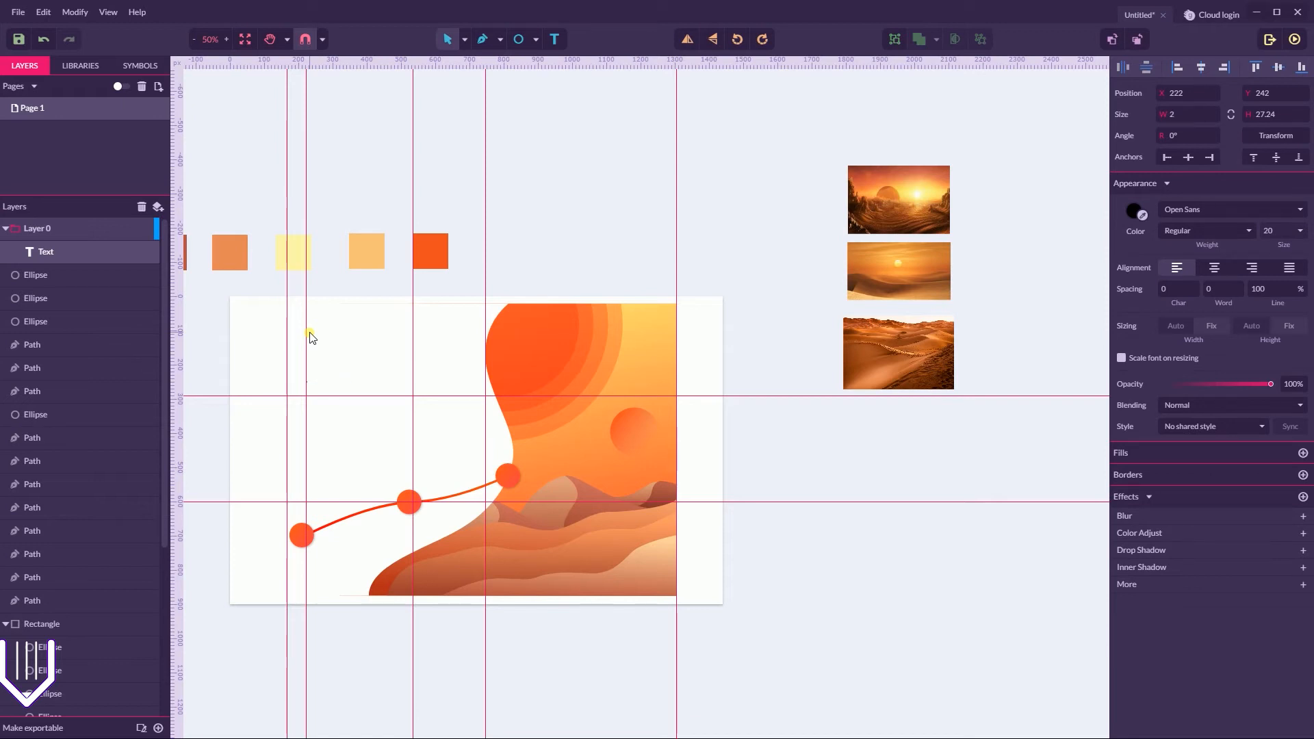
{"action": "type", "text": "\\ДЩТГ"}
{"action": "key", "text": "BackSpace"}
{"action": "key", "text": "BackSpace"}
{"action": "key", "text": "BackSpace"}
{"action": "key", "text": "BackSpace"}
{"action": "key", "text": "BackSpace"}
{"action": "type", "text": "дщтг"}
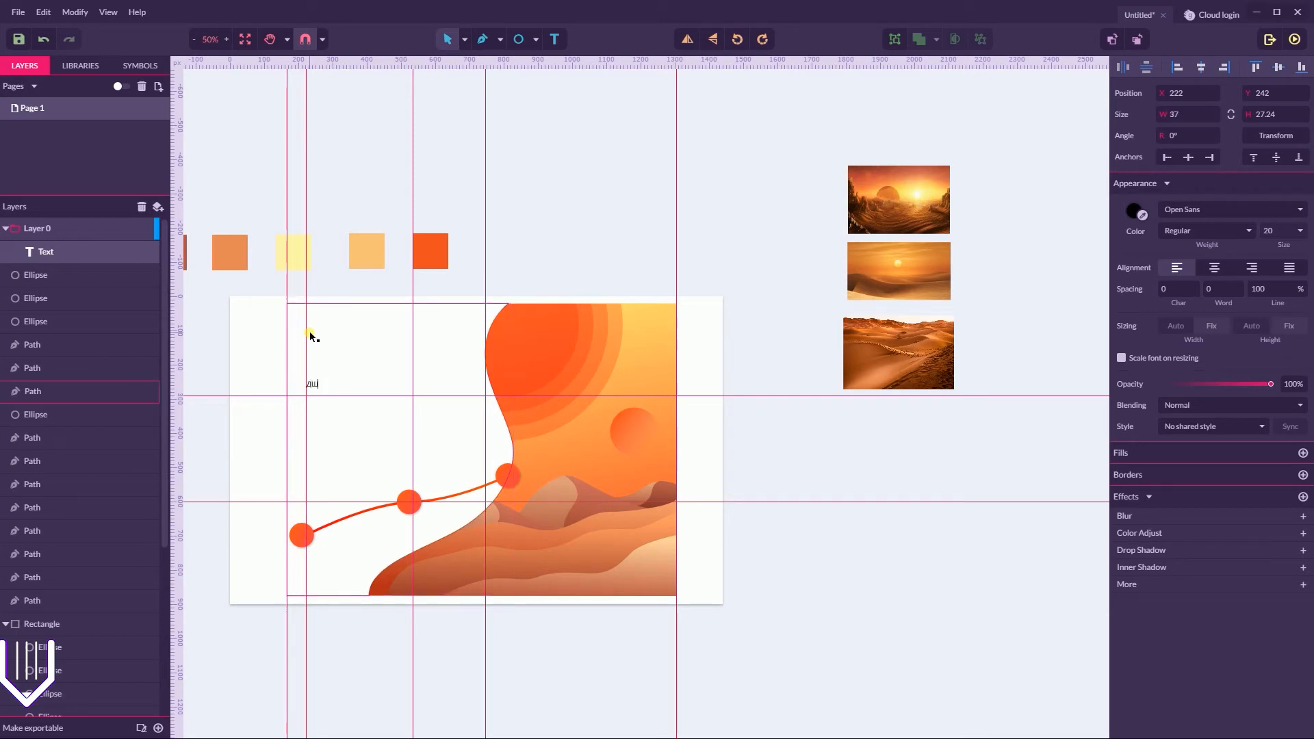
{"action": "key", "text": "BackSpace"}
{"action": "key", "text": "BackSpace"}
{"action": "key", "text": "BackSpace"}
{"action": "key", "text": "BackSpace"}
- Enter LONG and TRIP on two lines and scale the text up to size 138 in the white area above the connecting line
{"action": "type", "text": "TR"}
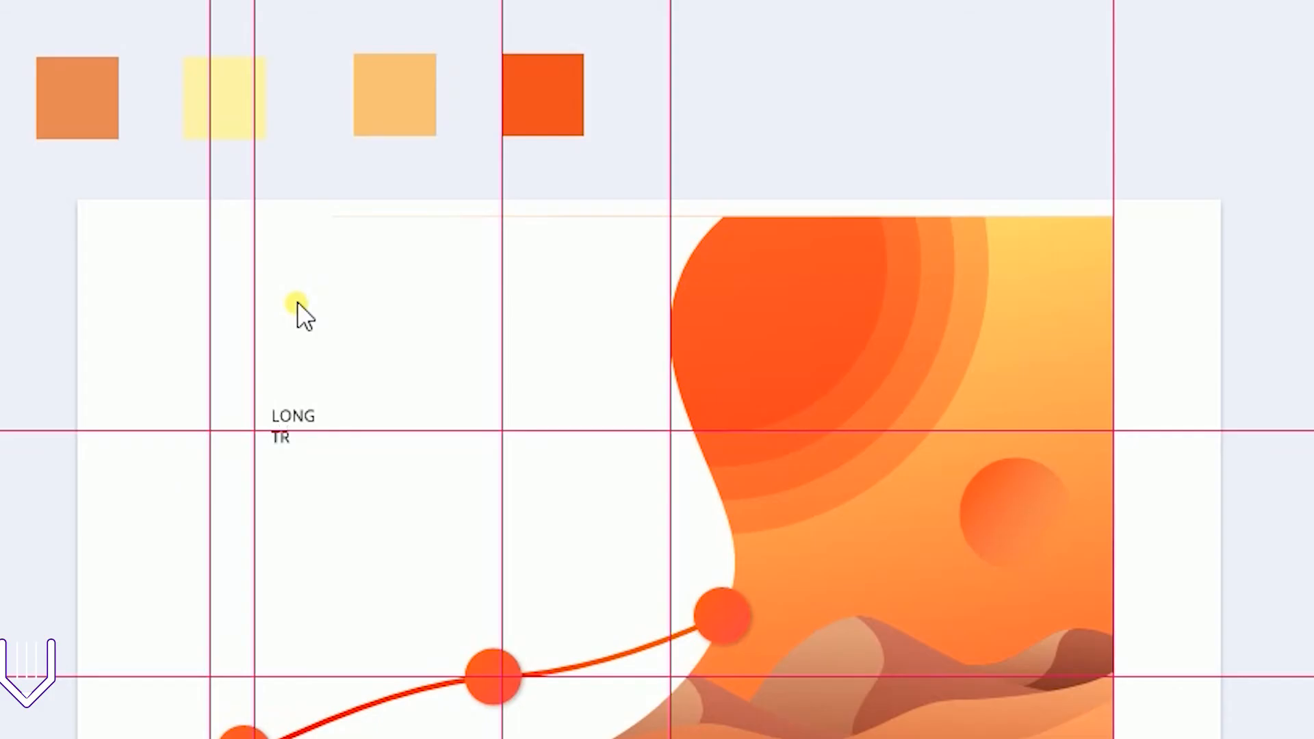
{"action": "type", "text": "IP"}
{"action": "key", "text": "Escape"}
{"action": "left_click_drag", "start_coordinate": [270, 448], "coordinate": [141, 552]}
{"action": "left_click_drag", "start_coordinate": [299, 504], "coordinate": [380, 486]}
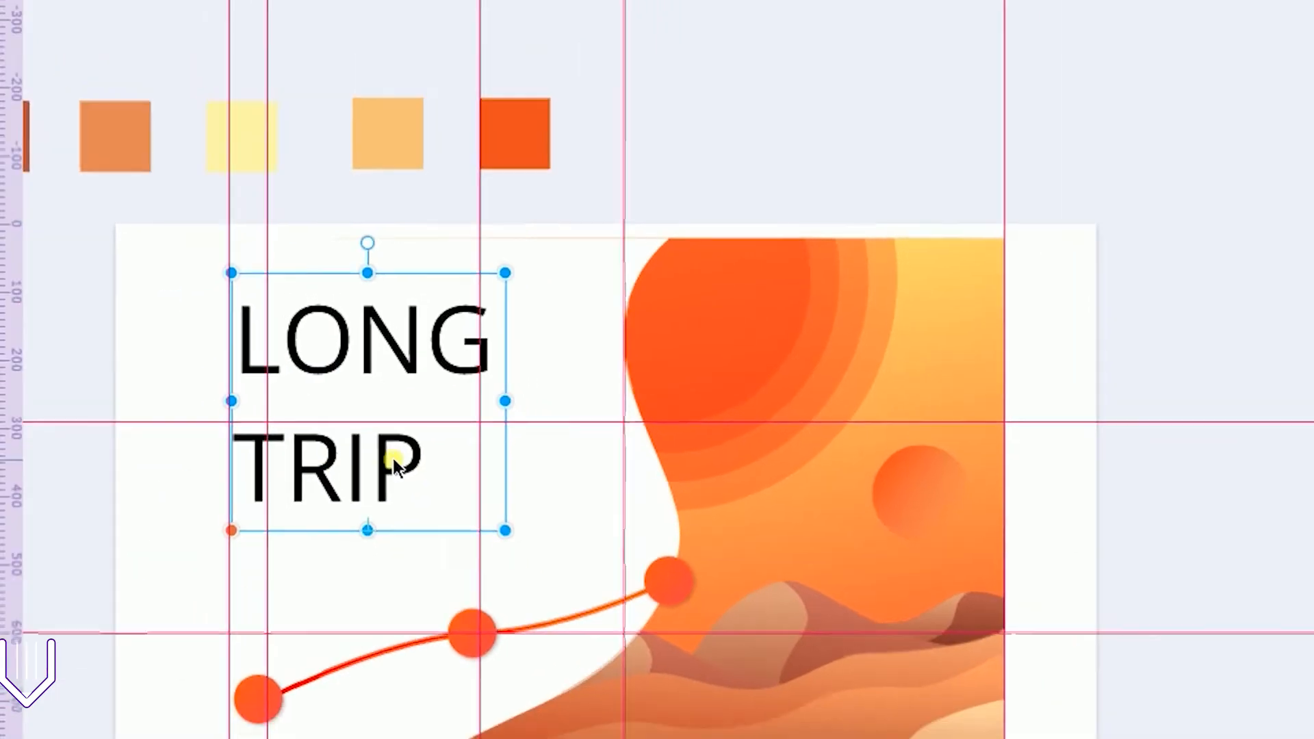
- Change the LONG TRIP text's font to Poppins with Bold weight
{"action": "double_click", "coordinate": [397, 479]}
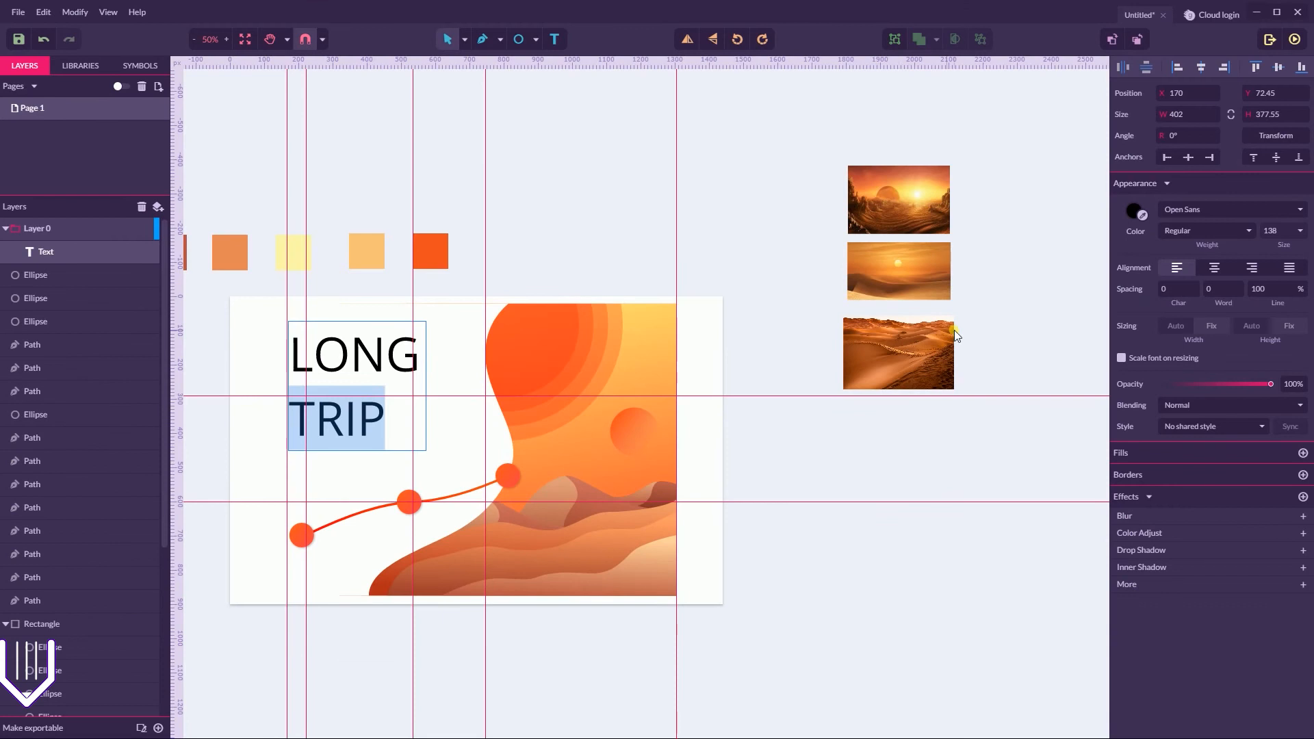
{"action": "key", "text": "Escape"}
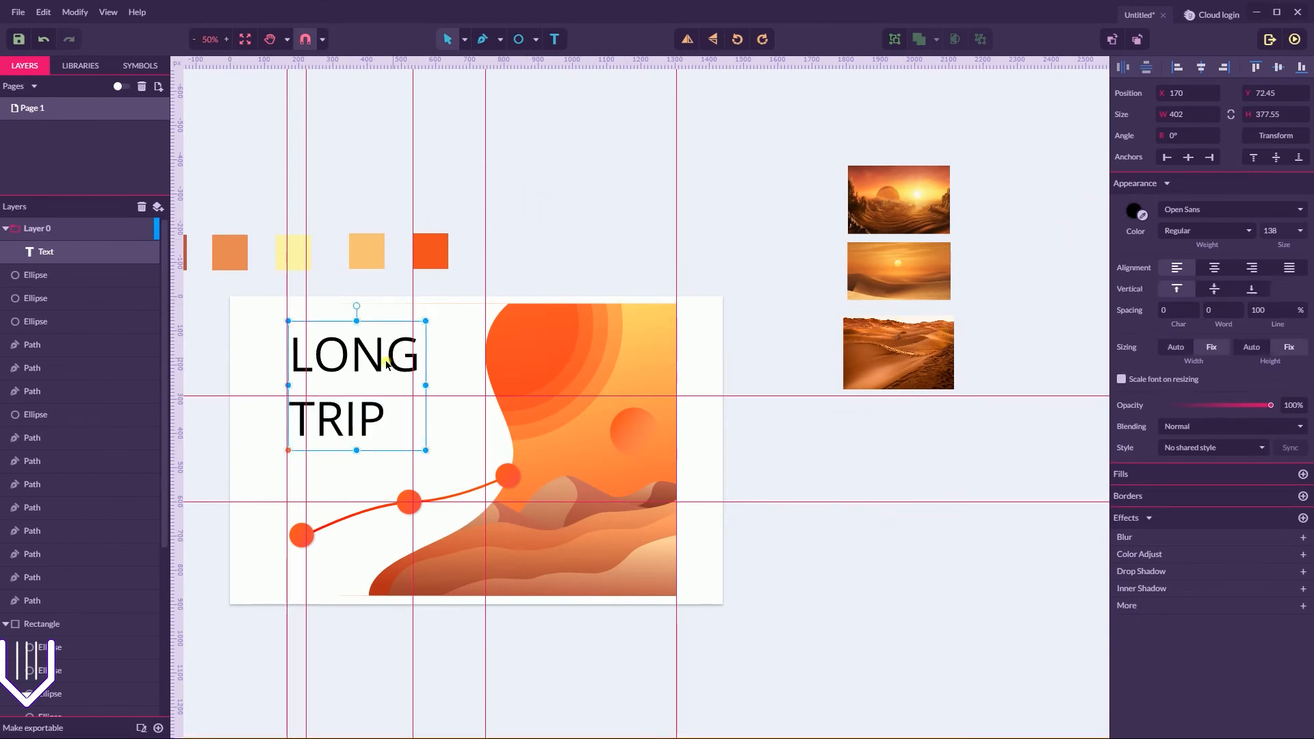
{"action": "left_click", "coordinate": [1215, 210]}
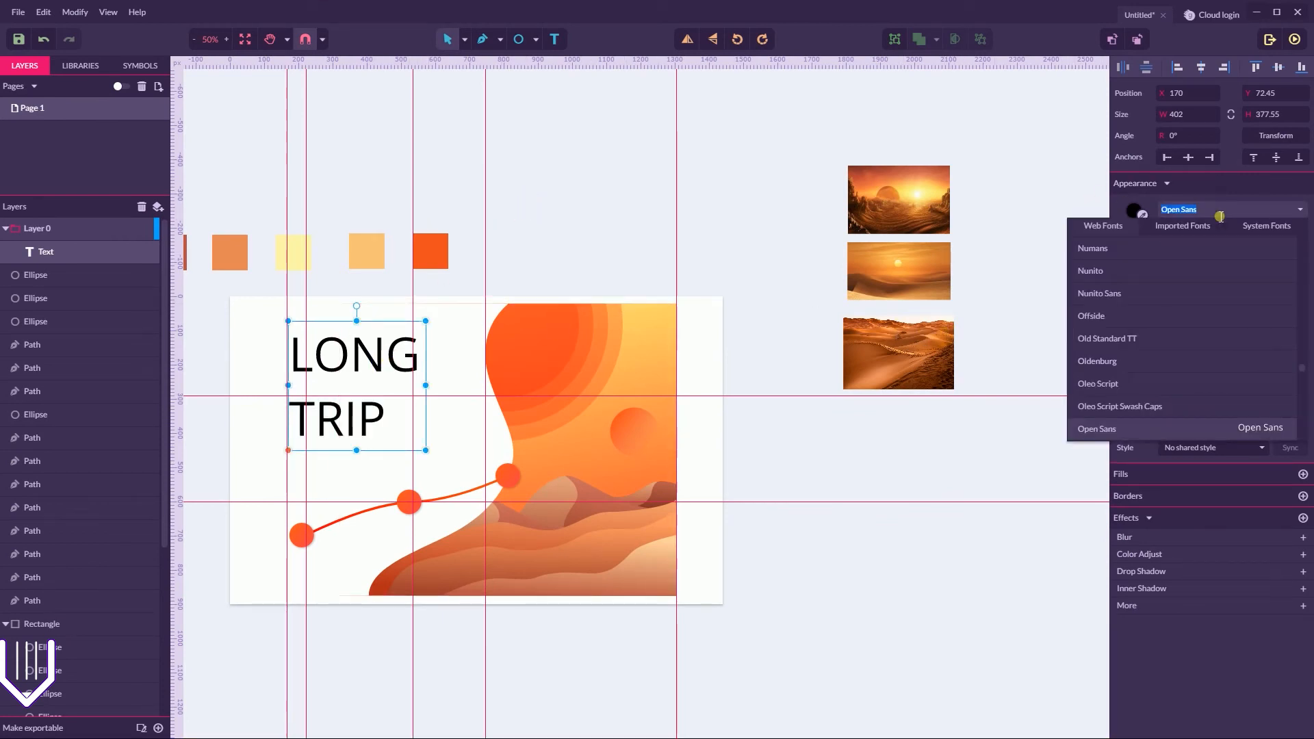
{"action": "type", "text": "popp"}
{"action": "key", "text": "Return"}
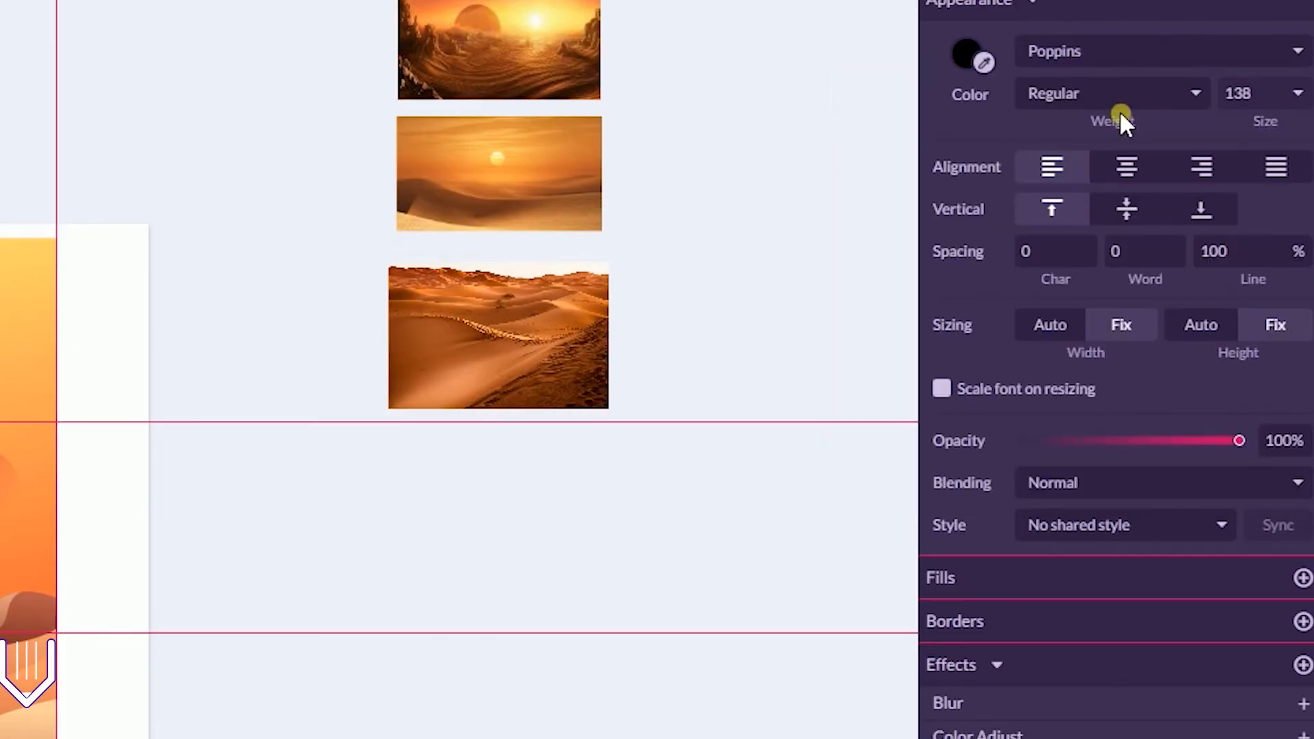
{"action": "left_click", "coordinate": [1106, 93]}
{"action": "left_click", "coordinate": [1056, 196]}
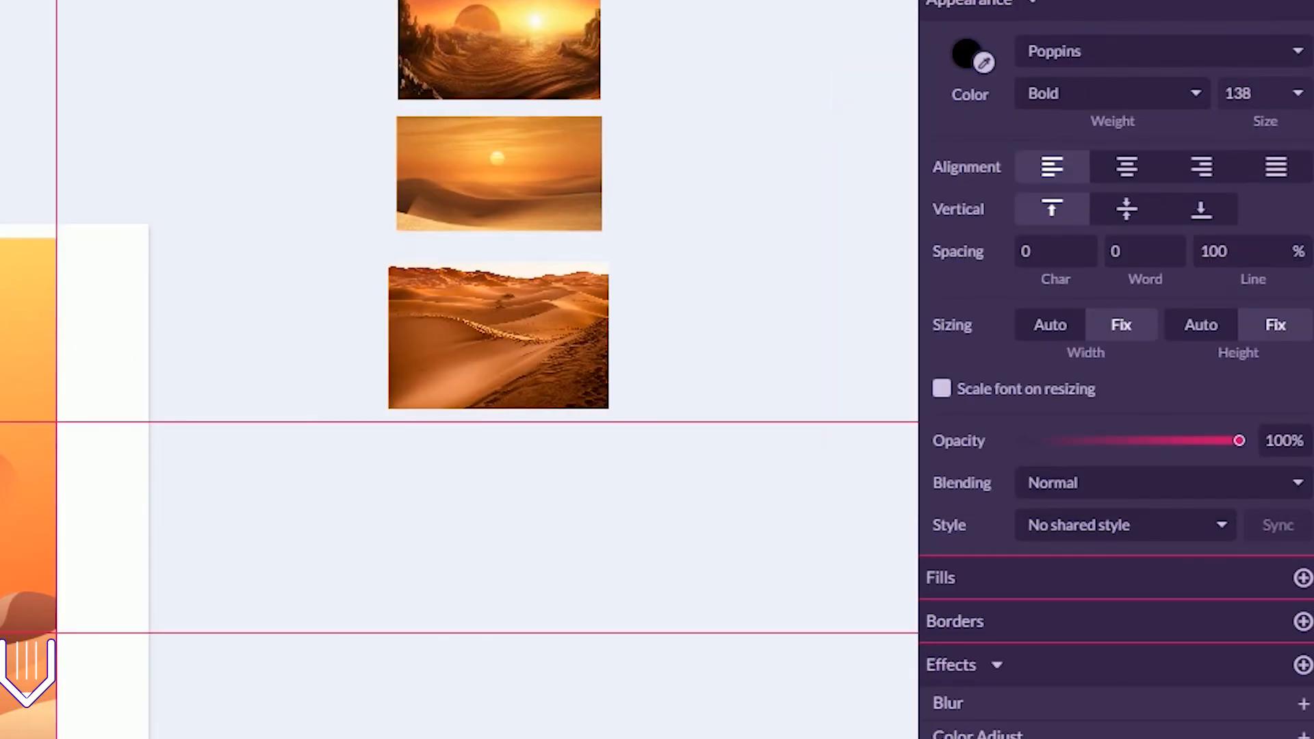
- Tighten the LONG TRIP text's line spacing to 71% and move the text to X 132, Y 70.45
{"action": "left_click", "coordinate": [1257, 266]}
{"action": "type", "text": "99"}
{"action": "scroll", "coordinate": [1255, 267], "scroll_direction": "down", "scroll_amount": 13}
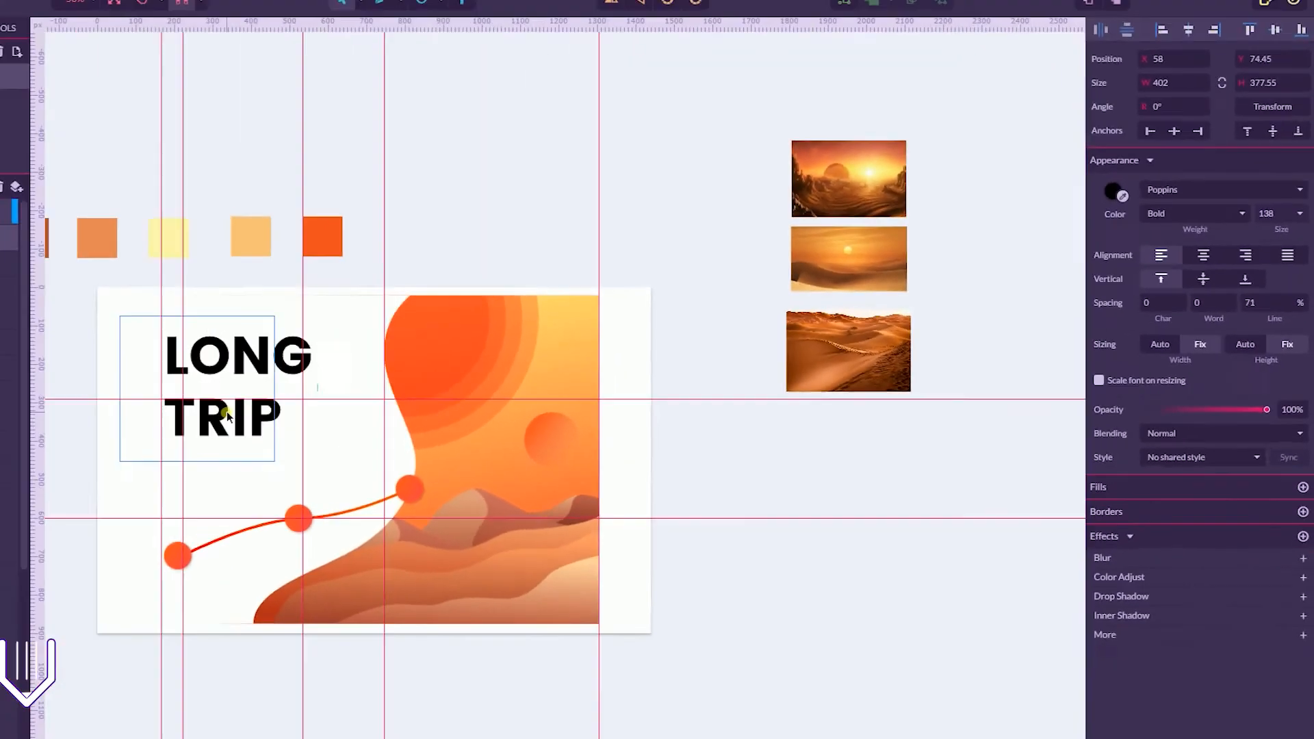
{"action": "left_click_drag", "start_coordinate": [226, 414], "coordinate": [260, 412]}
- Widen the character spacing of the word TRIP alone until it spans the width of LONG
{"action": "double_click", "coordinate": [258, 412]}
{"action": "left_click_drag", "start_coordinate": [375, 411], "coordinate": [383, 411]}
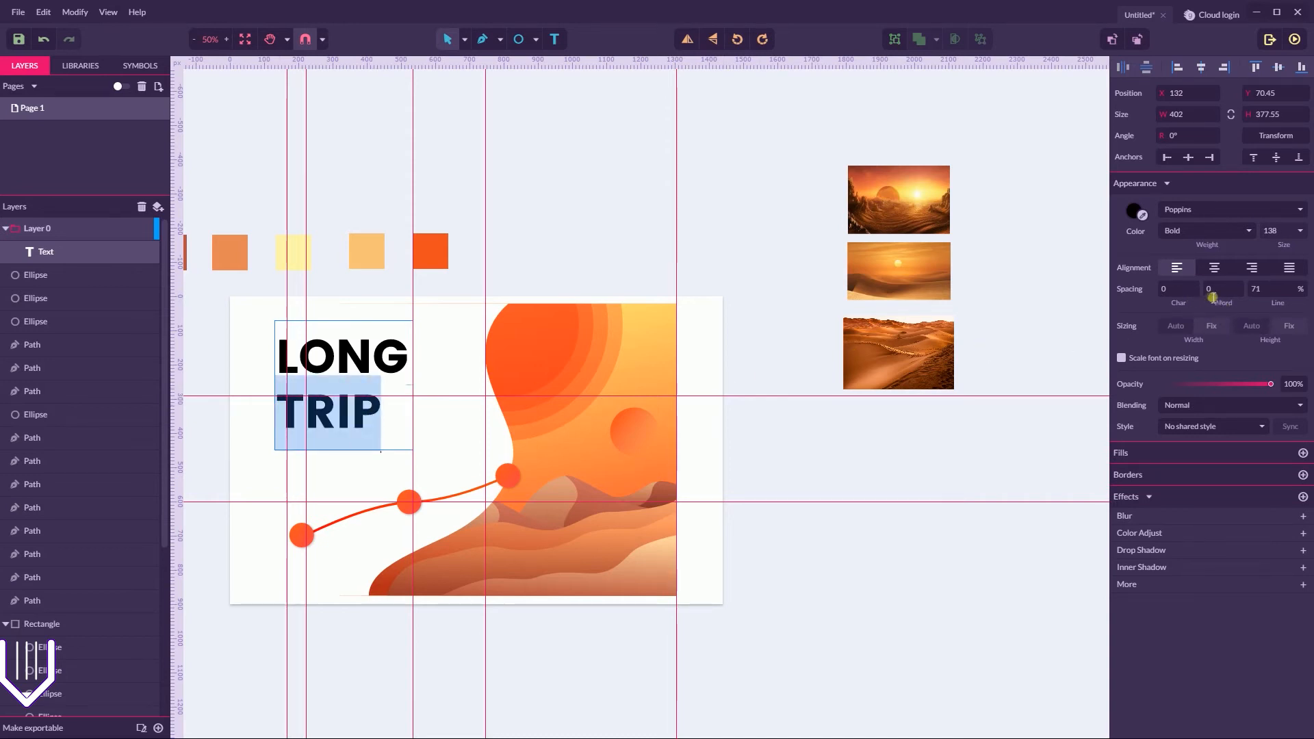
{"action": "left_click", "coordinate": [1185, 291]}
{"action": "key", "text": "Up"}
{"action": "key", "text": "Up"}
{"action": "key", "text": "Up"}
{"action": "key", "text": "Up"}
{"action": "key", "text": "Up"}
{"action": "key", "text": "Up"}
{"action": "key", "text": "Up"}
{"action": "key", "text": "Up"}
{"action": "key", "text": "Up"}
{"action": "key", "text": "Up"}
{"action": "key", "text": "Up"}
{"action": "key", "text": "Up"}
{"action": "key", "text": "Up"}
{"action": "key", "text": "Up"}
{"action": "key", "text": "Up"}
{"action": "key", "text": "Up"}
{"action": "key", "text": "Up"}
{"action": "key", "text": "Up"}
{"action": "key", "text": "Up"}
{"action": "key", "text": "Up"}
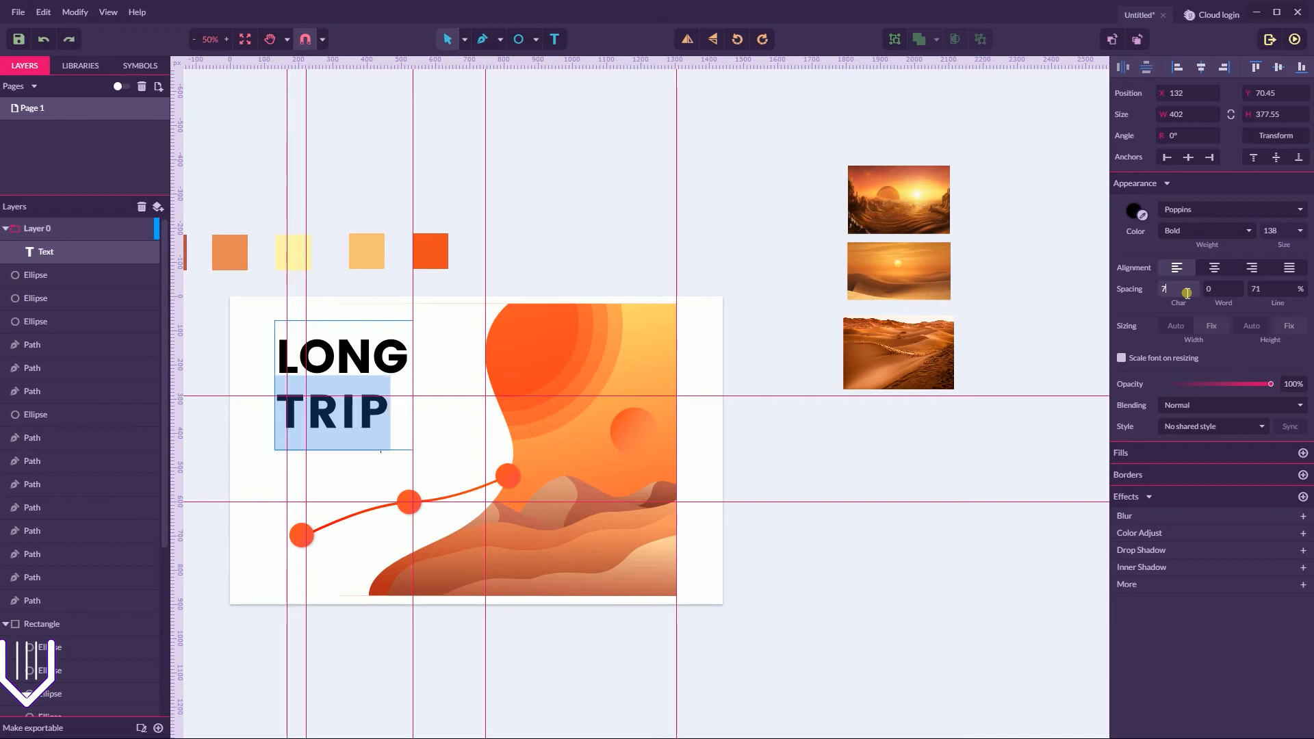
{"action": "key", "text": "Down"}
{"action": "key", "text": "Down"}
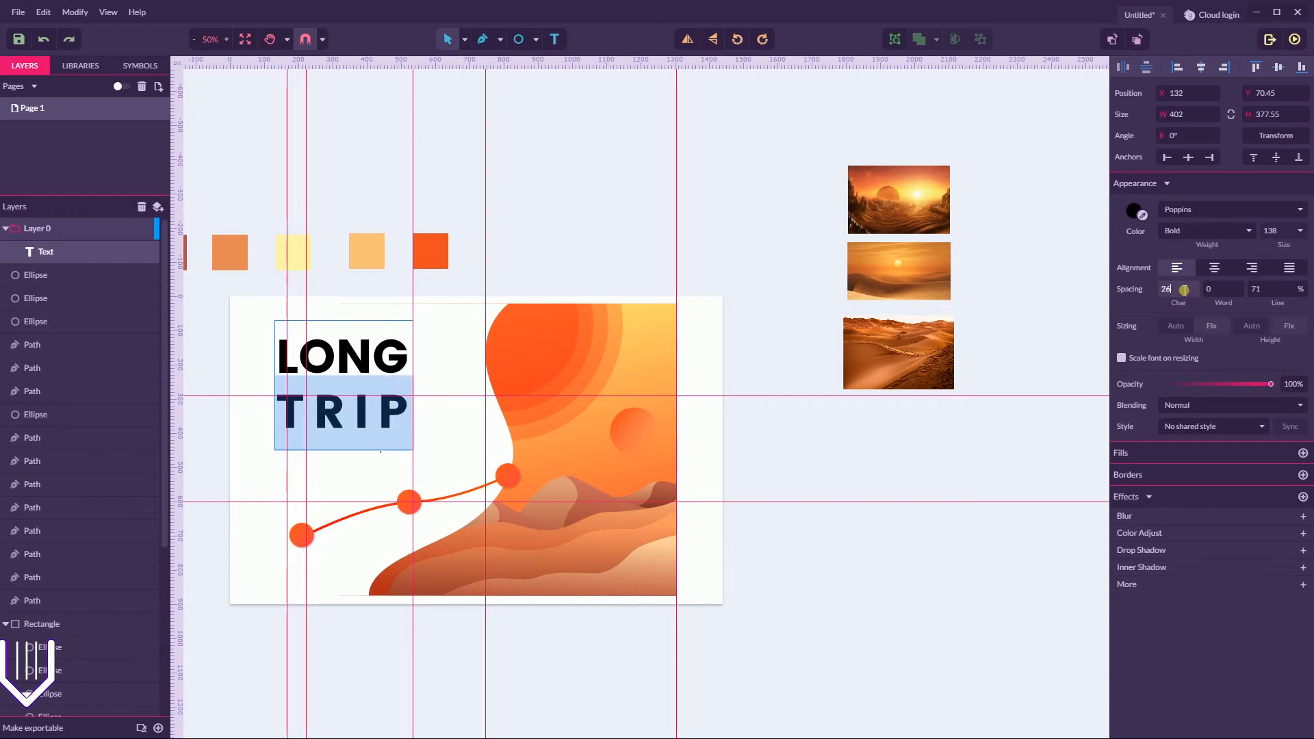
{"action": "key", "text": "Down"}
{"action": "key", "text": "Down"}
{"action": "key", "text": "Escape"}
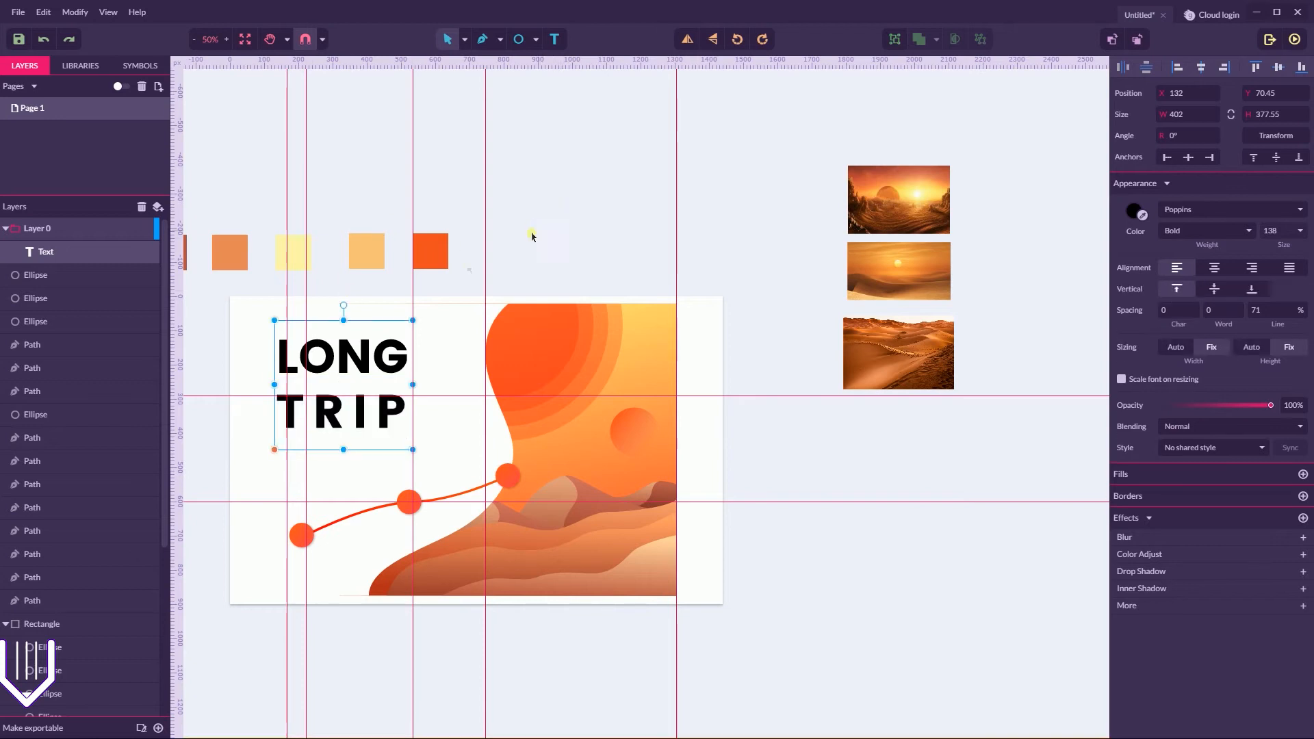
- Move the LONG TRIP text to X 162, Y 72.45, aligning its letters with the leftmost vertical guide
{"action": "left_click_drag", "start_coordinate": [358, 354], "coordinate": [373, 366]}
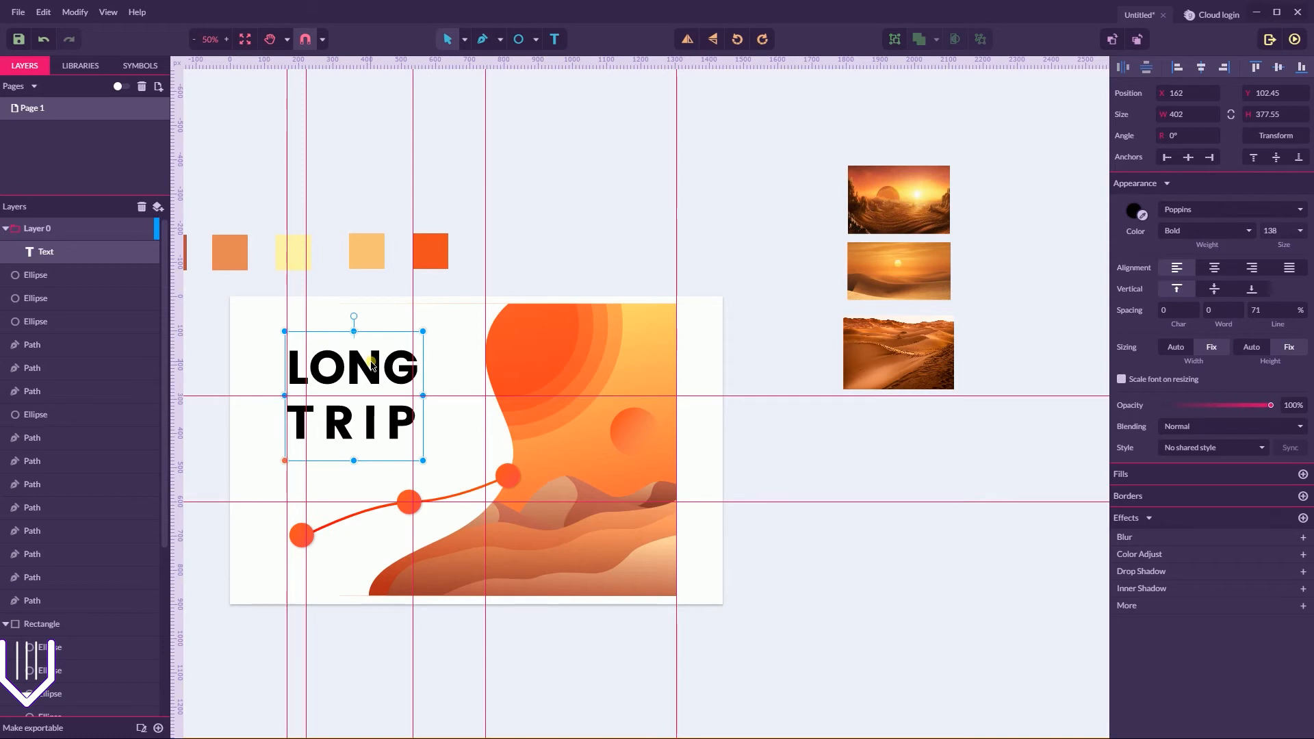
{"action": "left_click", "coordinate": [686, 236]}
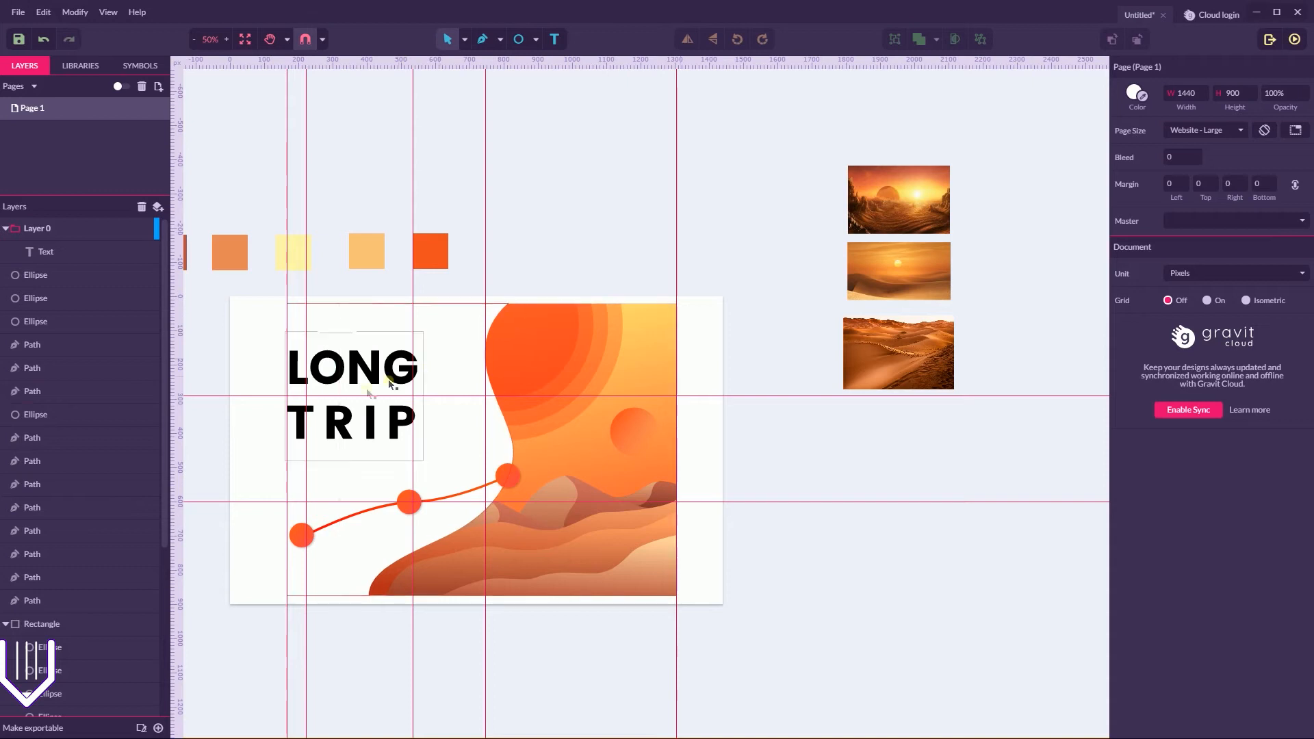
{"action": "left_click_drag", "start_coordinate": [365, 381], "coordinate": [367, 376]}
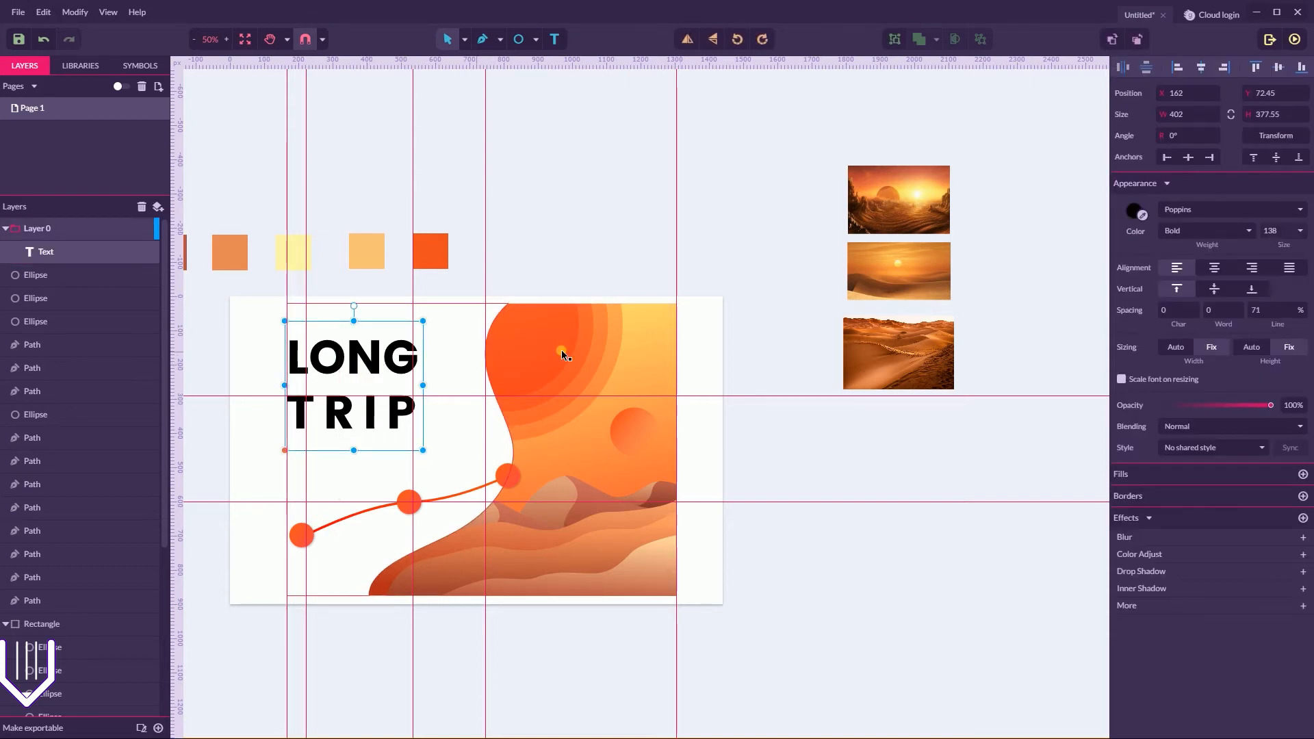
{"action": "left_click", "coordinate": [606, 224]}
- Set the LONG TRIP text's line spacing to 64% and move the text down to Y 132.45
{"action": "left_click", "coordinate": [363, 379]}
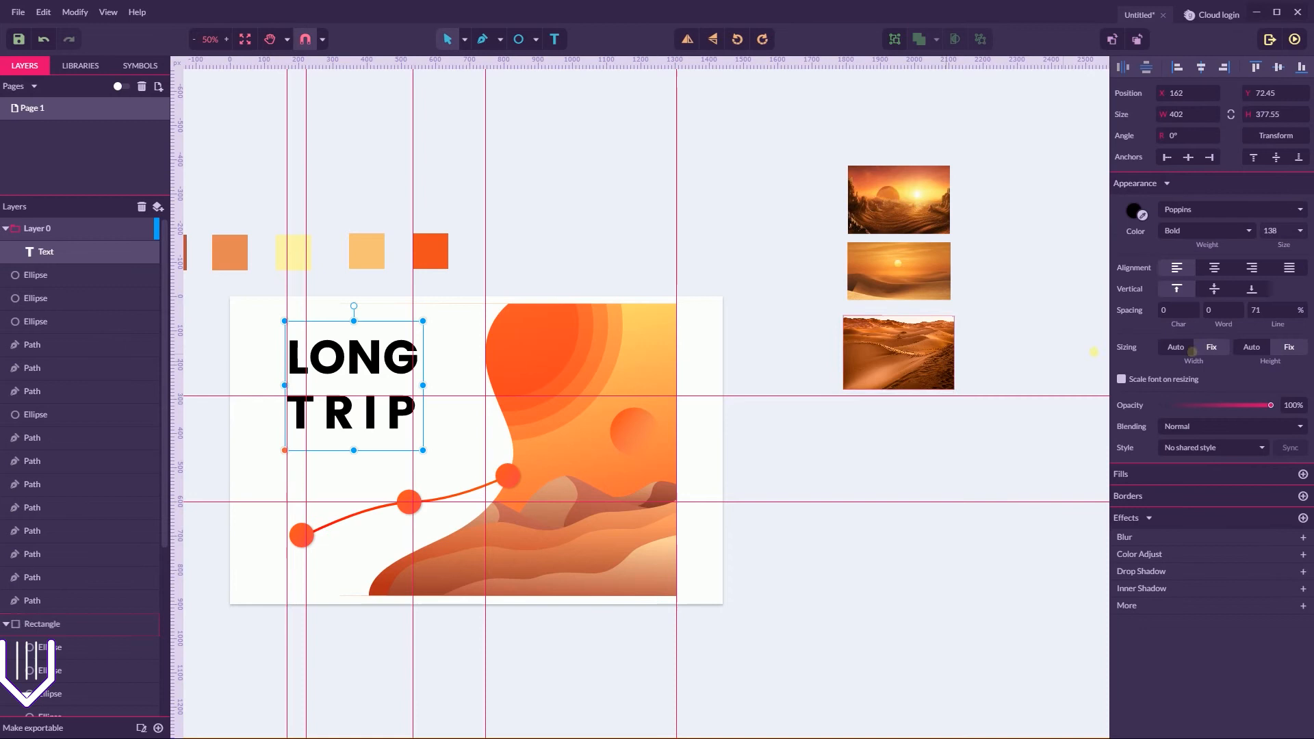
{"action": "left_click", "coordinate": [1269, 317]}
{"action": "key", "text": "Down"}
{"action": "key", "text": "Down"}
{"action": "key", "text": "Down"}
{"action": "key", "text": "Down"}
{"action": "key", "text": "Down"}
{"action": "key", "text": "Down"}
{"action": "key", "text": "Down"}
{"action": "key", "text": "Down"}
{"action": "key", "text": "Down"}
{"action": "key", "text": "Down"}
{"action": "key", "text": "Down"}
{"action": "key", "text": "Down"}
{"action": "key", "text": "Down"}
{"action": "key", "text": "Down"}
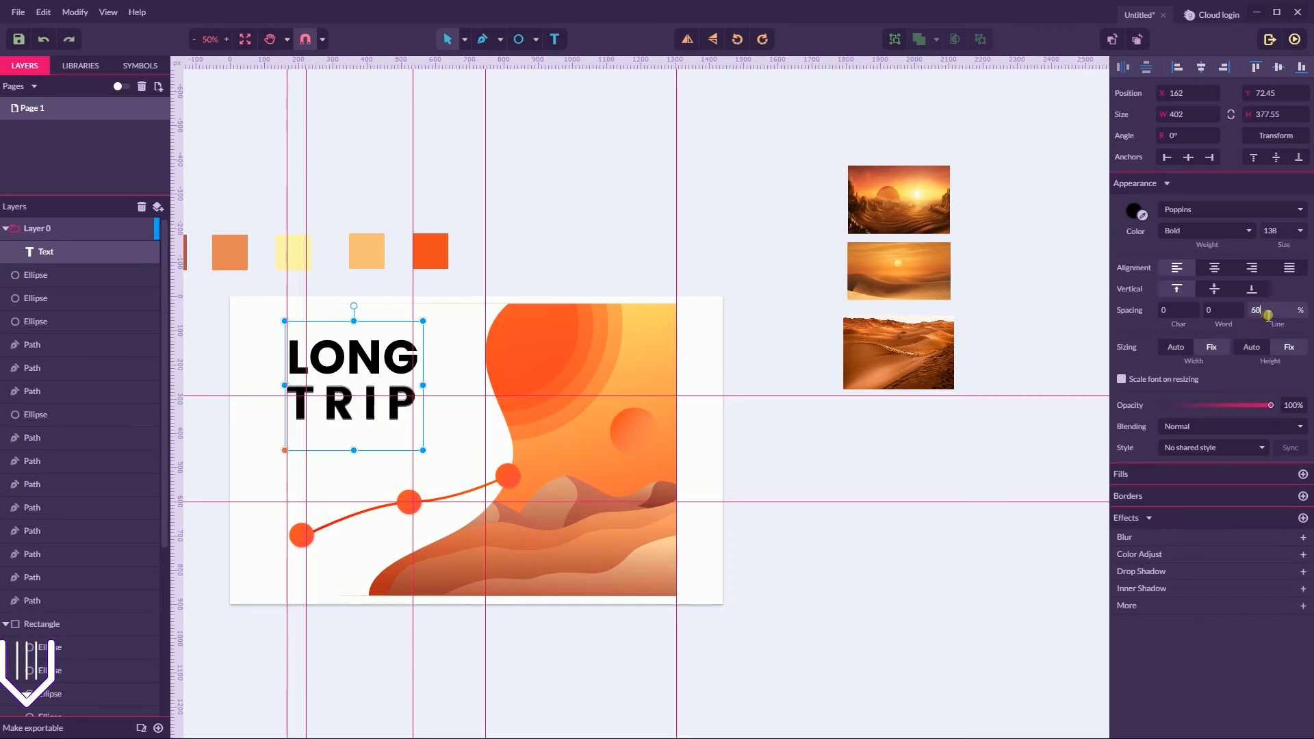
{"action": "key", "text": "Up"}
{"action": "key", "text": "Up"}
{"action": "key", "text": "Up"}
{"action": "key", "text": "Up"}
{"action": "key", "text": "Up"}
{"action": "key", "text": "Up"}
{"action": "key", "text": "Up"}
{"action": "left_click_drag", "start_coordinate": [395, 352], "coordinate": [395, 373]}
{"action": "left_click", "coordinate": [555, 218]}
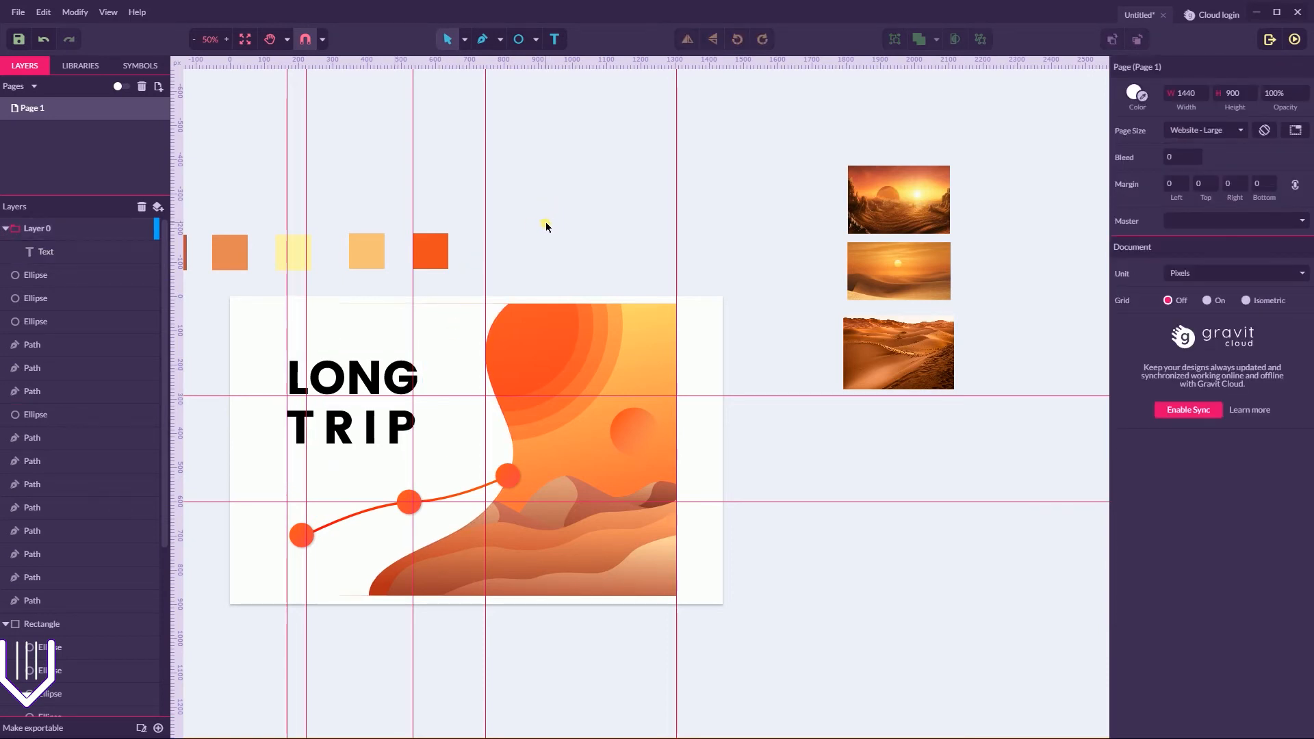
- Scale the connecting line and its three circles down together and lower them, making the line about 561 x 165 at X 216.64, Y 589.73
{"action": "left_click", "coordinate": [370, 509]}
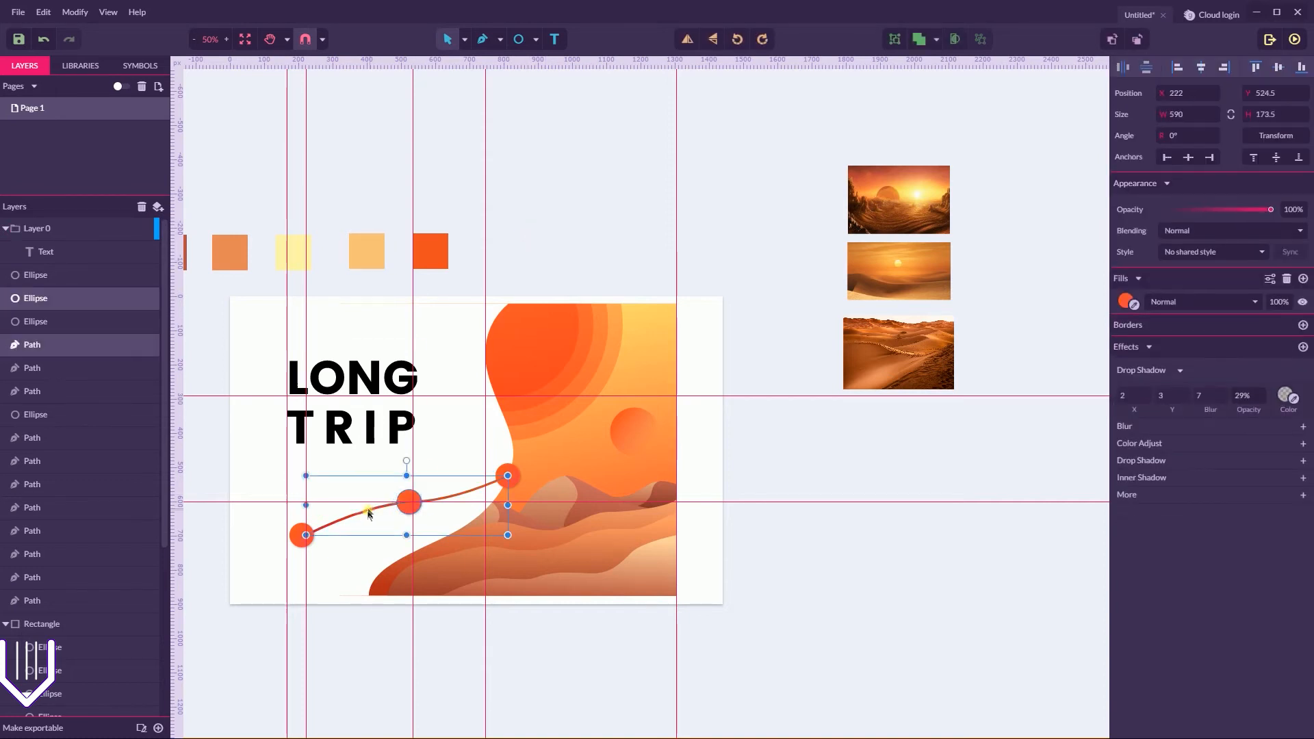
{"action": "left_click", "coordinate": [302, 535], "text": "shift"}
{"action": "left_click", "coordinate": [506, 478], "text": "shift"}
{"action": "left_click_drag", "start_coordinate": [506, 478], "coordinate": [499, 499]}
{"action": "left_click_drag", "start_coordinate": [513, 486], "coordinate": [504, 494]}
- Thicken the connecting line's border to a width of about 9.65
{"action": "left_click", "coordinate": [794, 408]}
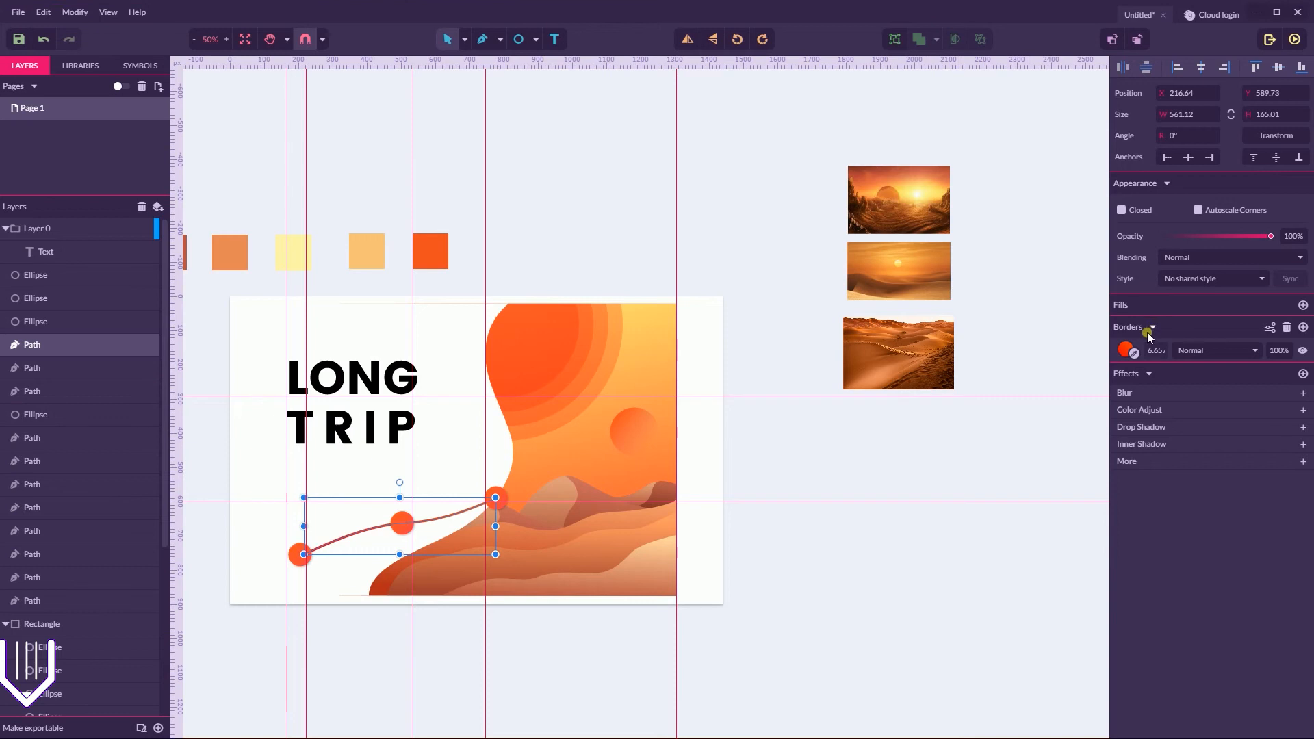
{"action": "left_click", "coordinate": [1156, 350]}
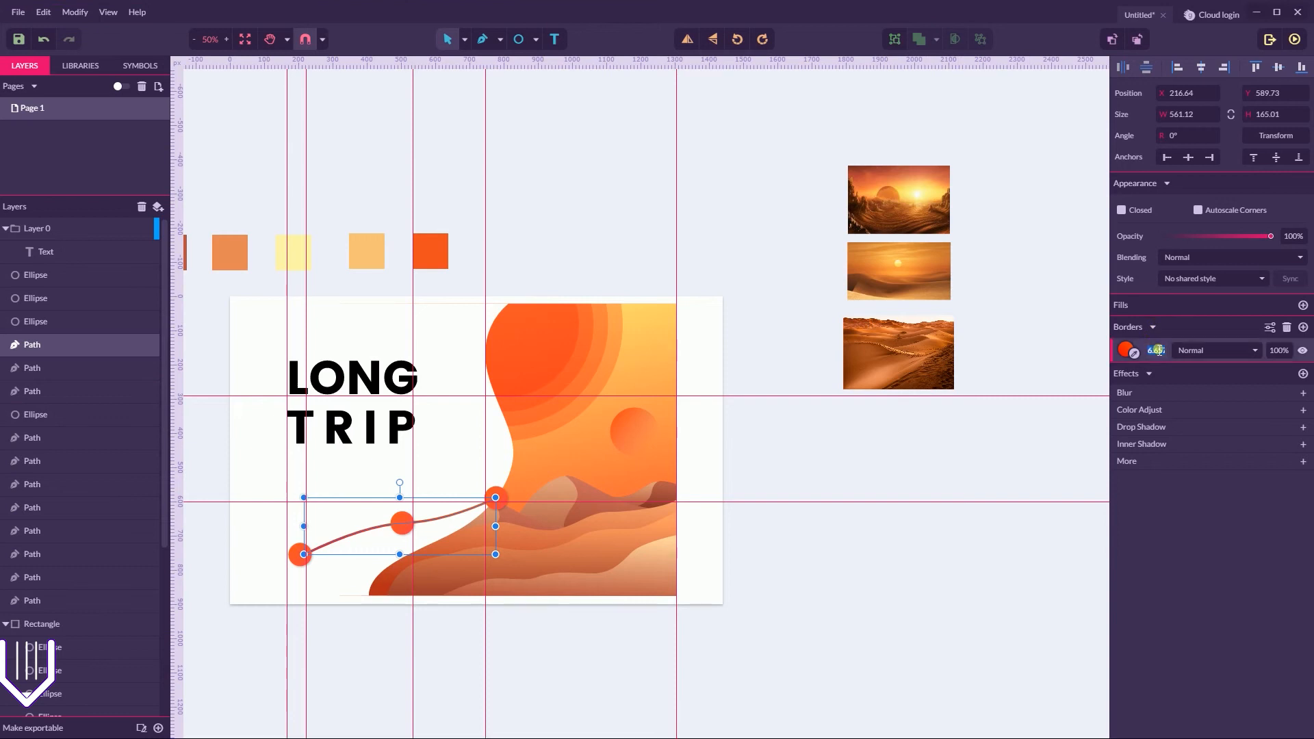
{"action": "left_click", "coordinate": [831, 449]}
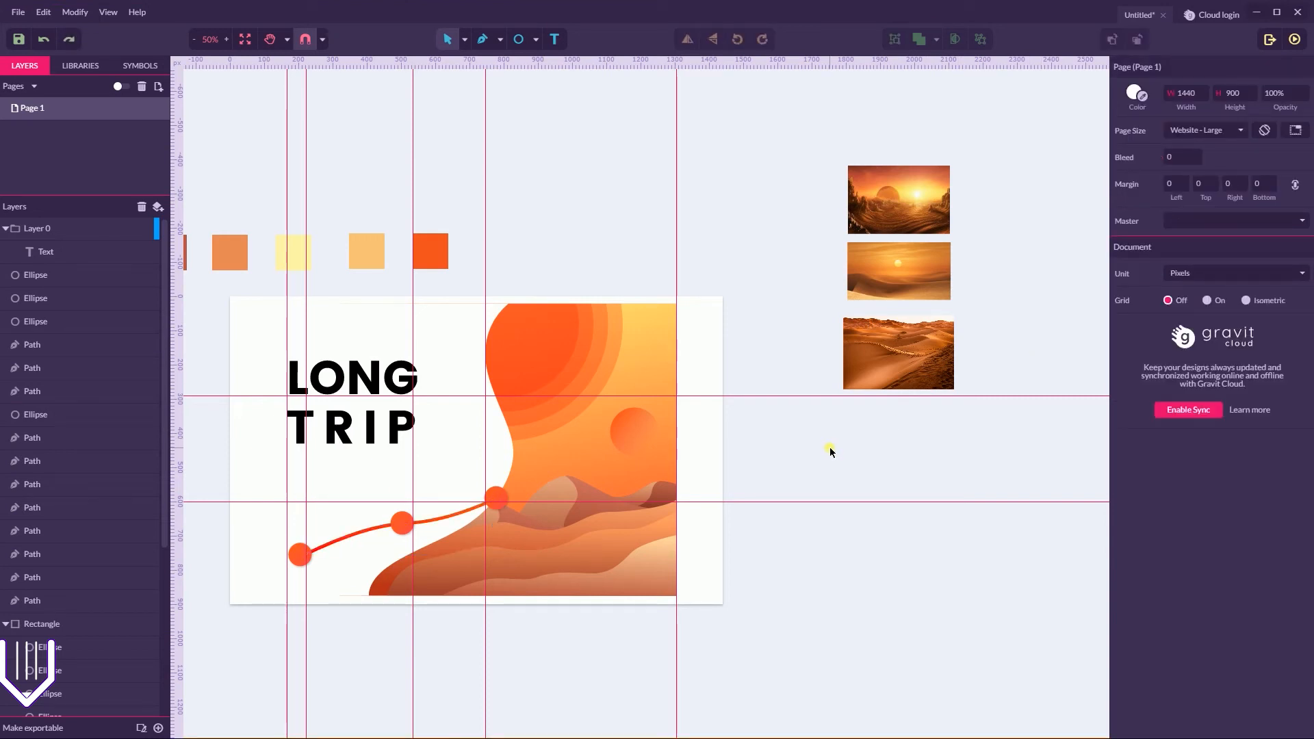
- Duplicate the connecting line and add a Blur effect to it with a radius larger than the default 5
{"action": "left_click", "coordinate": [460, 518]}
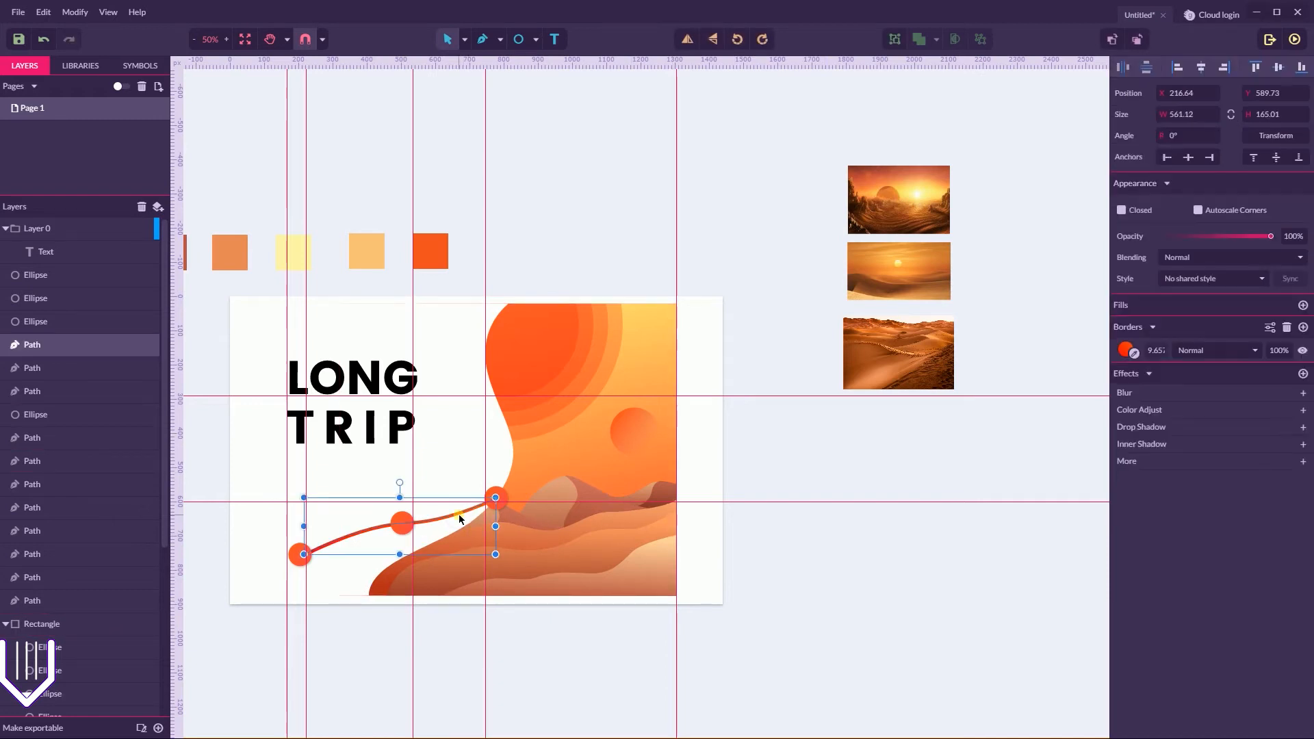
{"action": "key", "text": "ctrl+d"}
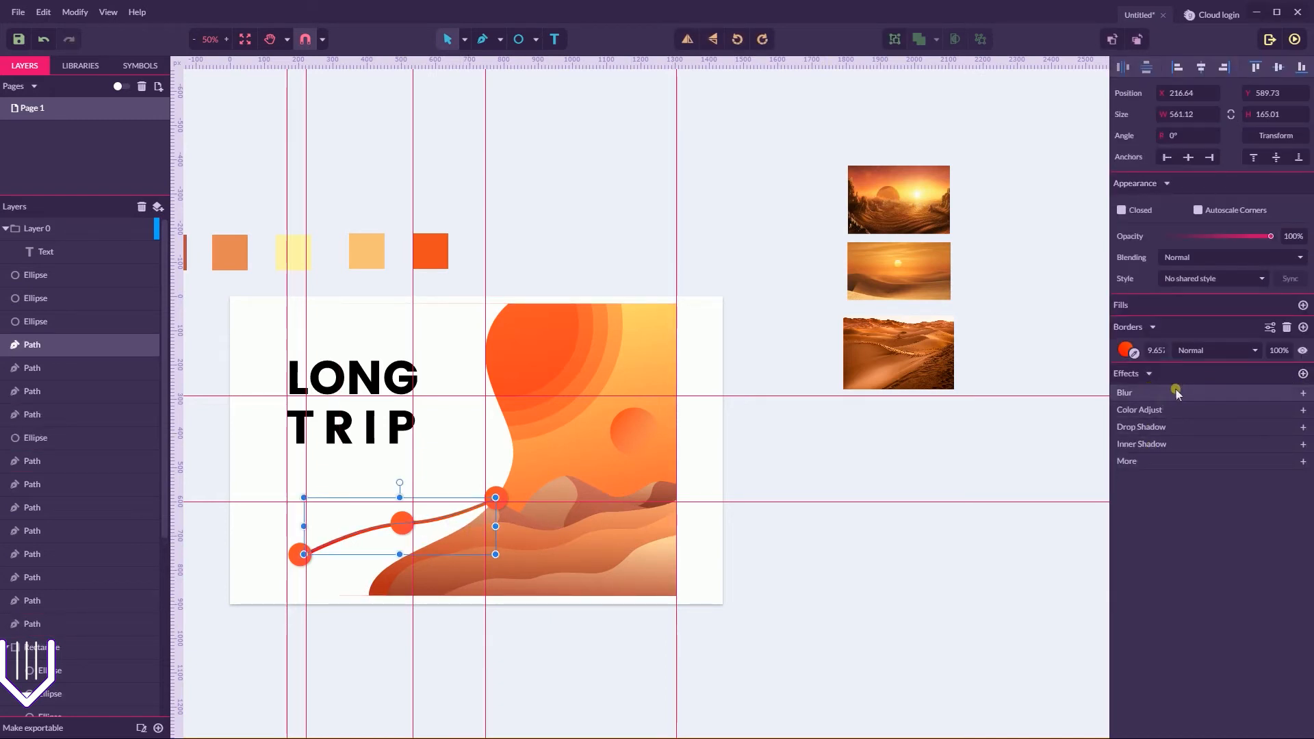
{"action": "left_click", "coordinate": [1139, 394]}
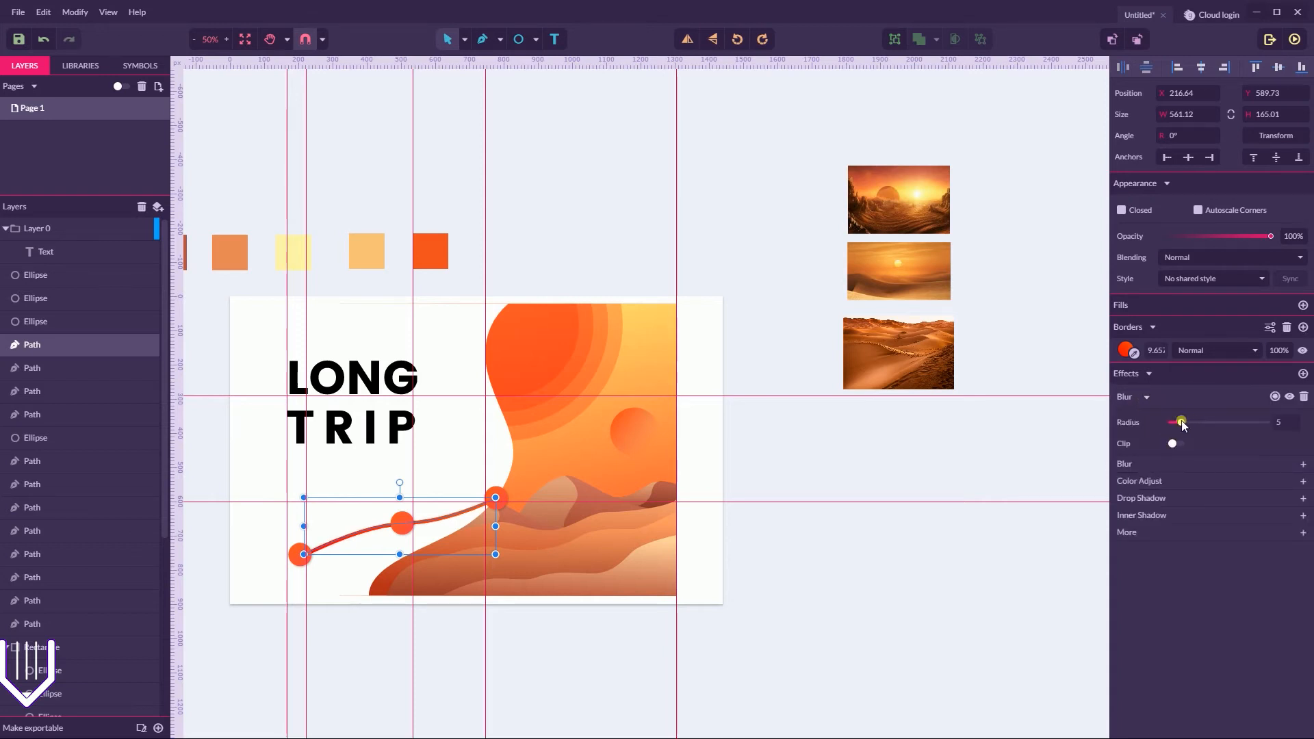
{"action": "left_click_drag", "start_coordinate": [1182, 423], "coordinate": [1212, 423]}
{"action": "left_click", "coordinate": [810, 616]}
- Recolour the LONG TRIP text with the orange-red of the last square in the colour palette above the page
{"action": "left_click", "coordinate": [383, 436]}
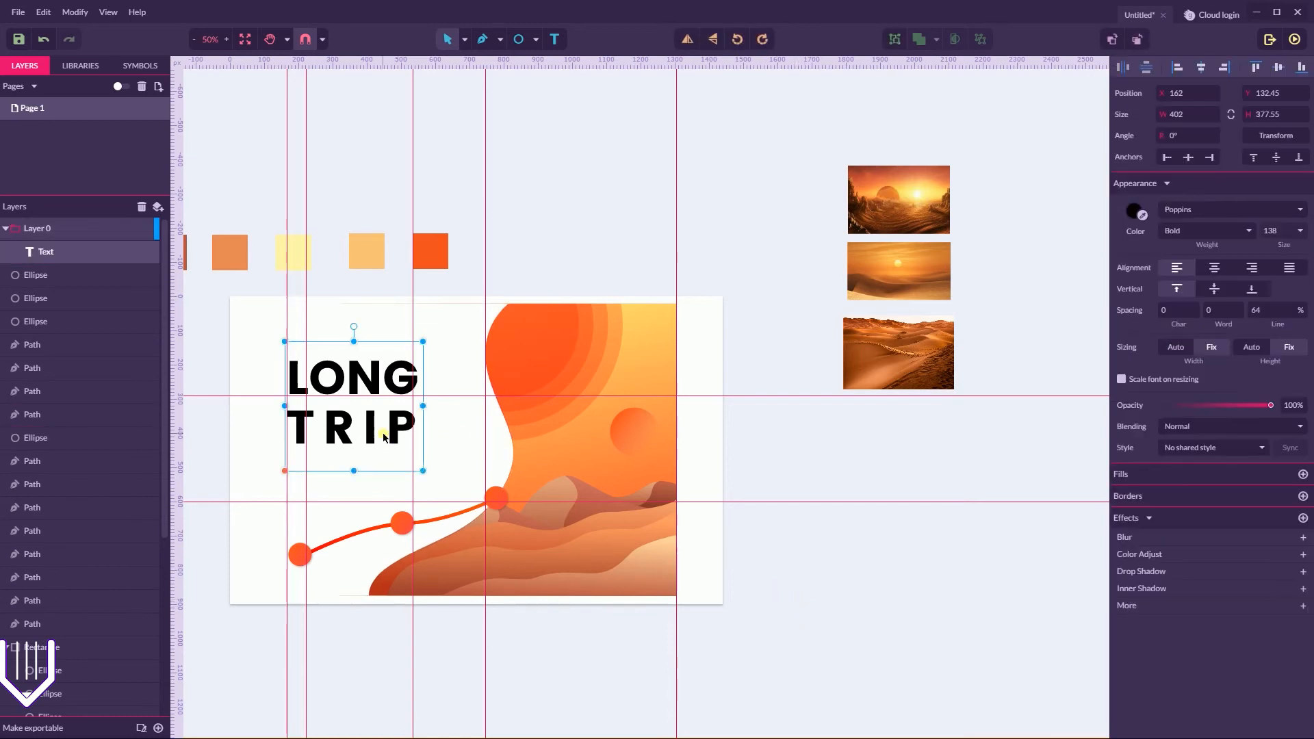
{"action": "left_click", "coordinate": [1134, 211]}
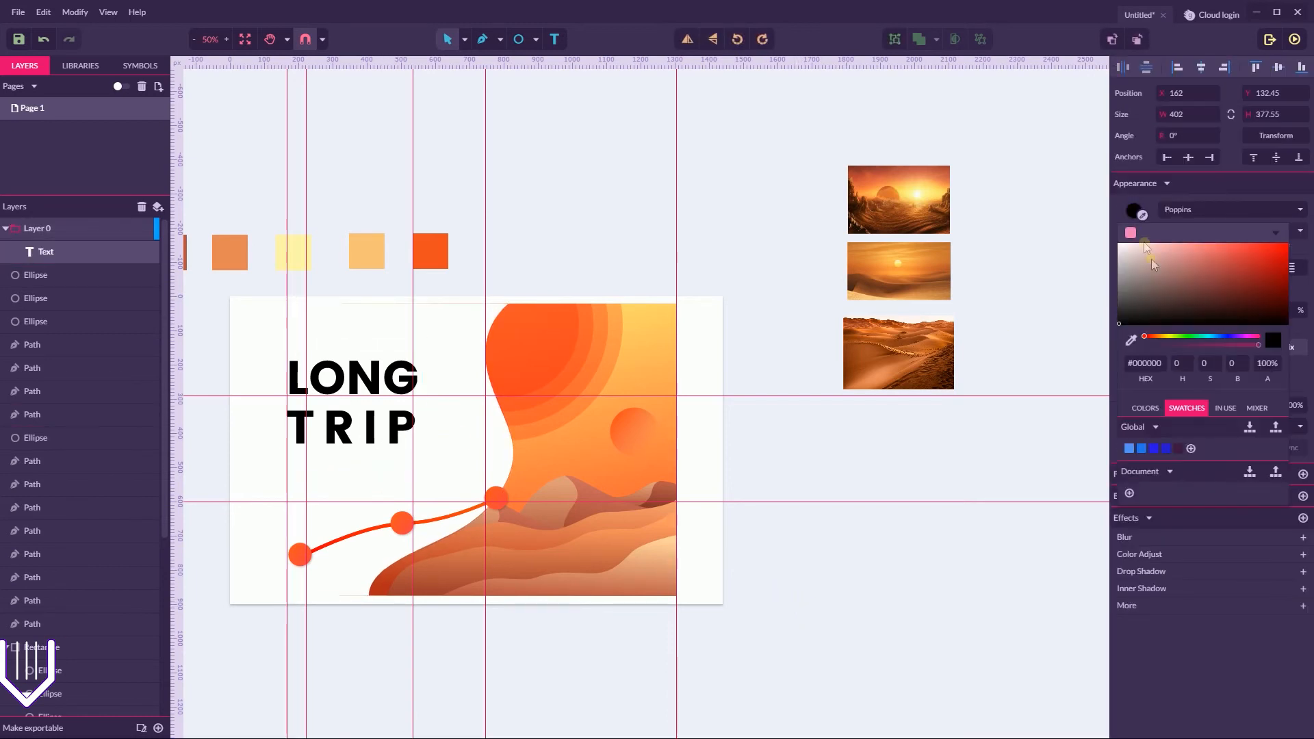
{"action": "left_click", "coordinate": [1279, 239]}
{"action": "left_click", "coordinate": [562, 157]}
{"action": "left_click_drag", "start_coordinate": [562, 157], "coordinate": [654, 157]}
{"action": "left_click", "coordinate": [1142, 215]}
{"action": "left_click", "coordinate": [516, 247]}
{"action": "left_click", "coordinate": [584, 240]}
{"action": "left_click", "coordinate": [490, 386]}
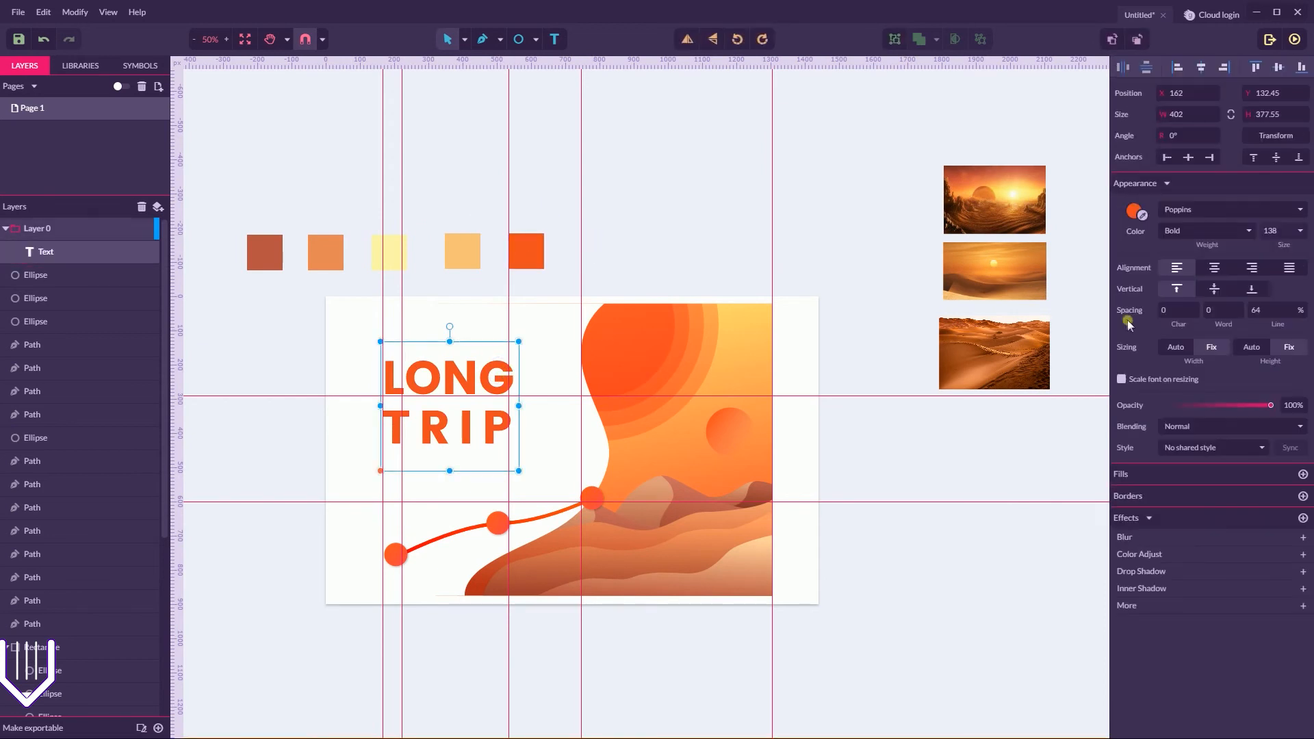
{"action": "left_click", "coordinate": [711, 209]}
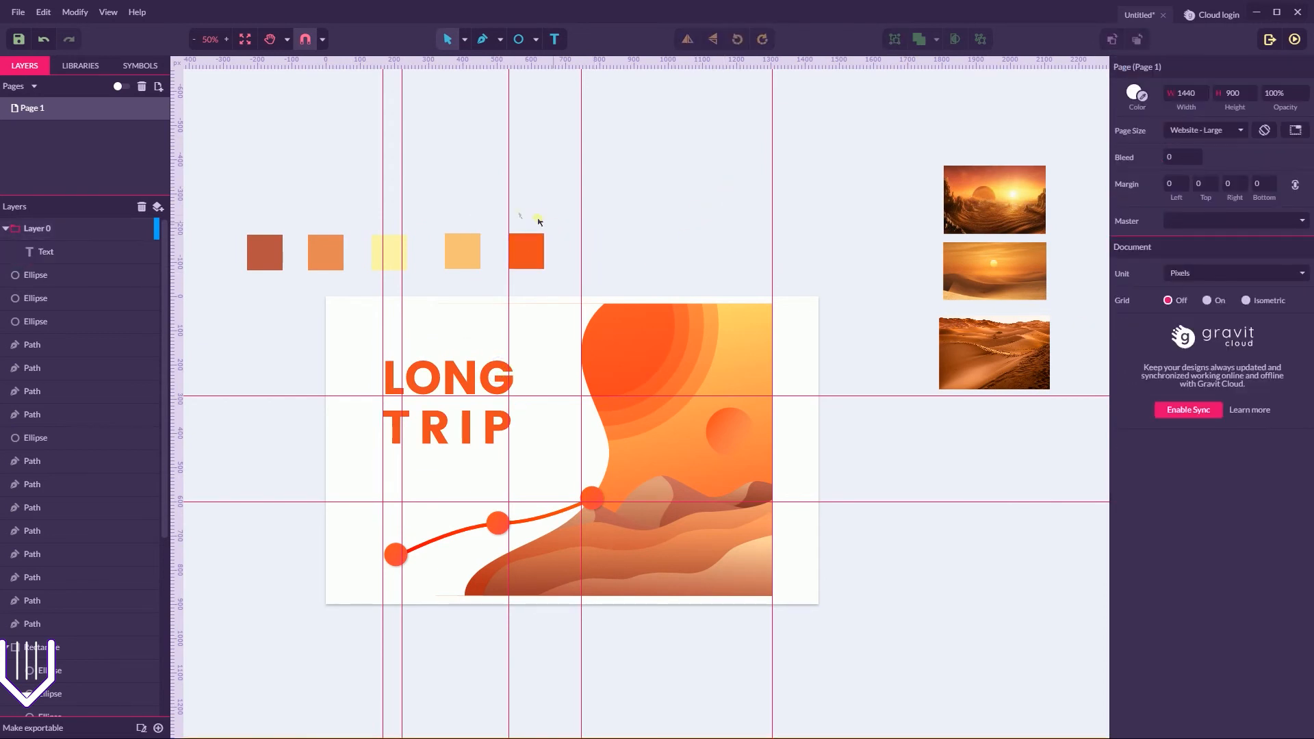
- Draw a 312 x 91 rectangle below the title, round its corners to 46 and move it to the title's left guide
{"action": "left_click", "coordinate": [464, 39]}
{"action": "left_click", "coordinate": [536, 39]}
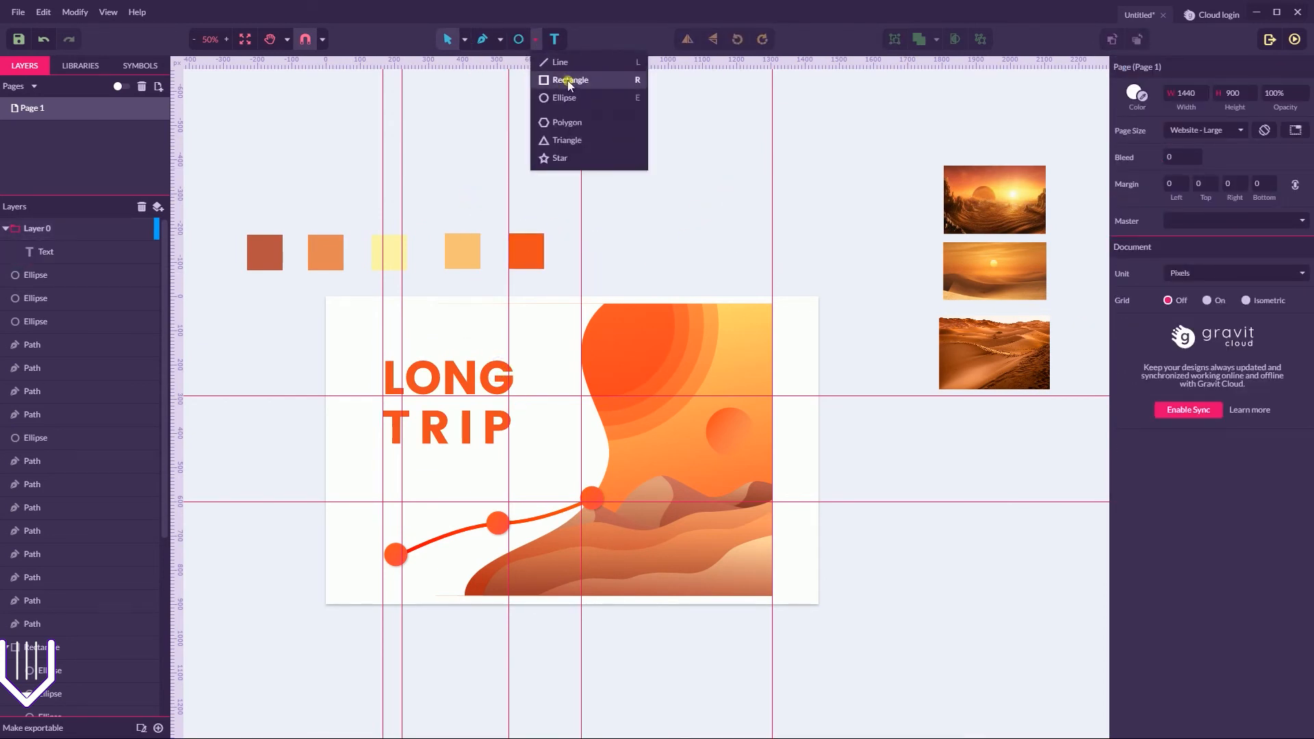
{"action": "left_click", "coordinate": [556, 80]}
{"action": "mouse_move", "coordinate": [402, 467]}
{"action": "left_mouse_down"}
{"action": "mouse_move", "coordinate": [508, 502]}
{"action": "mouse_move", "coordinate": [457, 473]}
{"action": "left_mouse_up"}
{"action": "left_click_drag", "start_coordinate": [600, 501], "coordinate": [455, 482]}
{"action": "key", "text": "ctrl+z"}
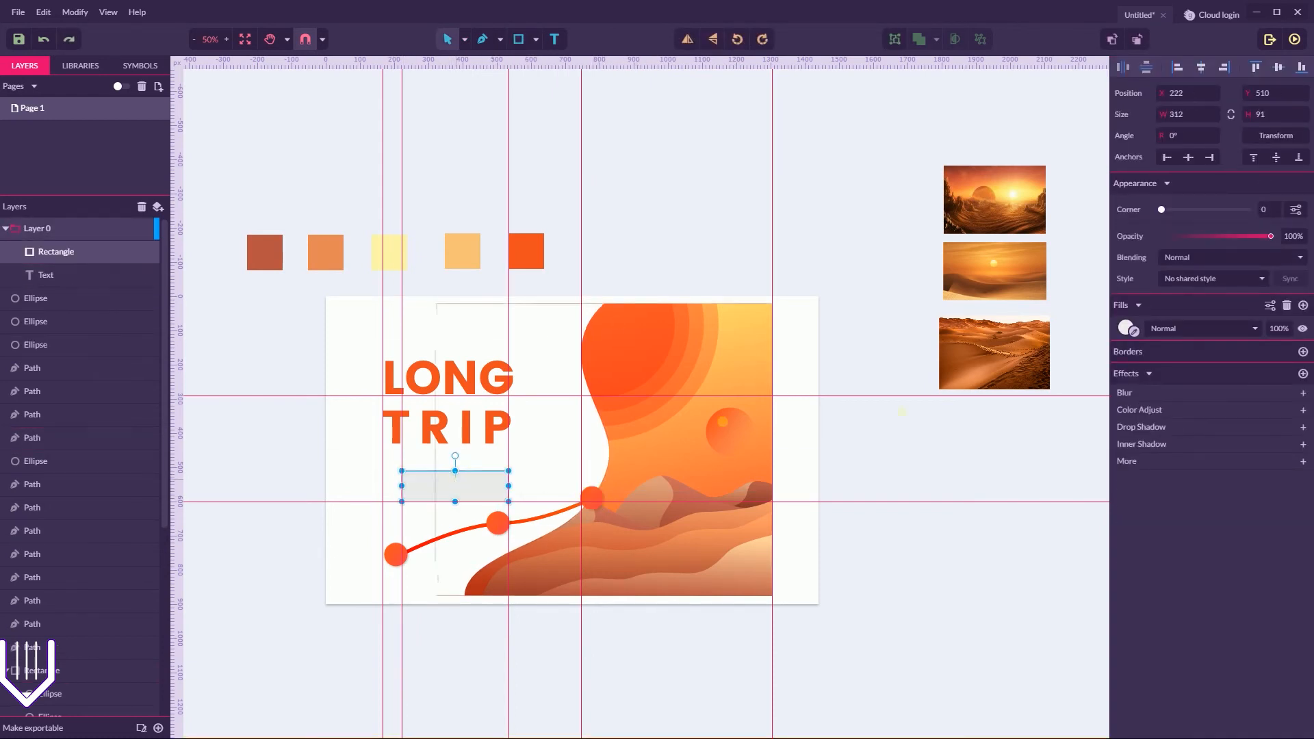
{"action": "left_click_drag", "start_coordinate": [1185, 218], "coordinate": [1193, 214]}
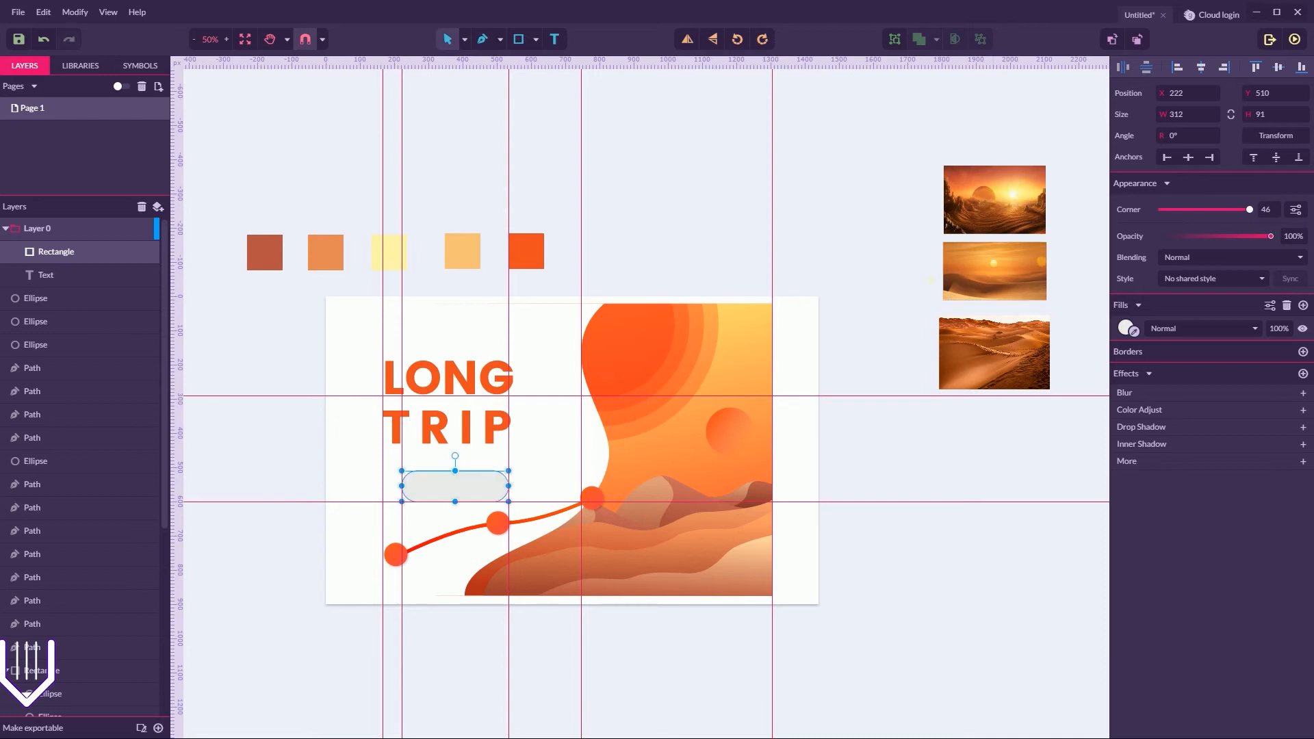
{"action": "left_click_drag", "start_coordinate": [467, 490], "coordinate": [450, 493]}
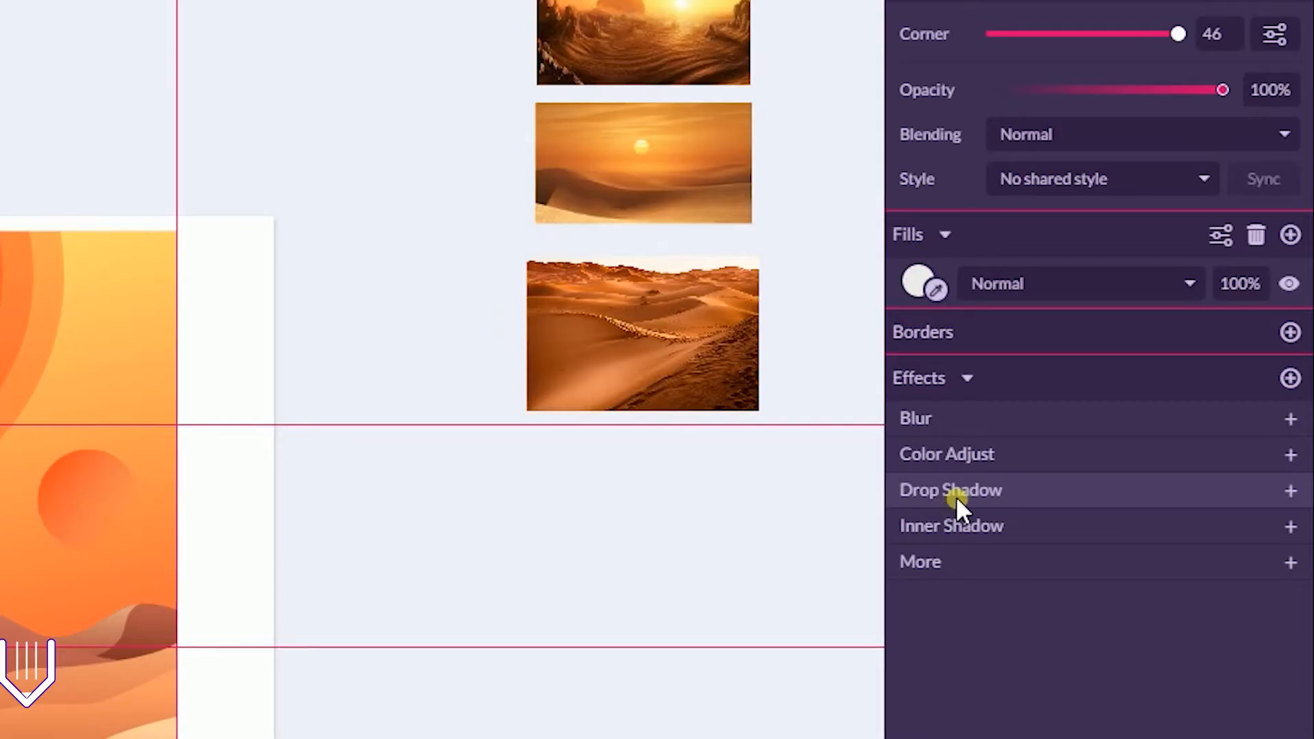
- Add a Drop Shadow effect to the rounded rectangle with a Y offset of 10 and a blur of 11
{"action": "left_click", "coordinate": [1141, 428]}
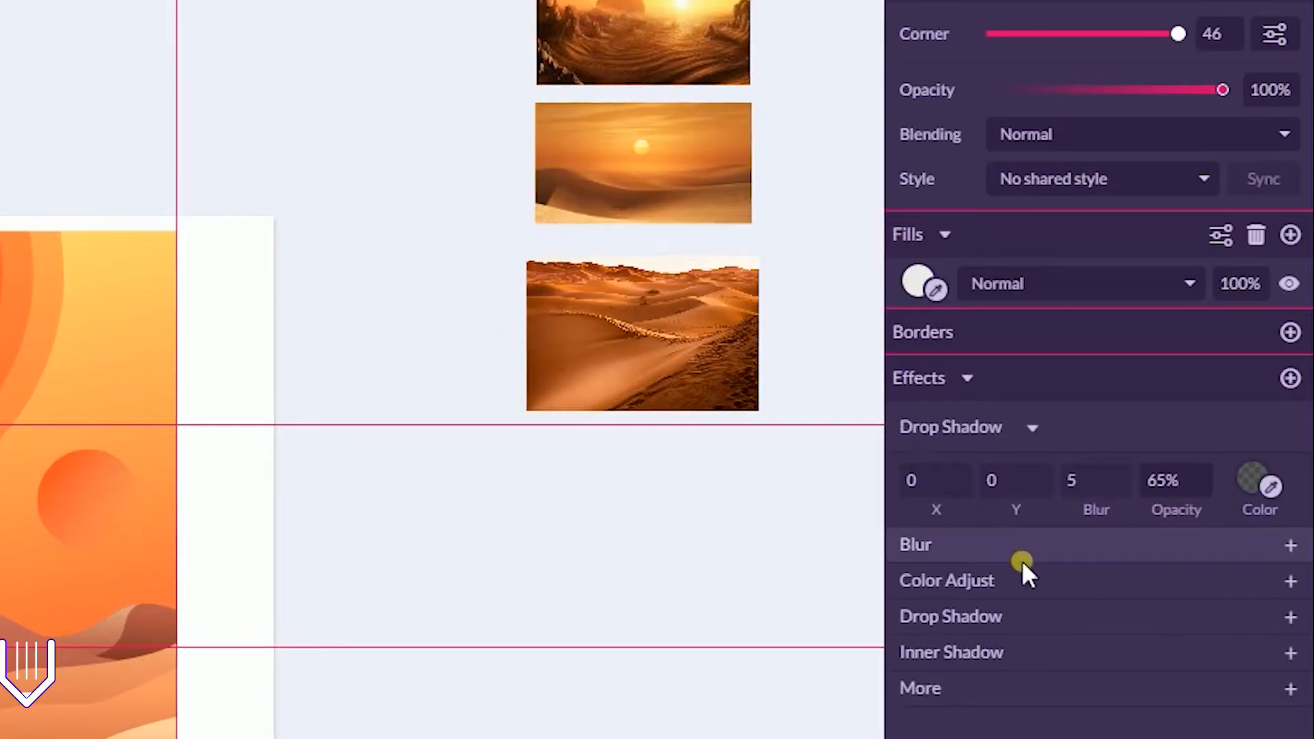
{"action": "left_click", "coordinate": [1033, 495]}
{"action": "type", "text": "1"}
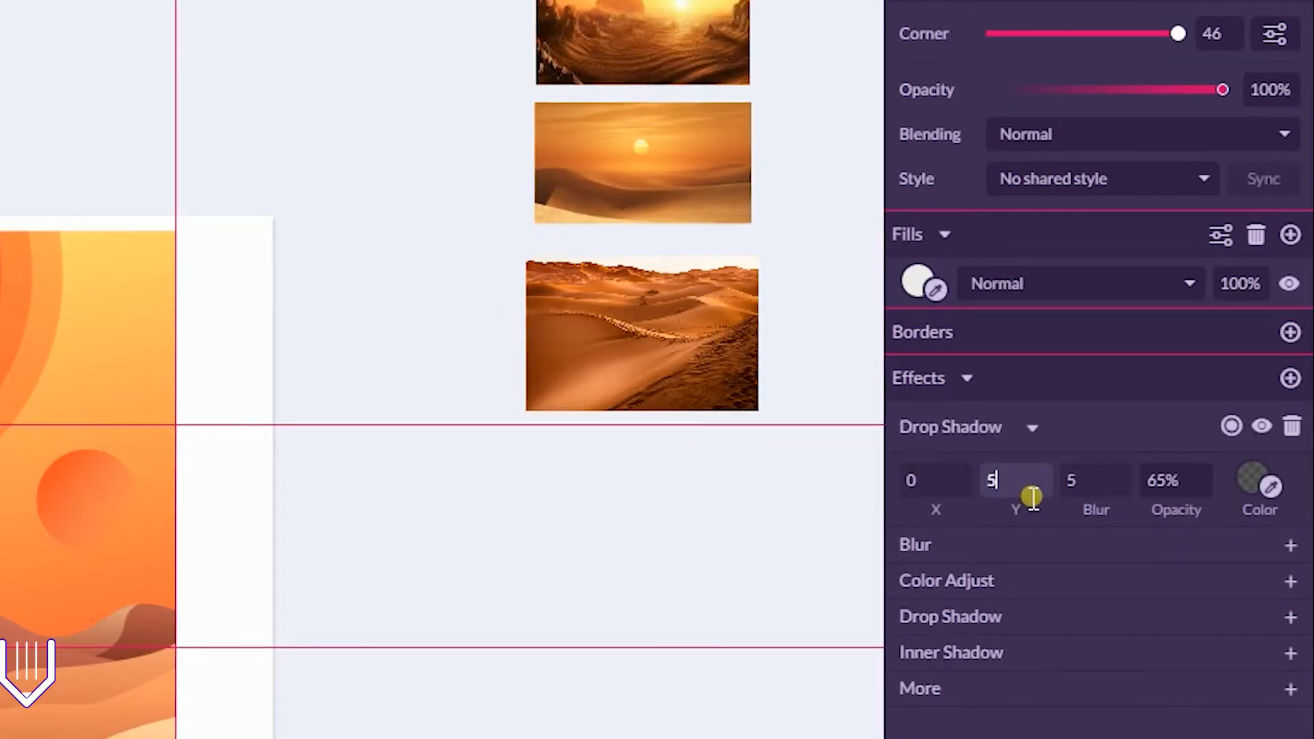
{"action": "type", "text": "0"}
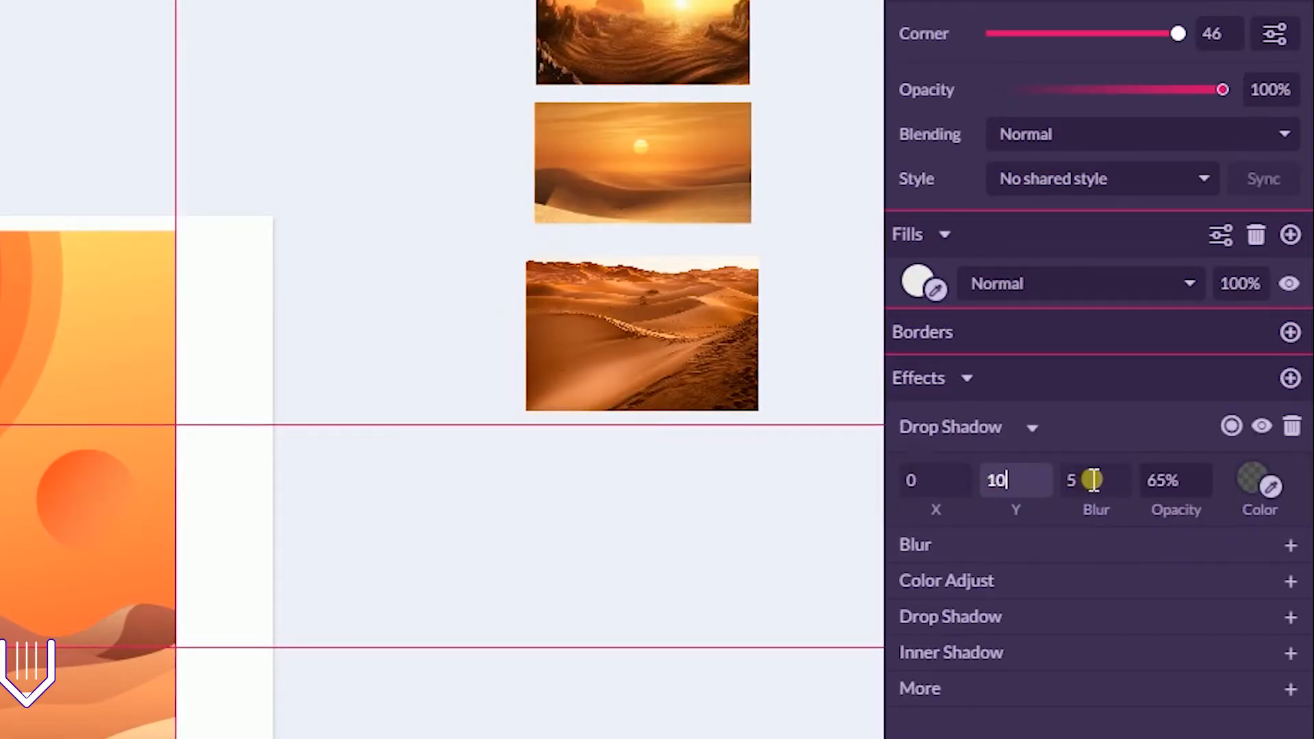
{"action": "left_click", "coordinate": [1093, 479]}
{"action": "type", "text": "6"}
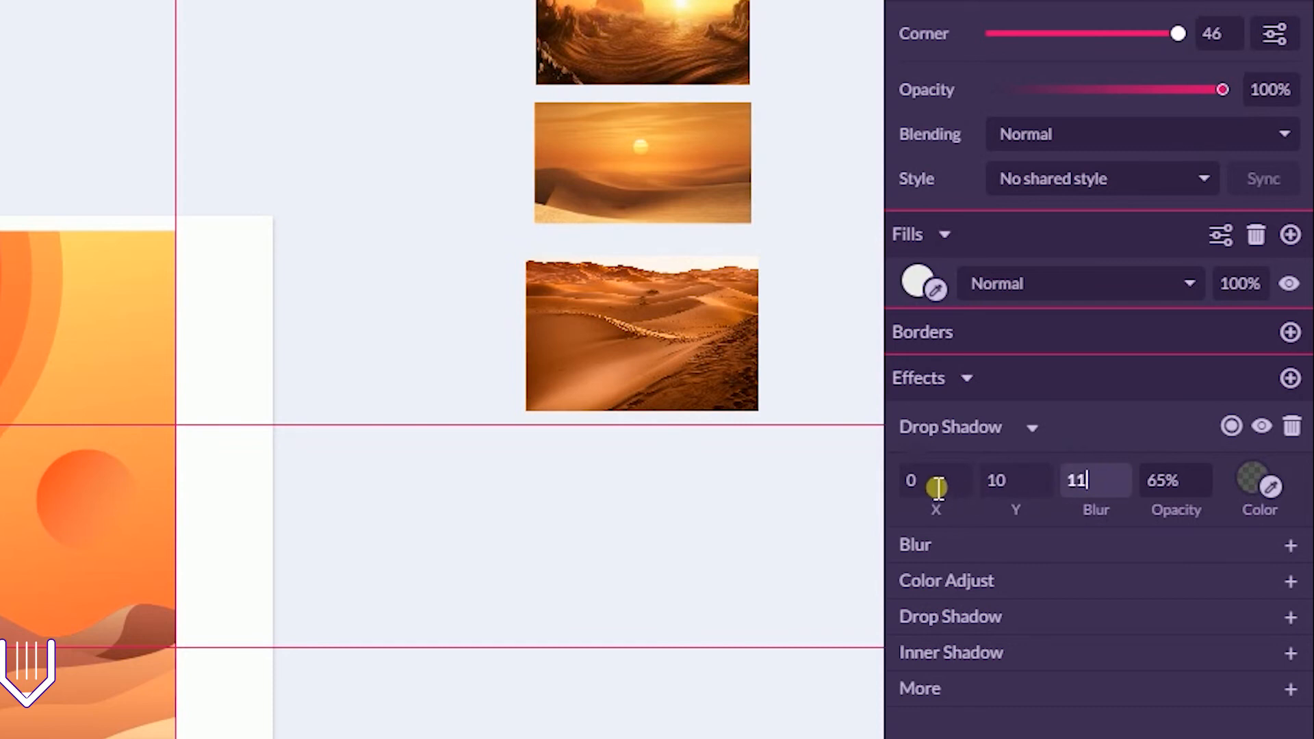
- Set the rounded rectangle's drop shadow offsets to X 6 and Y 3
{"action": "left_click", "coordinate": [936, 493]}
{"action": "type", "text": "1"}
{"action": "key", "text": "BackSpace"}
{"action": "type", "text": "6"}
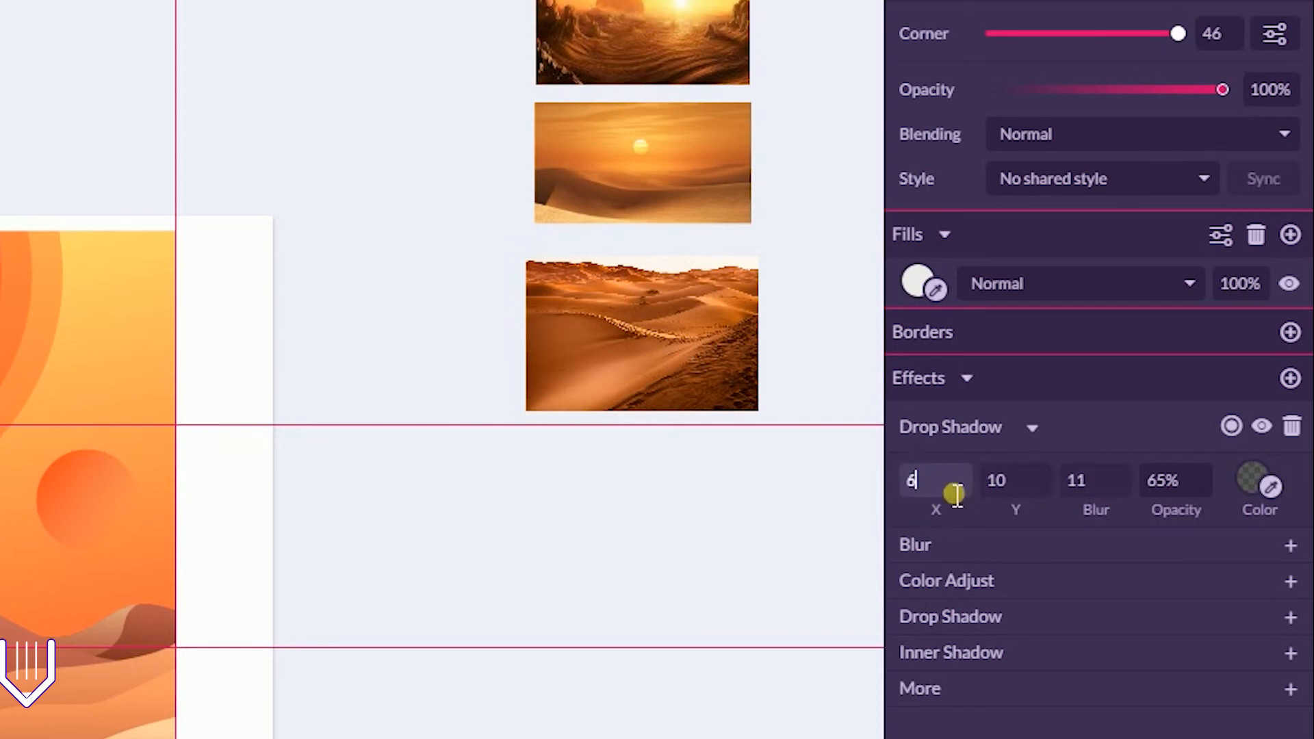
{"action": "left_click", "coordinate": [1021, 494]}
{"action": "type", "text": "8"}
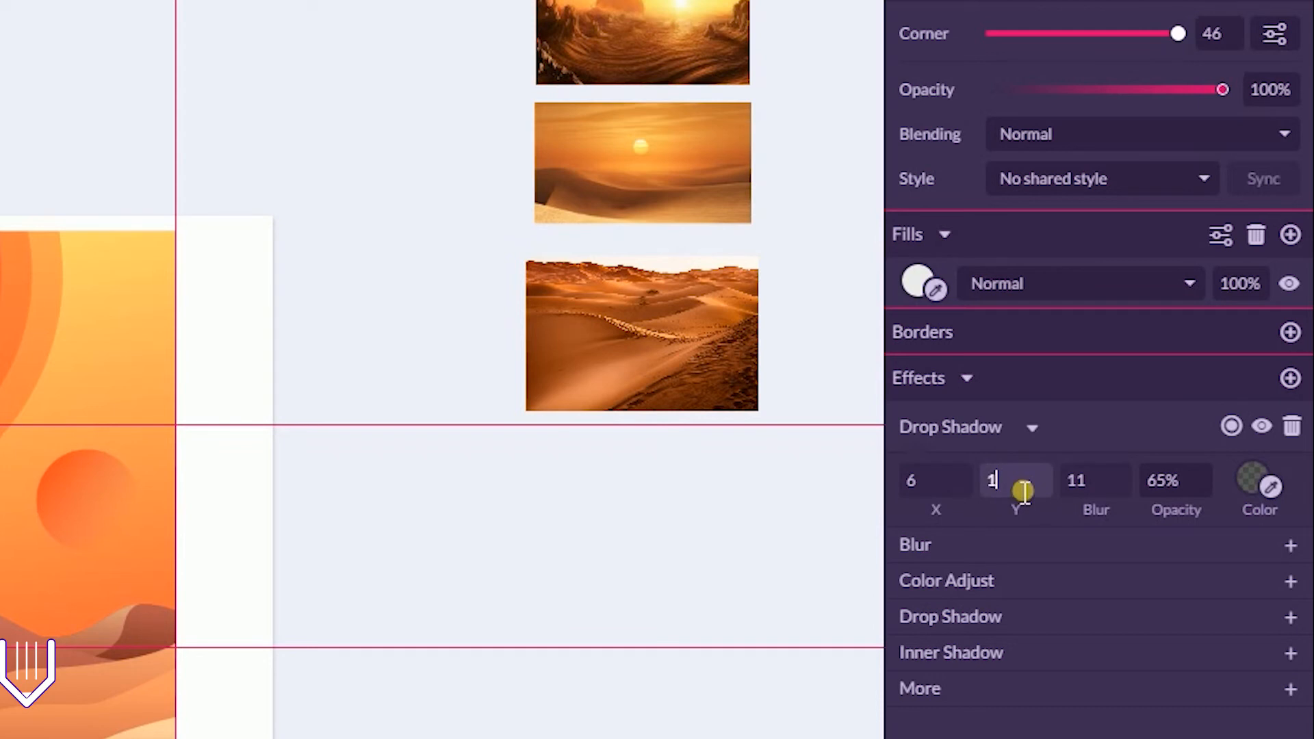
- Set the rounded rectangle's drop shadow blur to 14 and its opacity to 44%
{"action": "left_click", "coordinate": [1095, 490]}
{"action": "scroll", "coordinate": [1096, 491], "scroll_direction": "up", "scroll_amount": 3}
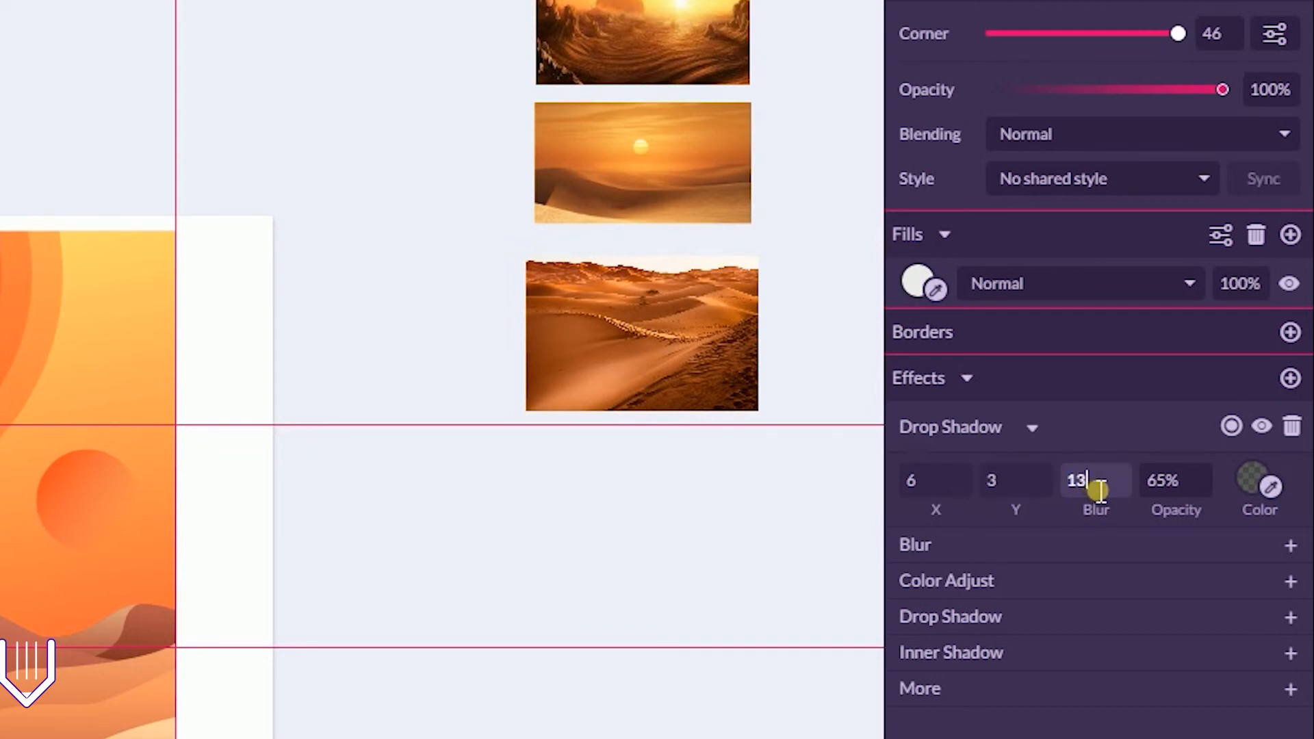
{"action": "left_click", "coordinate": [1174, 489]}
{"action": "scroll", "coordinate": [1174, 488], "scroll_direction": "down", "scroll_amount": 1}
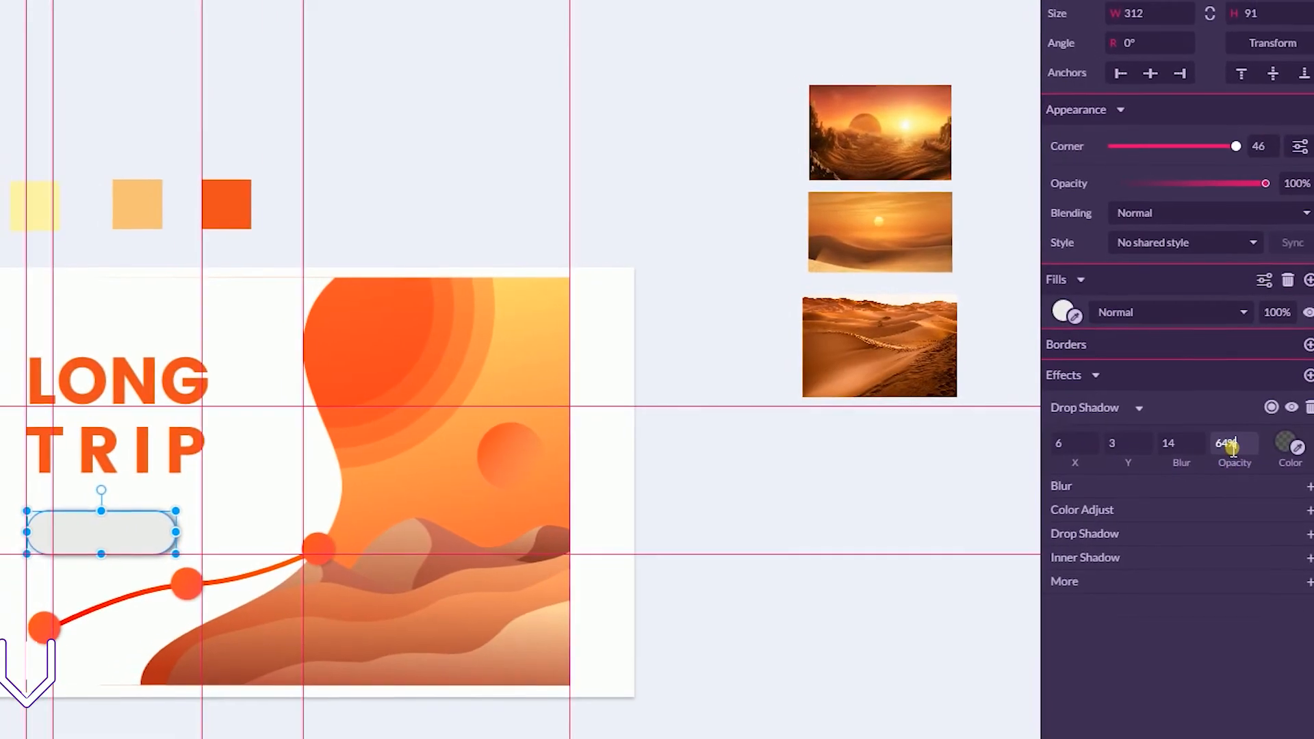
{"action": "left_click_drag", "start_coordinate": [1234, 449], "coordinate": [1087, 447]}
{"action": "type", "text": "44"}
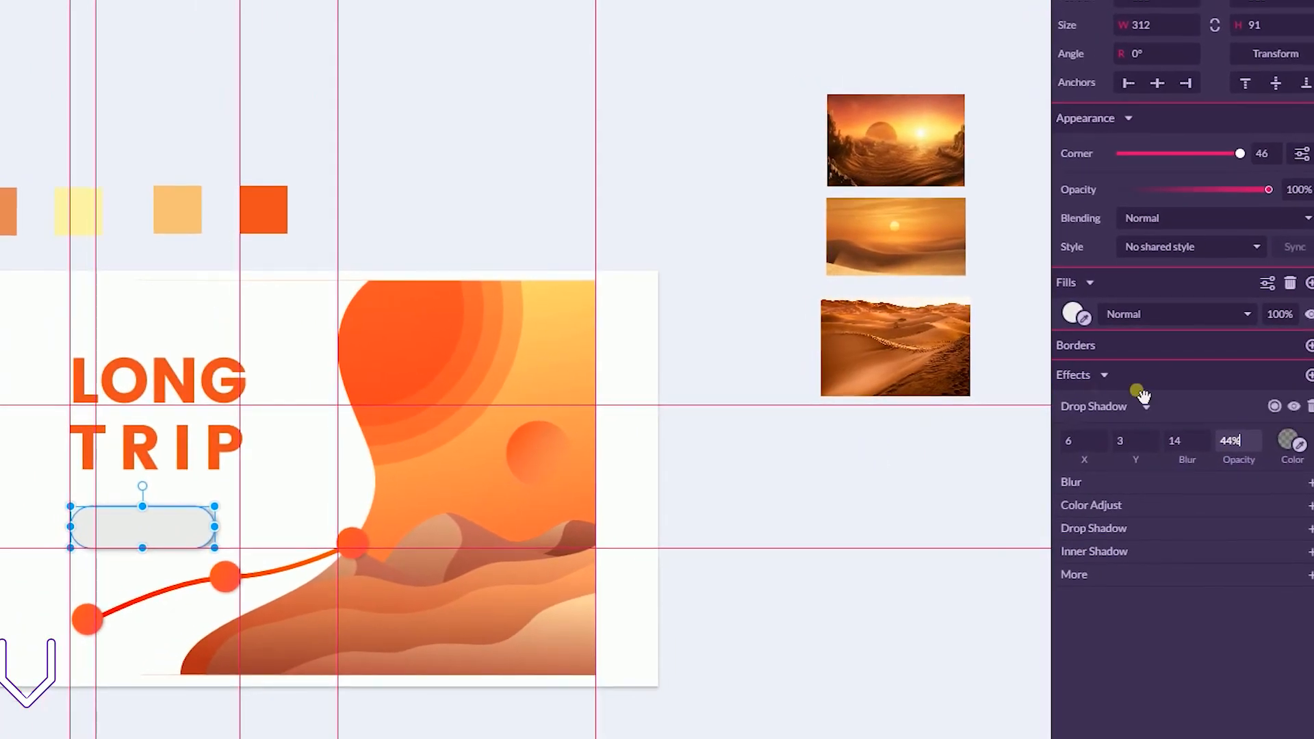
- Fill the rounded rectangle with a linear gradient from #B65242 to pale yellow #FEF7A8, stretched along its length at a slight diagonal
{"action": "left_click", "coordinate": [1060, 308]}
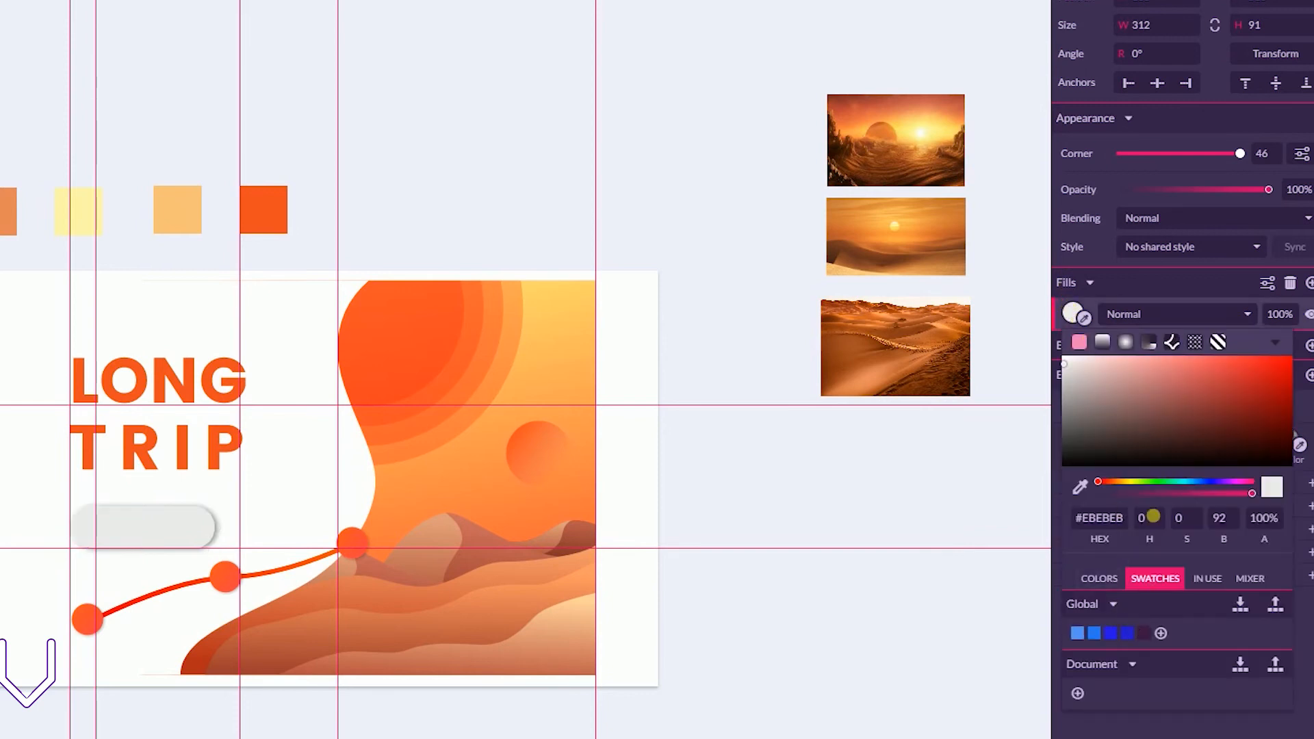
{"action": "left_click", "coordinate": [1104, 343]}
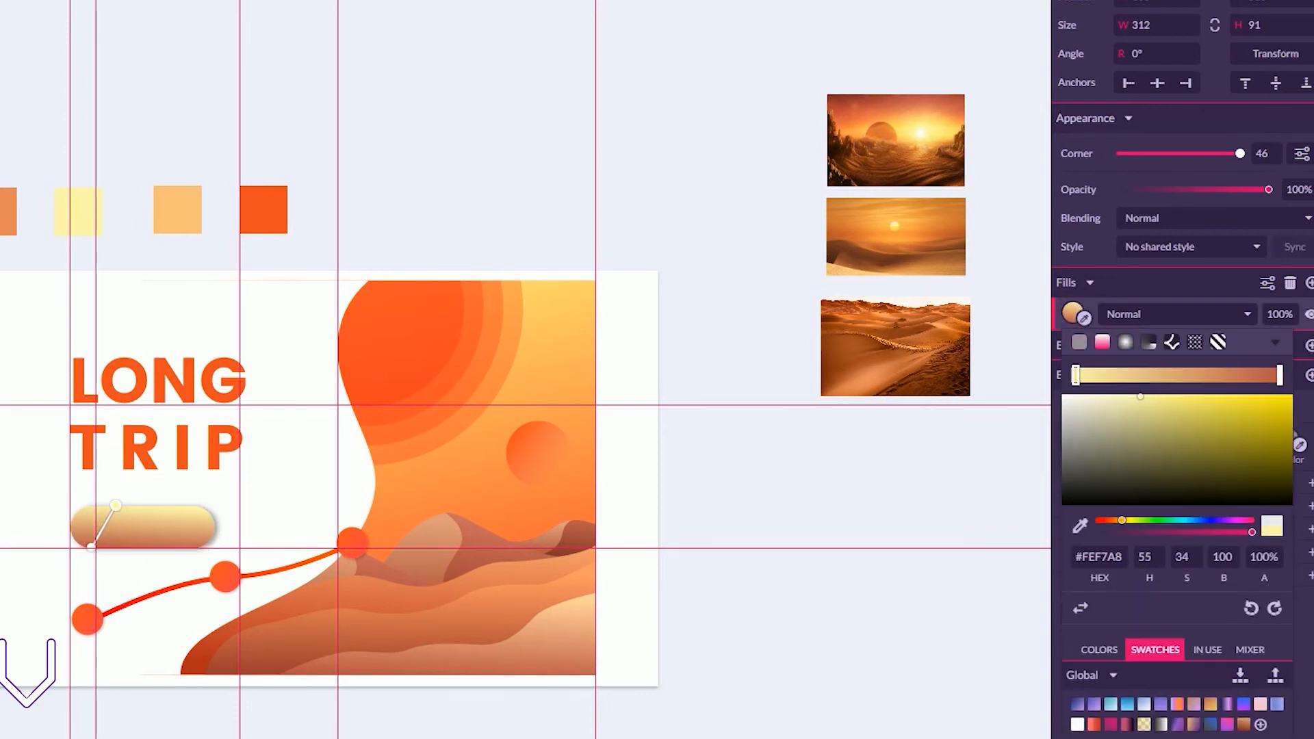
{"action": "left_click_drag", "start_coordinate": [121, 515], "coordinate": [206, 523]}
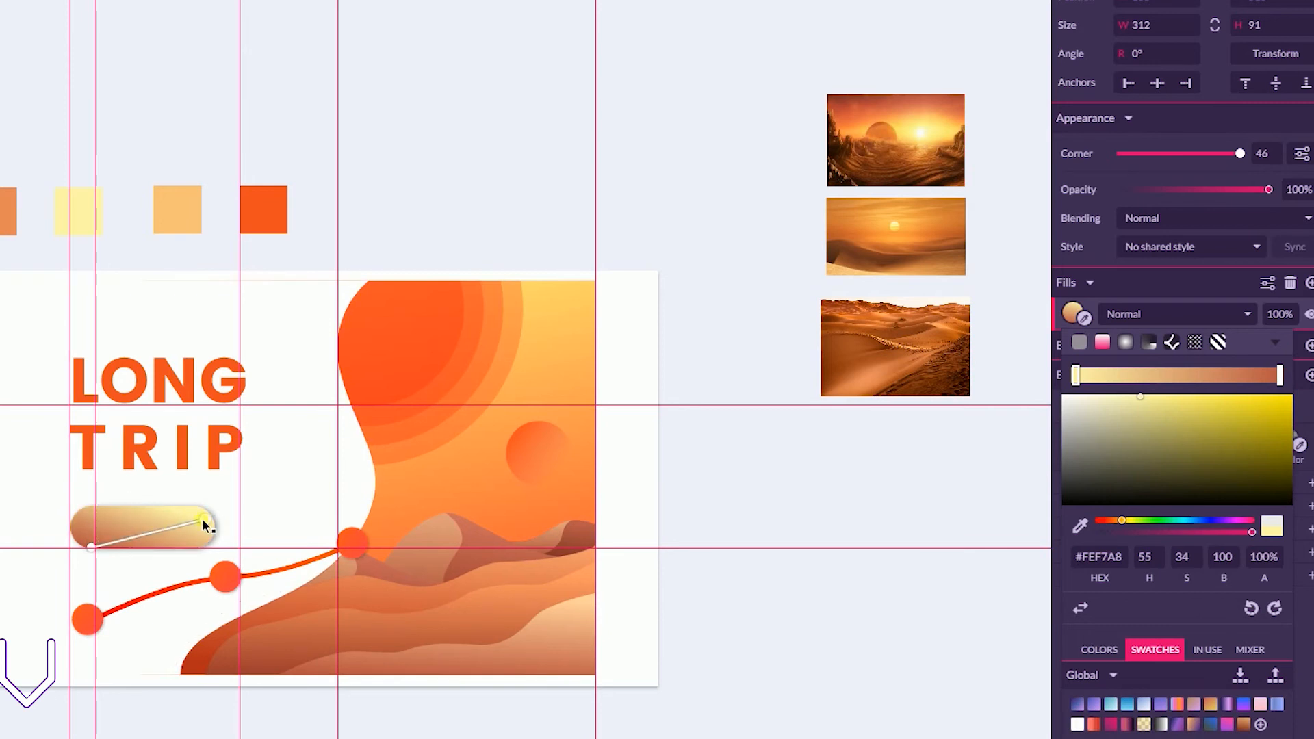
{"action": "left_click_drag", "start_coordinate": [91, 547], "coordinate": [82, 542]}
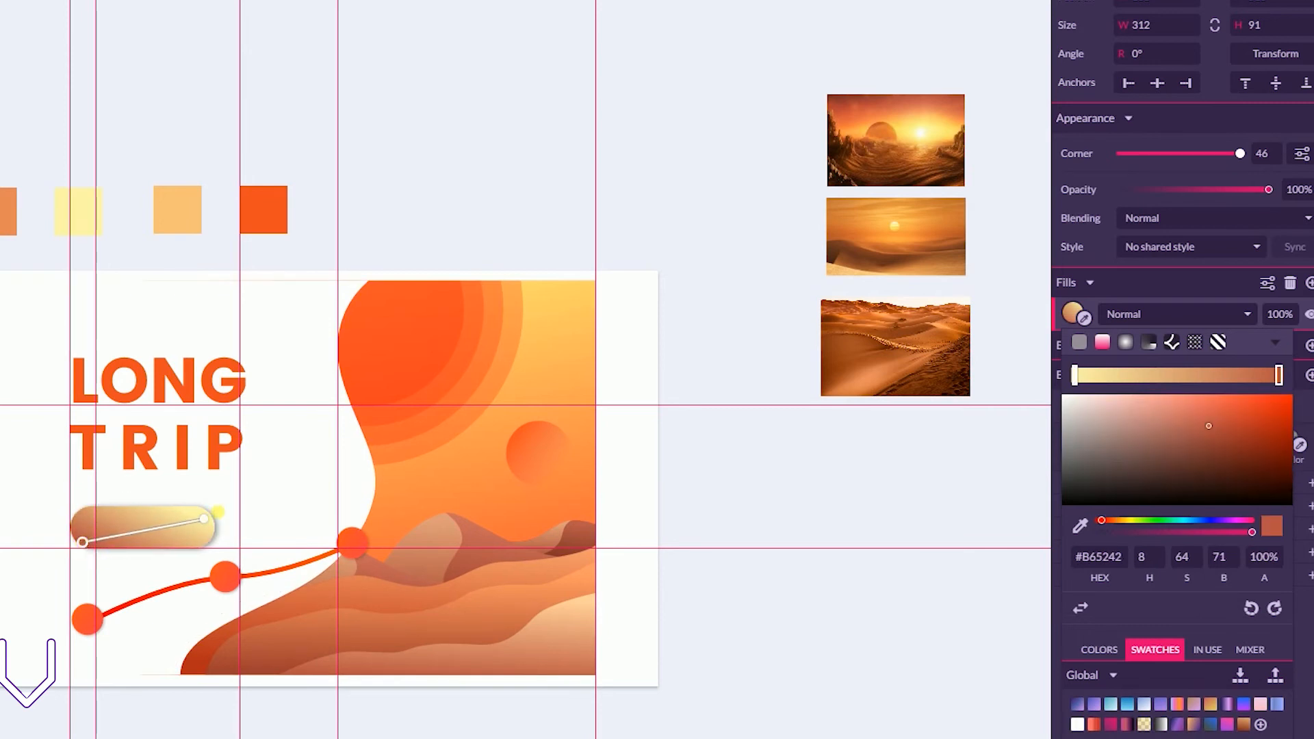
{"action": "left_click_drag", "start_coordinate": [203, 525], "coordinate": [199, 513]}
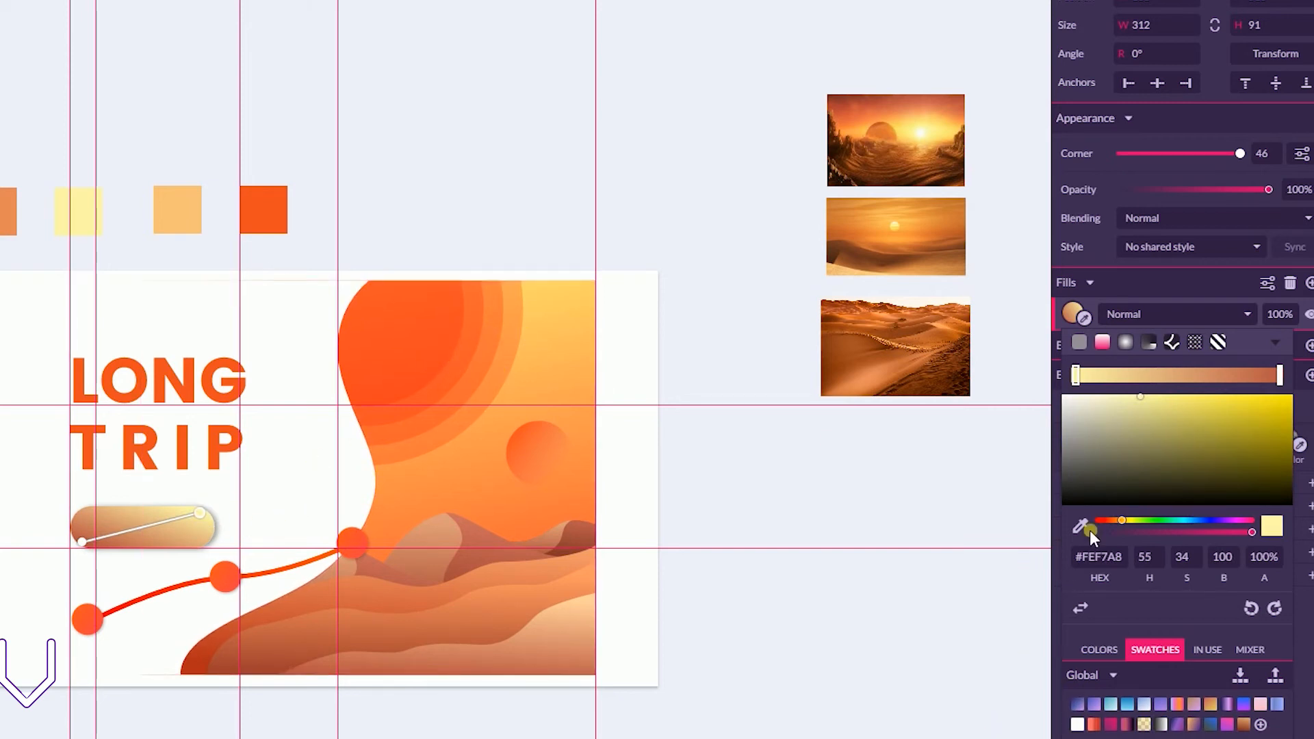
- Shift the gradient's pale yellow stop to orange and align the rounded rectangle with the title's left guide at X 166
{"action": "left_click_drag", "start_coordinate": [1119, 519], "coordinate": [1104, 518]}
{"action": "mouse_move", "coordinate": [1153, 427]}
{"action": "left_mouse_down"}
{"action": "mouse_move", "coordinate": [1247, 398]}
{"action": "mouse_move", "coordinate": [1226, 400]}
{"action": "mouse_move", "coordinate": [1238, 409]}
{"action": "mouse_move", "coordinate": [1188, 440]}
{"action": "mouse_move", "coordinate": [1174, 430]}
{"action": "left_mouse_up"}
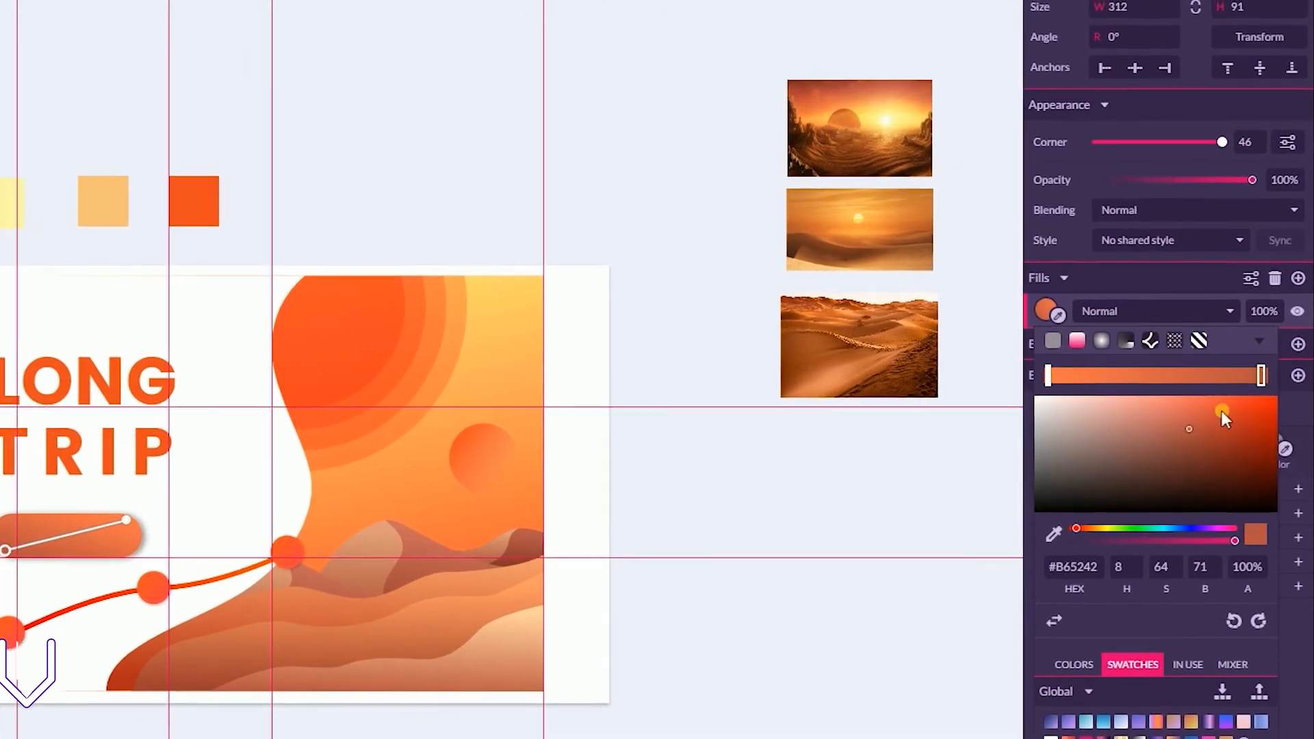
{"action": "left_click", "coordinate": [766, 489]}
{"action": "left_click", "coordinate": [59, 540]}
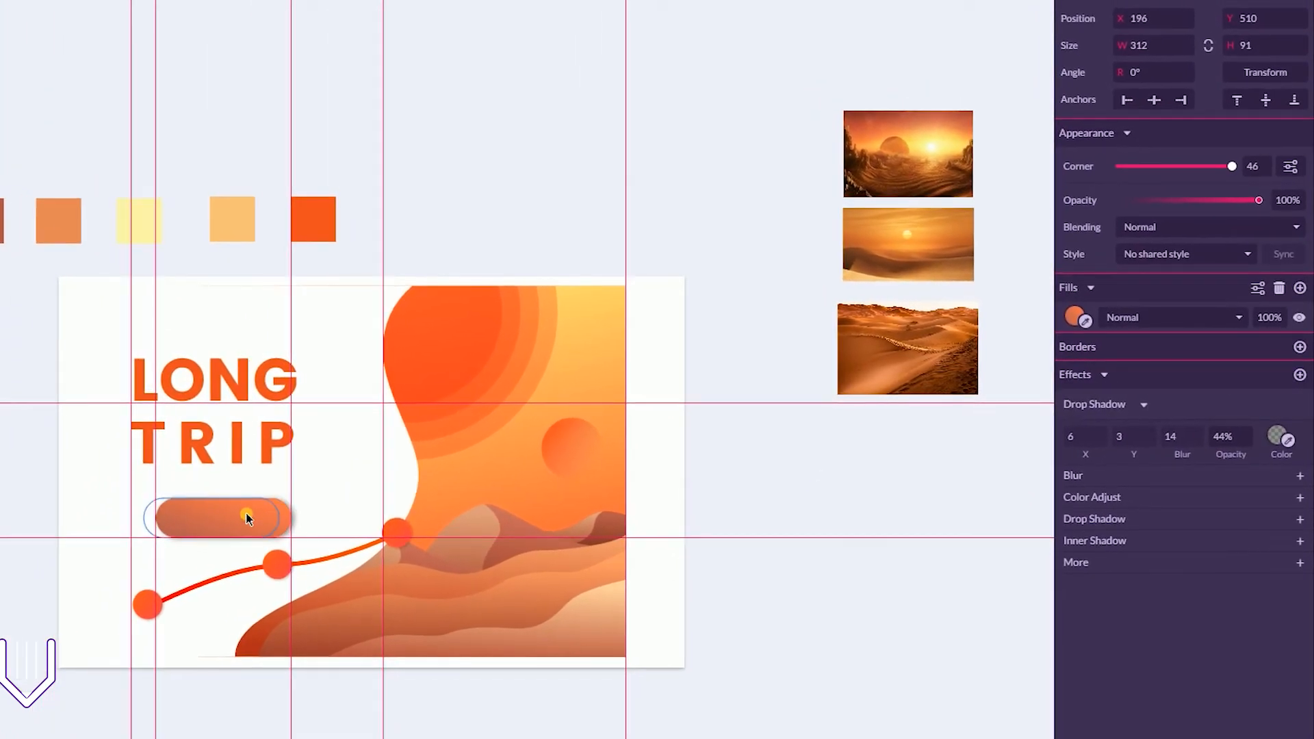
{"action": "left_click", "coordinate": [635, 181]}
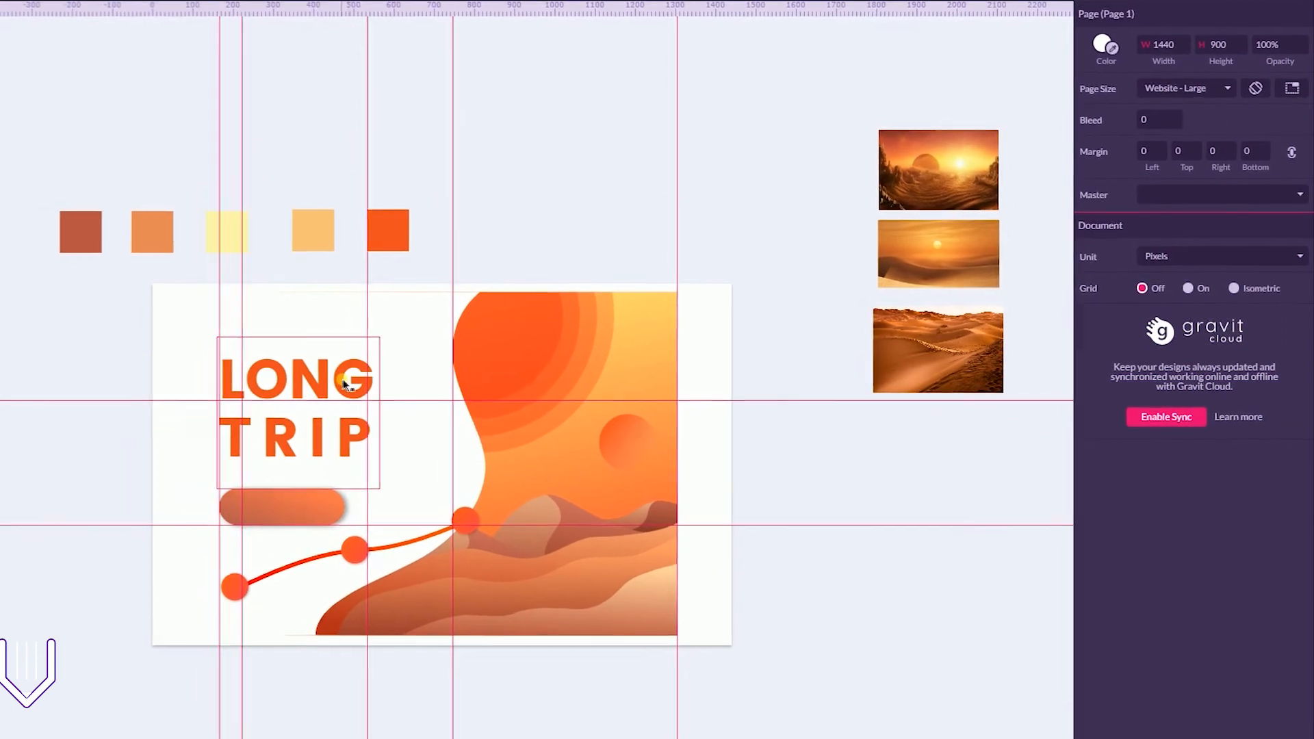
- Set the LONG TRIP text's font size to 132
{"action": "left_click", "coordinate": [332, 380]}
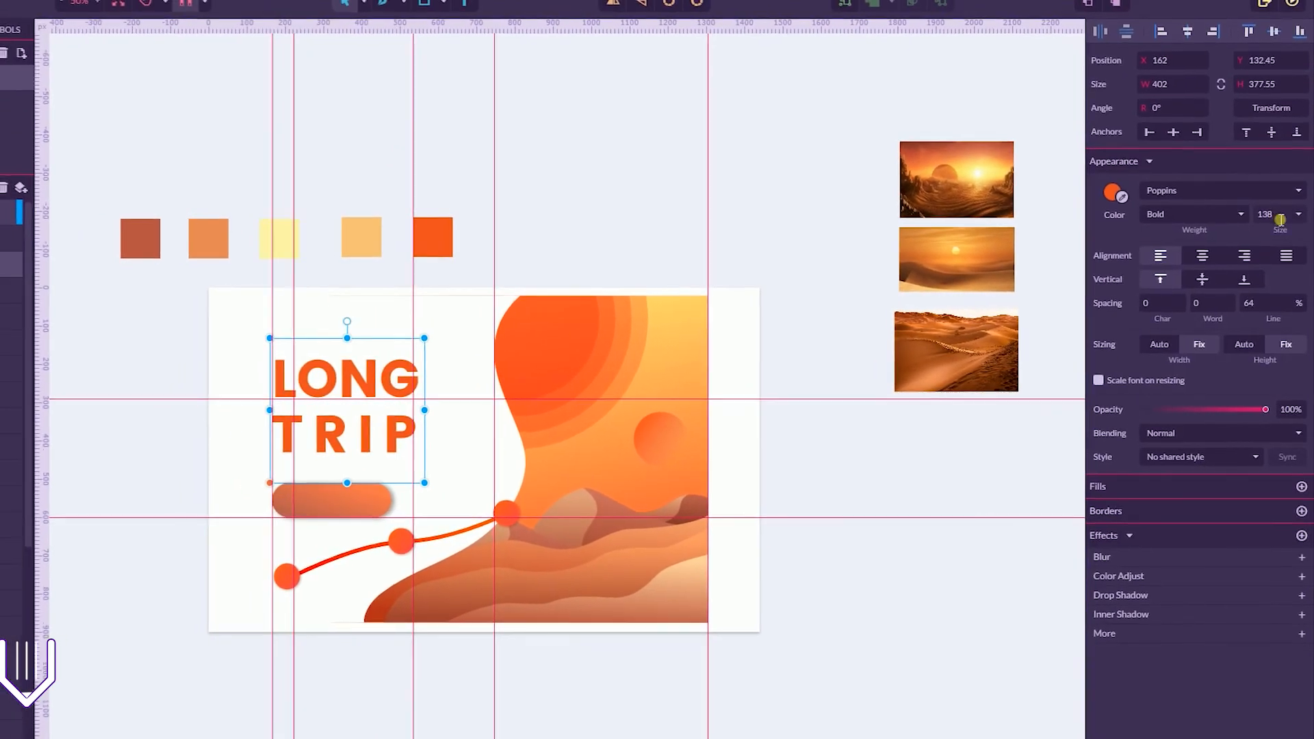
{"action": "left_click", "coordinate": [1279, 219]}
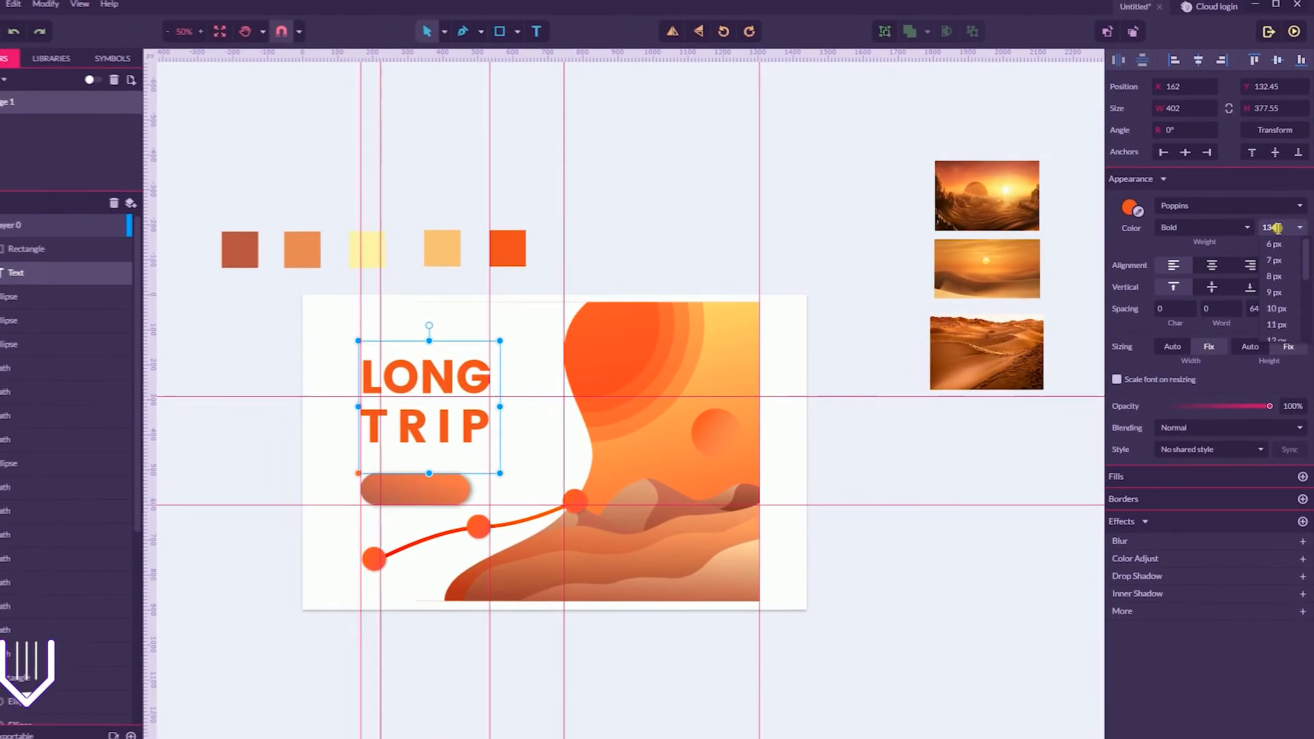
{"action": "key", "text": "Up"}
{"action": "key", "text": "Up"}
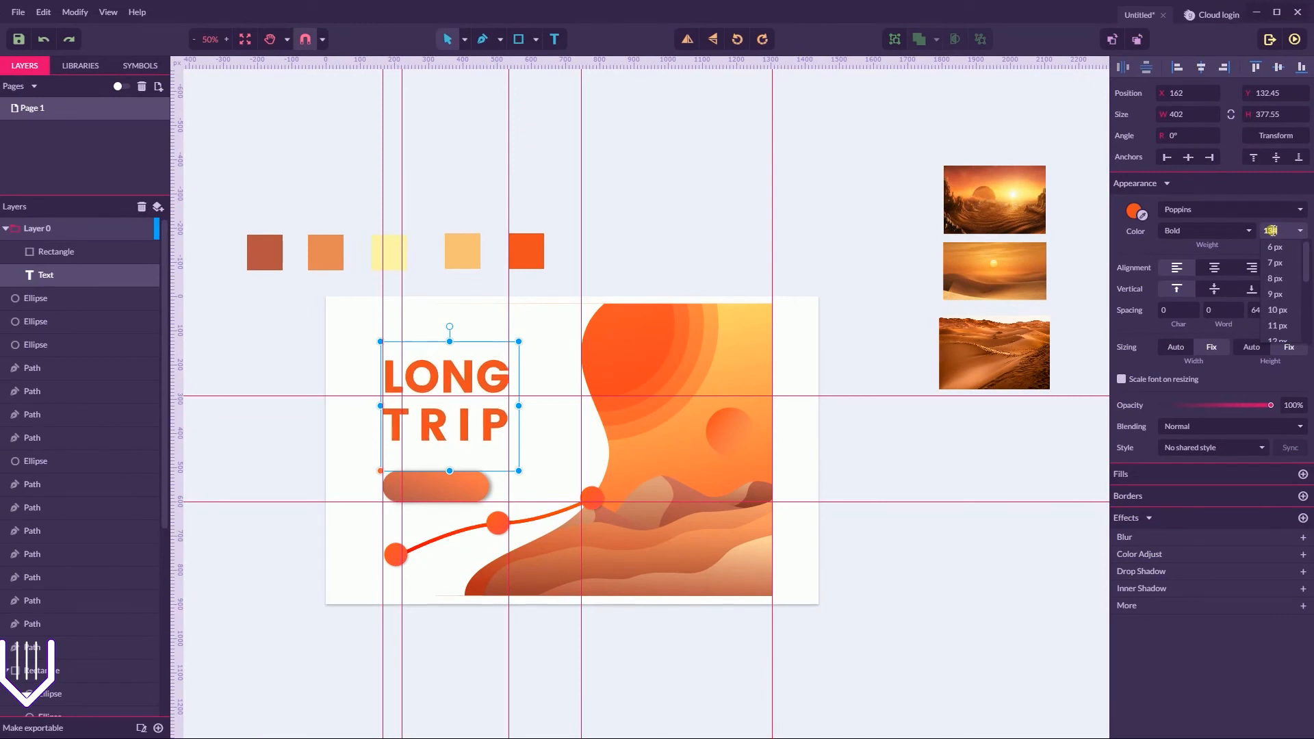
{"action": "left_click", "coordinate": [794, 239]}
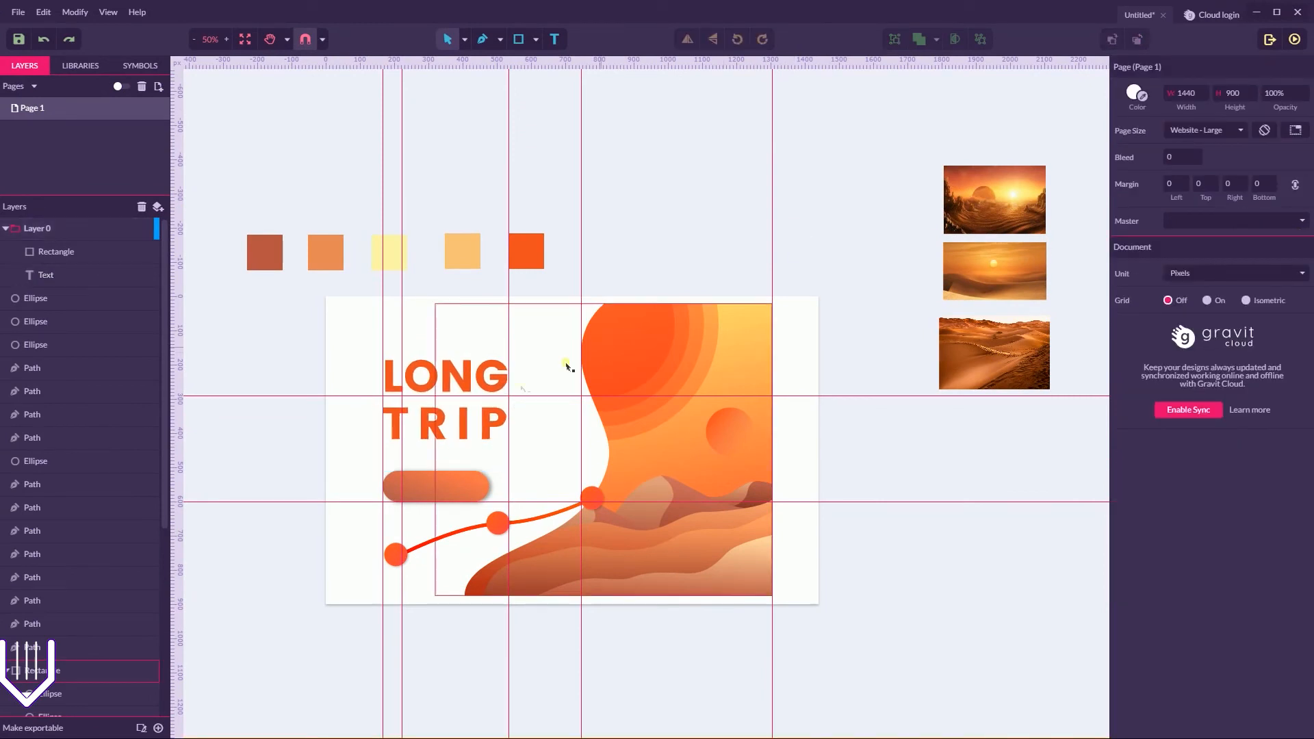
- Recolour the rounded rectangle's gradient to run from a saturated red-orange to yellow-orange #FFC549
{"action": "left_click", "coordinate": [439, 486]}
{"action": "left_click", "coordinate": [1123, 328]}
{"action": "left_click", "coordinate": [1278, 372]}
{"action": "left_click_drag", "start_coordinate": [1256, 406], "coordinate": [1277, 397]}
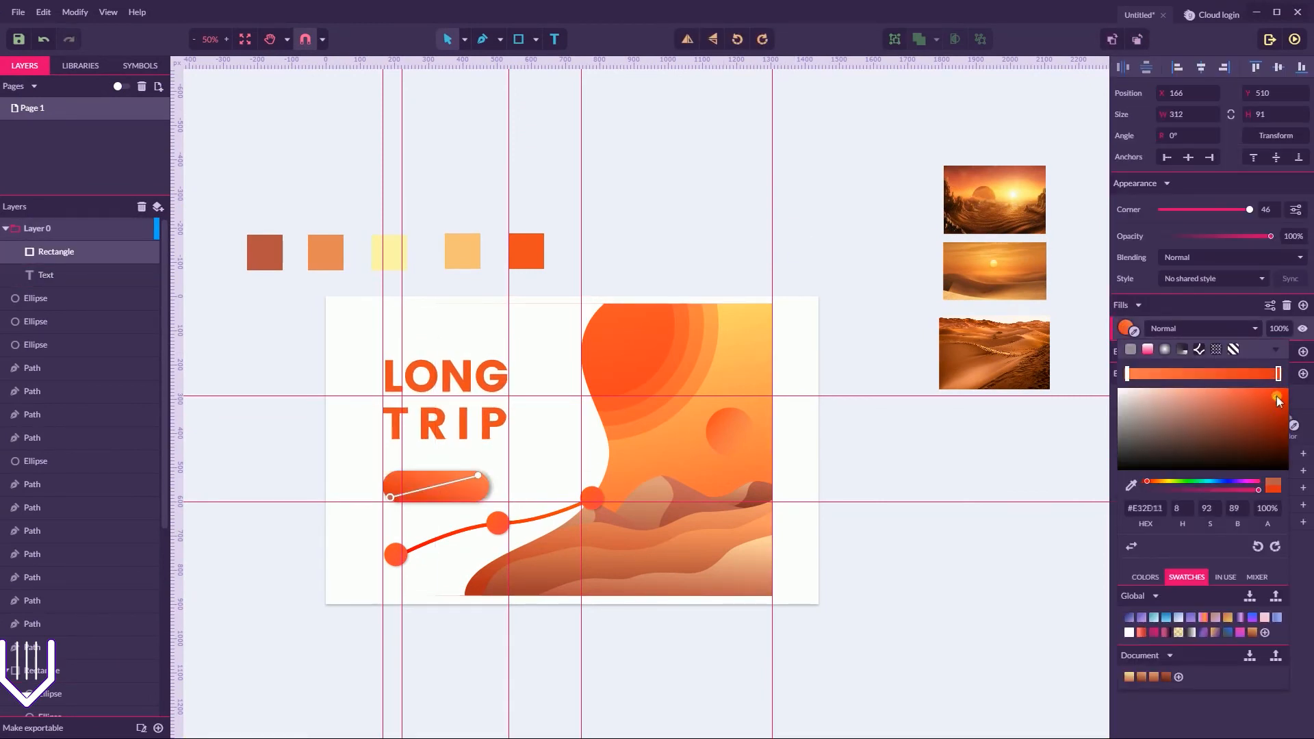
{"action": "left_click", "coordinate": [479, 475]}
{"action": "left_click_drag", "start_coordinate": [1149, 481], "coordinate": [1158, 481]}
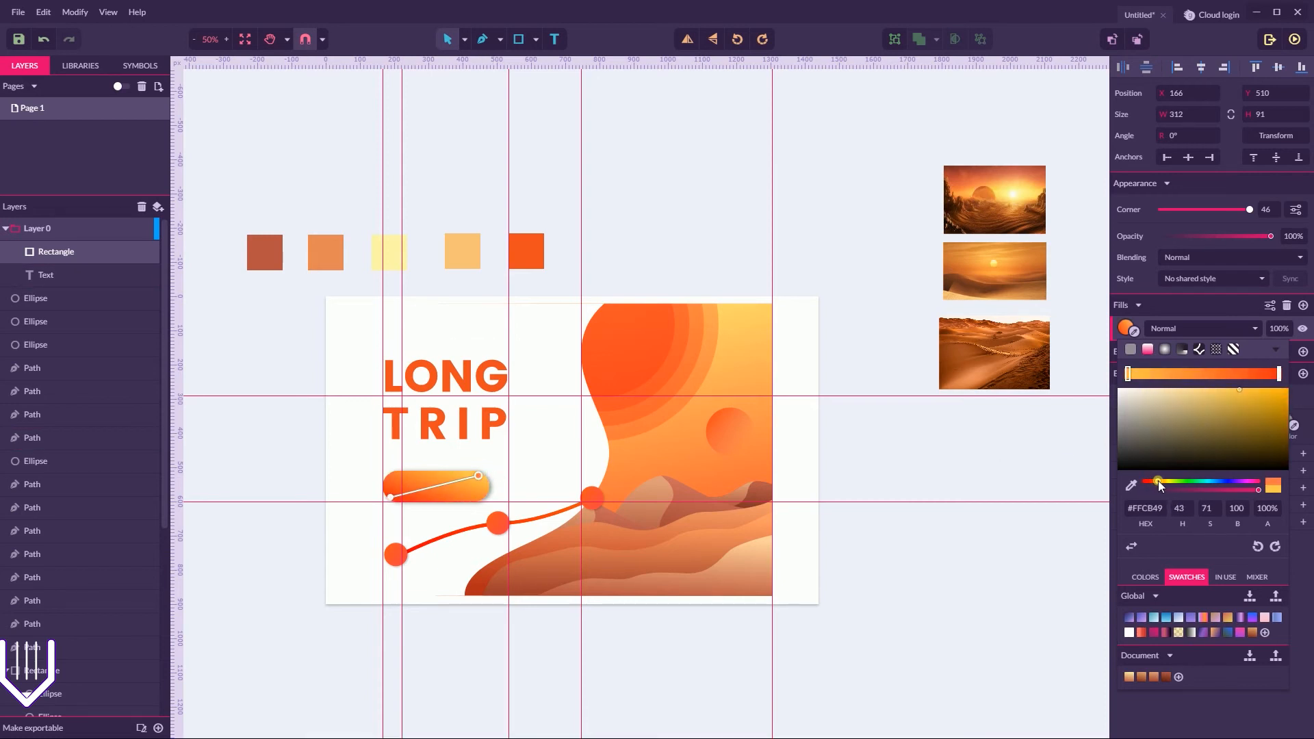
{"action": "left_click", "coordinate": [979, 500]}
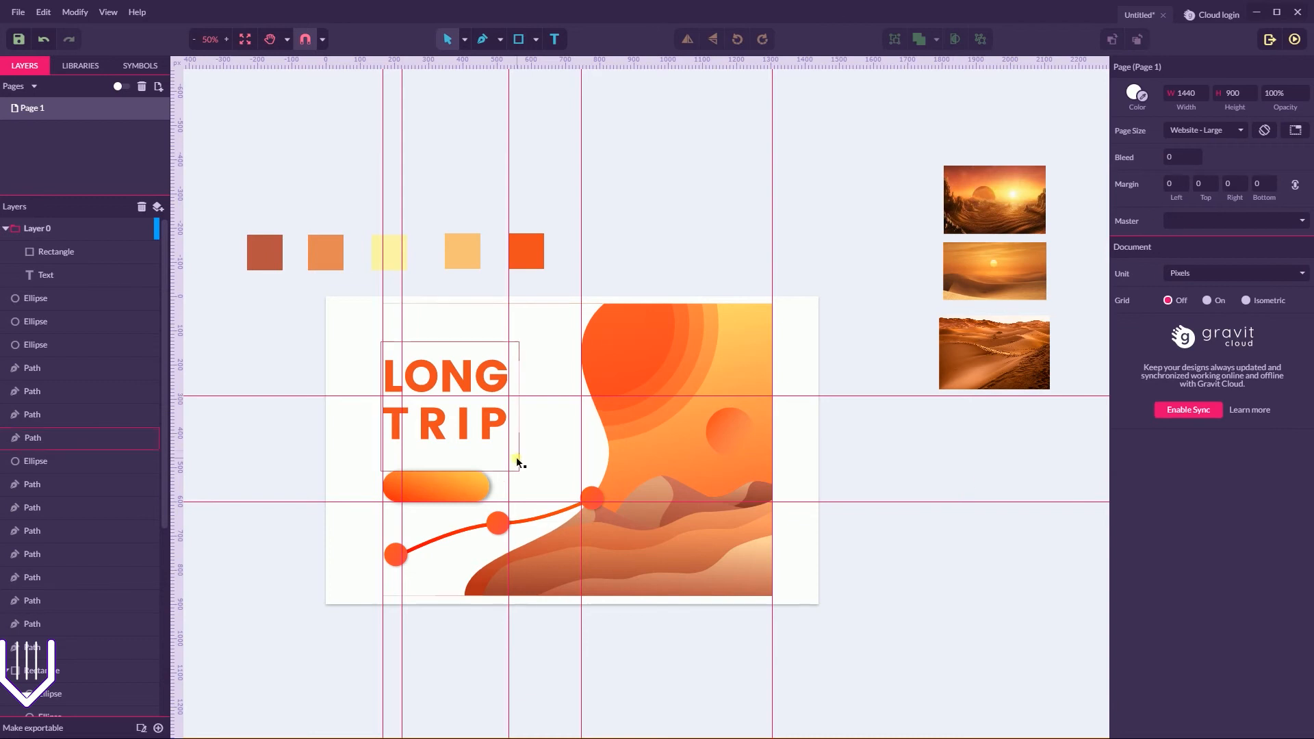
- Fill the LONG TRIP text with the rounded rectangle's red-orange to yellow-orange gradient from the document swatches and stretch it across the letters
{"action": "left_click", "coordinate": [445, 486]}
{"action": "left_click", "coordinate": [1124, 329]}
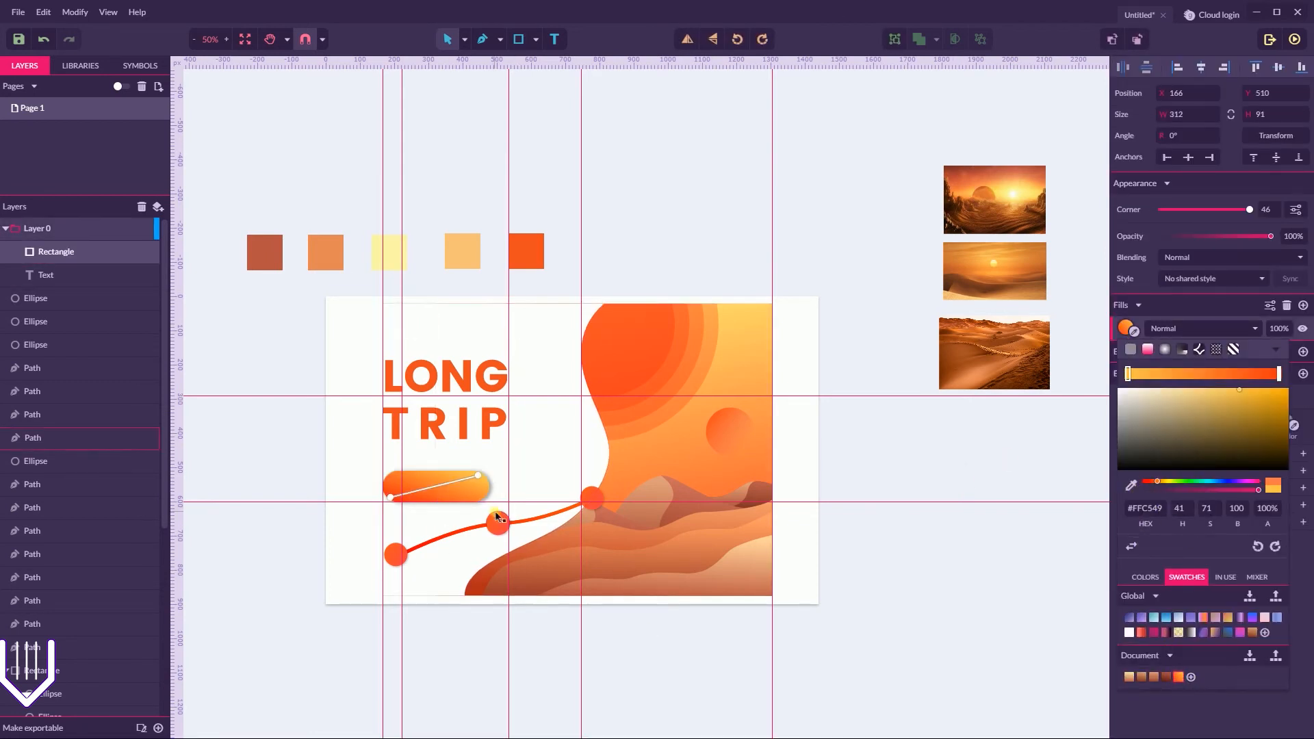
{"action": "left_click", "coordinate": [465, 418]}
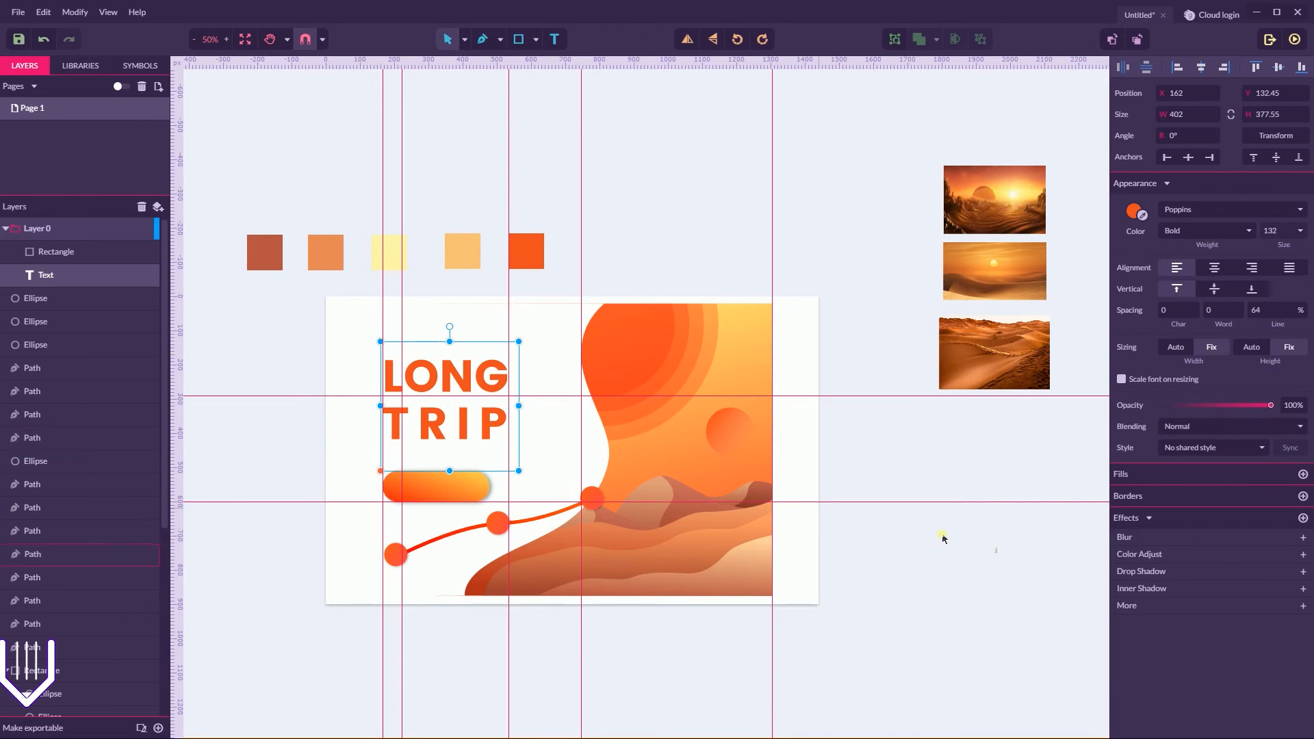
{"action": "left_click", "coordinate": [1133, 209]}
{"action": "left_click", "coordinate": [1310, 426]}
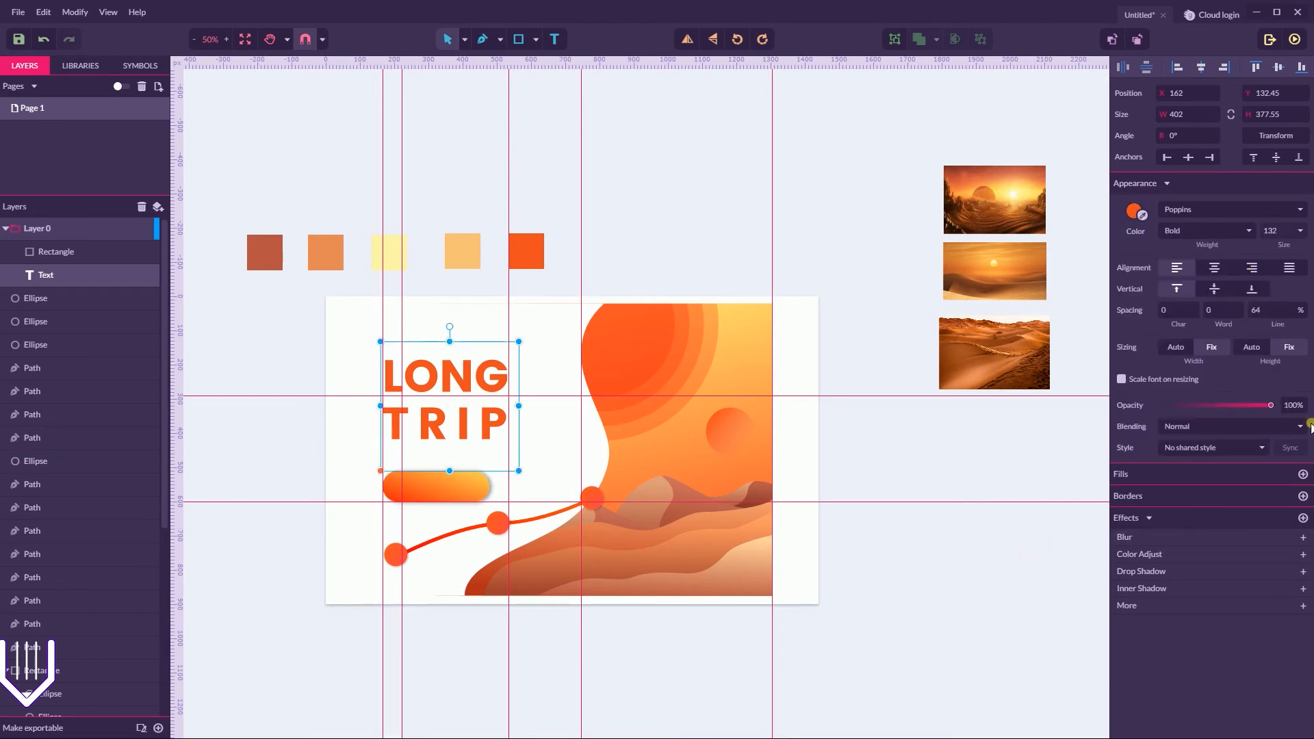
{"action": "left_click", "coordinate": [1303, 474]}
{"action": "left_click", "coordinate": [1127, 497]}
{"action": "left_click", "coordinate": [1148, 212]}
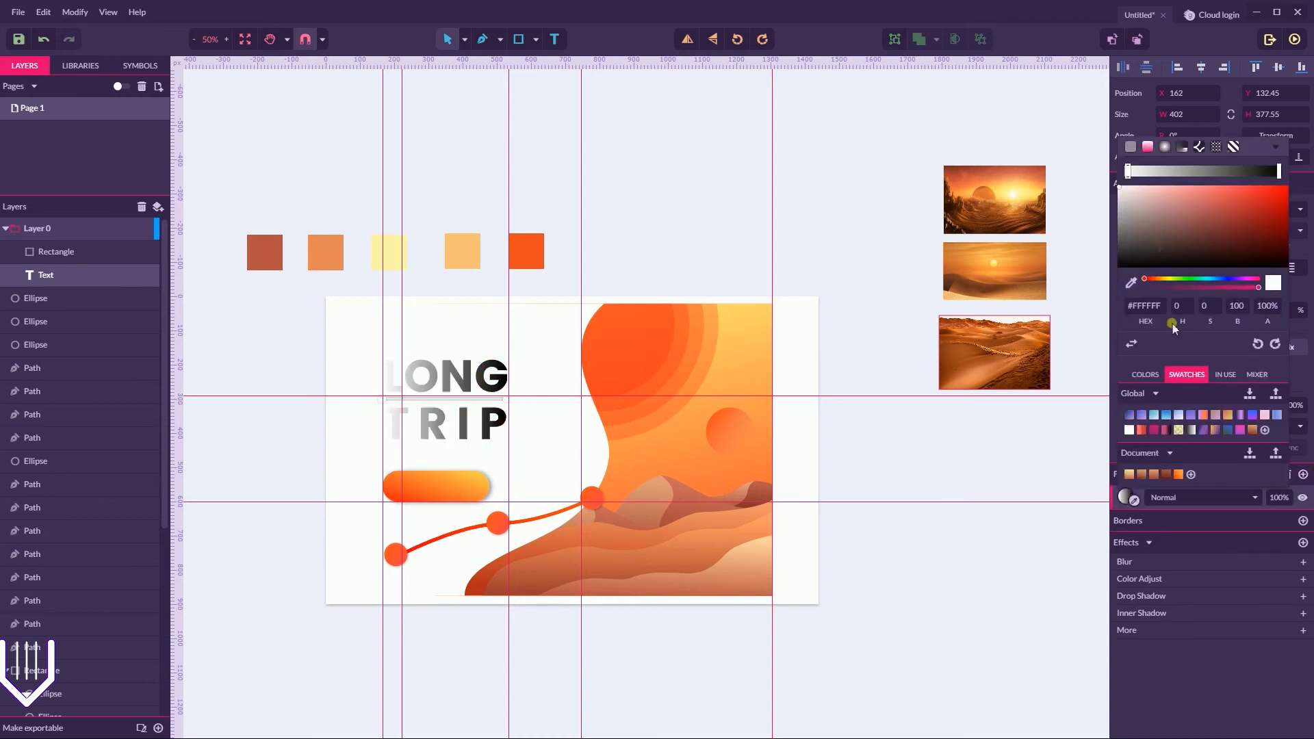
{"action": "left_click", "coordinate": [1180, 475]}
{"action": "left_click_drag", "start_coordinate": [499, 365], "coordinate": [595, 375]}
{"action": "left_click", "coordinate": [900, 446]}
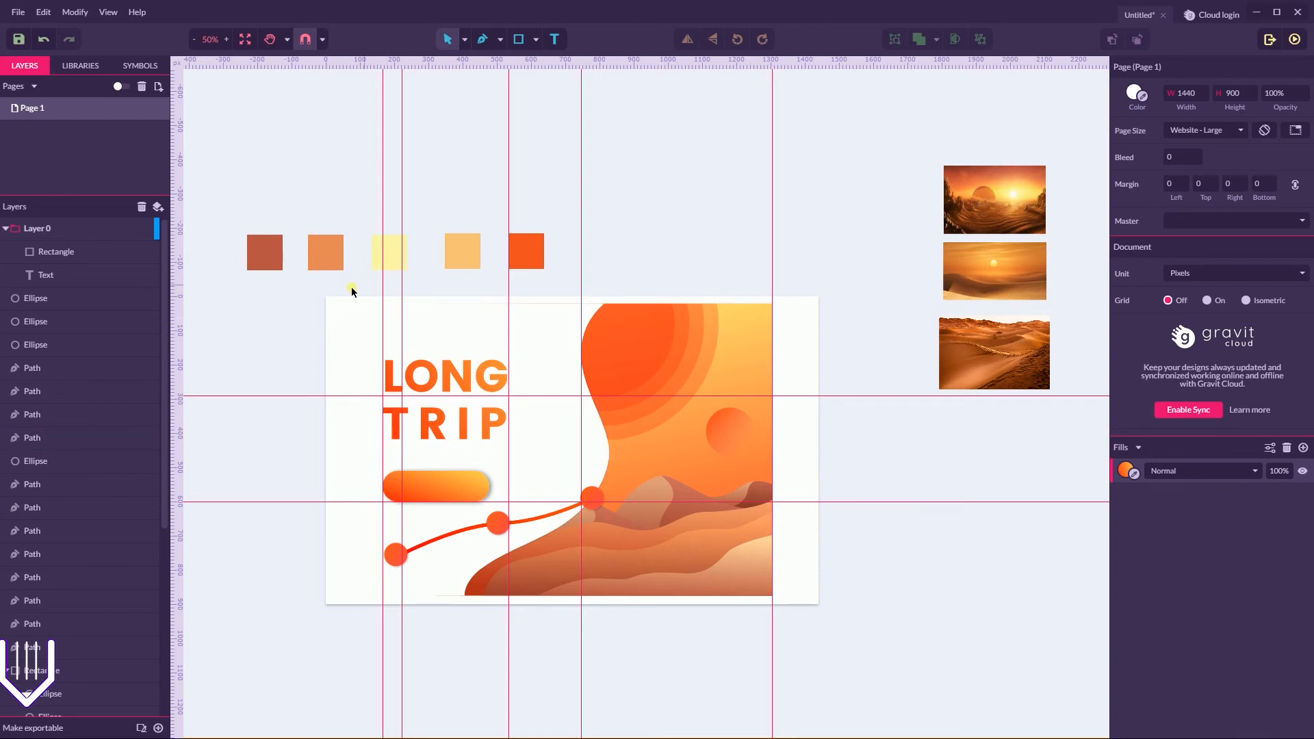
- Select the whole artwork and scale it proportionally until it fills the page's full height
{"action": "left_click_drag", "start_coordinate": [308, 284], "coordinate": [856, 675]}
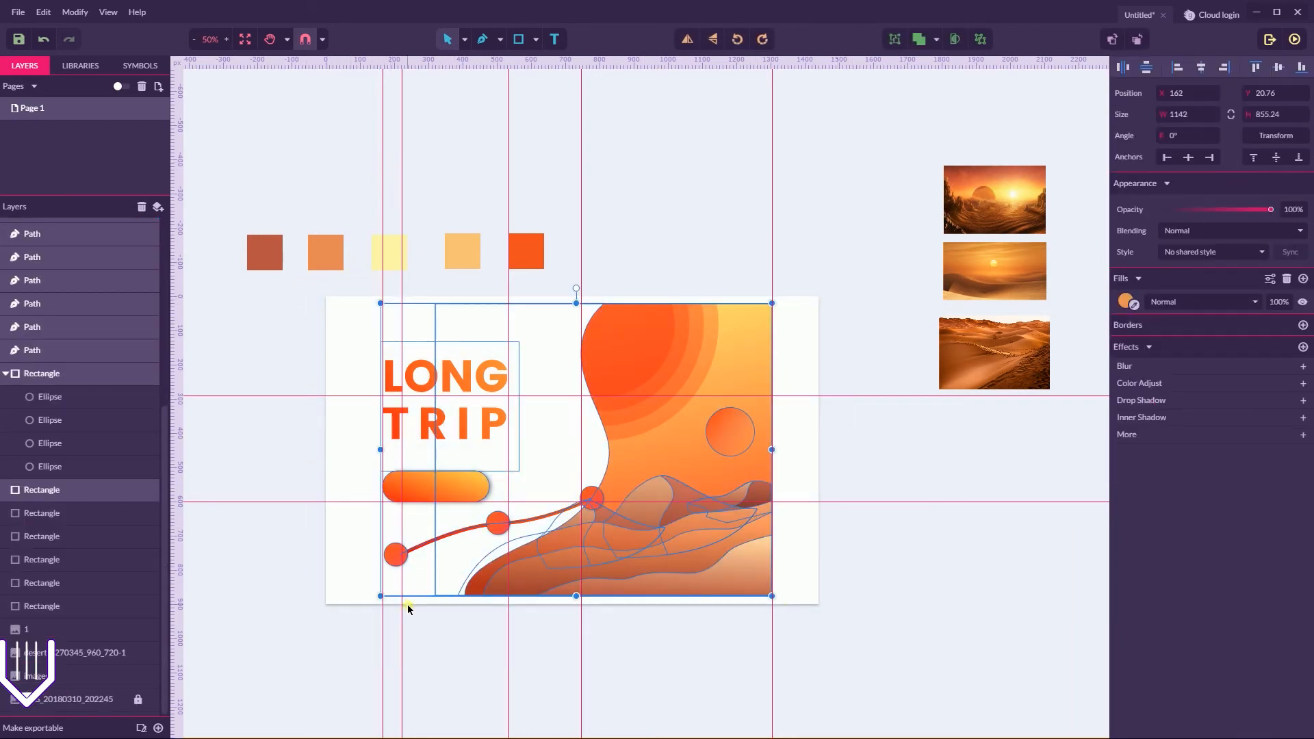
{"action": "left_click_drag", "start_coordinate": [381, 597], "coordinate": [370, 603]}
{"action": "left_click_drag", "start_coordinate": [779, 303], "coordinate": [783, 299]}
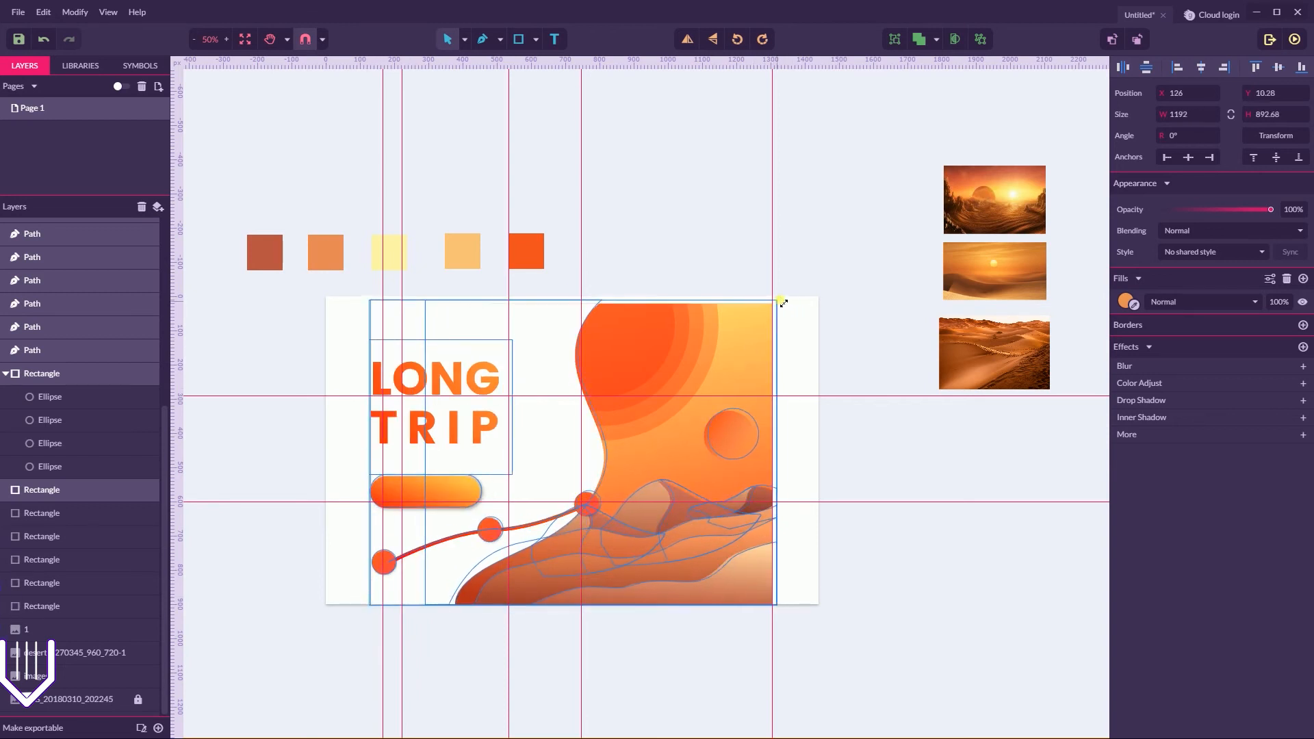
{"action": "left_click", "coordinate": [659, 228]}
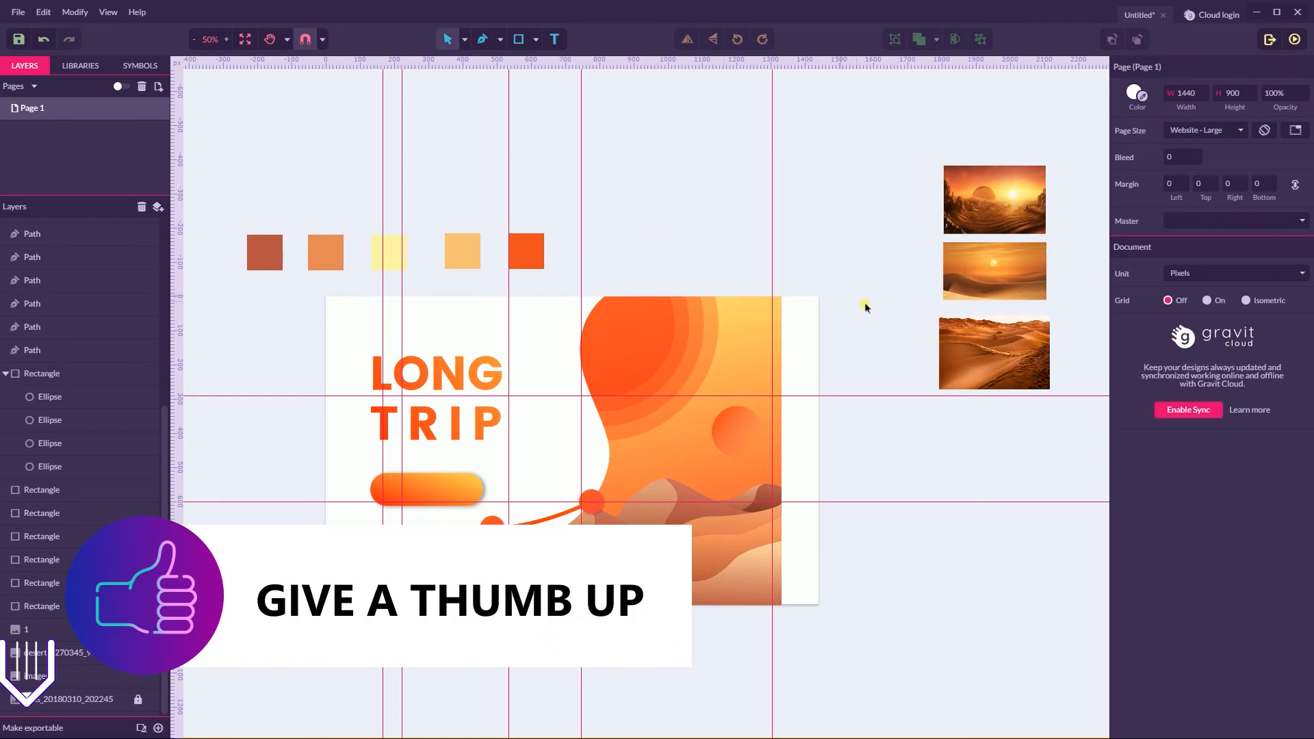
- Set the page width to 1333 so the page ends at the artwork's outer edge
{"action": "left_click", "coordinate": [1236, 96]}
{"action": "left_click", "coordinate": [1203, 100]}
{"action": "left_click_drag", "start_coordinate": [1203, 101], "coordinate": [1184, 101]}
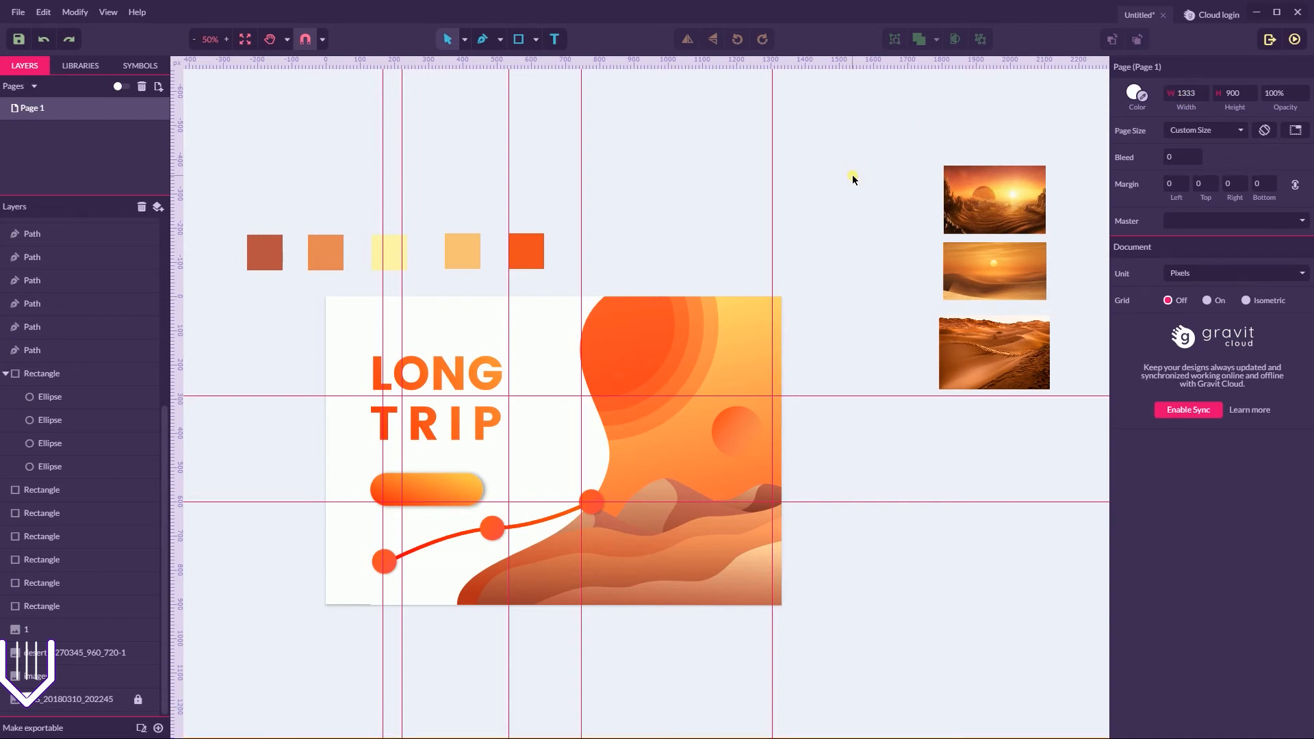
- Shift the title and the rounded rectangle slightly left and move the leftmost vertical guide to the rectangle's left edge
{"action": "left_click_drag", "start_coordinate": [444, 487], "coordinate": [449, 481]}
{"action": "left_click_drag", "start_coordinate": [425, 373], "coordinate": [420, 374]}
{"action": "left_click_drag", "start_coordinate": [446, 484], "coordinate": [423, 483]}
{"action": "left_click", "coordinate": [377, 325]}
{"action": "key", "text": "ctrl+z"}
{"action": "left_click_drag", "start_coordinate": [383, 199], "coordinate": [369, 205]}
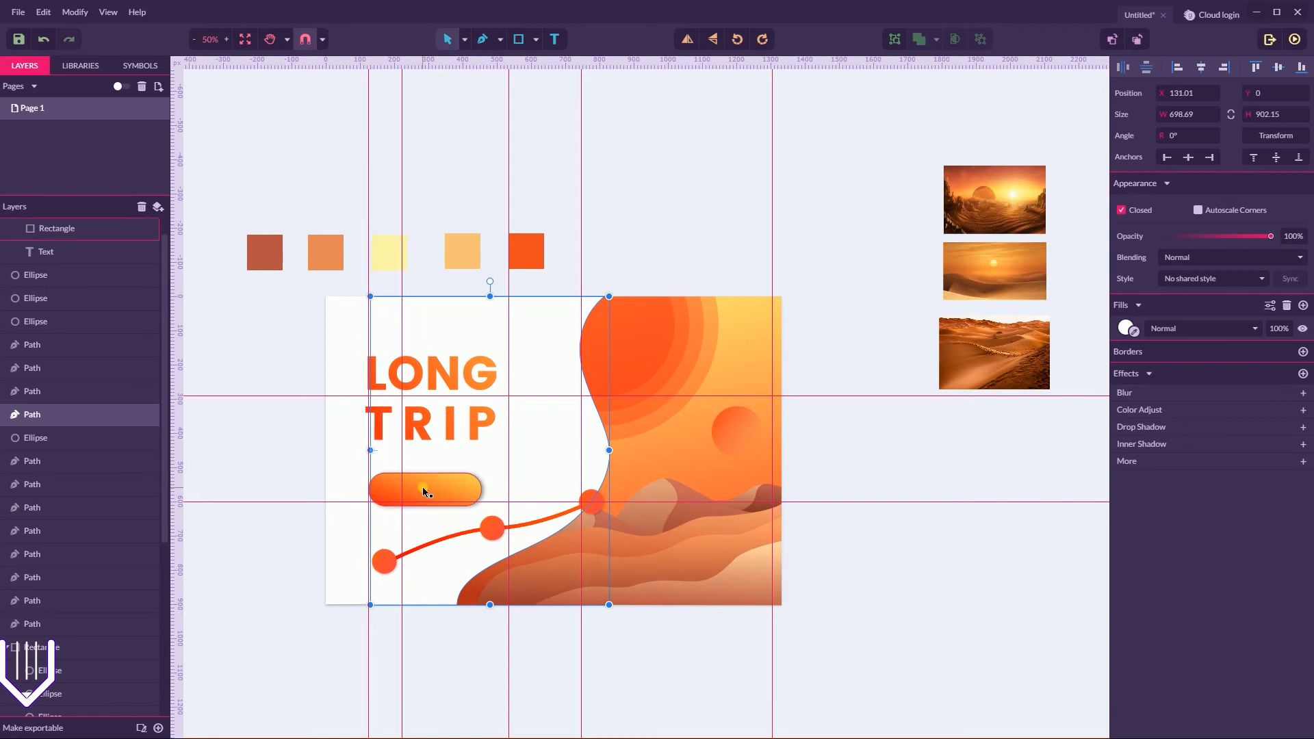
- Reshape the white shape's curved edge by moving its lower anchor slightly inward, just above the rightmost circle
{"action": "left_click", "coordinate": [827, 425]}
{"action": "left_click", "coordinate": [463, 41]}
{"action": "left_click", "coordinate": [492, 78]}
{"action": "left_click", "coordinate": [602, 460]}
{"action": "left_click_drag", "start_coordinate": [601, 463], "coordinate": [595, 469]}
{"action": "left_click", "coordinate": [834, 420]}
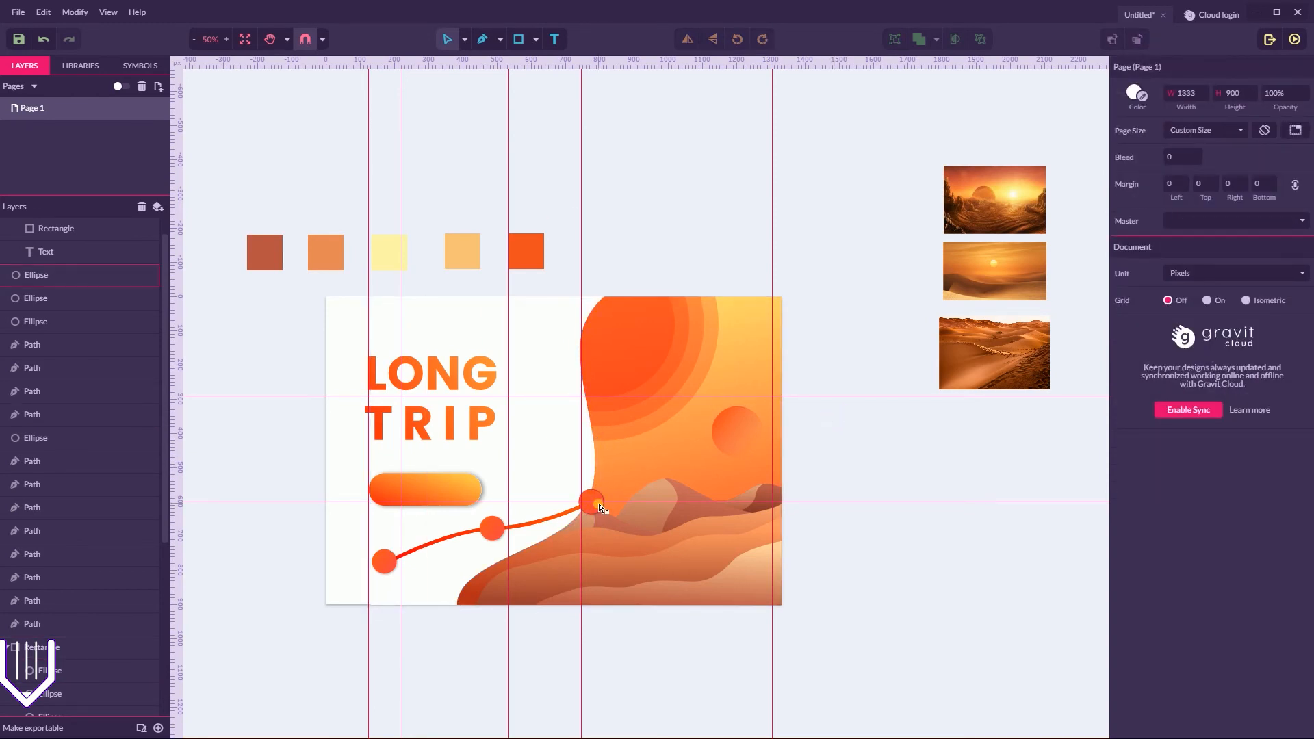
- Adjust the rounded rectangle's drop shadow with a value of 15
{"action": "left_click", "coordinate": [424, 489]}
{"action": "left_click", "coordinate": [1209, 426]}
{"action": "type", "text": "15"}
{"action": "left_click", "coordinate": [1032, 417]}
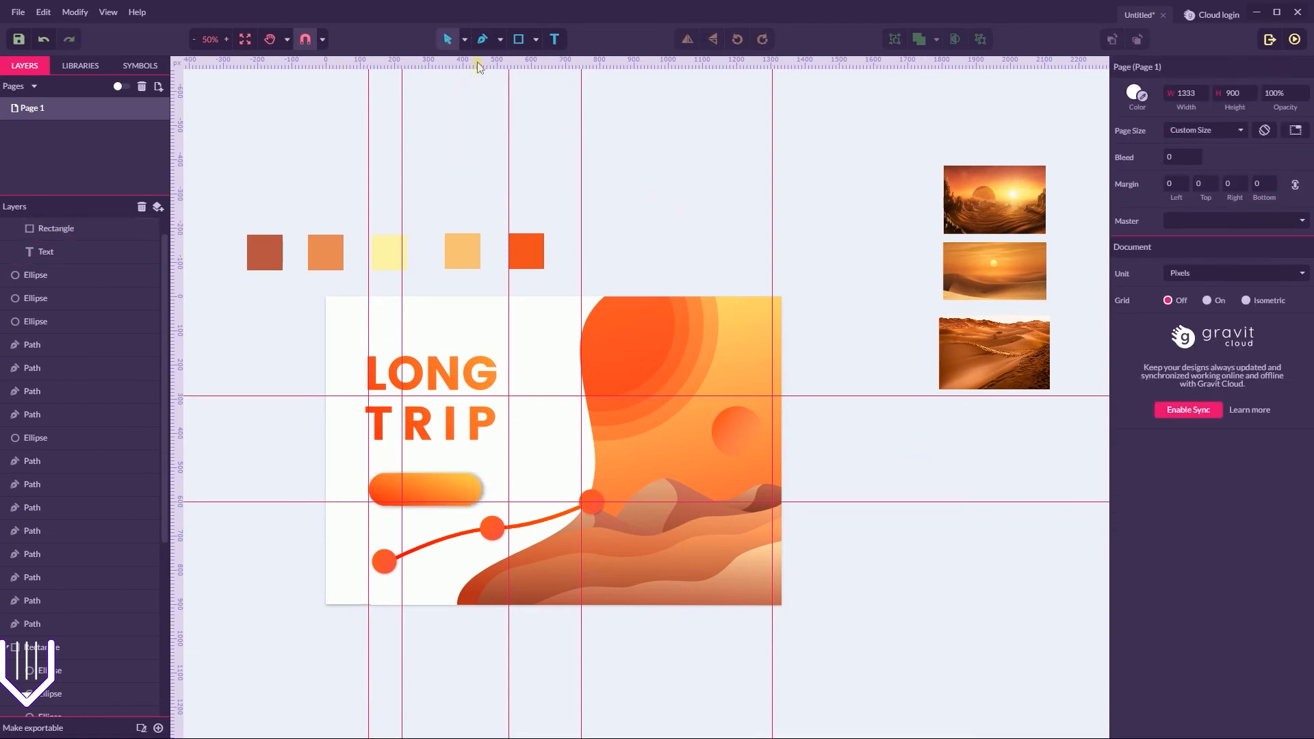
- Move the LONG TRIP text up to about X 110, Y 86
{"action": "left_click", "coordinate": [456, 365]}
{"action": "mouse_move", "coordinate": [455, 360]}
{"action": "left_mouse_down"}
{"action": "mouse_move", "coordinate": [450, 340]}
{"action": "mouse_move", "coordinate": [451, 352]}
{"action": "left_mouse_up"}
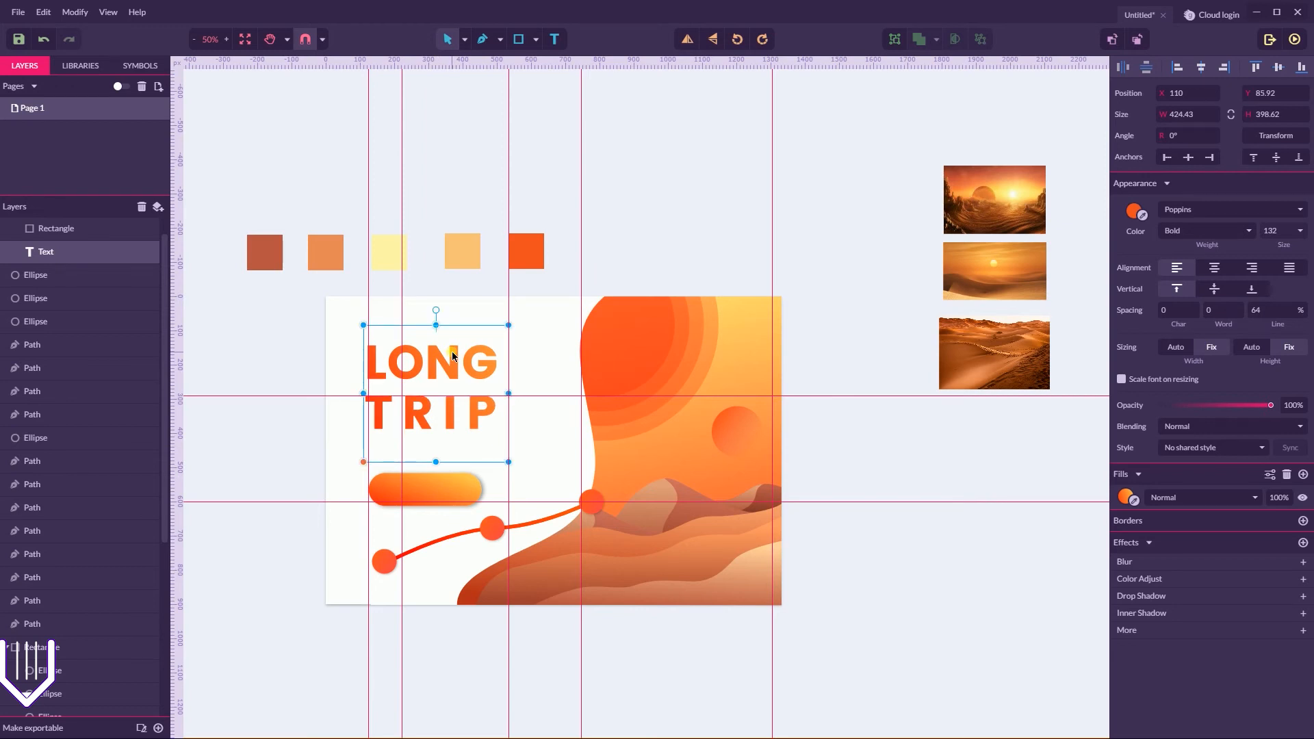
{"action": "left_click", "coordinate": [820, 315]}
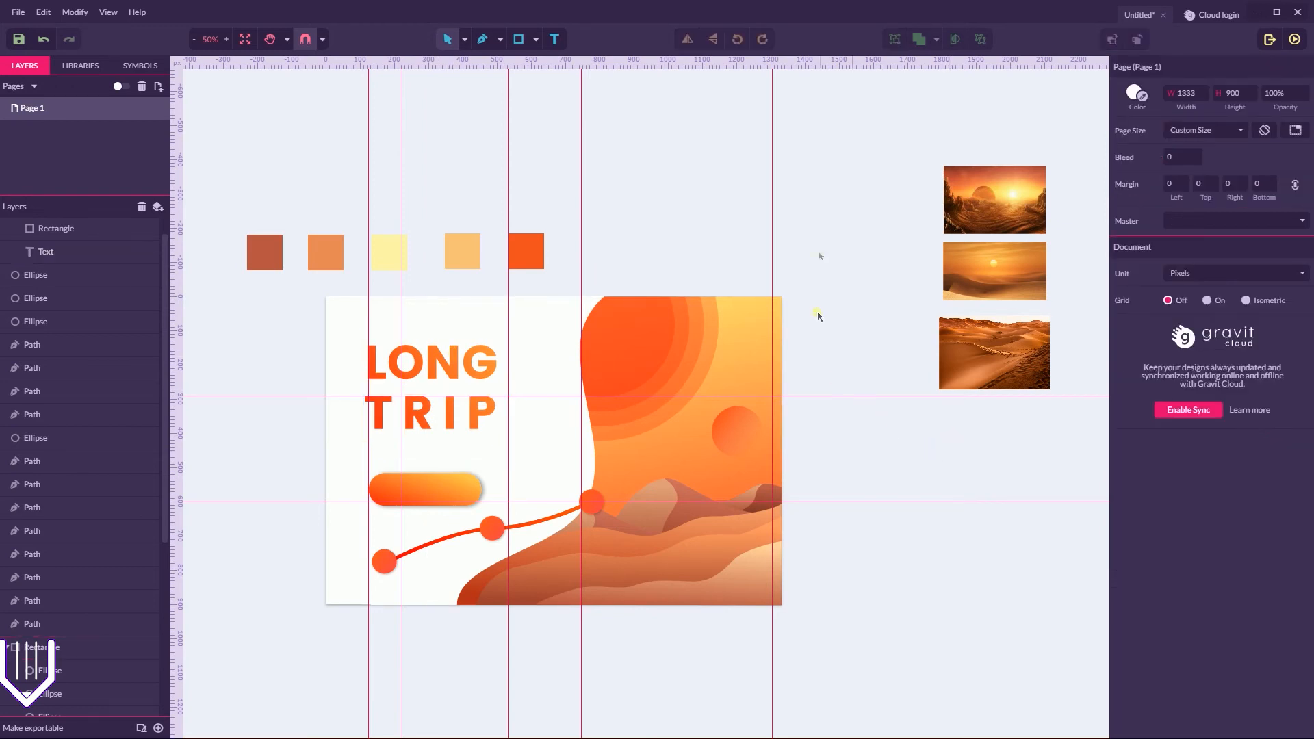
- Add a lorem ipsum text box between the title and the rounded rectangle, about as wide as the title
{"action": "left_click", "coordinate": [535, 39]}
{"action": "left_click", "coordinate": [560, 61]}
{"action": "left_click_drag", "start_coordinate": [356, 462], "coordinate": [512, 463]}
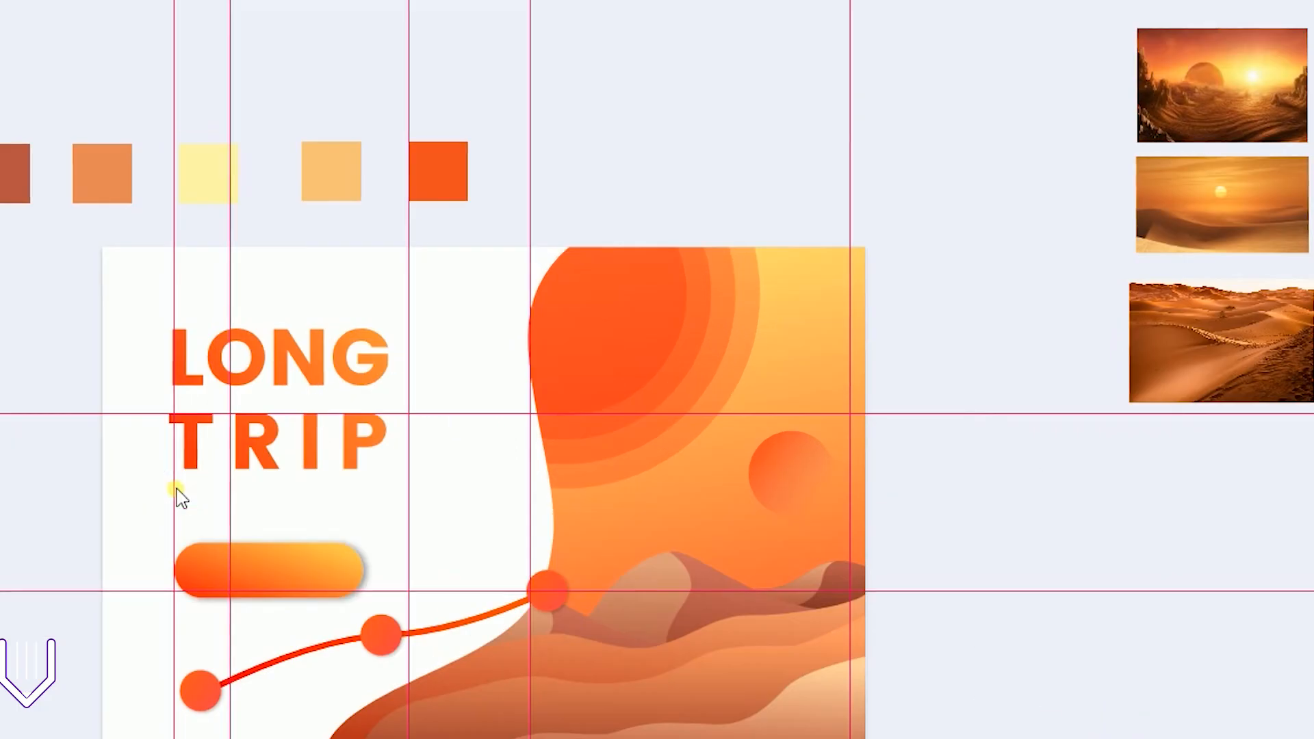
{"action": "left_click_drag", "start_coordinate": [413, 526], "coordinate": [408, 524]}
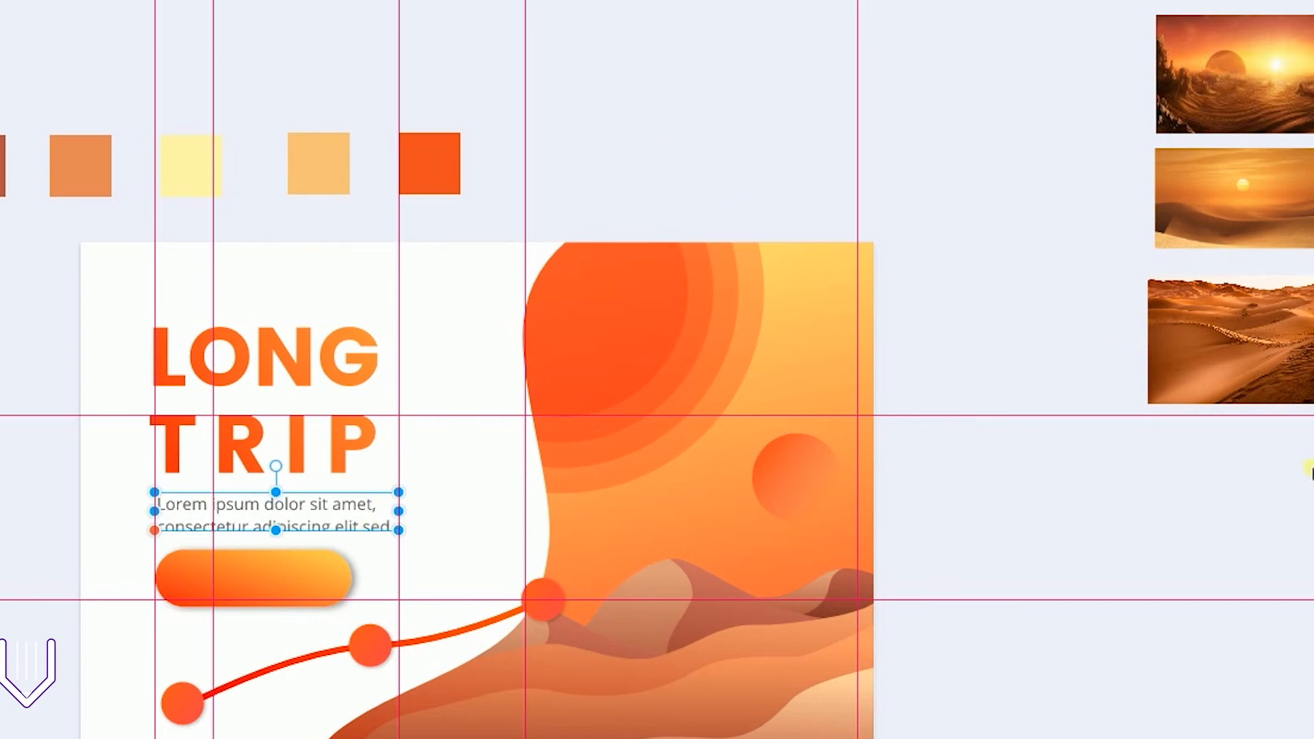
- Enlarge the lorem ipsum box to show two full lines, make it bold and end the text at "adipiscing"
{"action": "left_click_drag", "start_coordinate": [276, 530], "coordinate": [316, 505]}
{"action": "left_click", "coordinate": [968, 363]}
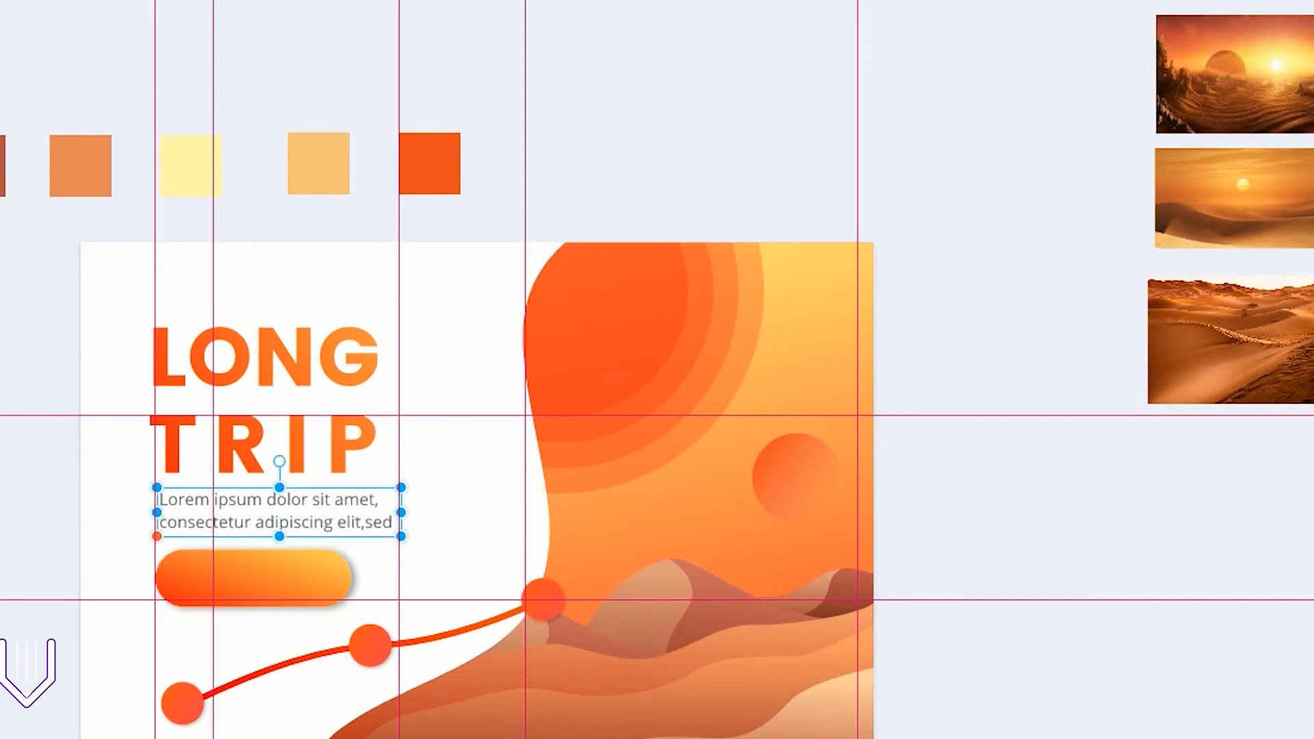
{"action": "left_click", "coordinate": [902, 185]}
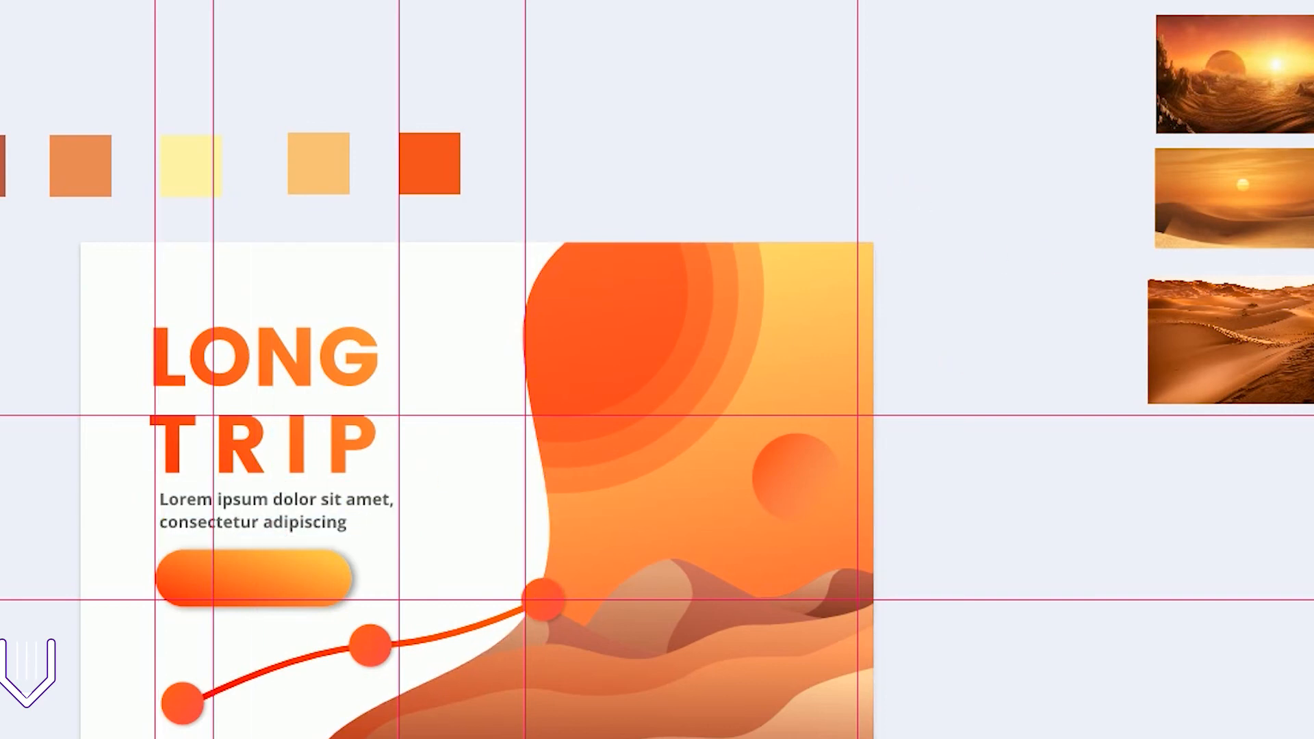
- Add a text object reading EXPLORE beside the rounded rectangle
{"action": "left_click", "coordinate": [198, 577]}
{"action": "key", "text": "BackSpace"}
{"action": "type", "text": "Lon"}
{"action": "key", "text": "BackSpace"}
{"action": "key", "text": "BackSpace"}
{"action": "key", "text": "BackSpace"}
{"action": "type", "text": "E"}
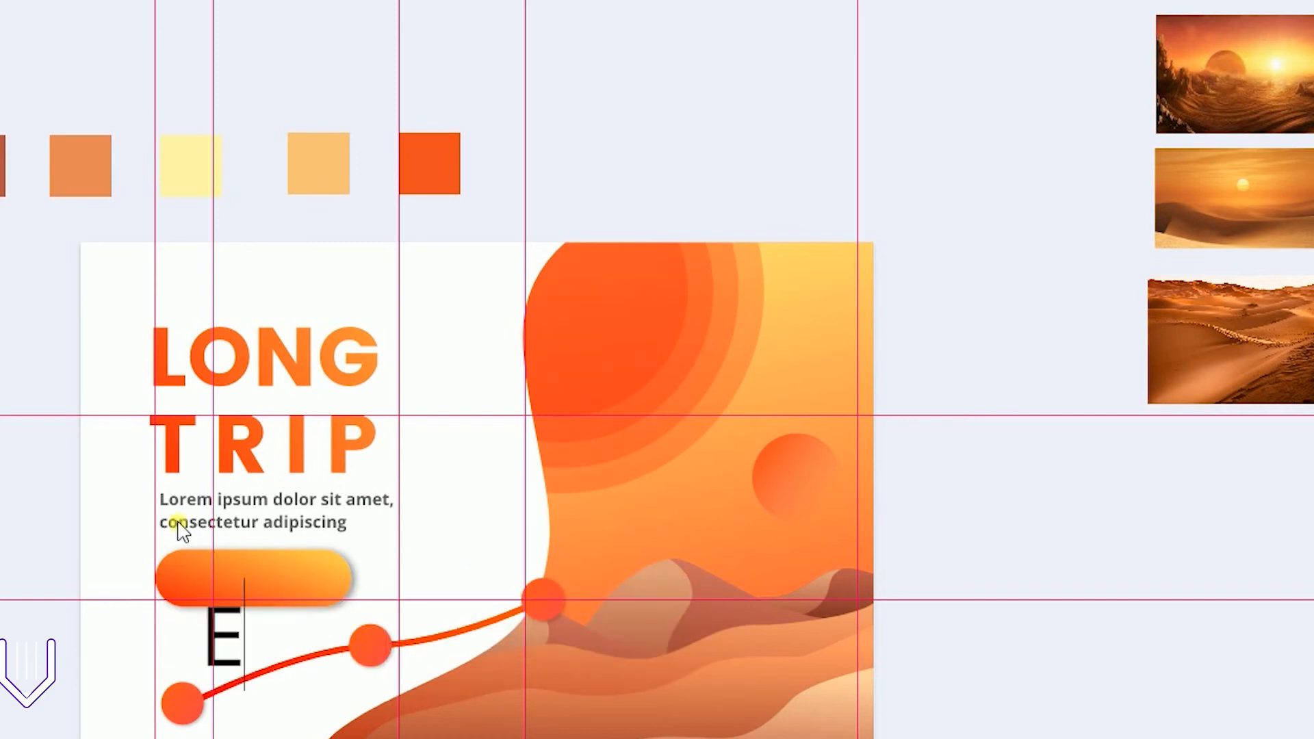
{"action": "type", "text": "XPLORE"}
{"action": "key", "text": "Escape"}
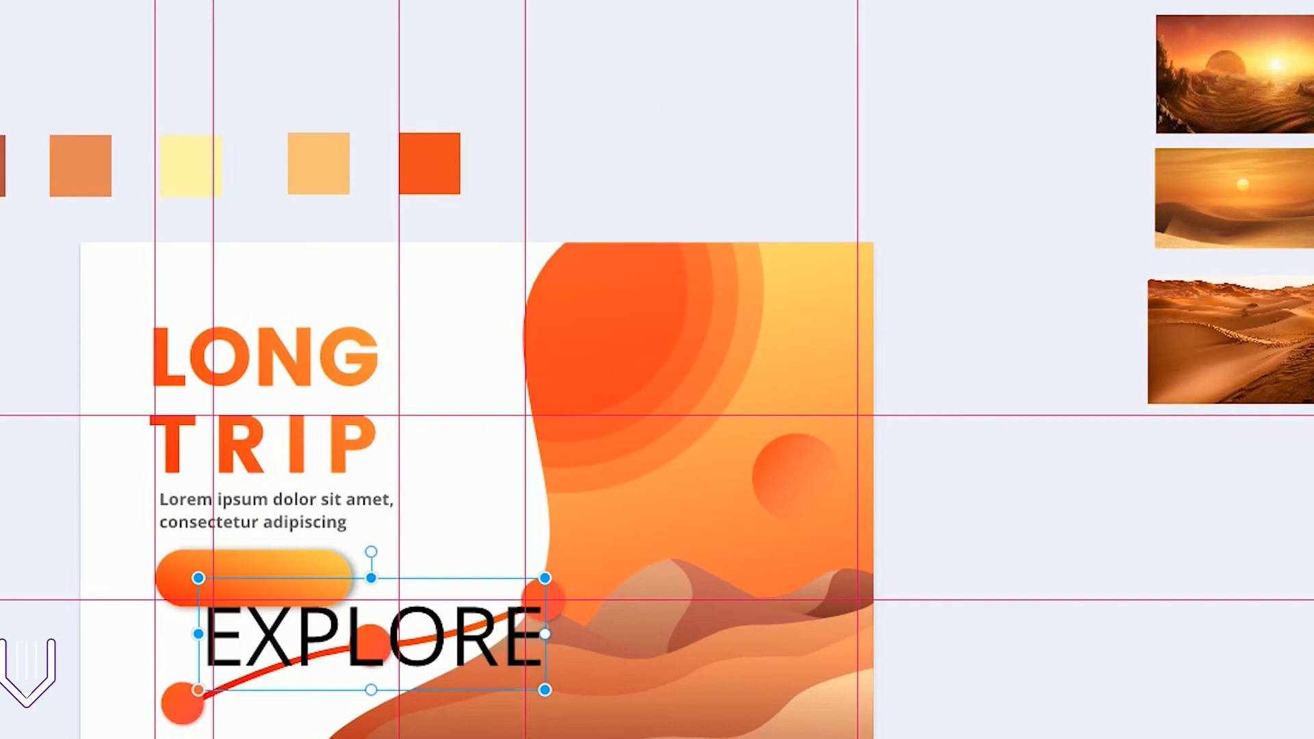
- Replace the EXPLORE wording with DISCOVER in capitals
{"action": "left_click", "coordinate": [503, 635]}
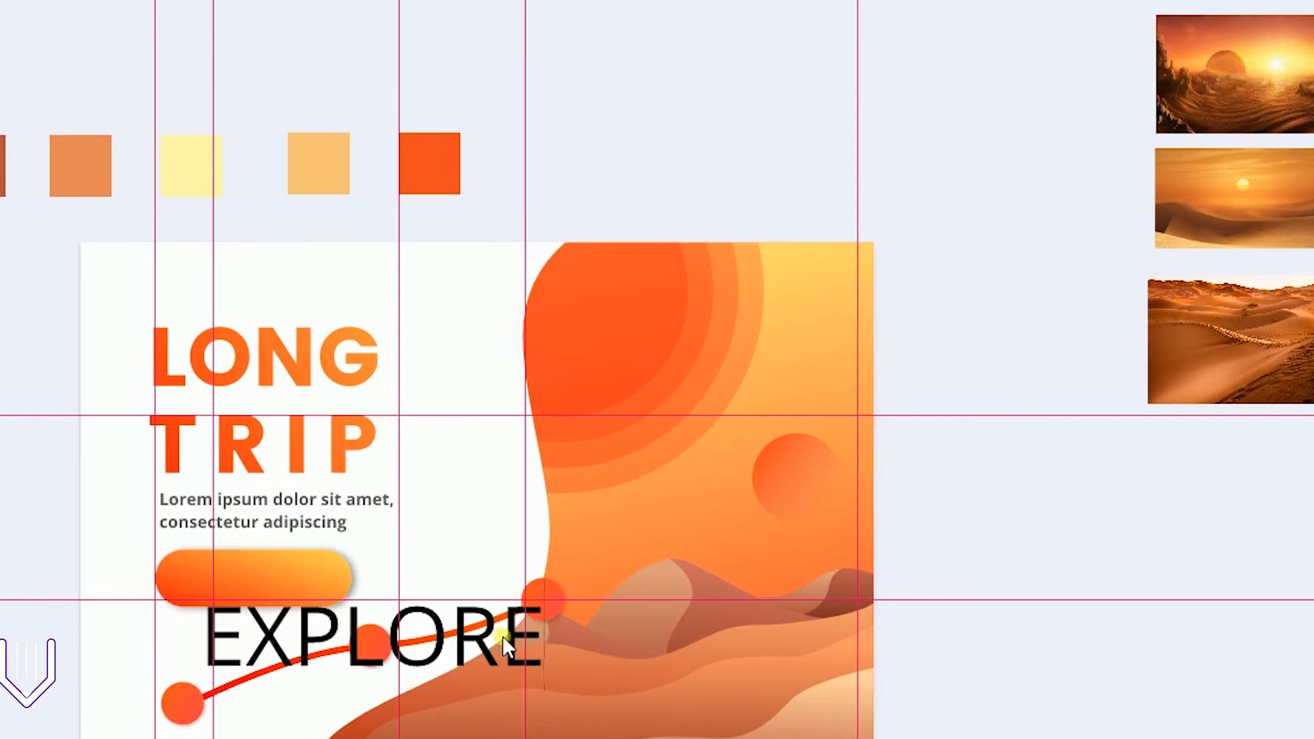
{"action": "key", "text": "BackSpace"}
{"action": "key", "text": "BackSpace"}
{"action": "key", "text": "BackSpace"}
{"action": "key", "text": "BackSpace"}
{"action": "key", "text": "BackSpace"}
{"action": "key", "text": "BackSpace"}
{"action": "key", "text": "BackSpace"}
{"action": "type", "text": "Discover"}
{"action": "key", "text": "BackSpace"}
{"action": "key", "text": "BackSpace"}
{"action": "key", "text": "BackSpace"}
{"action": "key", "text": "BackSpace"}
{"action": "key", "text": "BackSpace"}
{"action": "key", "text": "BackSpace"}
{"action": "key", "text": "BackSpace"}
{"action": "type", "text": "ISCOVER"}
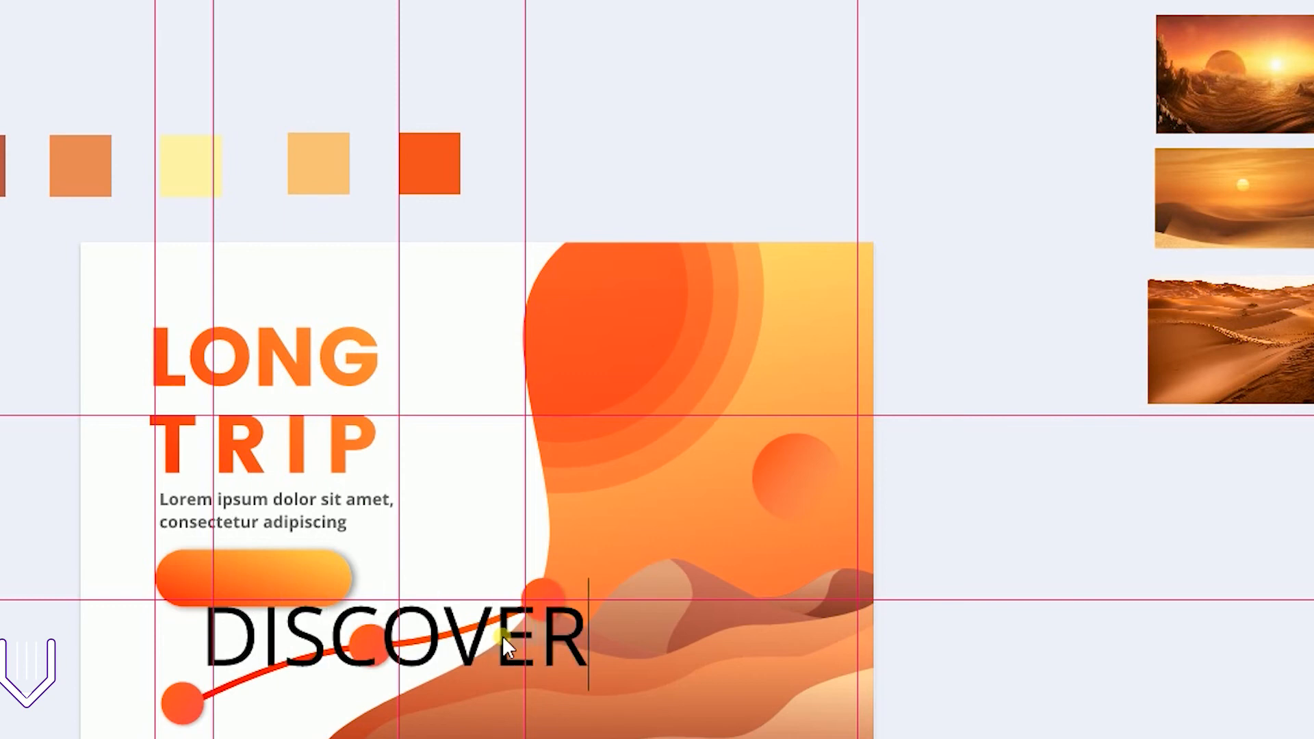
{"action": "key", "text": "Escape"}
- Scale the DISCOVER text down to about 178 x 51 and place it in the middle of the rounded rectangle
{"action": "left_click_drag", "start_coordinate": [199, 690], "coordinate": [264, 671]}
{"action": "left_click_drag", "start_coordinate": [413, 634], "coordinate": [291, 579]}
{"action": "left_click_drag", "start_coordinate": [145, 618], "coordinate": [267, 581]}
- Colour the DISCOVER text white
{"action": "left_click", "coordinate": [1155, 209]}
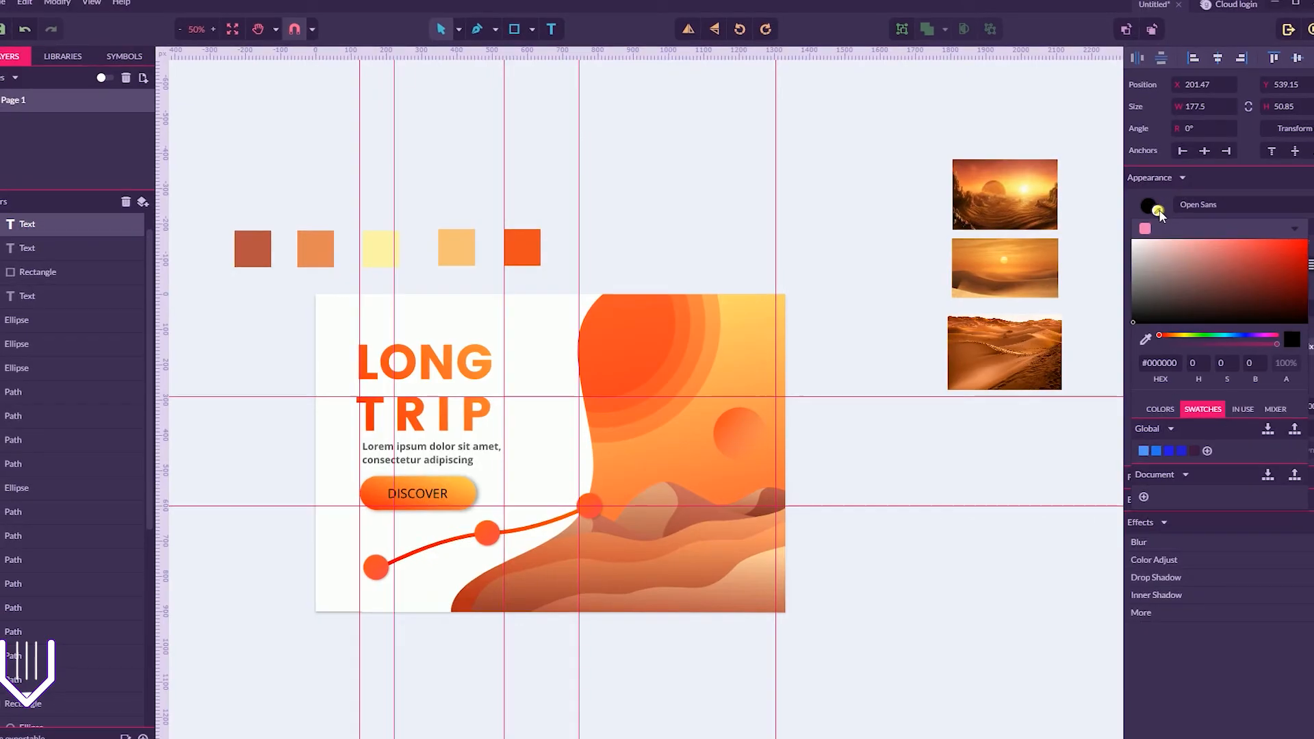
{"action": "left_click_drag", "start_coordinate": [1136, 246], "coordinate": [1127, 235]}
{"action": "left_click", "coordinate": [446, 492]}
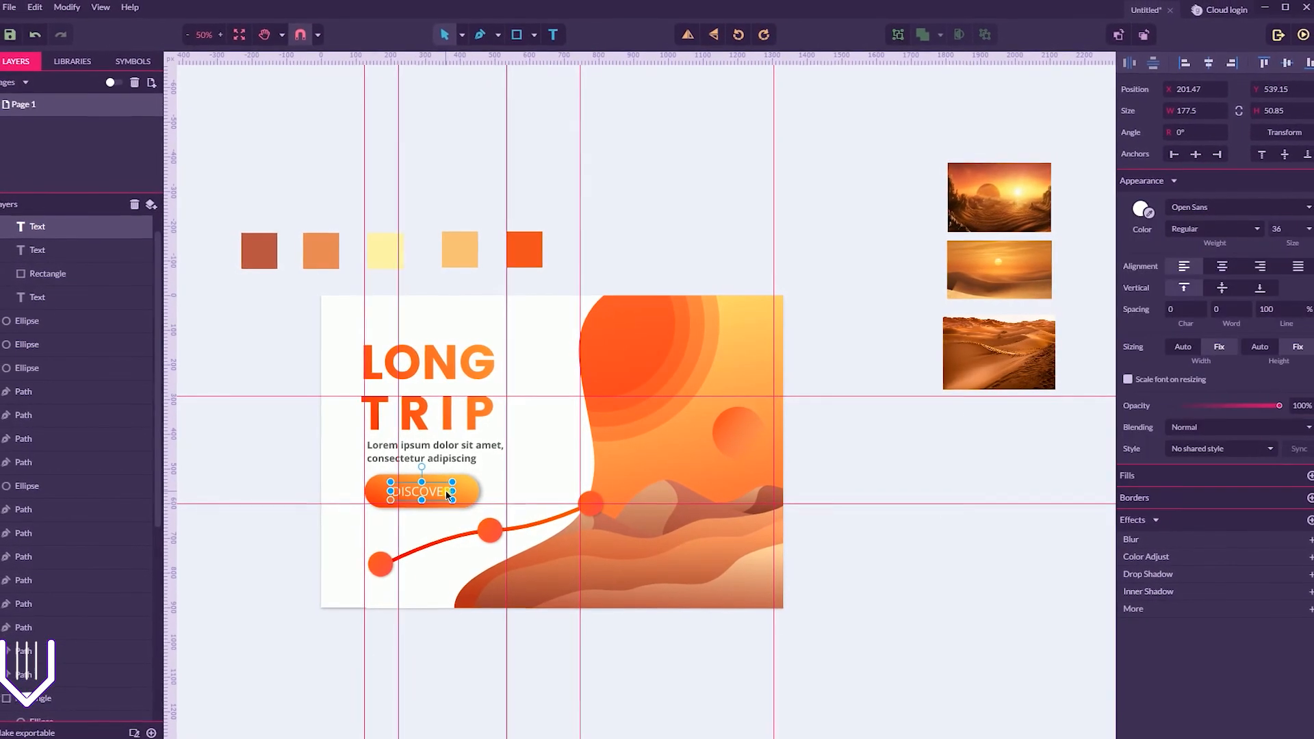
- Set the DISCOVER text to Poppins Bold with automatic width and height sizing
{"action": "left_click", "coordinate": [1203, 210]}
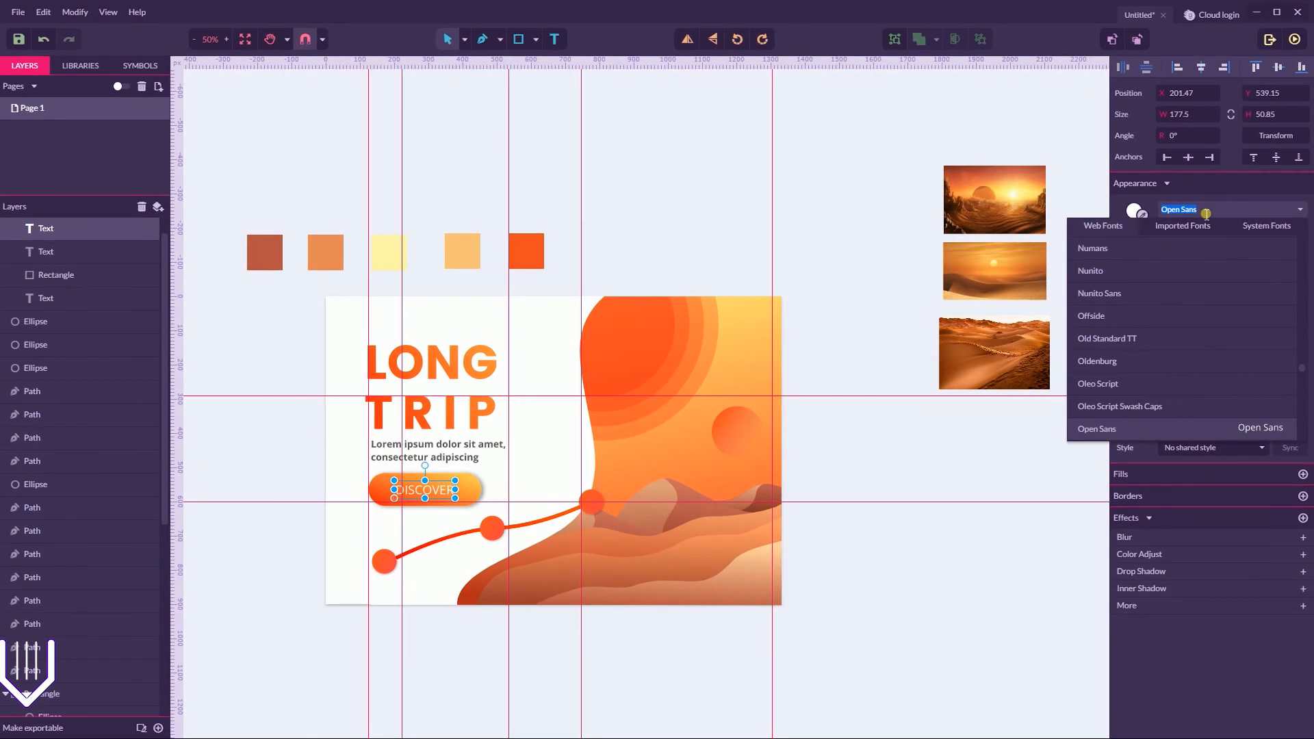
{"action": "type", "text": "poppins"}
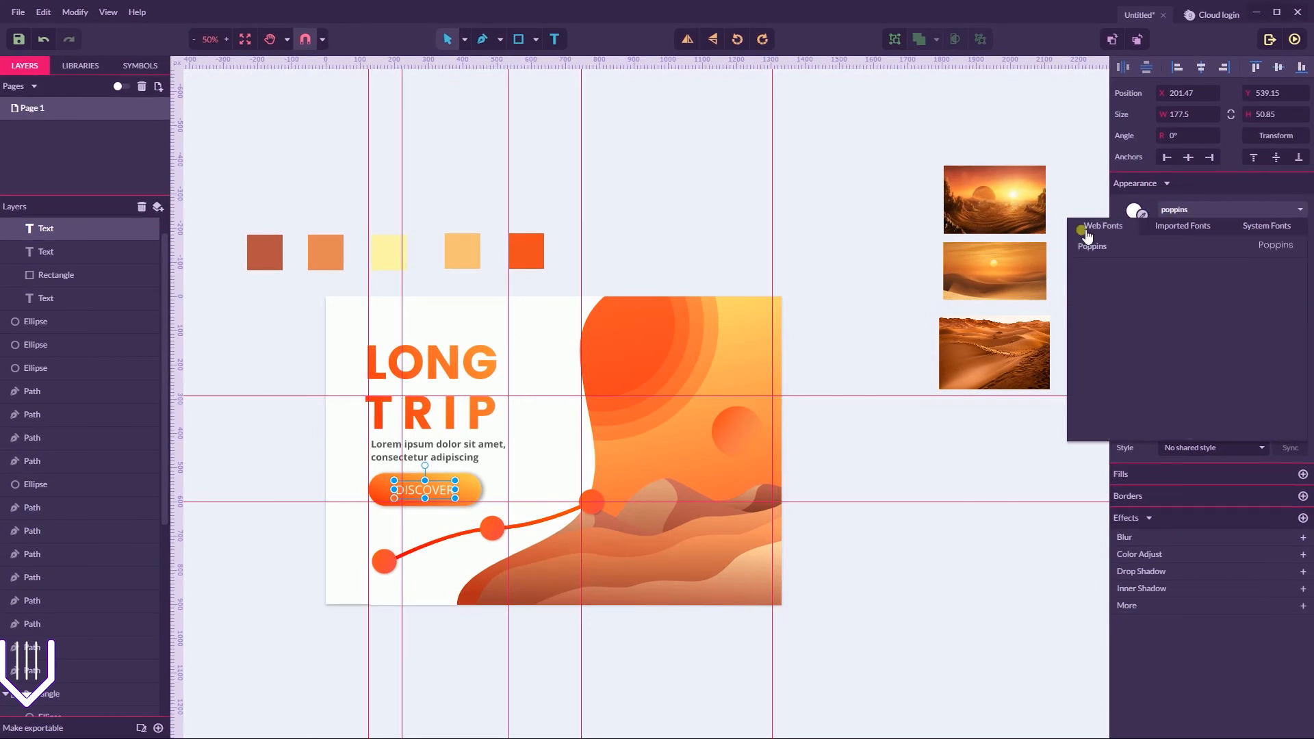
{"action": "left_click", "coordinate": [1092, 247]}
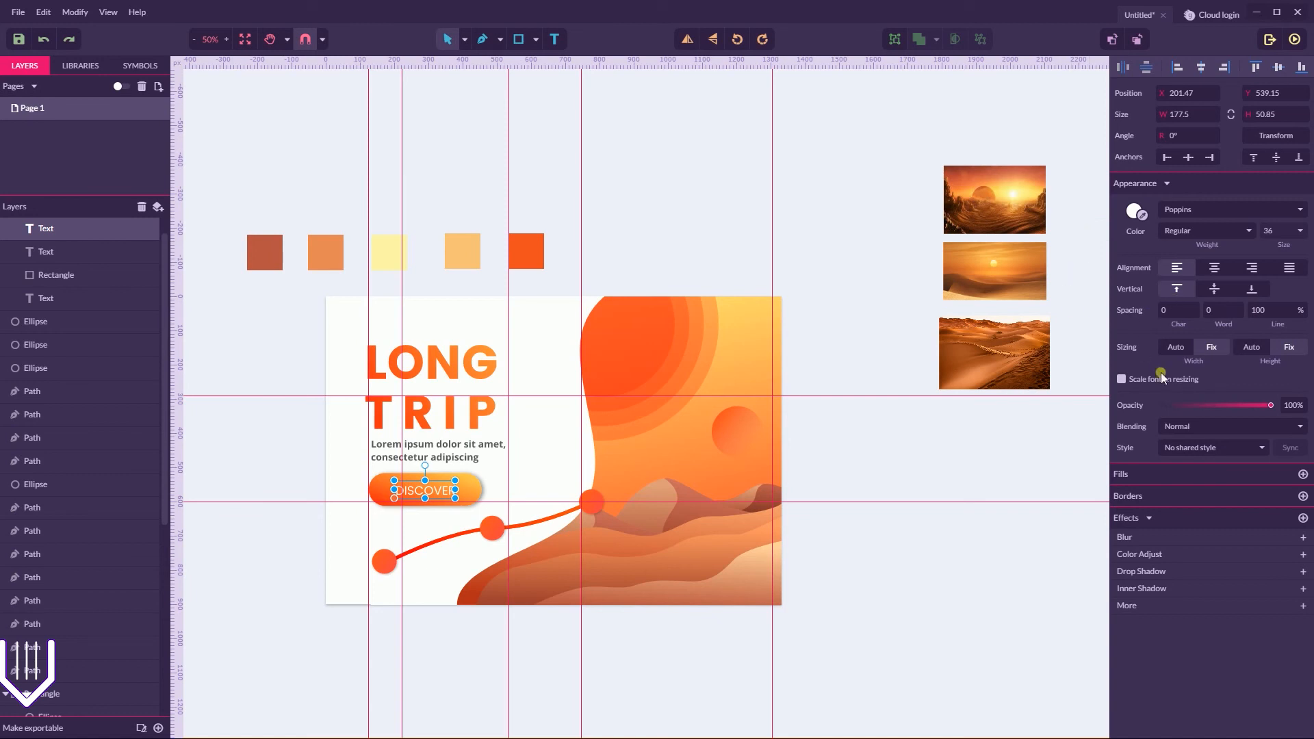
{"action": "left_click", "coordinate": [1205, 232]}
{"action": "left_click", "coordinate": [1188, 284]}
{"action": "left_click", "coordinate": [1174, 347]}
{"action": "left_click", "coordinate": [792, 234]}
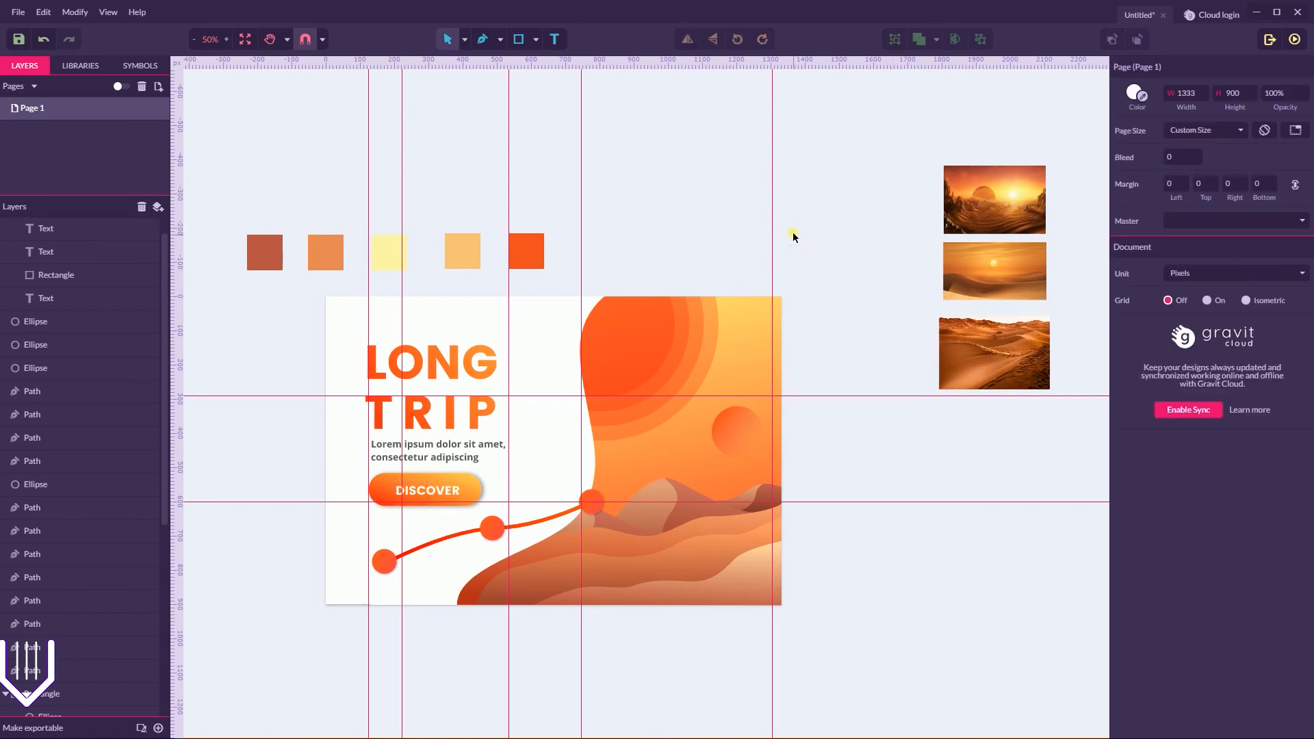
- Set the DISCOVER text's character spacing to 3
{"action": "left_click", "coordinate": [433, 485]}
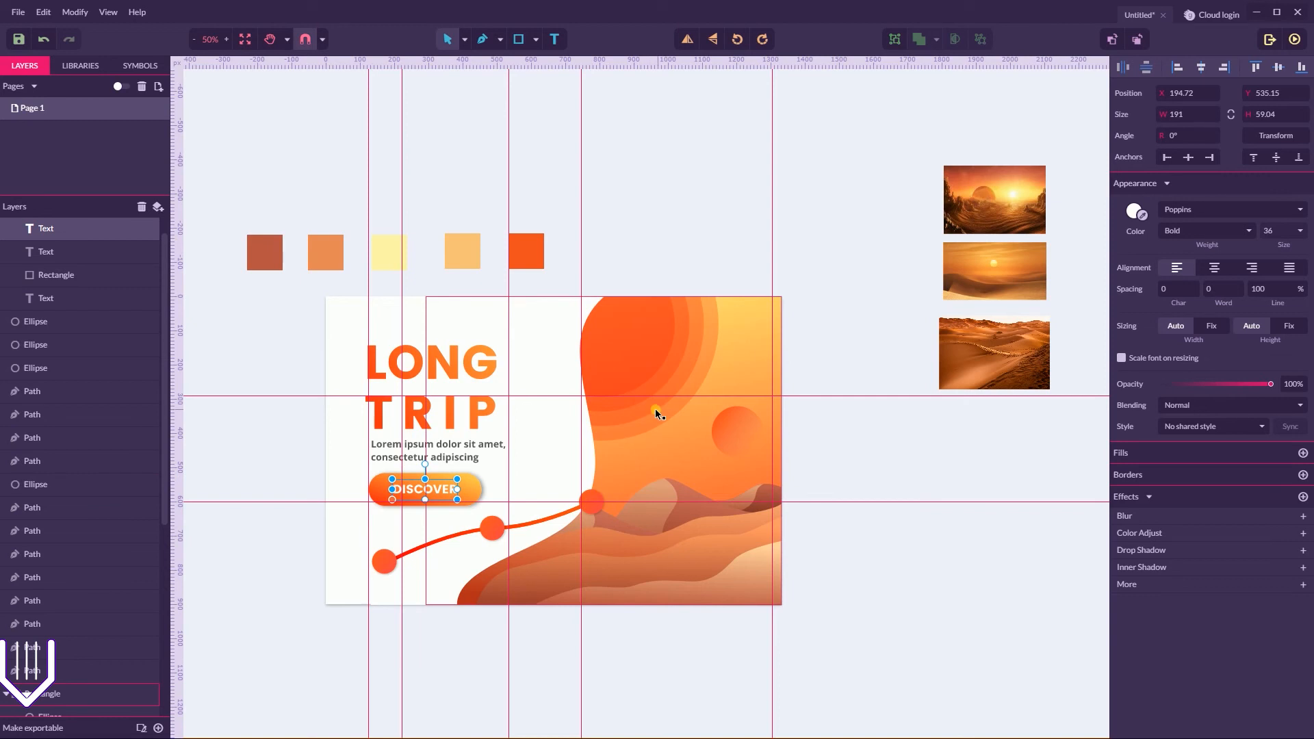
{"action": "left_click", "coordinate": [1172, 290]}
{"action": "type", "text": "4"}
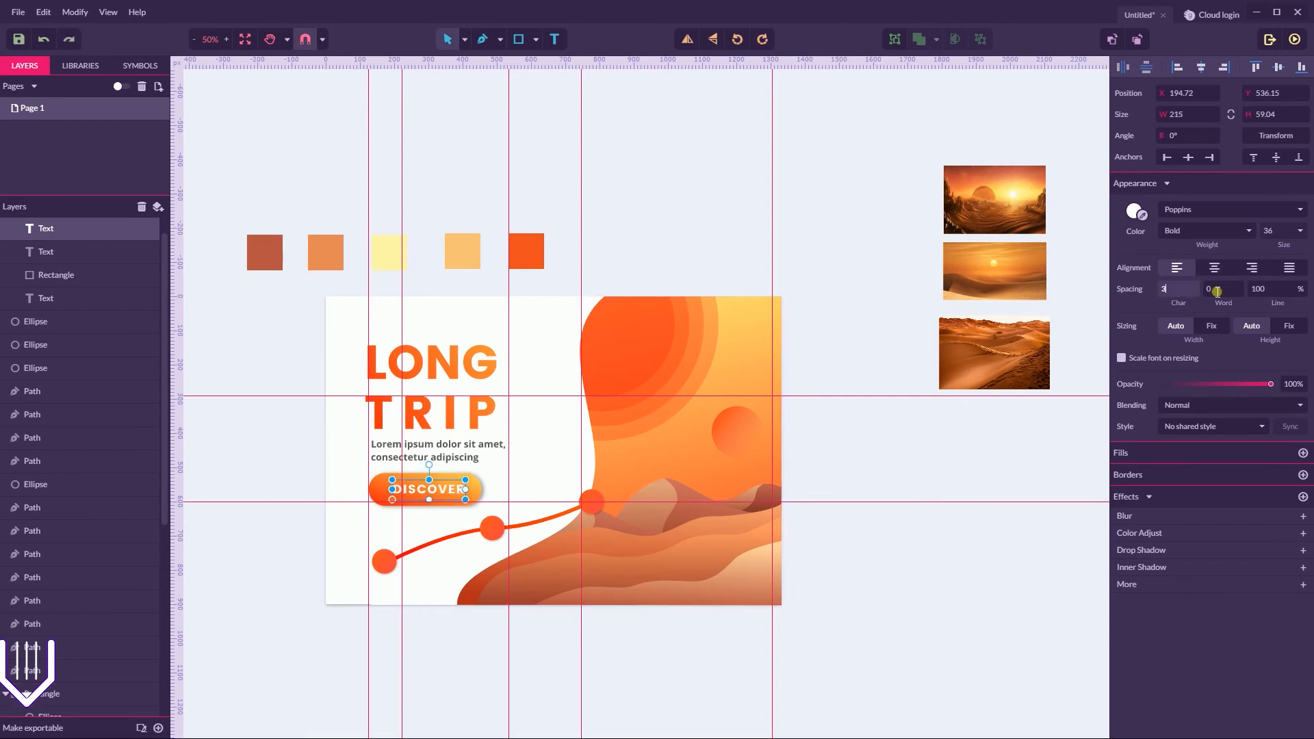
{"action": "key", "text": "Down"}
- Nudge the DISCOVER text until it is centred on the rounded rectangle
{"action": "left_click_drag", "start_coordinate": [434, 491], "coordinate": [429, 491]}
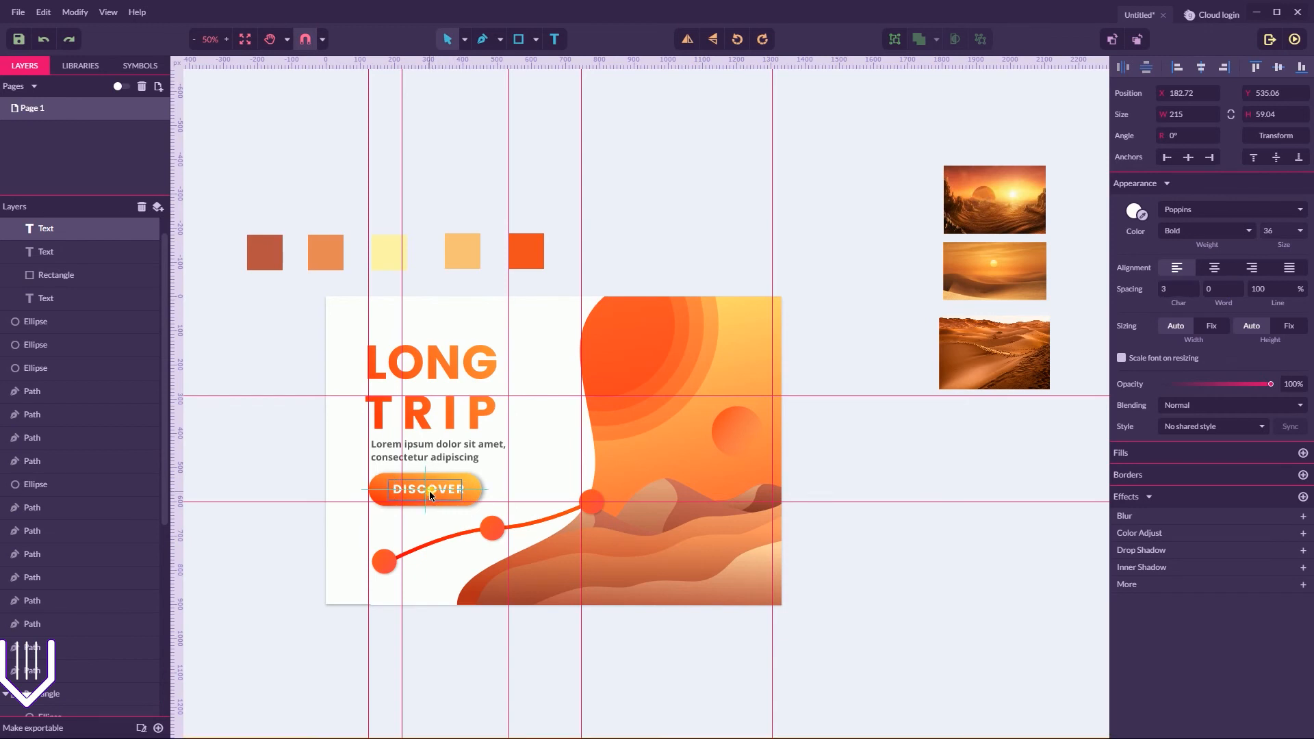
{"action": "key", "text": "Right"}
{"action": "key", "text": "Down"}
{"action": "key", "text": "Down"}
{"action": "key", "text": "Down"}
{"action": "key", "text": "Left"}
- Move the LONG TRIP text to X 116.24, Y 90.69 so its letters line up with the leftmost vertical guide
{"action": "left_click", "coordinate": [460, 407]}
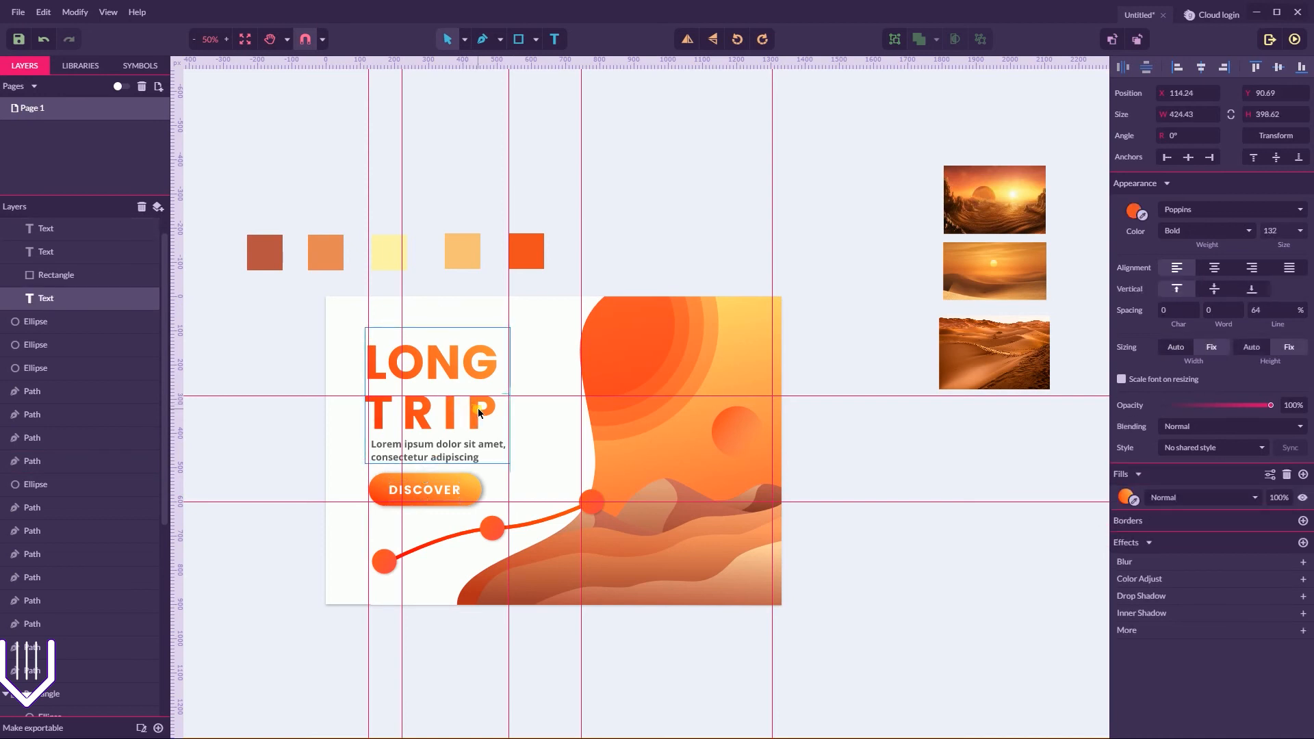
{"action": "left_click", "coordinate": [478, 407]}
{"action": "left_click", "coordinate": [478, 408]}
{"action": "left_click", "coordinate": [482, 408]}
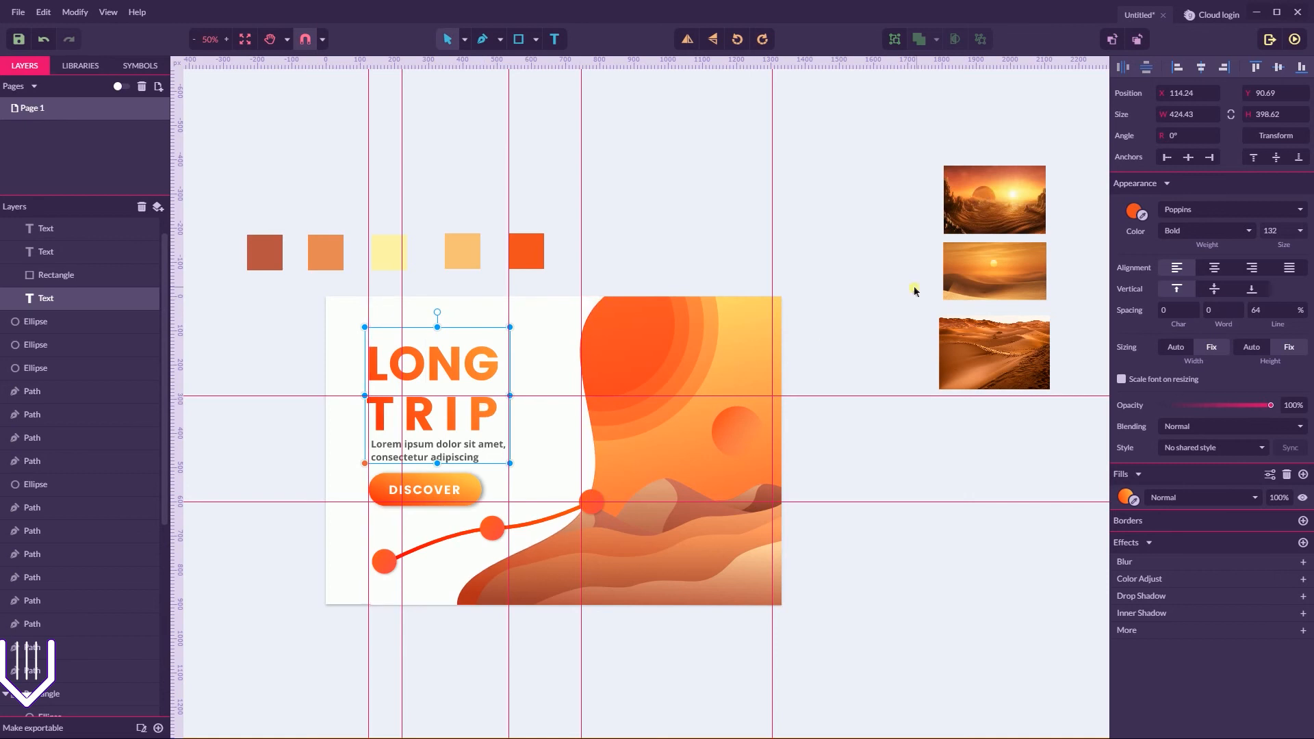
{"action": "key", "text": "Right"}
{"action": "key", "text": "Right"}
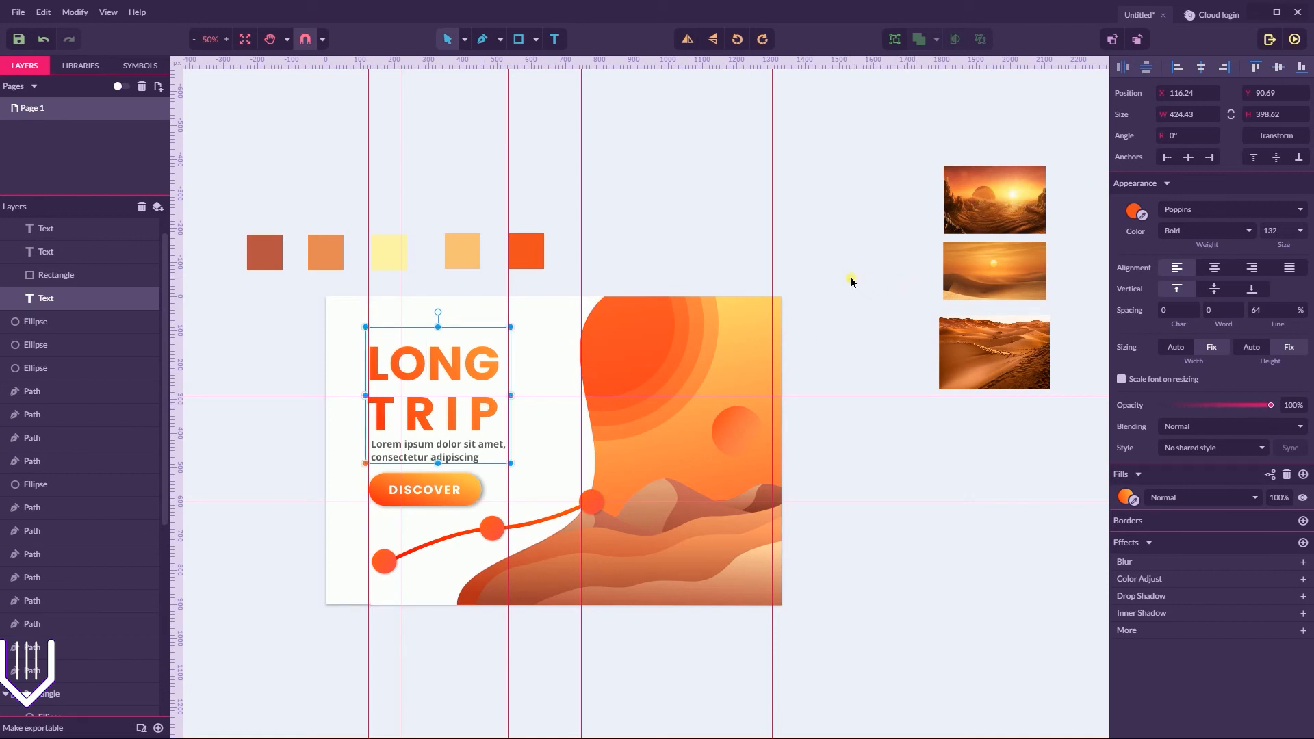
{"action": "left_click", "coordinate": [849, 277]}
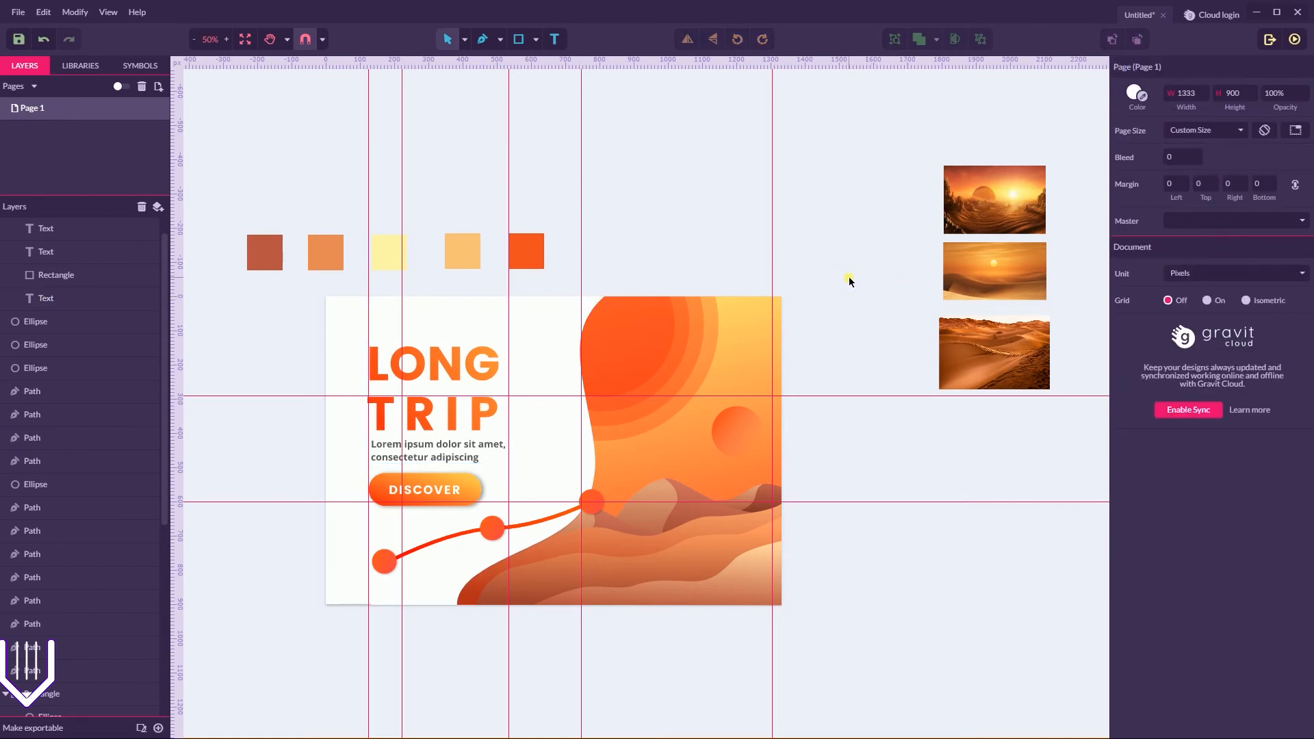
- Move the yellow start point of the sky shape's gradient outside the shape, over the LONG lettering
{"action": "left_click", "coordinate": [757, 350]}
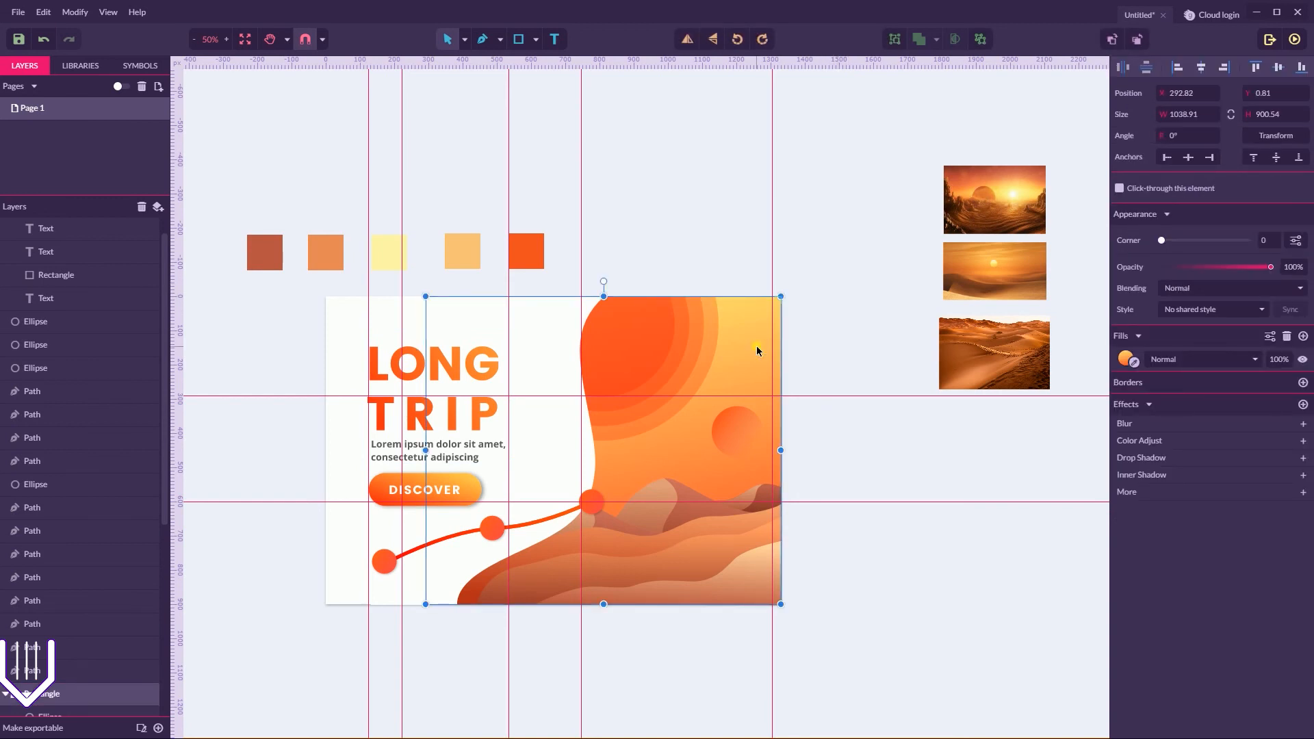
{"action": "left_click", "coordinate": [1124, 360]}
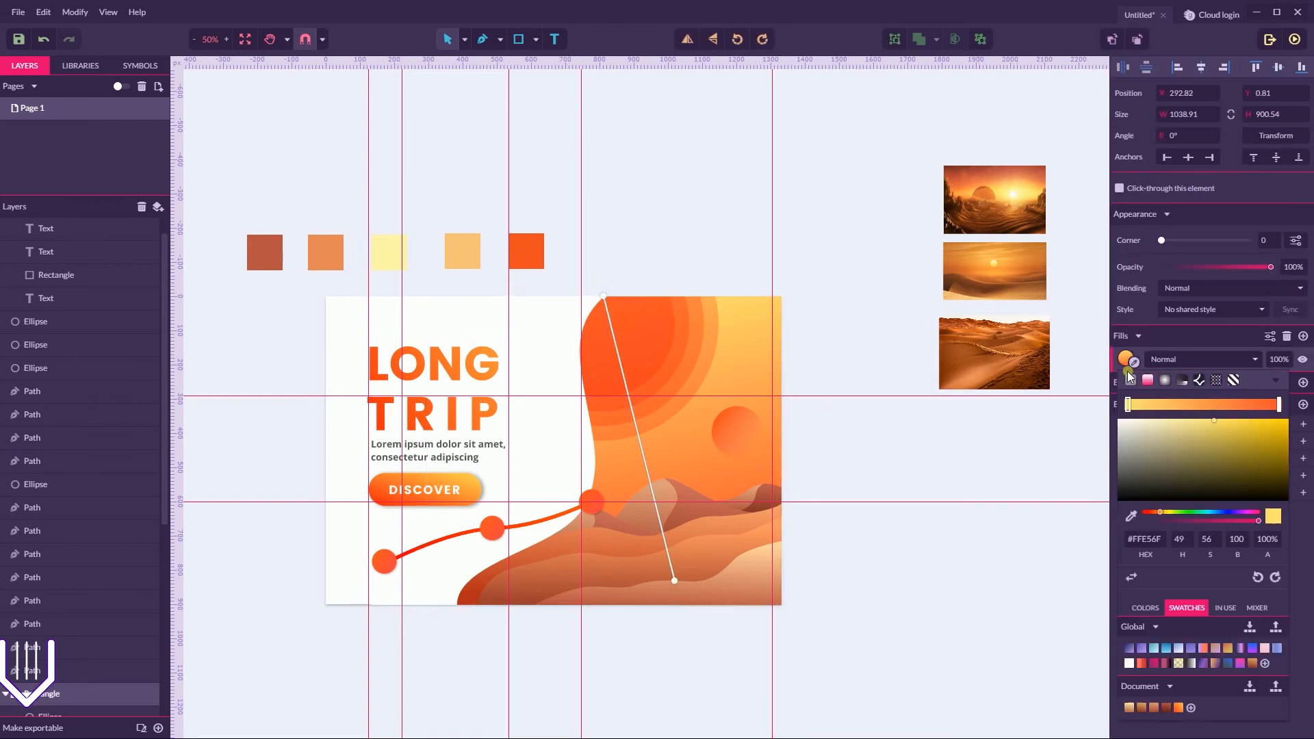
{"action": "left_click_drag", "start_coordinate": [602, 298], "coordinate": [560, 314]}
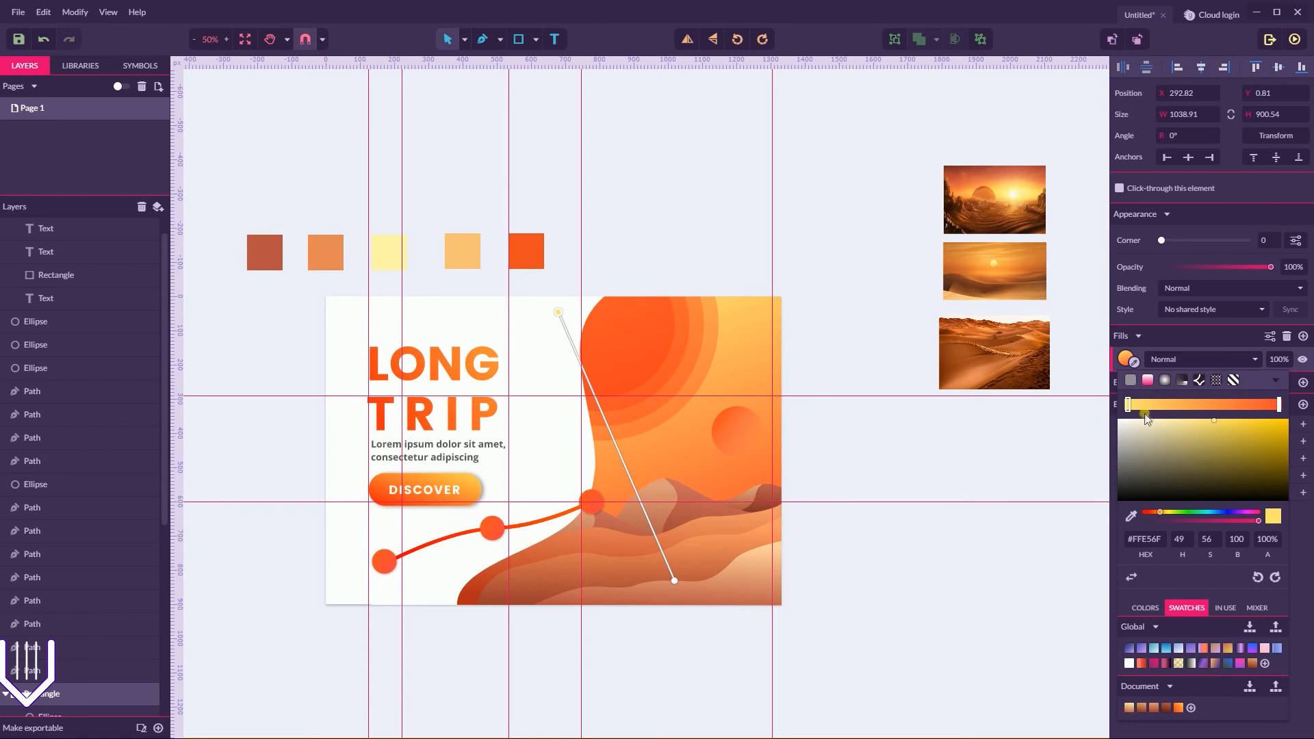
{"action": "left_click_drag", "start_coordinate": [551, 318], "coordinate": [455, 326]}
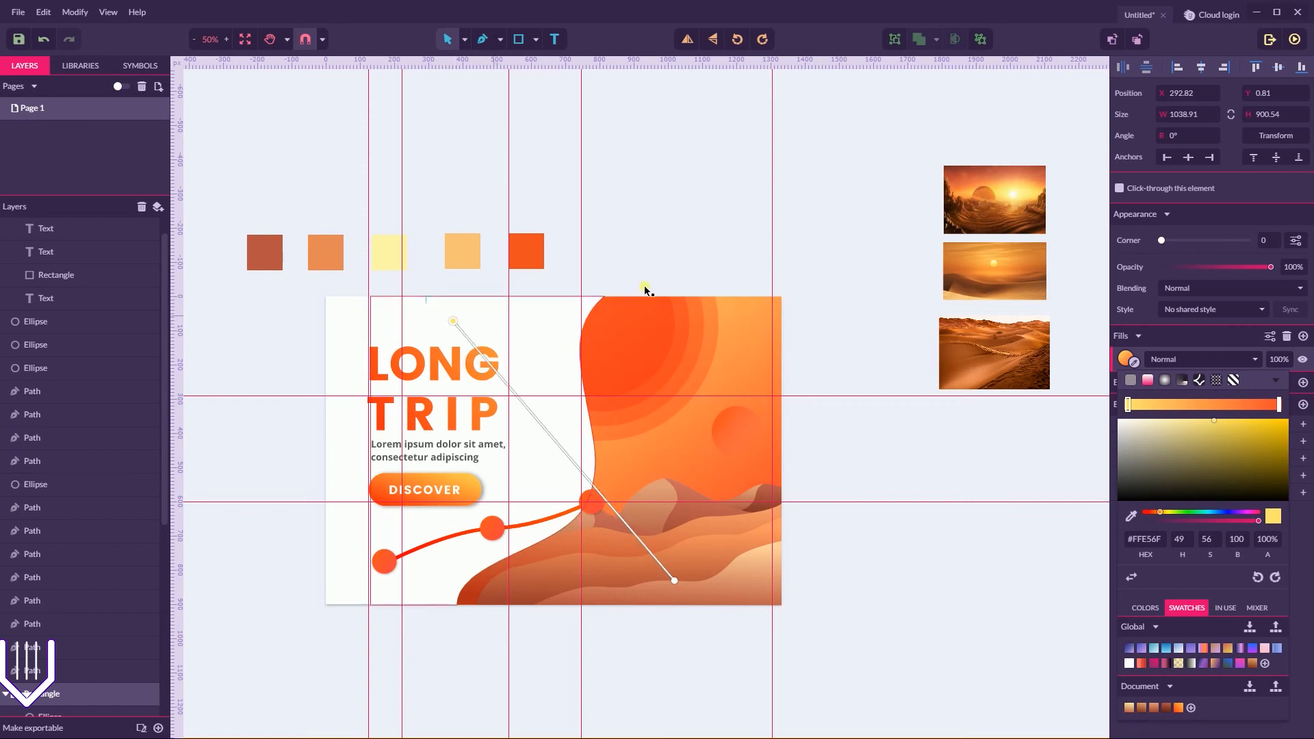
{"action": "left_click", "coordinate": [733, 230]}
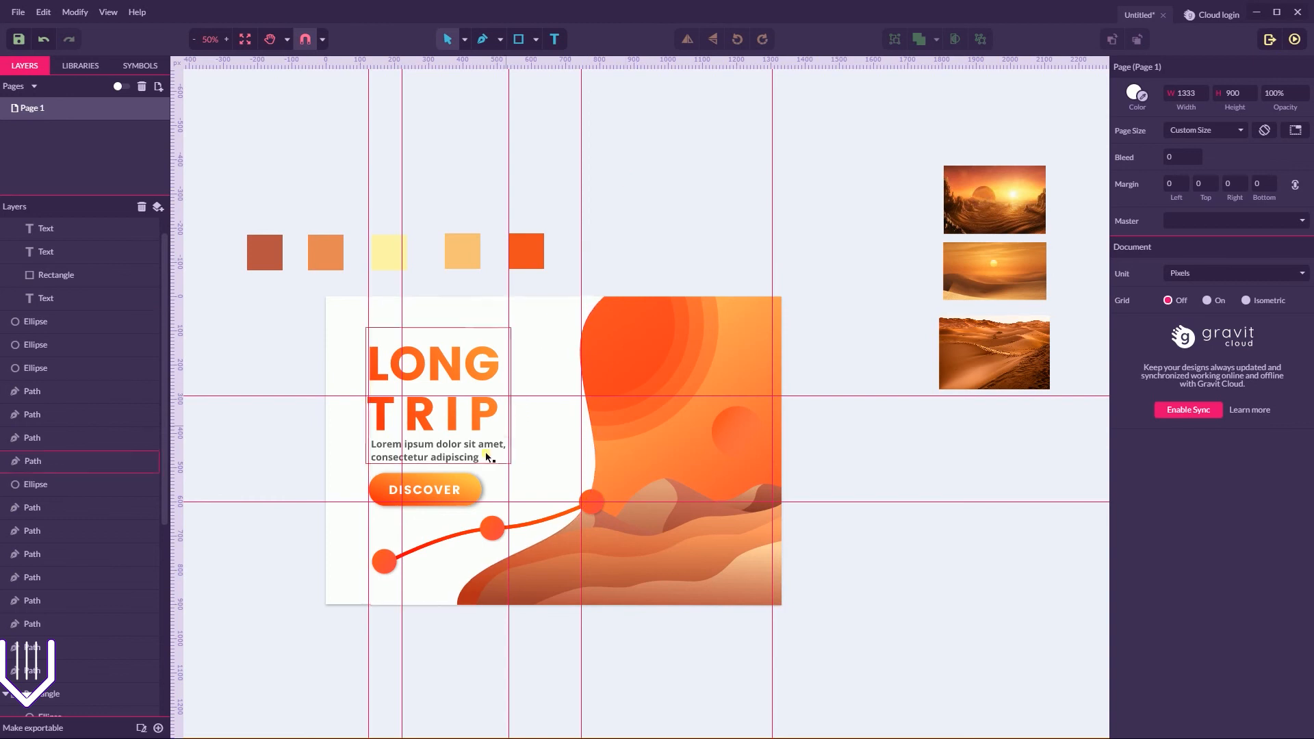
- Move the DISCOVER button slightly down and the LONG TRIP title slightly up to open space around the lorem text
{"action": "left_click", "coordinate": [464, 491]}
{"action": "left_click_drag", "start_coordinate": [461, 490], "coordinate": [462, 495]}
{"action": "left_click", "coordinate": [474, 452]}
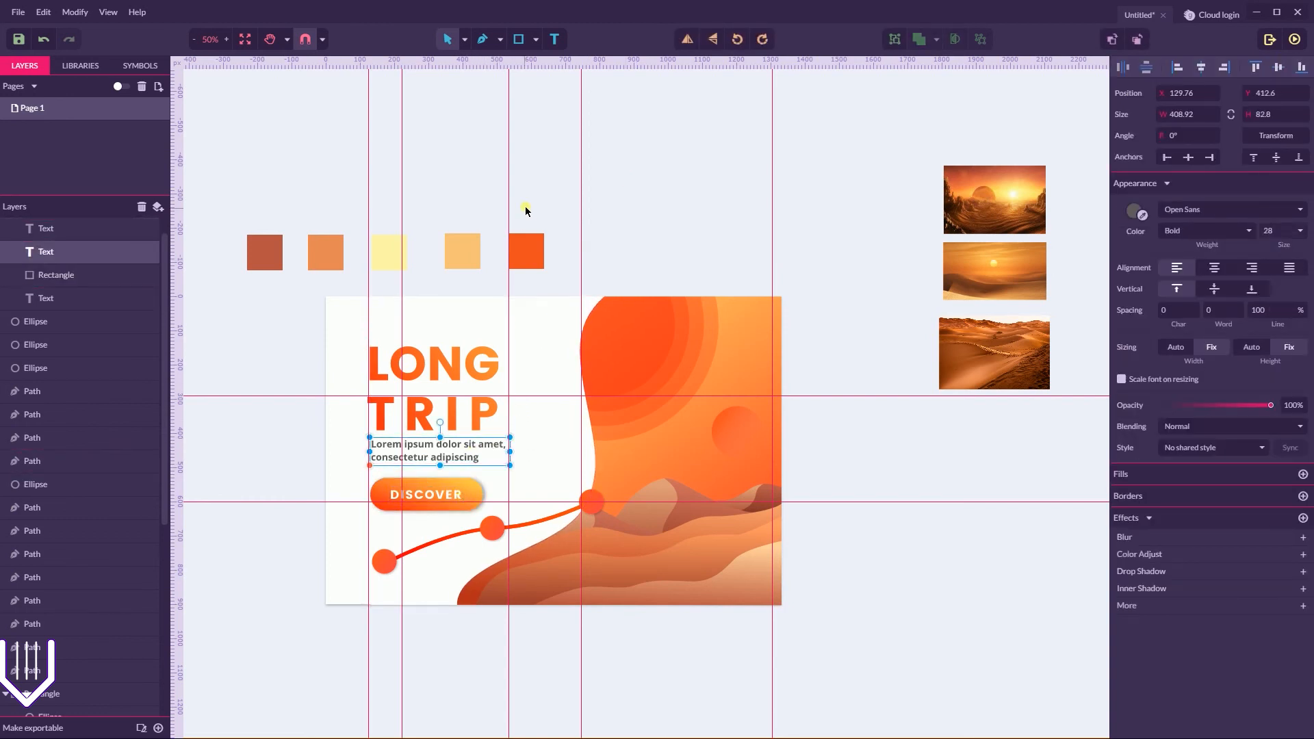
{"action": "left_click", "coordinate": [470, 357]}
{"action": "left_click_drag", "start_coordinate": [470, 350], "coordinate": [470, 355]}
{"action": "left_click", "coordinate": [445, 445]}
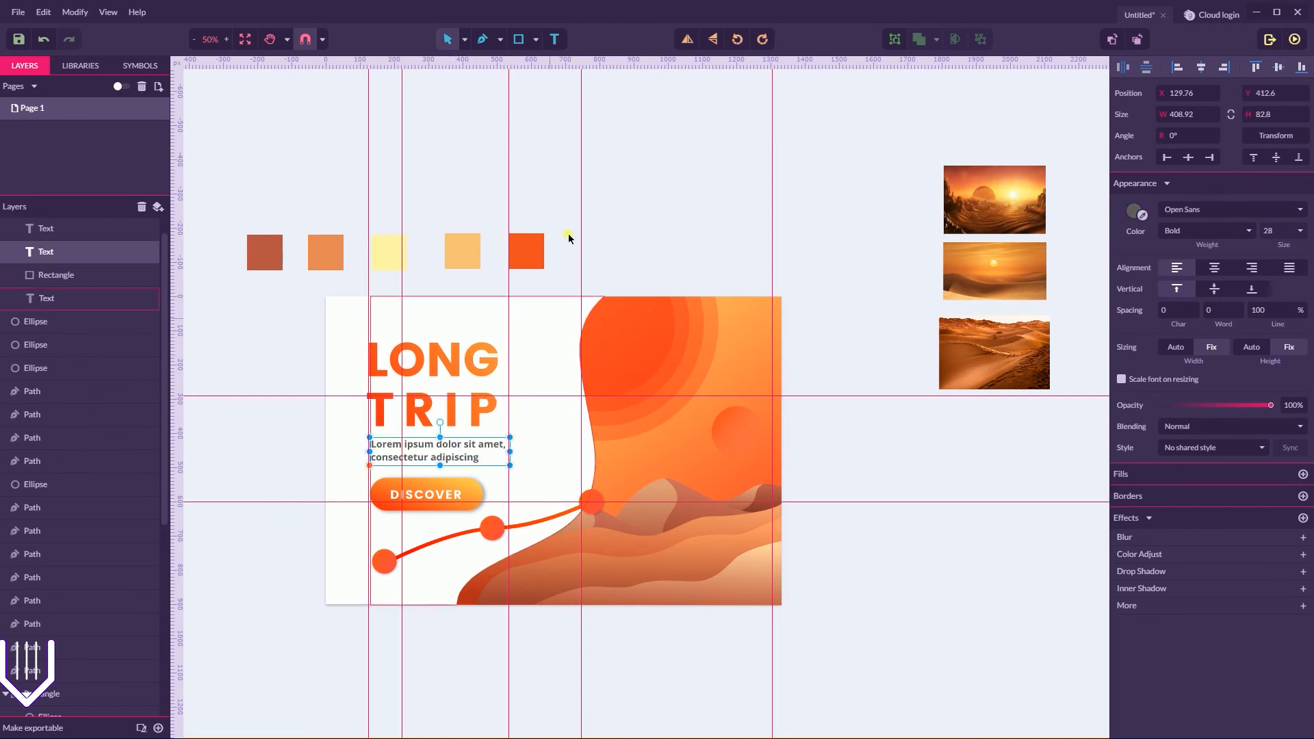
{"action": "left_click", "coordinate": [589, 207]}
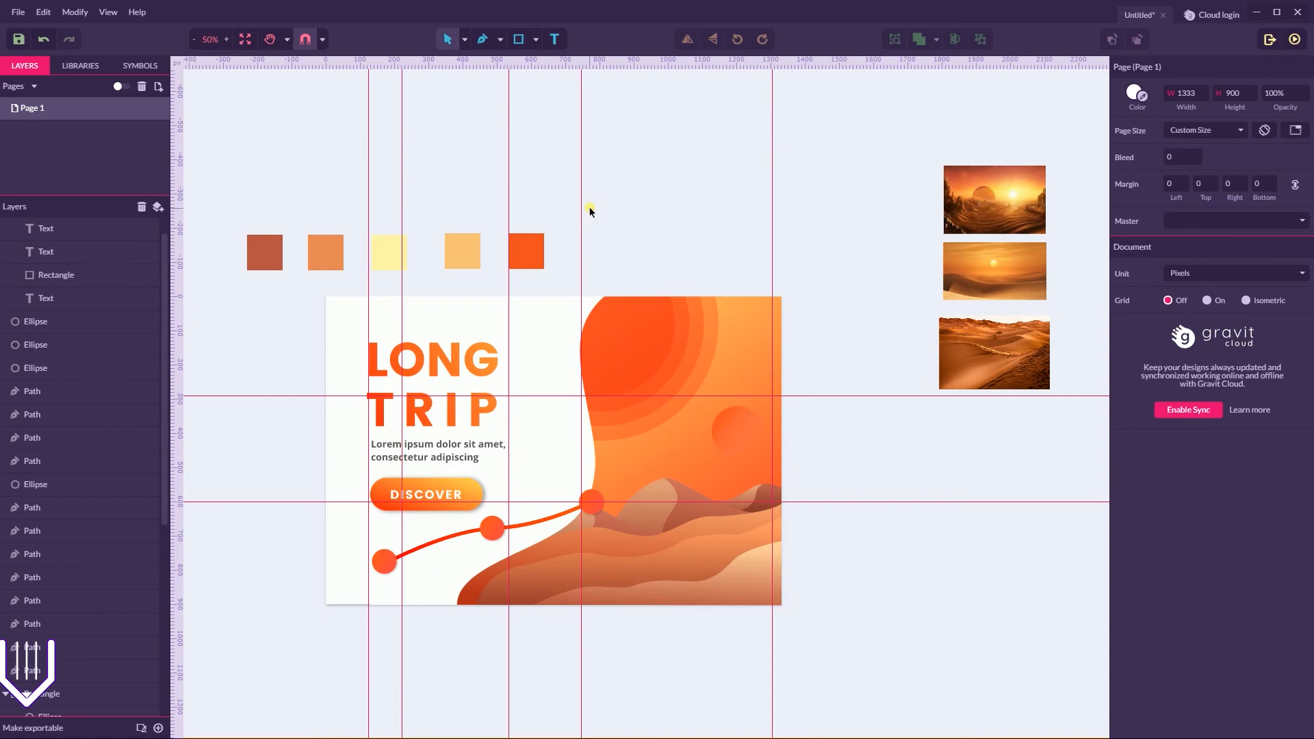
- Move the five colour swatches together to X 131.01, Y -184, beside the leftmost vertical guide
{"action": "left_click_drag", "start_coordinate": [249, 219], "coordinate": [659, 250]}
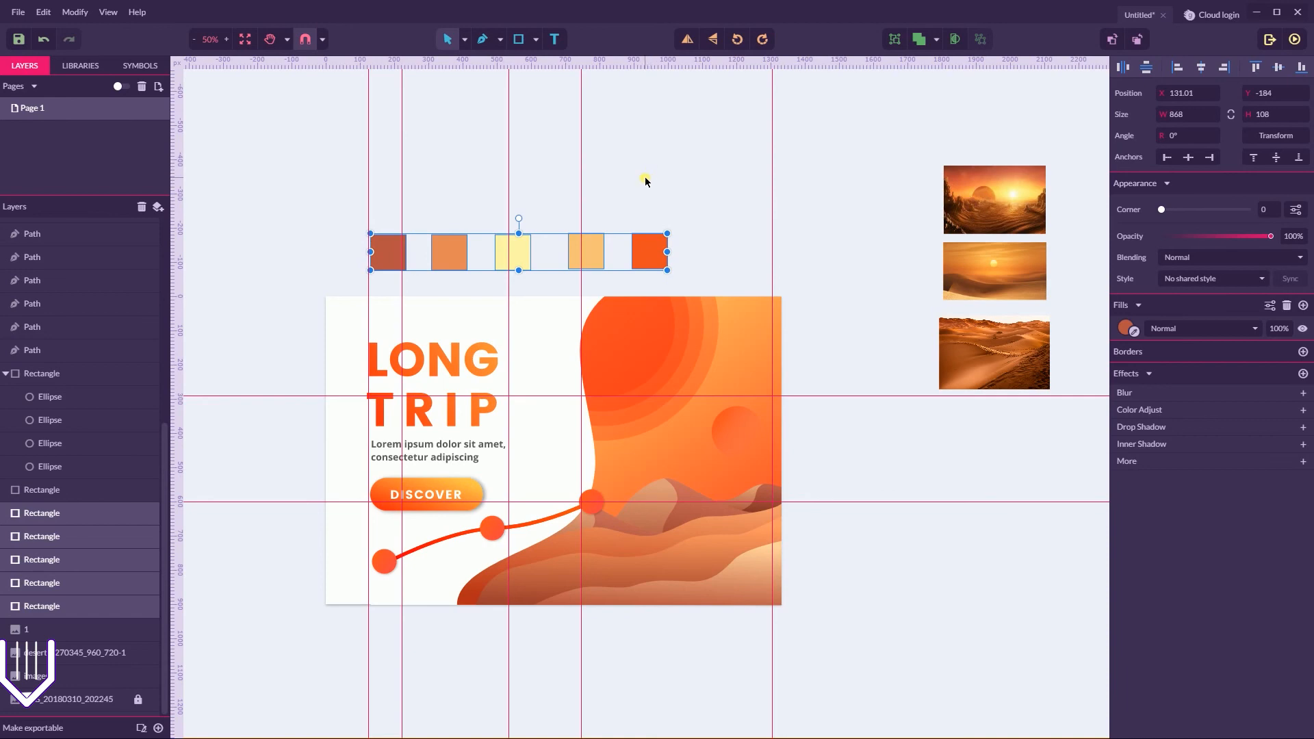
- Start saving the design and browse to the Gravit folder inside Vitorials on drive D
{"action": "key", "text": "ctrl+s"}
{"action": "left_click", "coordinate": [602, 363]}
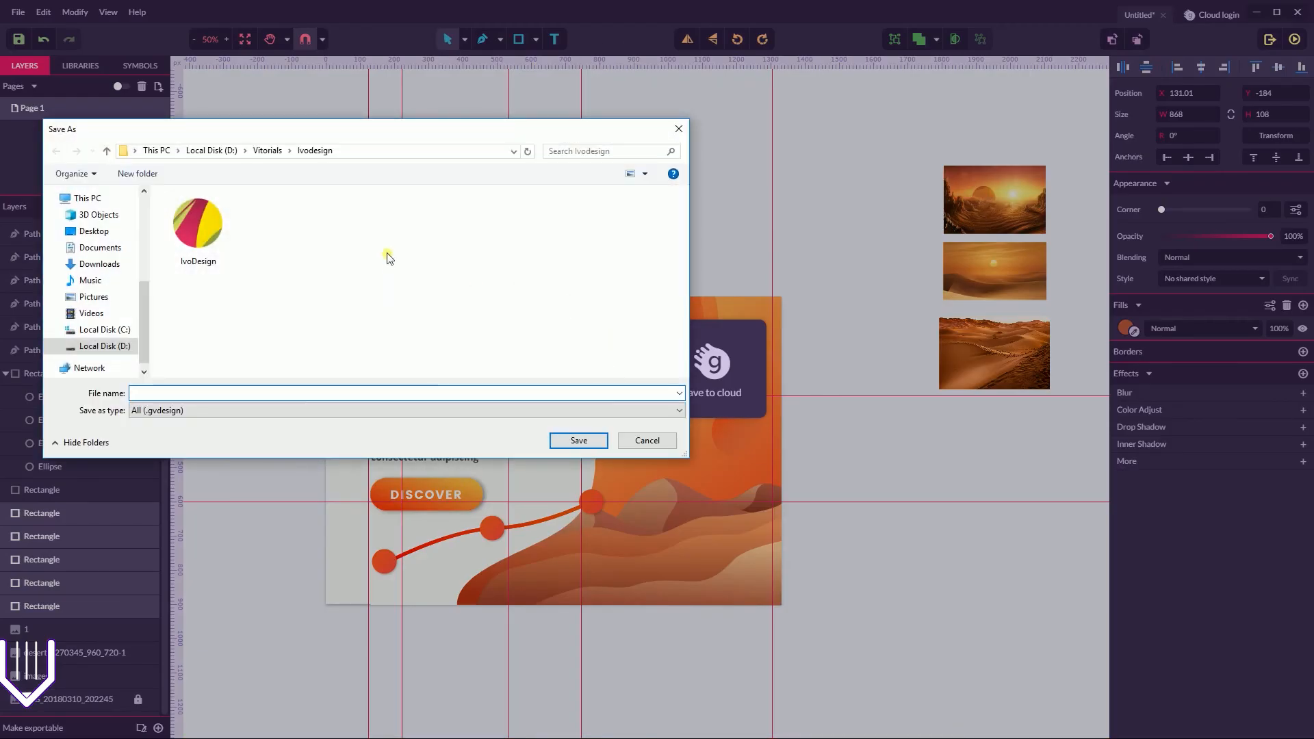
{"action": "left_click", "coordinate": [267, 152]}
{"action": "scroll", "coordinate": [264, 246], "scroll_direction": "down", "scroll_amount": 2}
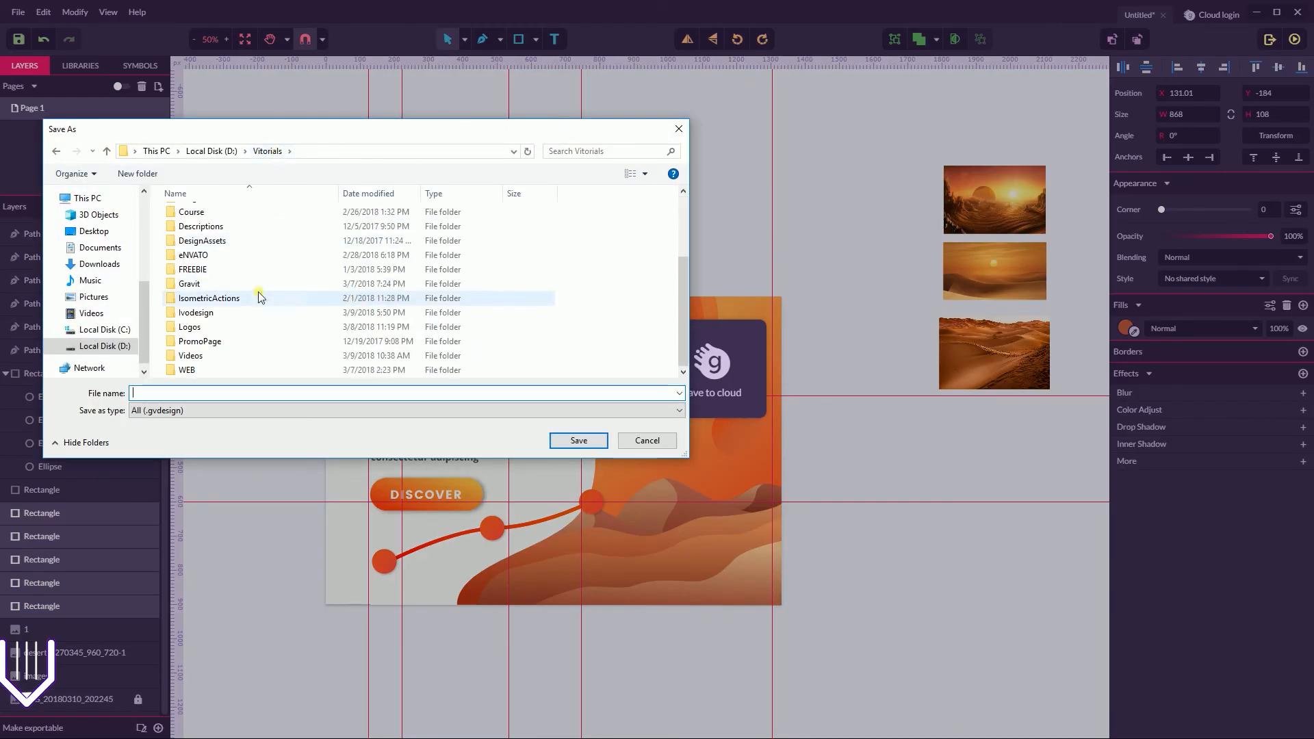
{"action": "left_click", "coordinate": [214, 357]}
{"action": "double_click", "coordinate": [210, 371]}
{"action": "key", "text": "BackSpace"}
{"action": "double_click", "coordinate": [234, 284]}
{"action": "scroll", "coordinate": [237, 327], "scroll_direction": "down", "scroll_amount": 5}
- Create a folder named HomeImage there and save the design in it as HomeImage
{"action": "right_click", "coordinate": [635, 273]}
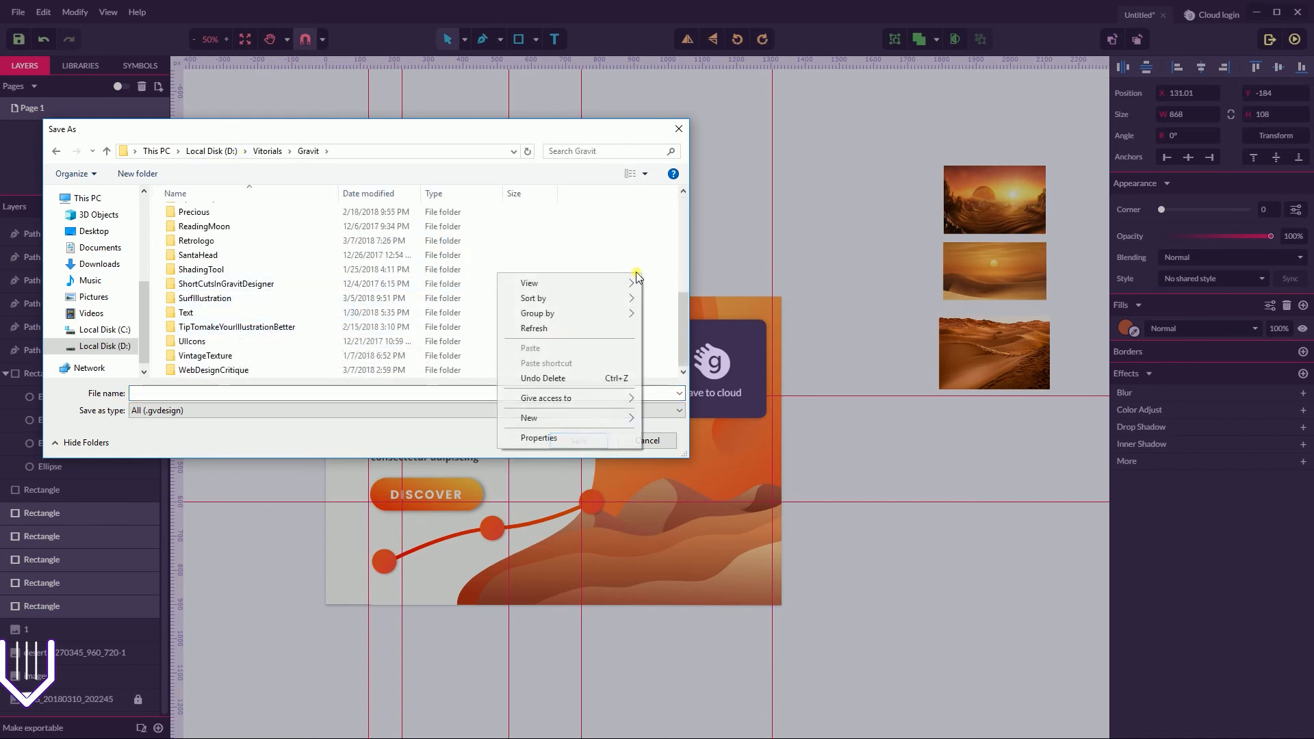
{"action": "left_click", "coordinate": [543, 419]}
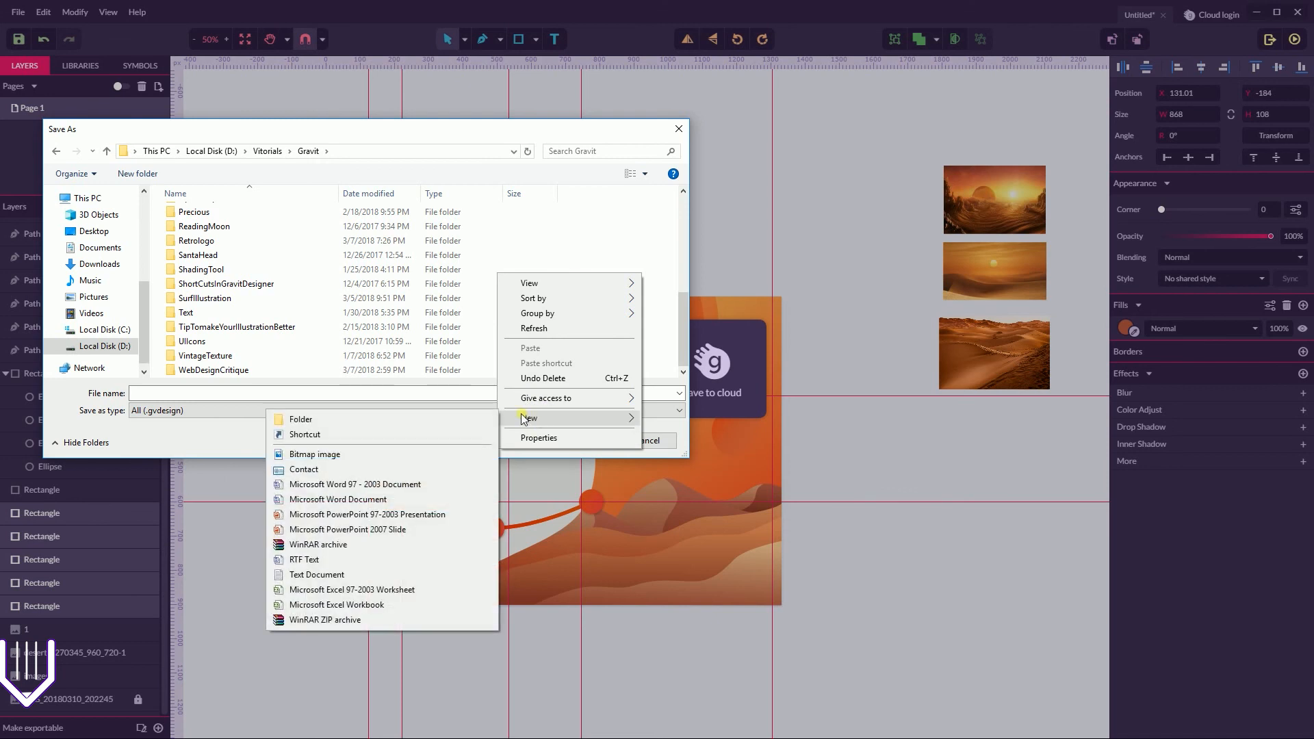
{"action": "left_click", "coordinate": [377, 420]}
{"action": "type", "text": "H"}
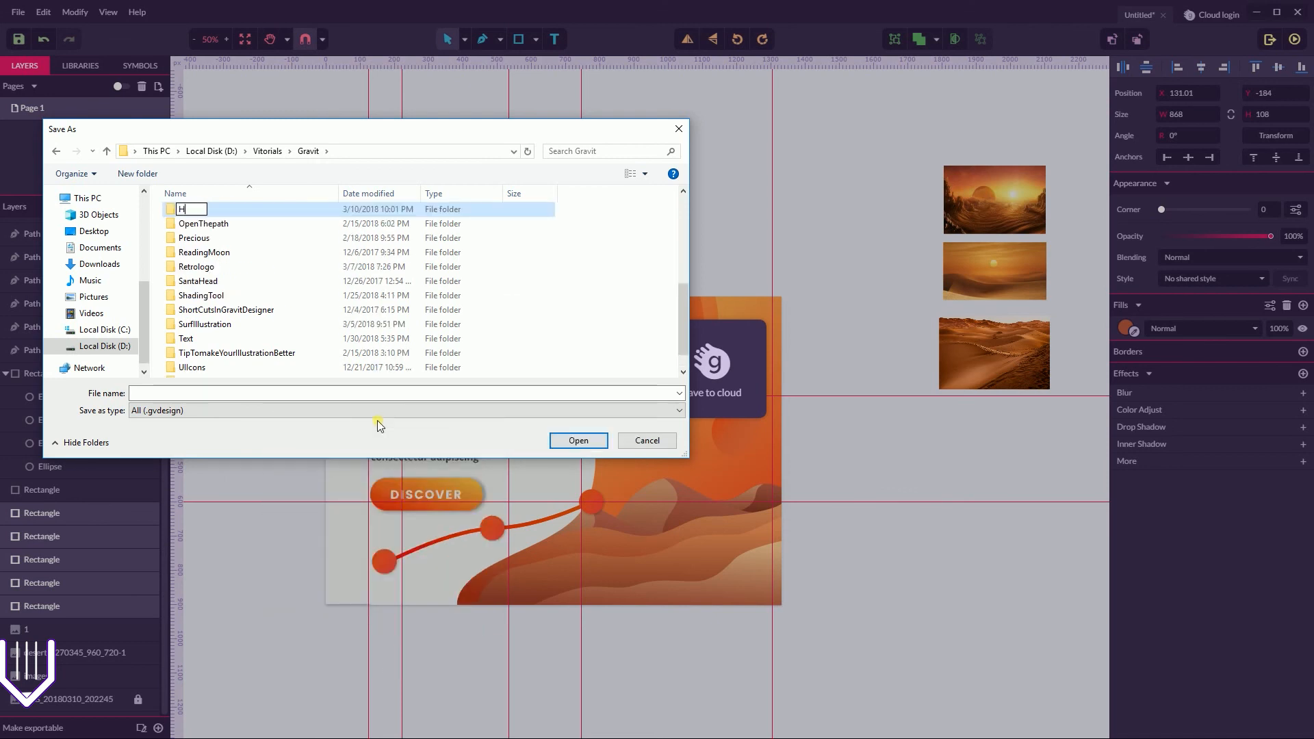
{"action": "type", "text": "omeImage"}
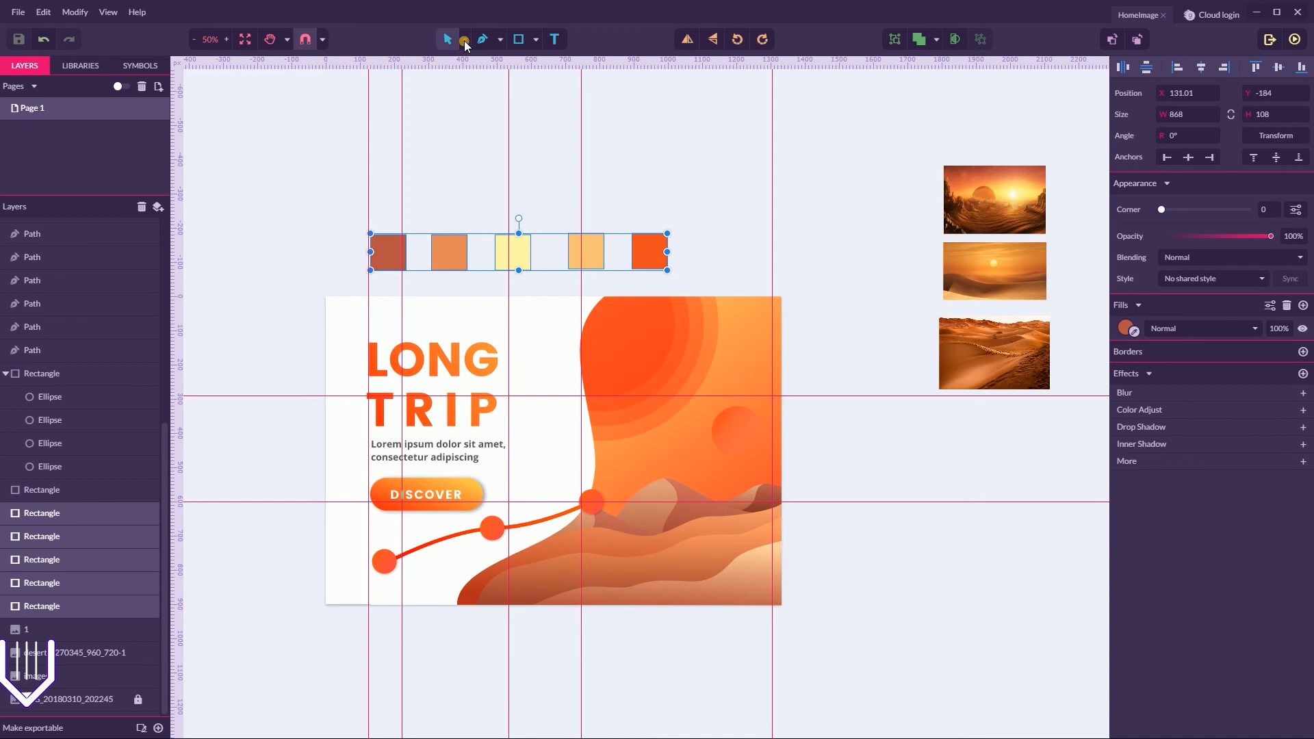
- Sketch a rectangle about 92 x 72 px above the LONG TRIP title and shrink it to about 67 x 58 px
{"action": "left_click", "coordinate": [448, 447]}
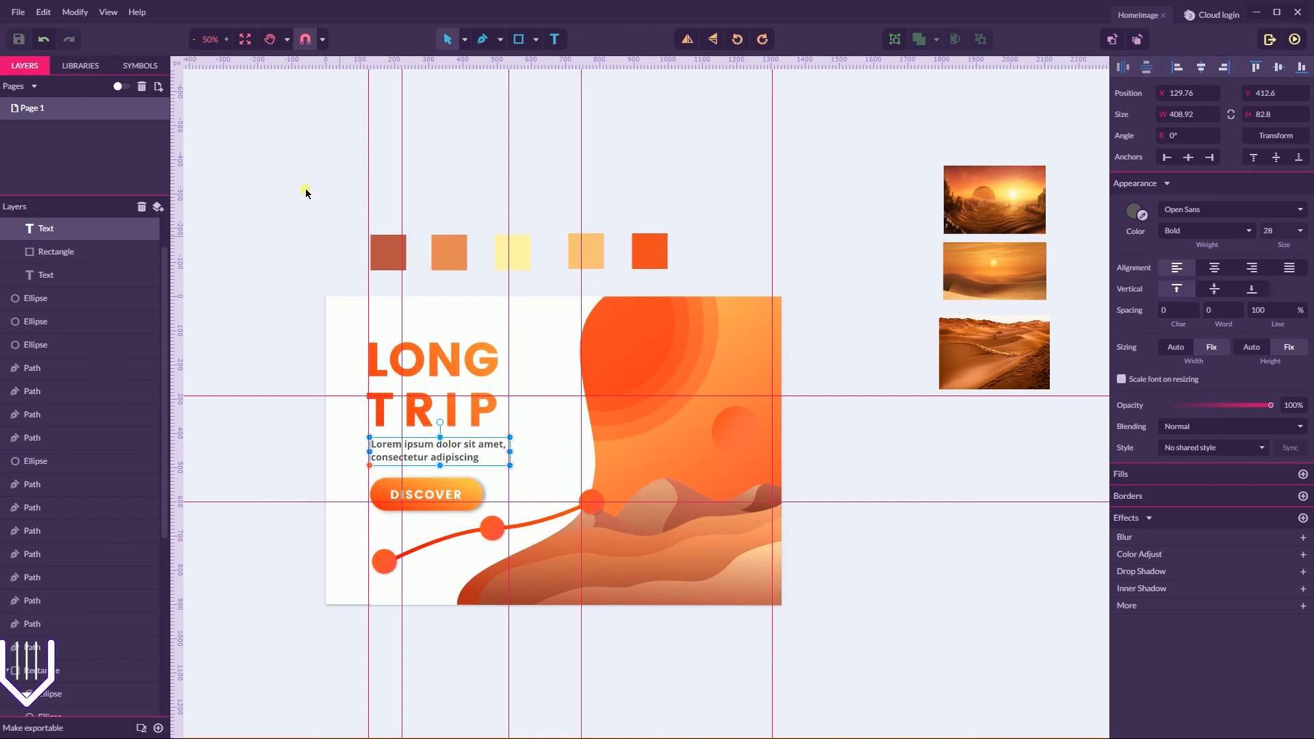
{"action": "key", "text": "ctrl+plus"}
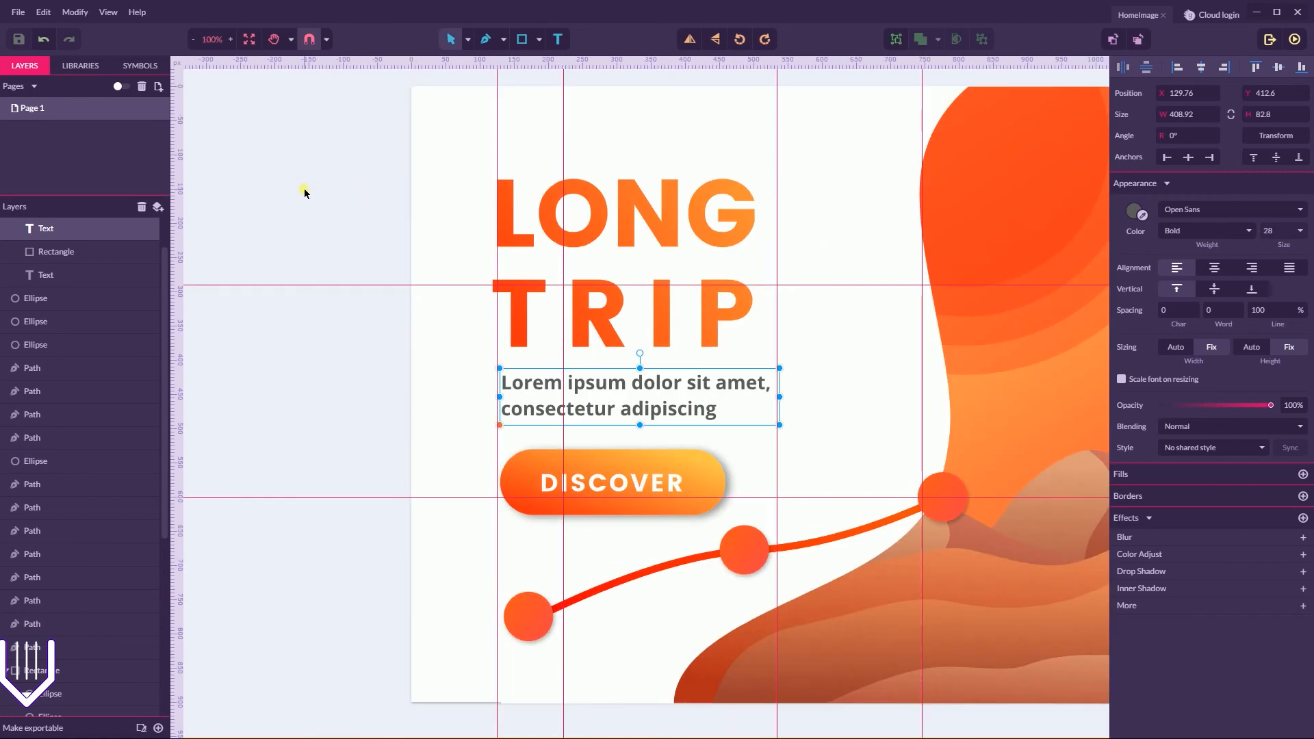
{"action": "key", "text": "space"}
{"action": "left_click_drag", "start_coordinate": [344, 195], "coordinate": [287, 296]}
{"action": "left_click", "coordinate": [540, 39]}
{"action": "left_click", "coordinate": [574, 79]}
{"action": "left_click_drag", "start_coordinate": [441, 204], "coordinate": [504, 254]}
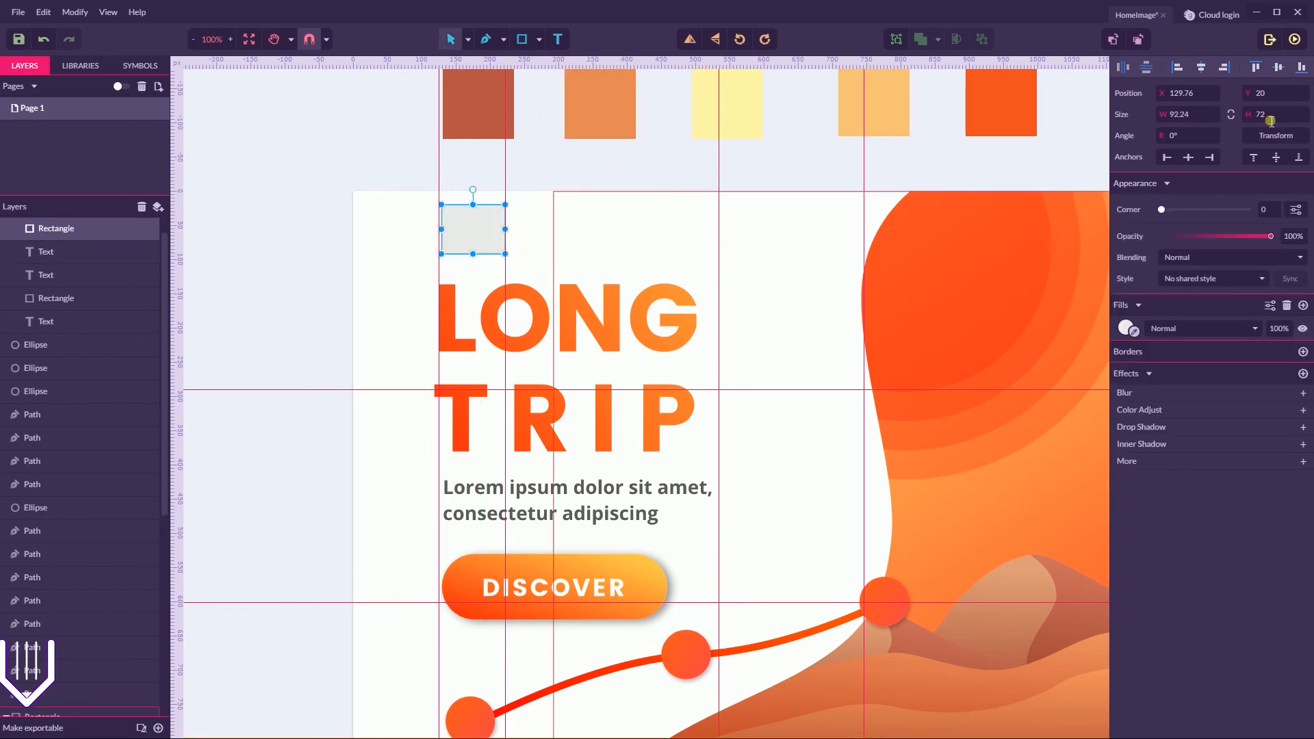
{"action": "left_click_drag", "start_coordinate": [508, 208], "coordinate": [500, 217]}
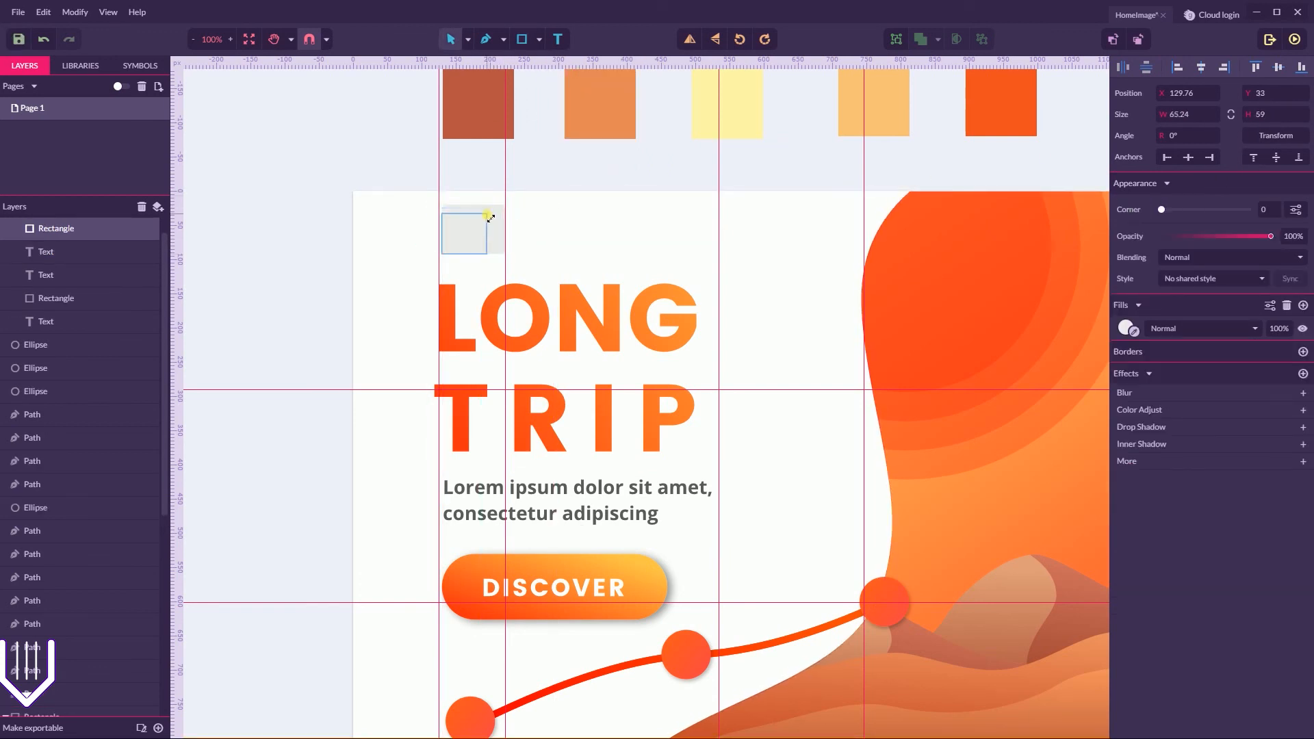
- Set the rectangle's width and height to 48 px
{"action": "left_click", "coordinate": [1206, 122]}
{"action": "key", "text": "Down"}
{"action": "key", "text": "Down"}
{"action": "key", "text": "Down"}
{"action": "key", "text": "Down"}
{"action": "key", "text": "Down"}
{"action": "key", "text": "Down"}
{"action": "key", "text": "Down"}
{"action": "key", "text": "Down"}
{"action": "key", "text": "Down"}
{"action": "key", "text": "Down"}
{"action": "key", "text": "Down"}
{"action": "key", "text": "Down"}
{"action": "key", "text": "Down"}
{"action": "key", "text": "Down"}
{"action": "key", "text": "Down"}
{"action": "key", "text": "Down"}
{"action": "key", "text": "Down"}
{"action": "key", "text": "Down"}
{"action": "key", "text": "Down"}
{"action": "key", "text": "Down"}
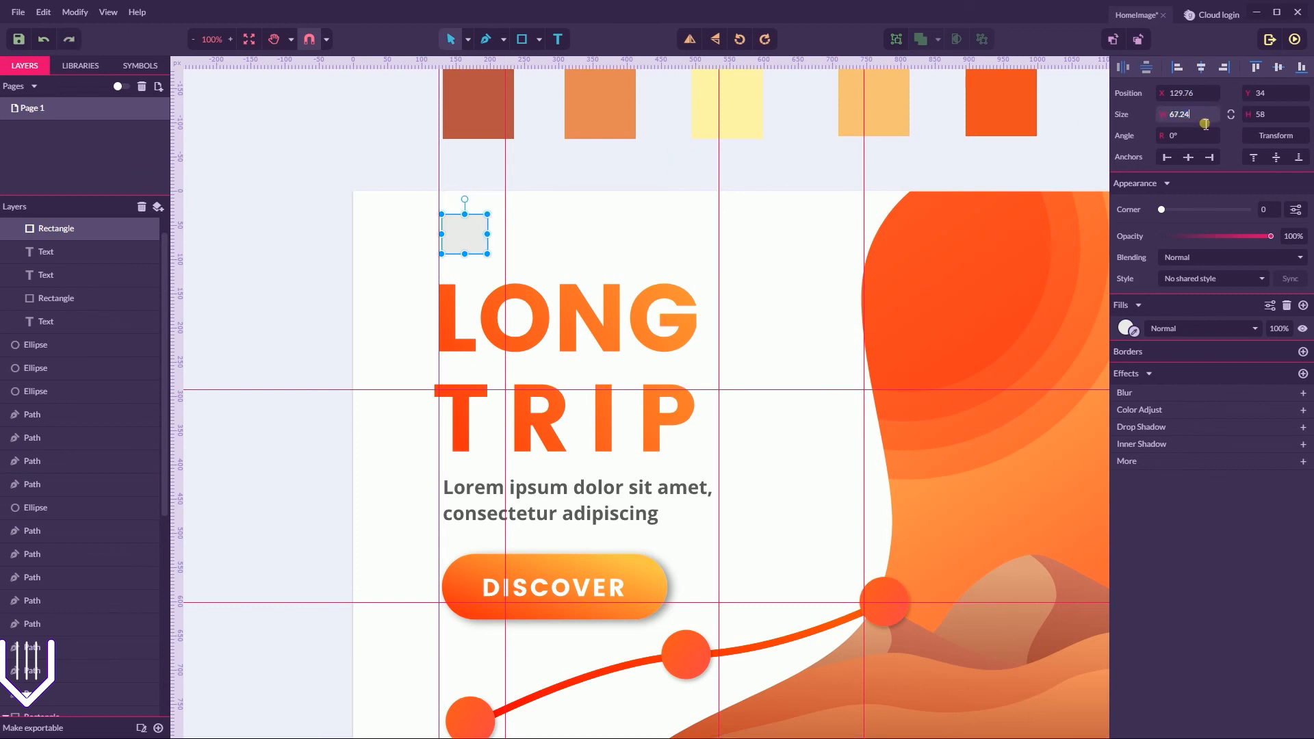
{"action": "key", "text": "BackSpace"}
{"action": "key", "text": "BackSpace"}
{"action": "key", "text": "BackSpace"}
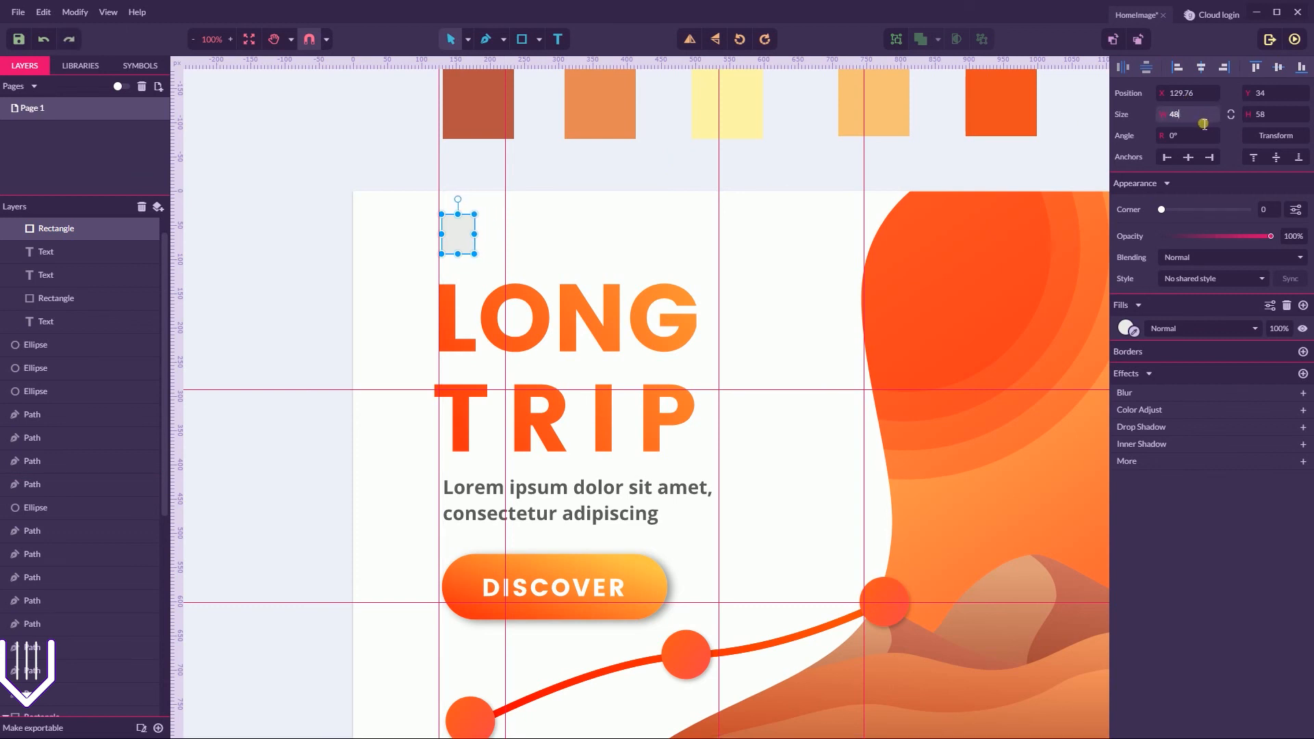
{"action": "left_click", "coordinate": [1285, 117]}
{"action": "key", "text": "Down"}
{"action": "key", "text": "Down"}
{"action": "key", "text": "Down"}
{"action": "key", "text": "Down"}
{"action": "key", "text": "Down"}
{"action": "key", "text": "Down"}
{"action": "key", "text": "Down"}
{"action": "key", "text": "Down"}
{"action": "key", "text": "Down"}
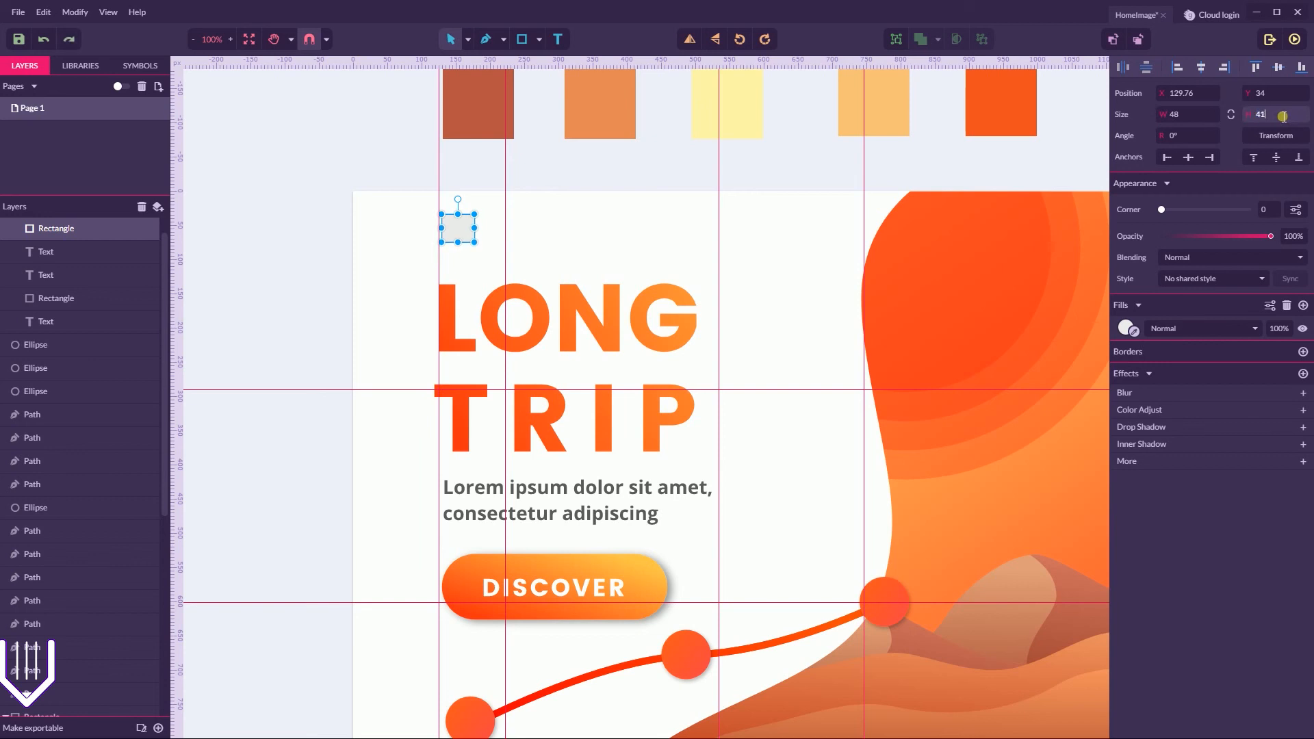
- Move the square to X 125.51, Y 17, and turn a duplicate of it into a 12 px high black bar
{"action": "left_click_drag", "start_coordinate": [452, 236], "coordinate": [461, 212]}
{"action": "key", "text": "ctrl+d"}
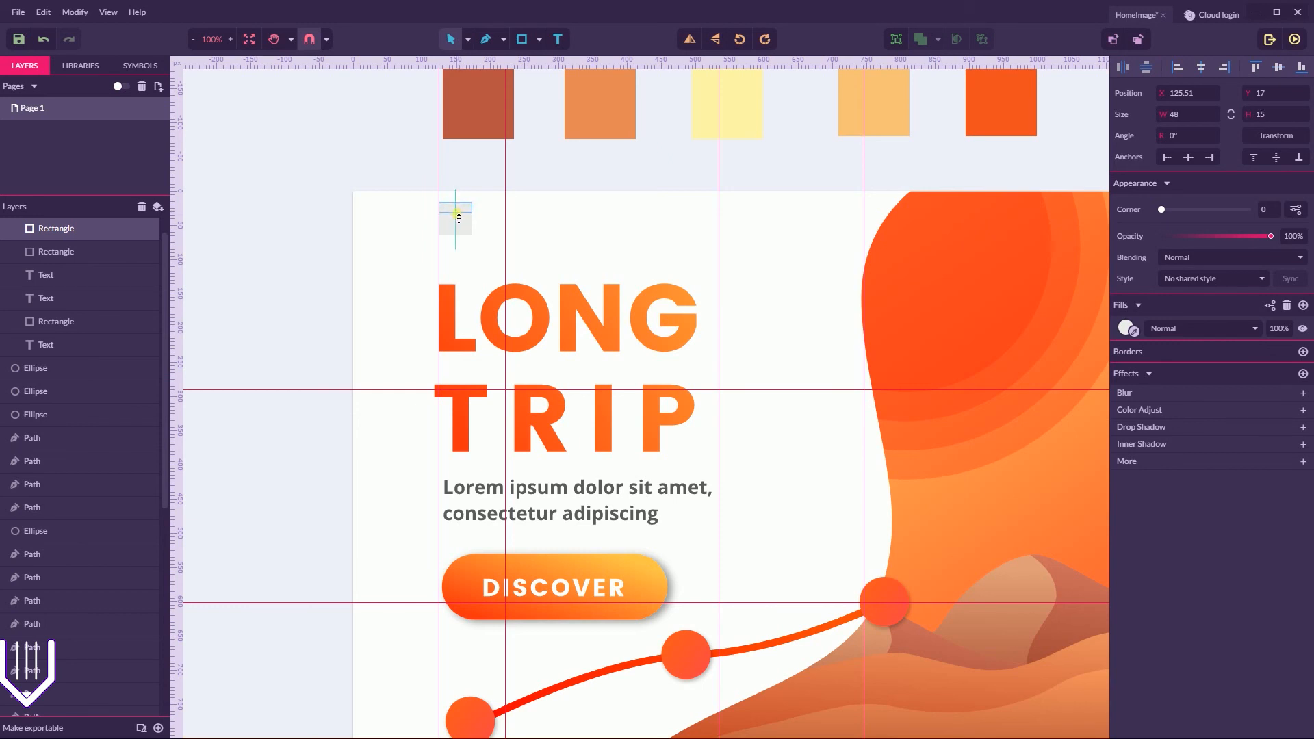
{"action": "left_click", "coordinate": [1122, 325]}
{"action": "left_click_drag", "start_coordinate": [1102, 444], "coordinate": [1096, 448]}
- Copy the black bar downwards to make a three-bar menu icon within the 48 px square
{"action": "left_click_drag", "start_coordinate": [465, 208], "coordinate": [463, 235]}
{"action": "key", "text": "ctrl+d"}
{"action": "key", "text": "ctrl+z"}
{"action": "left_click", "coordinate": [82, 299]}
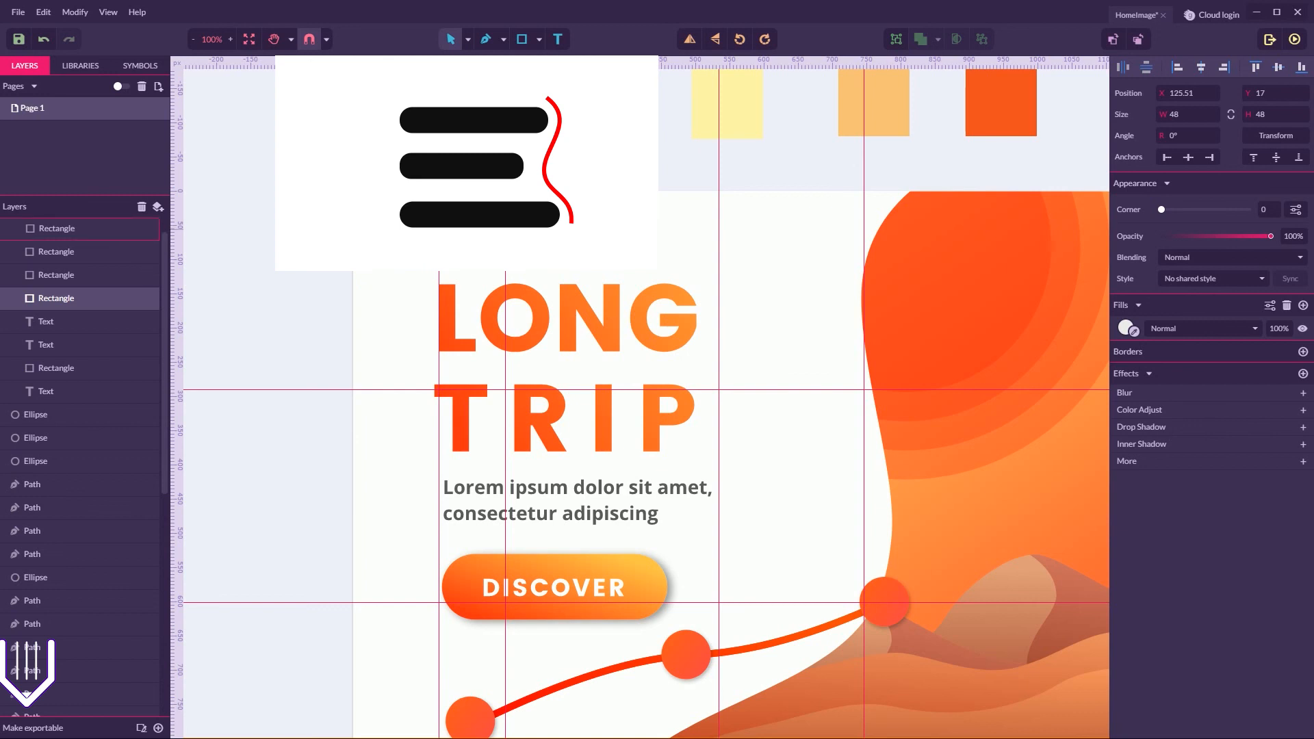
{"action": "left_click", "coordinate": [75, 232]}
{"action": "left_click", "coordinate": [397, 158]}
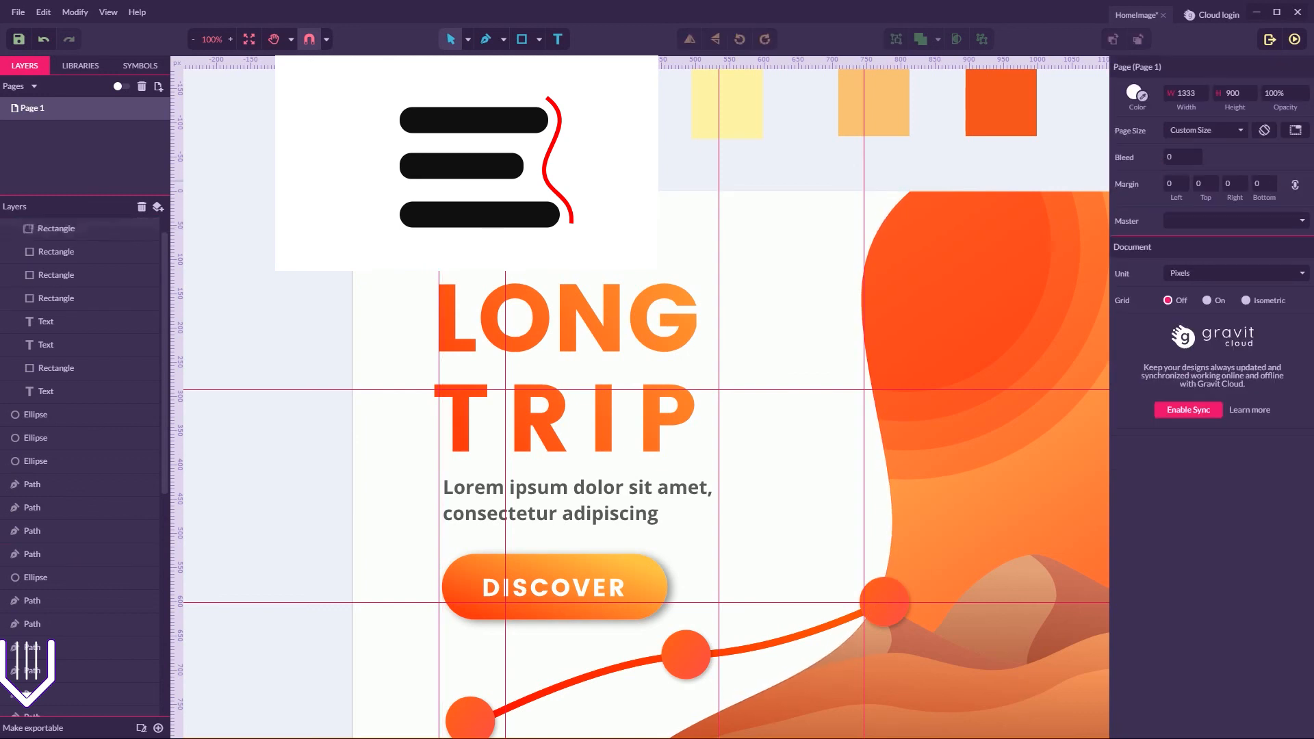
- Delete the 48 px square behind the three black bars
{"action": "key", "text": "ctrl+plus"}
{"action": "key", "text": "space"}
{"action": "left_click_drag", "start_coordinate": [368, 130], "coordinate": [465, 314]}
{"action": "left_click", "coordinate": [58, 230]}
{"action": "left_click", "coordinate": [57, 274], "text": "shift"}
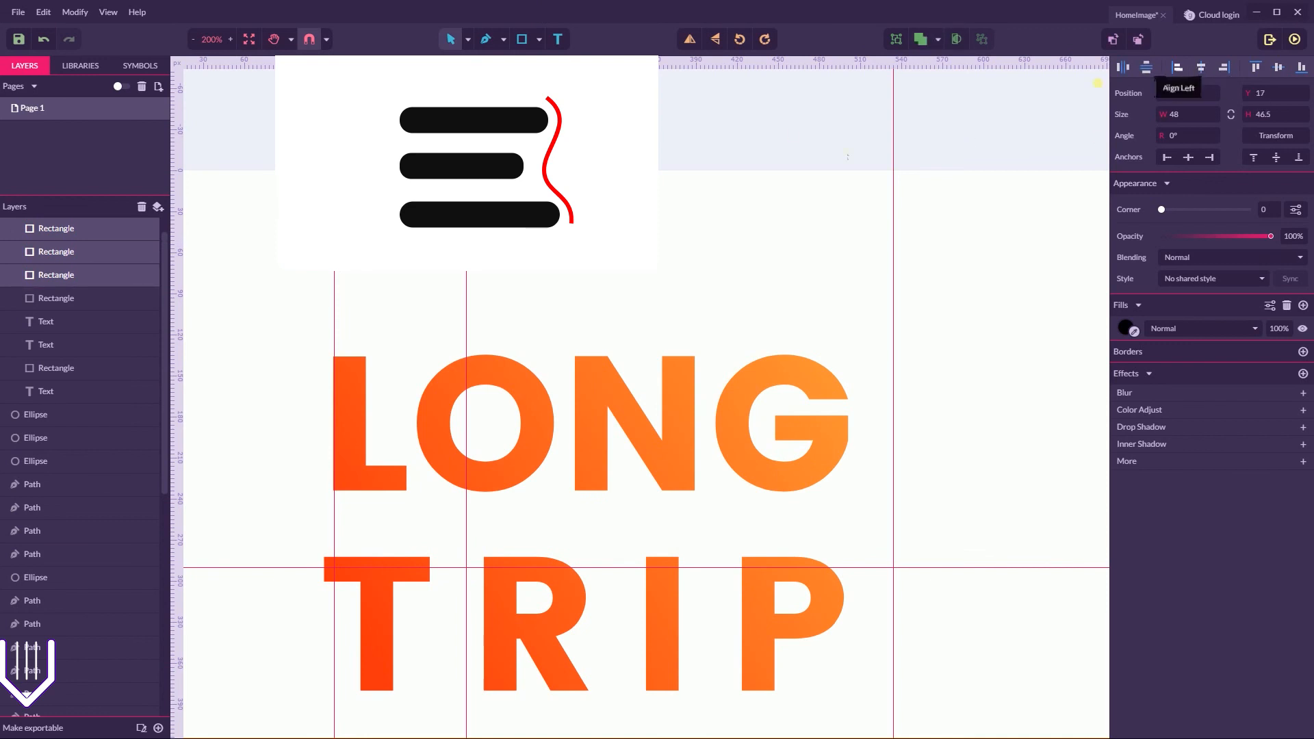
{"action": "left_click", "coordinate": [50, 304]}
{"action": "key", "text": "Delete"}
- Select the three bars and set the transform's width scale to 100%
{"action": "left_click", "coordinate": [58, 274]}
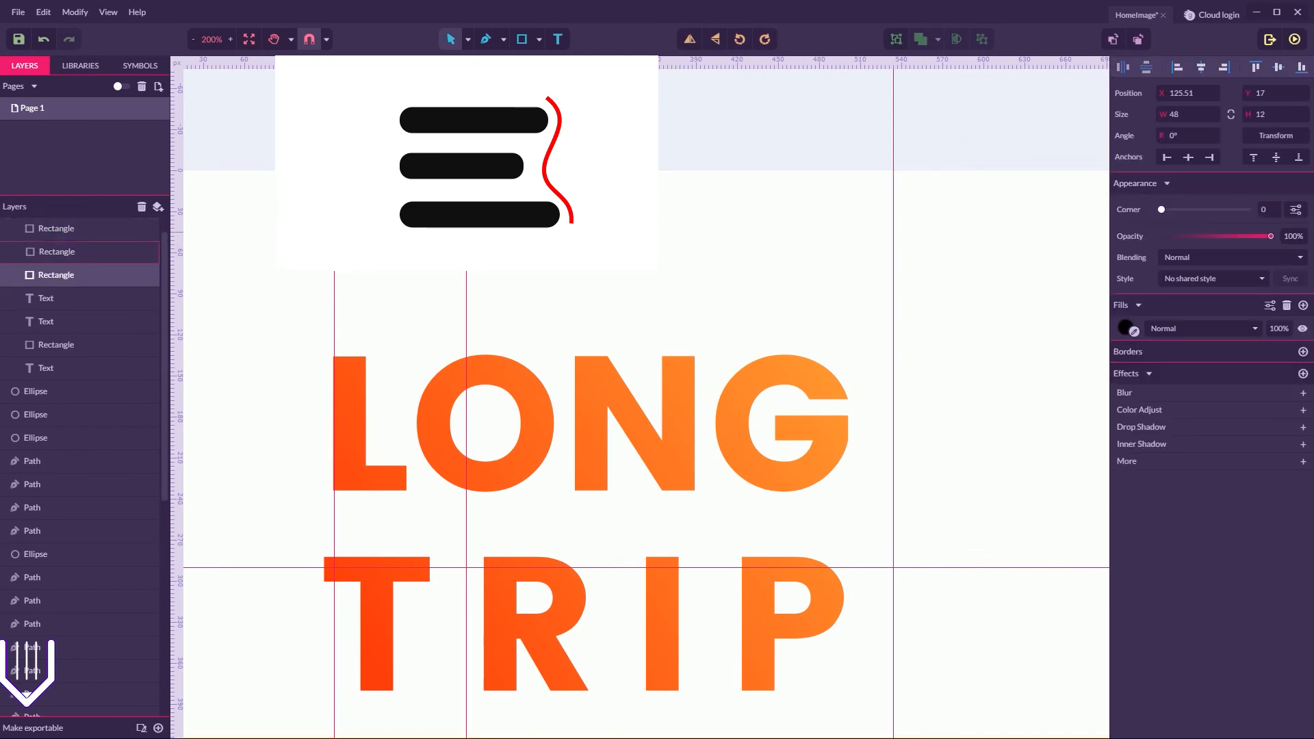
{"action": "left_click", "coordinate": [58, 228], "text": "shift"}
{"action": "left_click", "coordinate": [1267, 137]}
{"action": "left_click", "coordinate": [1195, 252]}
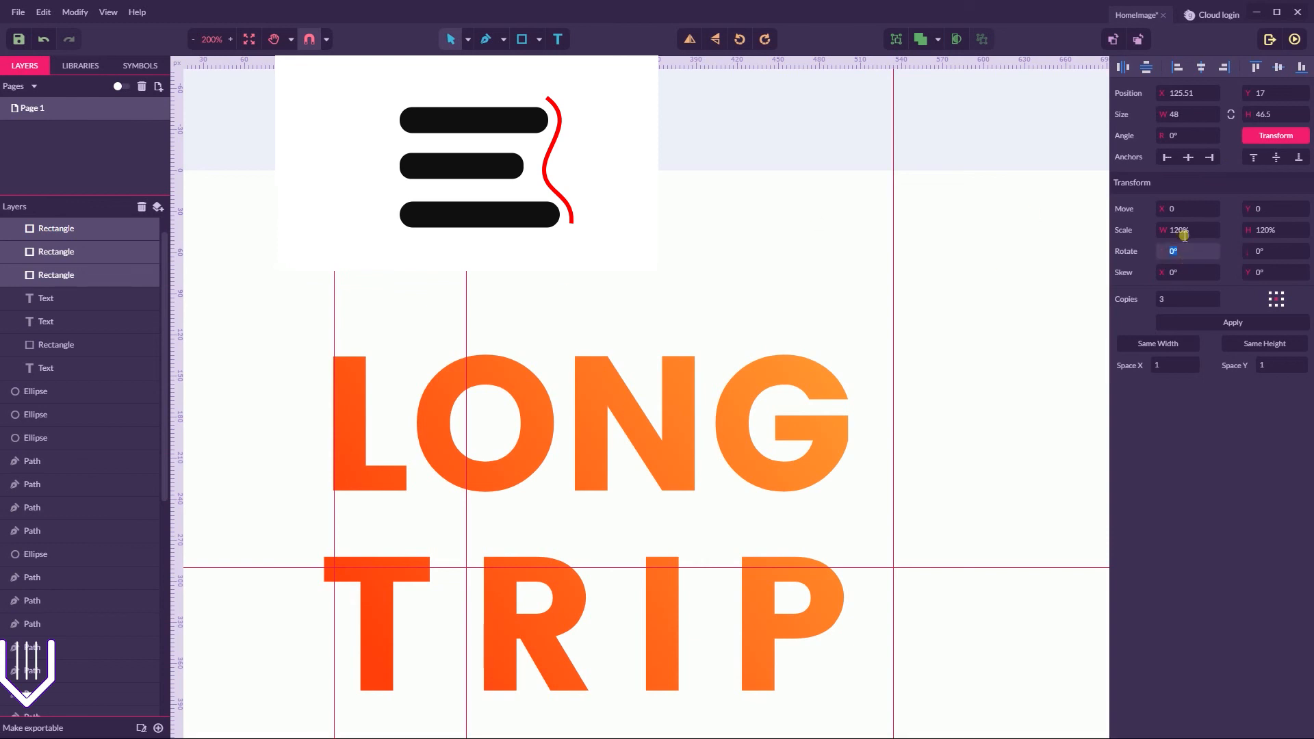
{"action": "left_click", "coordinate": [1205, 231]}
{"action": "type", "text": "74%"}
{"action": "key", "text": "Up"}
{"action": "key", "text": "Up"}
{"action": "key", "text": "Up"}
{"action": "key", "text": "Up"}
{"action": "key", "text": "Up"}
{"action": "key", "text": "Up"}
{"action": "key", "text": "Up"}
{"action": "key", "text": "Up"}
{"action": "key", "text": "Up"}
{"action": "key", "text": "Up"}
{"action": "key", "text": "Up"}
{"action": "key", "text": "Up"}
{"action": "key", "text": "Up"}
{"action": "key", "text": "Up"}
{"action": "key", "text": "Up"}
{"action": "key", "text": "Up"}
{"action": "key", "text": "Up"}
{"action": "key", "text": "Up"}
{"action": "key", "text": "Up"}
{"action": "key", "text": "Up"}
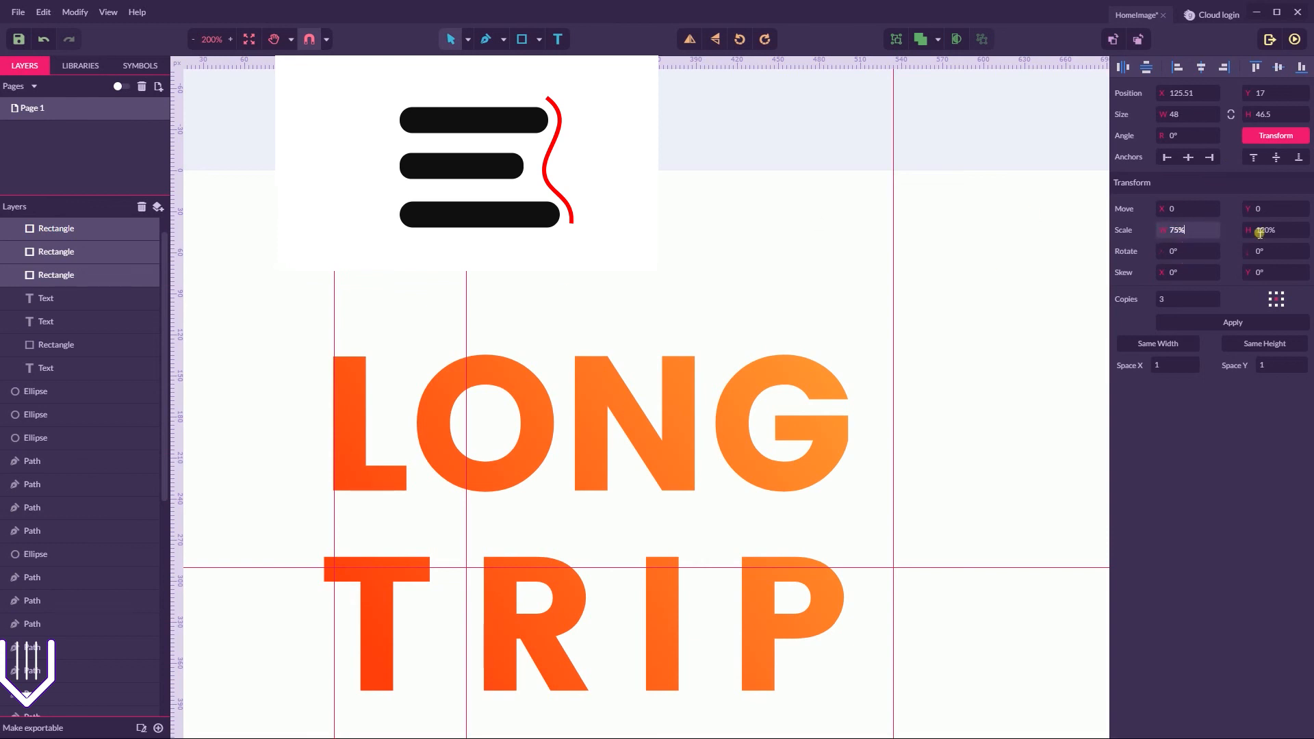
{"action": "key", "text": "Up"}
- Set the transform's height scale to 90% and its copies to 0, and apply it to the bars
{"action": "left_click", "coordinate": [1275, 233]}
{"action": "type", "text": "98%"}
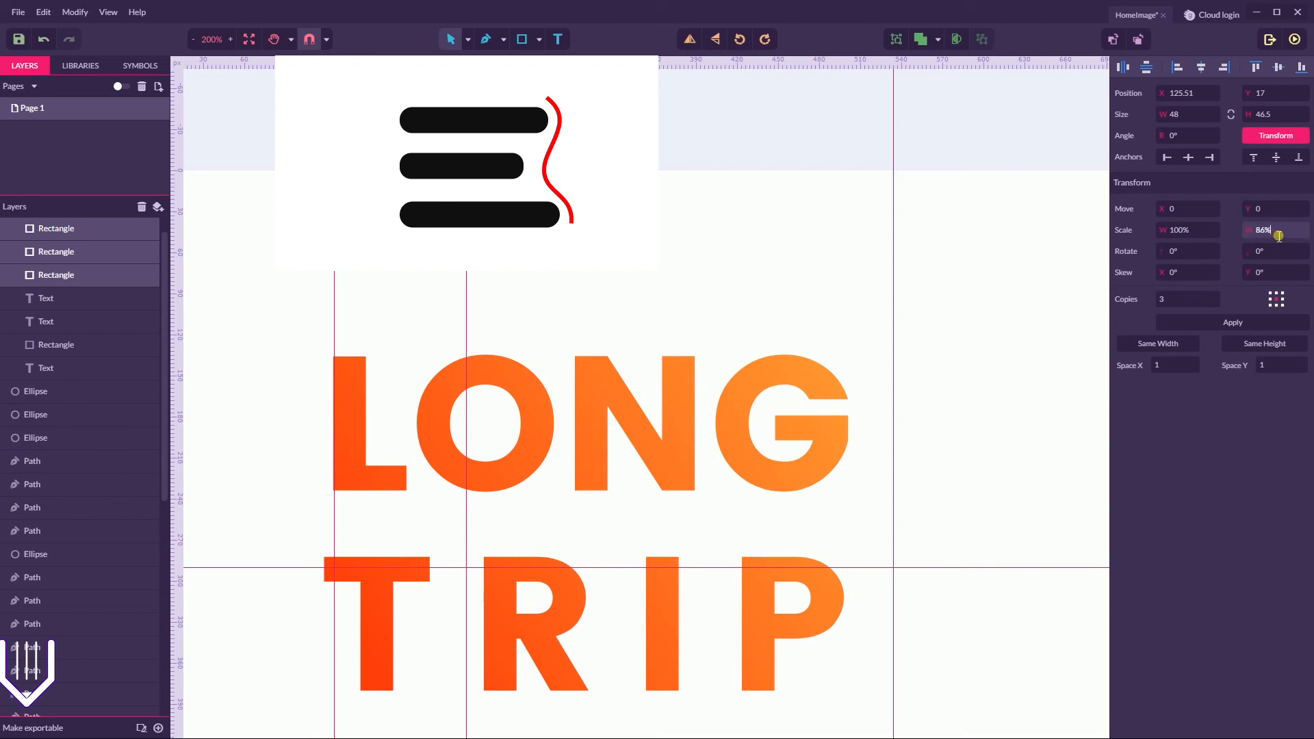
{"action": "key", "text": "Up"}
{"action": "key", "text": "Up"}
{"action": "left_click", "coordinate": [1181, 306]}
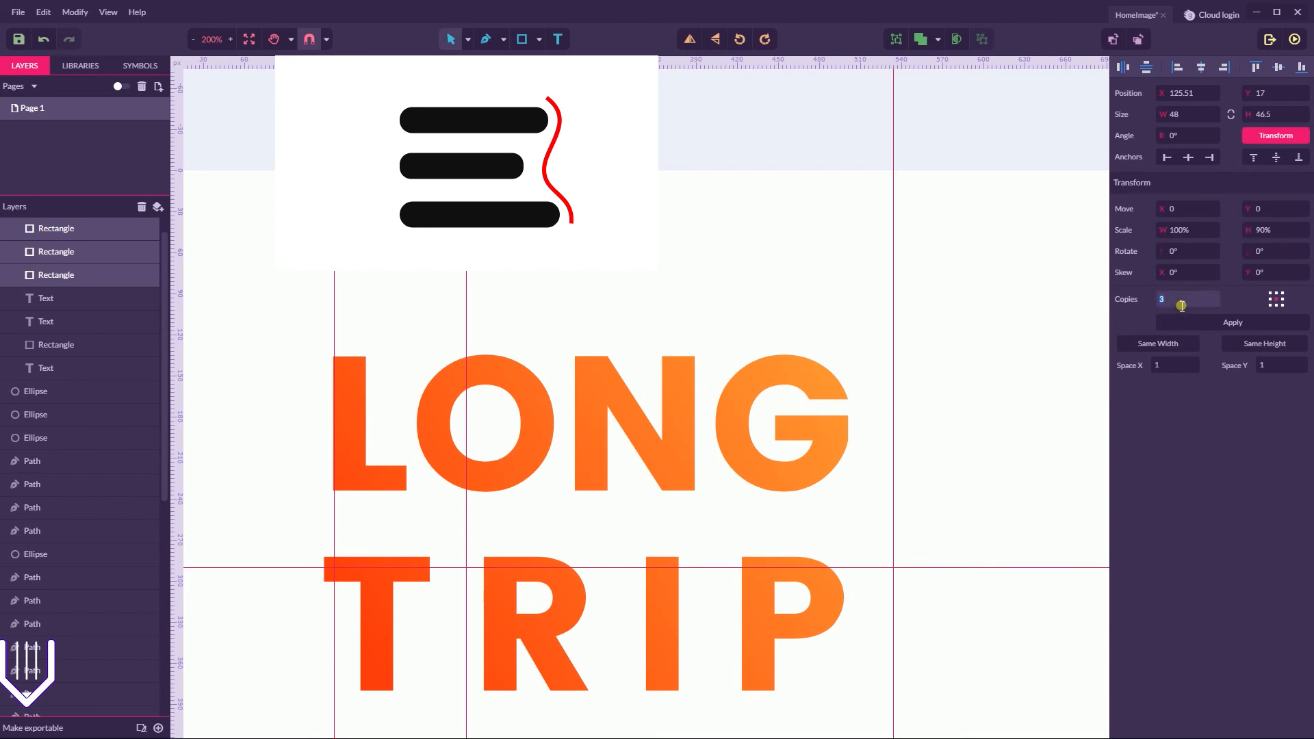
{"action": "left_click", "coordinate": [1195, 323]}
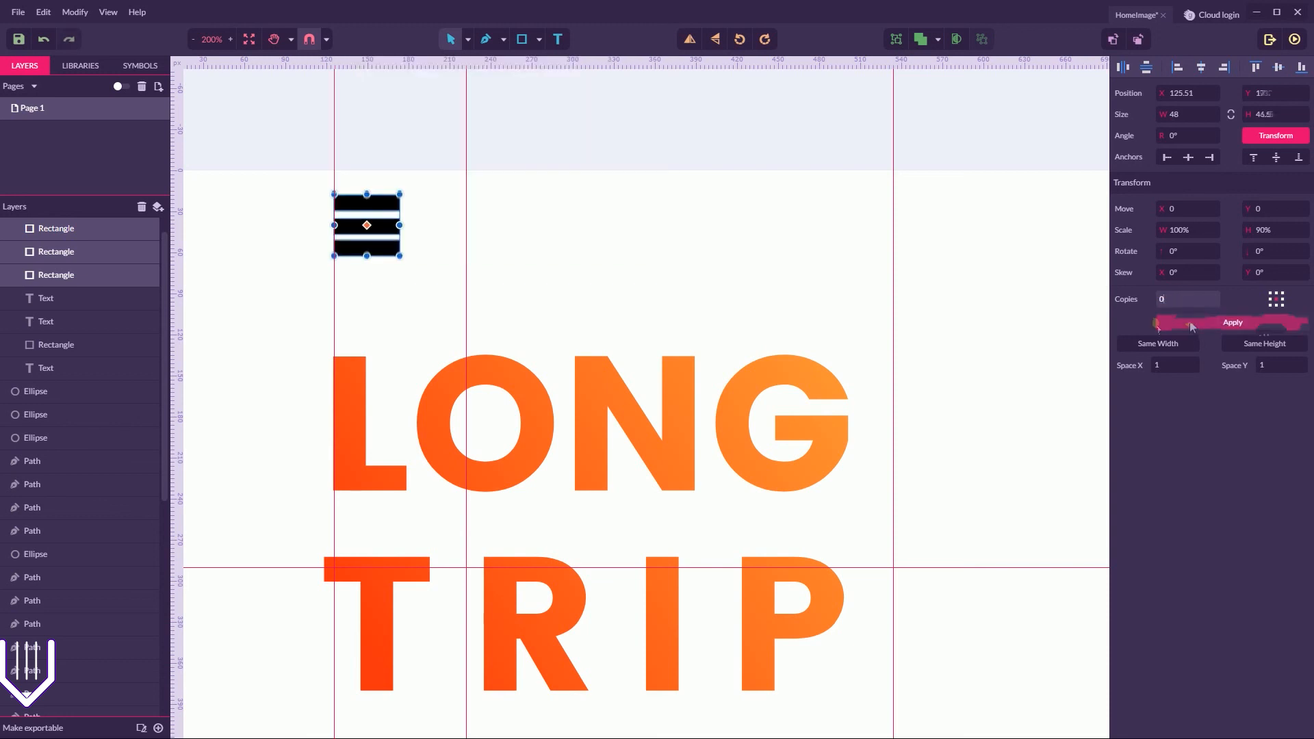
- Spread the outer bars of the menu icon slightly apart and distribute all three evenly in the vertical direction
{"action": "left_click", "coordinate": [467, 39]}
{"action": "left_click", "coordinate": [485, 69]}
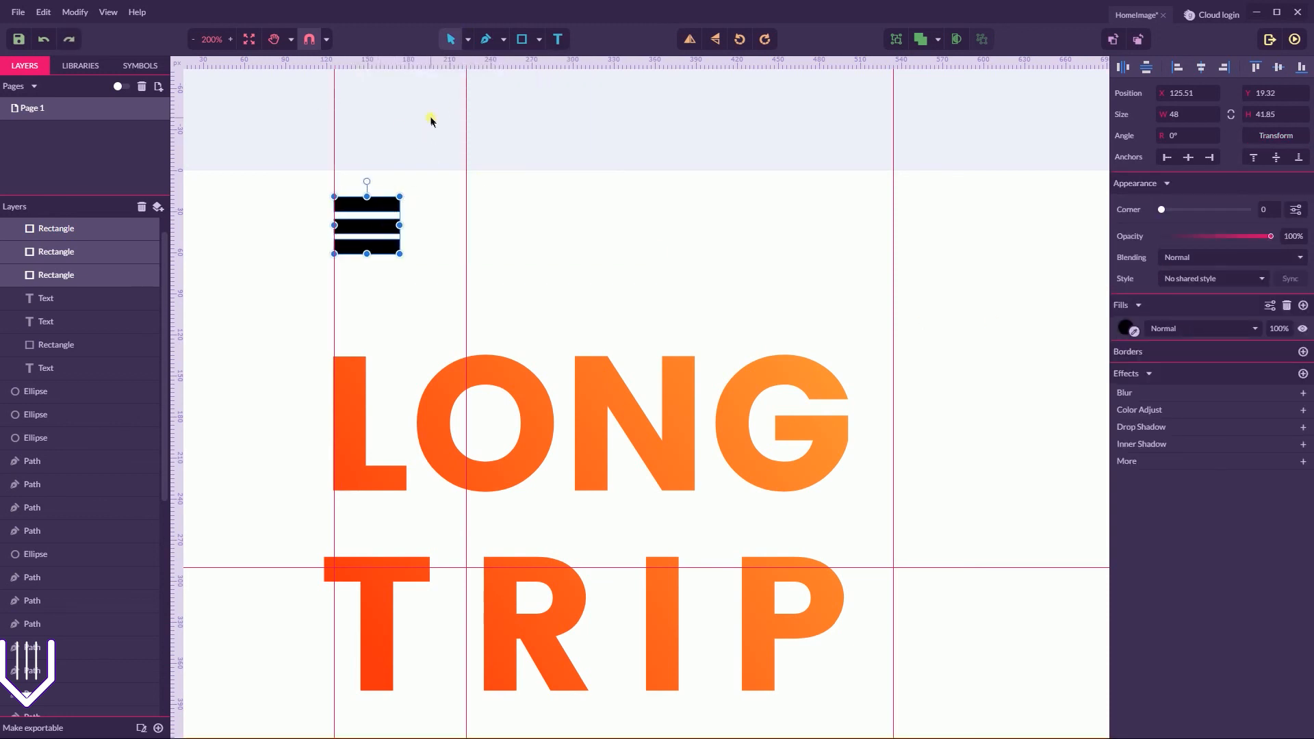
{"action": "left_click", "coordinate": [59, 299]}
{"action": "left_click", "coordinate": [365, 199]}
{"action": "left_click_drag", "start_coordinate": [370, 247], "coordinate": [370, 252]}
{"action": "left_click_drag", "start_coordinate": [412, 134], "coordinate": [376, 278]}
{"action": "left_click", "coordinate": [1147, 67]}
- Widen the three bars to 52.49 px and give them the dark grey fill
{"action": "left_click_drag", "start_coordinate": [400, 226], "coordinate": [406, 226]}
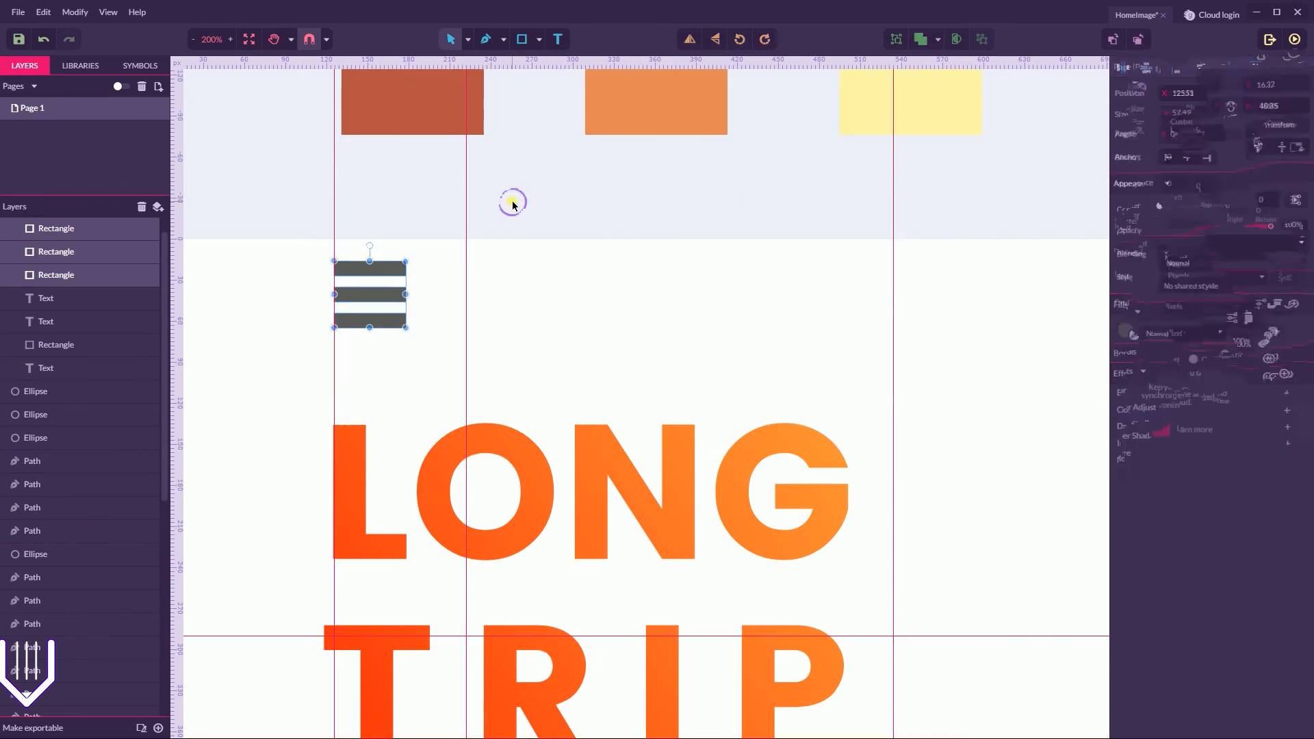
{"action": "left_click", "coordinate": [512, 202]}
- Move the three bars of the menu icon left to X 73.02, just outside the LONG TRIP title's edge
{"action": "key", "text": "ctrl+minus"}
{"action": "scroll", "coordinate": [512, 200], "scroll_direction": "down", "scroll_amount": 3}
{"action": "left_click", "coordinate": [513, 156]}
{"action": "left_click", "coordinate": [513, 145], "text": "shift"}
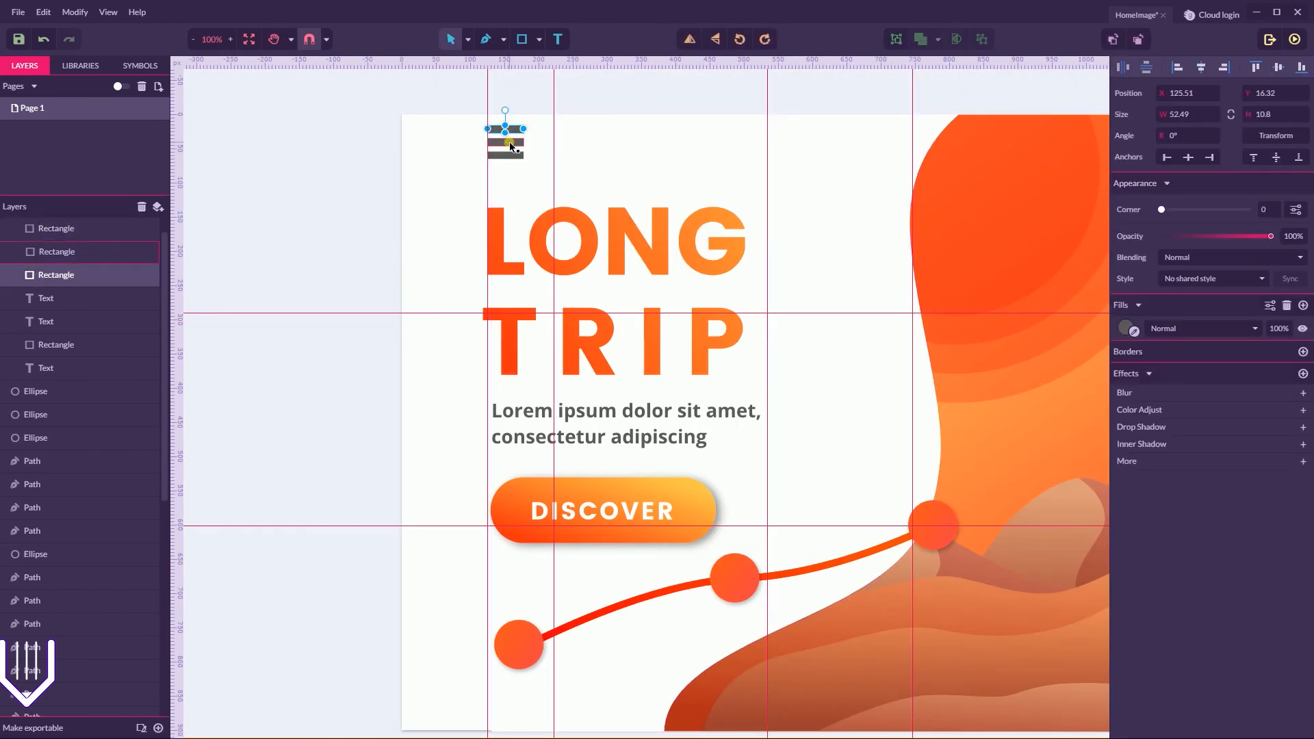
{"action": "left_click", "coordinate": [507, 129], "text": "shift"}
{"action": "left_click_drag", "start_coordinate": [506, 140], "coordinate": [471, 141]}
{"action": "left_click", "coordinate": [568, 84]}
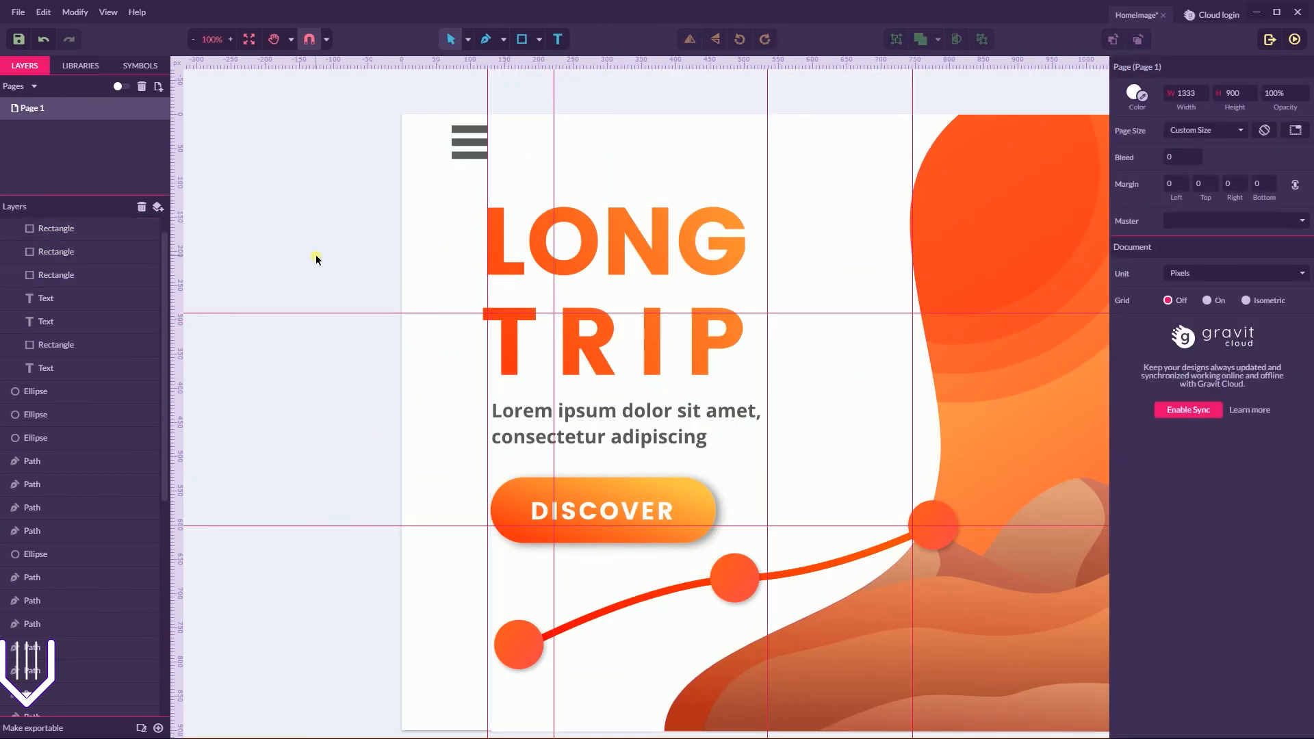
- Group the three bars of the menu icon and lower the group to Y 35.32
{"action": "key", "text": "ctrl+minus"}
{"action": "scroll", "coordinate": [287, 261], "scroll_direction": "right", "scroll_amount": 3}
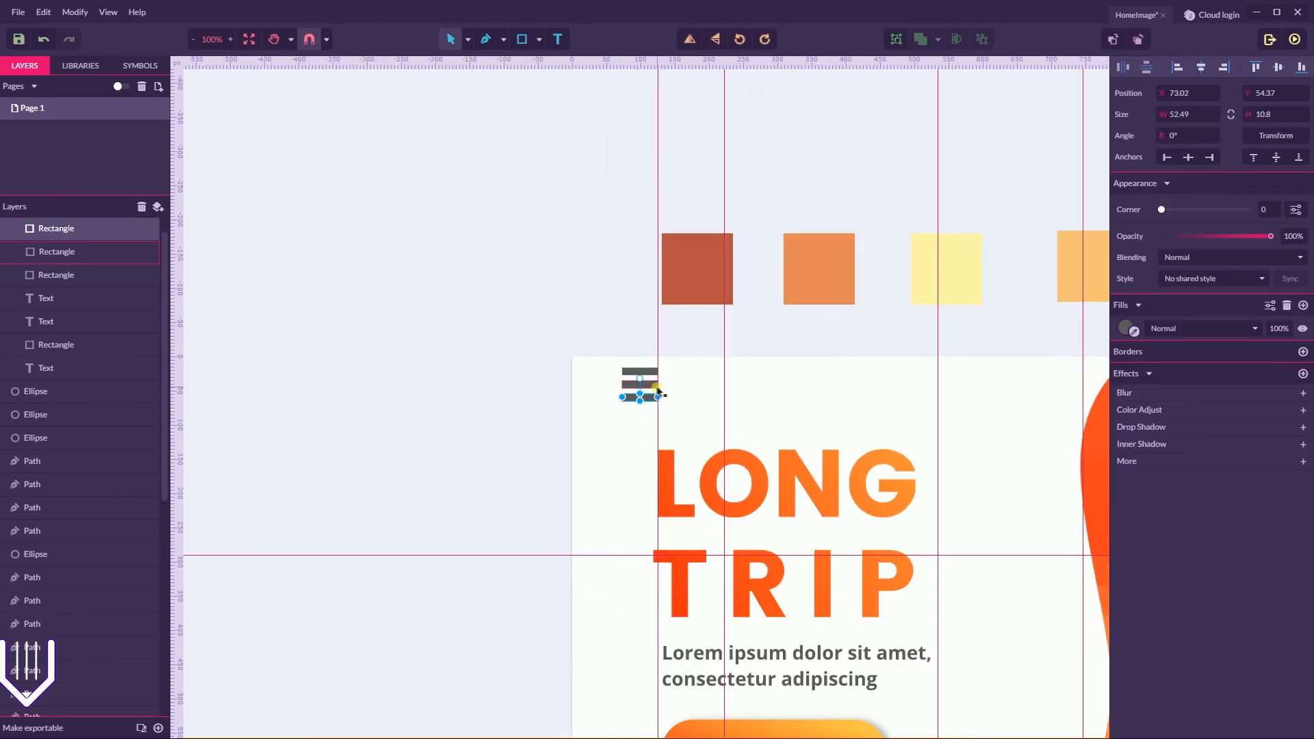
{"action": "left_click", "coordinate": [61, 275]}
{"action": "left_click", "coordinate": [75, 251], "text": "shift"}
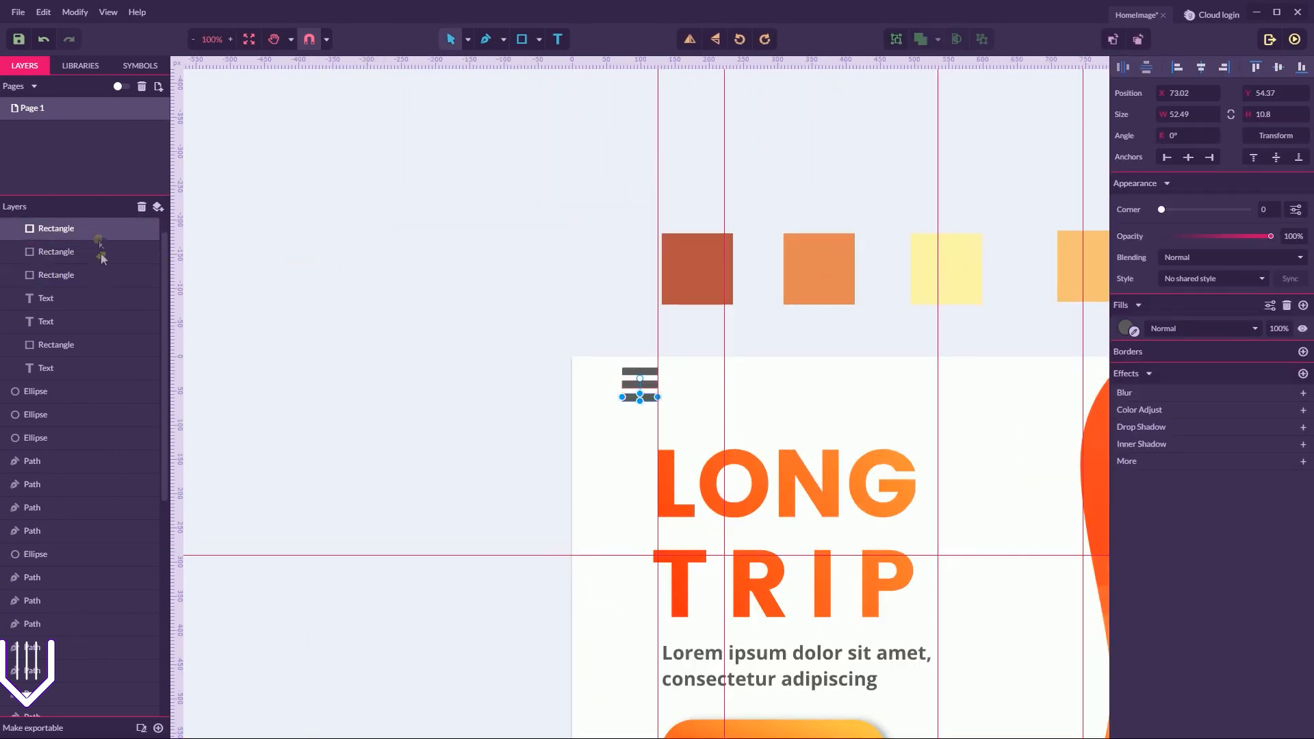
{"action": "key", "text": "ctrl+g"}
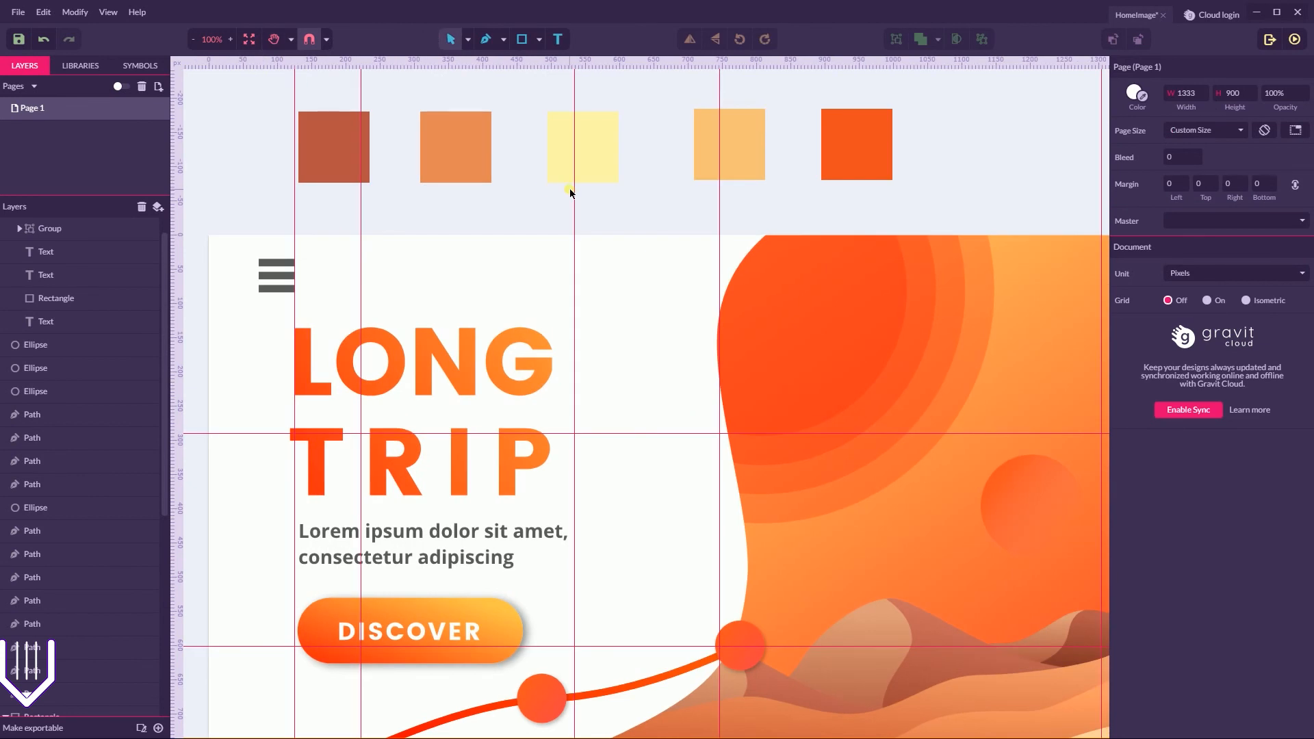
{"action": "key", "text": "ctrl+minus"}
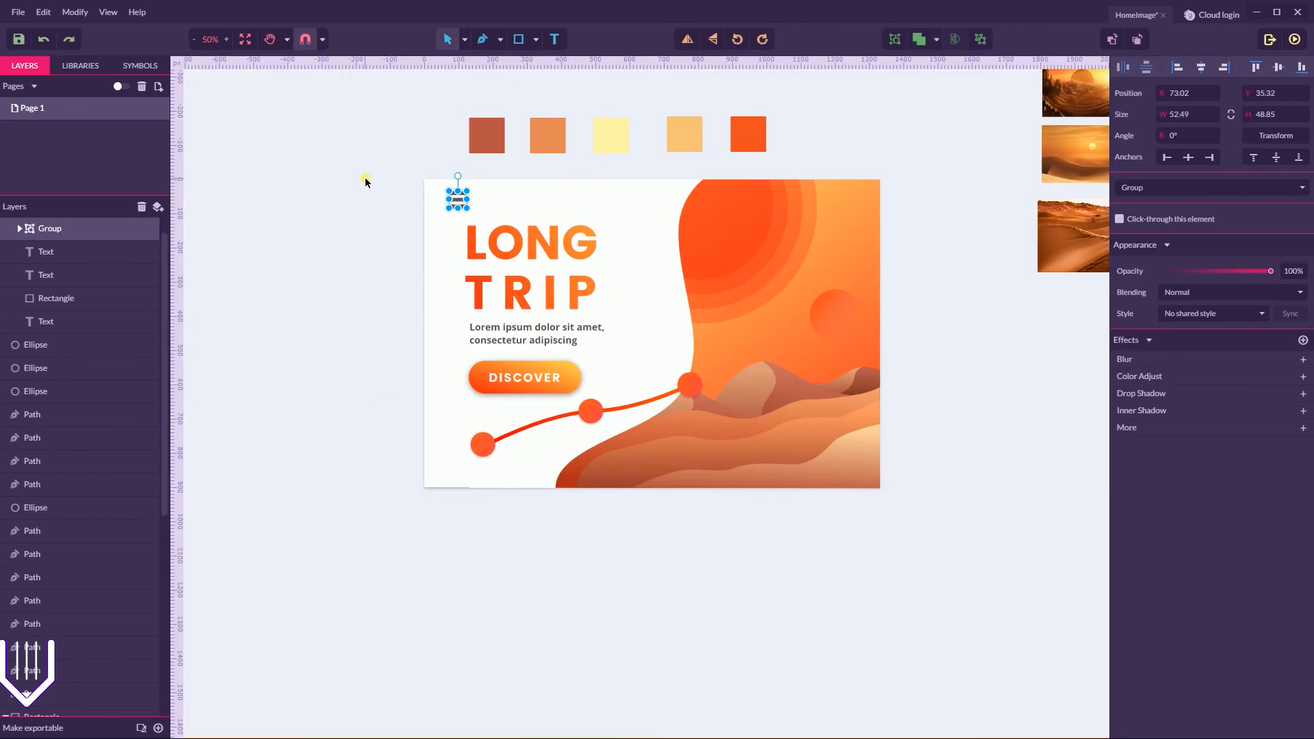
{"action": "key", "text": "ctrl+plus"}
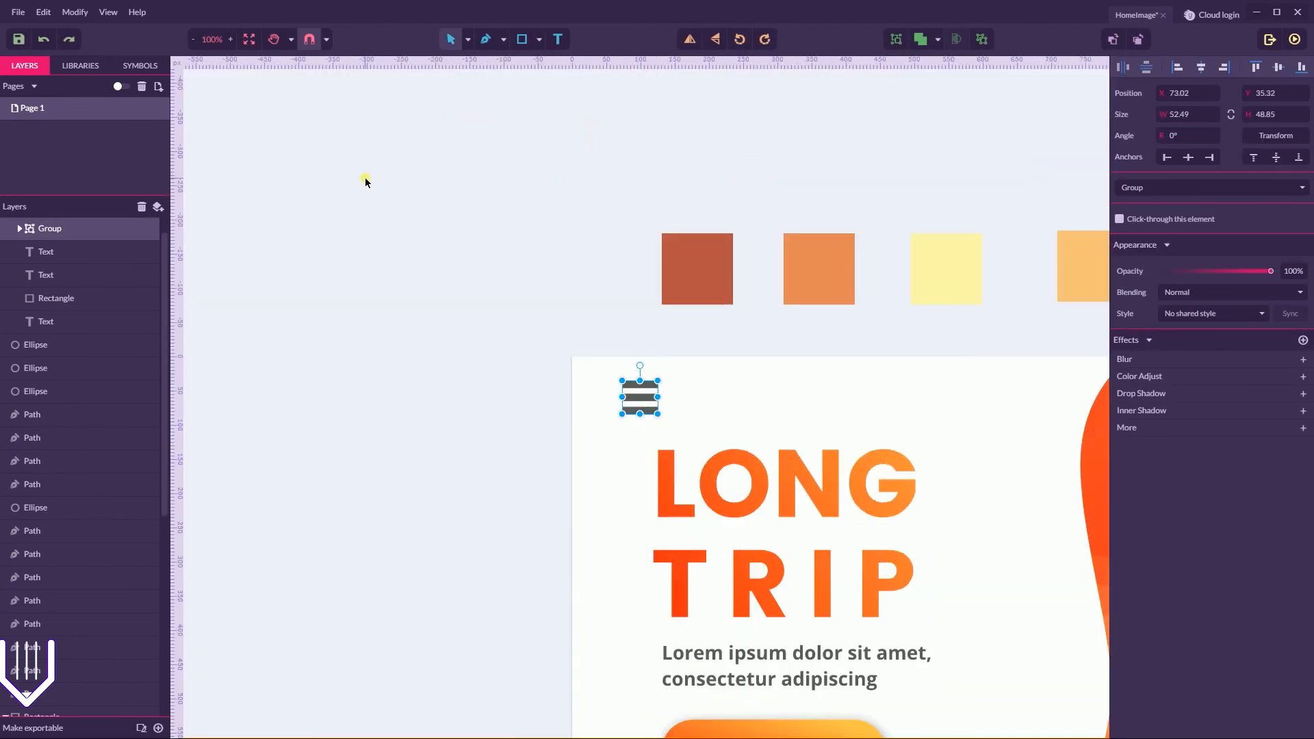
{"action": "left_click", "coordinate": [396, 197]}
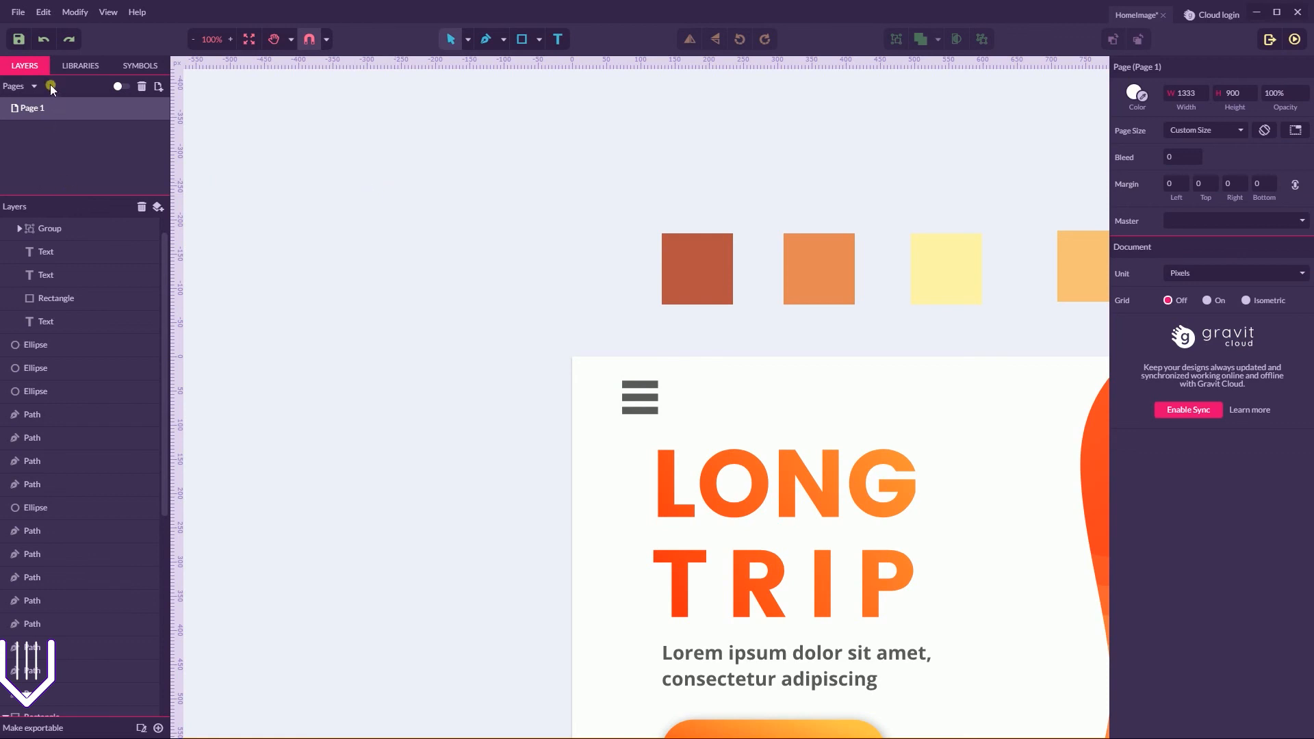
- Search the icon library for "menu" and place the solid black three-bar icon above the LONG title
{"action": "left_click", "coordinate": [69, 69]}
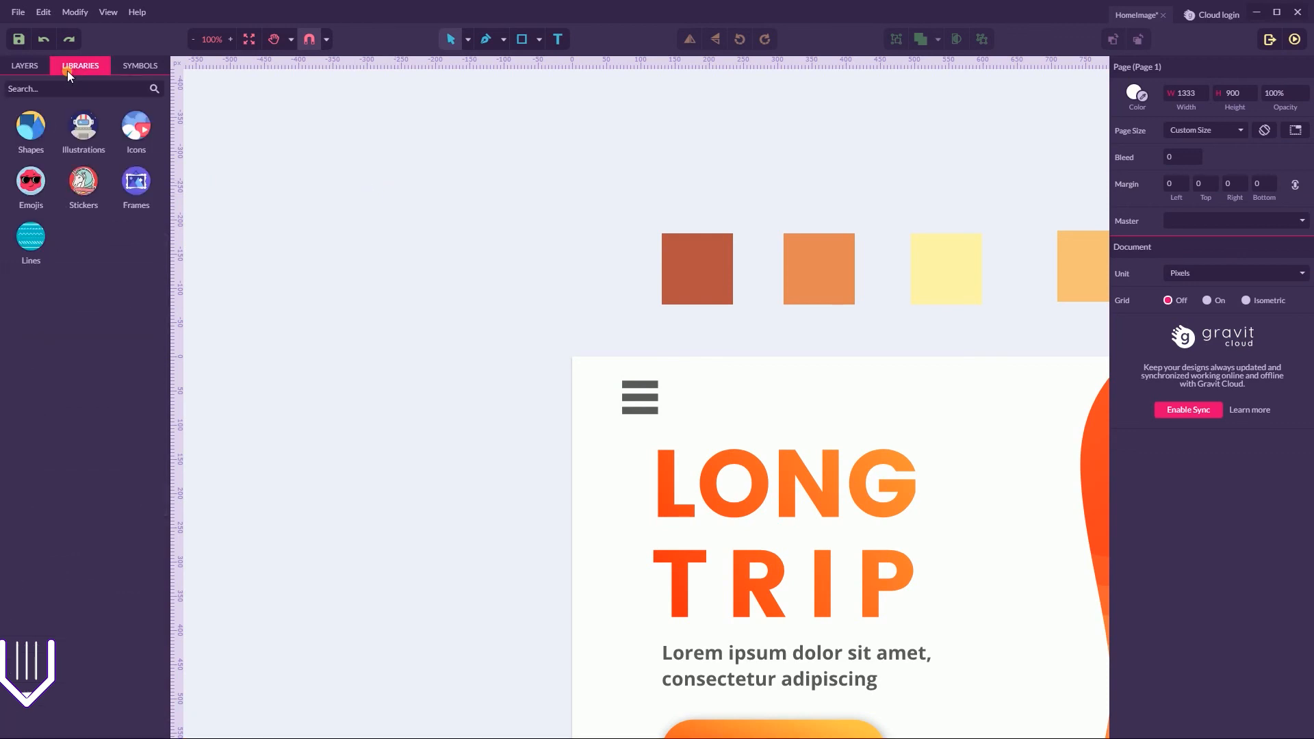
{"action": "left_click", "coordinate": [71, 97]}
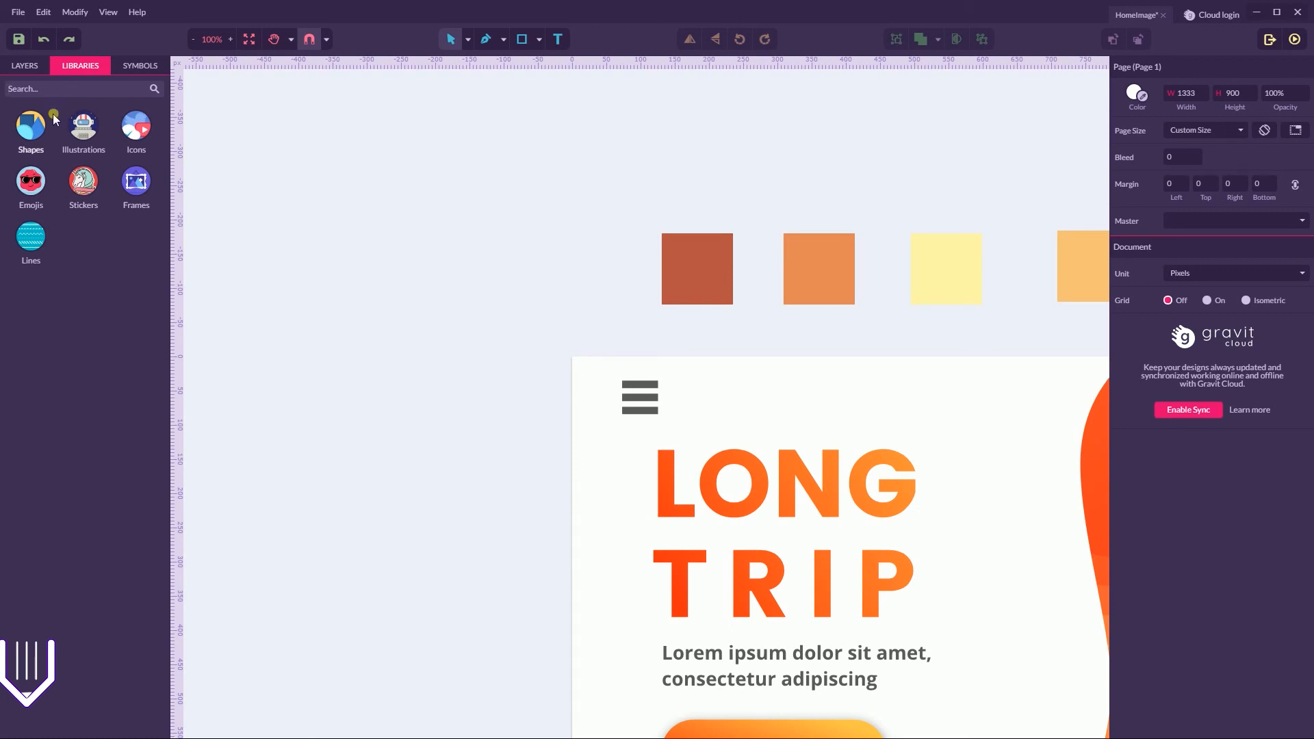
{"action": "left_click", "coordinate": [640, 397]}
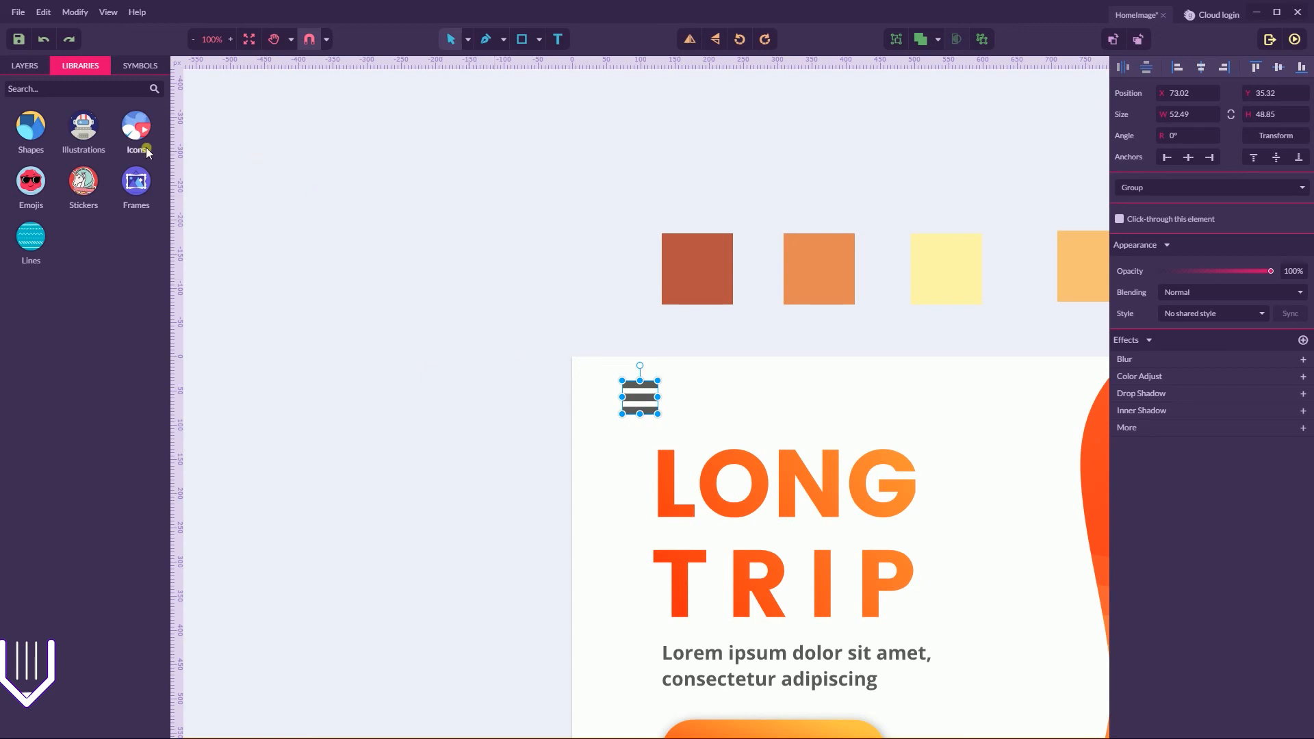
{"action": "left_click", "coordinate": [126, 123]}
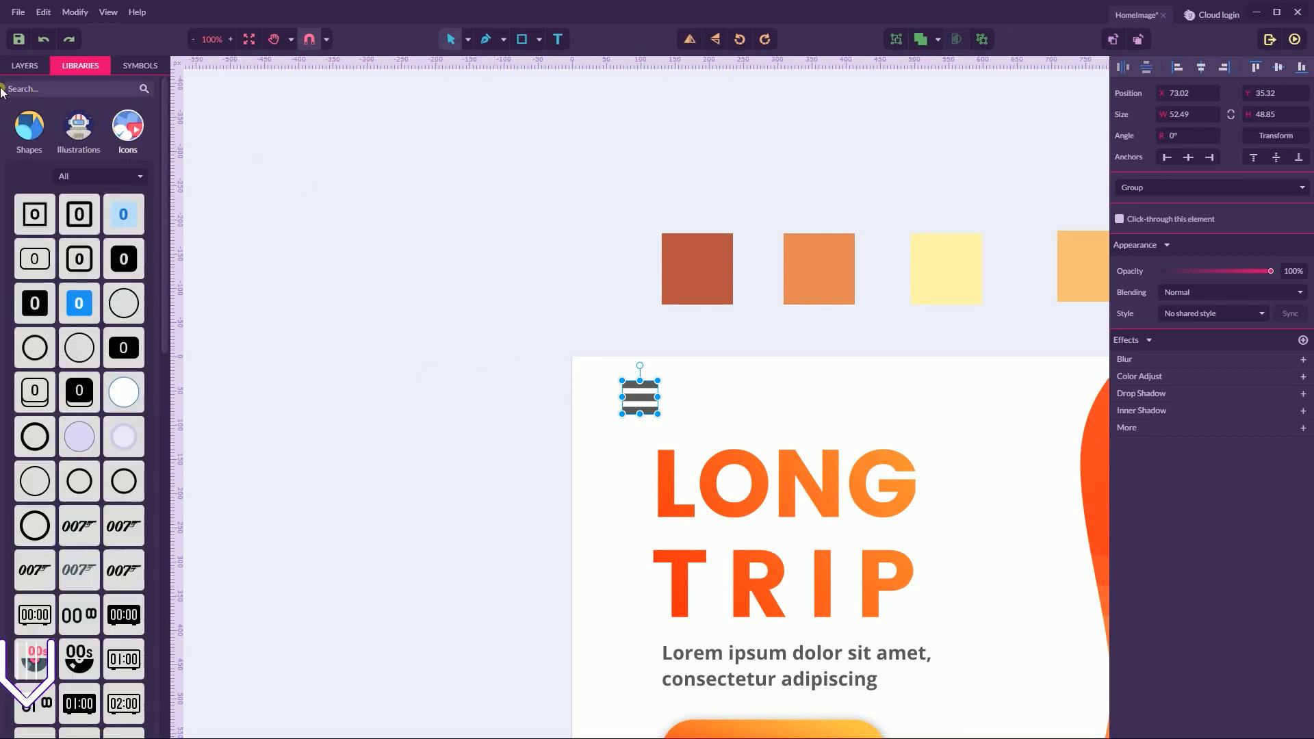
{"action": "type", "text": "menu"}
{"action": "key", "text": "Return"}
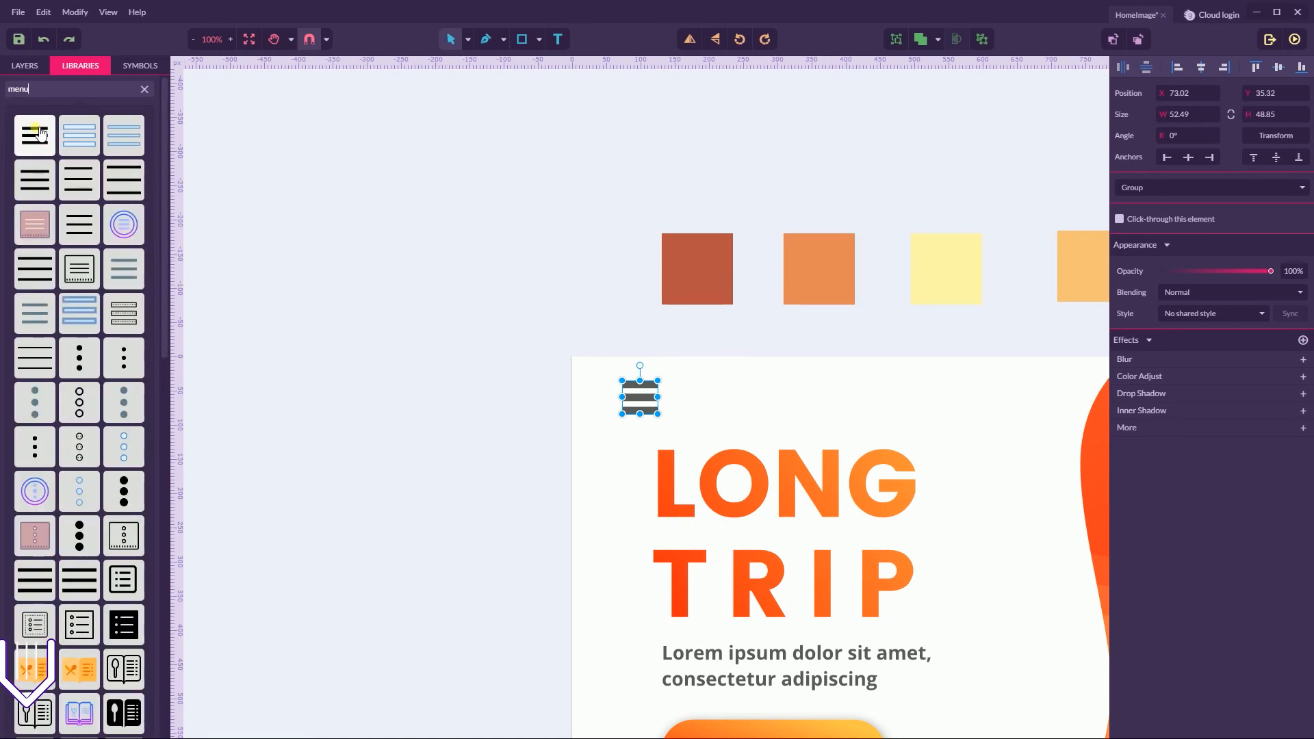
{"action": "left_click_drag", "start_coordinate": [39, 142], "coordinate": [787, 383]}
- Delete the hand-drawn bar group and shrink the library menu icon to 56.5 px in its place near the page's upper-left corner
{"action": "left_click", "coordinate": [644, 396]}
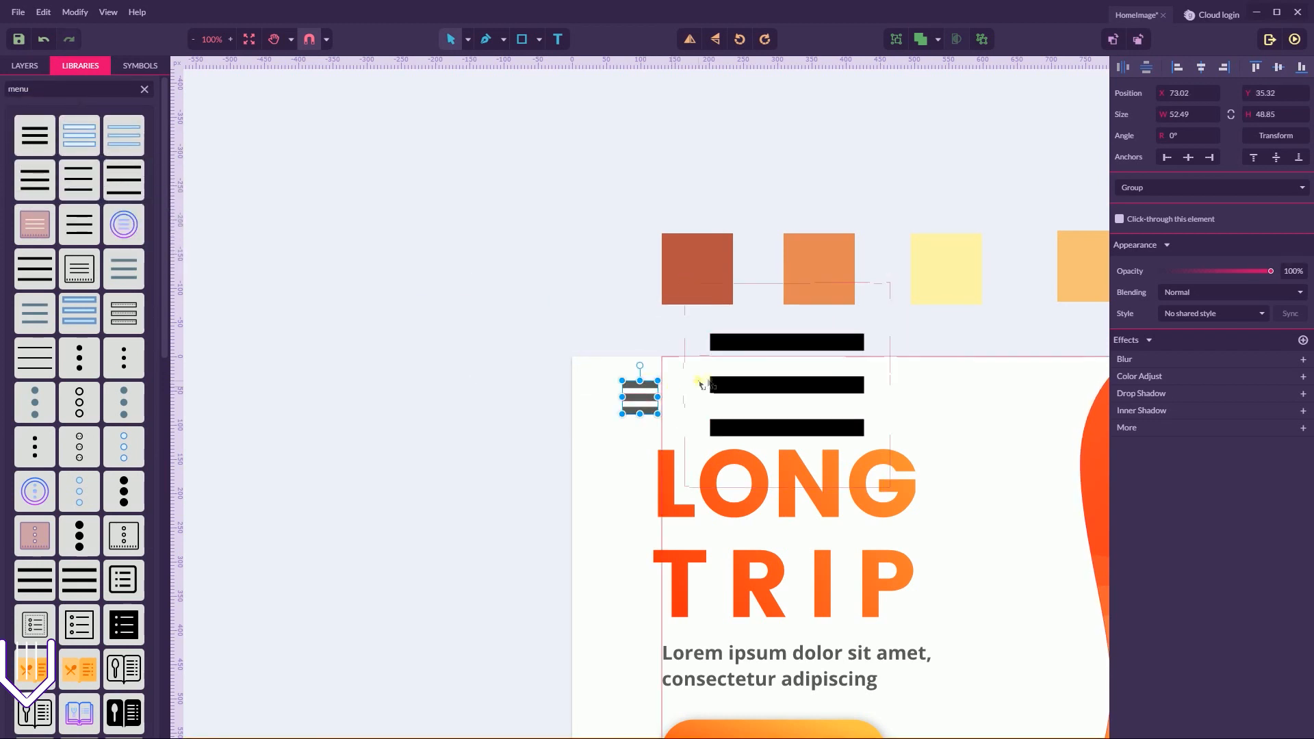
{"action": "key", "text": "Delete"}
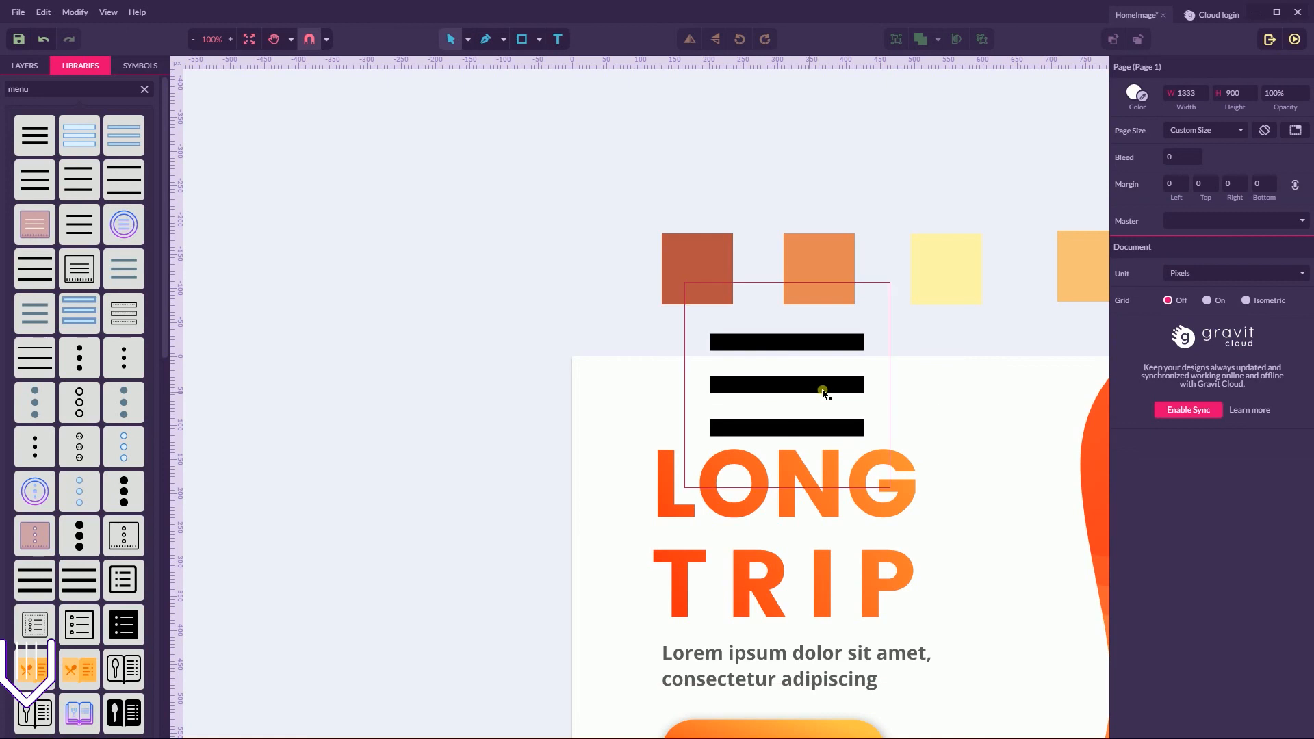
{"action": "left_click", "coordinate": [794, 394]}
{"action": "left_click_drag", "start_coordinate": [890, 281], "coordinate": [642, 384]}
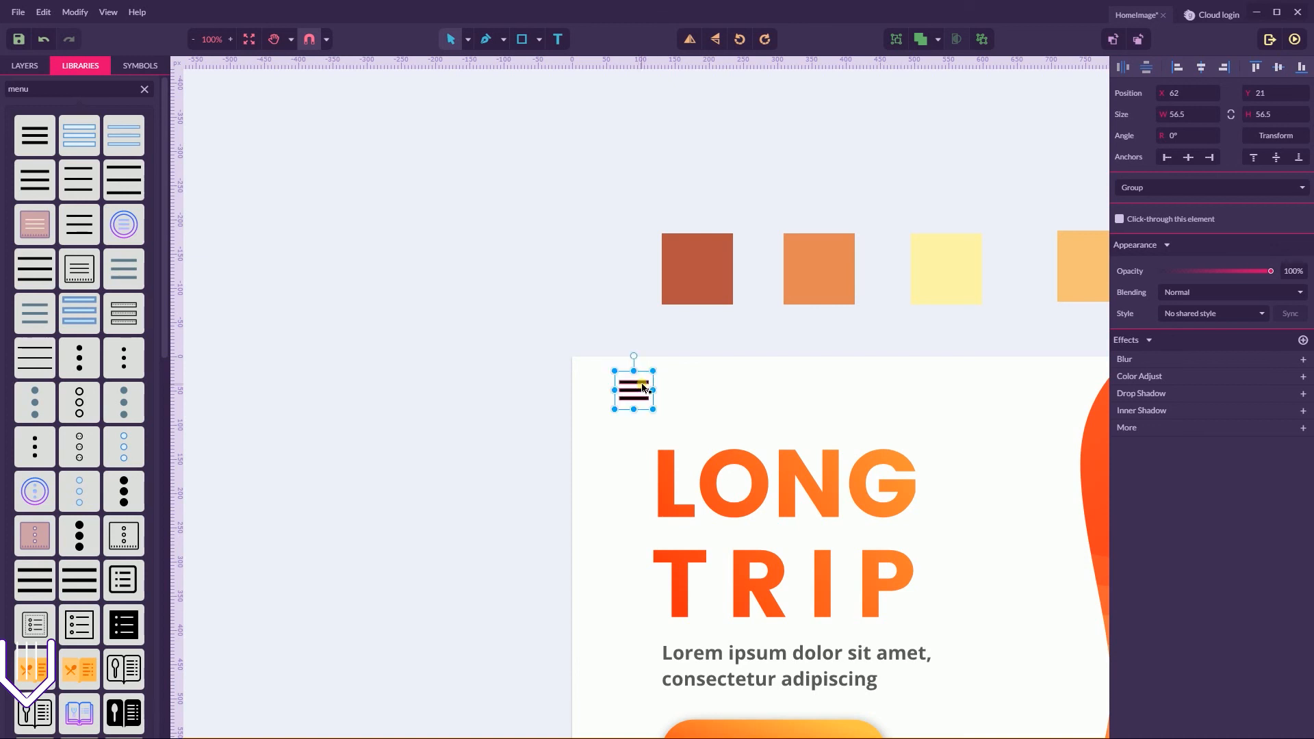
- Set the library menu icon's width to 56 px and shift the icon slightly down
{"action": "left_click", "coordinate": [1215, 122]}
{"action": "key", "text": "BackSpace"}
{"action": "type", "text": "56"}
{"action": "key", "text": "Return"}
{"action": "left_click", "coordinate": [625, 331]}
{"action": "left_click_drag", "start_coordinate": [636, 392], "coordinate": [638, 401]}
{"action": "left_click", "coordinate": [543, 339]}
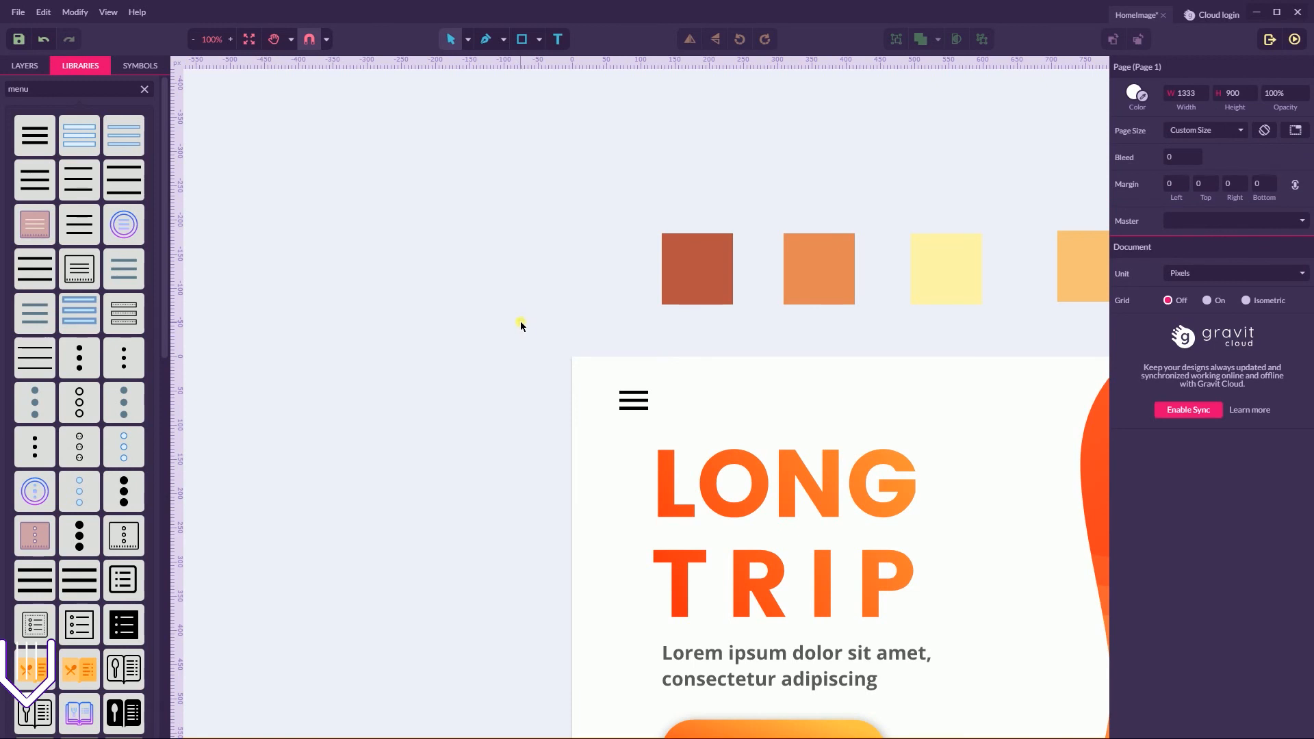
- Save the document with the new menu icon in place
{"action": "key", "text": "ctrl+minus"}
{"action": "left_click_drag", "start_coordinate": [520, 322], "coordinate": [333, 286]}
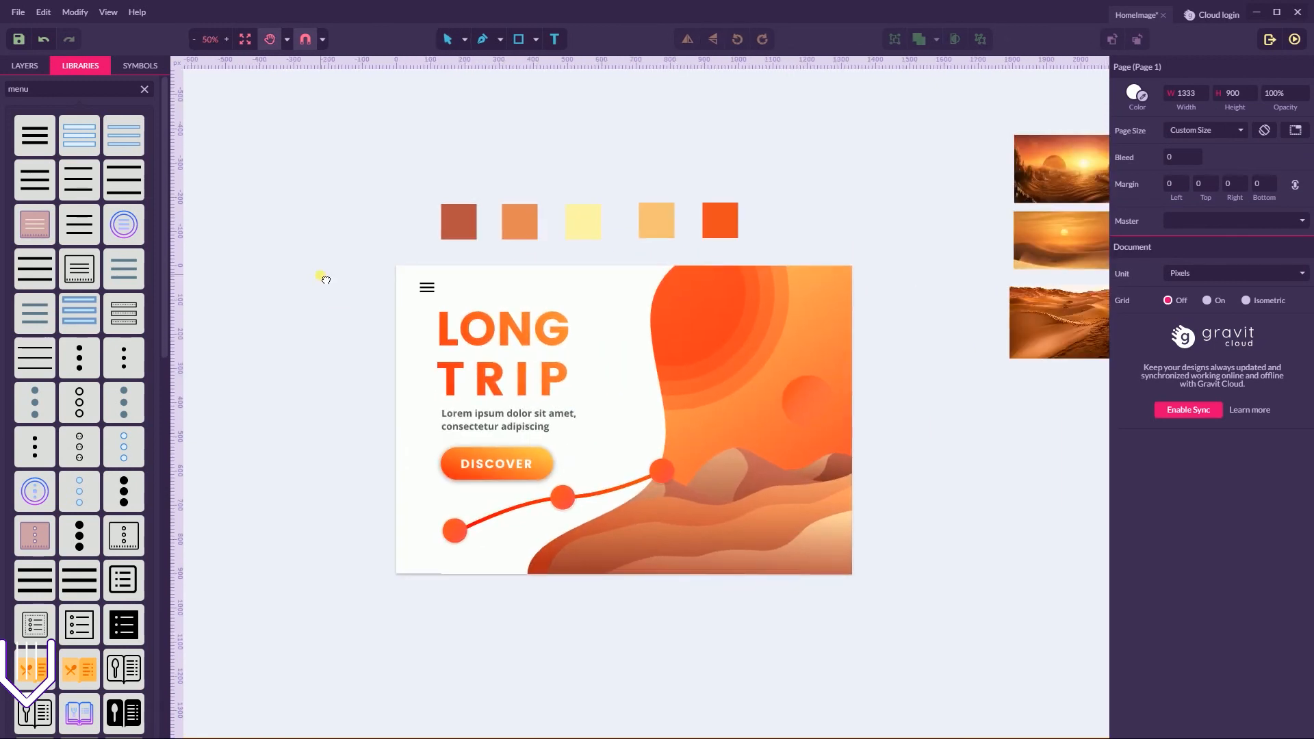
{"action": "key", "text": "v"}
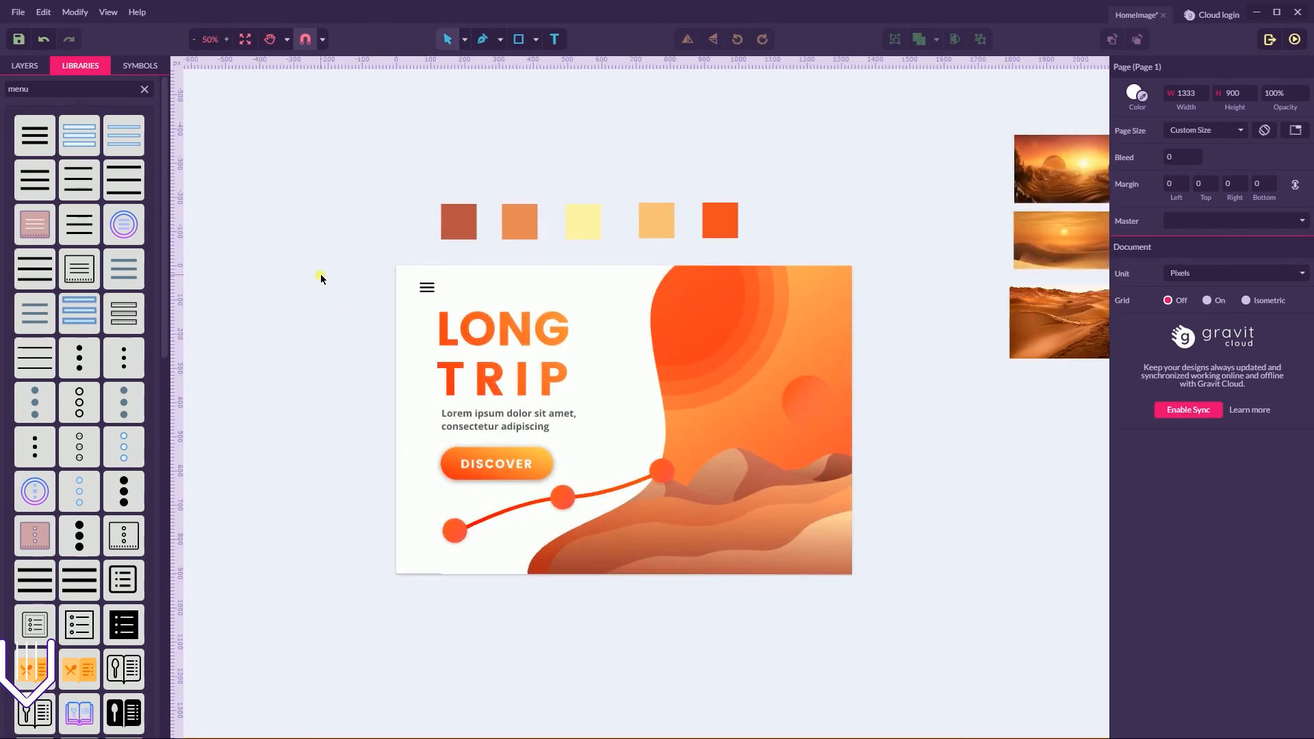
{"action": "key", "text": "ctrl+s"}
- Move the five colour swatches left to X -20.89 and bring the three reference photos close beside the page's right edge
{"action": "left_click_drag", "start_coordinate": [427, 178], "coordinate": [827, 237]}
{"action": "left_click_drag", "start_coordinate": [731, 236], "coordinate": [675, 236]}
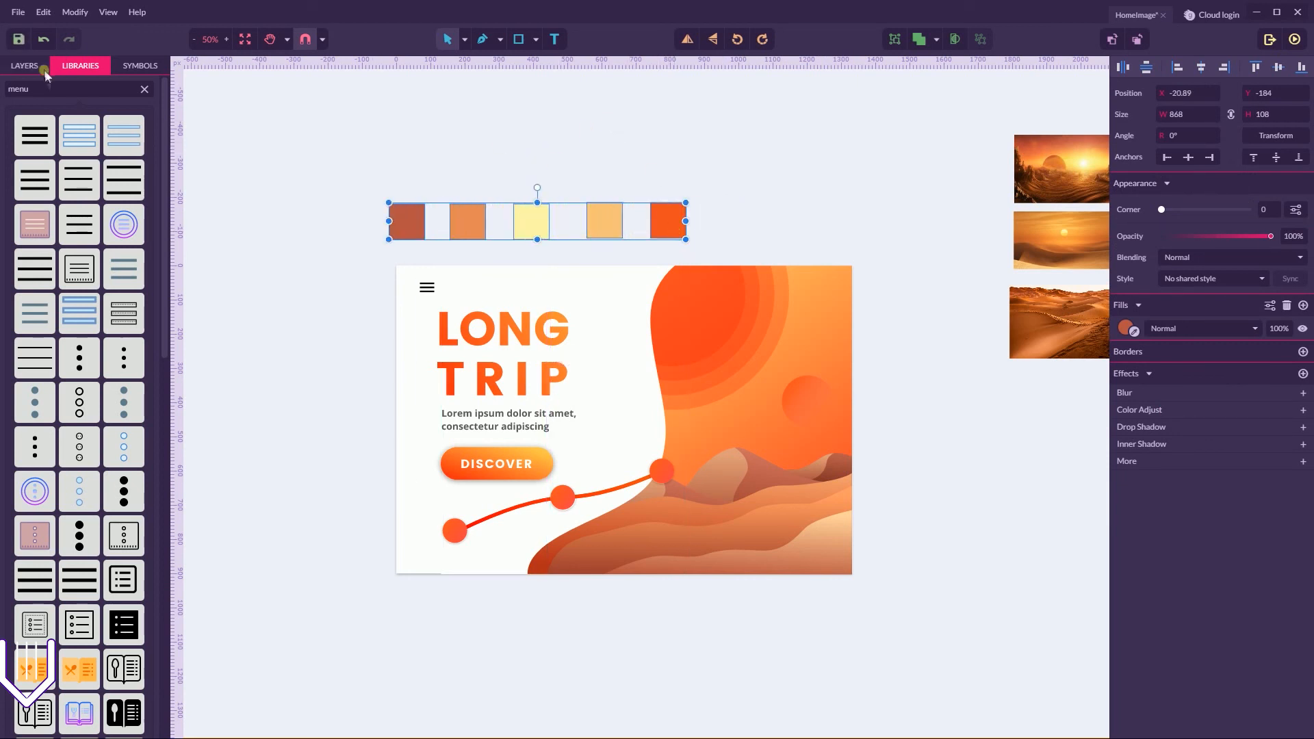
{"action": "left_click", "coordinate": [145, 89]}
{"action": "left_click_drag", "start_coordinate": [991, 94], "coordinate": [1075, 380]}
{"action": "left_click_drag", "start_coordinate": [1053, 240], "coordinate": [924, 390]}
{"action": "left_click", "coordinate": [928, 215]}
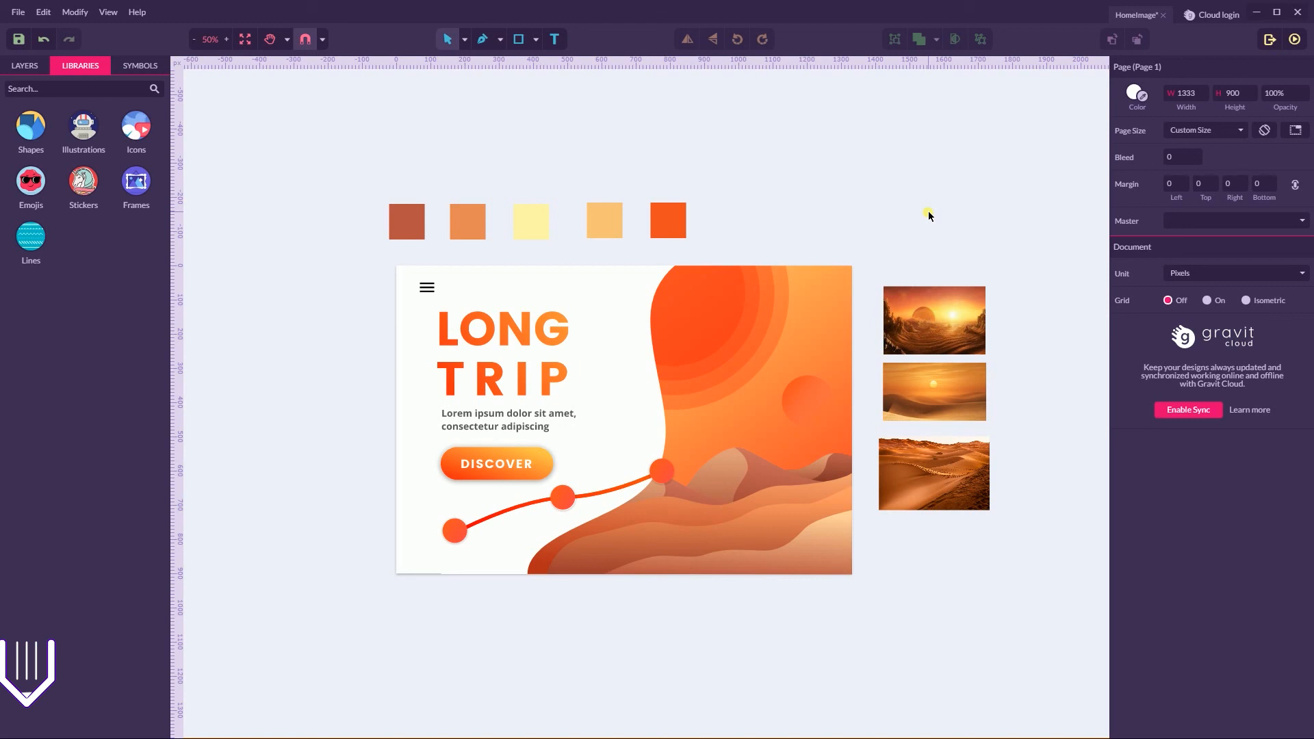
- Shrink the DISCOVER button with its label to 283.25 x 82.61 px below the subtitle and save the document
{"action": "left_click", "coordinate": [513, 463]}
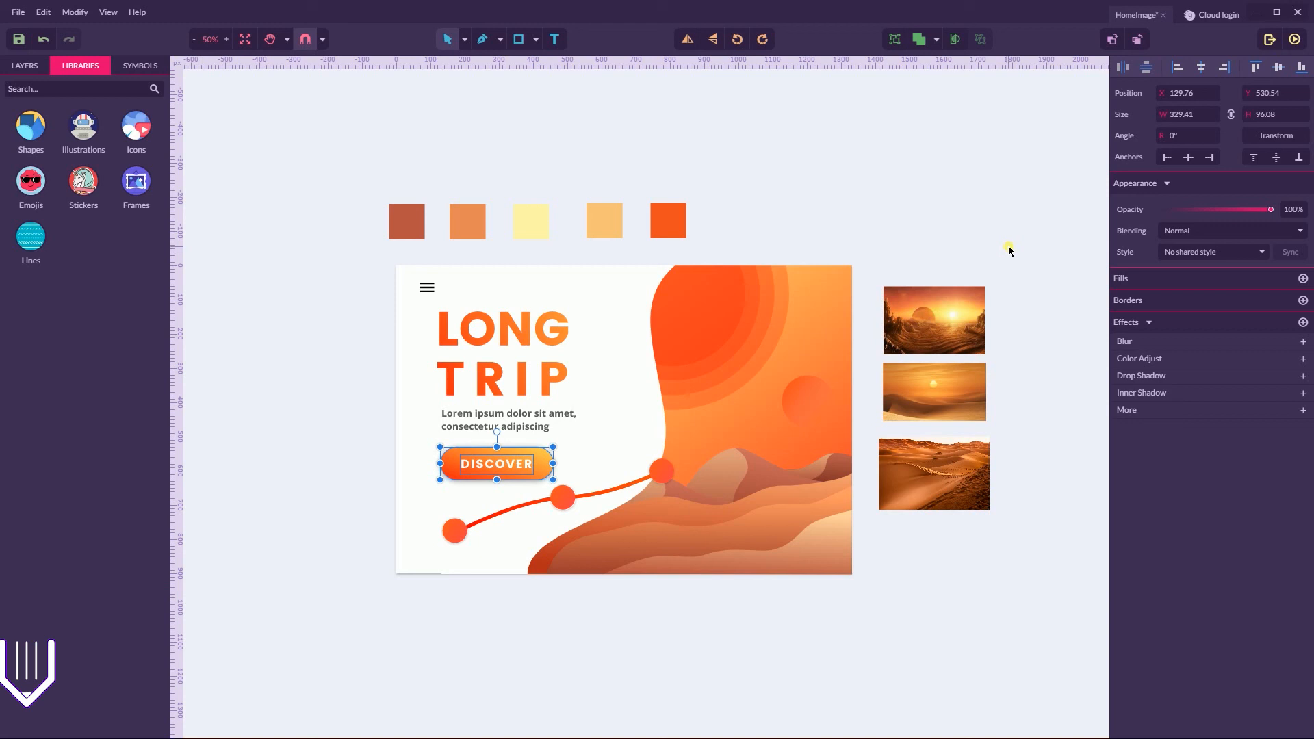
{"action": "left_click_drag", "start_coordinate": [553, 448], "coordinate": [512, 464]}
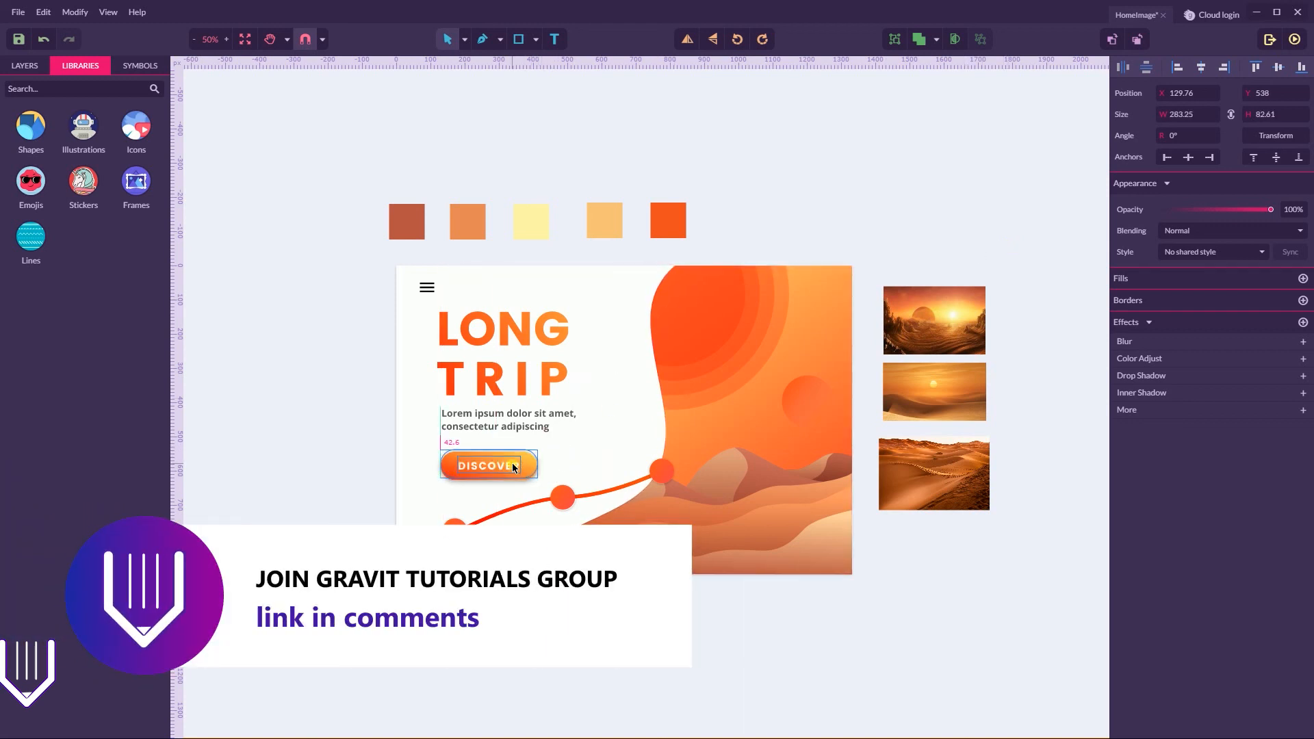
{"action": "left_click", "coordinate": [313, 496]}
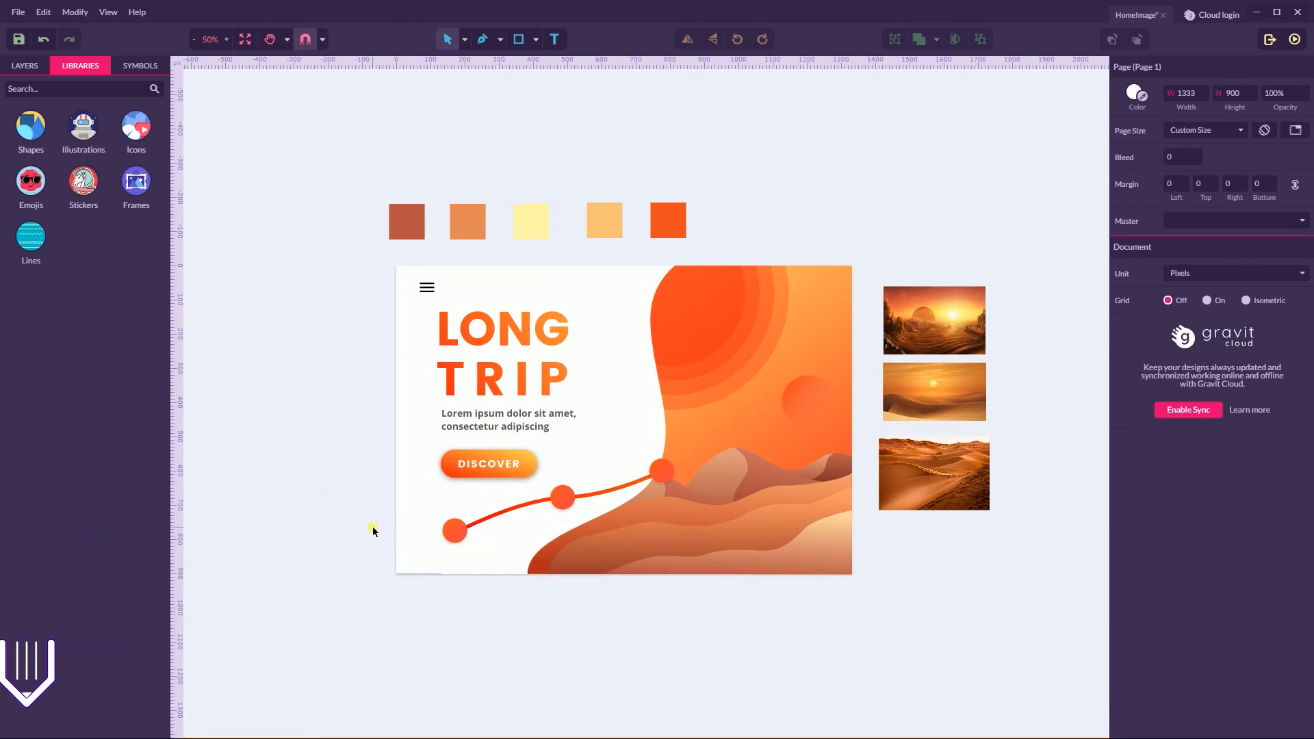
{"action": "key", "text": "ctrl+s"}
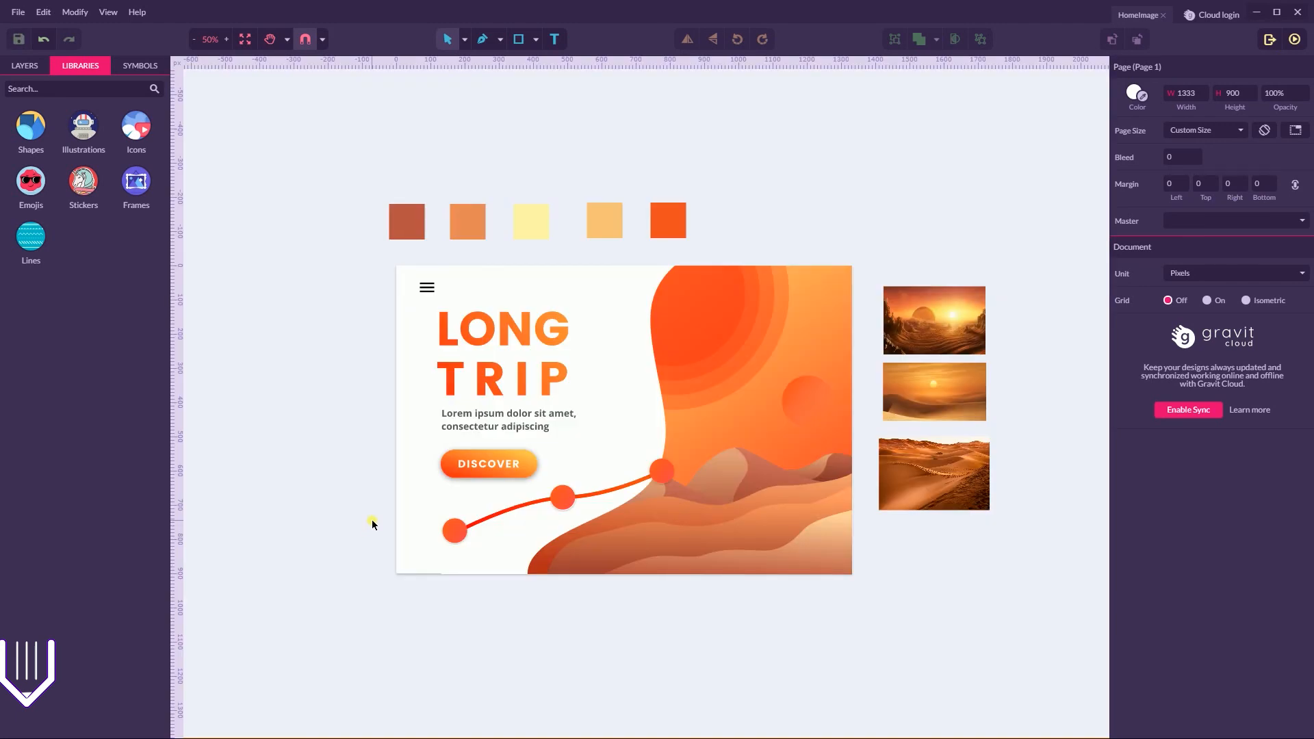